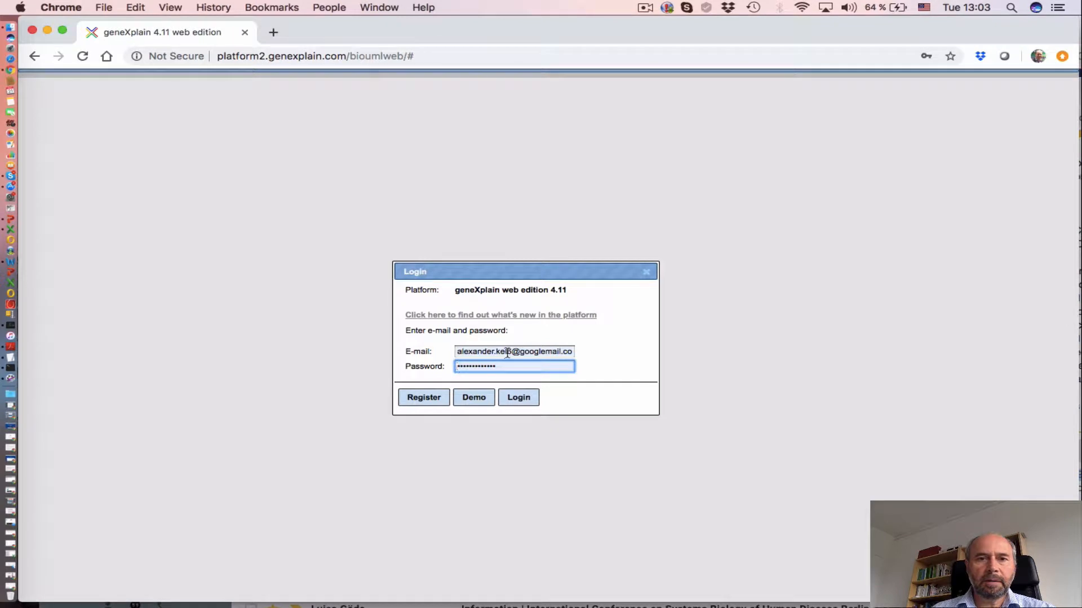
- Log in with the e-mail and password of a saved account and dismiss the welcome message
click(507, 353)
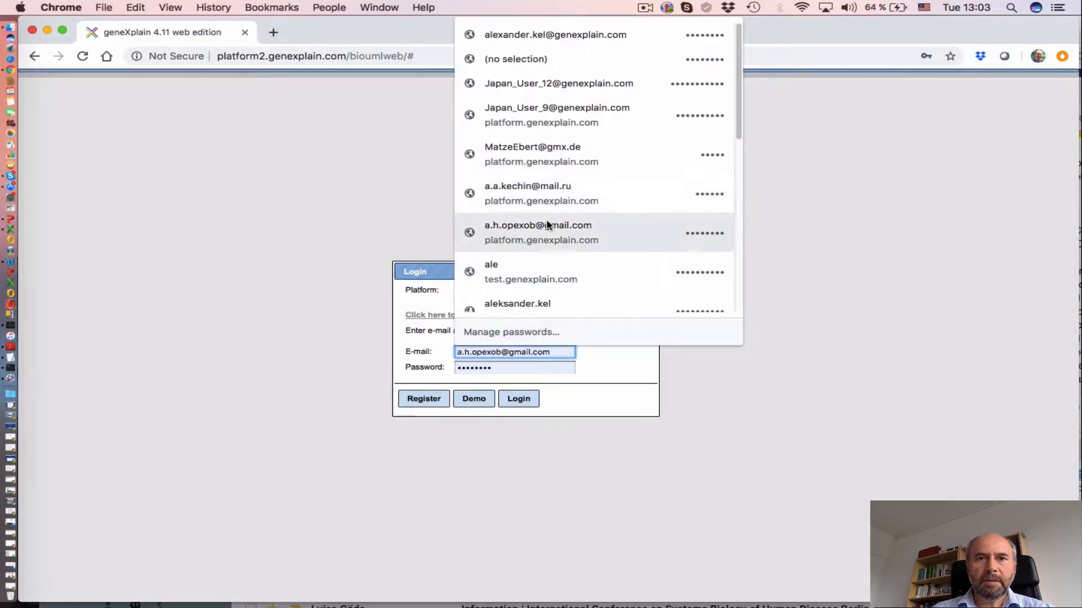
drag(734, 126, 740, 228)
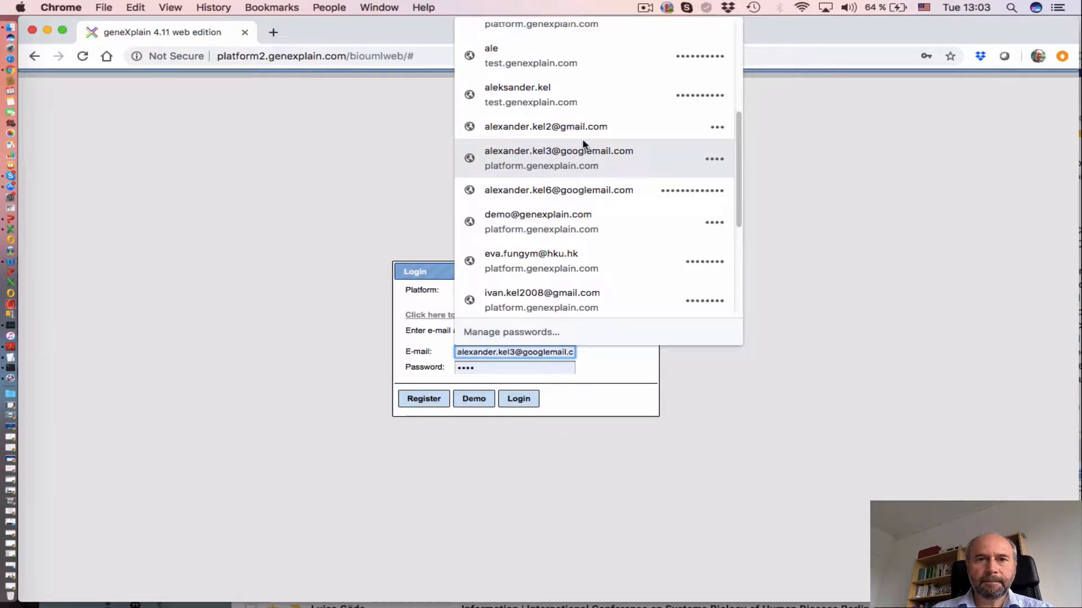
click(583, 148)
click(520, 398)
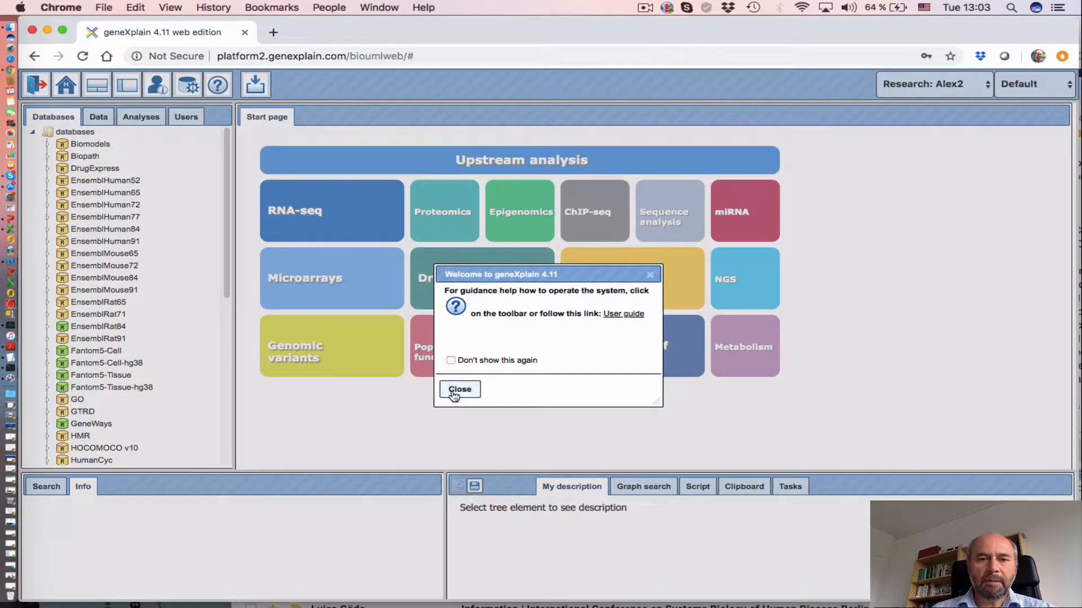
click(447, 387)
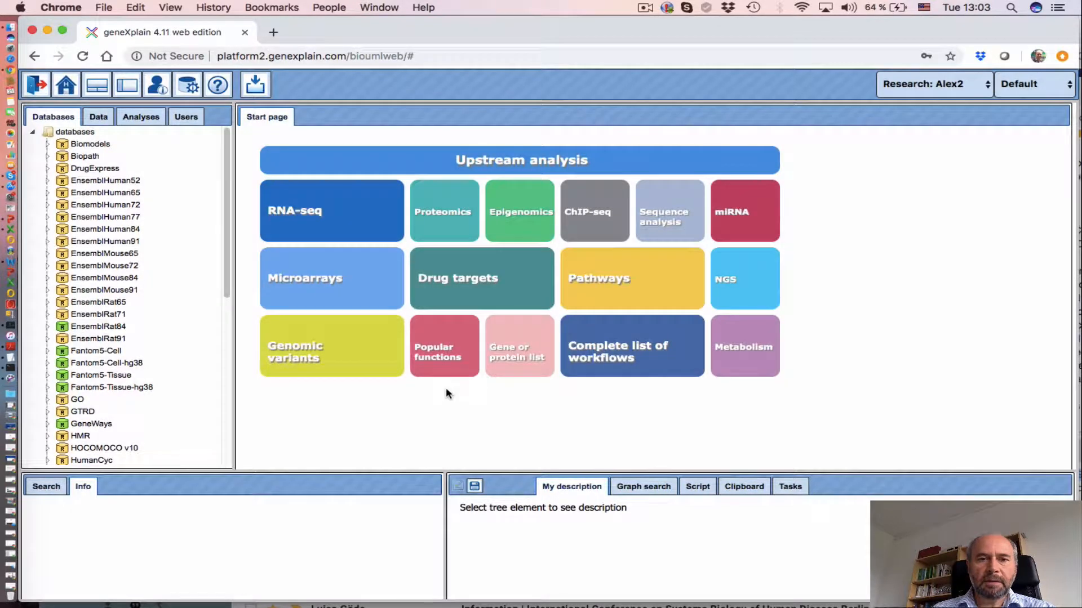
- Widen the tree area and select the Data folder of the Demo100 project in the data tree
drag(235, 342, 343, 346)
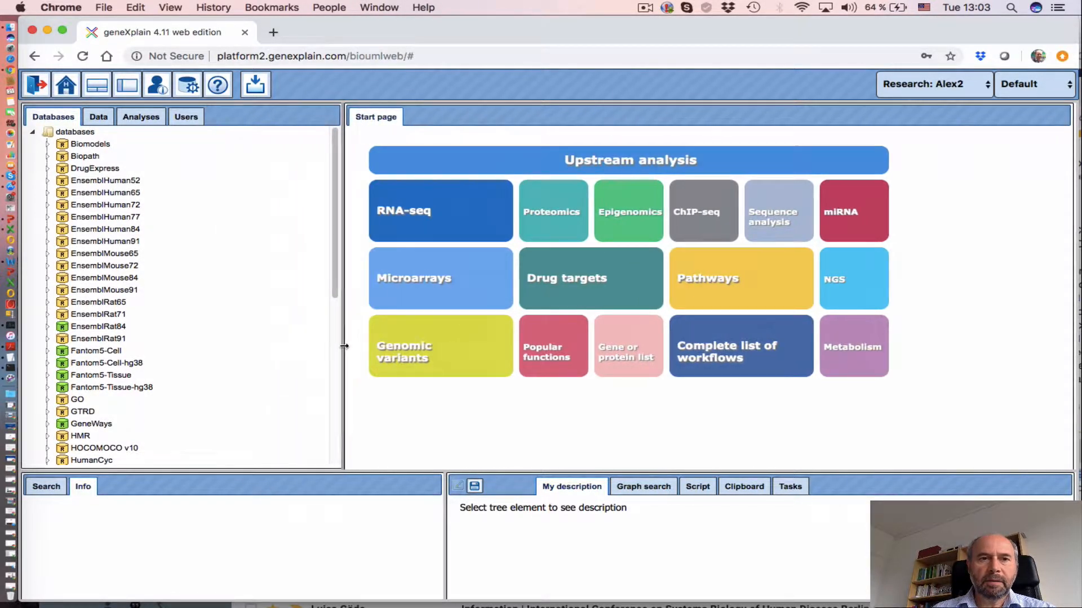
click(99, 117)
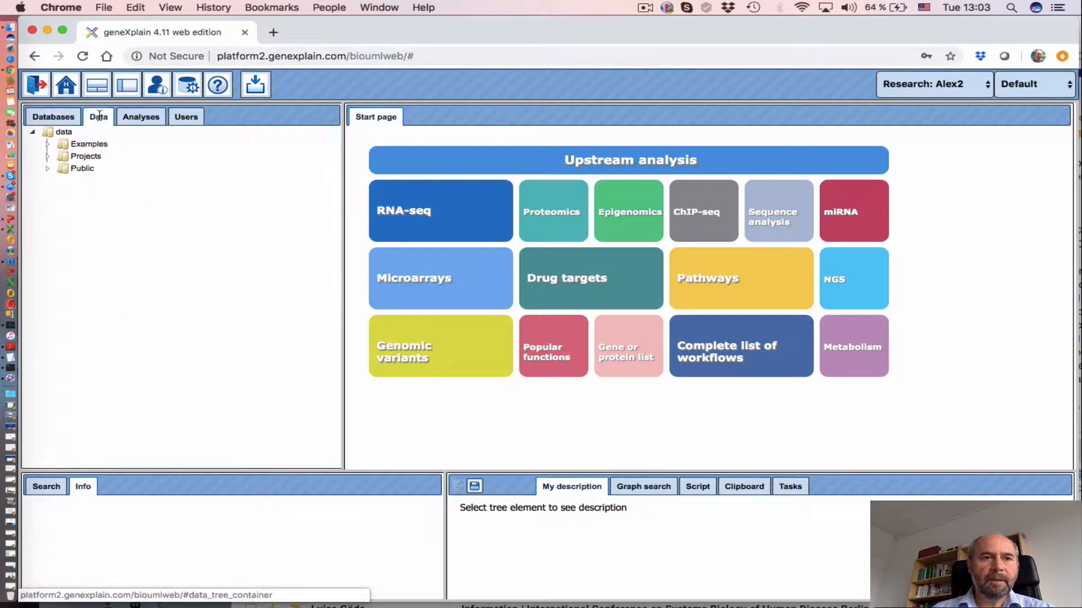
click(48, 158)
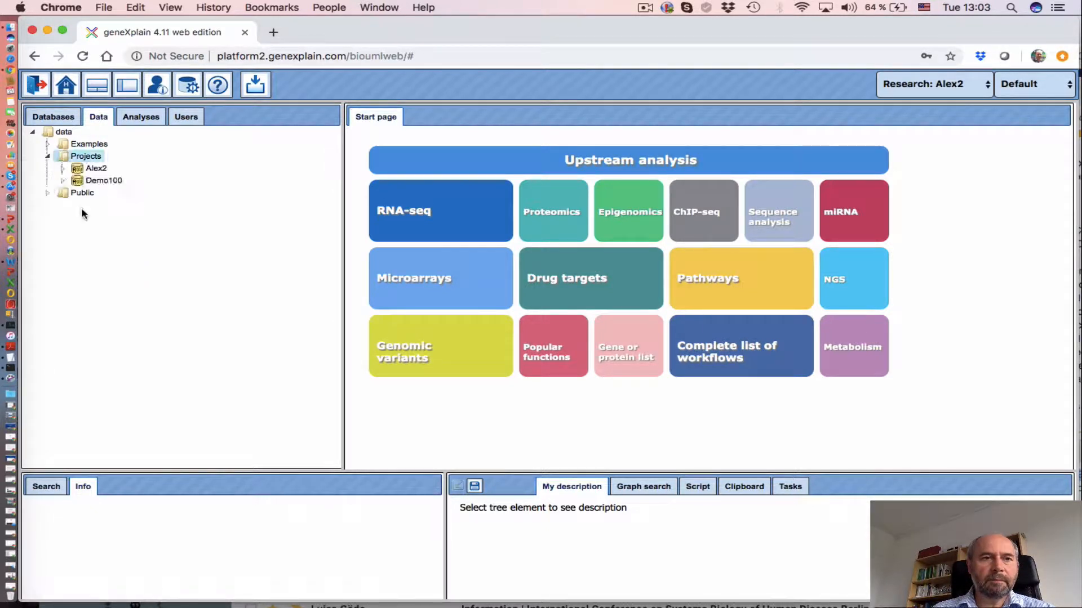
click(63, 181)
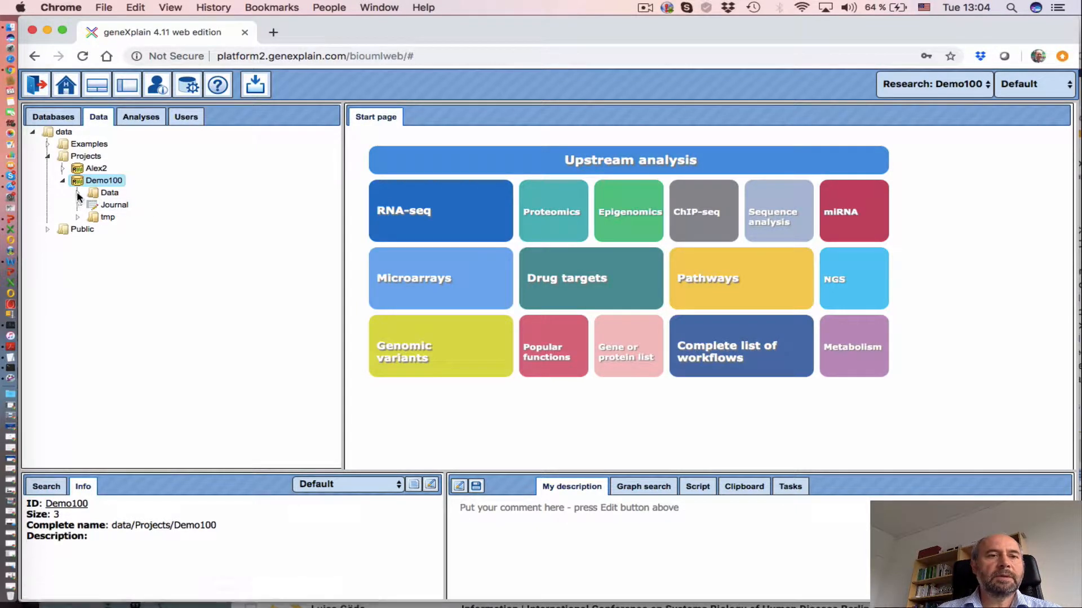
click(94, 198)
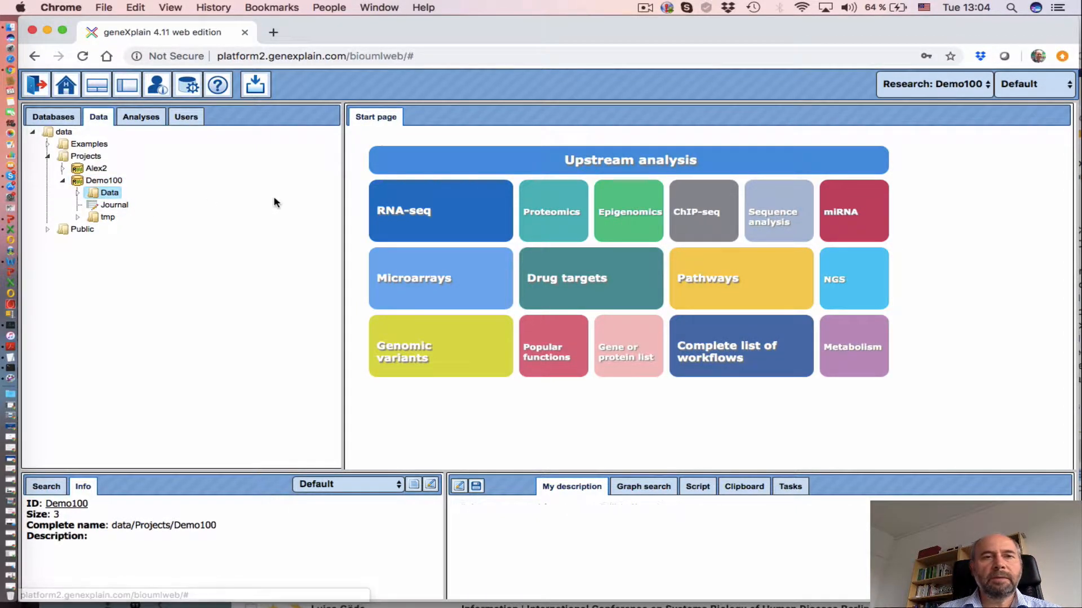
- Upload the TwoSubjectsRNA_tx_N workbook and TwoSubjectBeta.csv from the computer's Oswegas folder for import
click(257, 86)
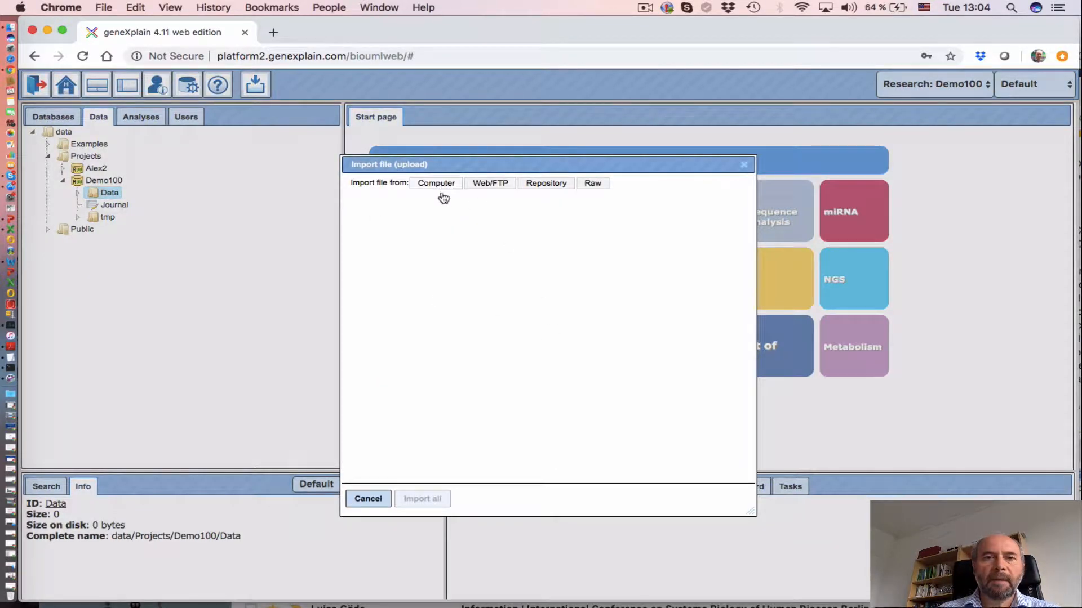
click(399, 378)
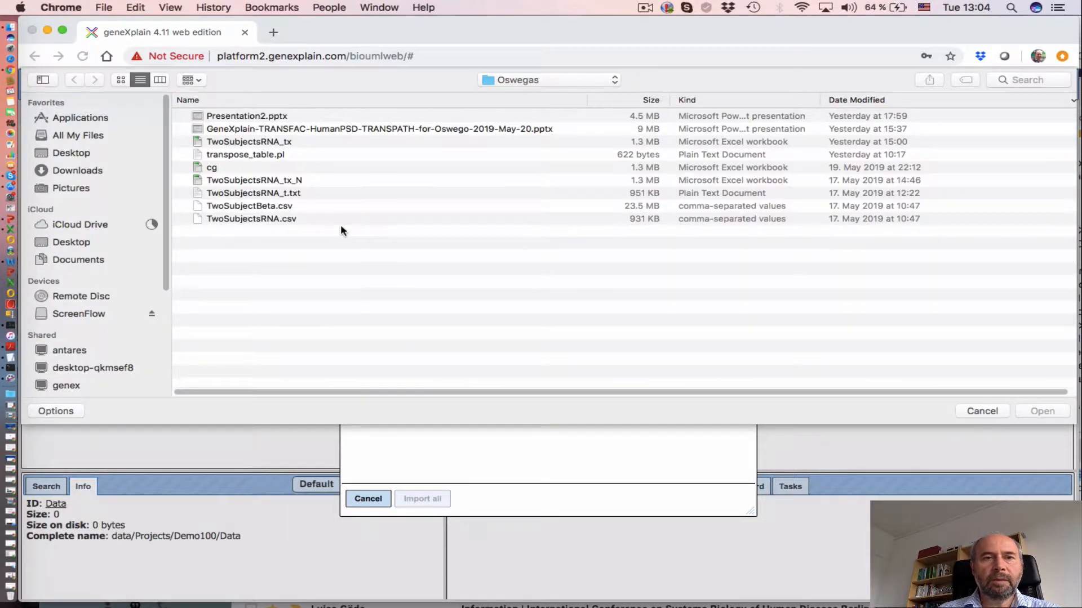
click(269, 182)
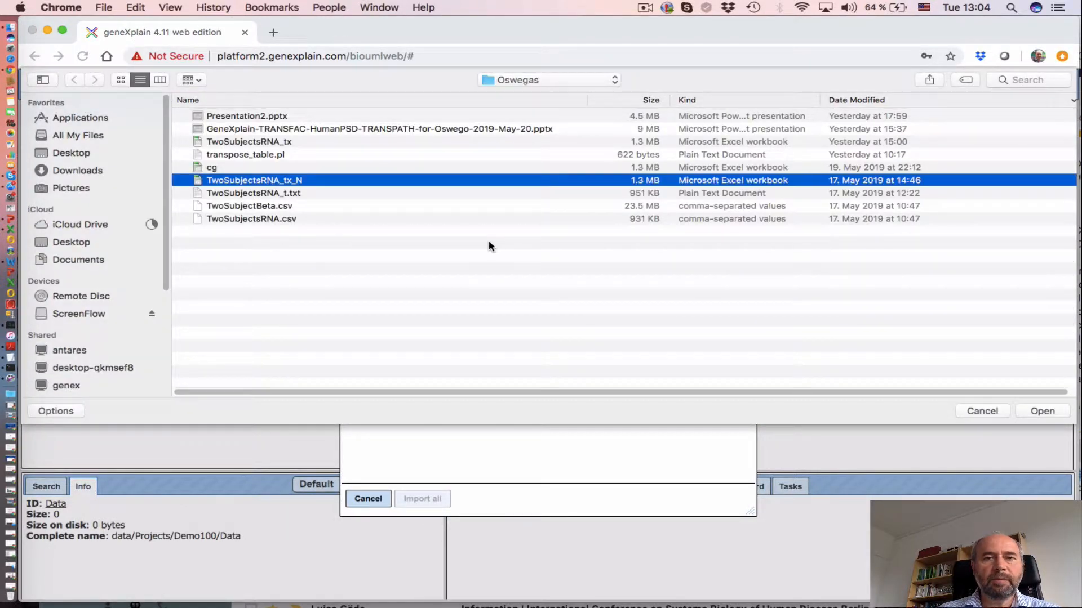
super+click(258, 207)
click(1043, 412)
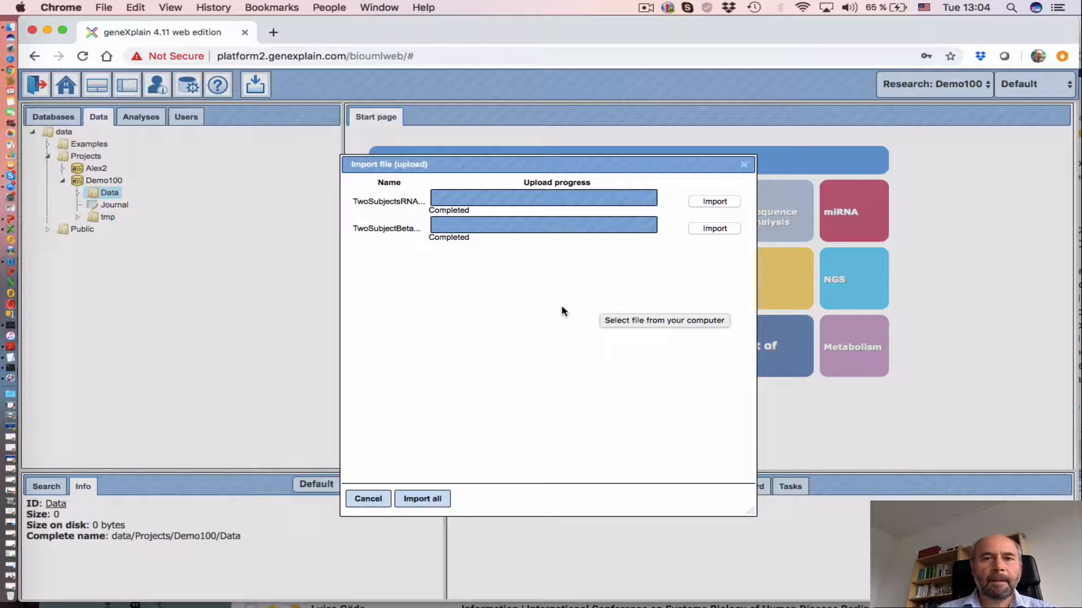
- Import TwoSubjectsRNA_tx_N with header row index 1, first data row index 2 and table type Genes: Gene symbol
click(712, 201)
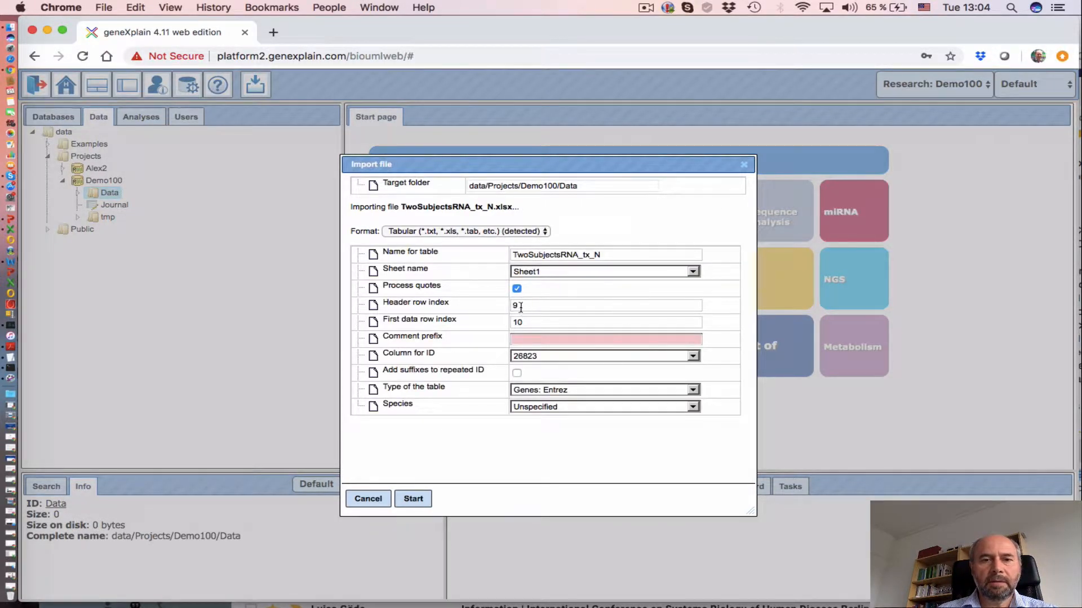
click(514, 305)
text(1)
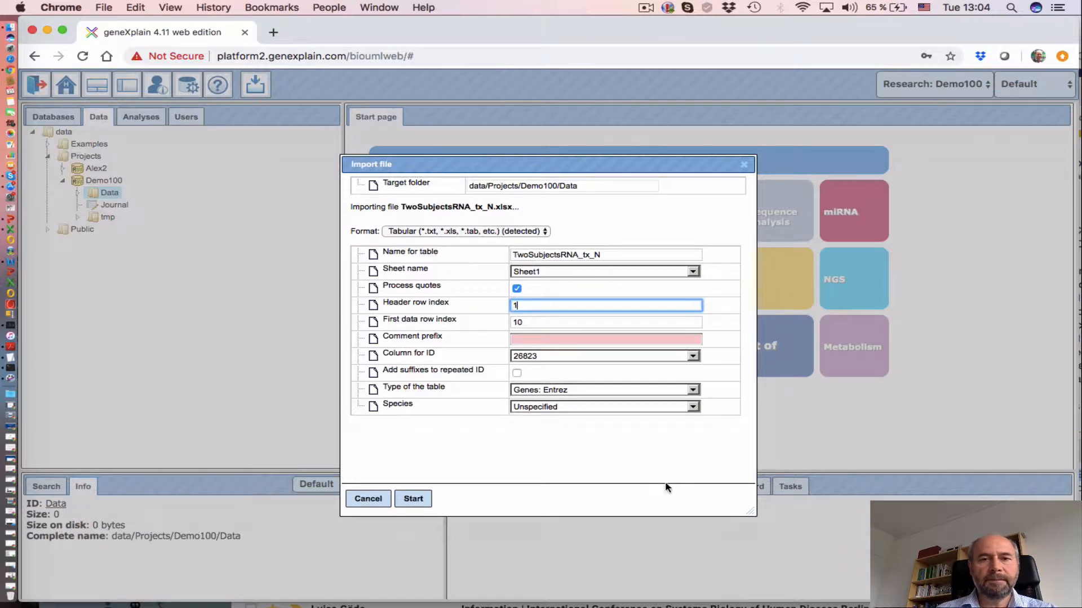
drag(549, 324, 496, 322)
text(2)
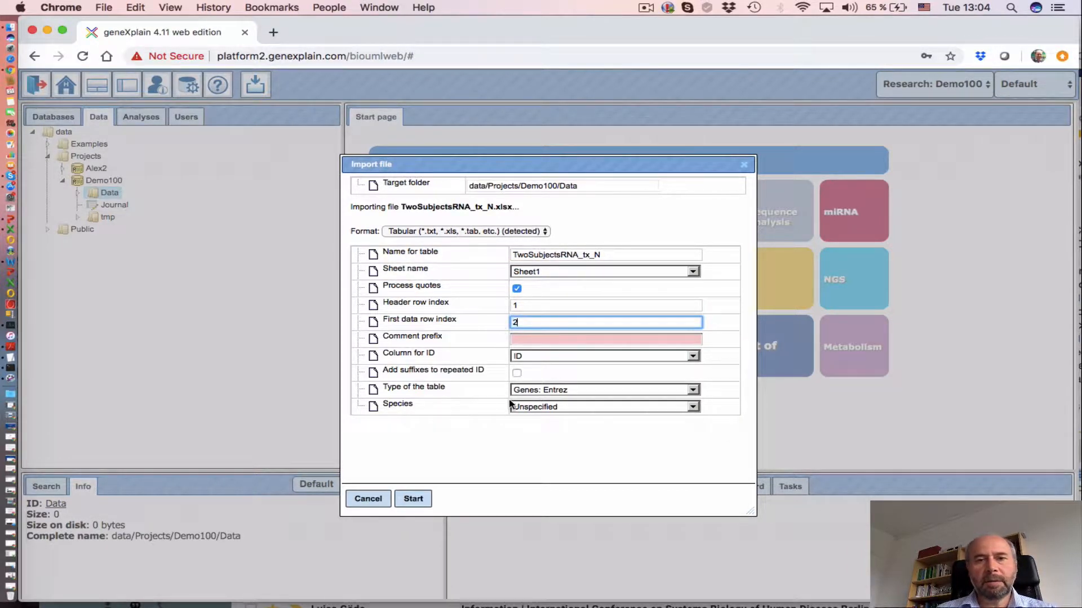
click(466, 438)
click(549, 390)
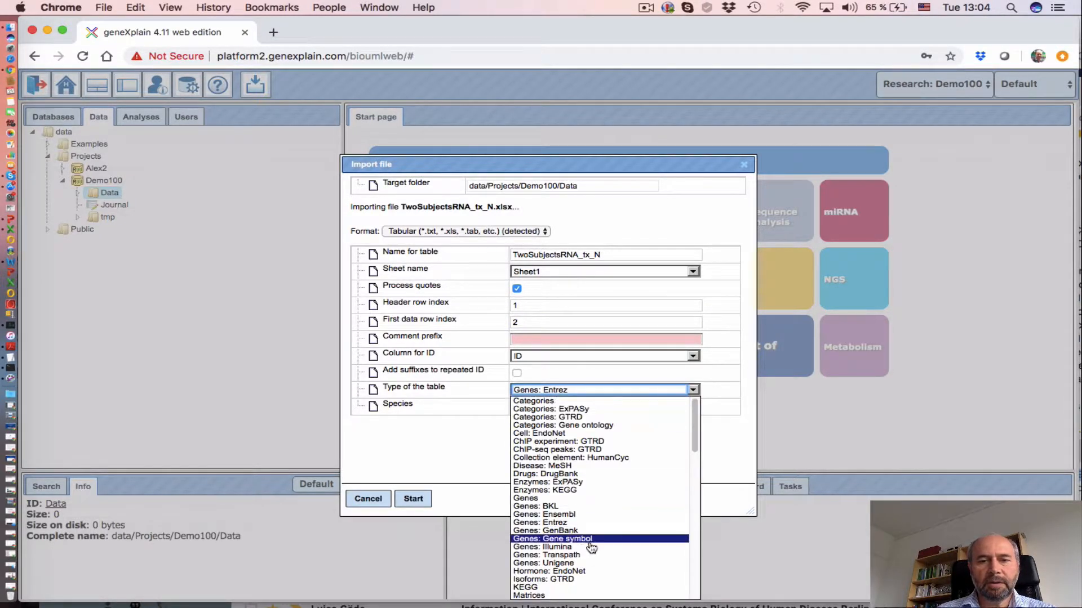
click(578, 539)
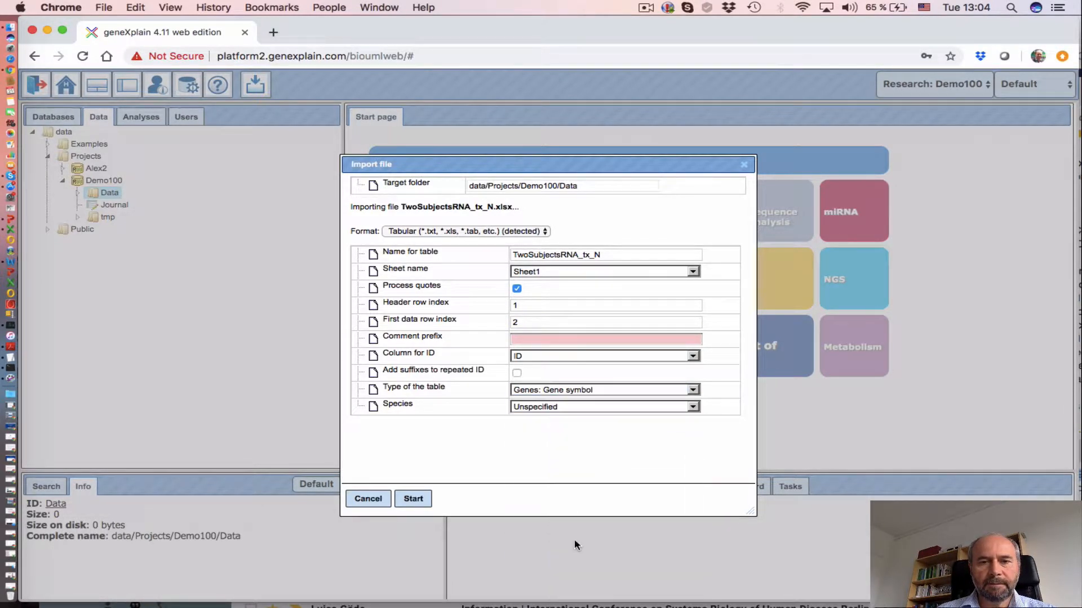
click(418, 499)
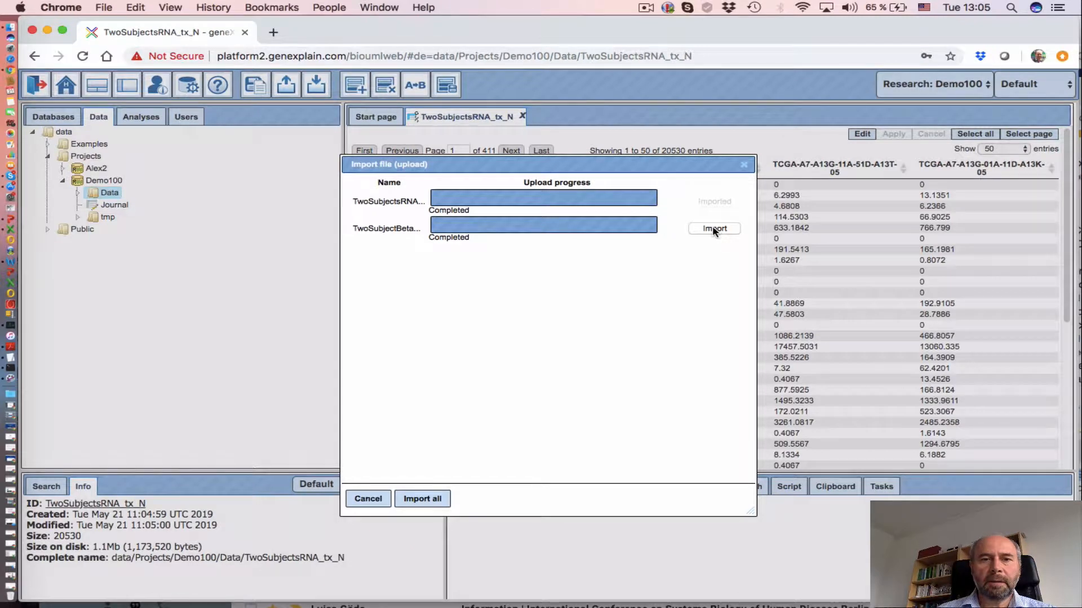
- Import TwoSubjectBeta.csv with the detected settings and check its entry count and probe rows
click(713, 229)
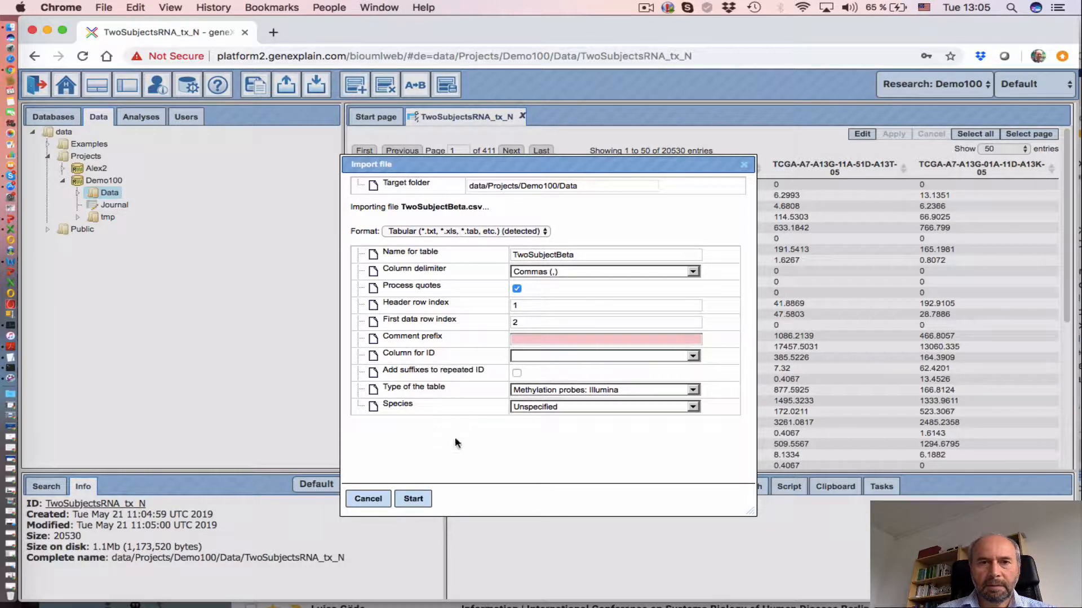
click(413, 499)
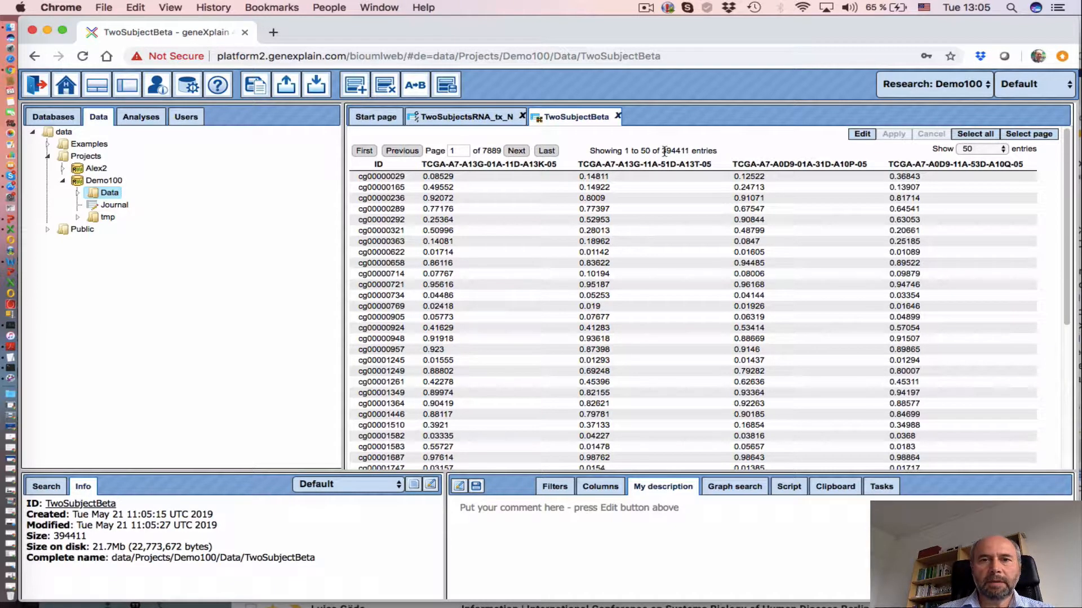
drag(663, 151, 671, 151)
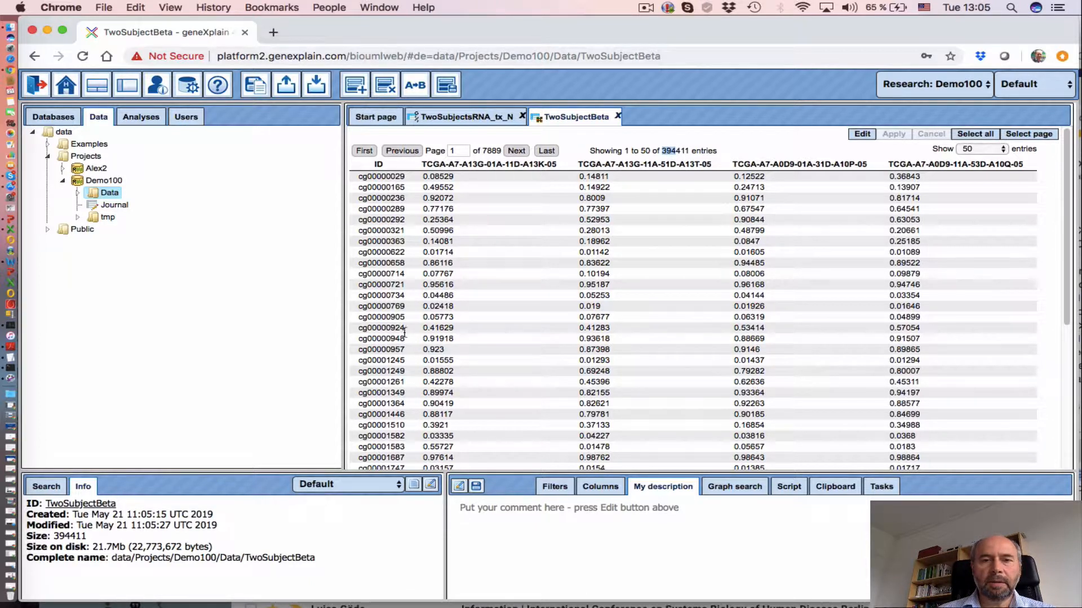
click(383, 317)
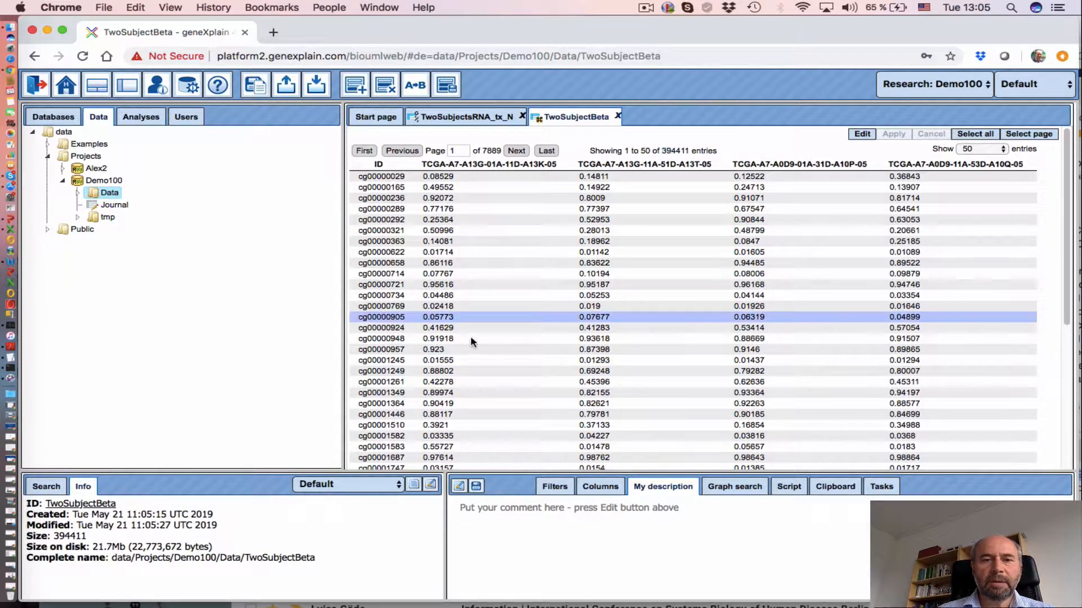
- Examine the entry count and gene rows of the TwoSubjectsRNA_tx_N table
click(449, 118)
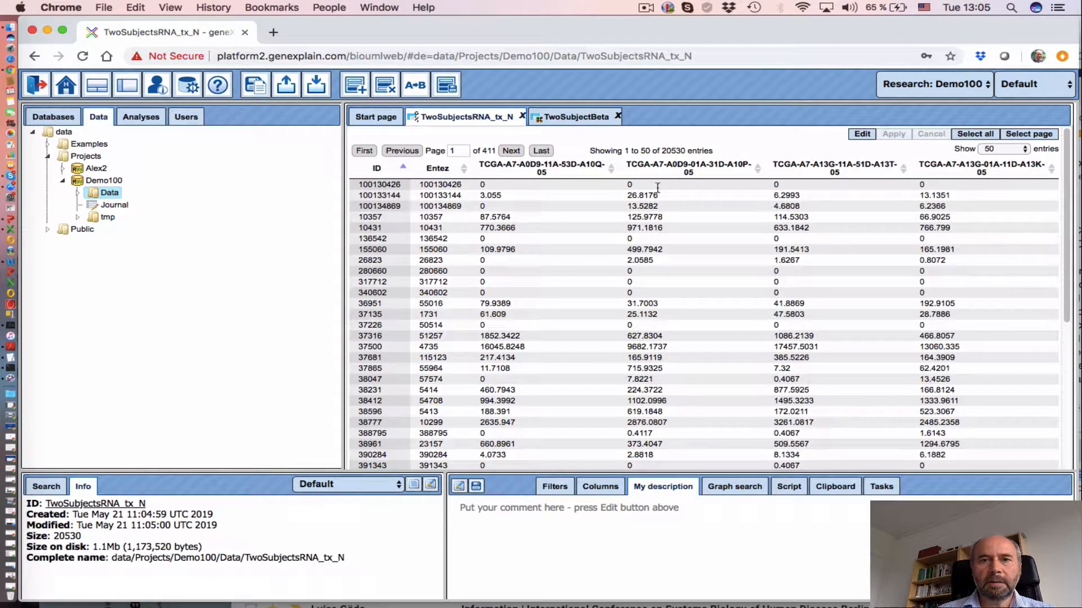
double_click(671, 151)
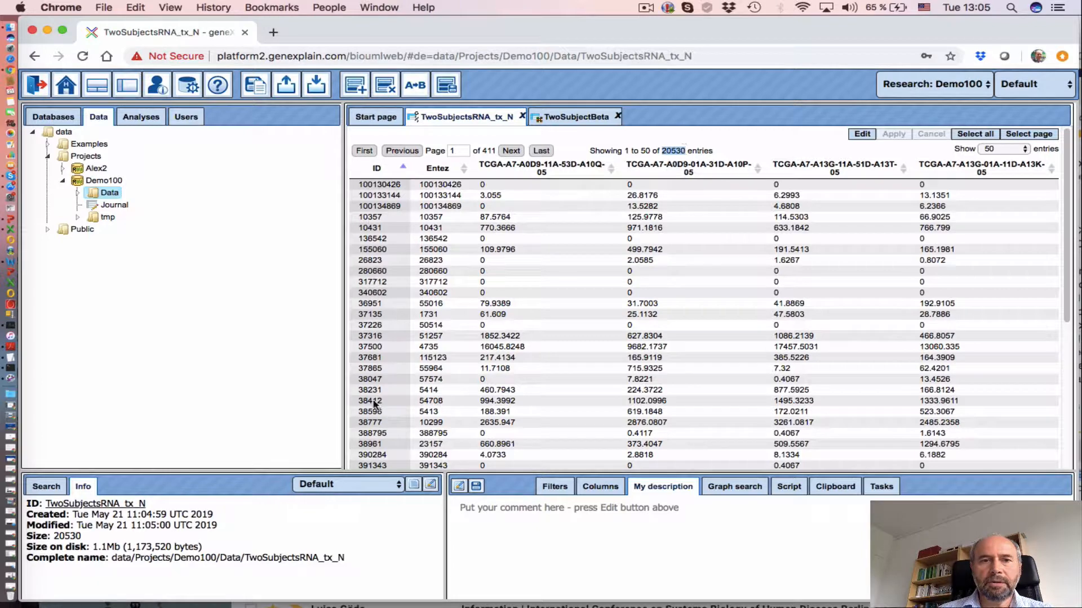
scroll(437, 386, down, 5)
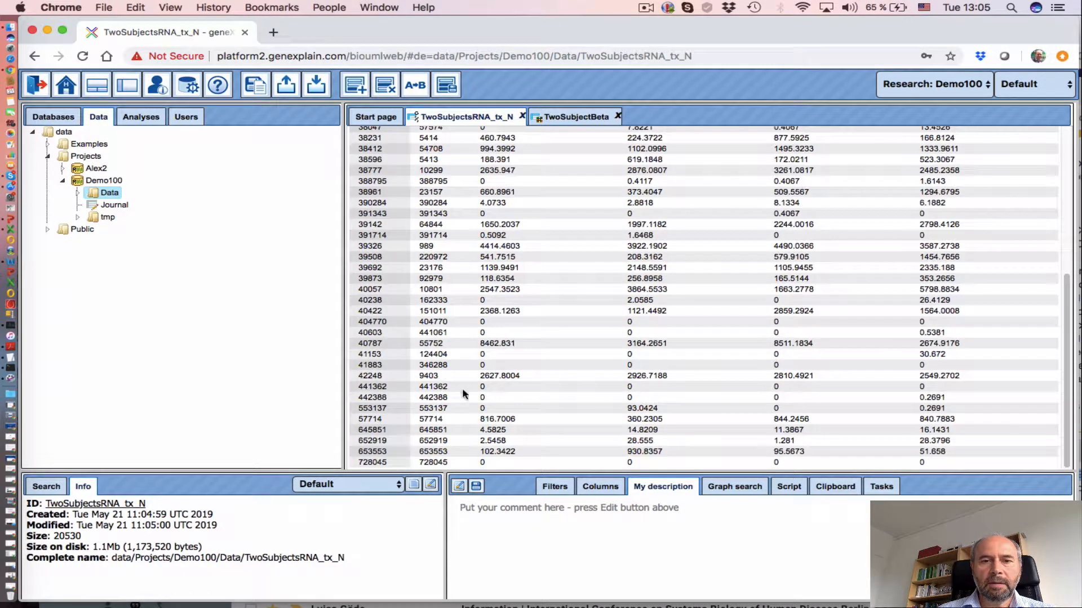
scroll(722, 361, up, 5)
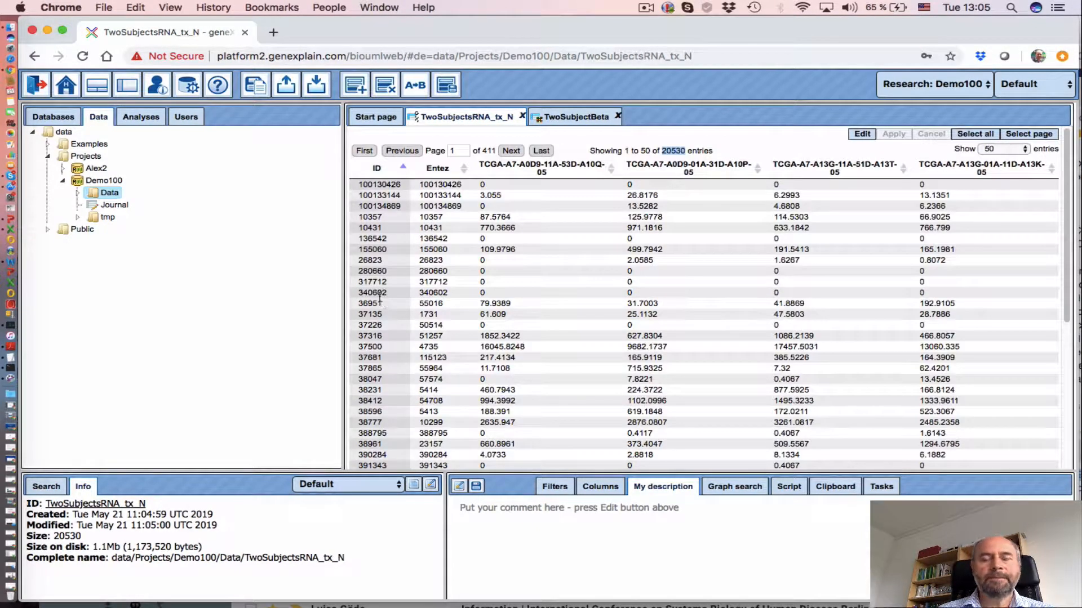
- Create a new workflow named Transcriptomics&CGmethylation2TFBS in the Data folder of the Demo100 project
click(78, 196)
click(78, 196)
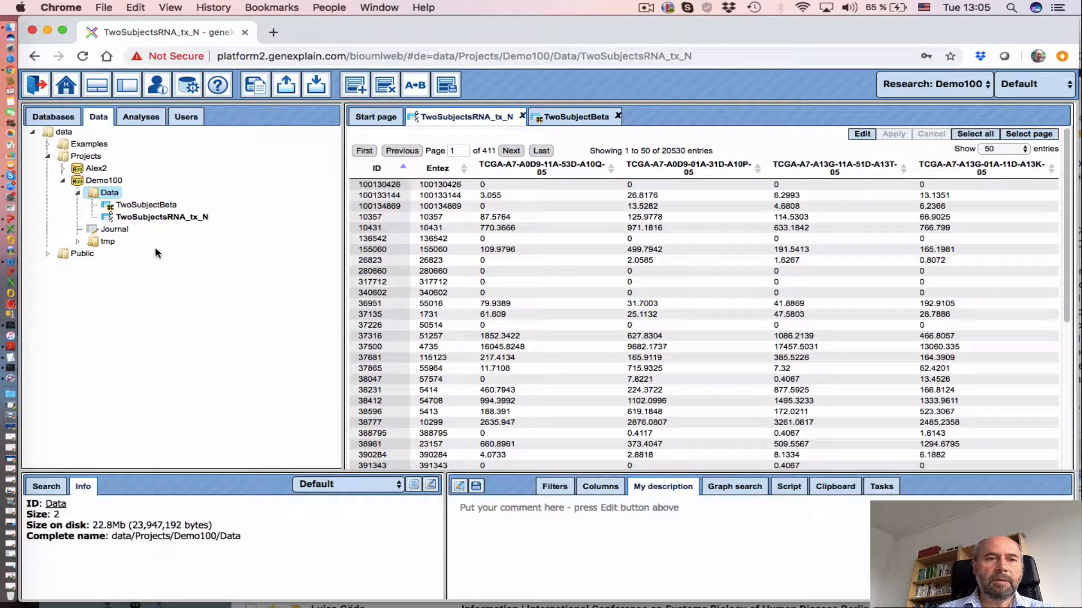
right_click(111, 197)
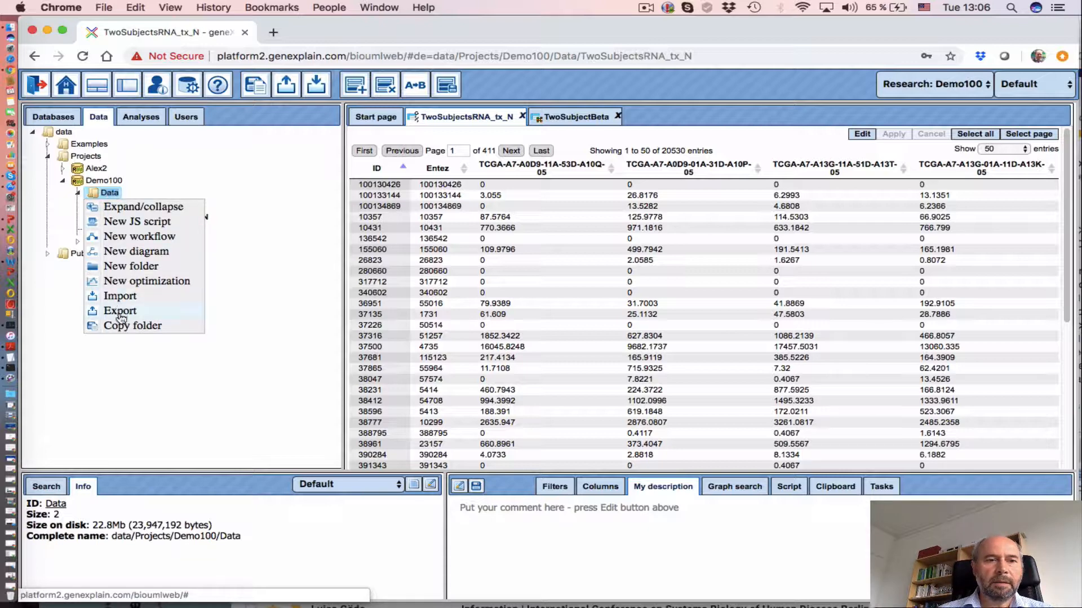
click(137, 236)
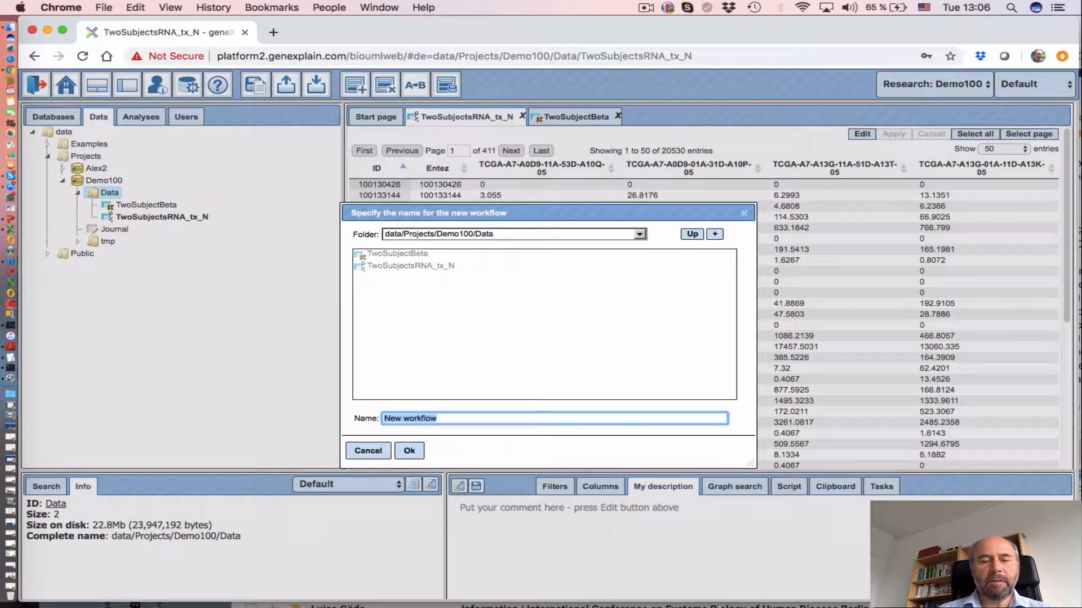
text(Tr)
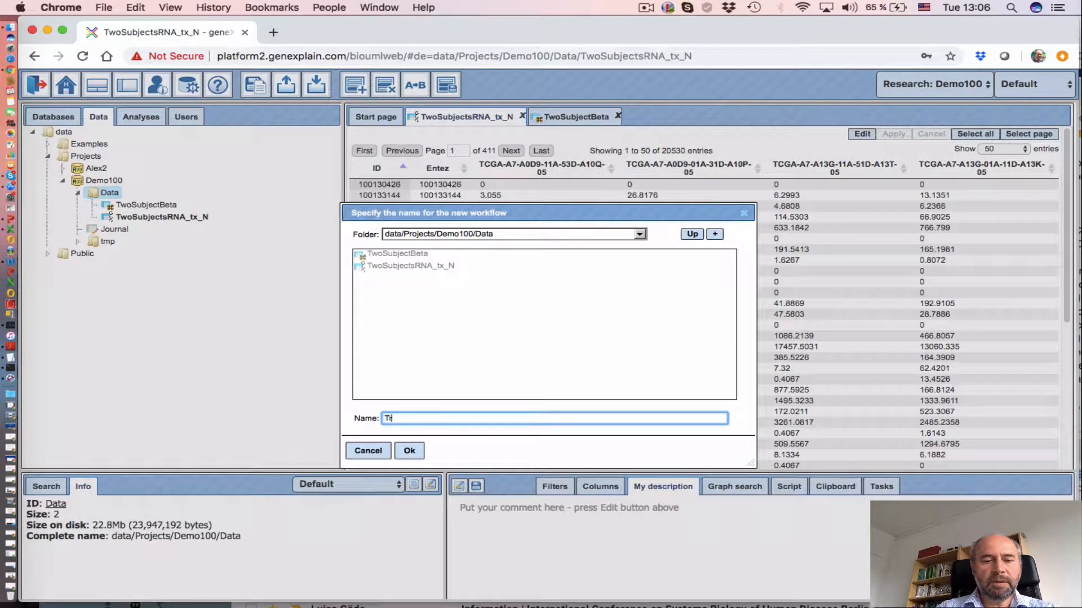
text(anscriptomics)
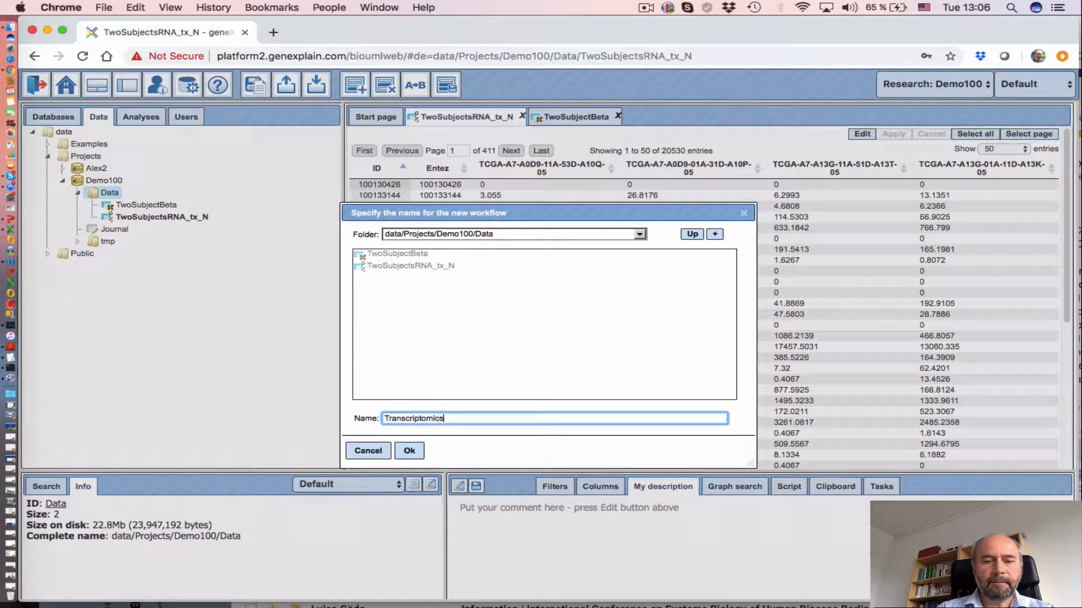
text(&)
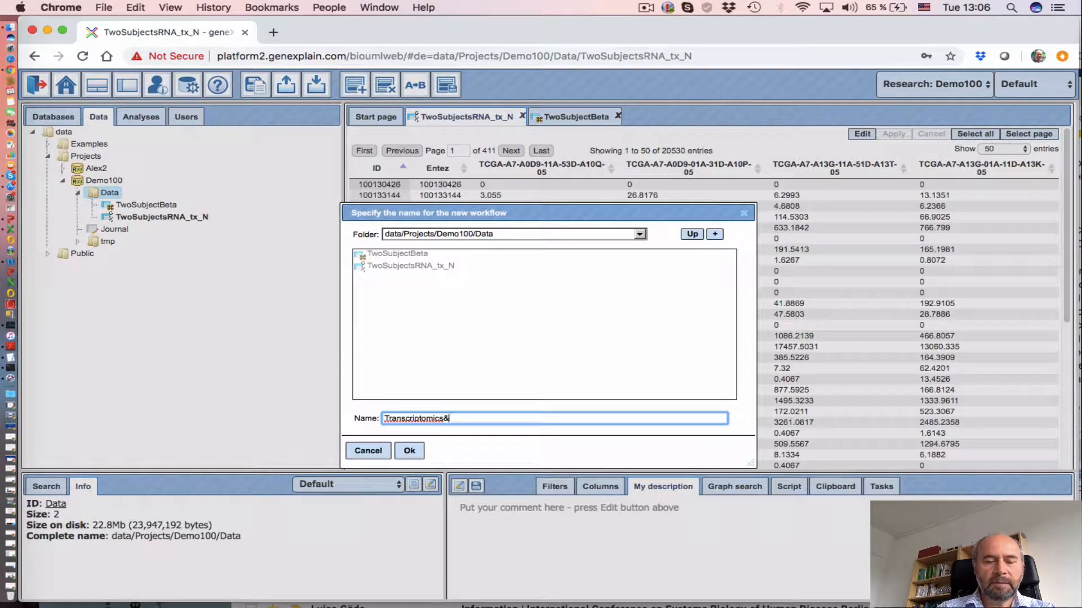
text(CGmethylati)
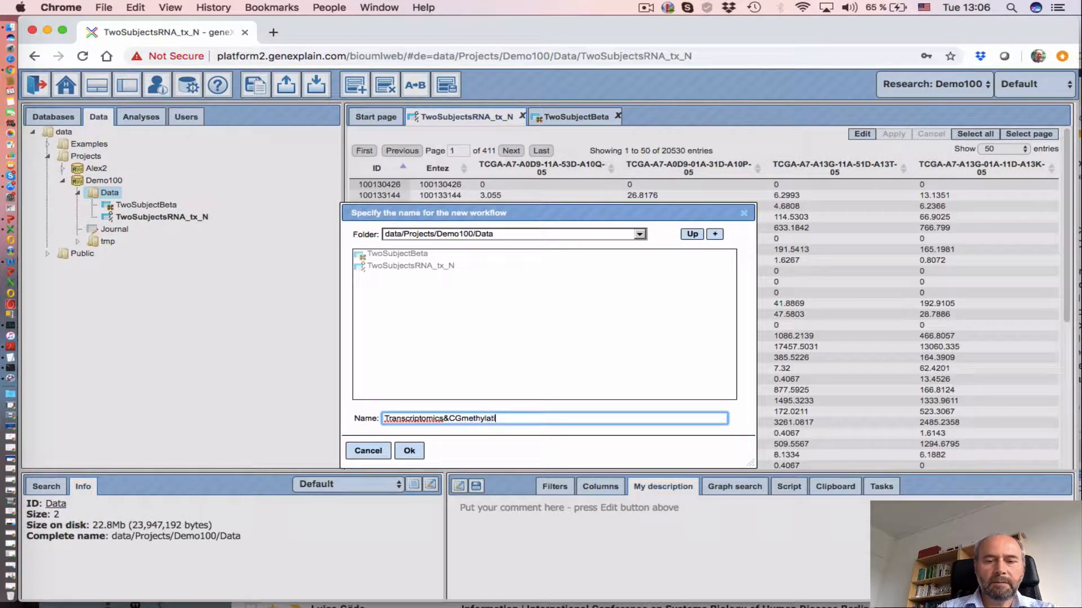
text(on2)
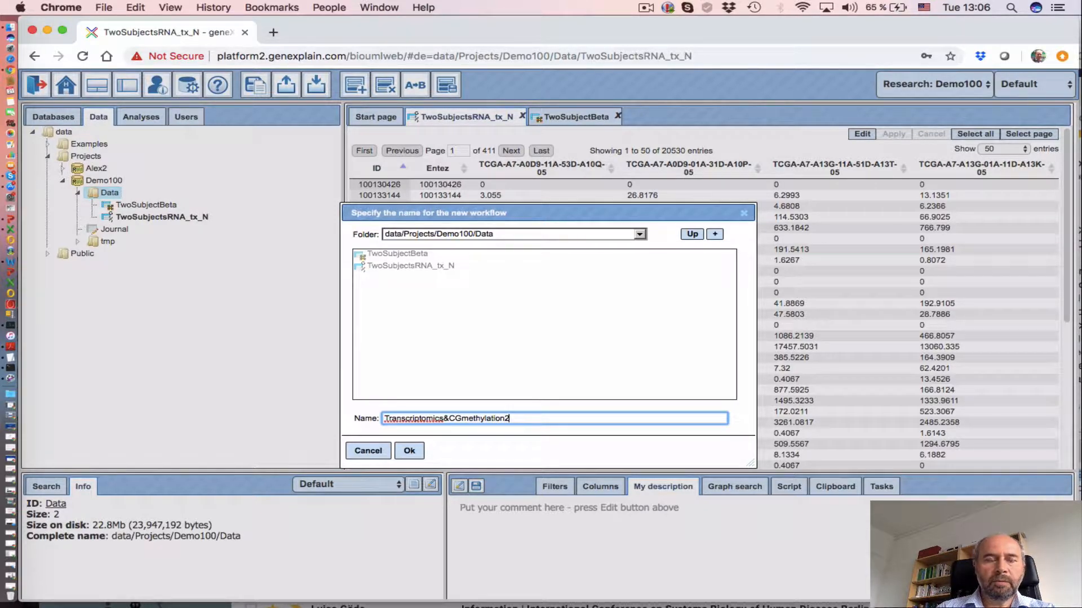
text(TF)
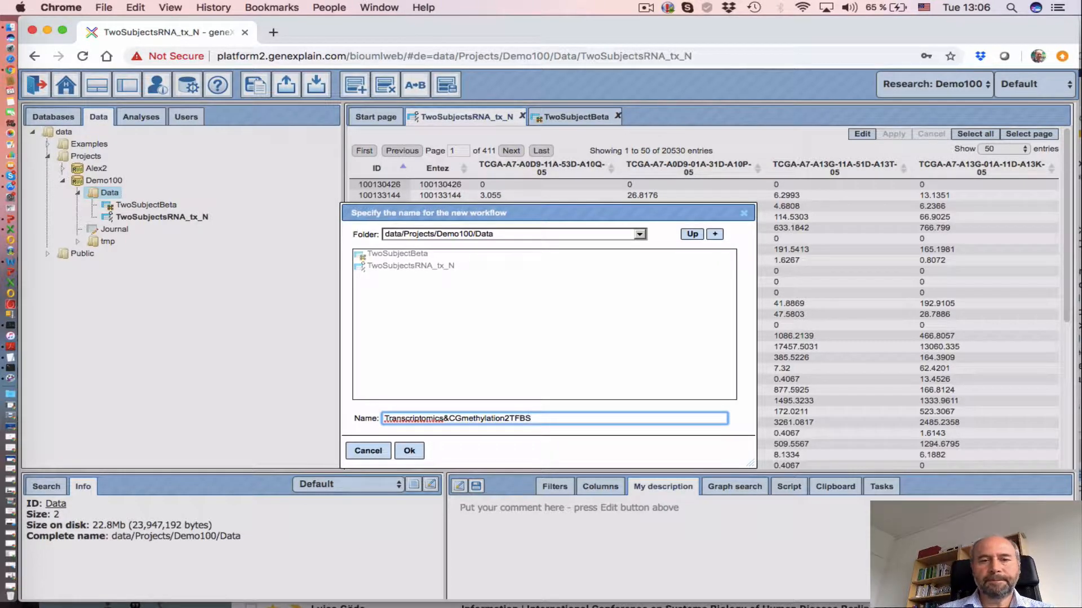
text(BS)
click(411, 451)
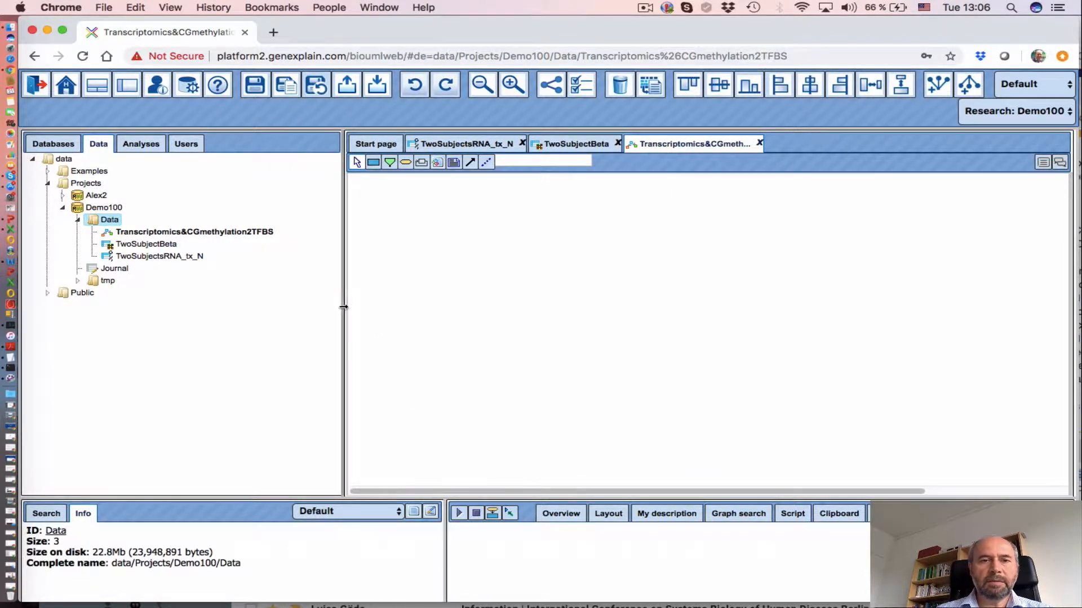
- Start a new parameter node in the workflow diagram, named Transcriptomics and of type Data element
drag(343, 307, 292, 302)
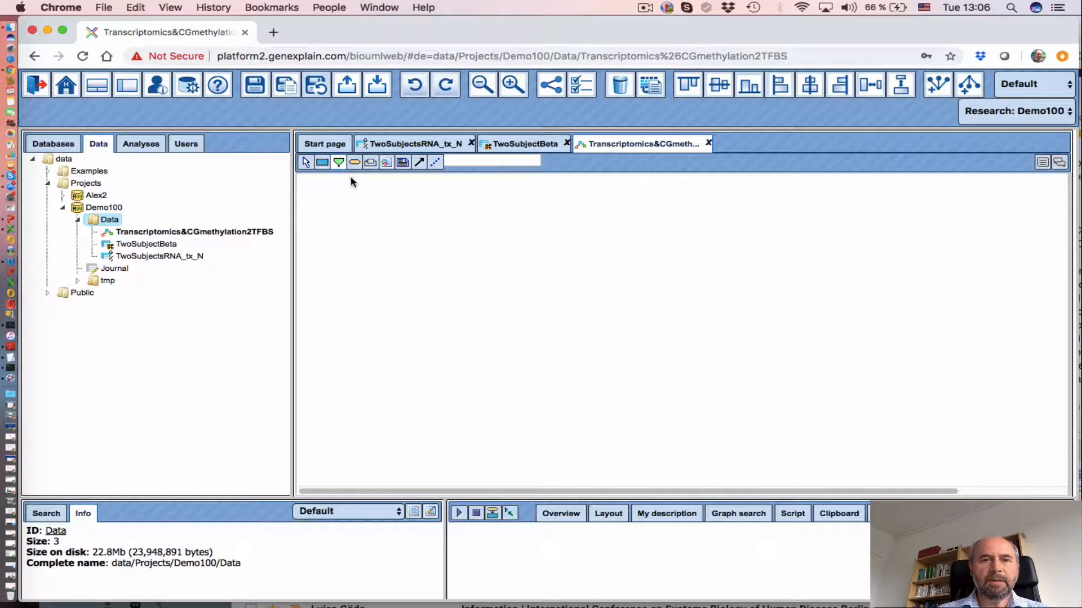
click(338, 163)
click(415, 260)
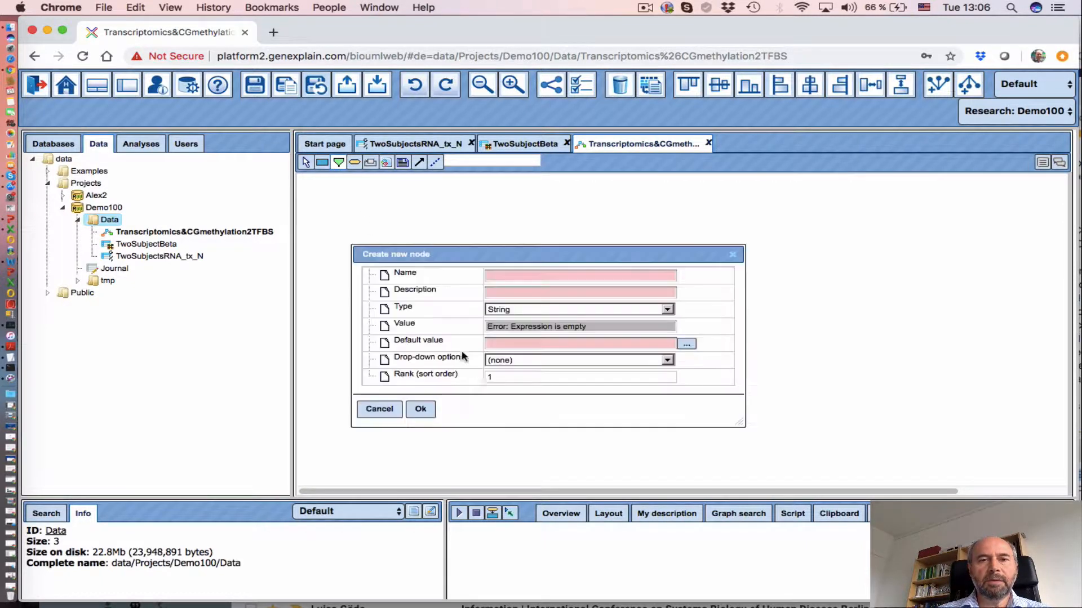
click(505, 276)
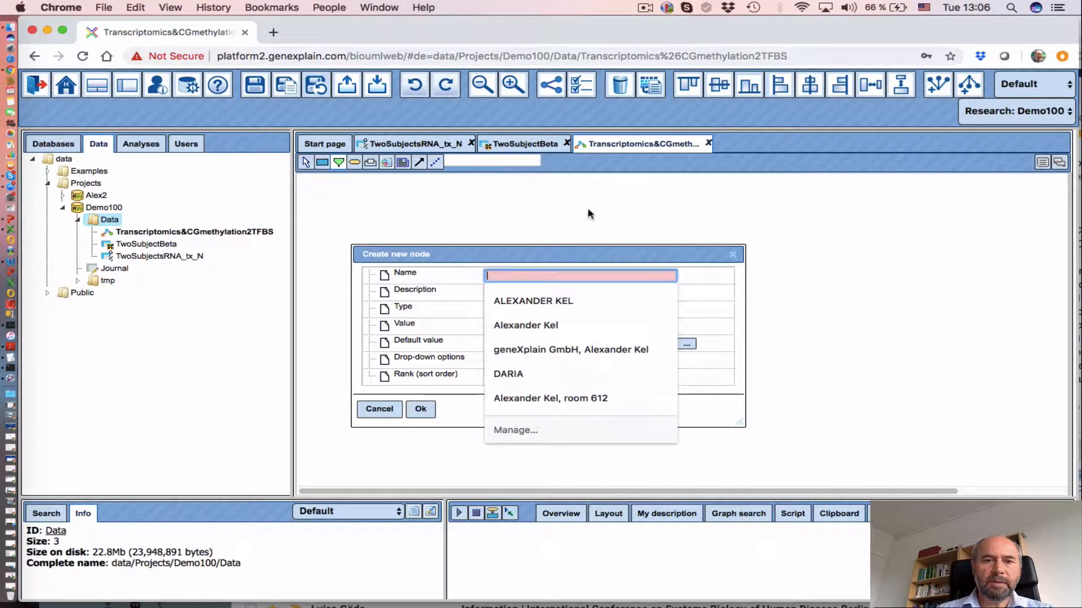
text(T)
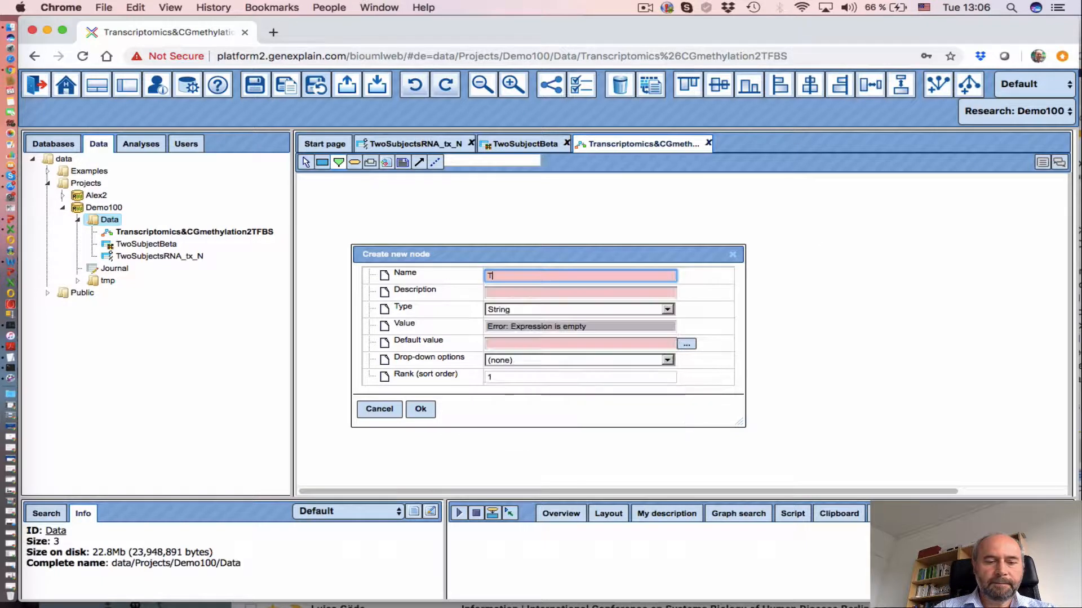
text(ranscrip)
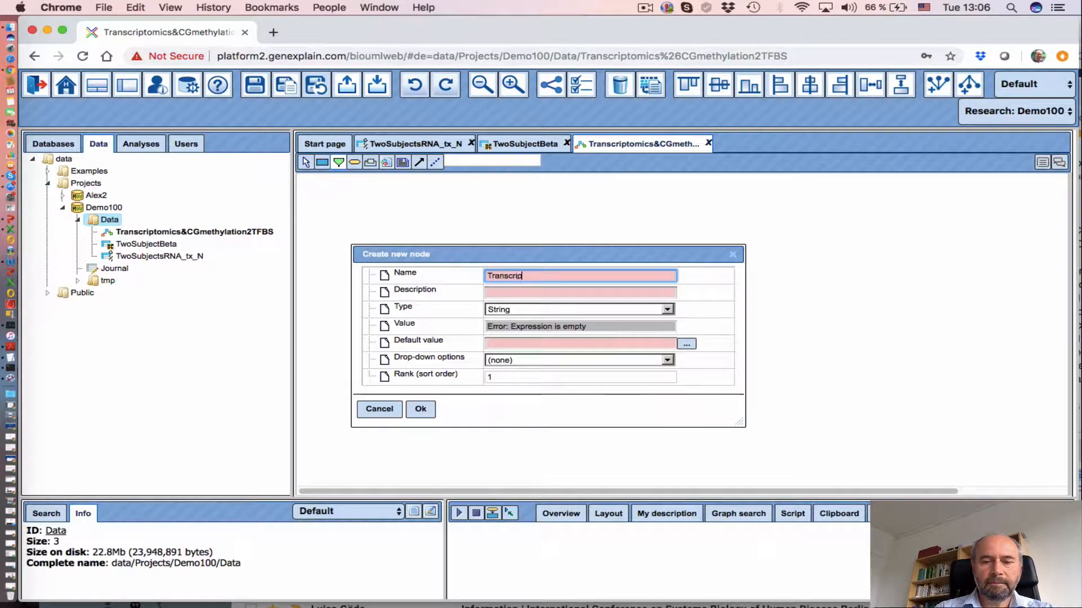
text(tomics)
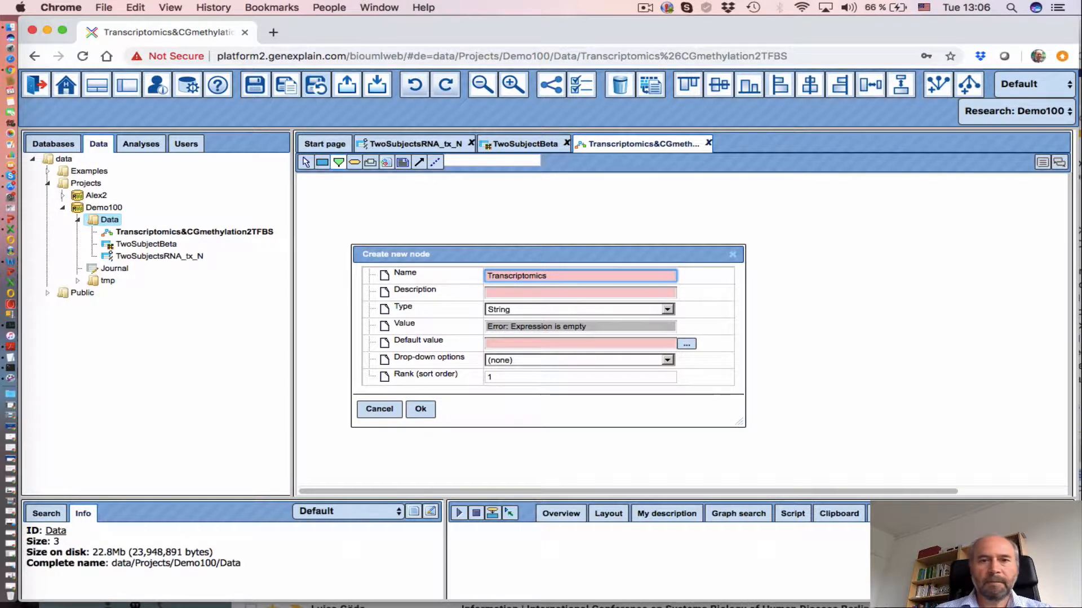
click(550, 312)
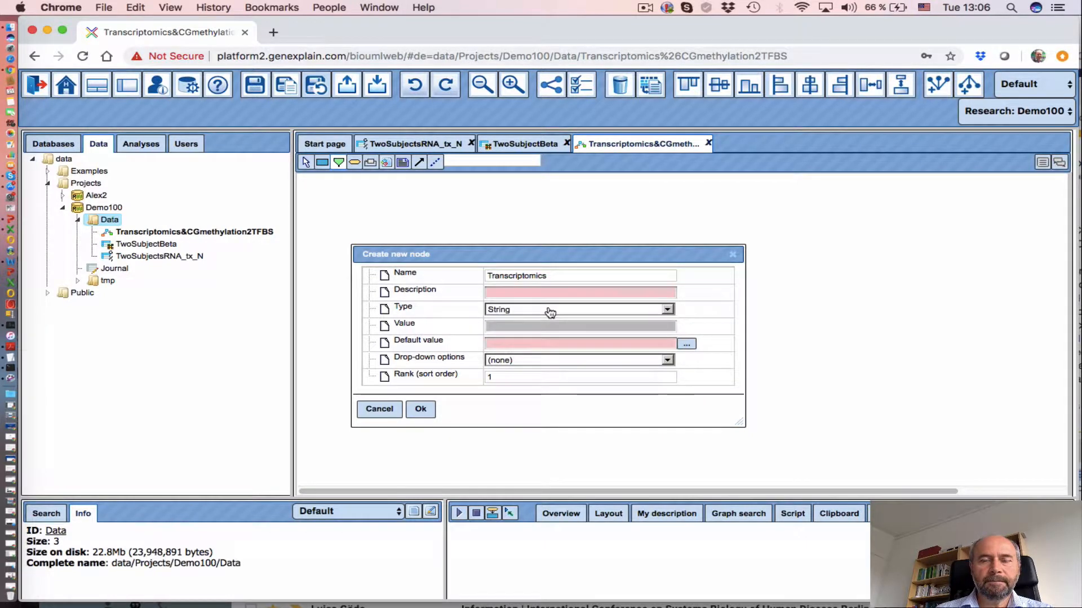
click(550, 310)
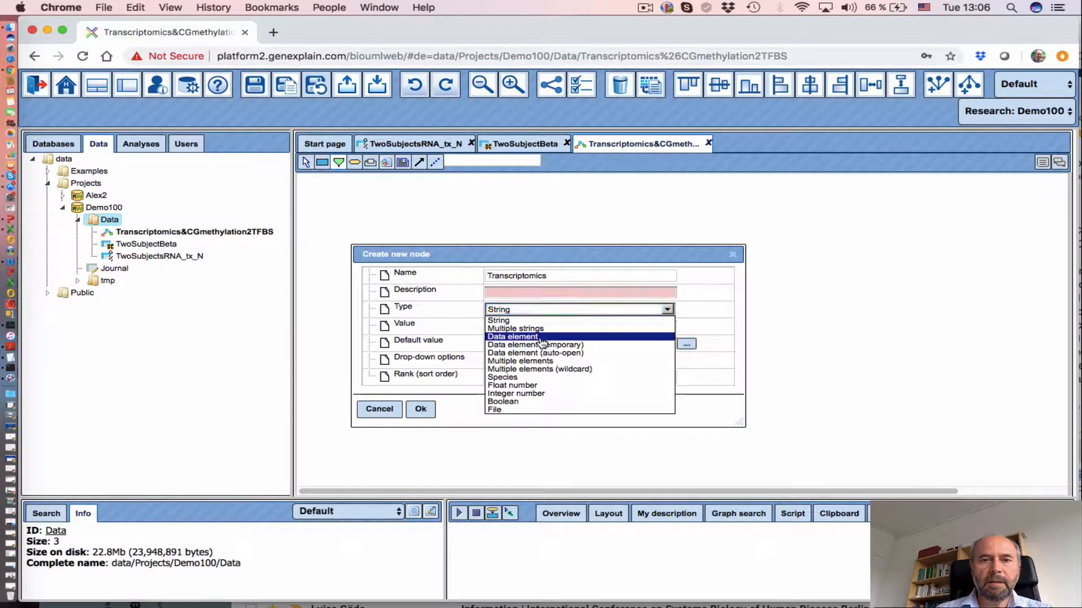
click(539, 337)
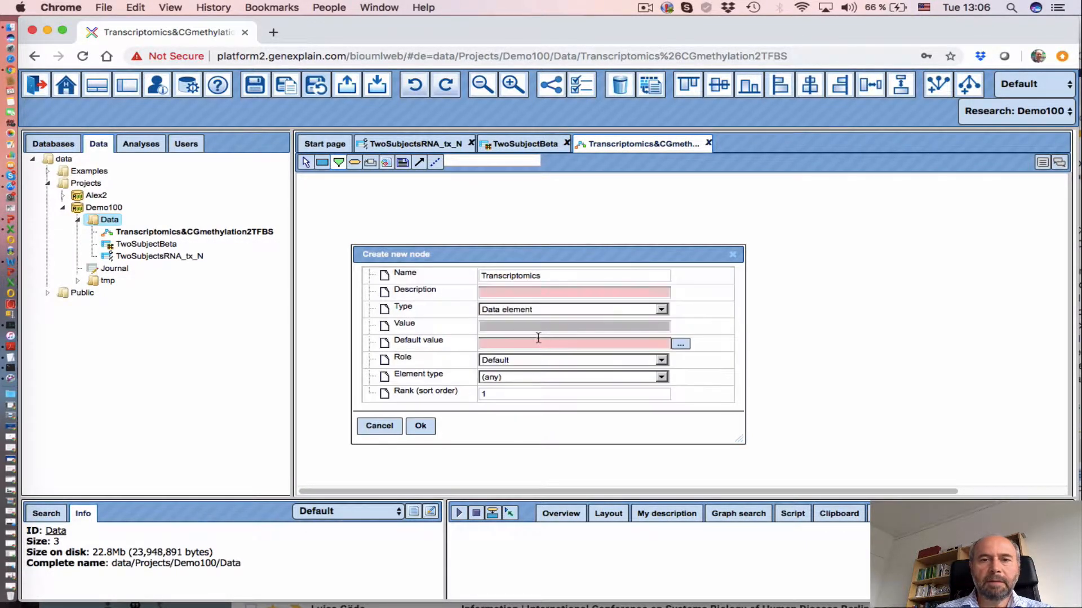
- Set the Transcriptomics node's default value to the project variable and its role to Input
click(680, 344)
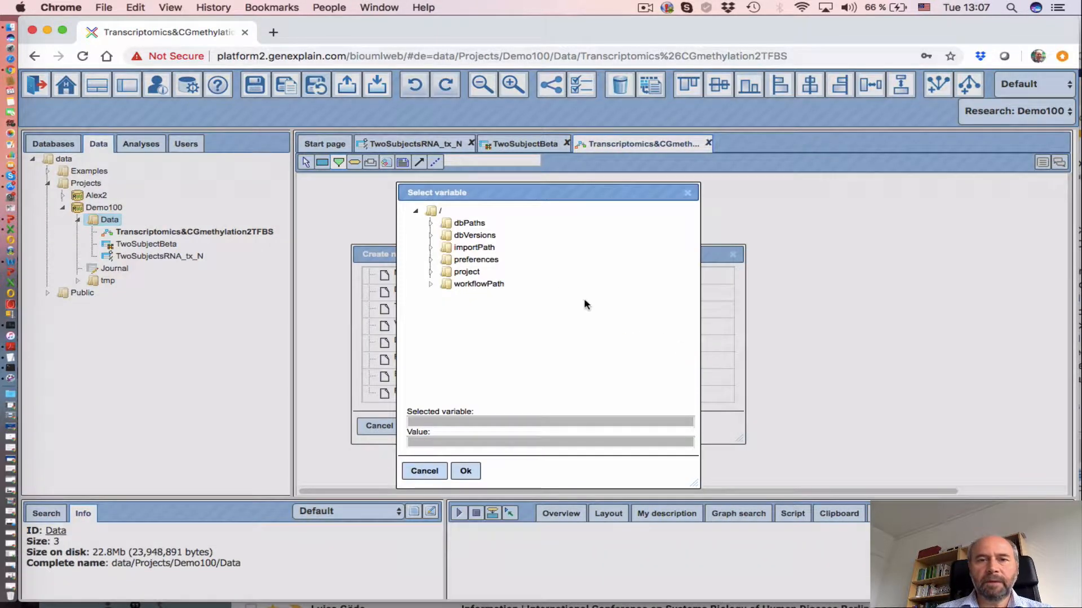
click(467, 272)
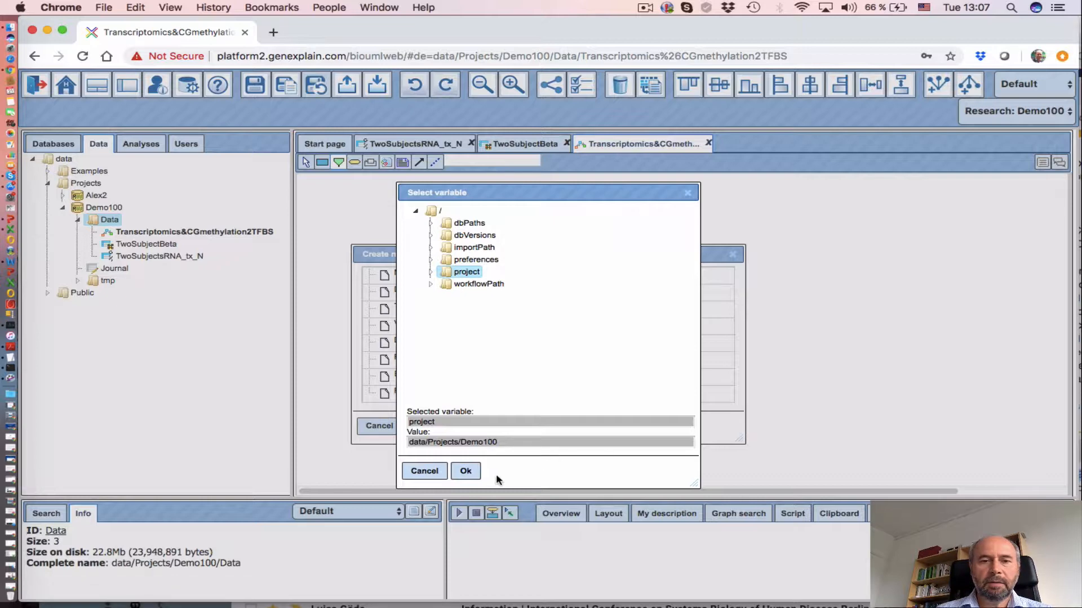
click(471, 472)
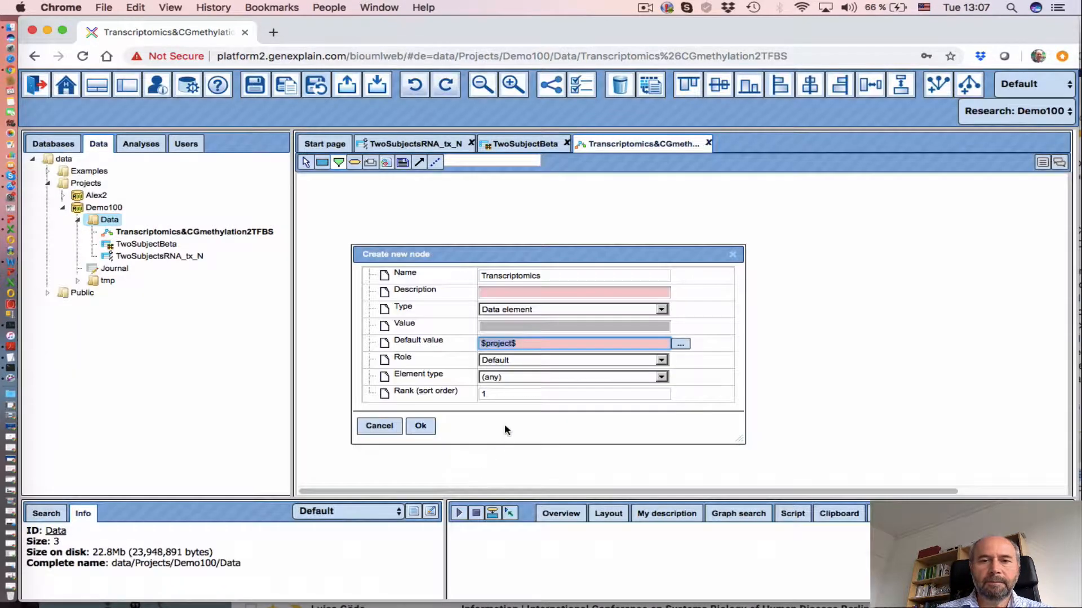
click(543, 361)
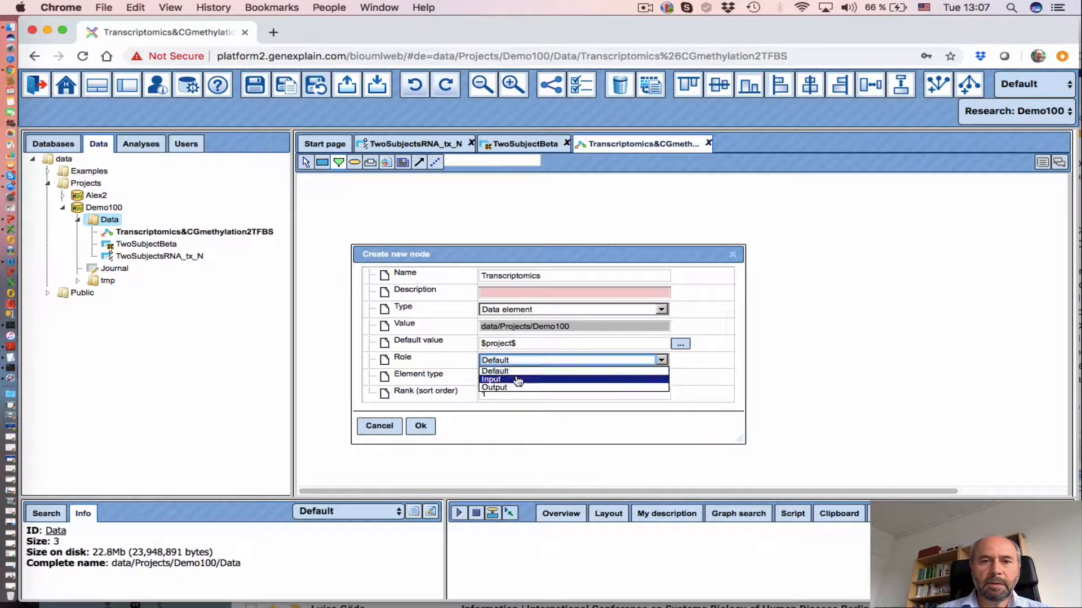
click(518, 381)
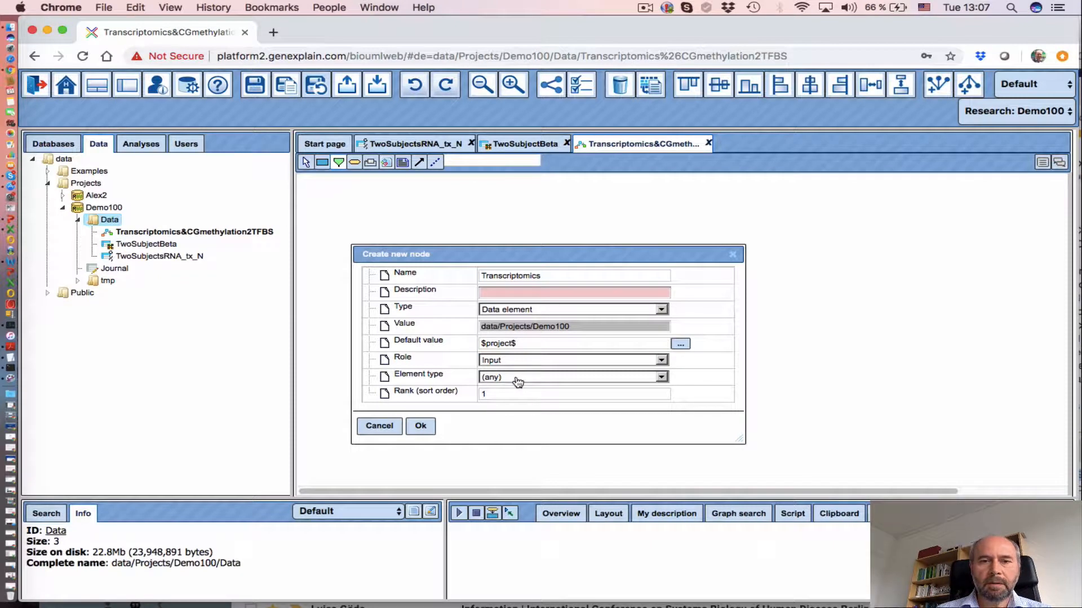
- Set the element type to Table, create the Transcriptomics node, and move it slightly up and left in the diagram
click(516, 380)
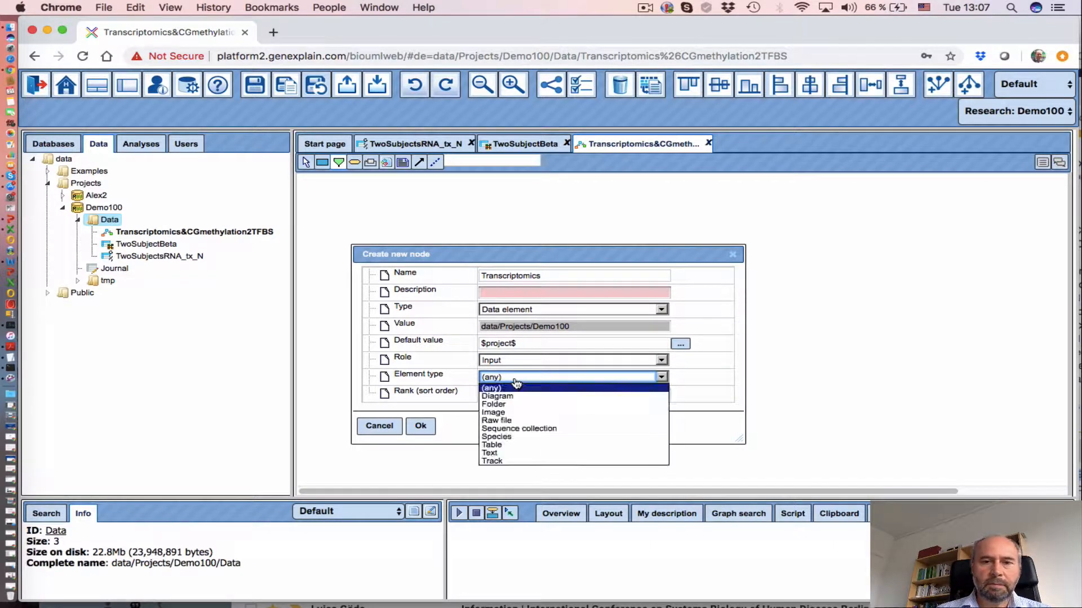
click(515, 446)
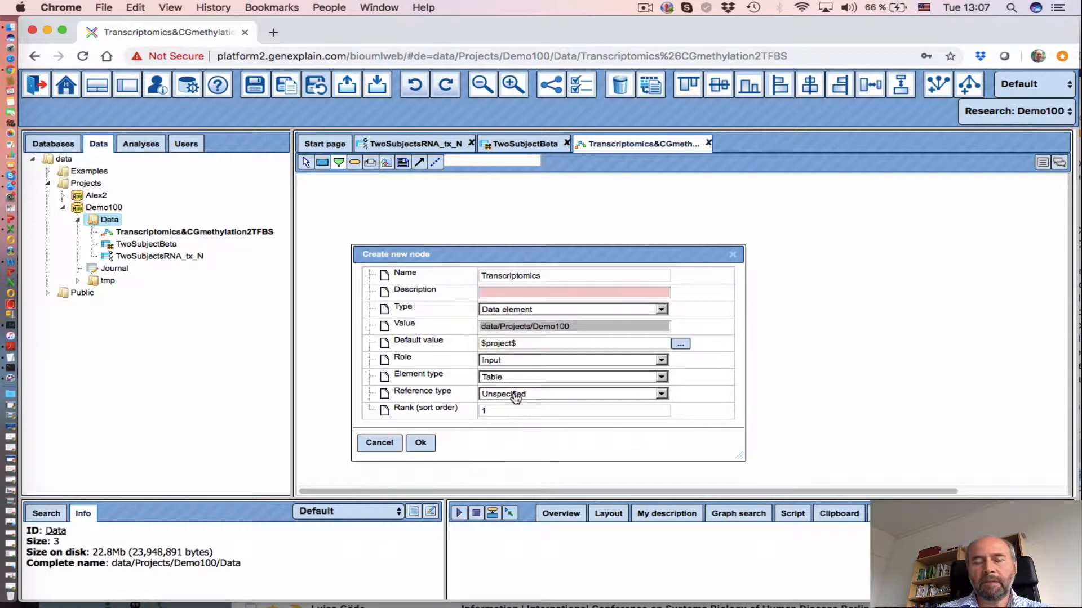
click(421, 443)
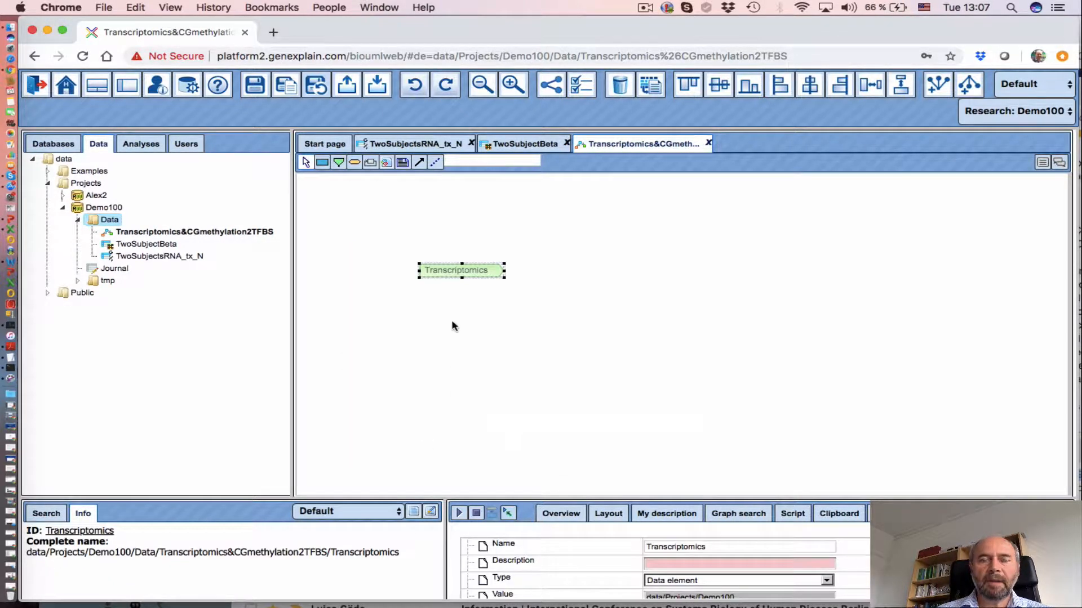
drag(451, 272, 423, 232)
click(423, 319)
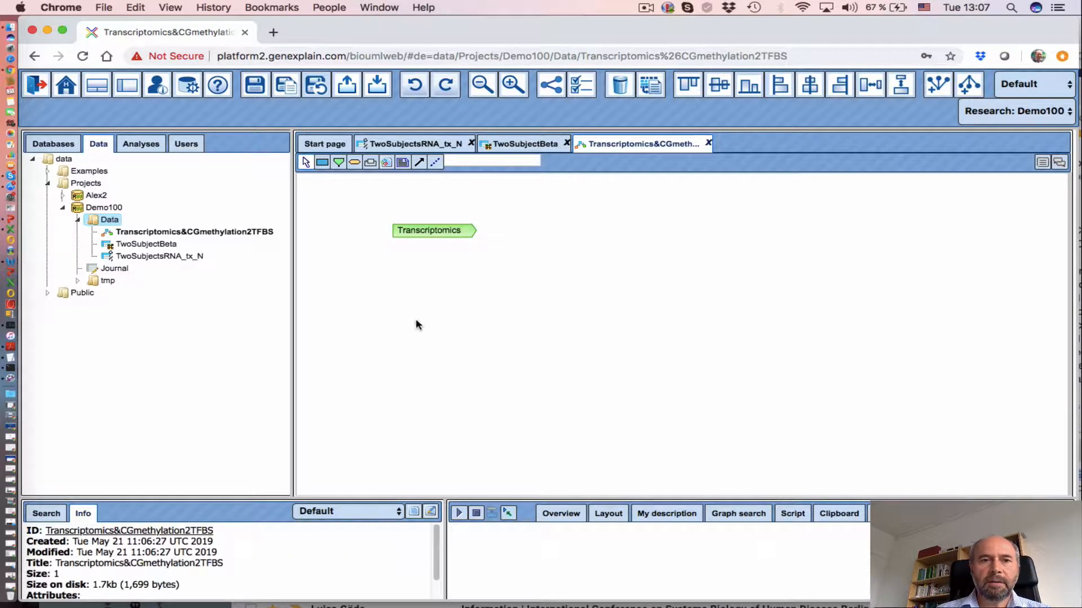
- Start a new parameter node below the Transcriptomics node, named CGmethylation and of type Data element
click(339, 164)
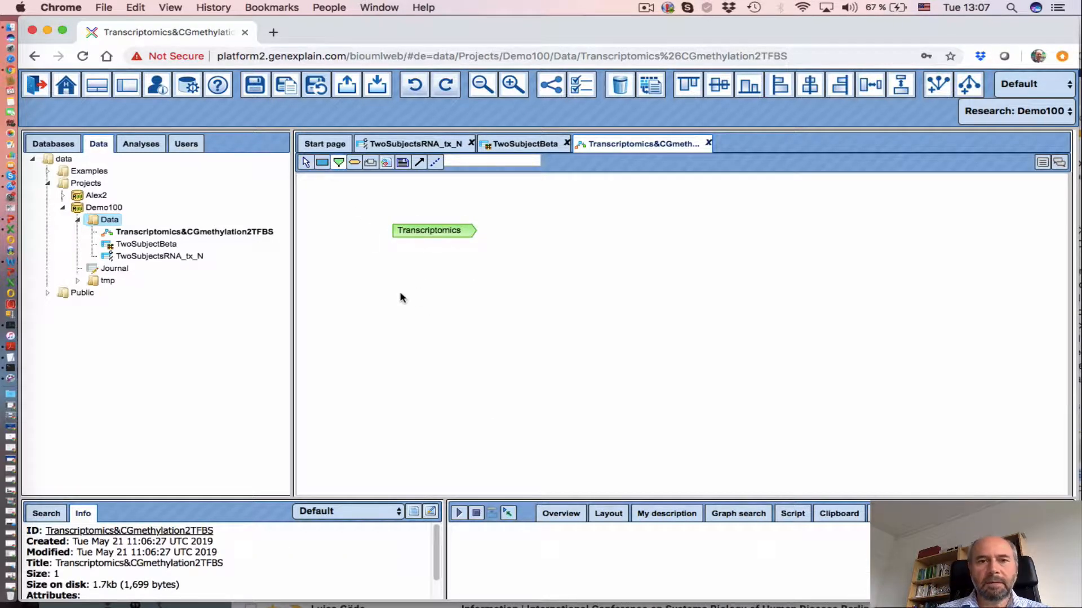
click(405, 309)
click(505, 277)
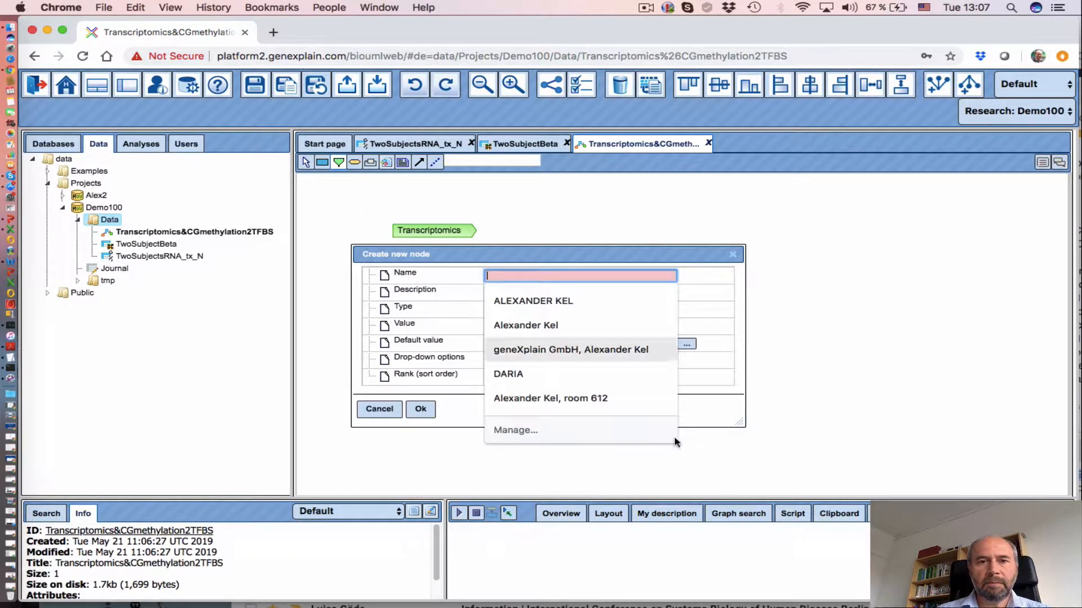
text(C)
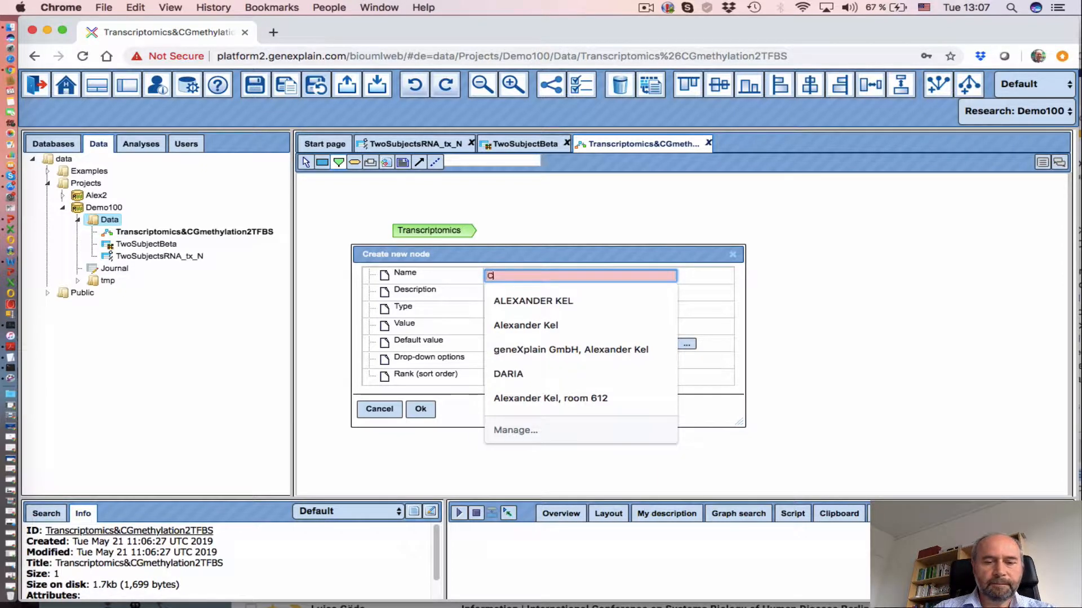
text(Gmethylation)
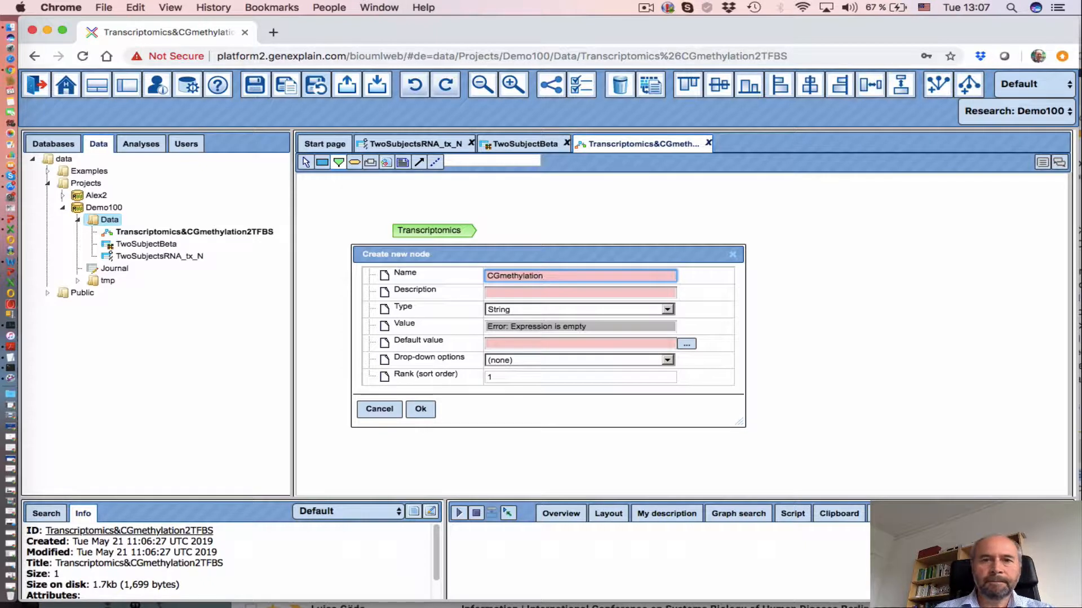
click(565, 313)
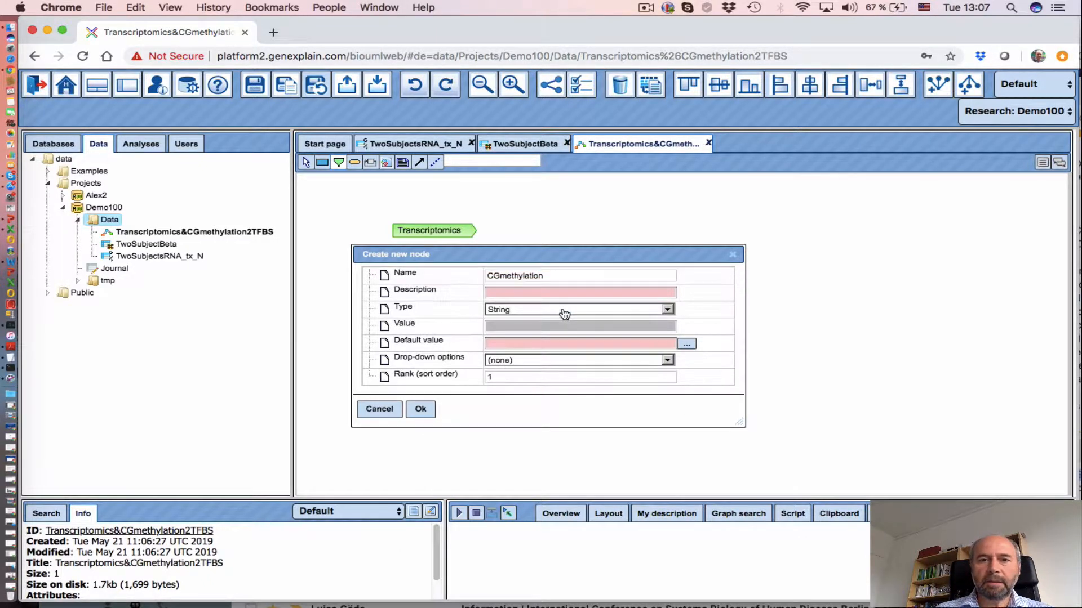
click(565, 313)
click(551, 337)
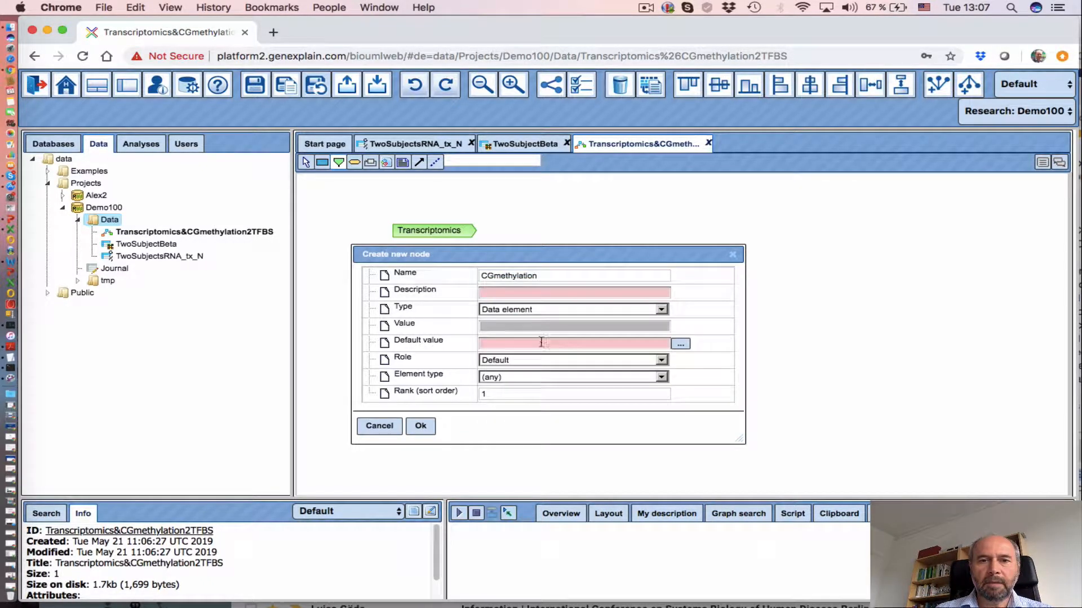
- Set the CGmethylation node's default value to the project variable and its role to Input
click(679, 344)
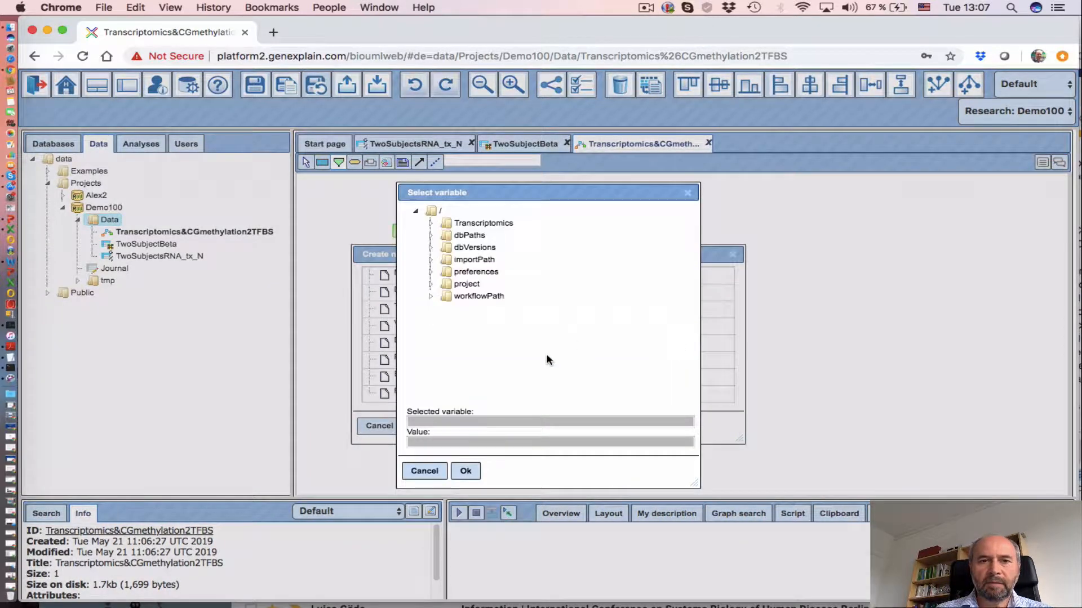
click(466, 285)
click(465, 471)
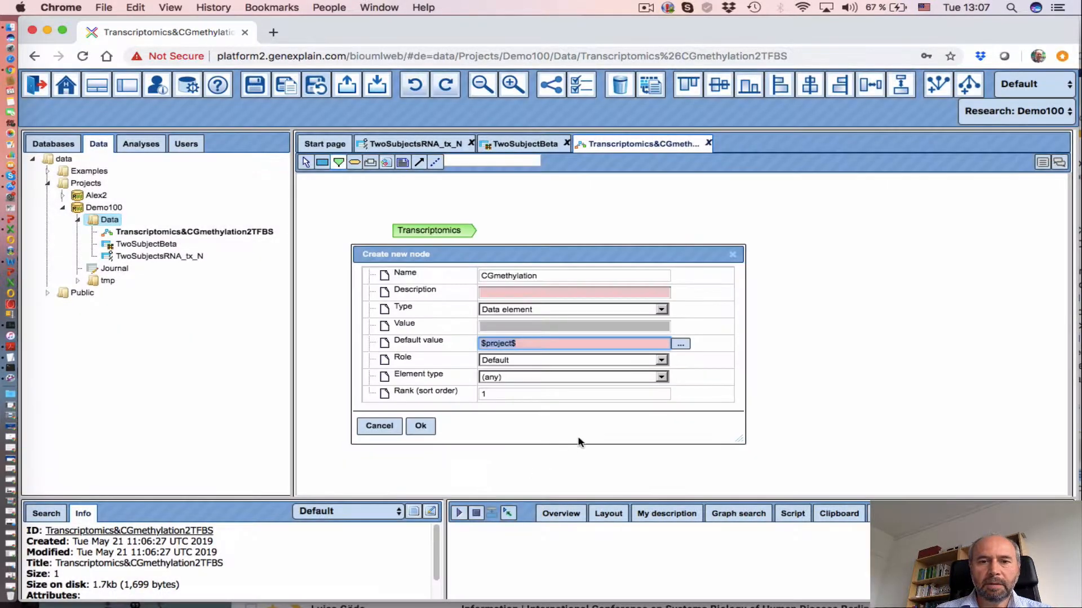
click(551, 361)
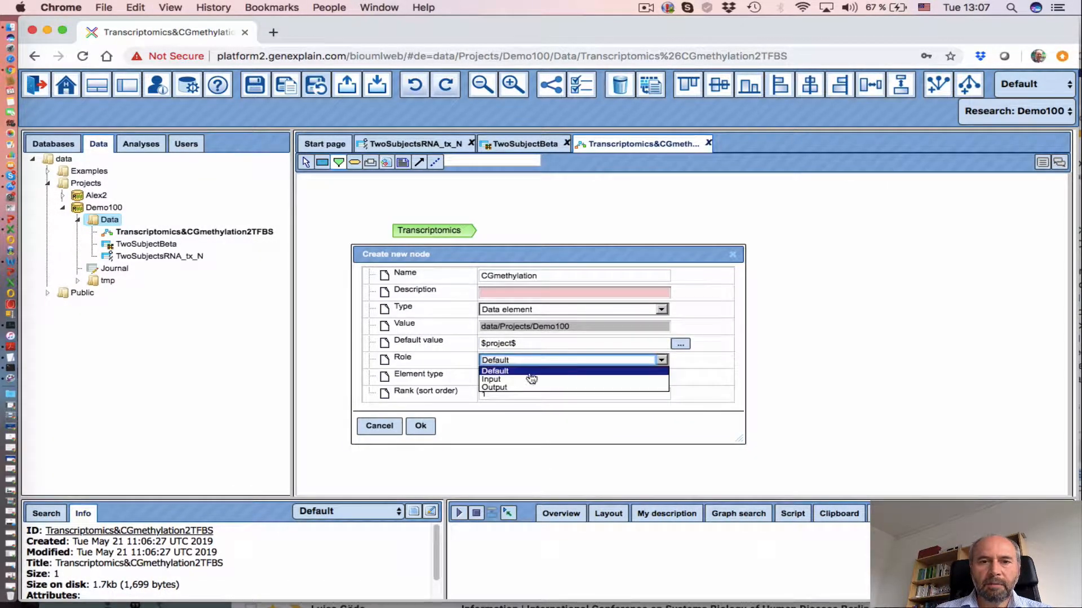
click(525, 381)
- Set the element type to Table and create the CGmethylation node
click(520, 378)
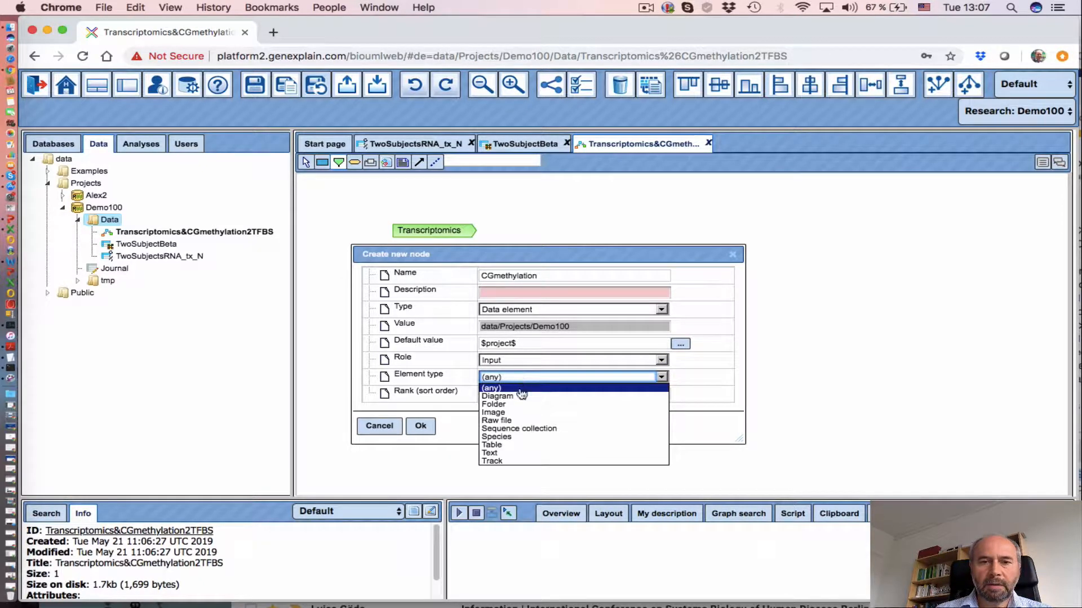
click(520, 456)
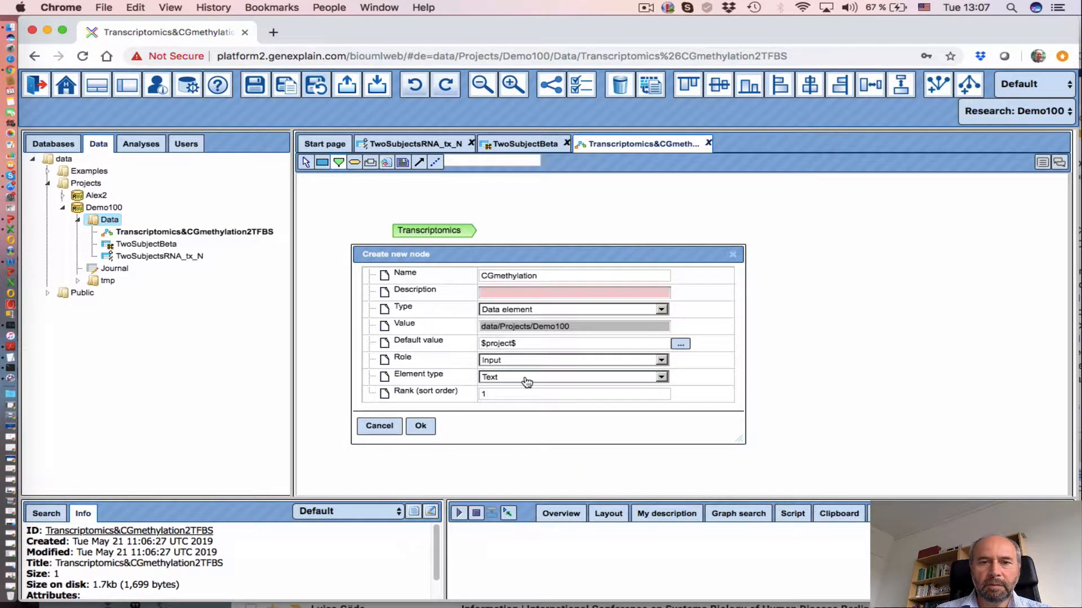
click(524, 378)
click(509, 444)
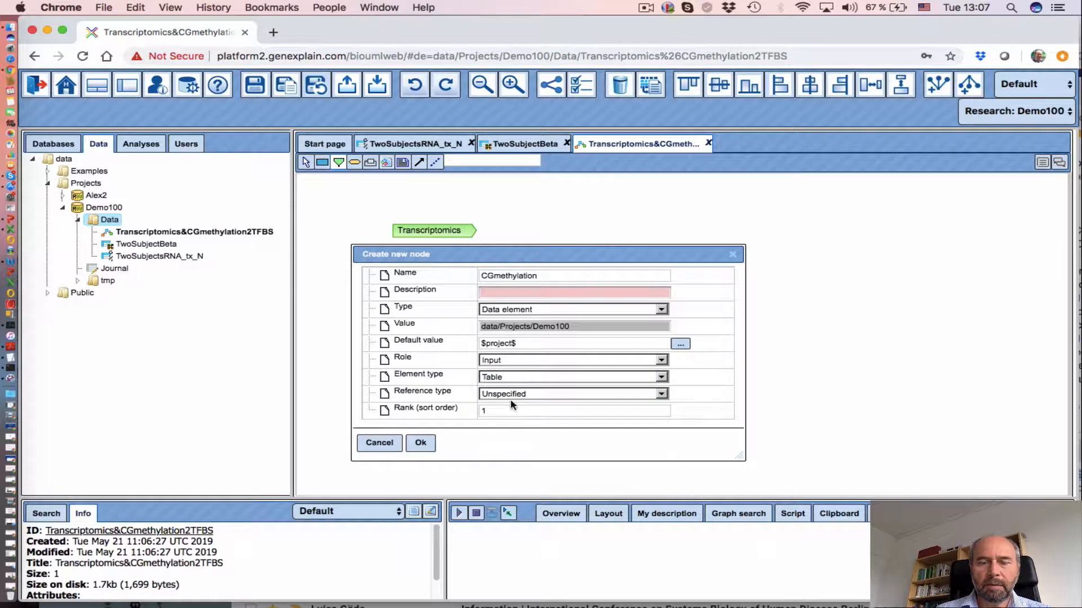
click(420, 443)
- Move the CGmethylation node so it sits well below the Transcriptomics node, with their left edges roughly aligned
drag(458, 316, 441, 283)
click(604, 350)
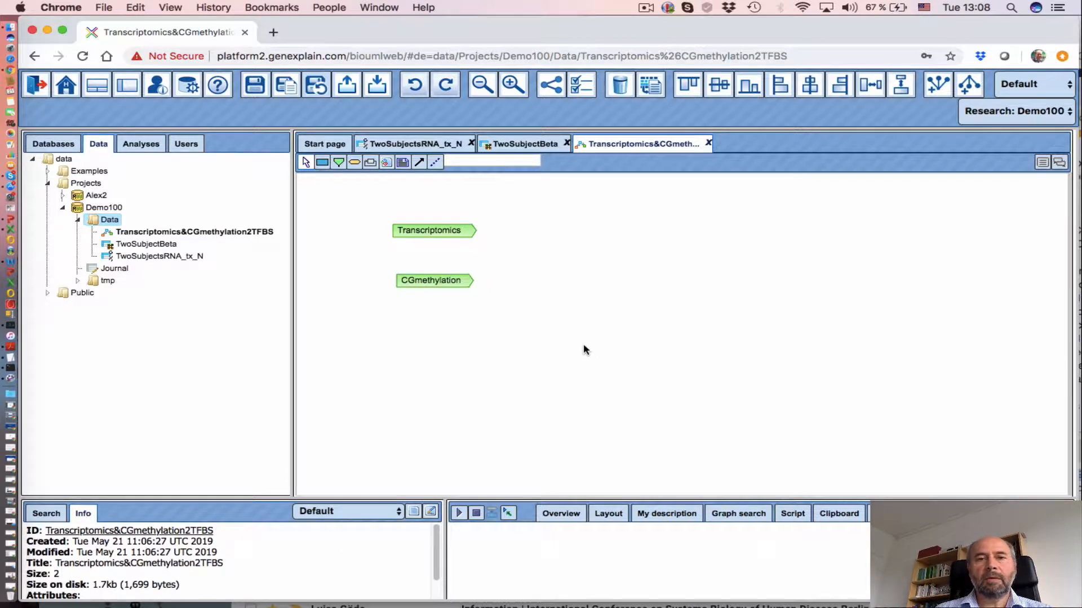
click(421, 280)
drag(420, 280, 418, 316)
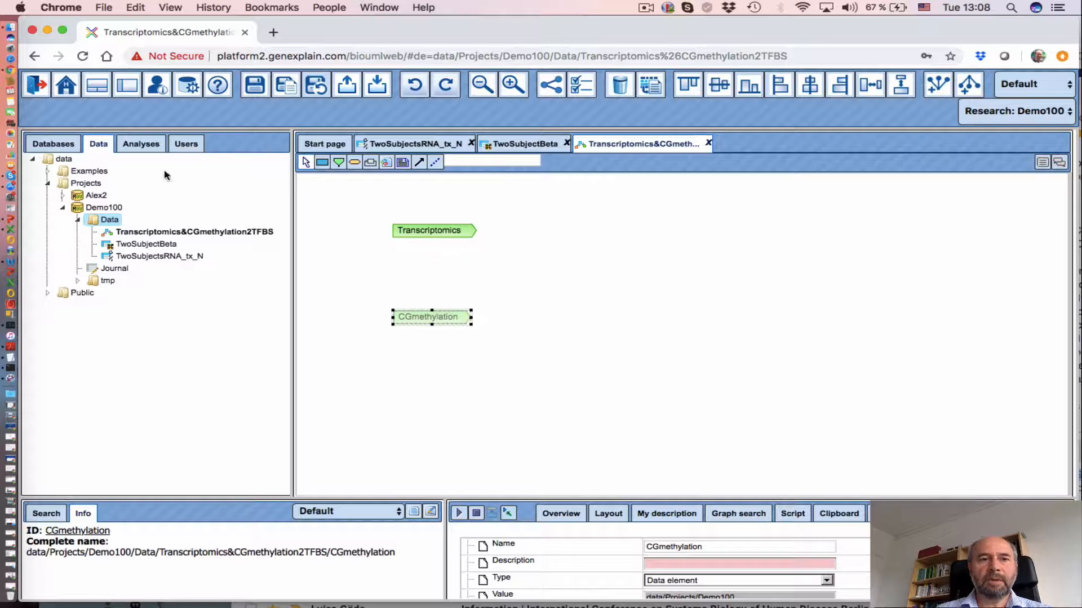
- Add the Convert table analysis from the Data manipulation methods to the diagram, to the right of the Transcriptomics node
click(142, 144)
click(48, 196)
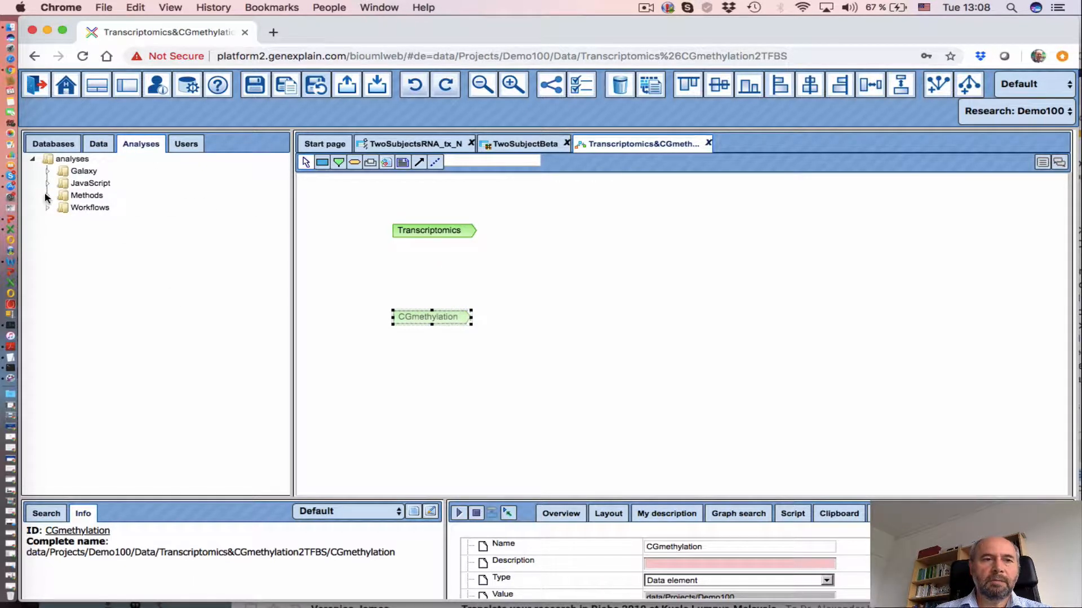
click(62, 220)
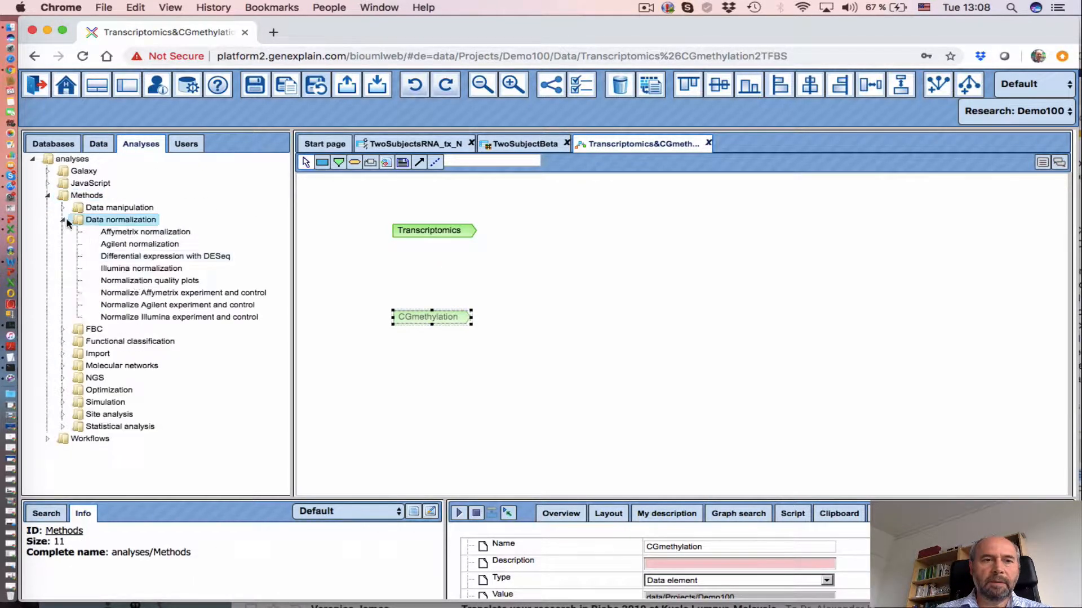
click(62, 220)
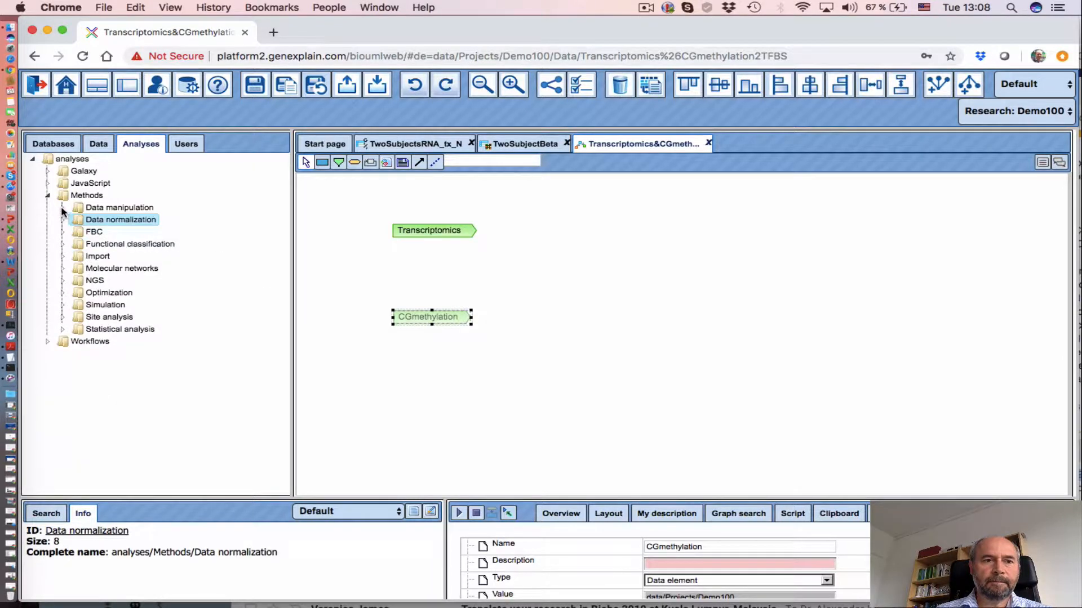
click(63, 208)
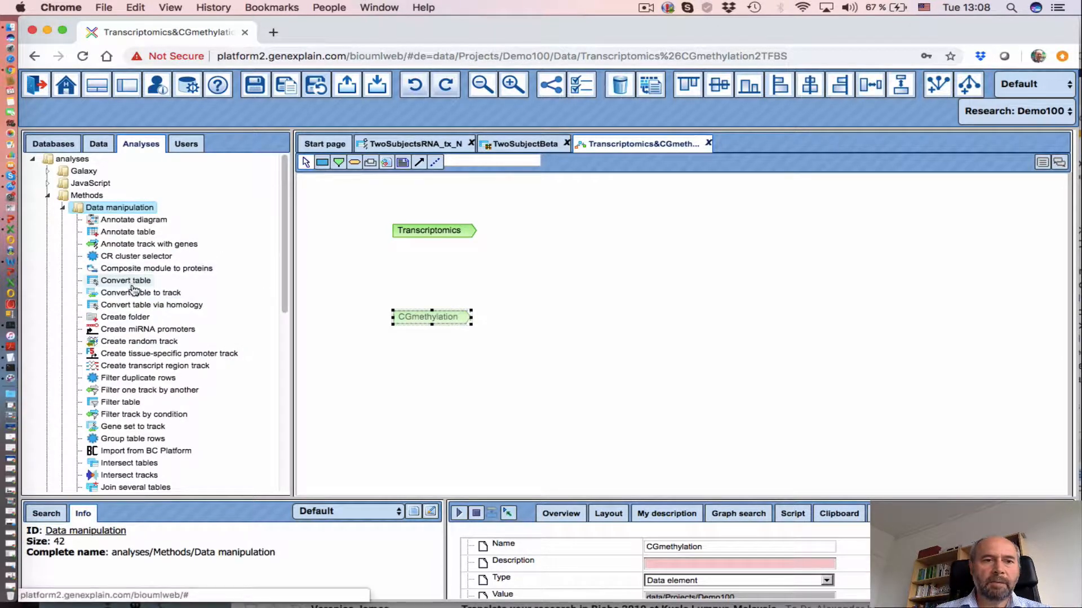
drag(136, 283, 583, 229)
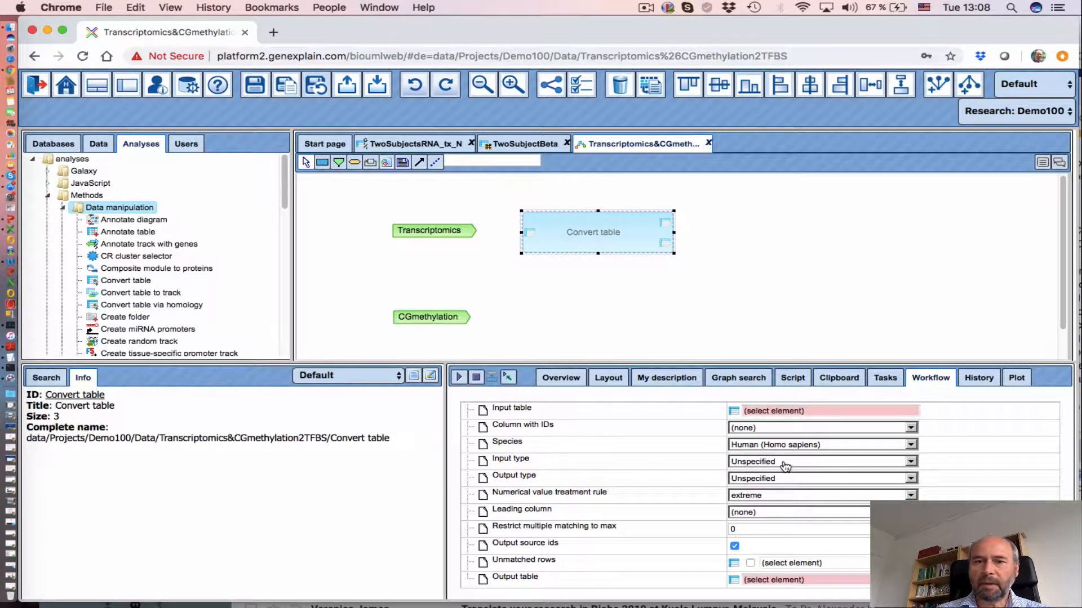
- Set the Convert table analysis's input type to (auto) and its output type to Genes: Ensembl
click(830, 466)
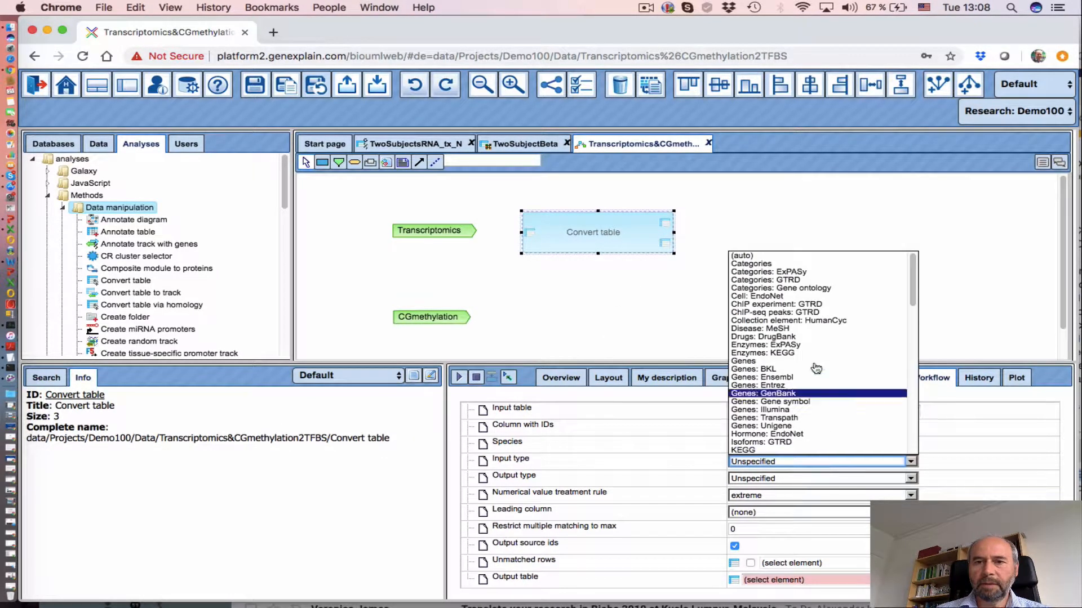
click(744, 256)
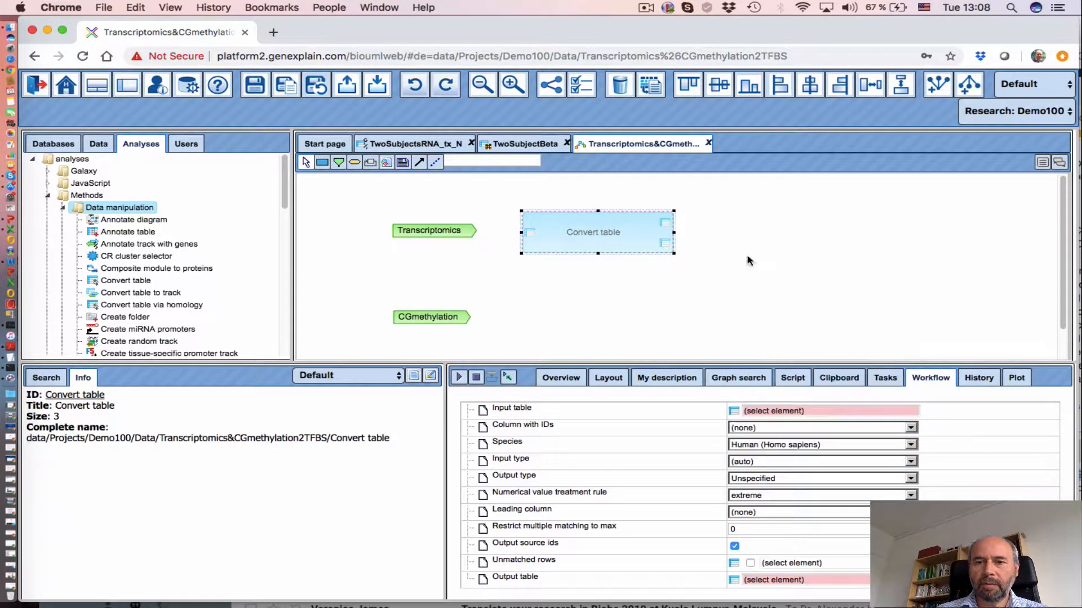
click(786, 479)
scroll(820, 411, down, 2)
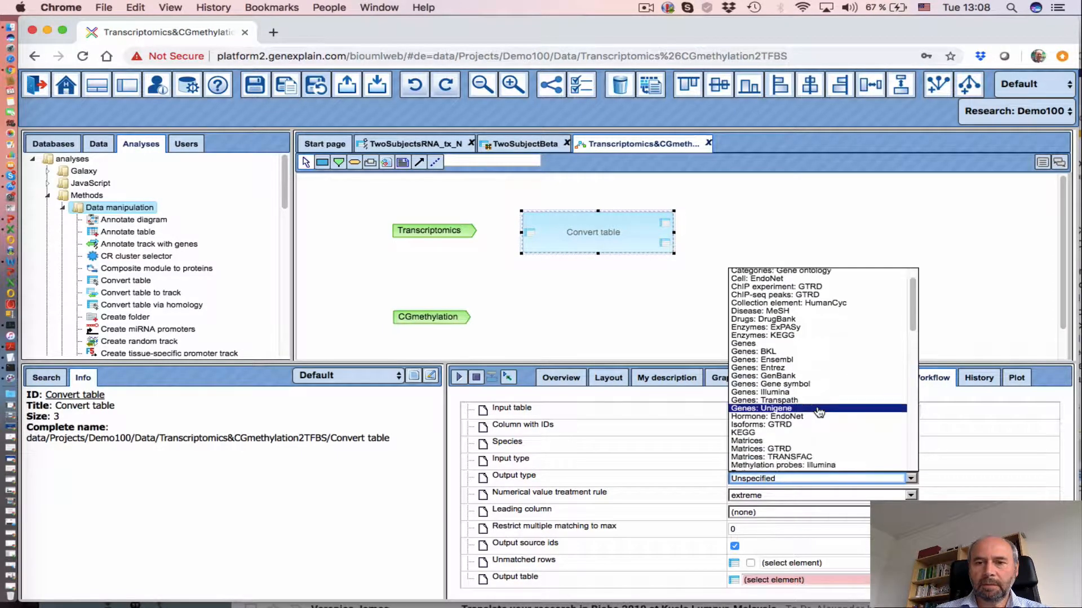
click(797, 360)
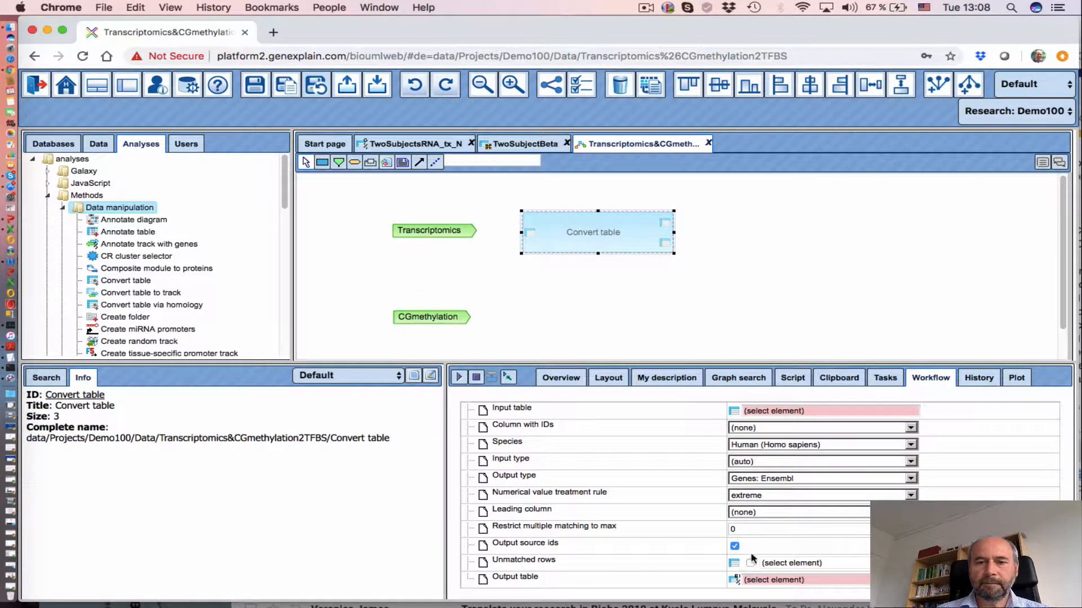
- Connect the Transcriptomics node to the input port of the Convert table analysis with a directed edge
click(589, 312)
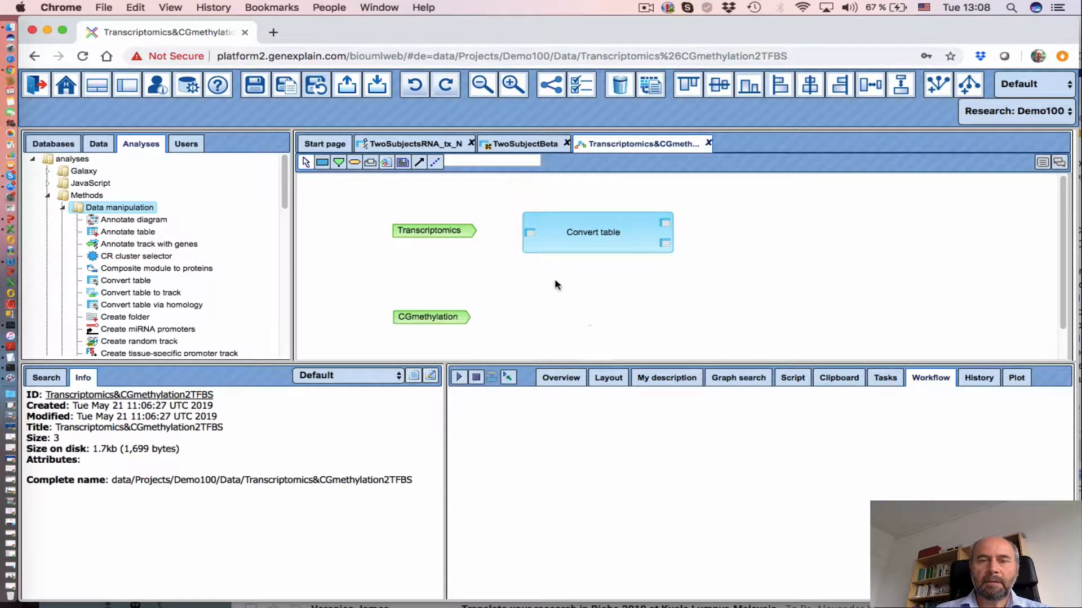
click(419, 163)
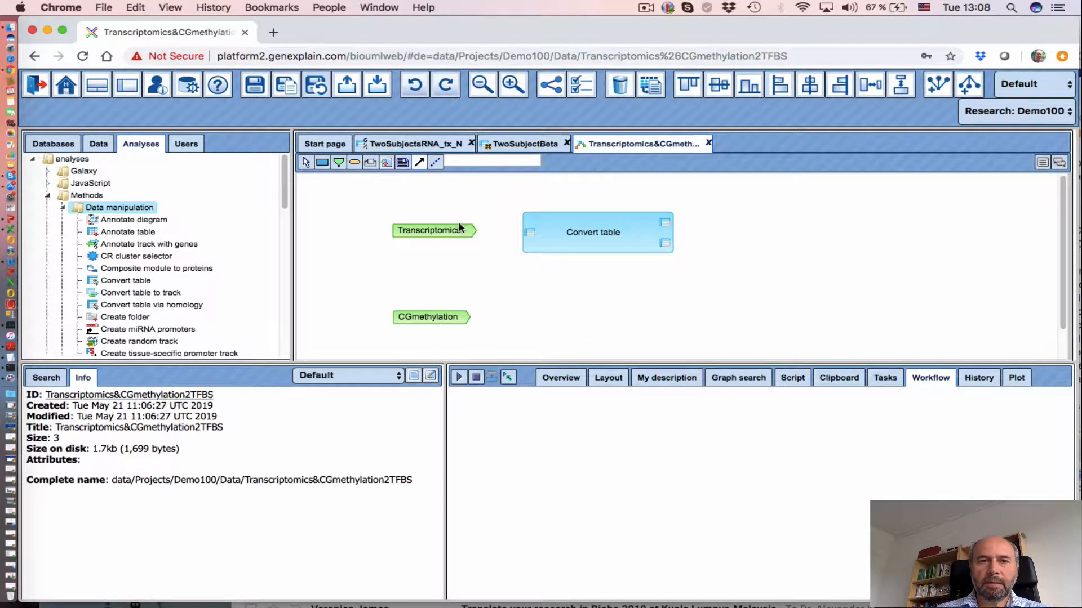
drag(452, 235, 530, 236)
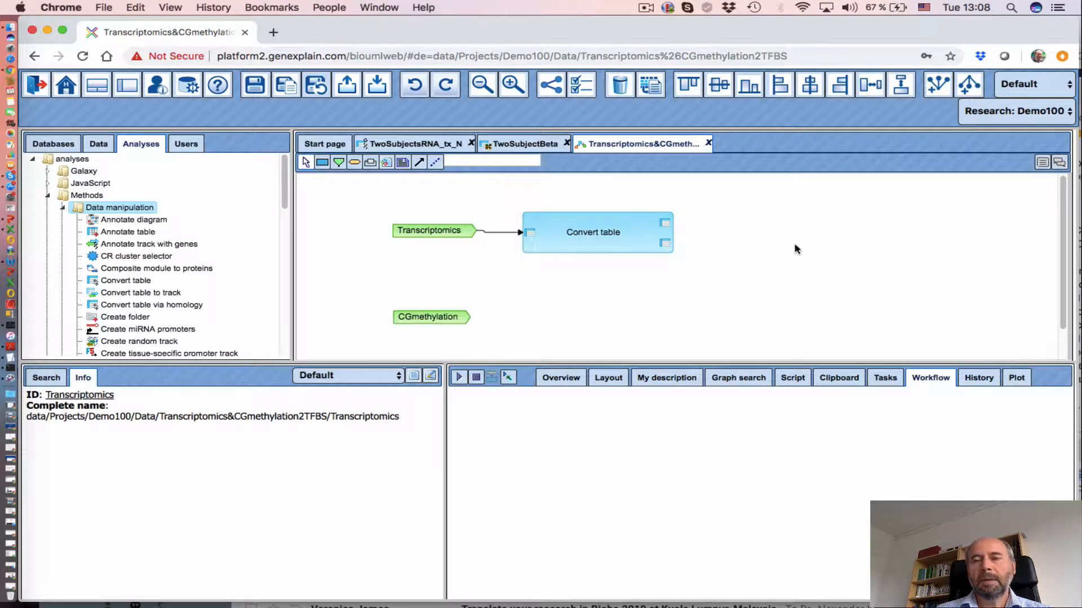
- Start a new expression node to the right of Convert table, named Tr_ensembl and of type Data element
click(355, 164)
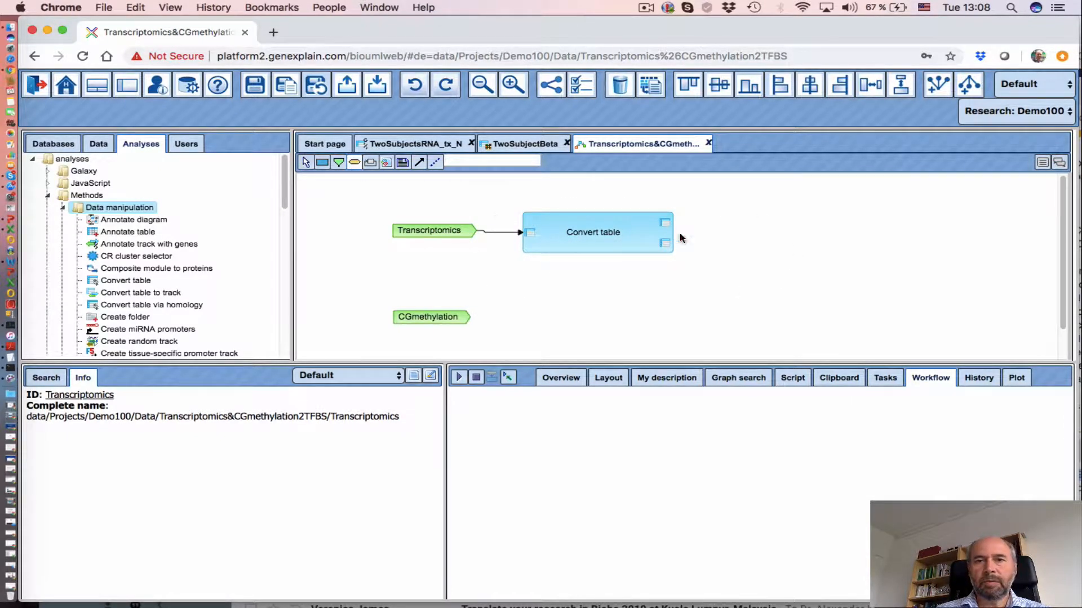
click(732, 221)
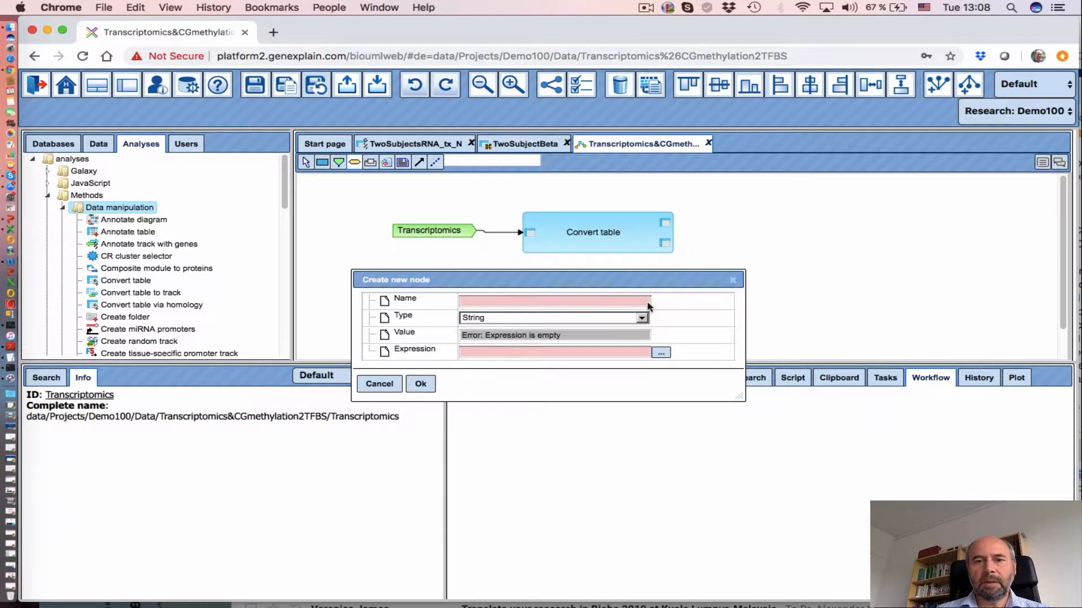
click(535, 301)
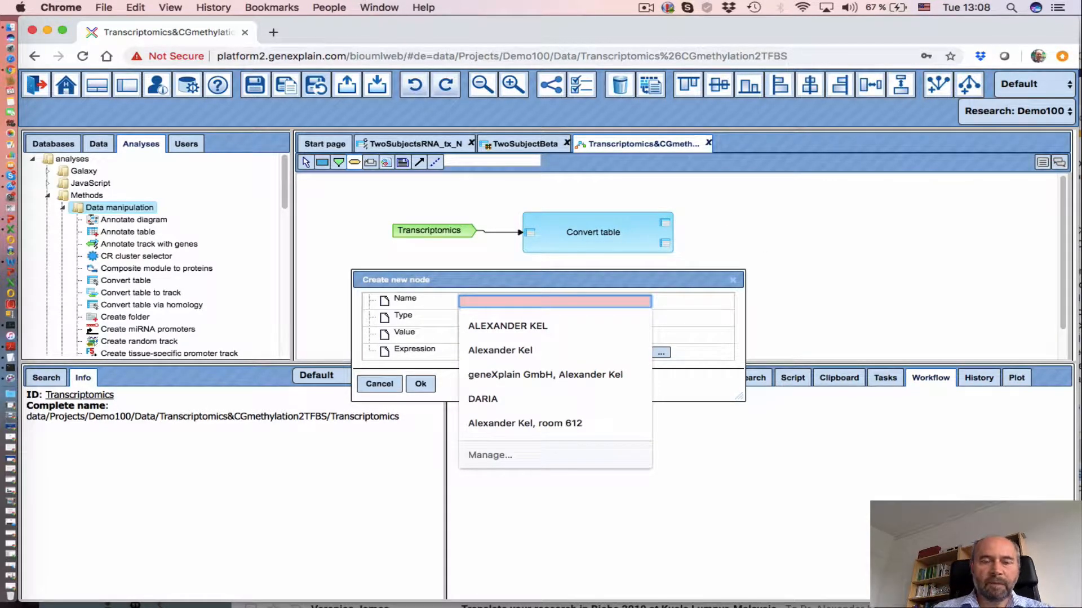
text(Tr_ensembl)
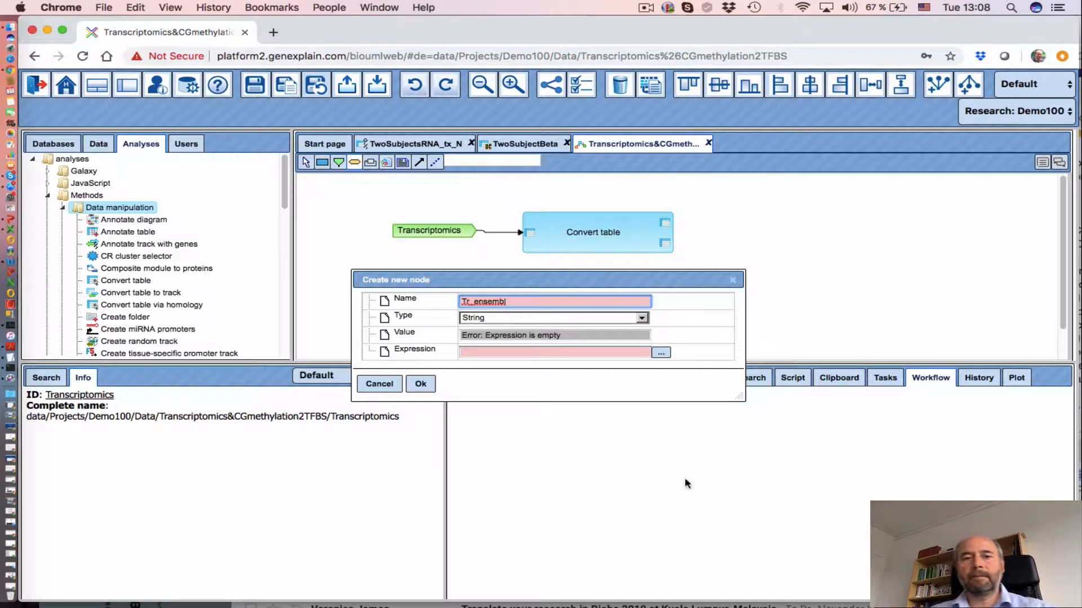
click(498, 324)
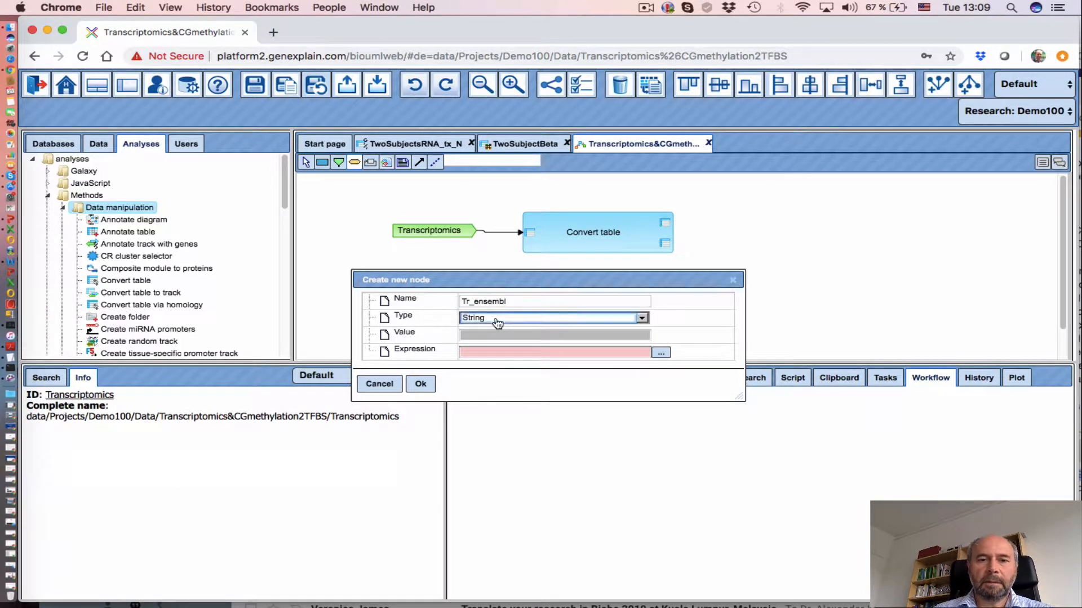
click(497, 320)
click(488, 342)
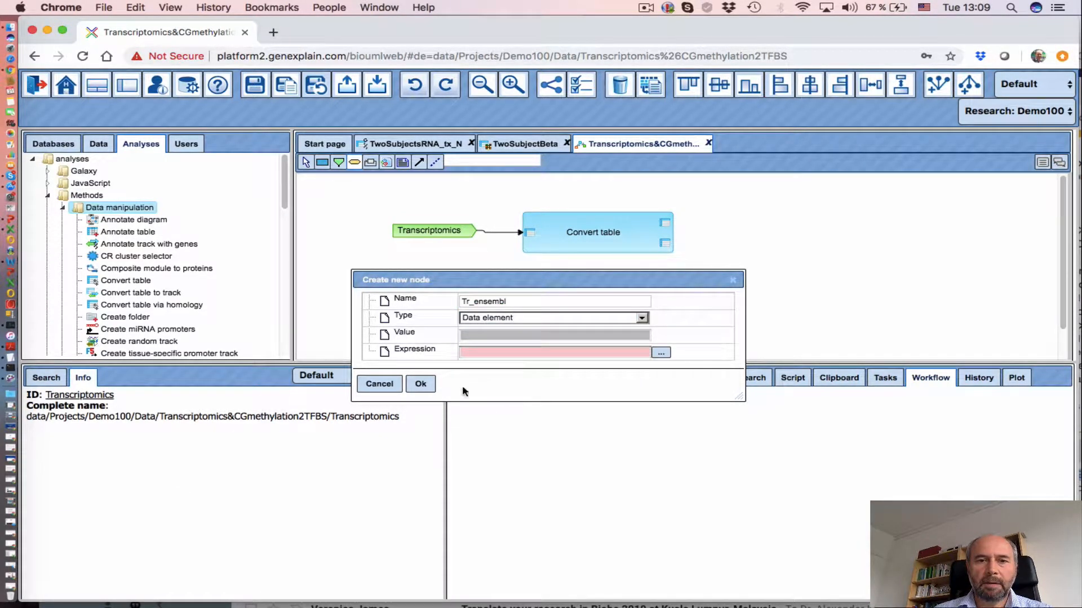
- Insert the Transcriptomics variable into the expression of the Tr_ensembl node
click(660, 353)
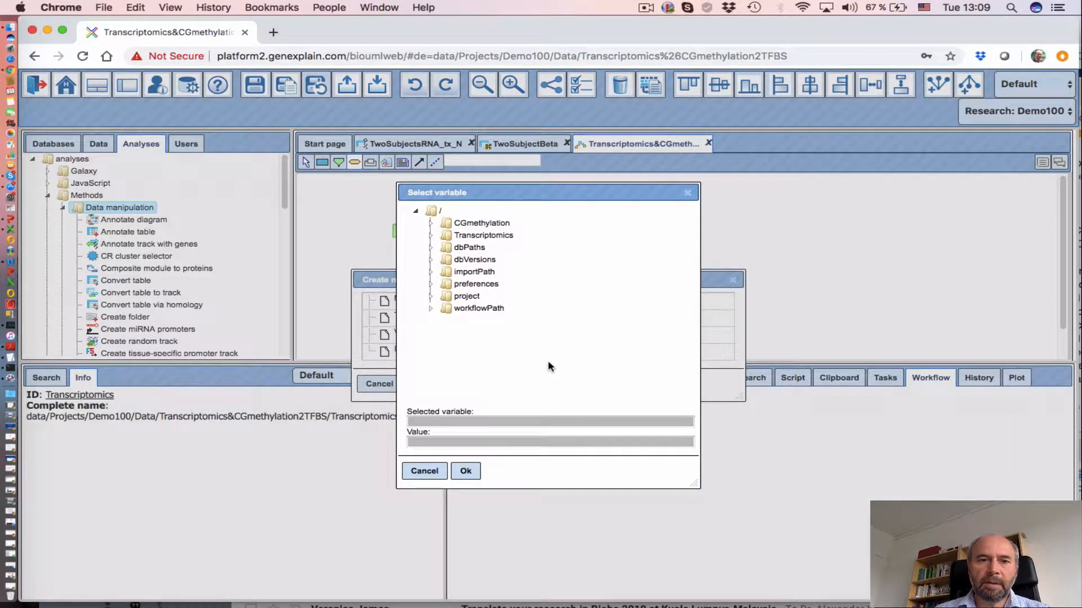
click(489, 238)
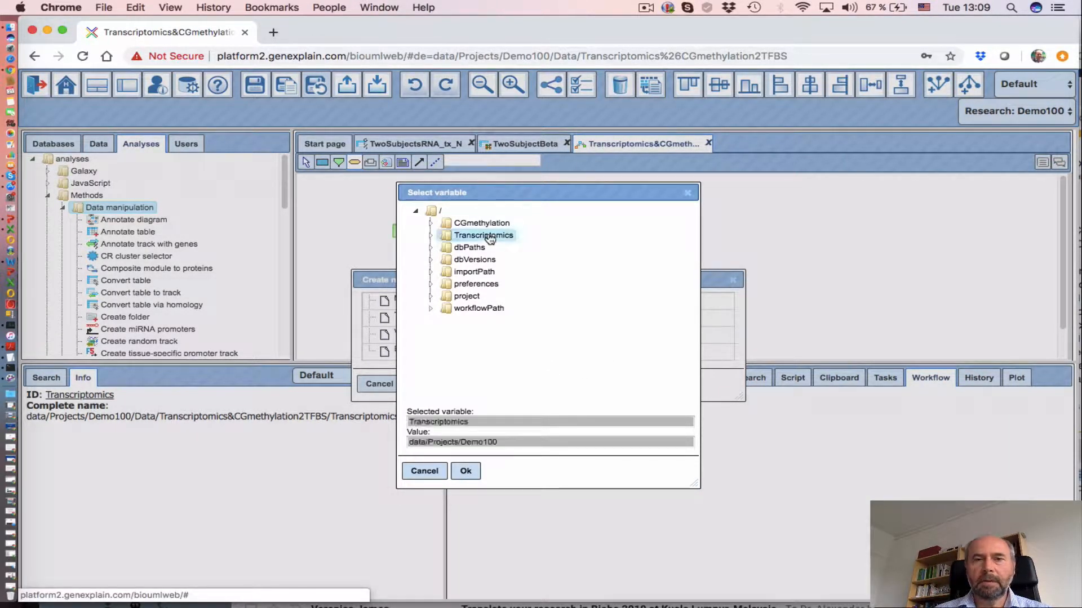
click(466, 472)
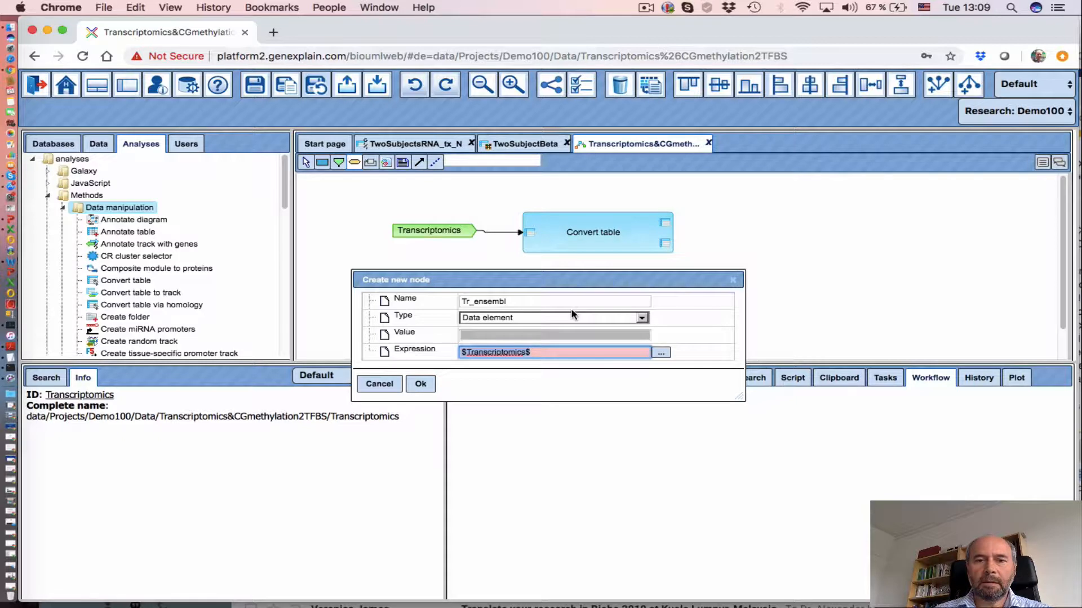
- Complete the node's expression as $Transcriptomics$ Ensembl and create the Tr_ensembl node
click(547, 352)
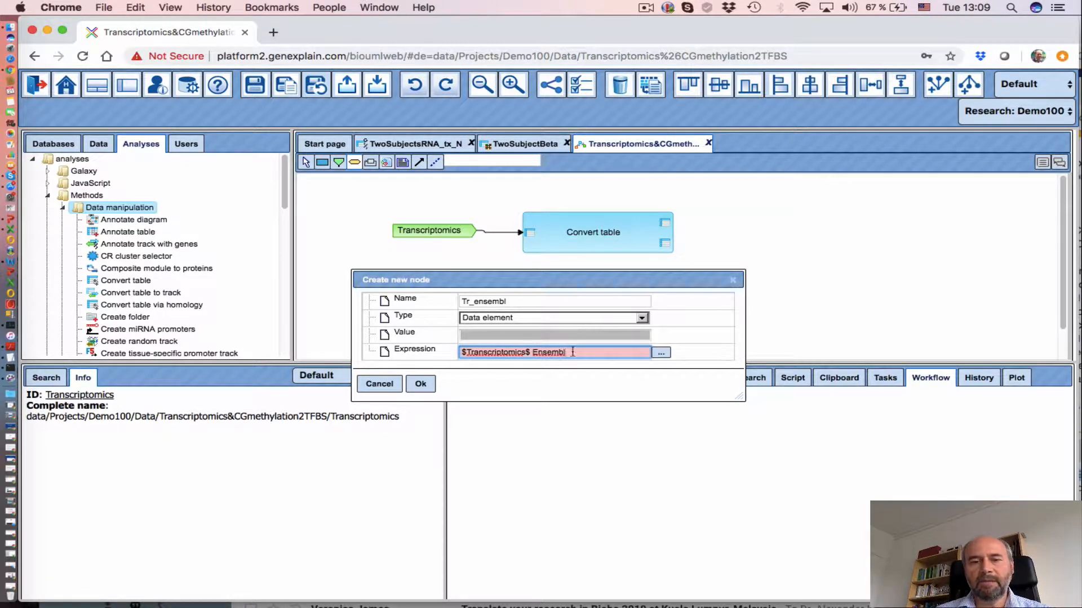
click(430, 386)
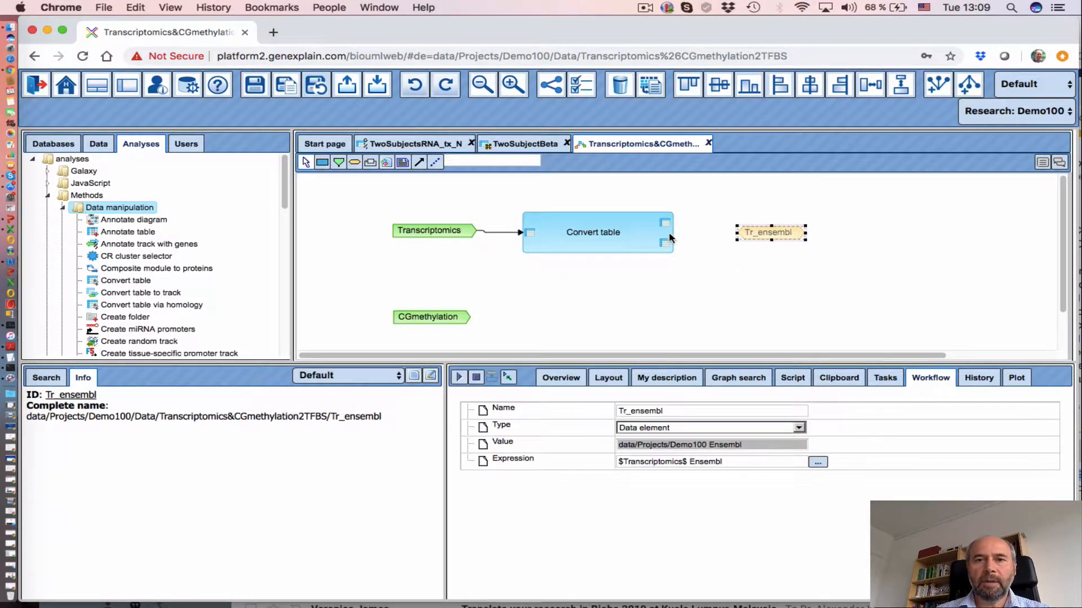
click(420, 163)
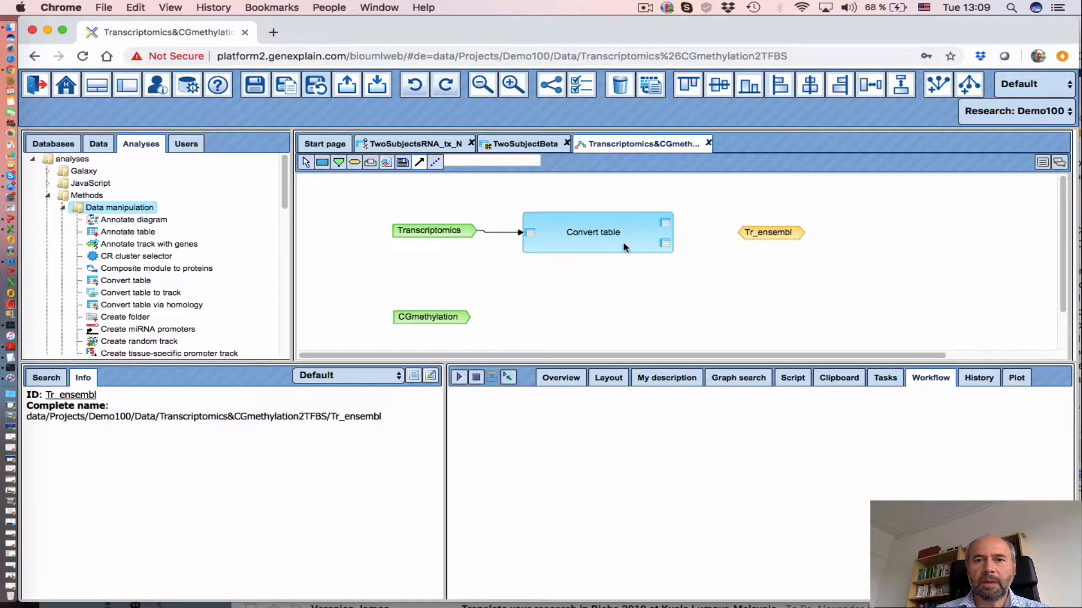
drag(666, 226, 666, 246)
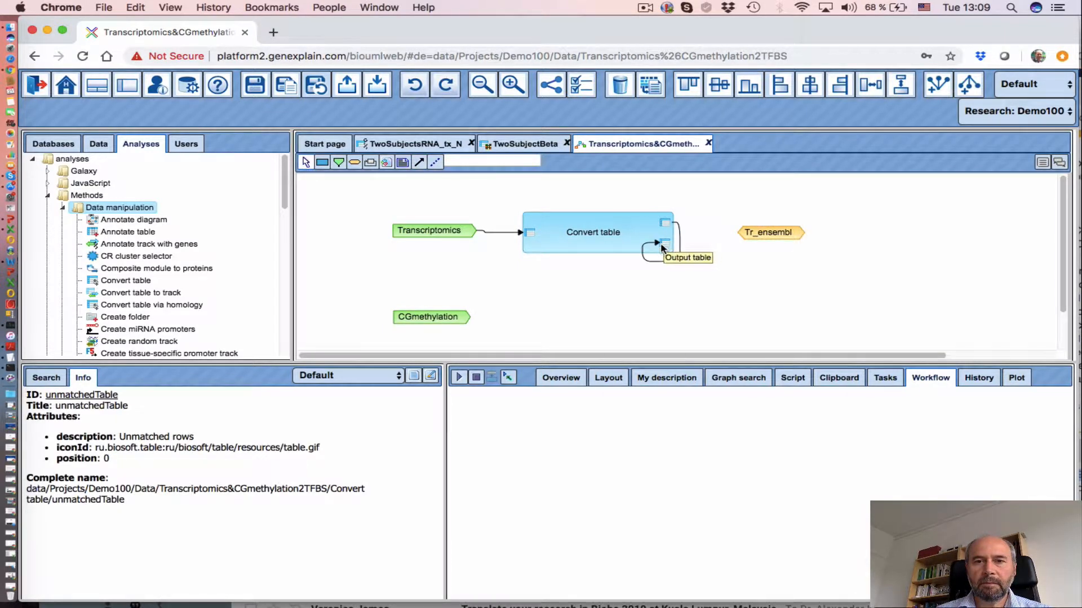
click(680, 247)
click(680, 246)
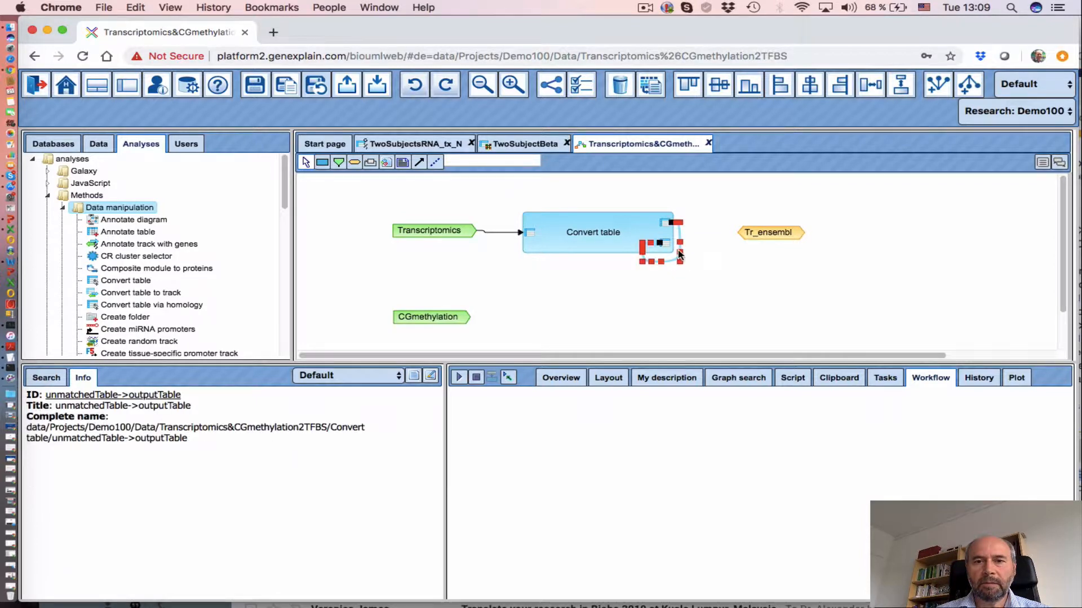
right_click(680, 248)
click(711, 288)
- Connect Convert table's Output table port to Tr_ensembl with a directed edge and align the node with that port
click(666, 243)
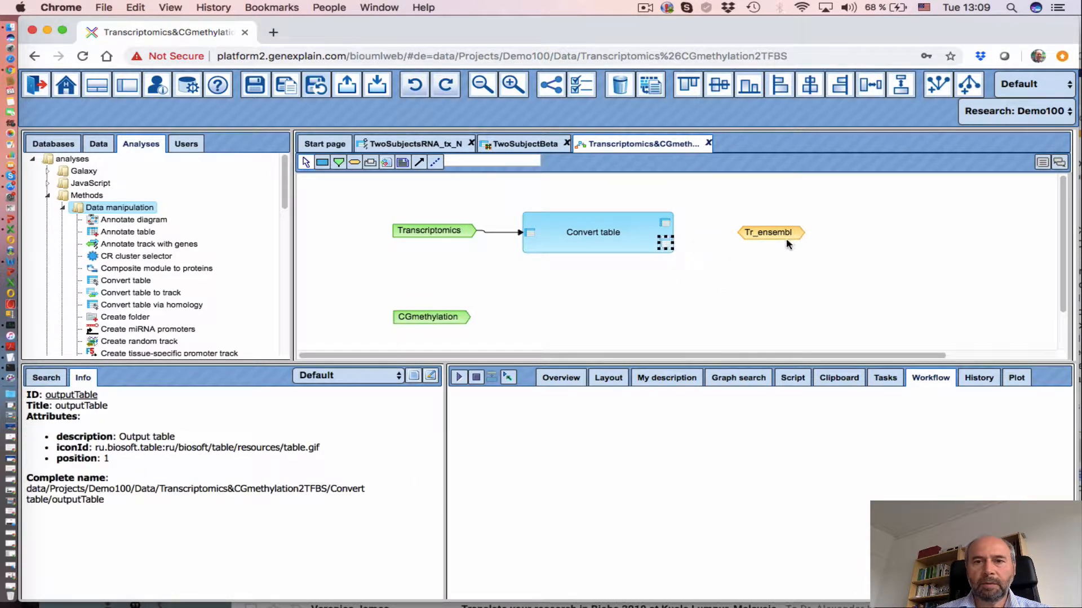
click(418, 162)
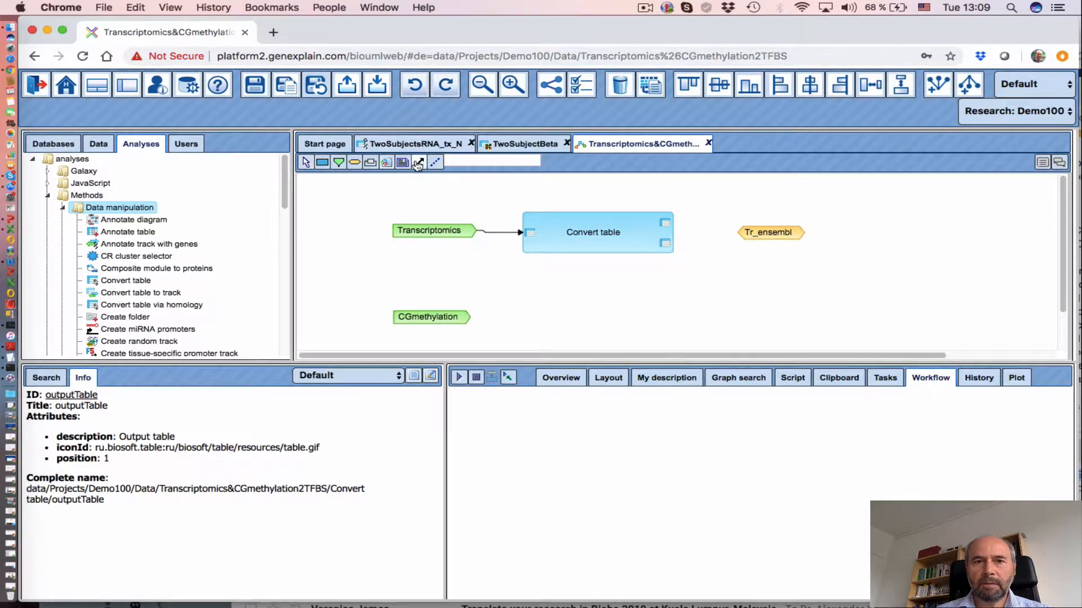
drag(666, 245, 759, 247)
click(782, 235)
- Start a new expression node above Tr_ensembl, named Tr_notmatched and of type Data element (temporary)
click(402, 162)
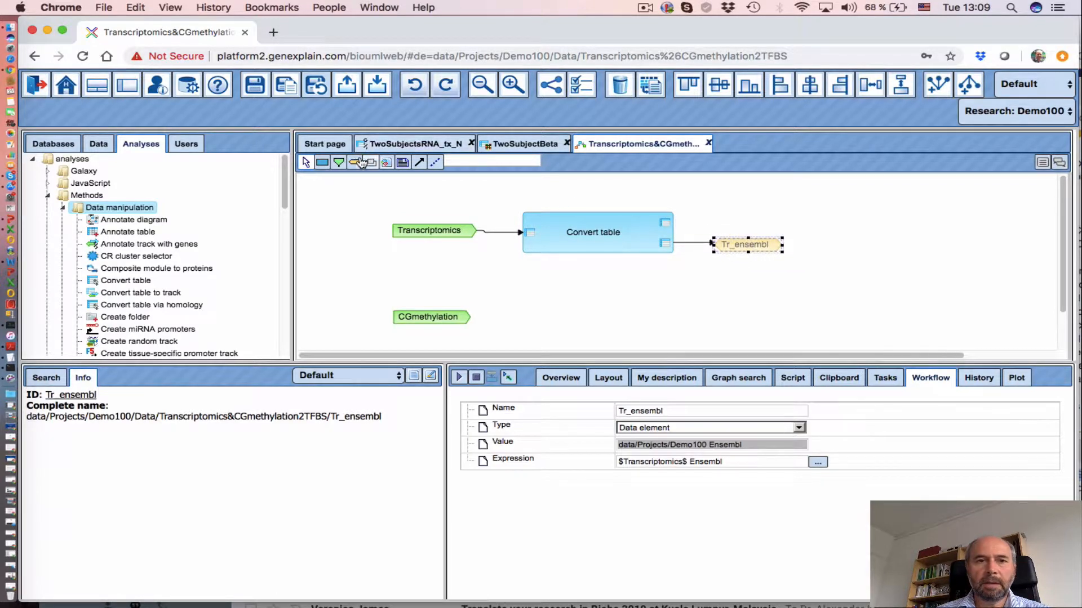
click(730, 217)
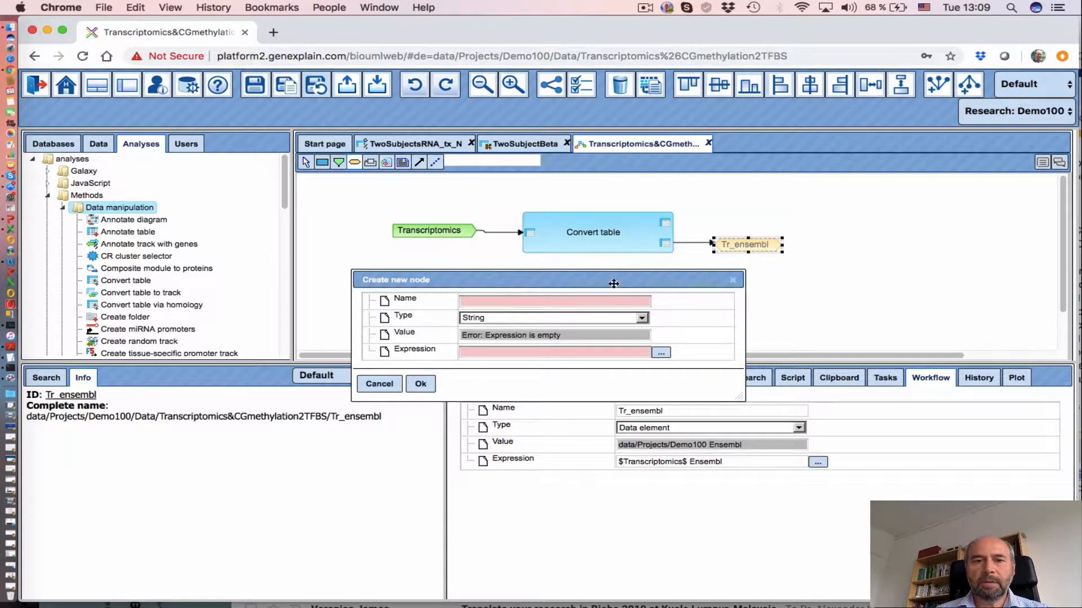
click(531, 301)
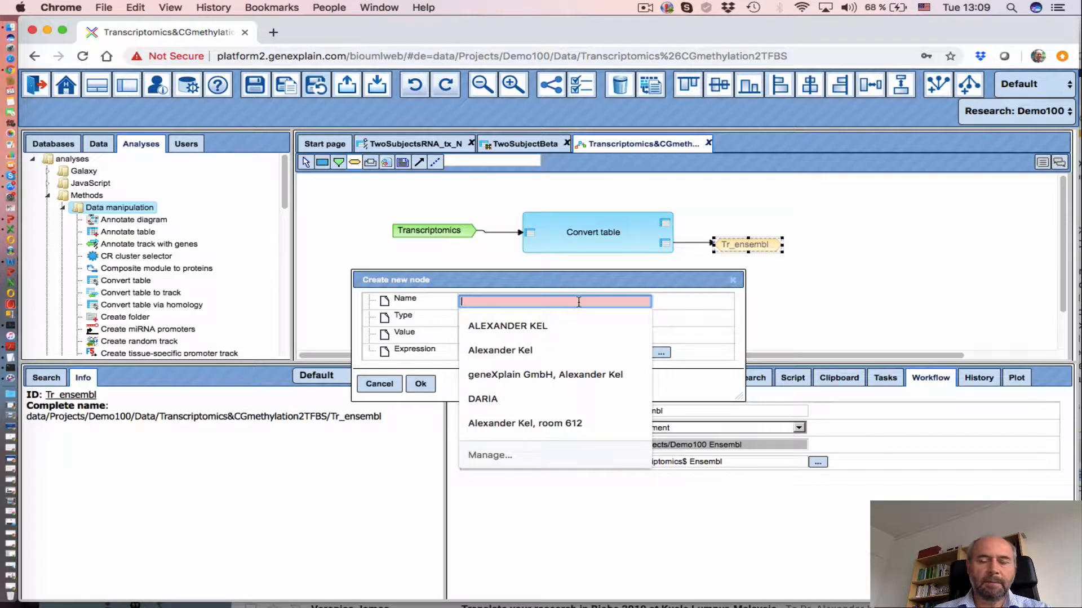
text(Tr_notmatched)
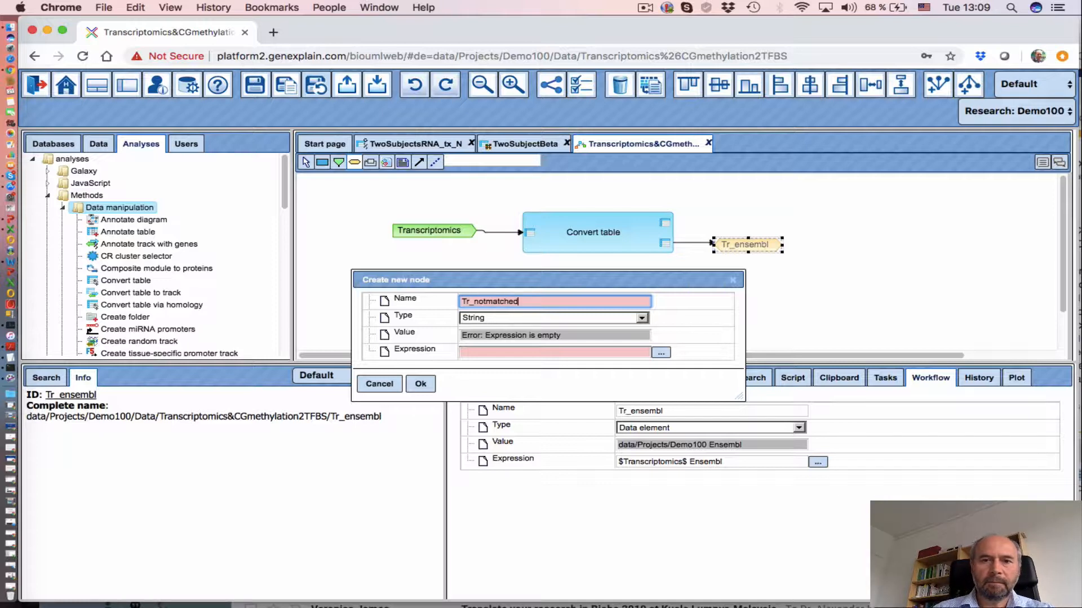
click(535, 319)
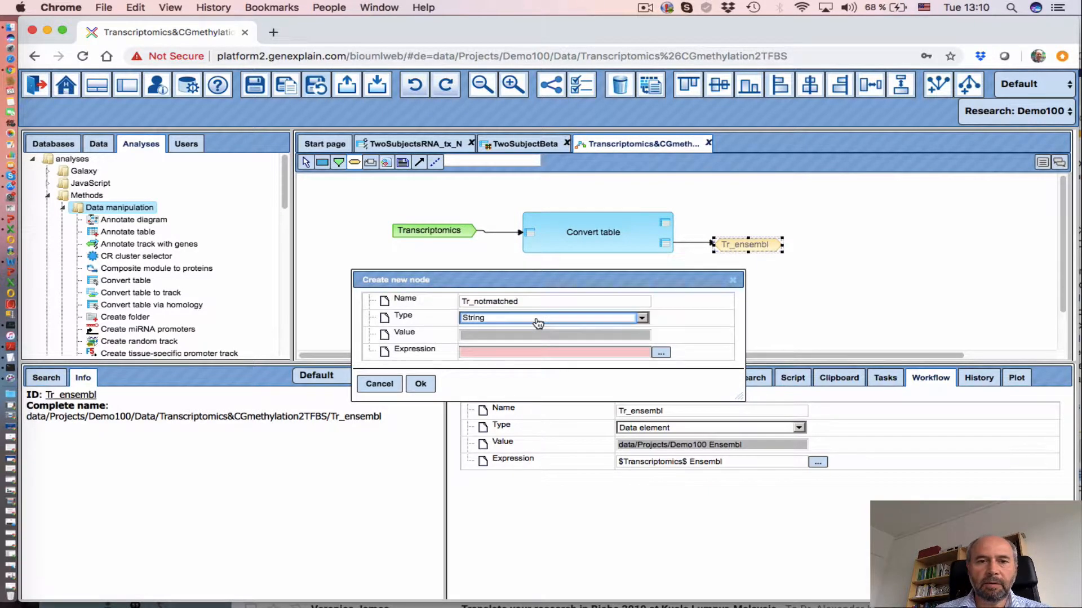
click(524, 345)
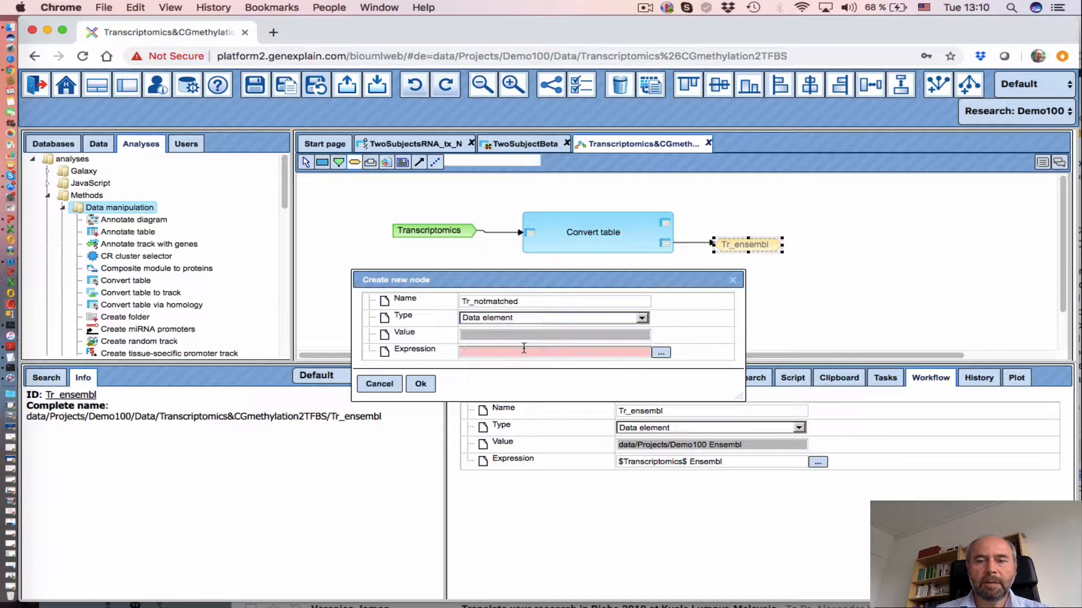
click(546, 319)
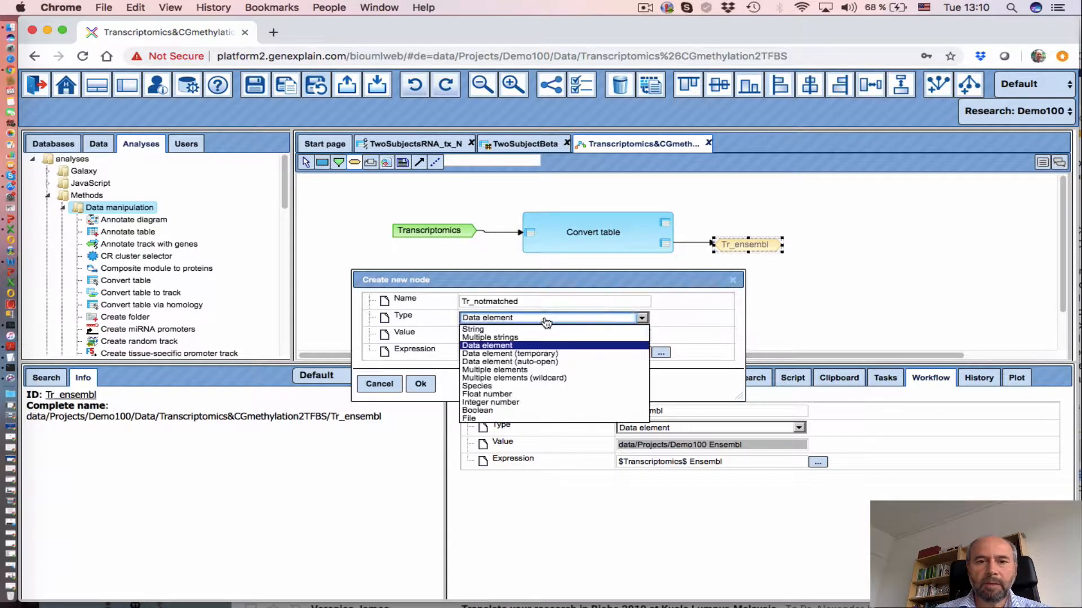
click(536, 354)
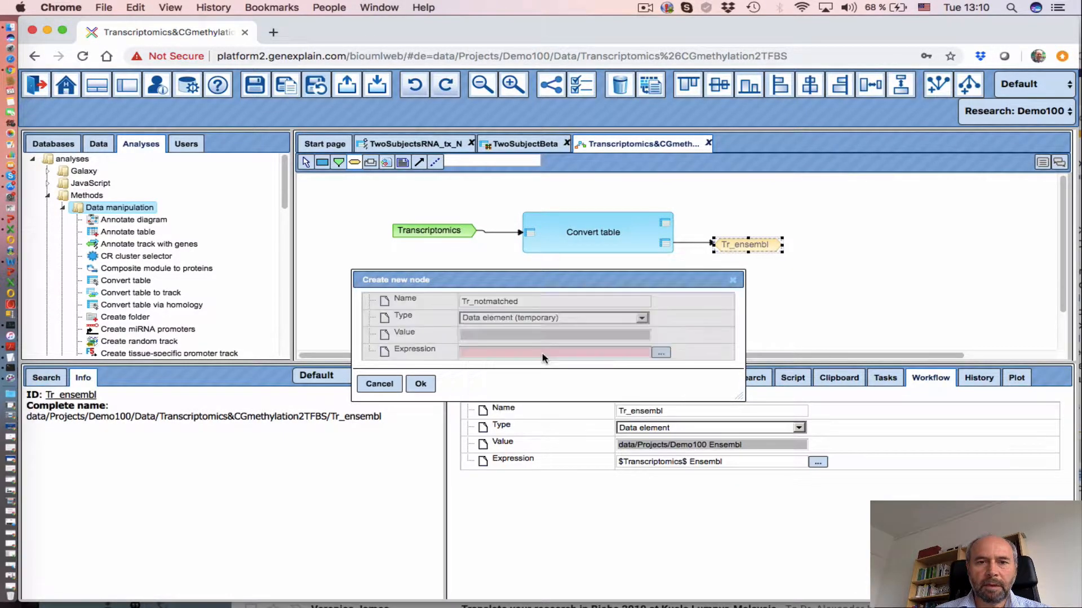
- Build the expression $Tr_ensembl$ notmatched from the Tr_ensembl variable and create the Tr_notmatched node
click(660, 352)
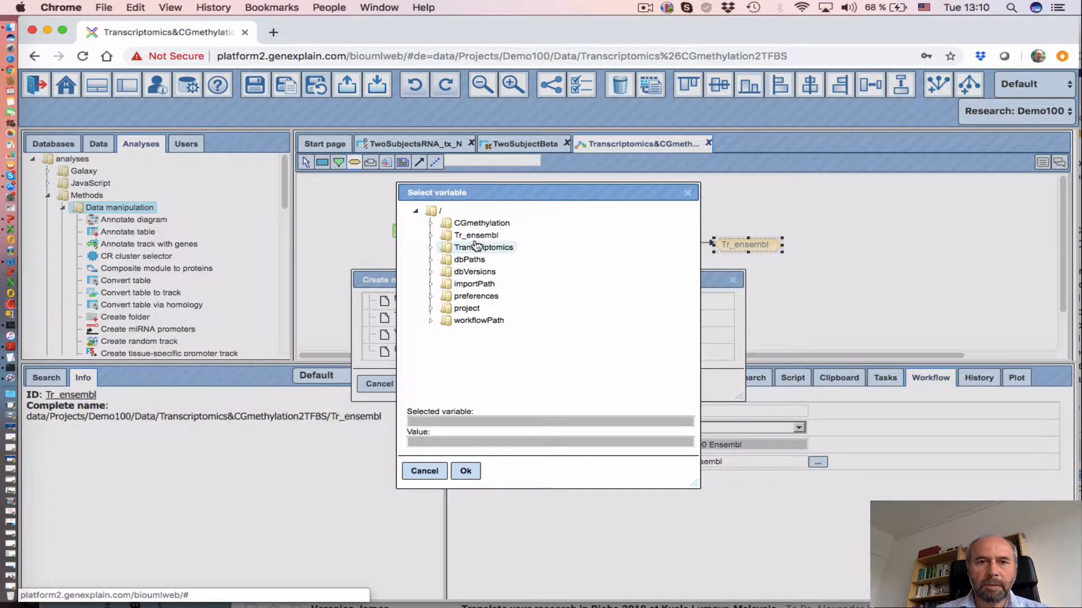
click(476, 236)
click(466, 471)
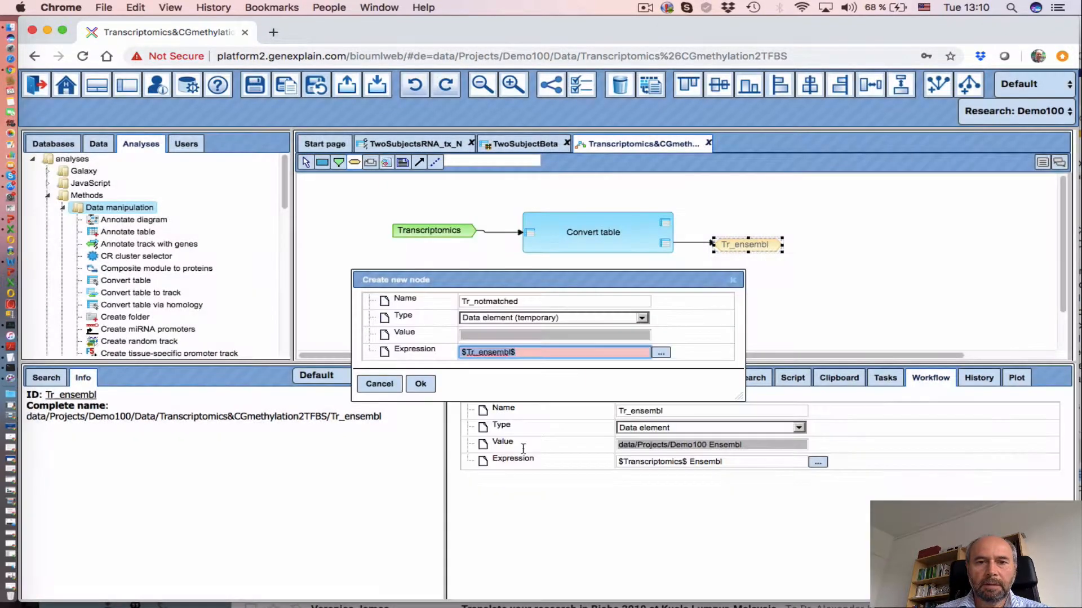
click(545, 354)
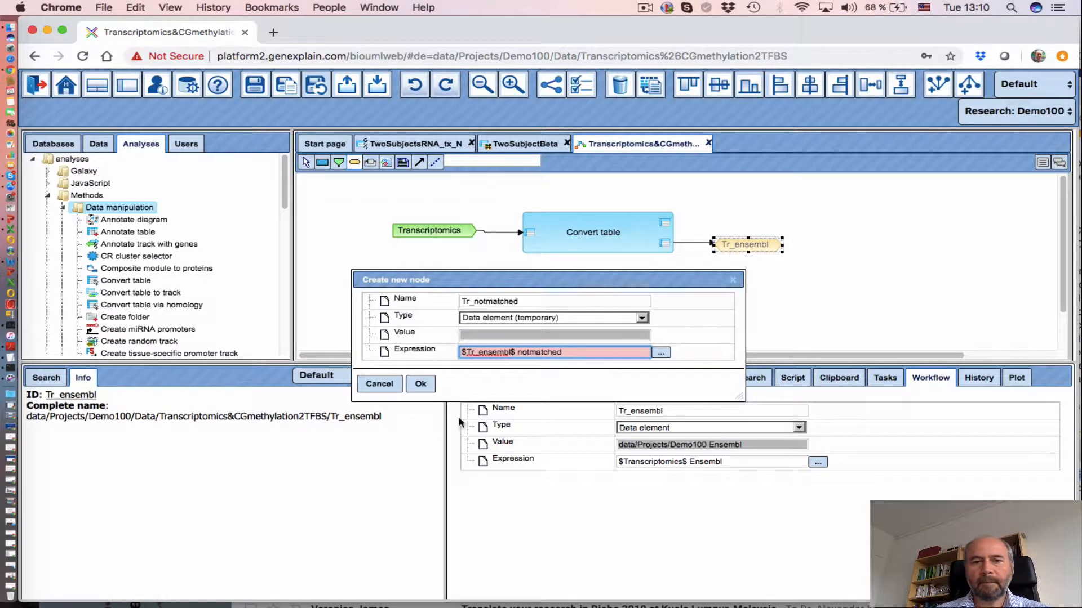
click(420, 383)
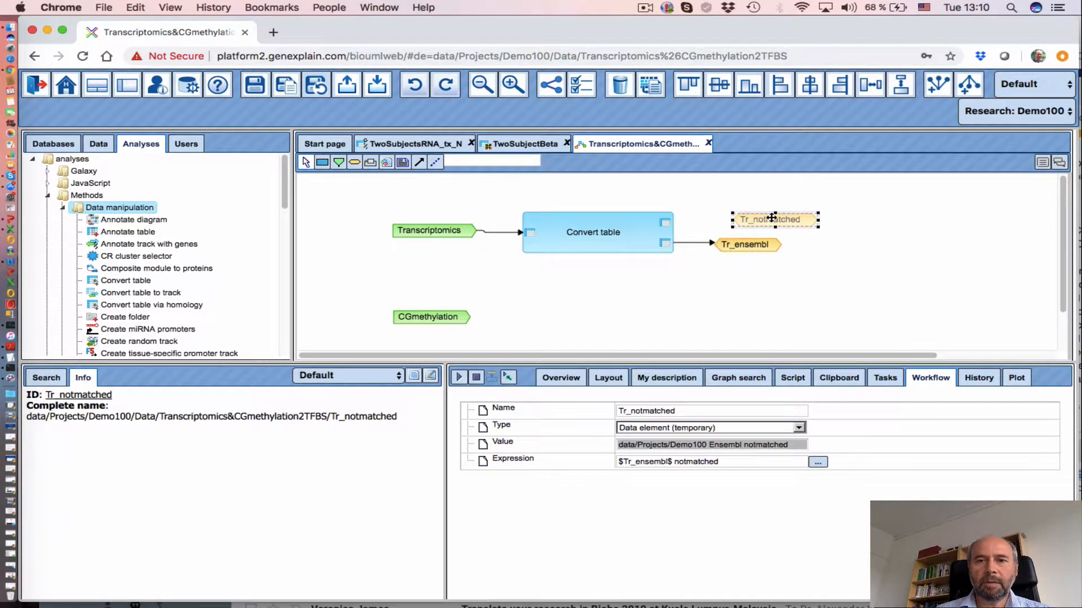
- Move Tr_notmatched closer to Convert table and connect the Unmatched rows port to it with a directed edge
drag(772, 218, 740, 217)
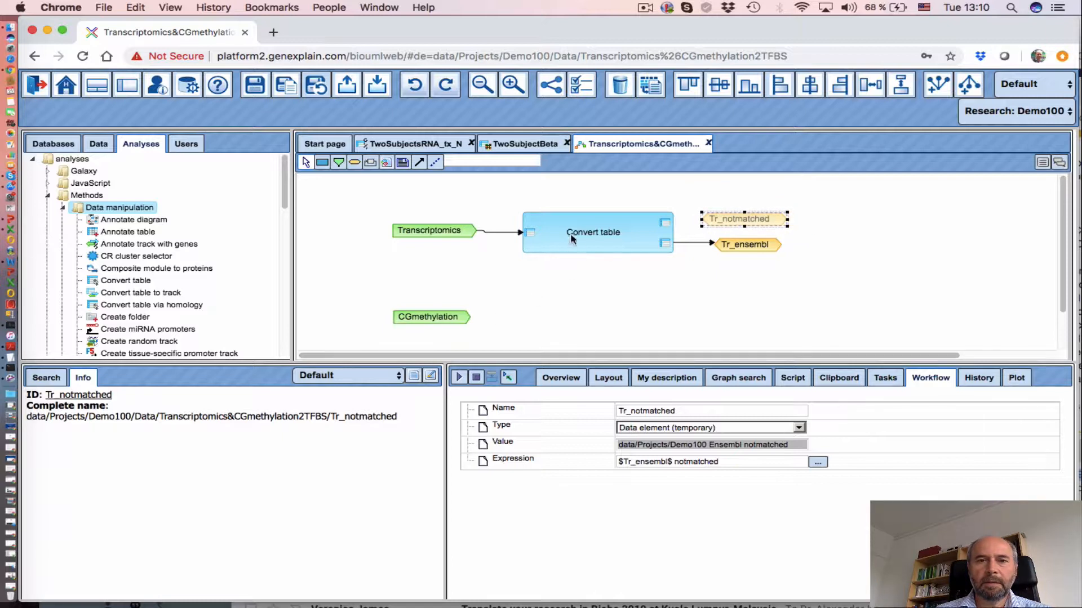
click(419, 163)
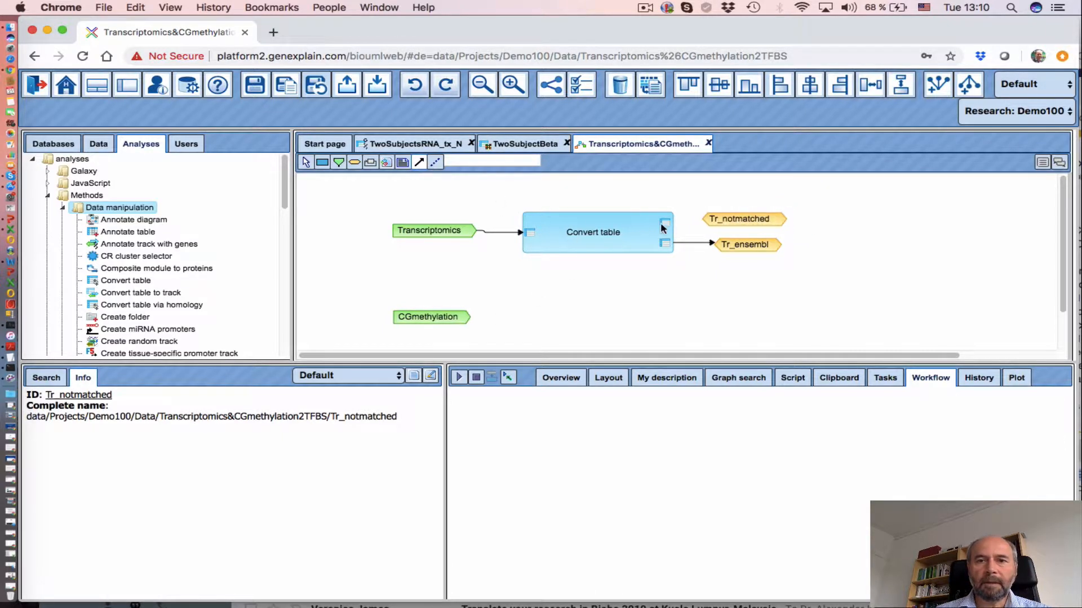
drag(664, 224, 732, 221)
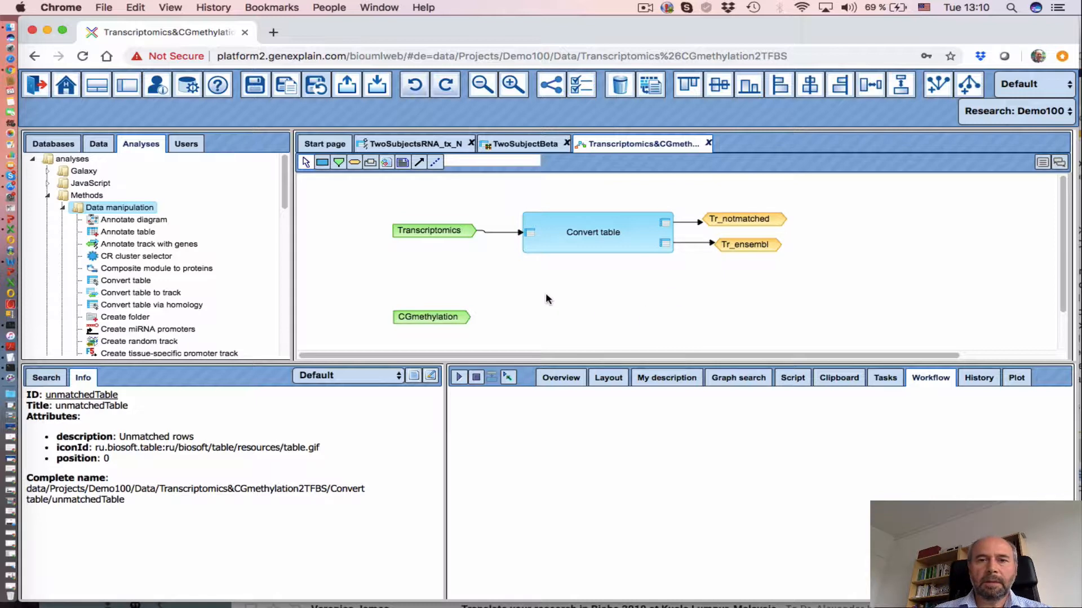
- Add the Limma analysis from the Statistical analysis methods to the right of Tr_ensembl and connect Tr_ensembl to its input port
scroll(538, 301, down, 2)
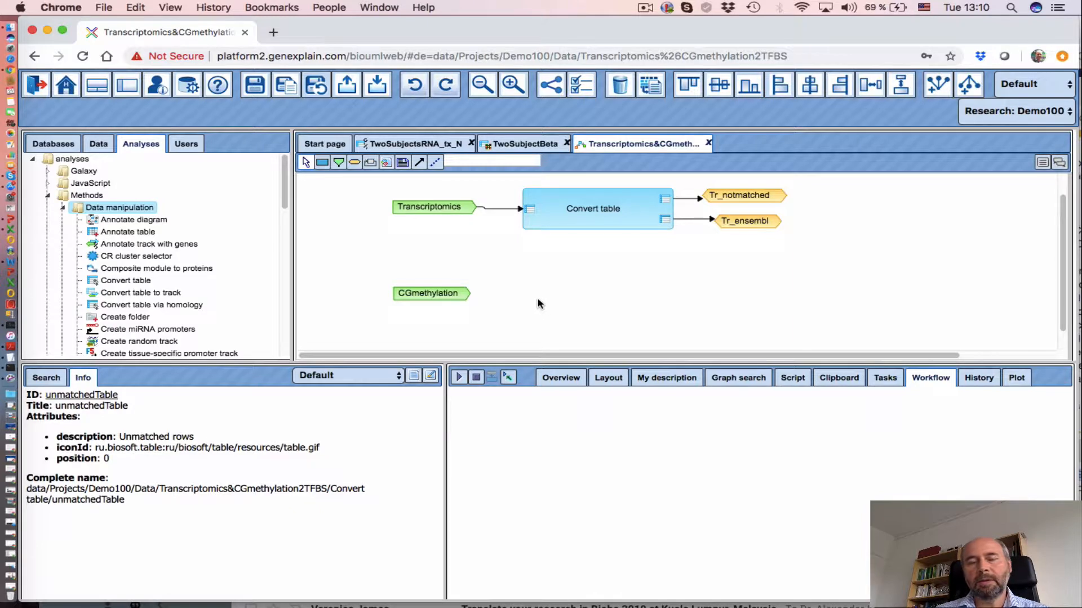
scroll(540, 299, up, 1)
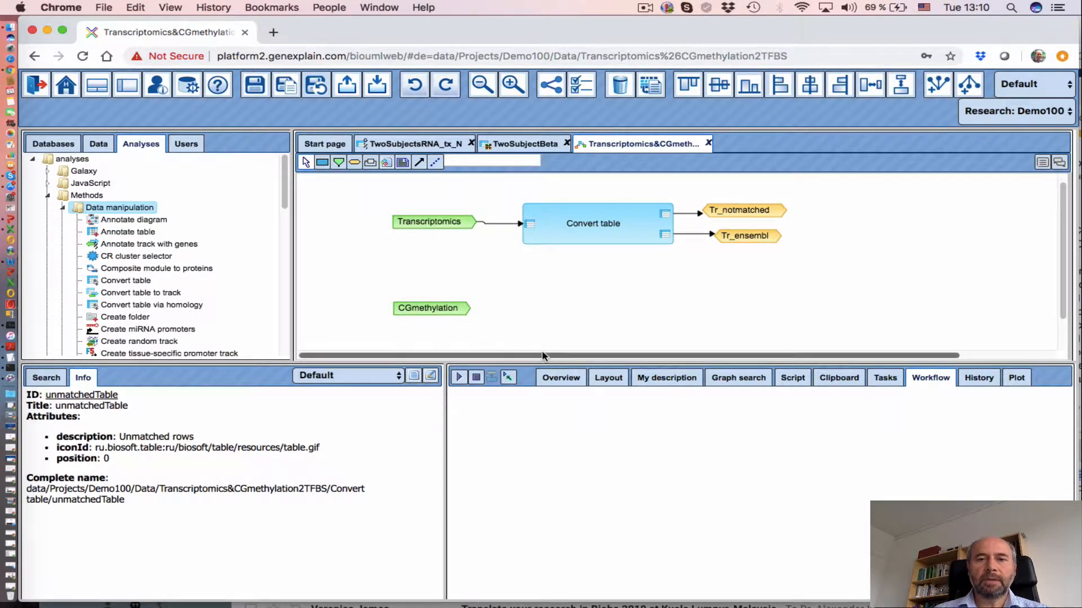
scroll(544, 356, right, 3)
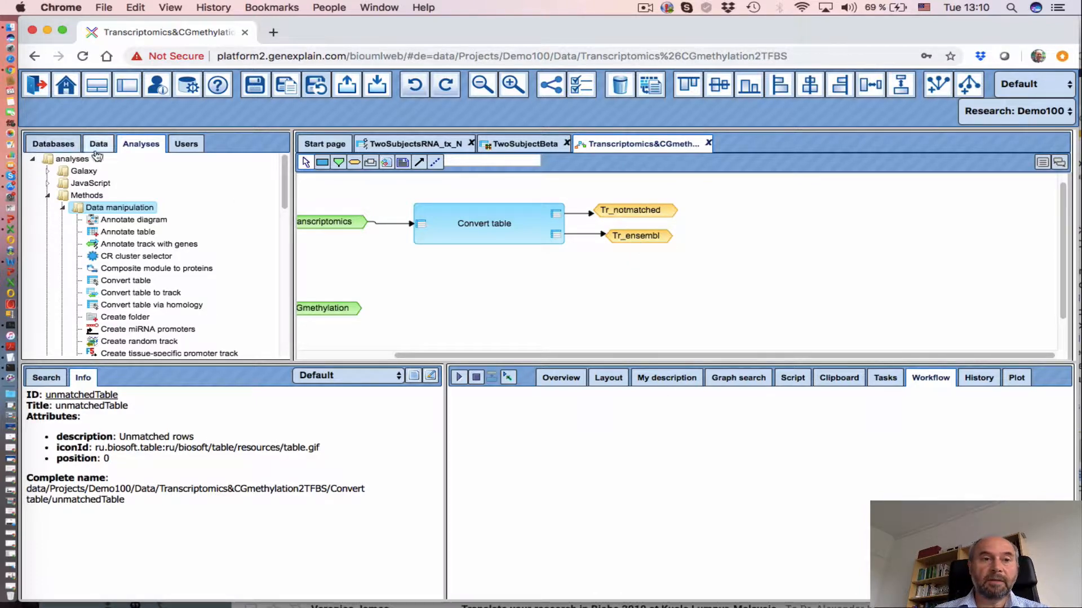
scroll(126, 243, down, 10)
scroll(126, 244, down, 5)
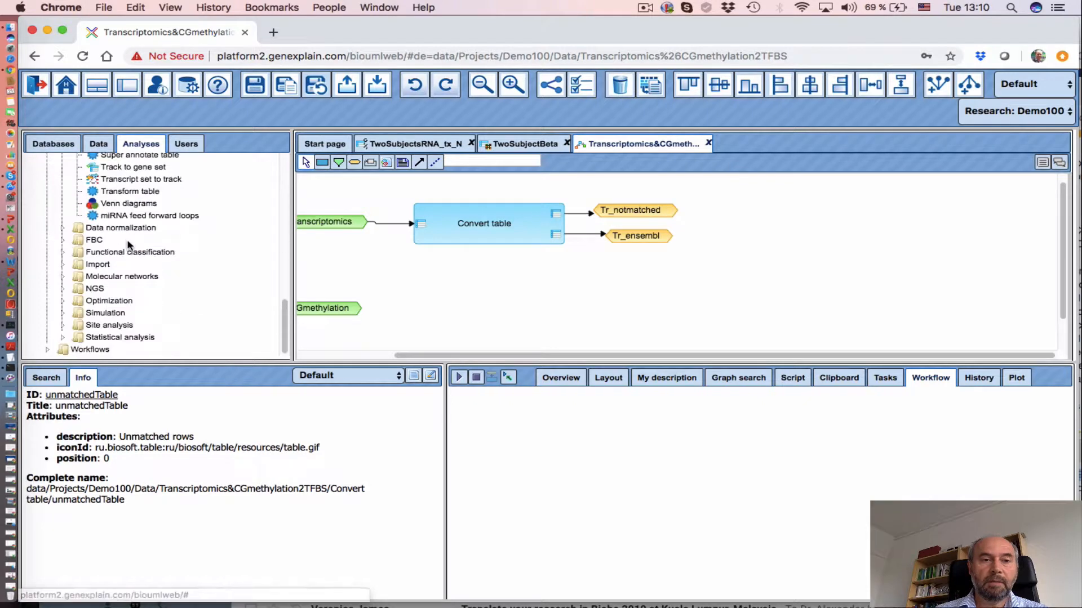
click(64, 339)
scroll(136, 303, down, 5)
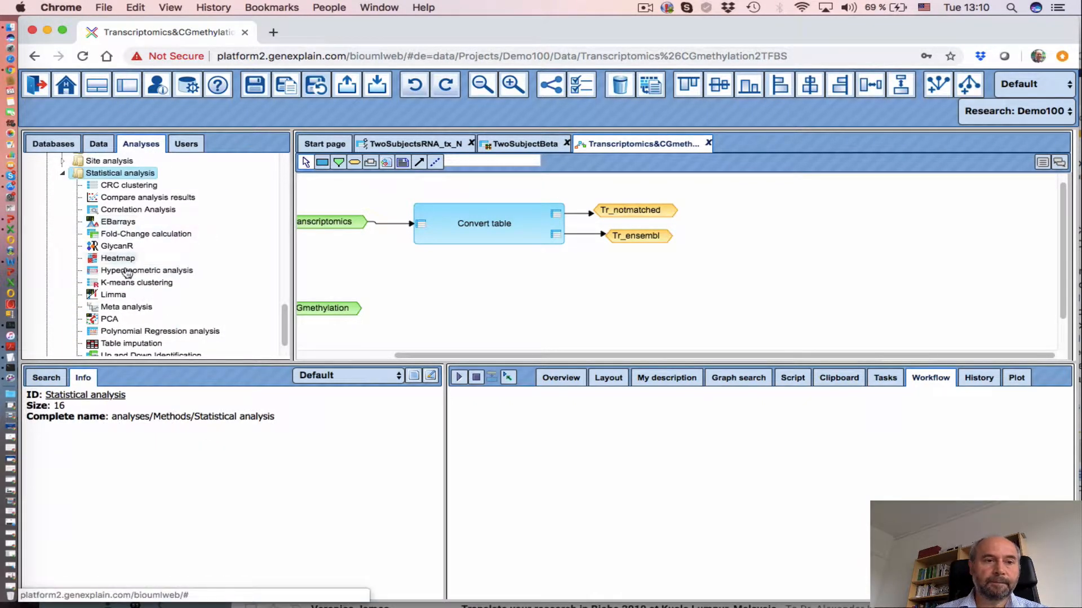
drag(103, 293, 753, 235)
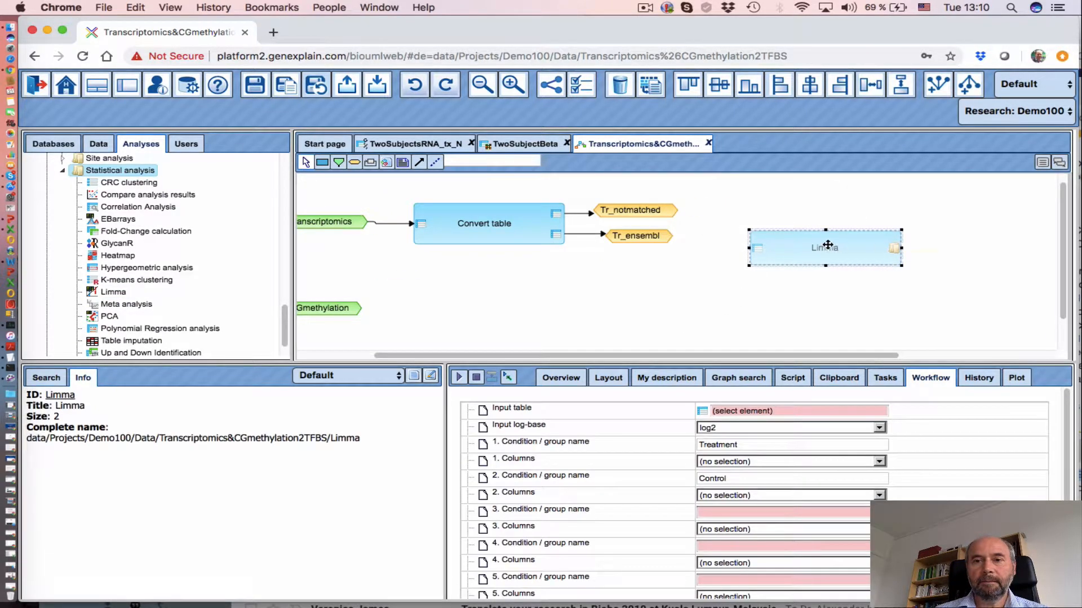
drag(827, 245, 809, 231)
click(779, 294)
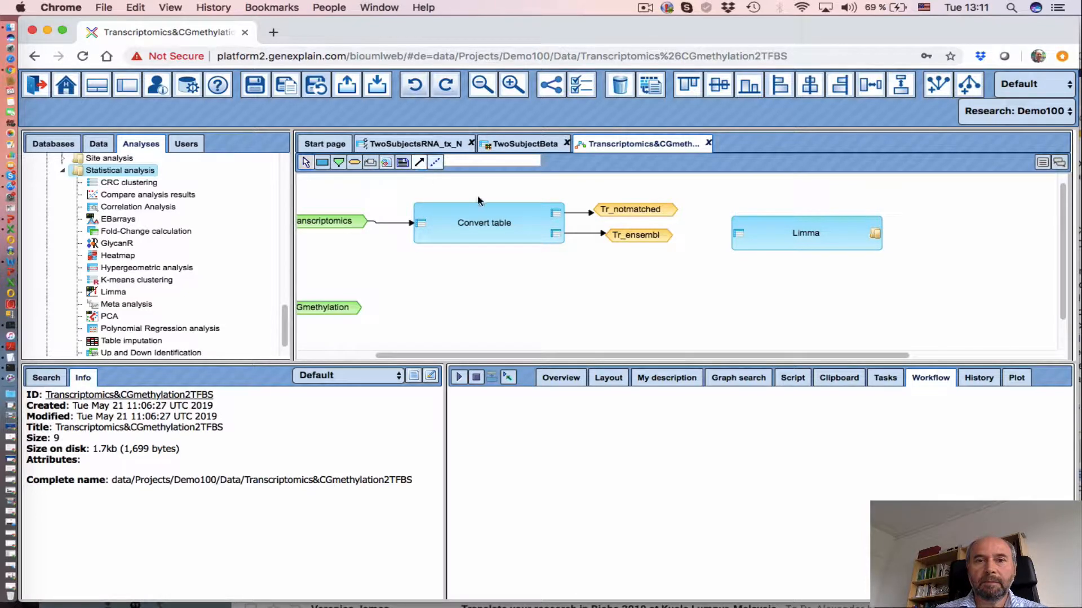
drag(635, 236, 738, 236)
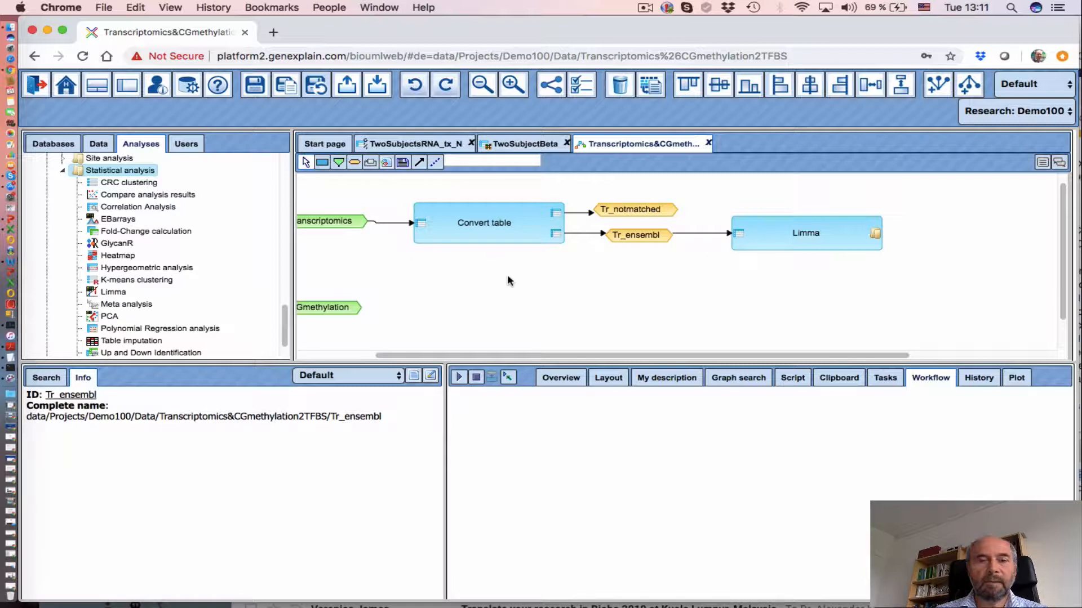
- Add a second Limma analysis to the right of CGmethylation and connect CGmethylation to its input port with a directed edge
scroll(443, 290, down, 1)
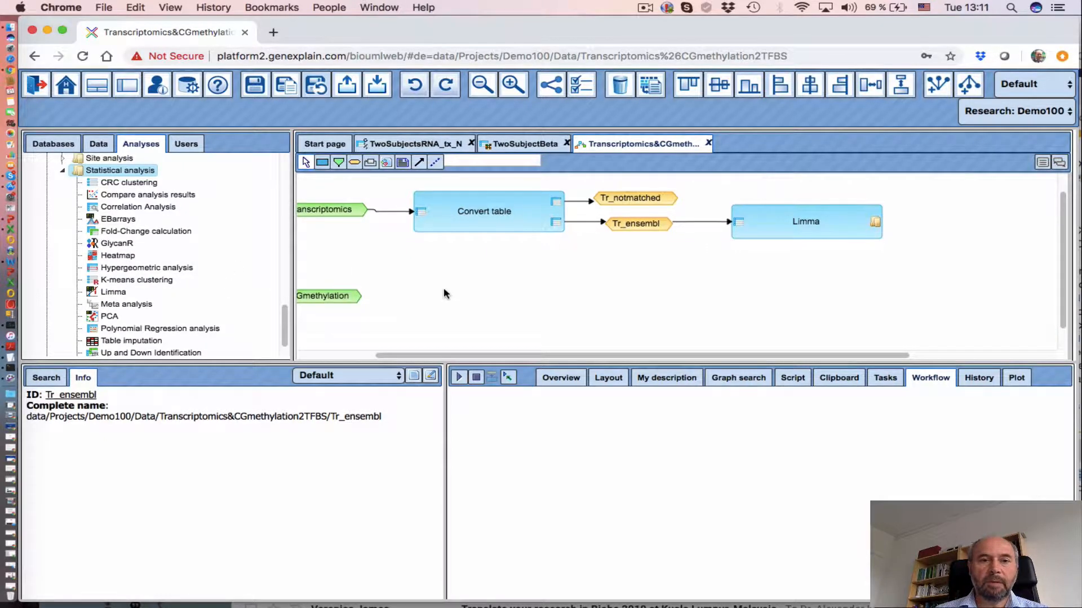
drag(431, 355, 392, 355)
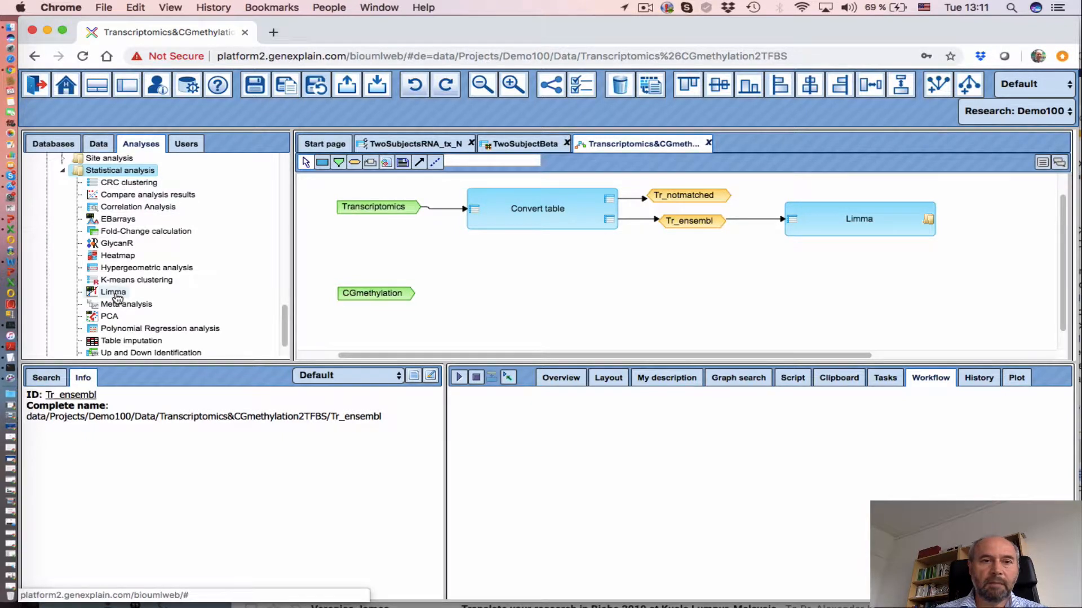
drag(117, 297, 642, 314)
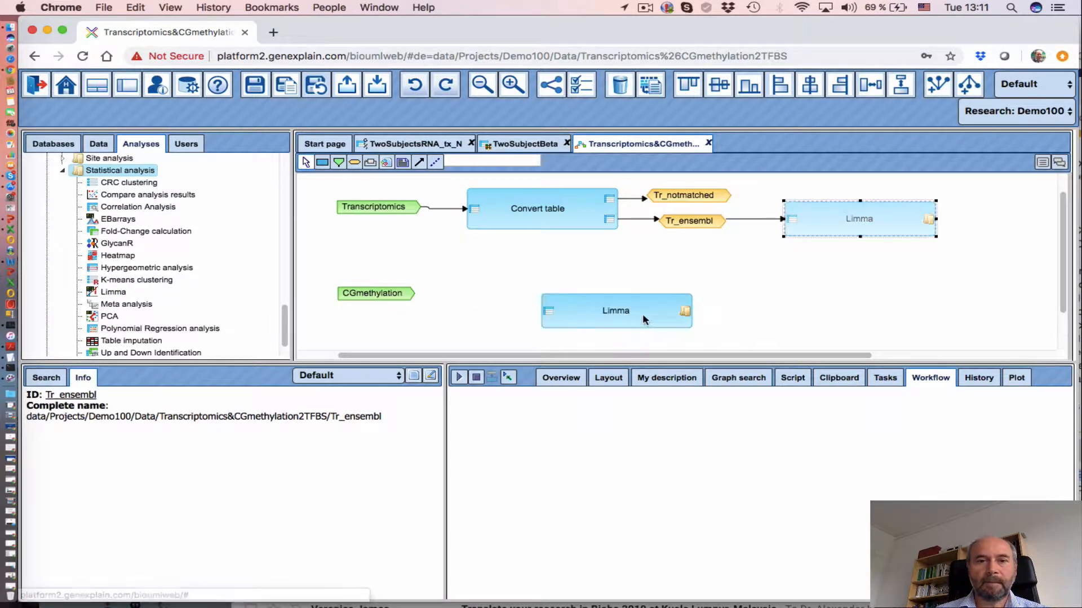
scroll(597, 298, down, 1)
drag(583, 291, 527, 273)
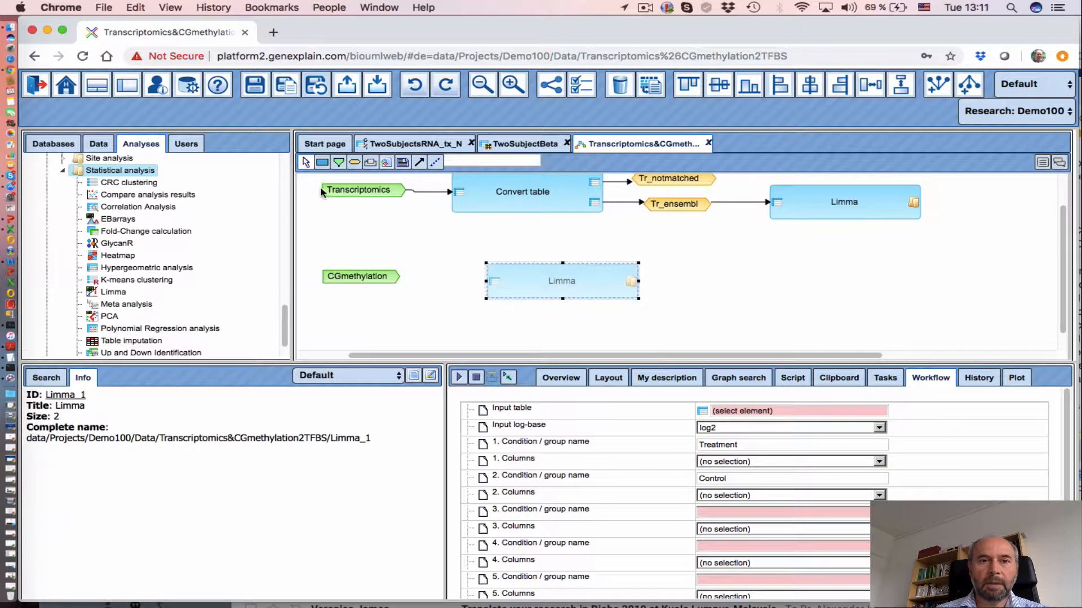
click(418, 163)
drag(376, 280, 494, 281)
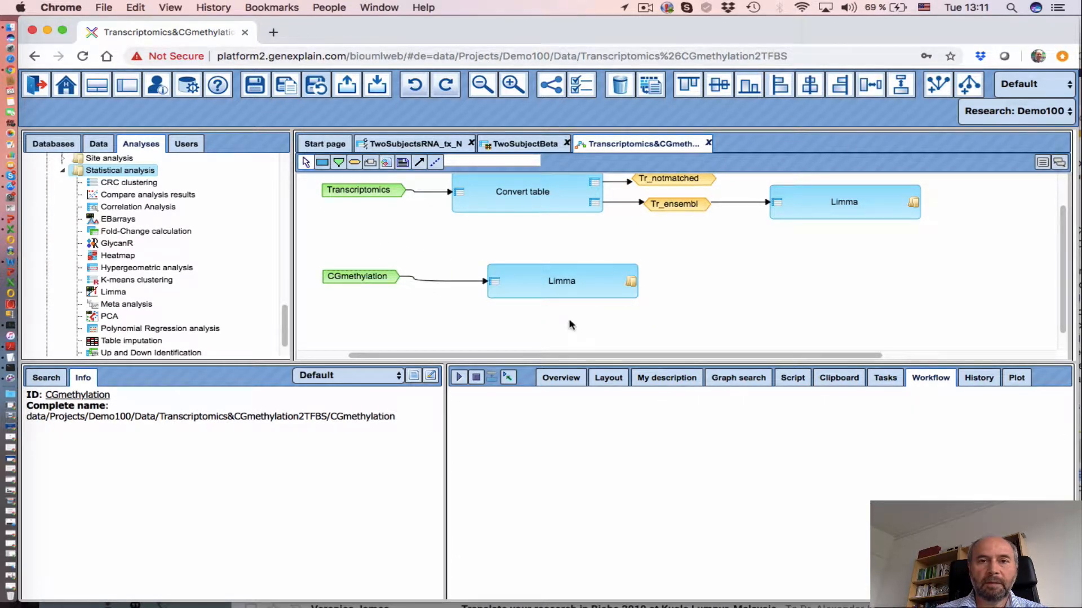
click(529, 285)
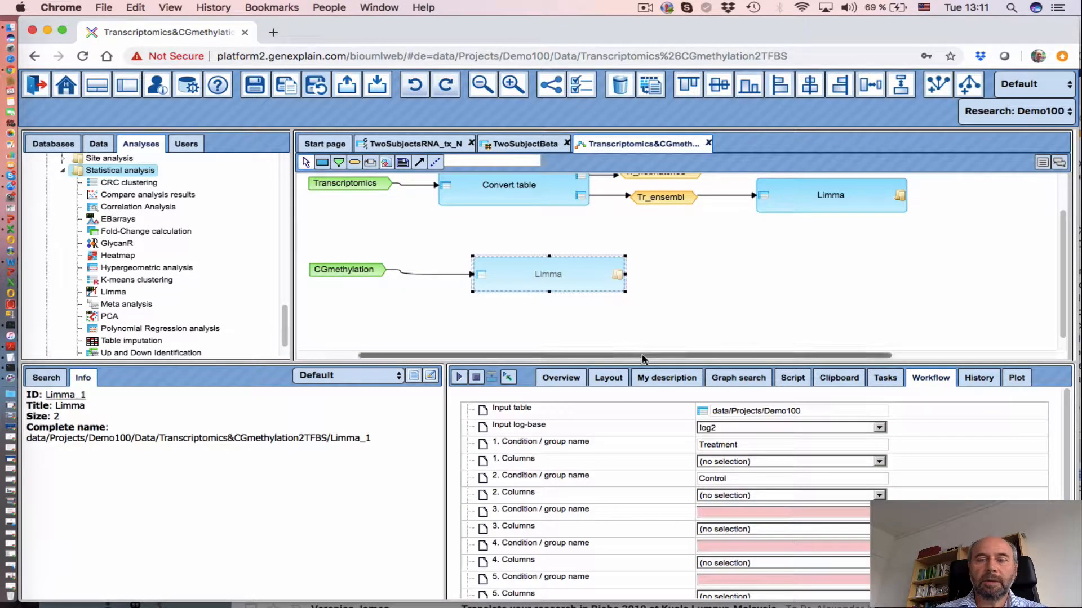
drag(643, 356, 777, 345)
scroll(755, 288, up, 2)
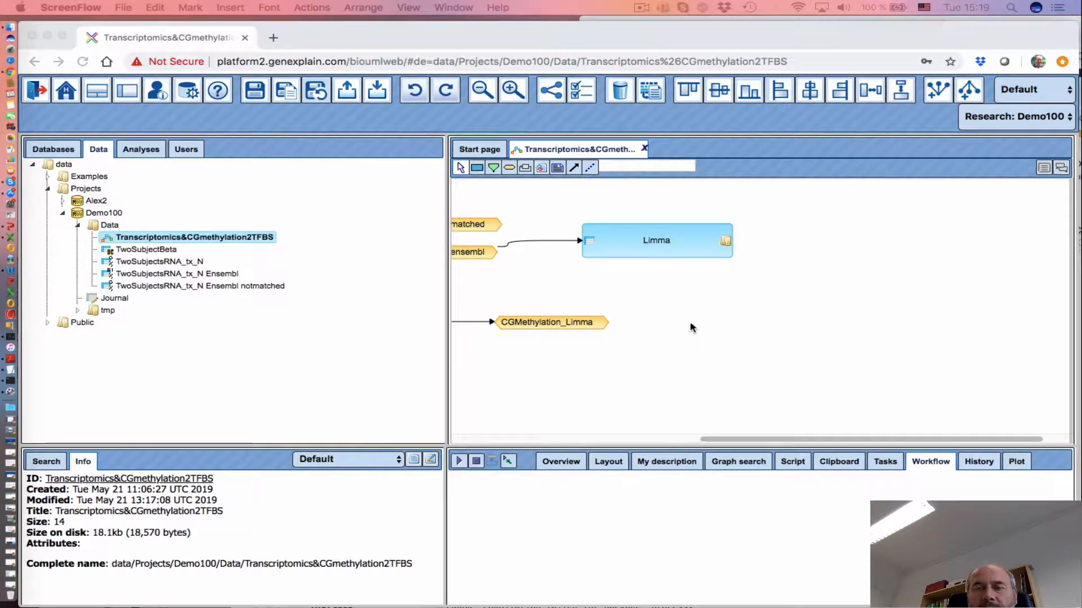
- Start a new expression node to the right of the transcriptomics Limma, named Limma_Tr with type Data element
click(509, 169)
click(509, 168)
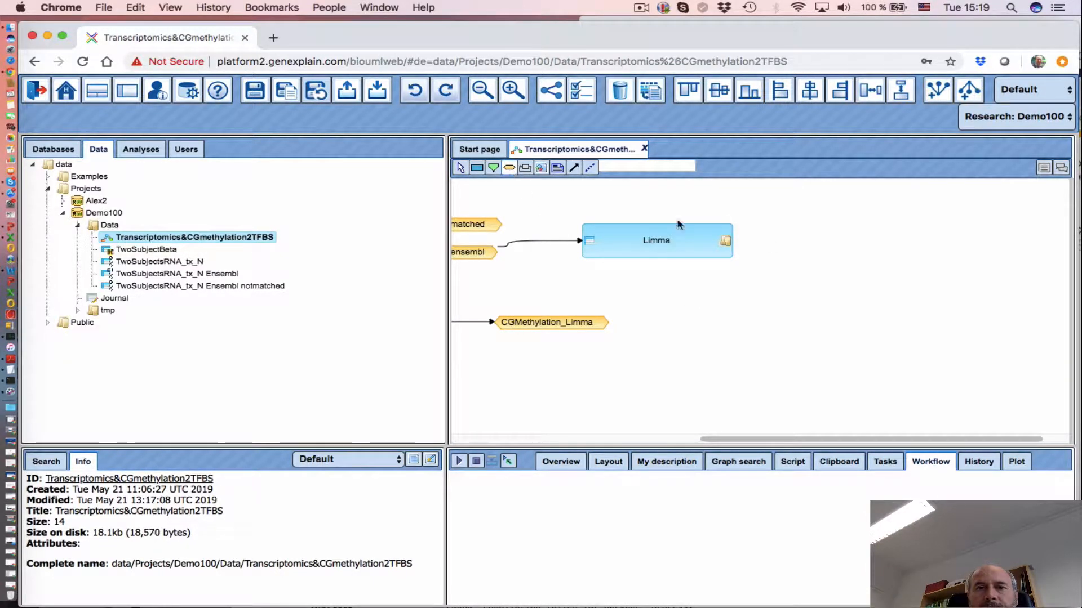
click(815, 241)
click(518, 304)
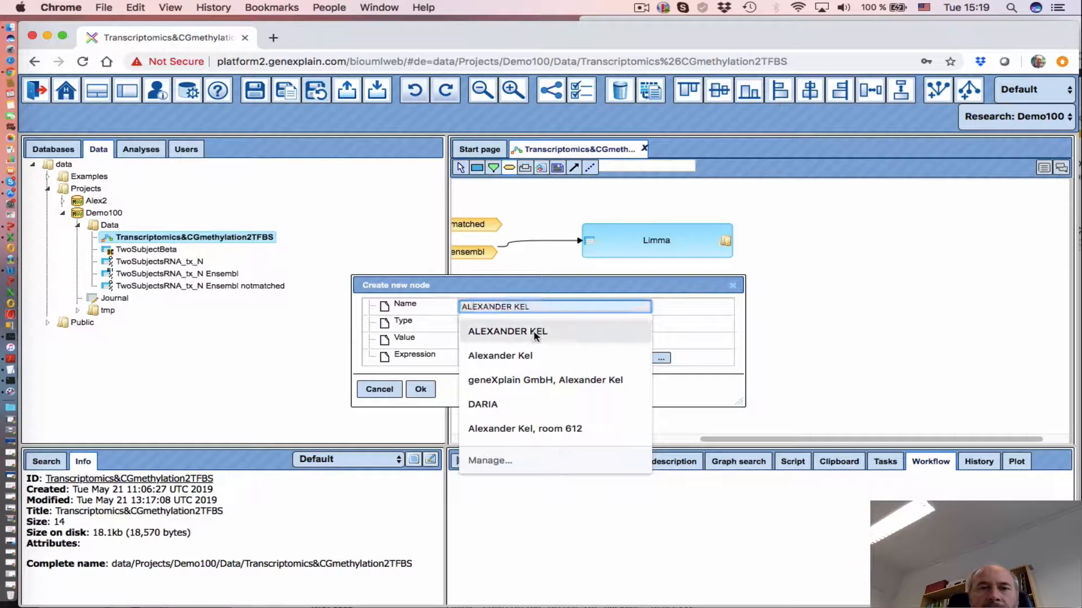
text(Li)
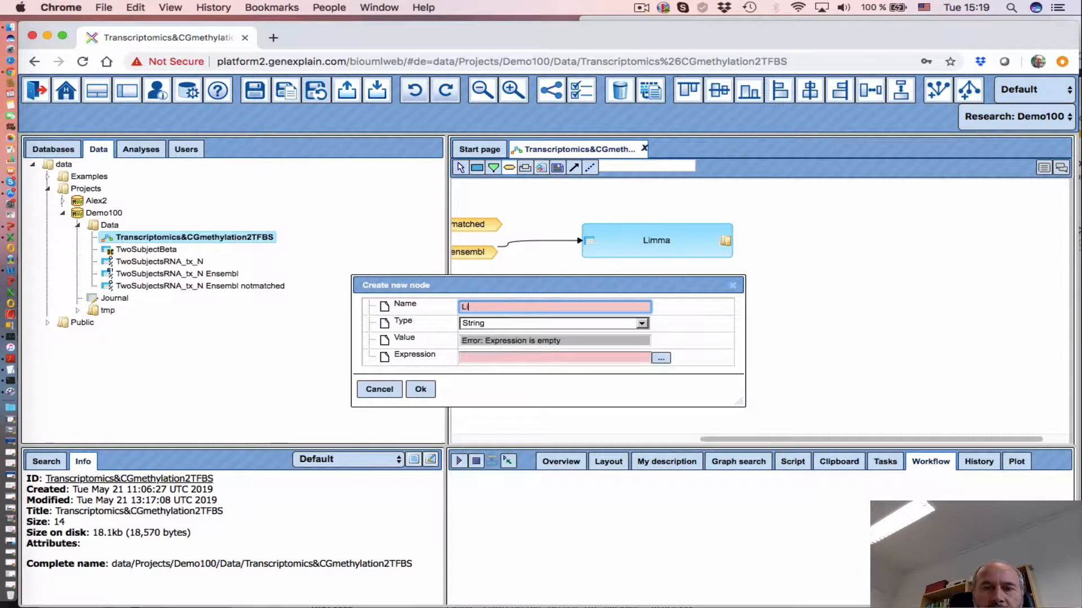
text(mma_Tr)
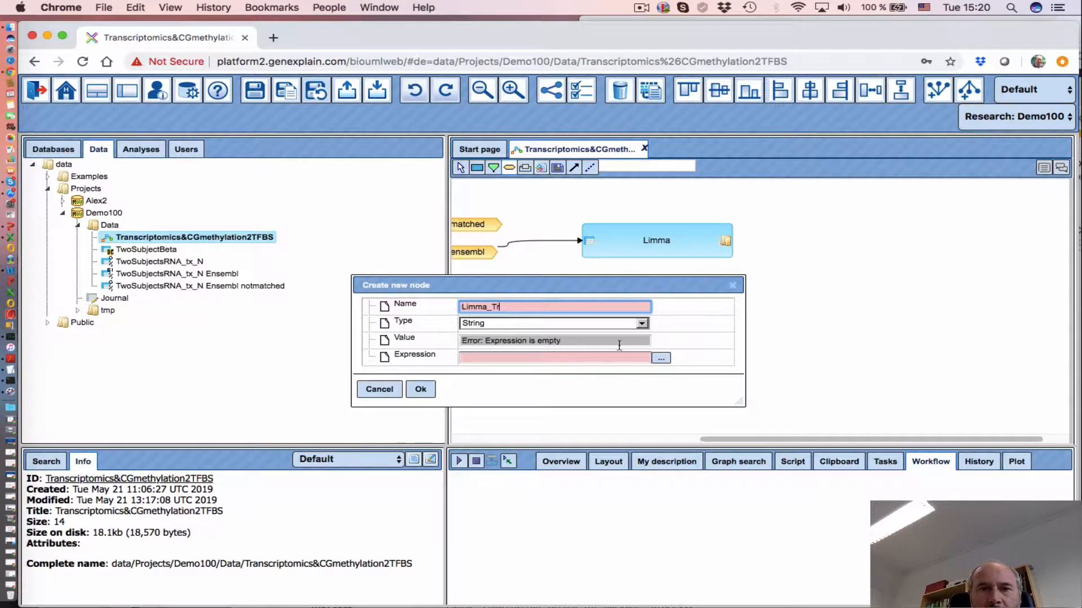
click(583, 325)
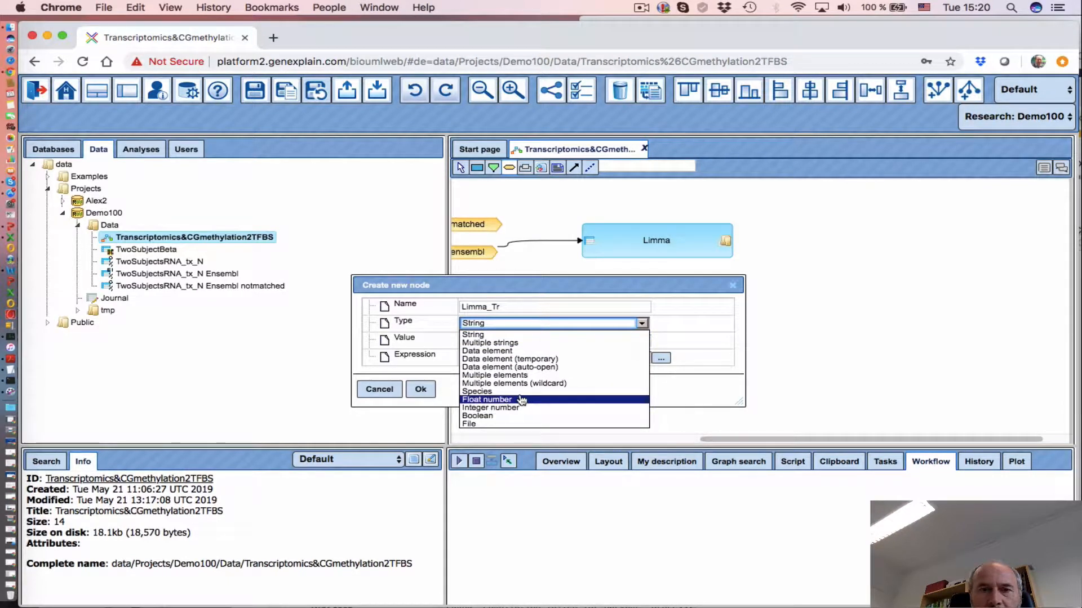
click(521, 351)
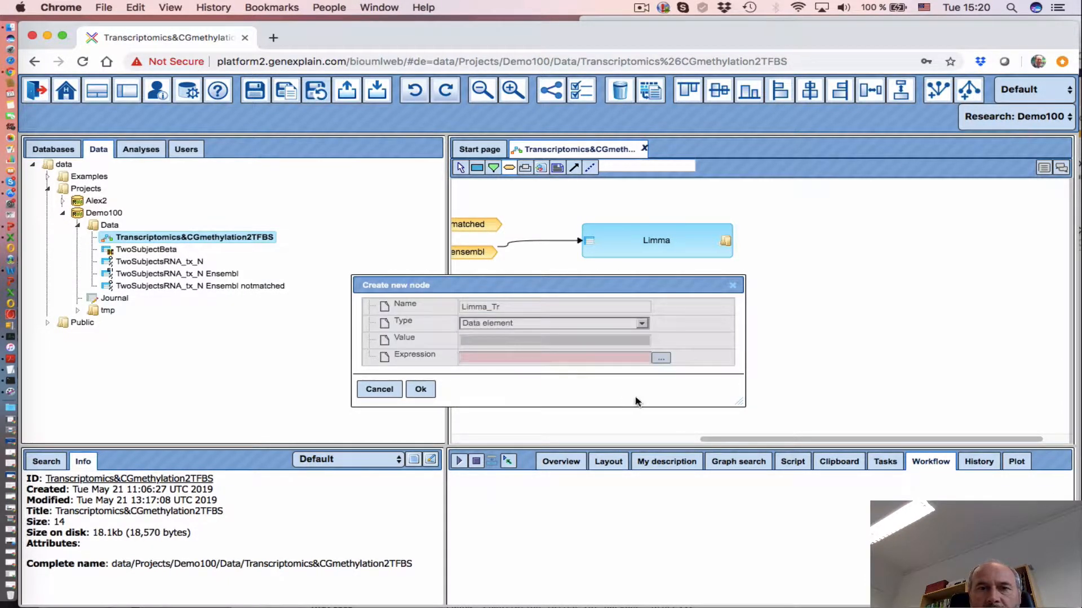
click(546, 329)
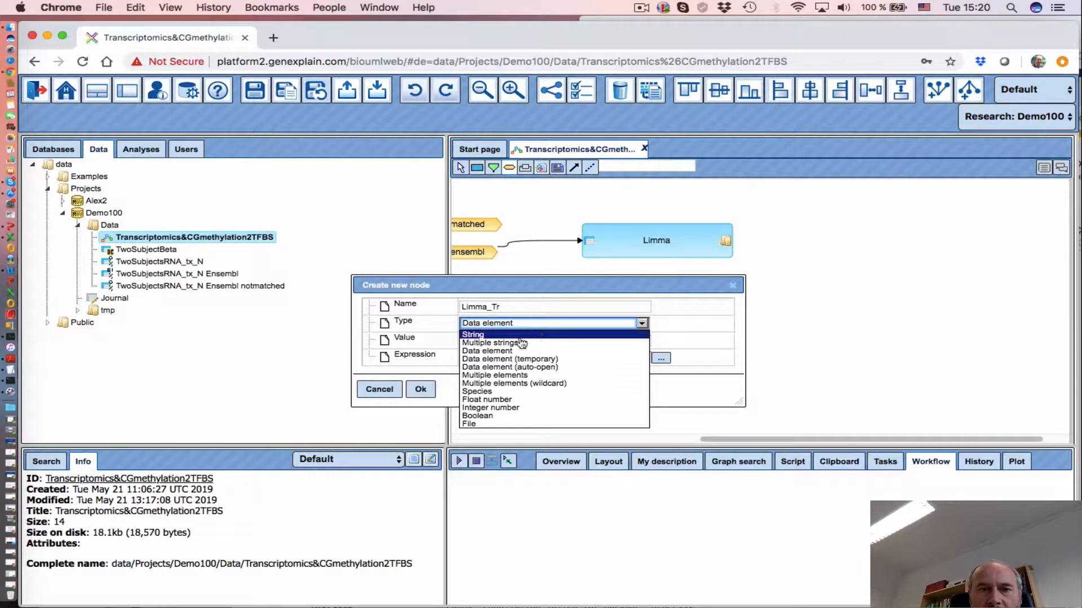
click(506, 351)
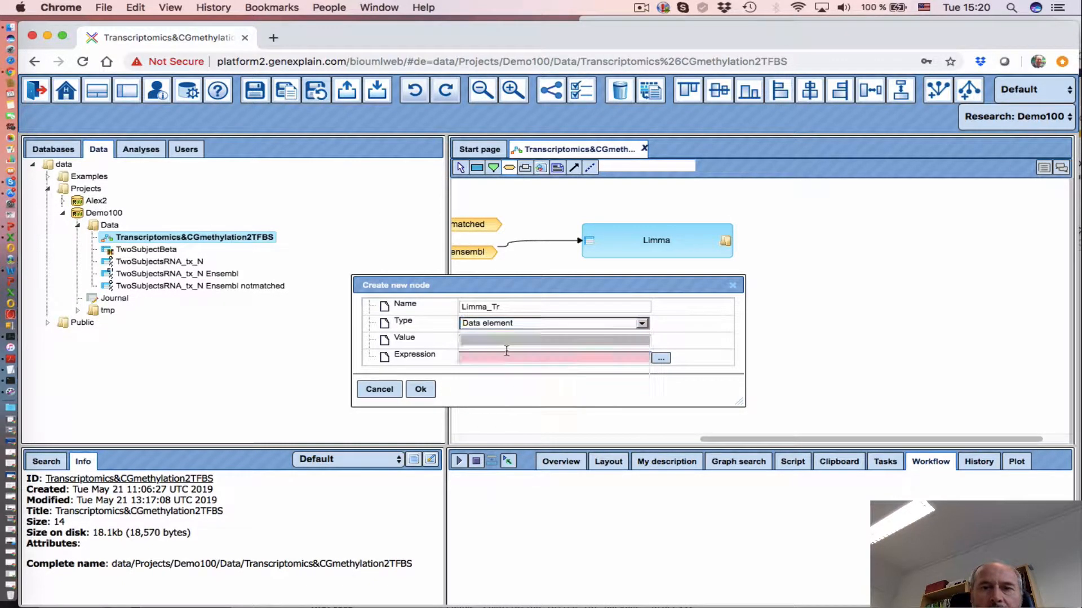
- Build the expression from the $Tr_ensembl$ variable followed by a text suffix and create the Limma_Tr node
click(660, 358)
click(472, 253)
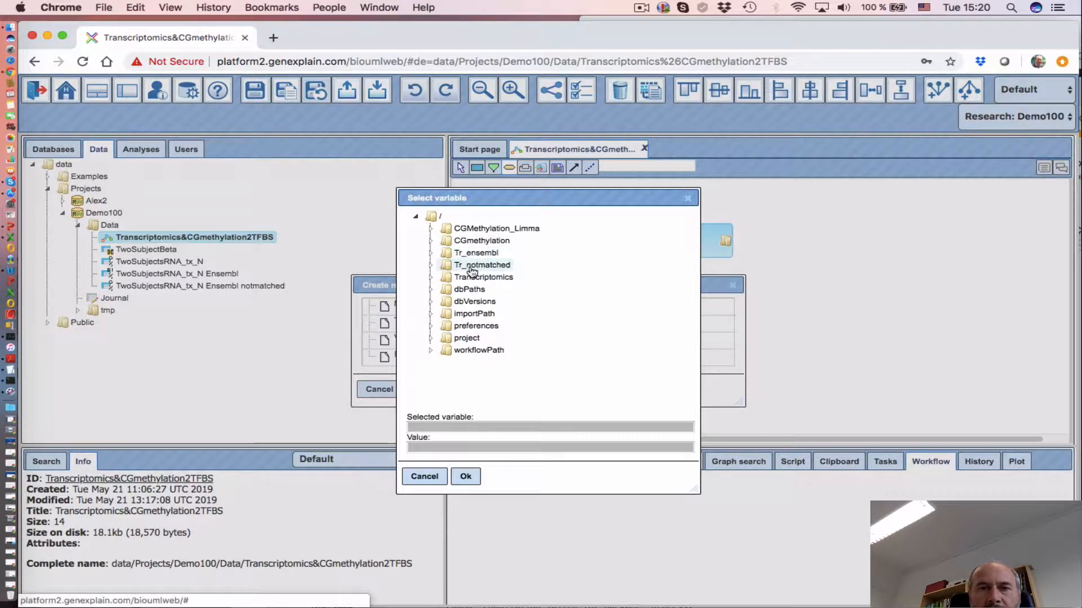
click(465, 476)
click(531, 359)
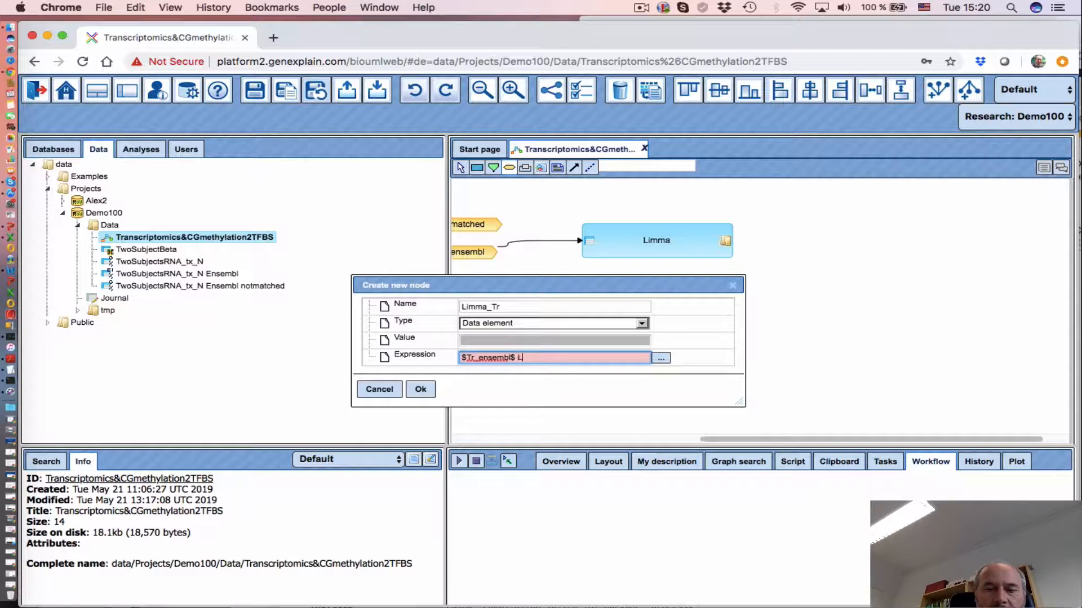
click(421, 390)
- Move Limma_Tr closer to the transcriptomics Limma and connect the Output folder port to it with a directed edge
drag(841, 248, 807, 241)
click(574, 168)
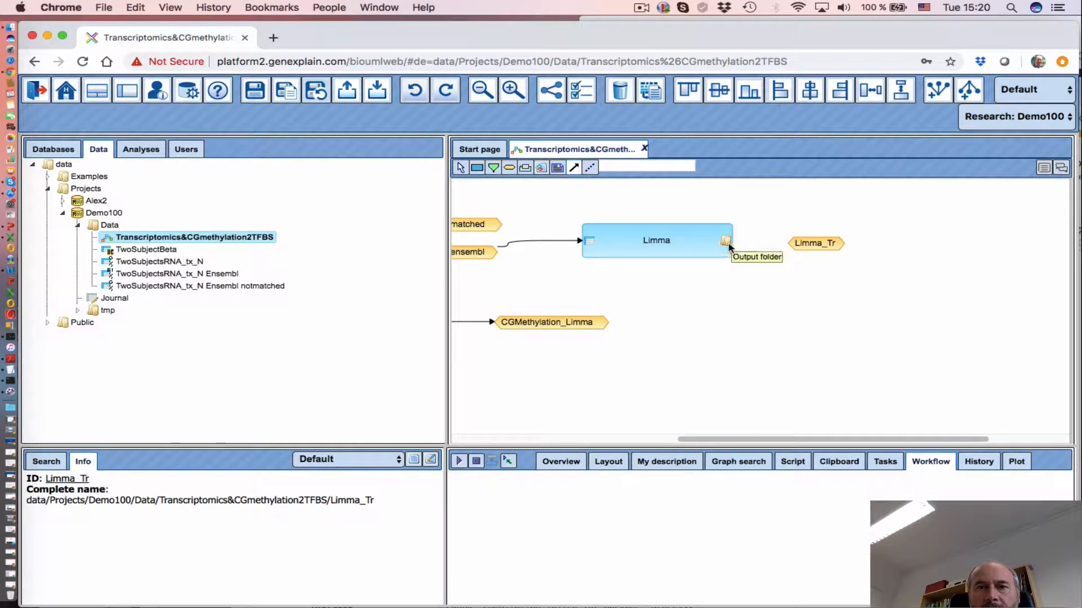
drag(725, 241, 822, 242)
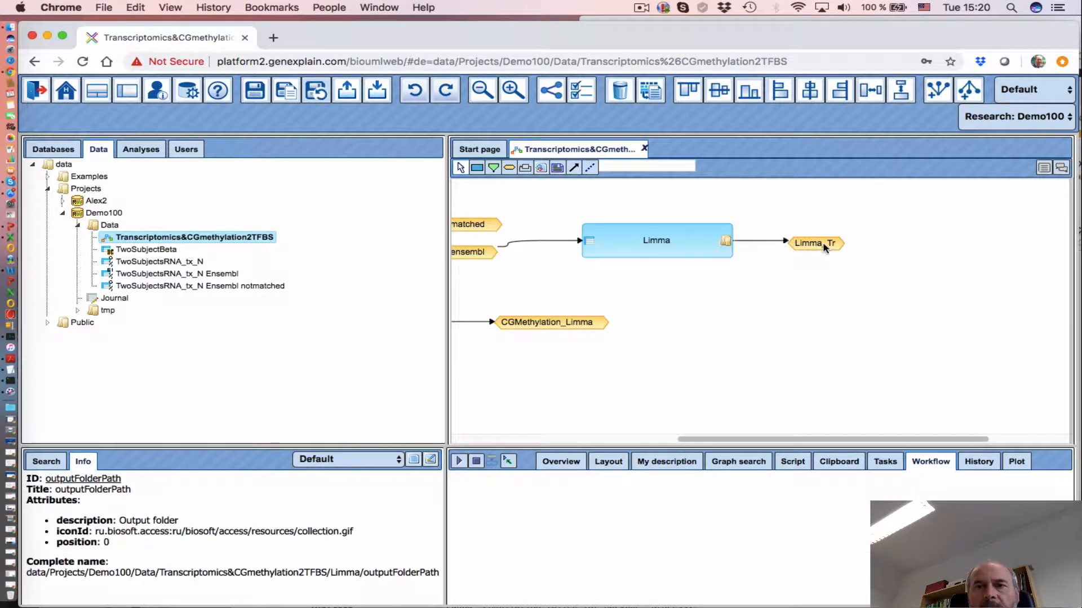
- Review the type and expression settings of the CGMethylation_Limma node
drag(728, 441, 620, 441)
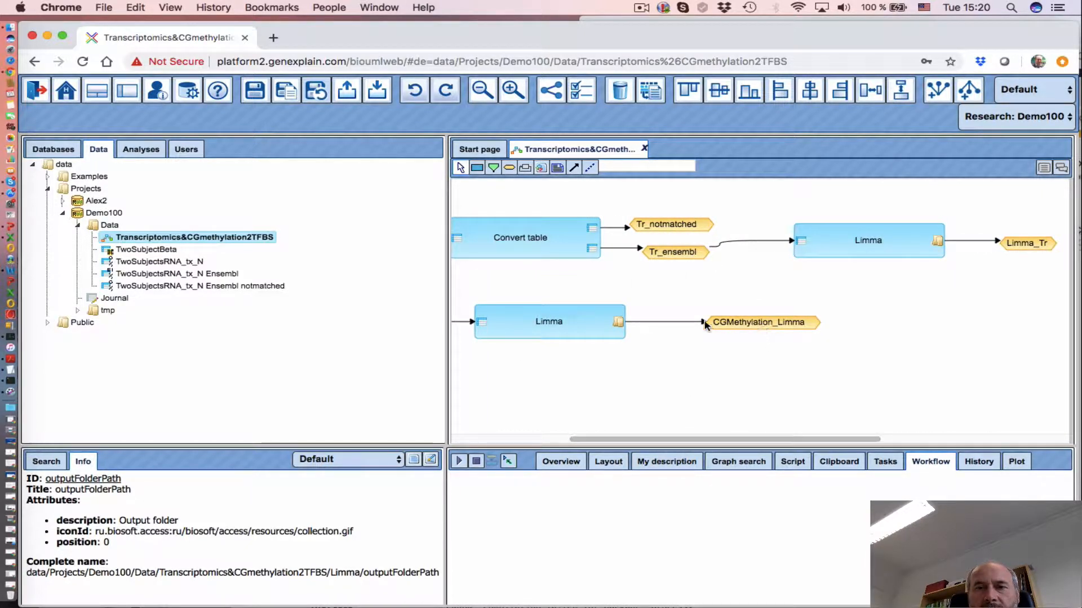
click(768, 324)
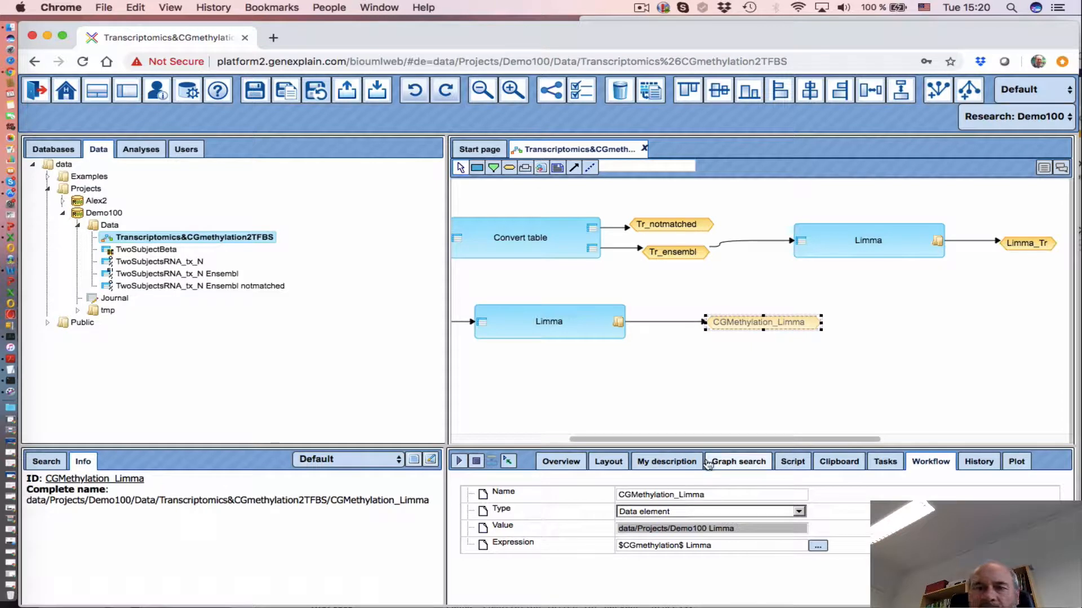
drag(708, 439, 736, 437)
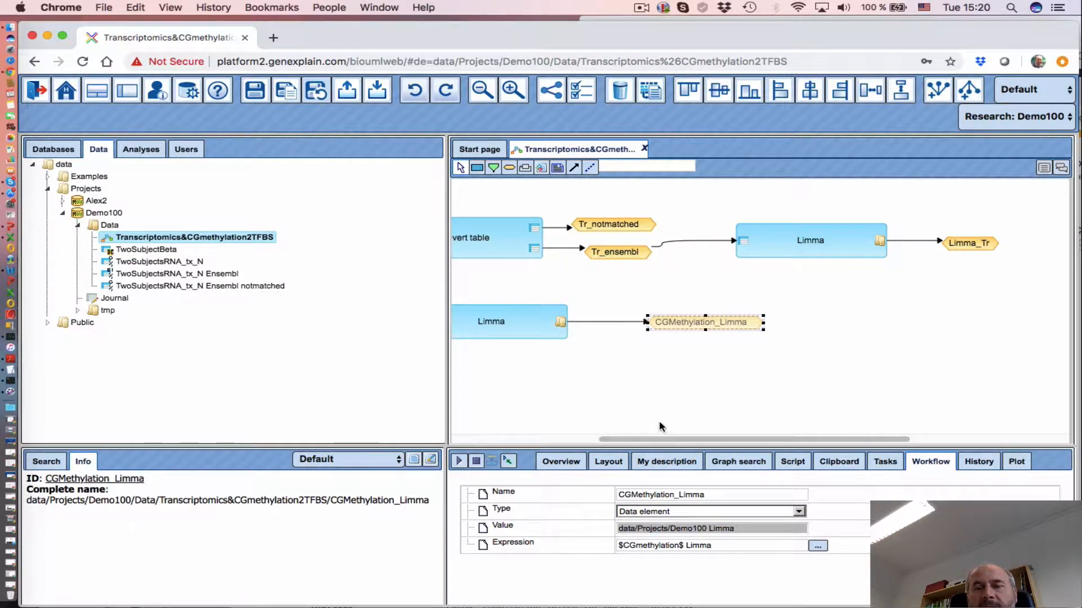
- Select Unnormalized counts as the input log-base of the Limma analysis fed by Tr_ensembl
click(802, 242)
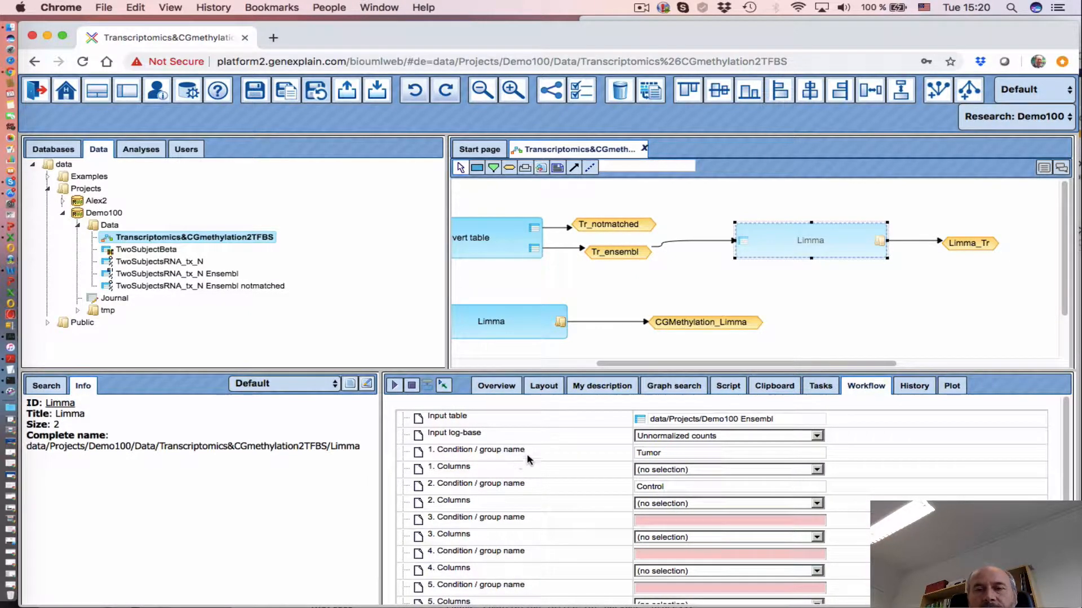
click(670, 438)
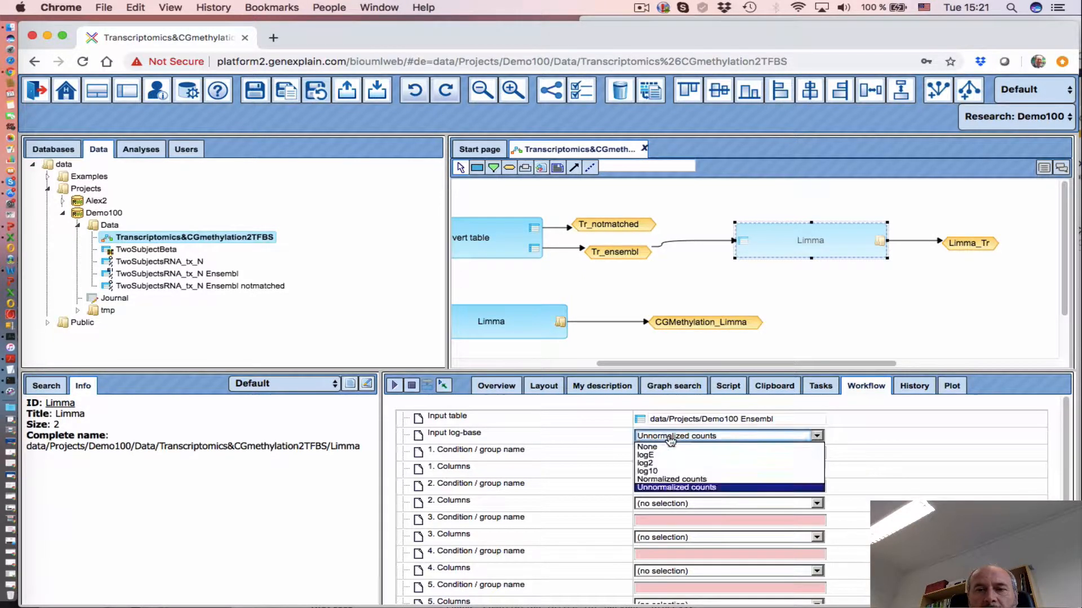
click(671, 489)
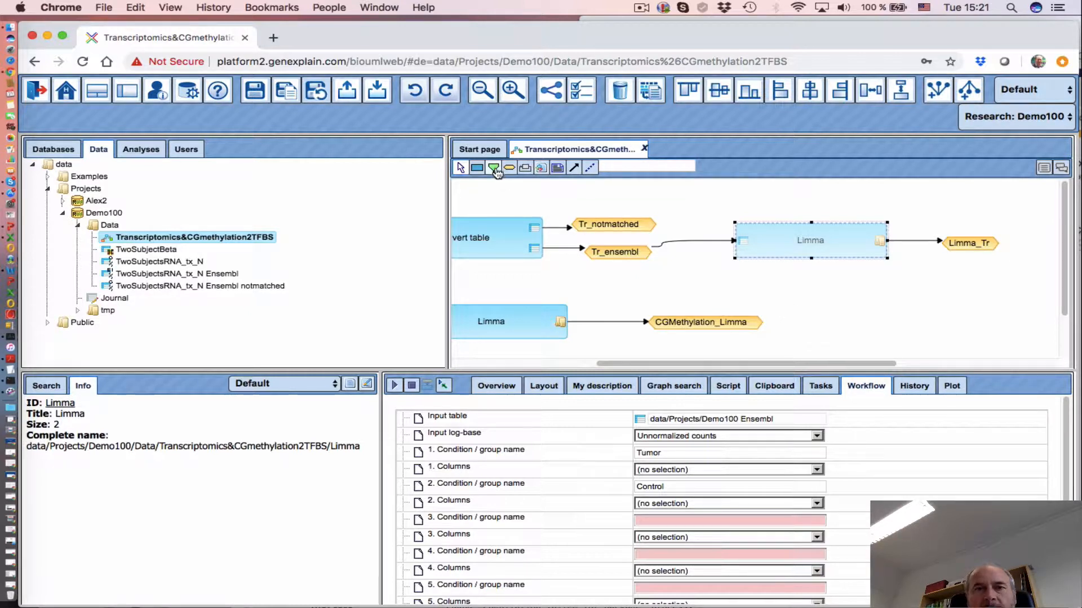
- Start a parameter node above the transcriptomics Limma named Condition_Tr_Tumor, with type Multiple strings and drop-down options Table columns (numerical only)
click(743, 197)
click(499, 282)
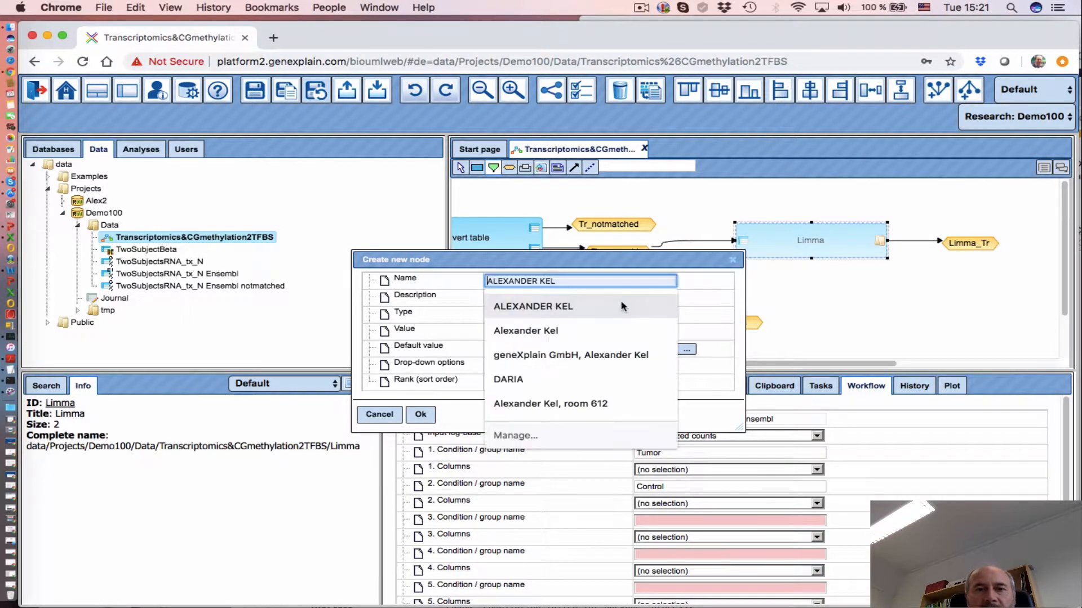
text(Condition_Tr_)
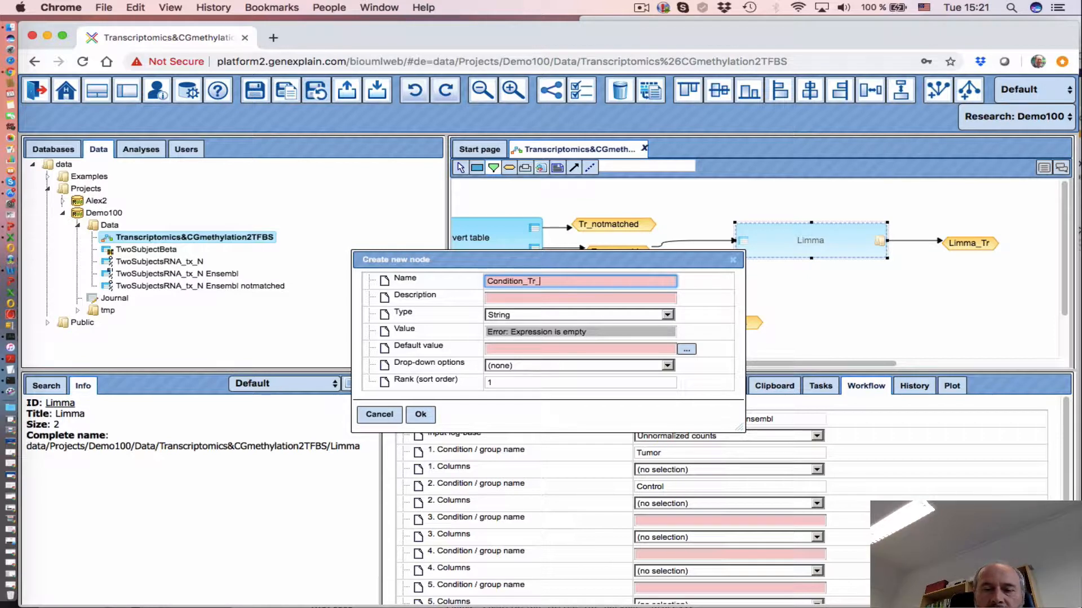
text(Tumor)
click(634, 314)
click(593, 335)
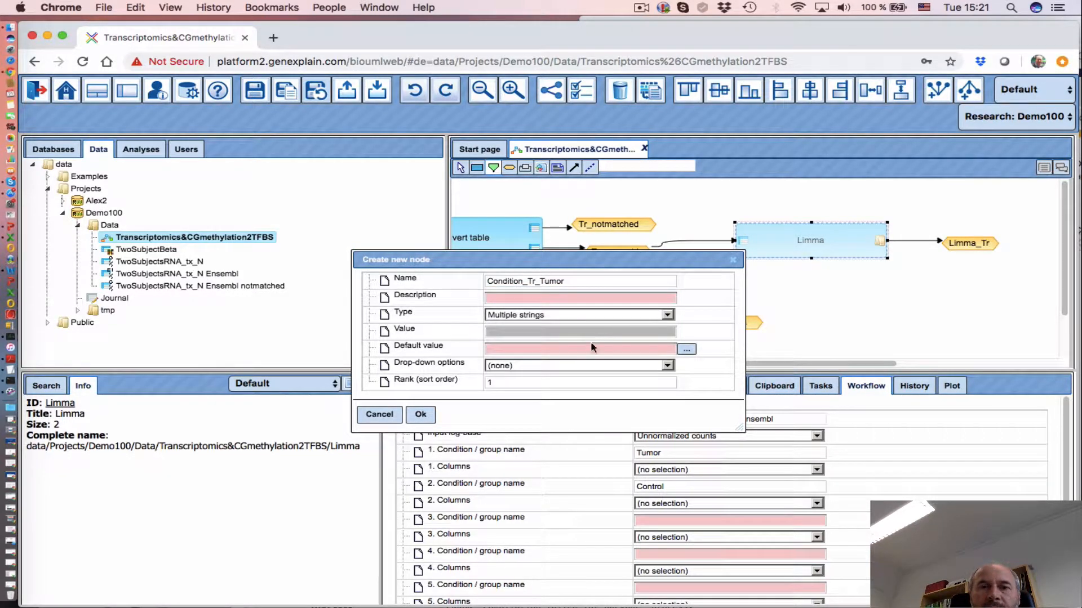
click(647, 368)
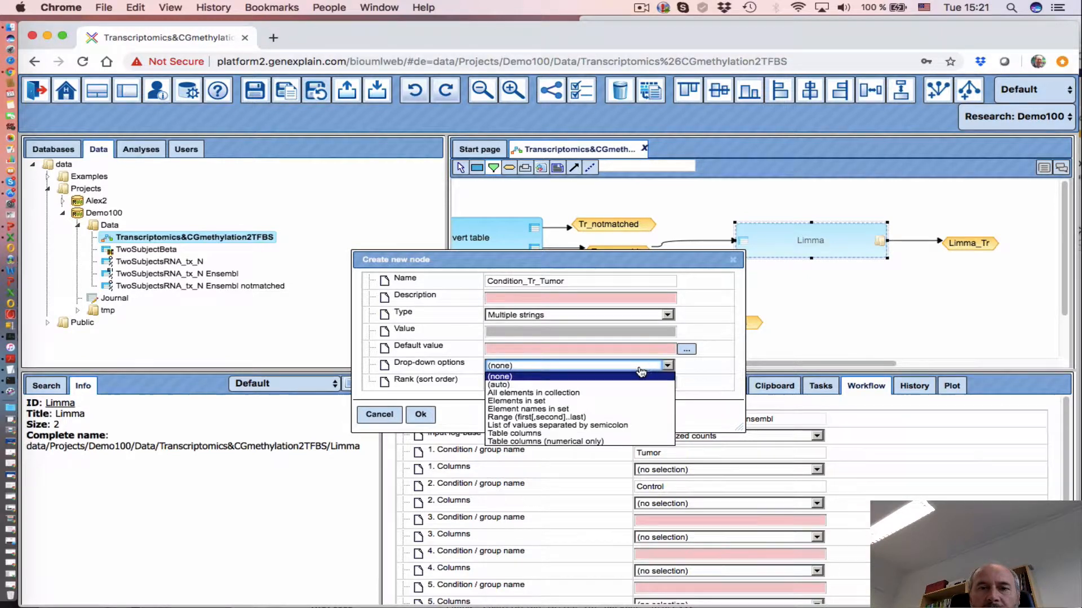
click(573, 442)
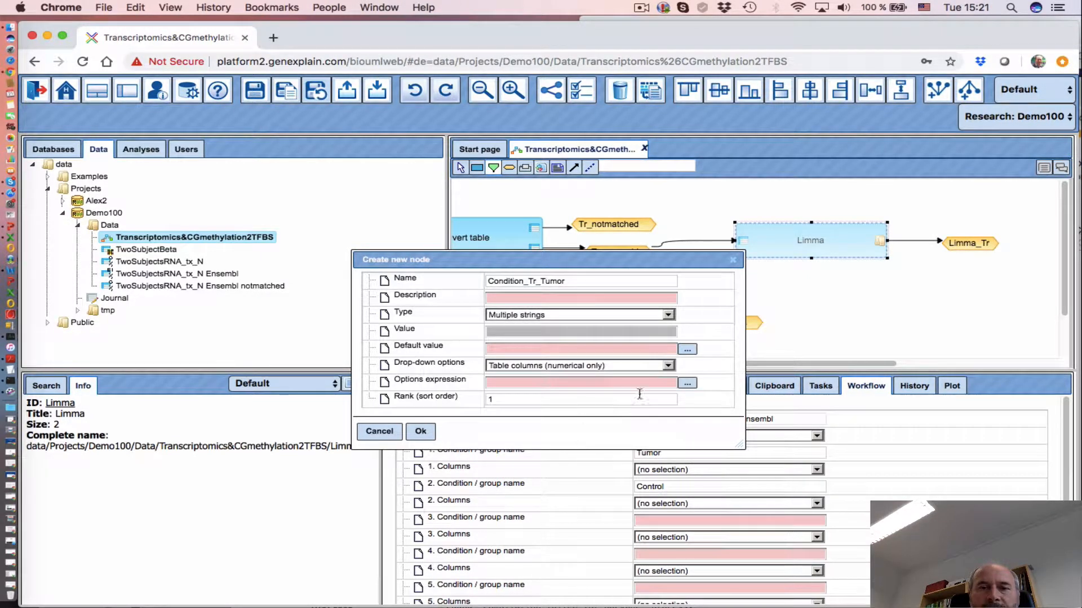
- Set the options expression to $Transcriptomics$, create the Condition_Tr_Tumor node and move it slightly higher above Limma
click(688, 383)
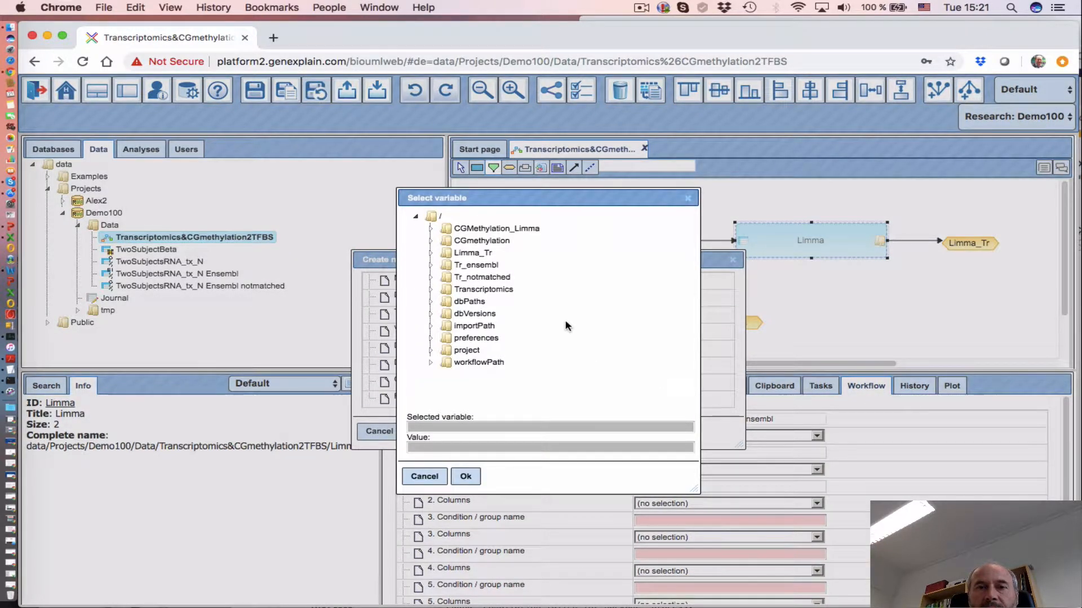
click(499, 291)
click(465, 477)
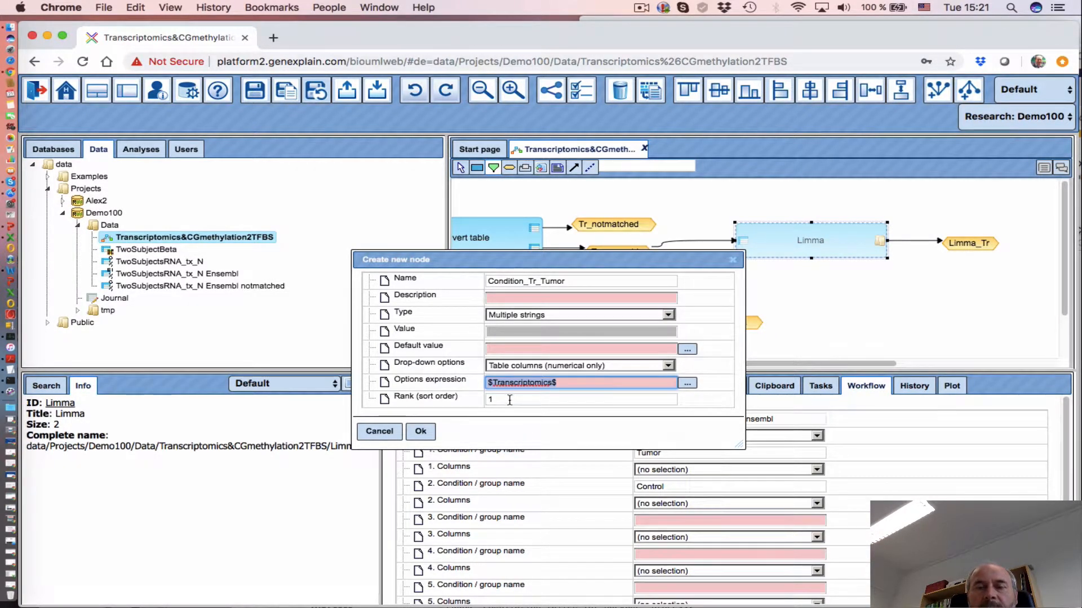
click(420, 431)
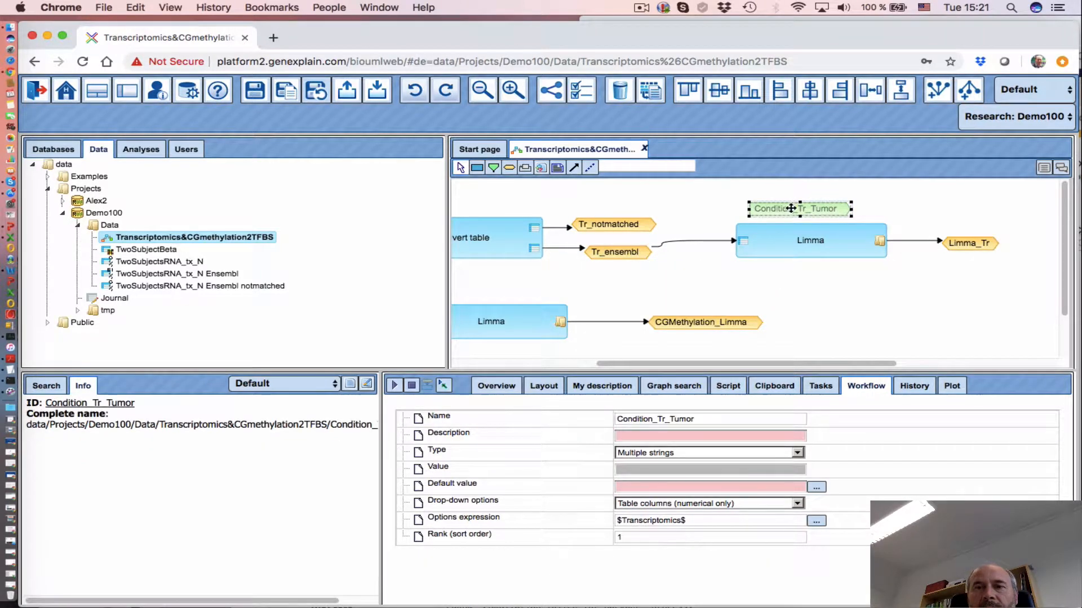
drag(791, 208, 795, 195)
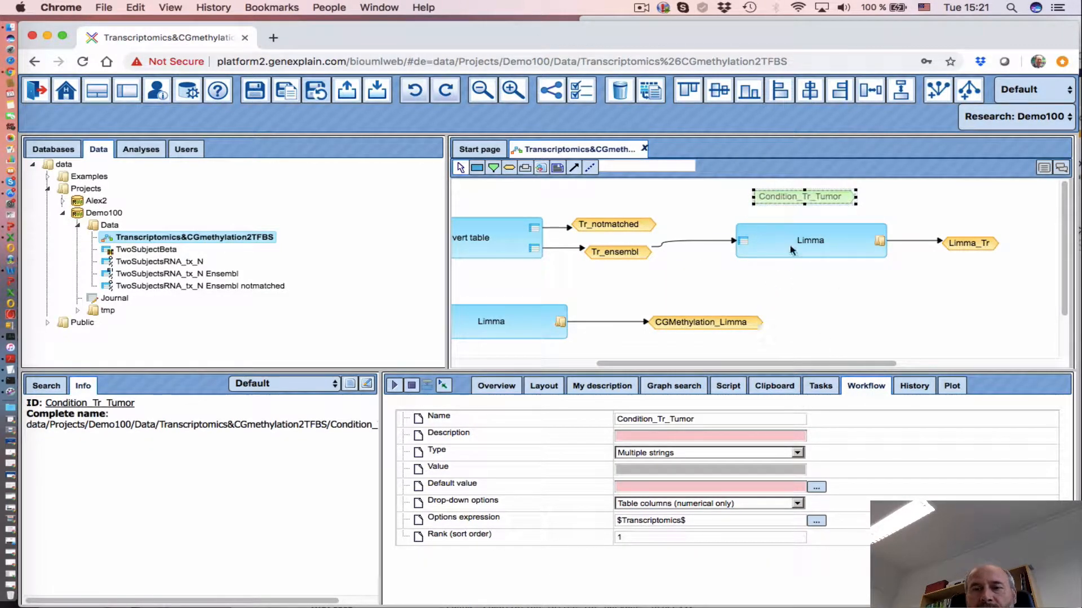
- Bind the 1. Columns parameter of the transcriptomics Limma to the Condition_Tr_Tumor node
click(791, 250)
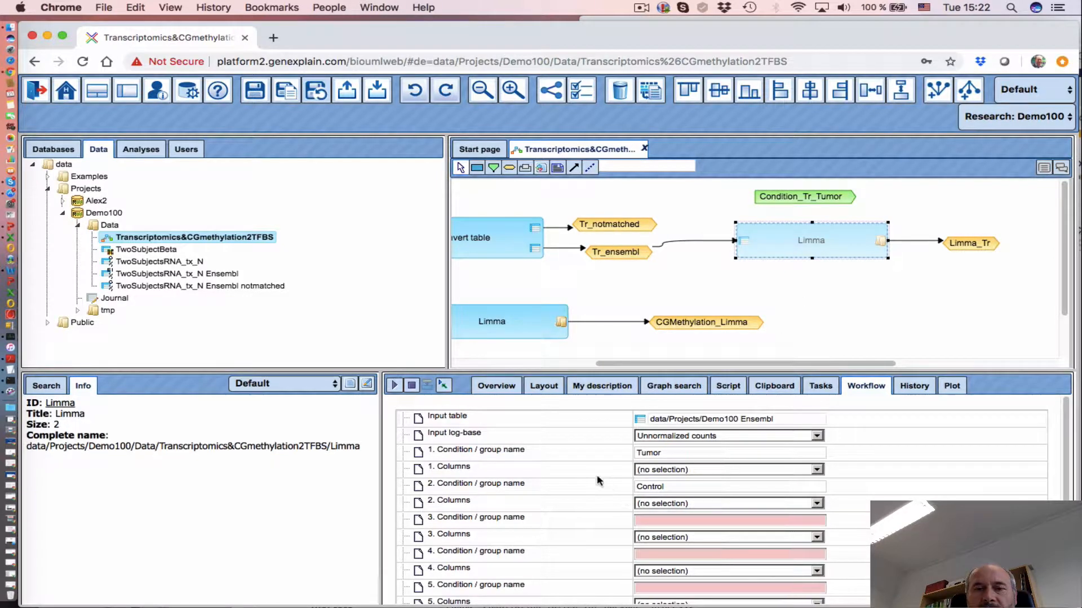
click(525, 469)
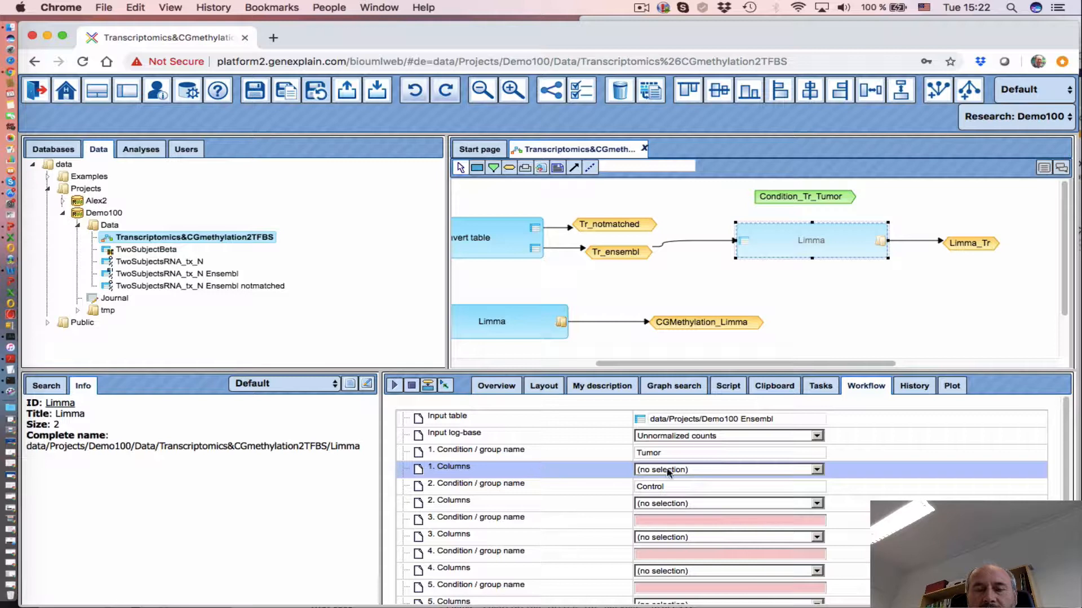
click(428, 386)
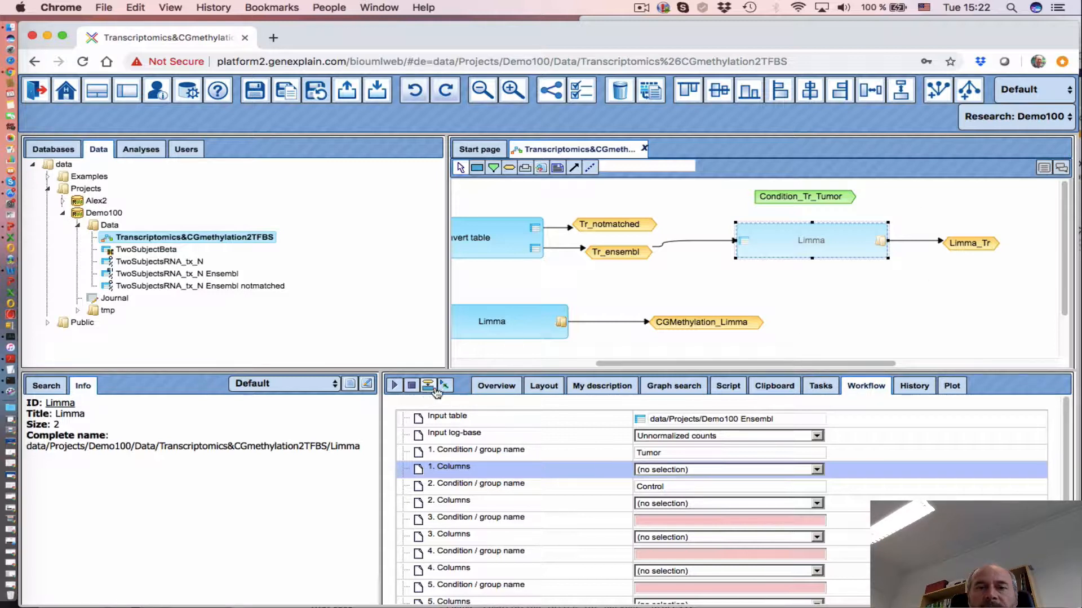
click(807, 199)
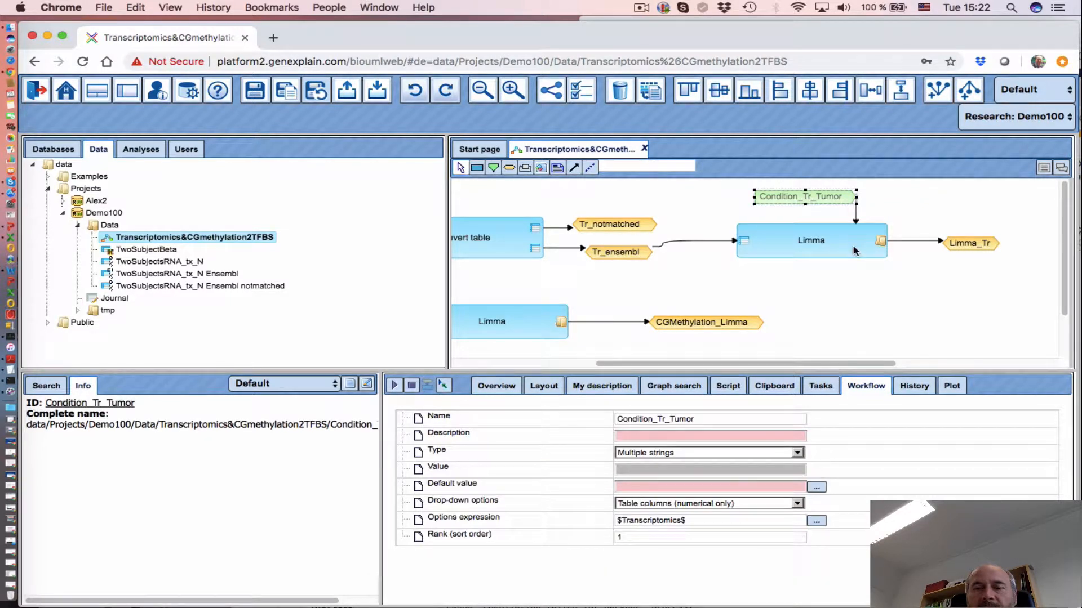
click(810, 280)
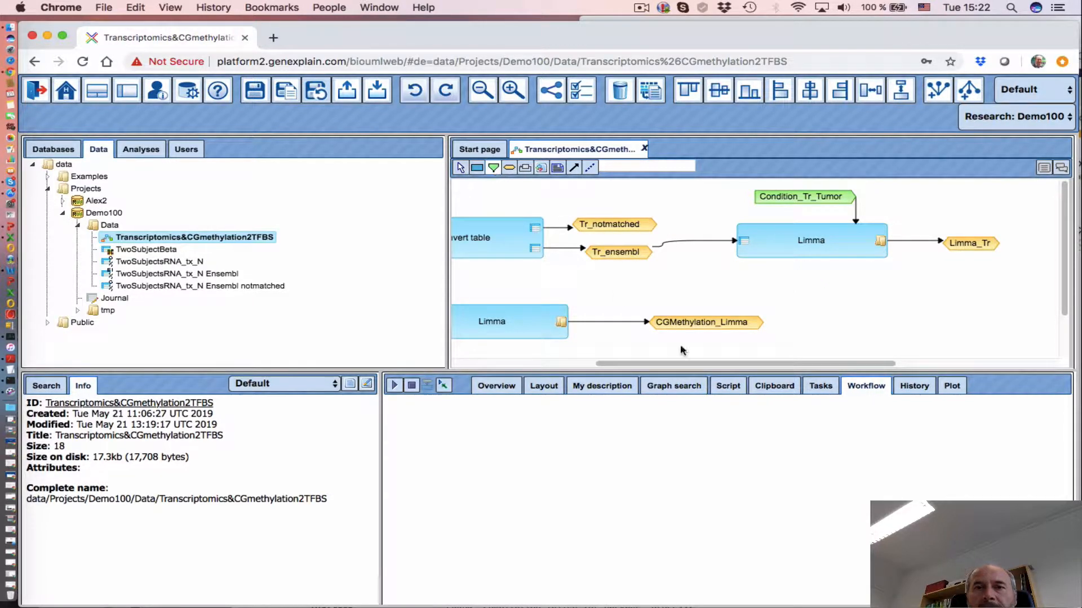
- Start a parameter node below the transcriptomics Limma named Conditions_Tr_Control, with type Multiple strings and drop-down options Table columns (numerical only)
click(793, 283)
click(525, 285)
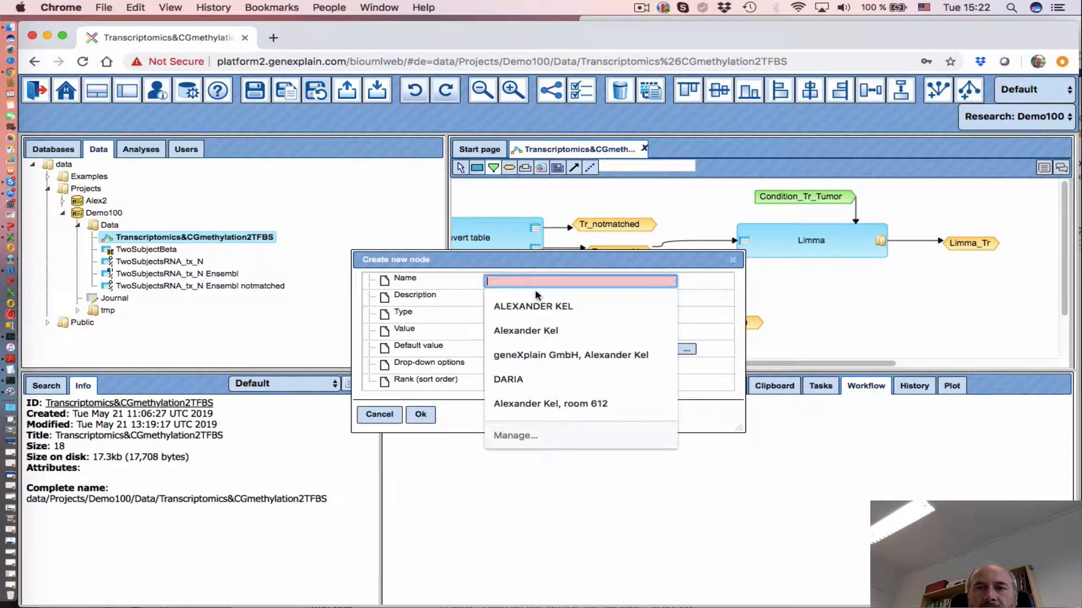
text(Conditions_Tr_Cont)
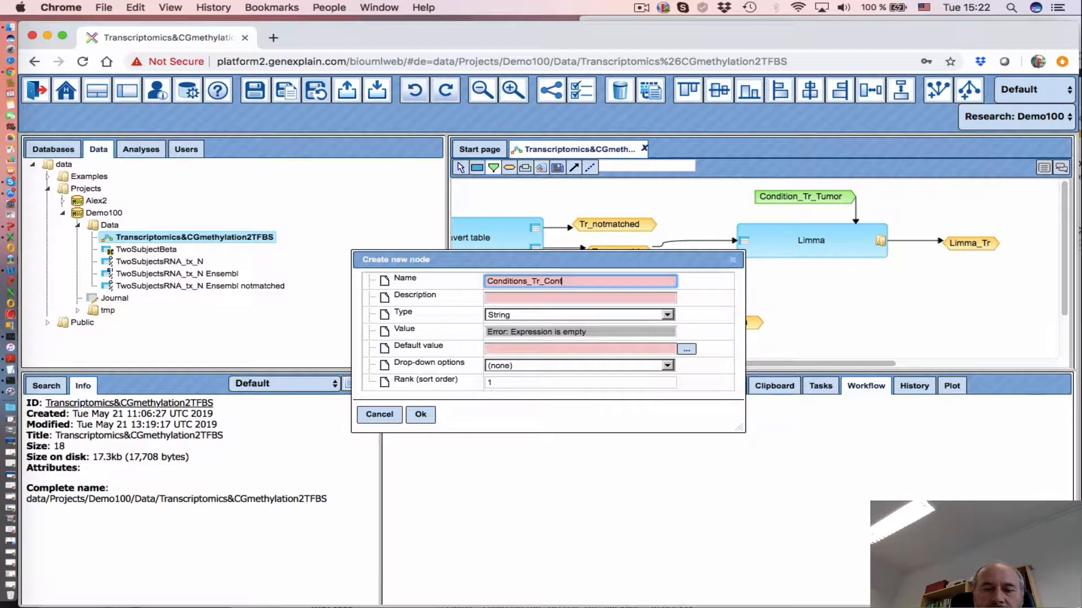
text(rol)
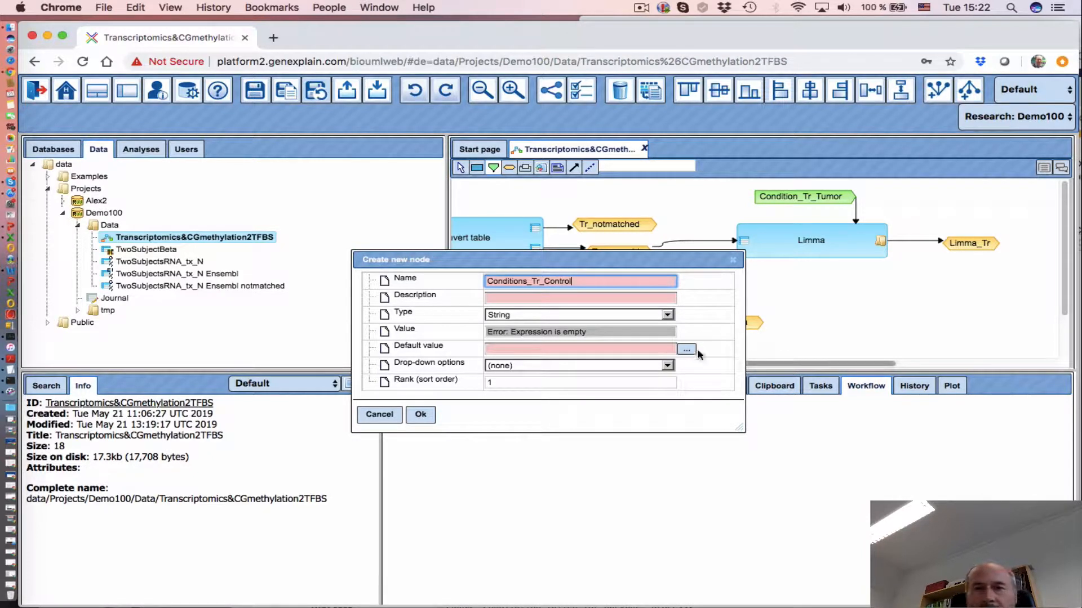
click(622, 320)
click(588, 319)
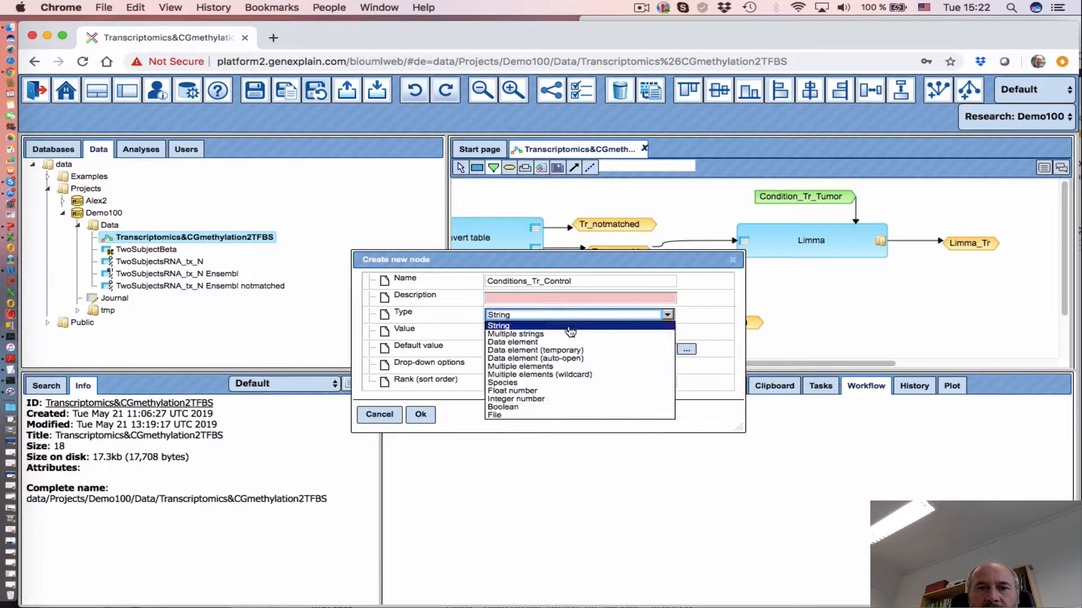
click(571, 332)
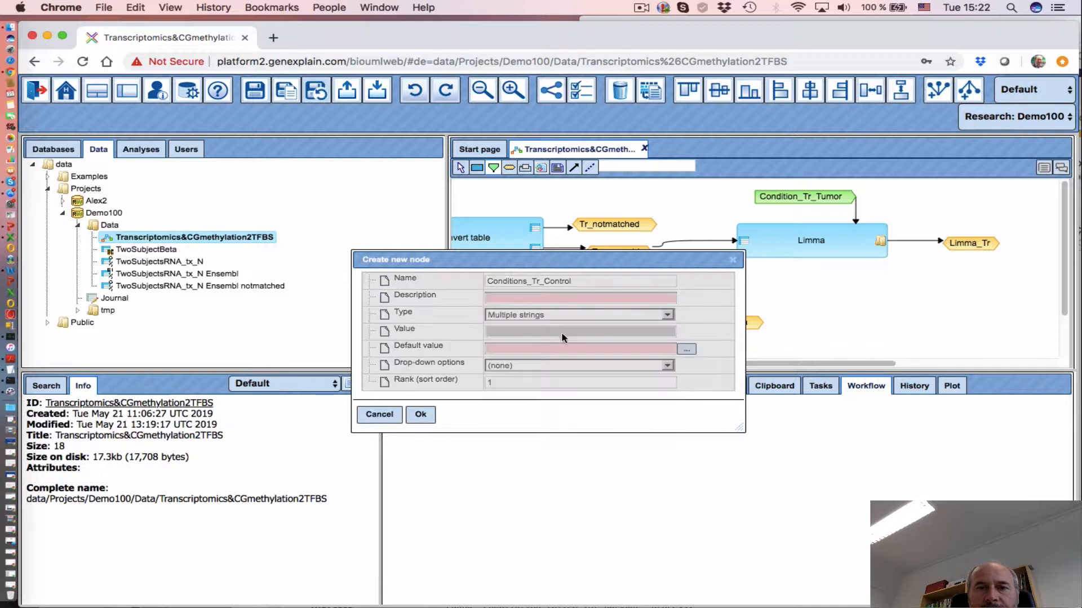
click(655, 367)
click(570, 442)
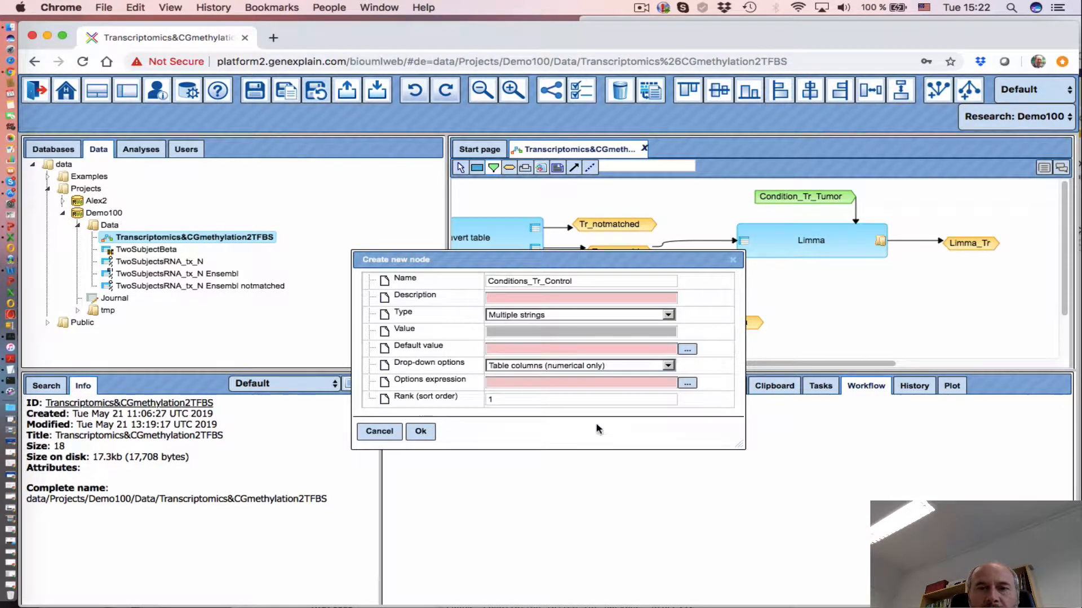
- Set the options expression to $Transcriptomics$, create the Conditions_Tr_Control node and move it closer beneath the transcriptomics Limma
click(687, 384)
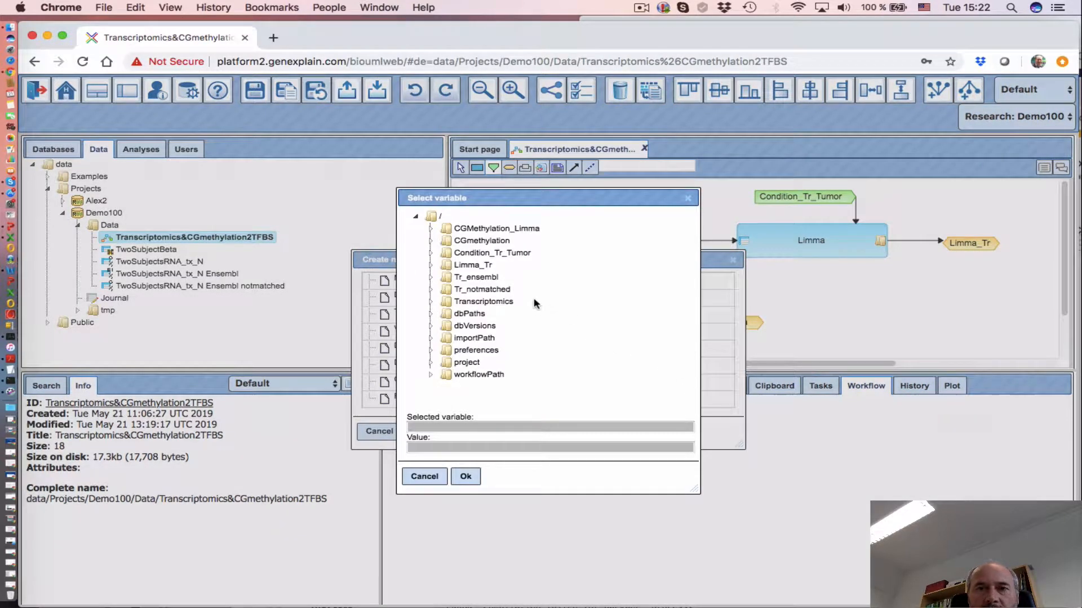
click(484, 302)
click(465, 476)
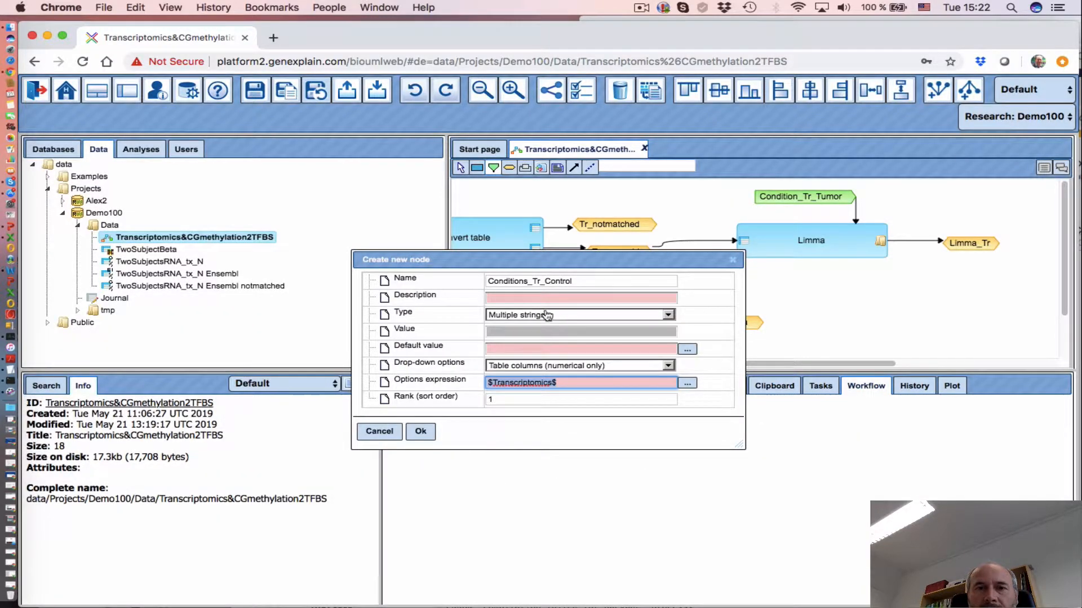
click(421, 432)
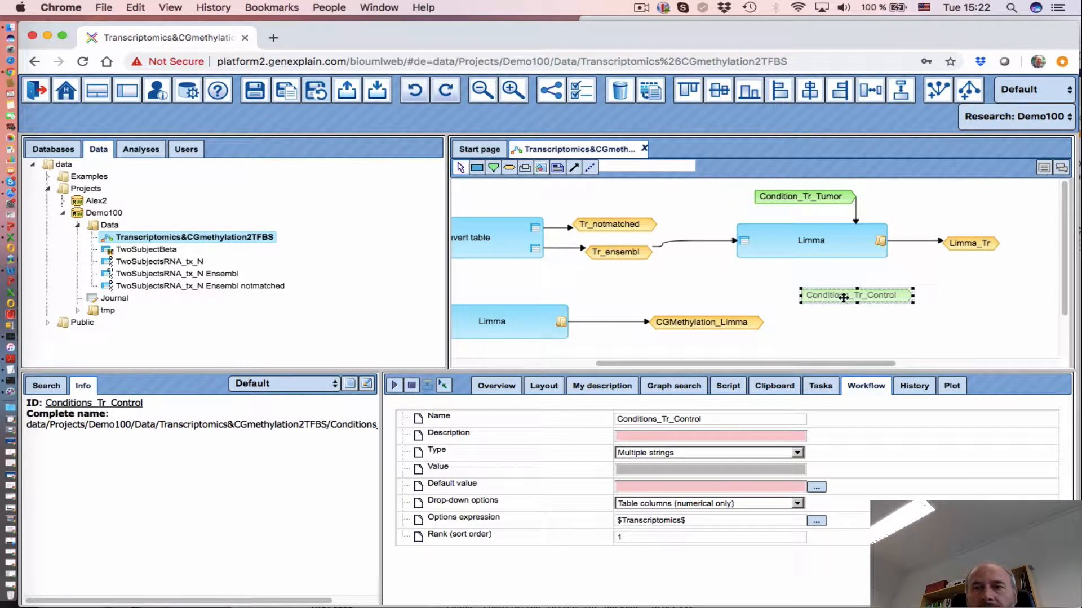
drag(843, 298, 836, 288)
- Bind the 2. Columns parameter of the transcriptomics Limma to Conditions_Tr_Control and shift that node slightly left beneath Limma
click(806, 248)
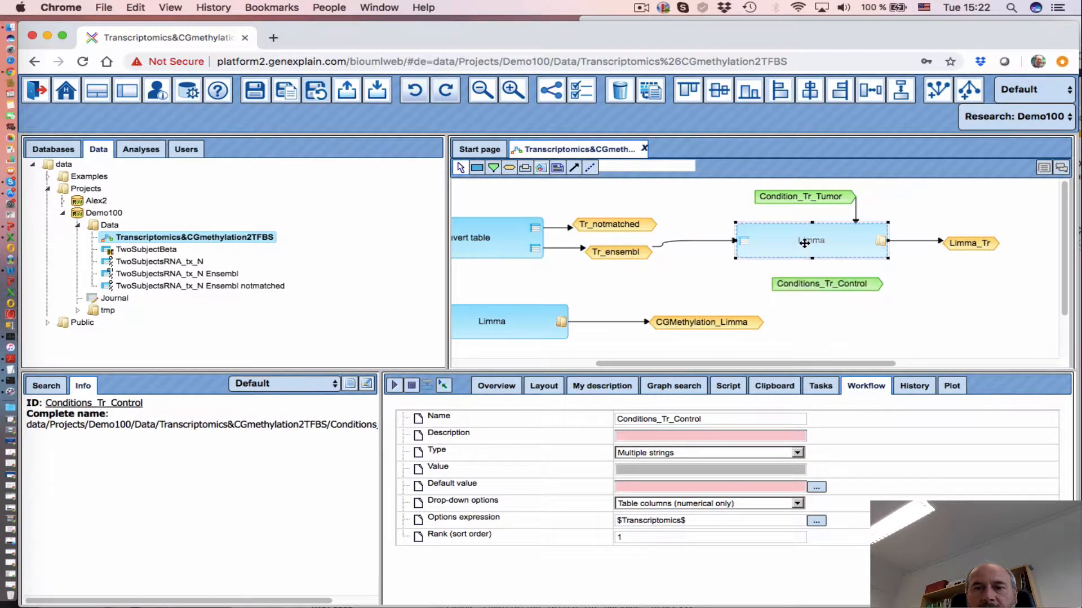
click(568, 504)
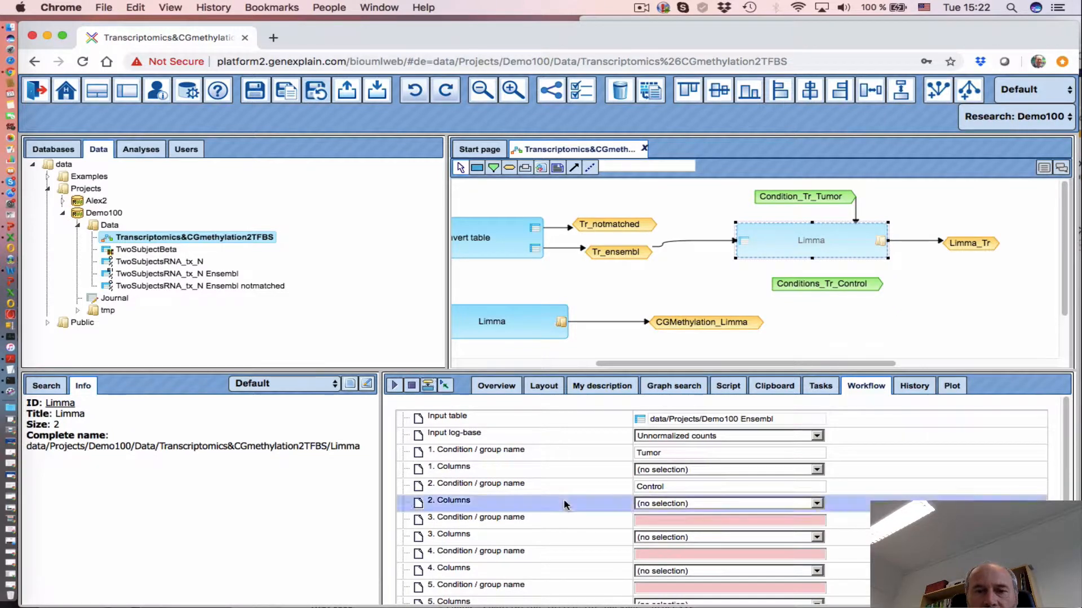
click(432, 386)
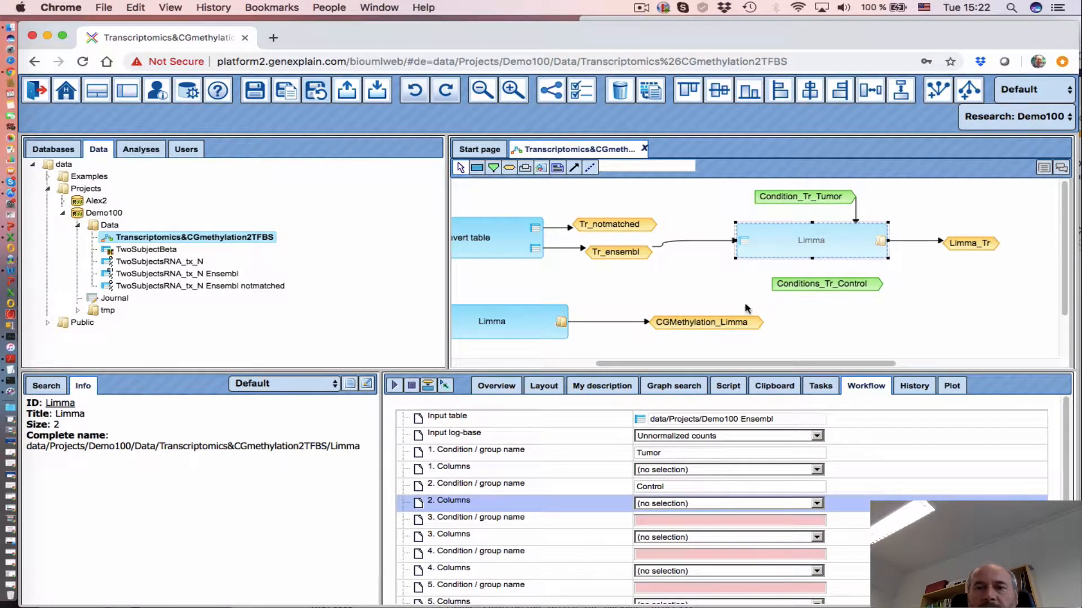
click(811, 285)
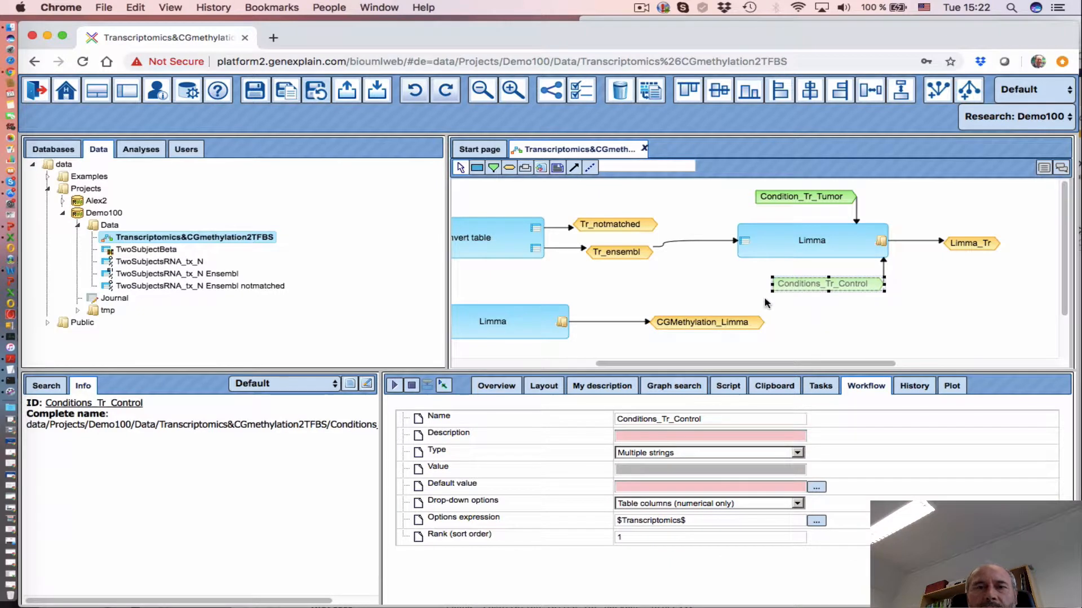
drag(842, 286, 824, 283)
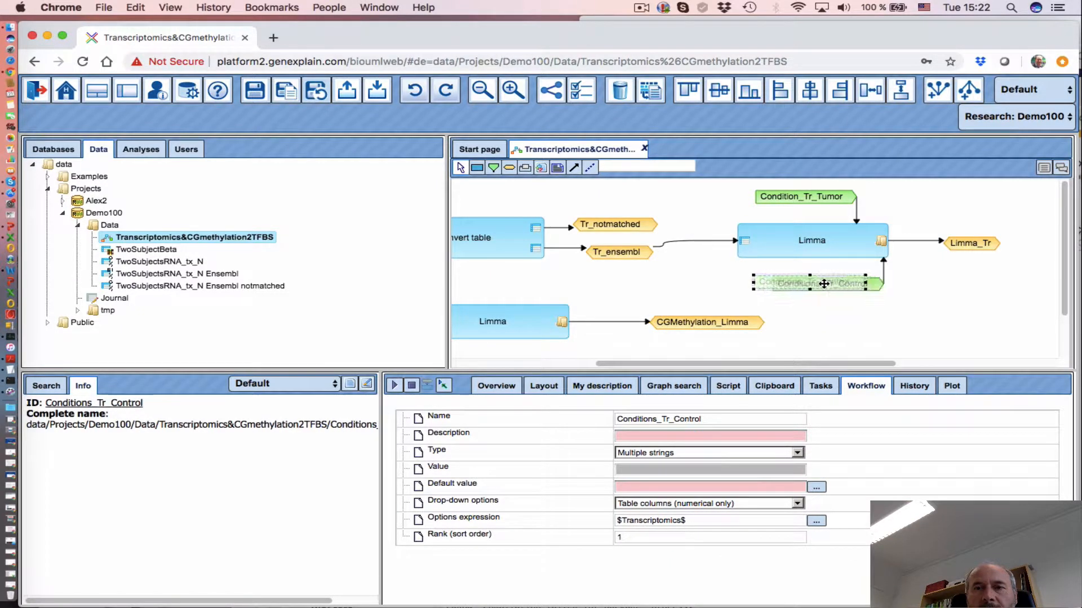
- Save the workflow and enlarge the diagram area in height and width
click(253, 96)
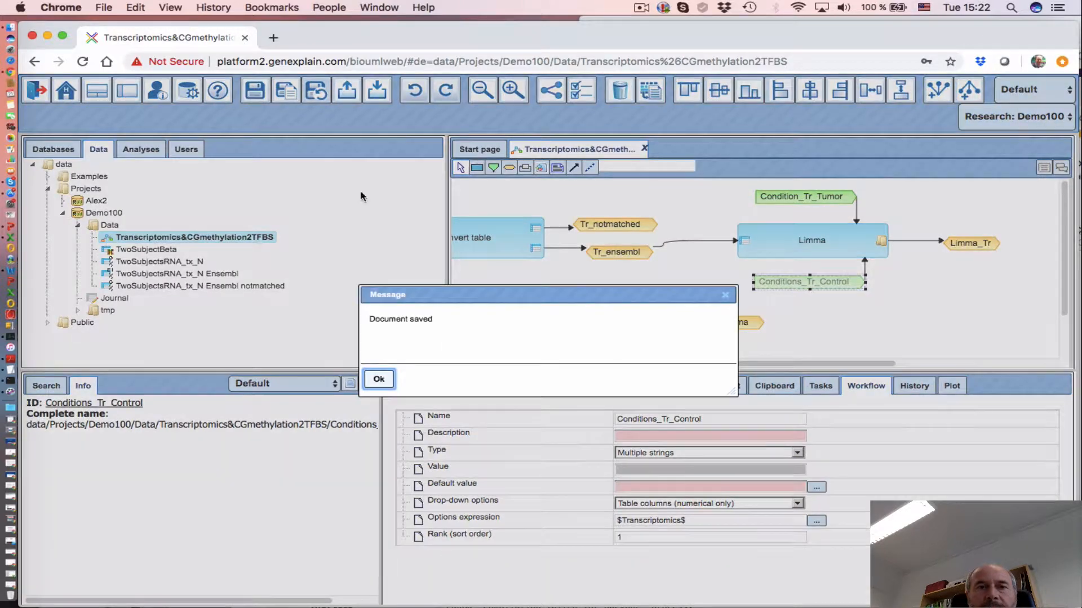
click(376, 379)
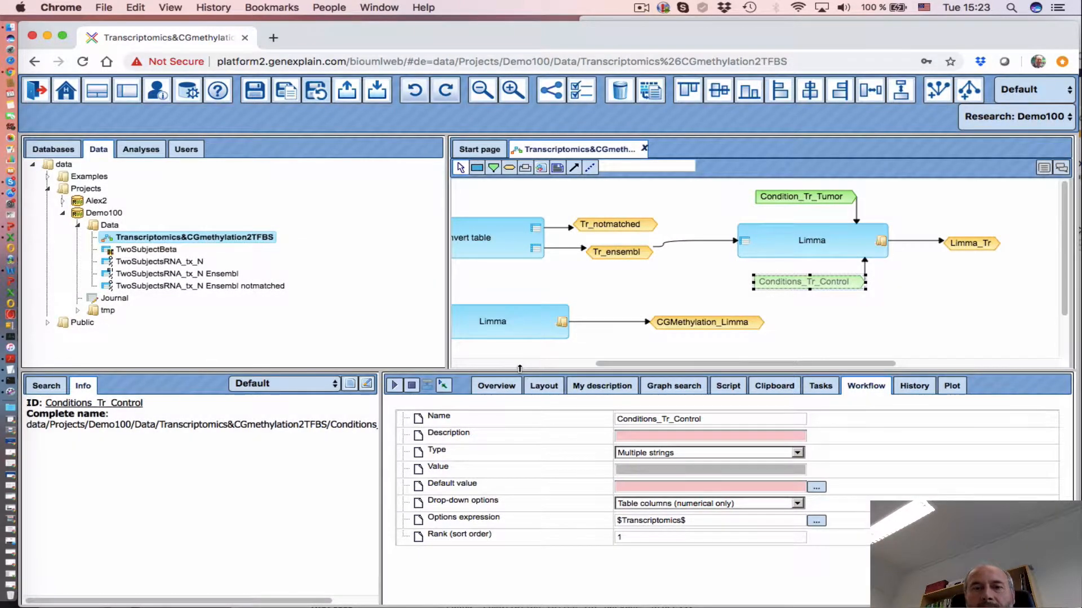
drag(520, 369, 520, 408)
drag(448, 355, 302, 340)
drag(529, 403, 399, 400)
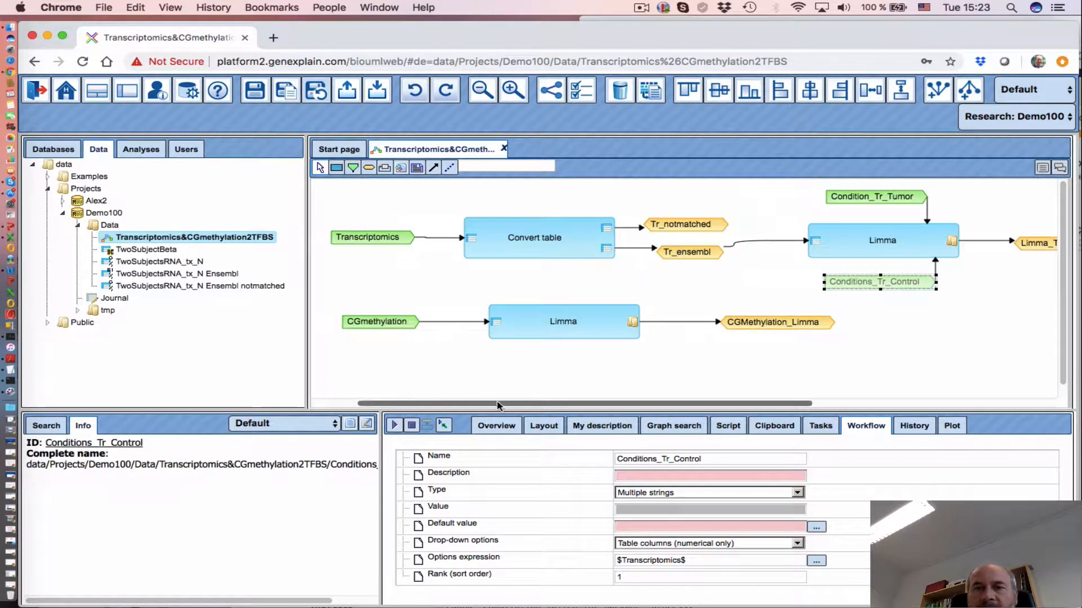
- Start a parameter node above the CGmethylation Limma named Conditions_CG_Tumor, with type Multiple strings and drop-down options Table columns (numerical only)
click(561, 326)
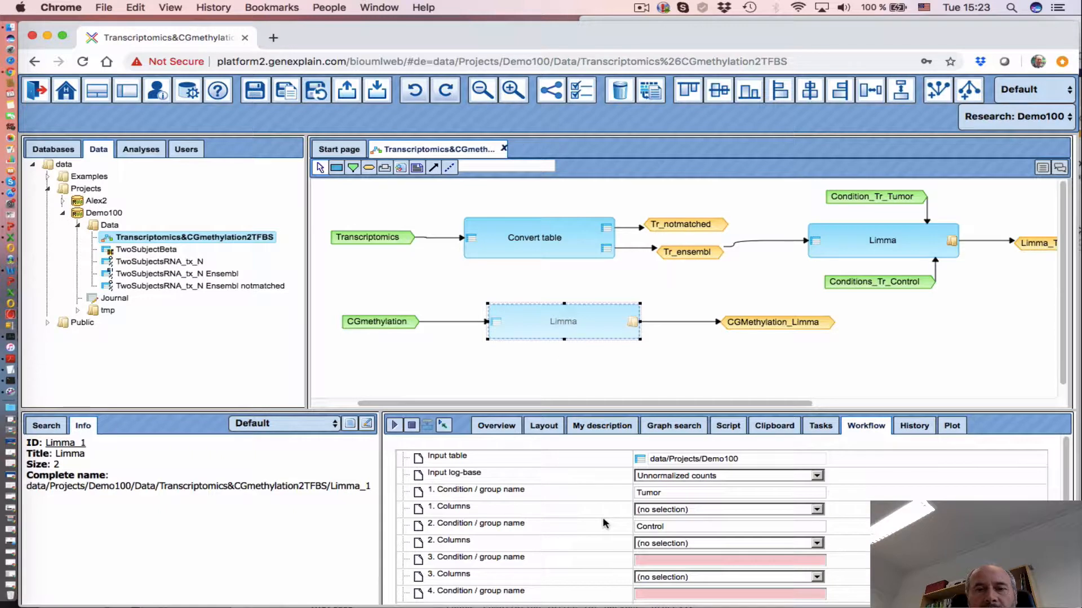
click(530, 288)
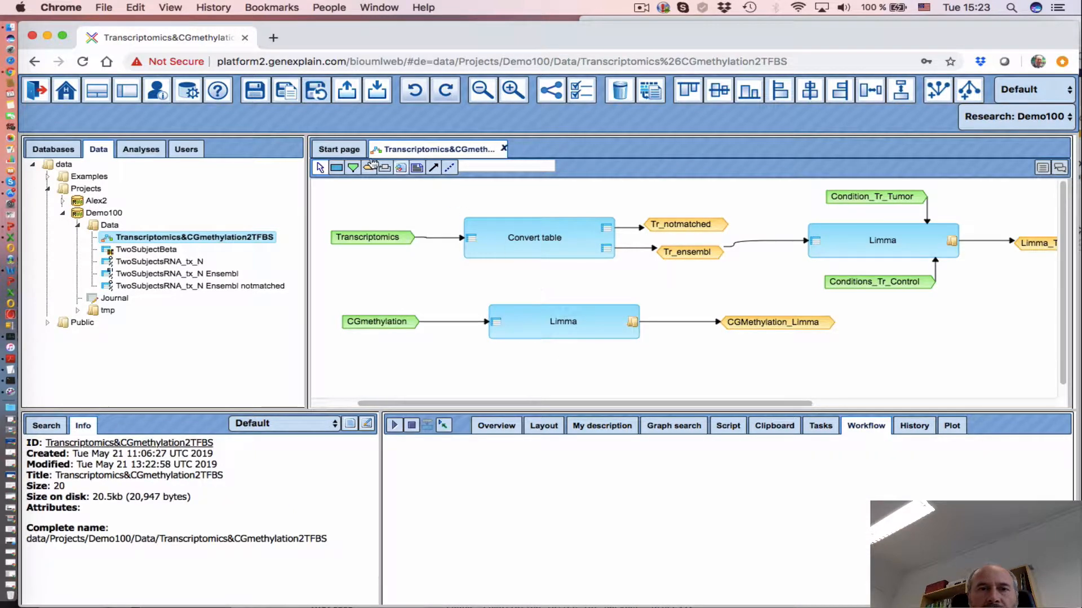
click(537, 274)
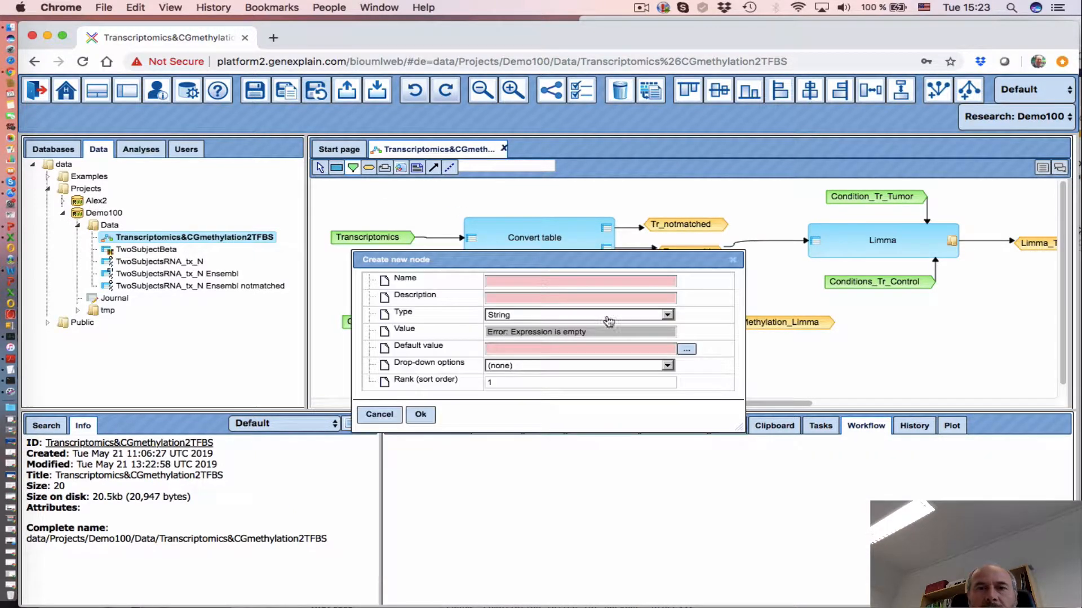
click(522, 280)
text(Conditions)
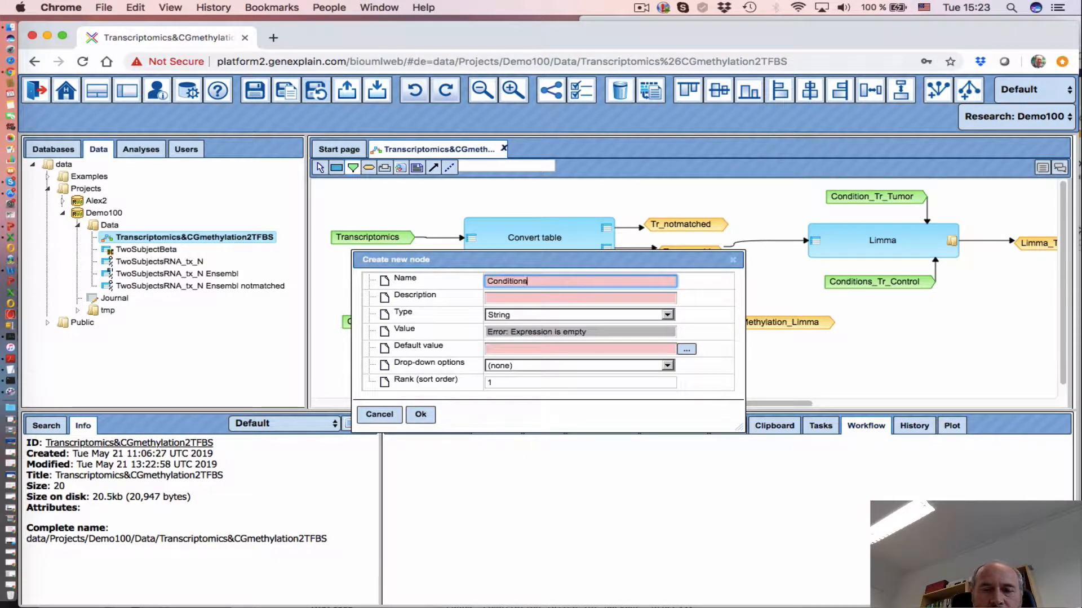
text(_CG)
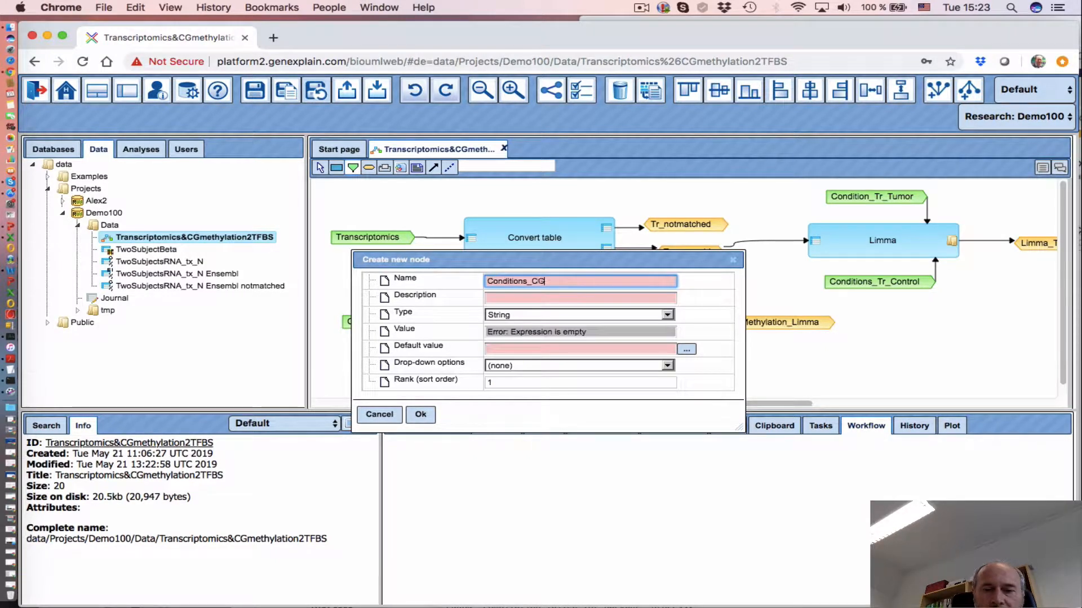
text(_Tumor)
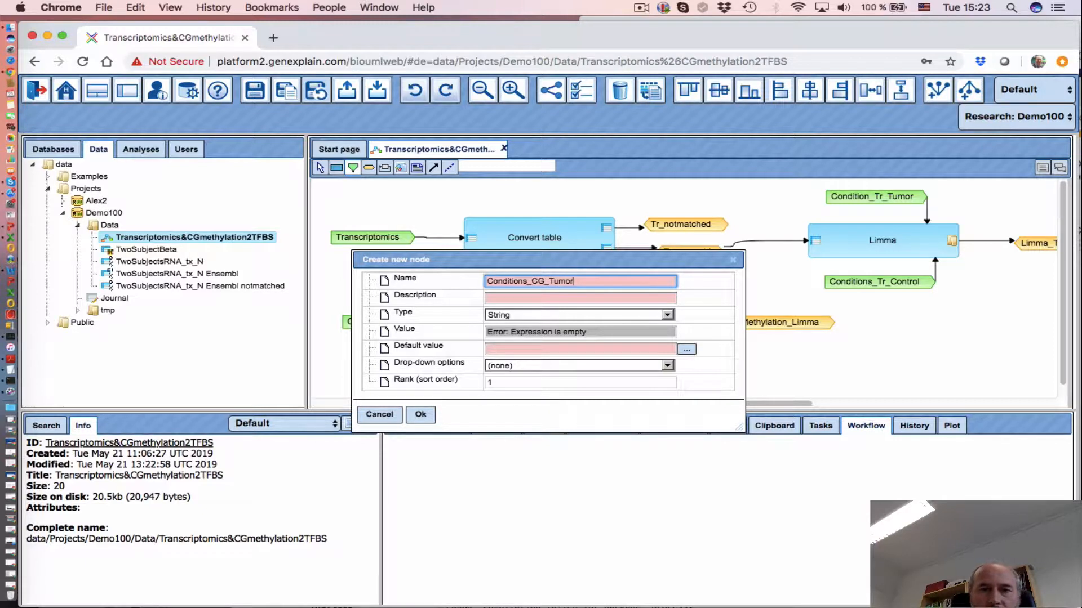
click(499, 315)
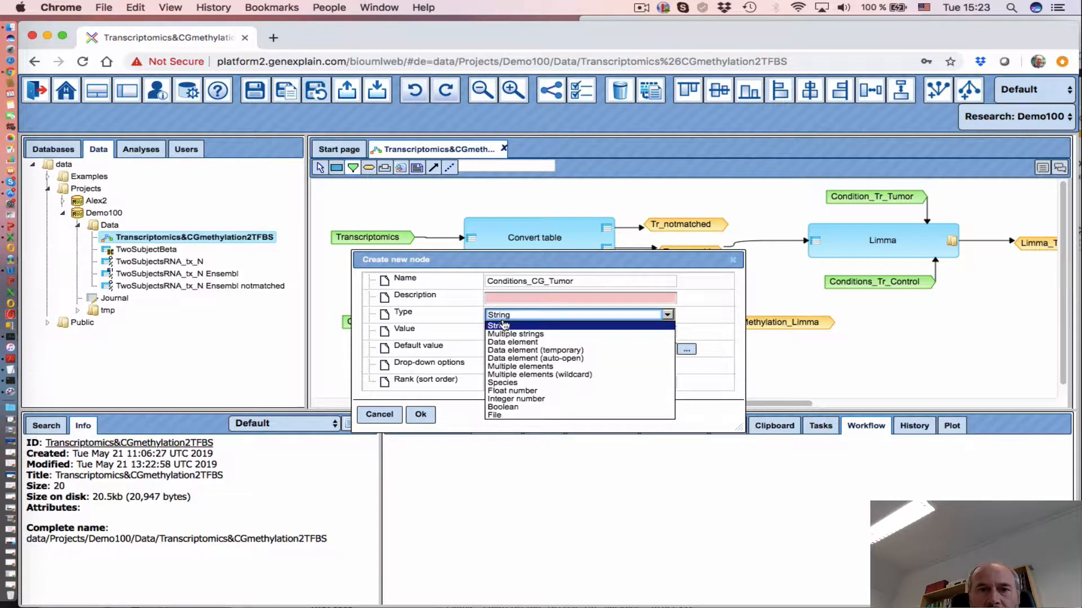
click(507, 335)
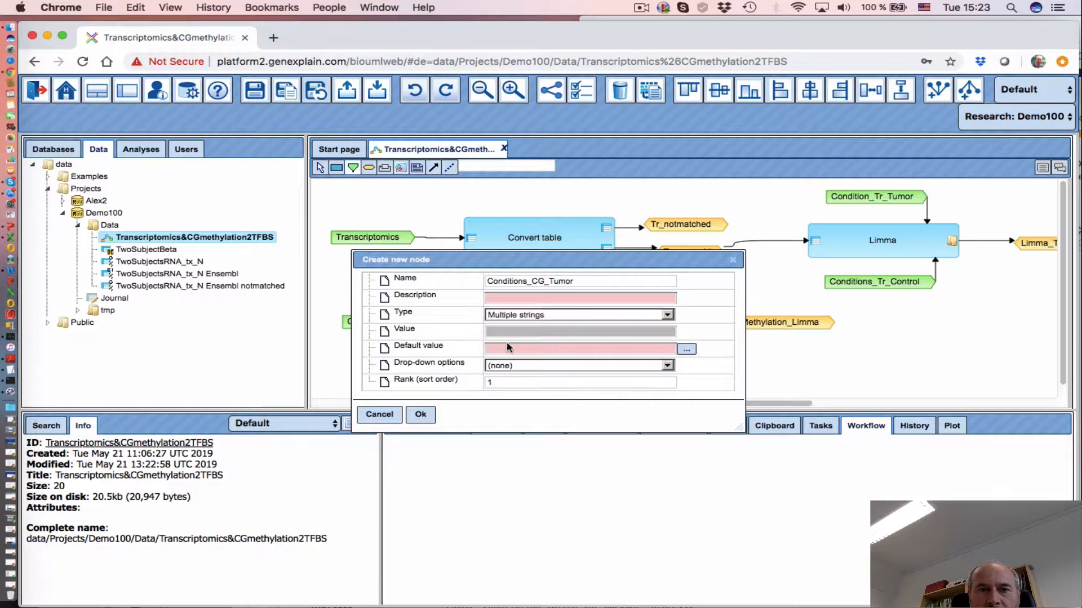
click(667, 365)
click(597, 442)
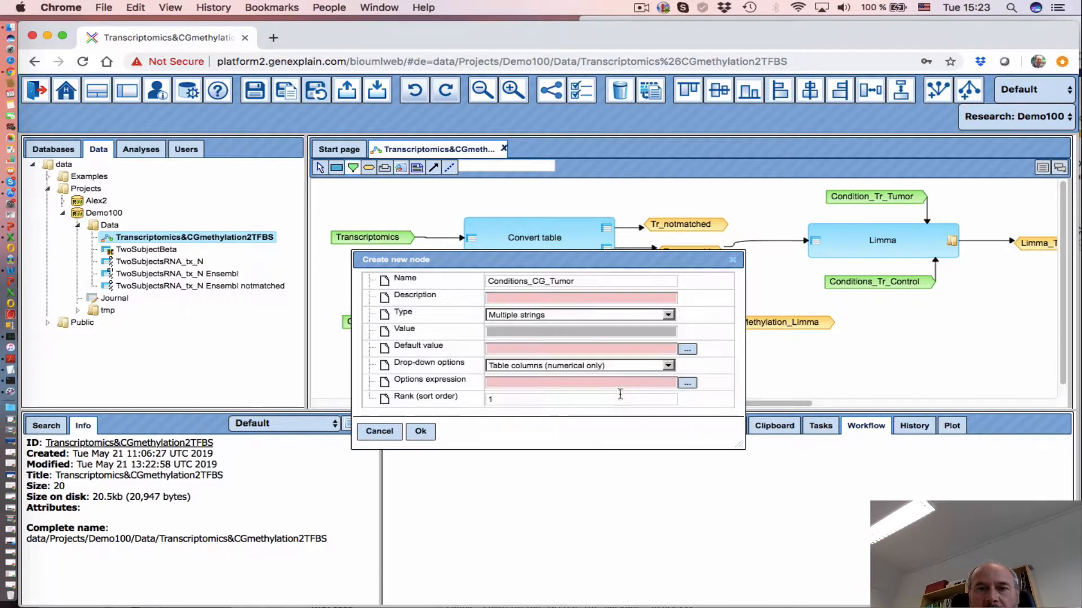
- Set the options expression to $CGmethylation$, create the Conditions_CG_Tumor node and center it above the CGmethylation Limma
click(687, 383)
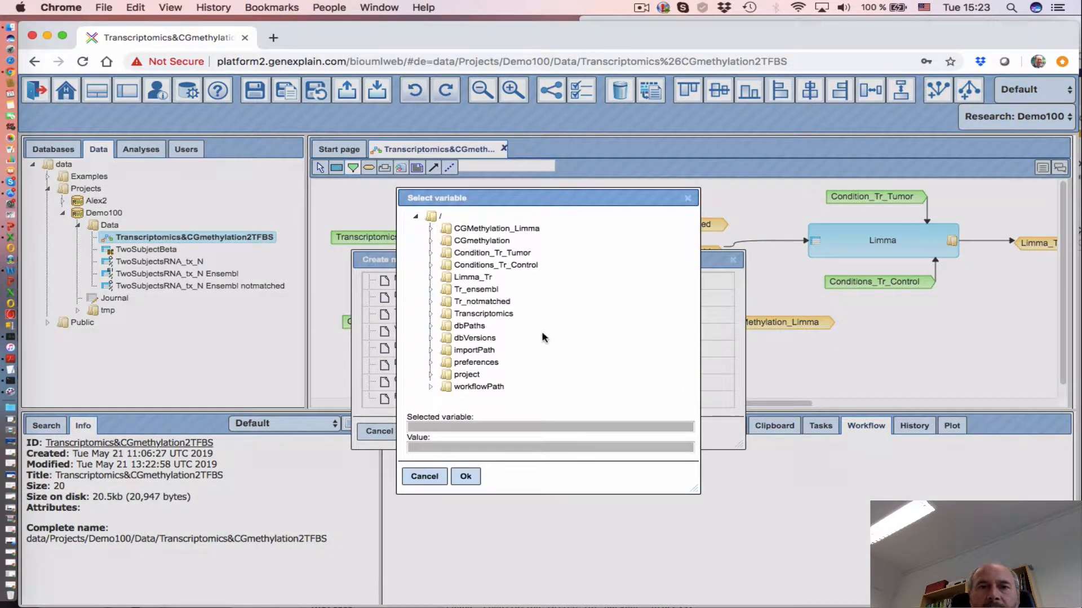
click(478, 241)
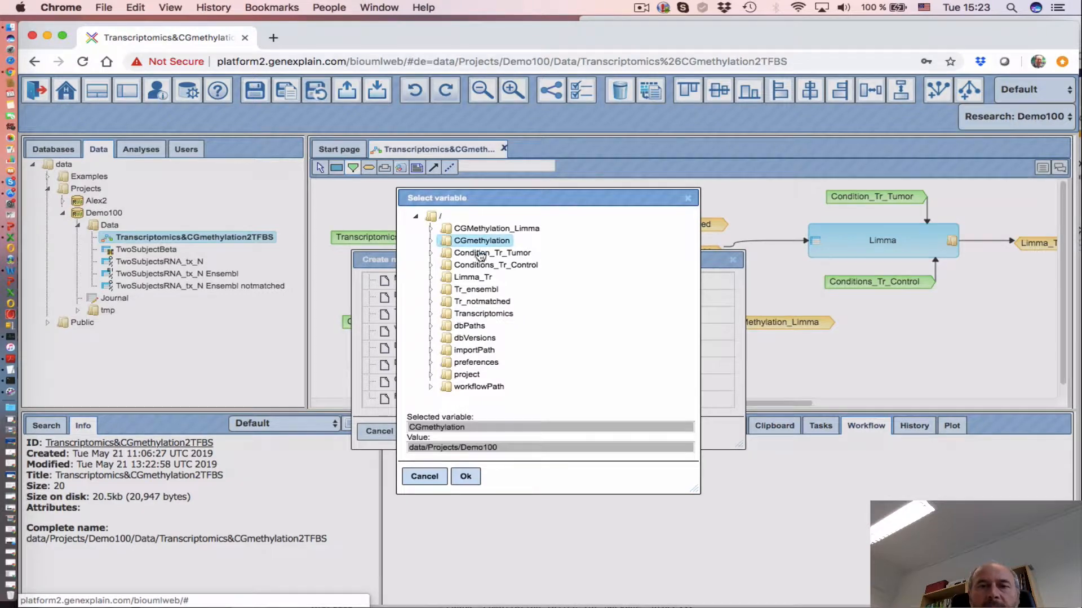
click(465, 476)
click(420, 431)
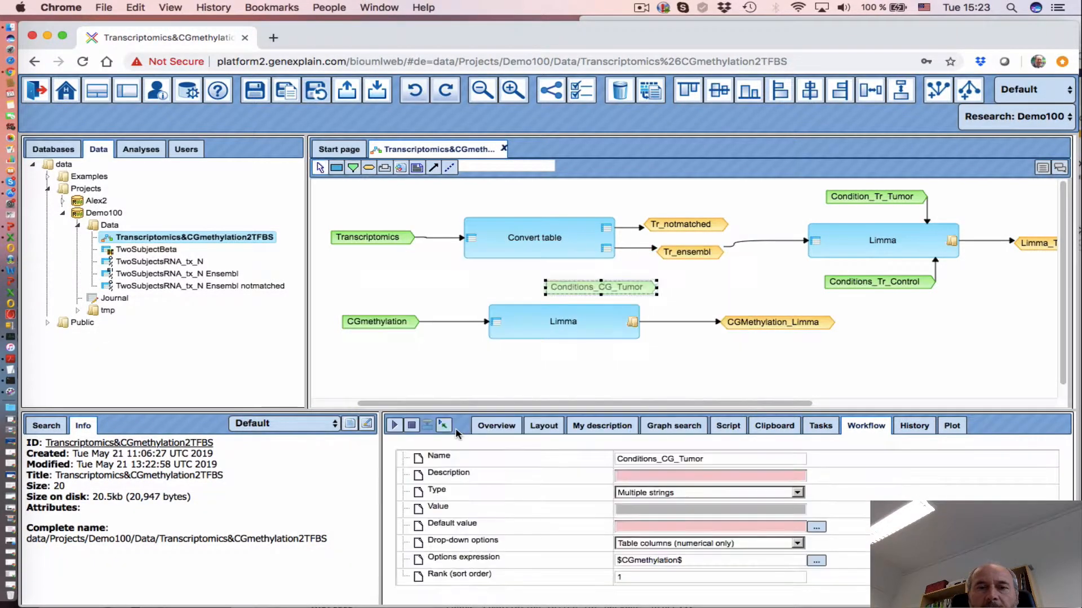
drag(578, 280, 545, 274)
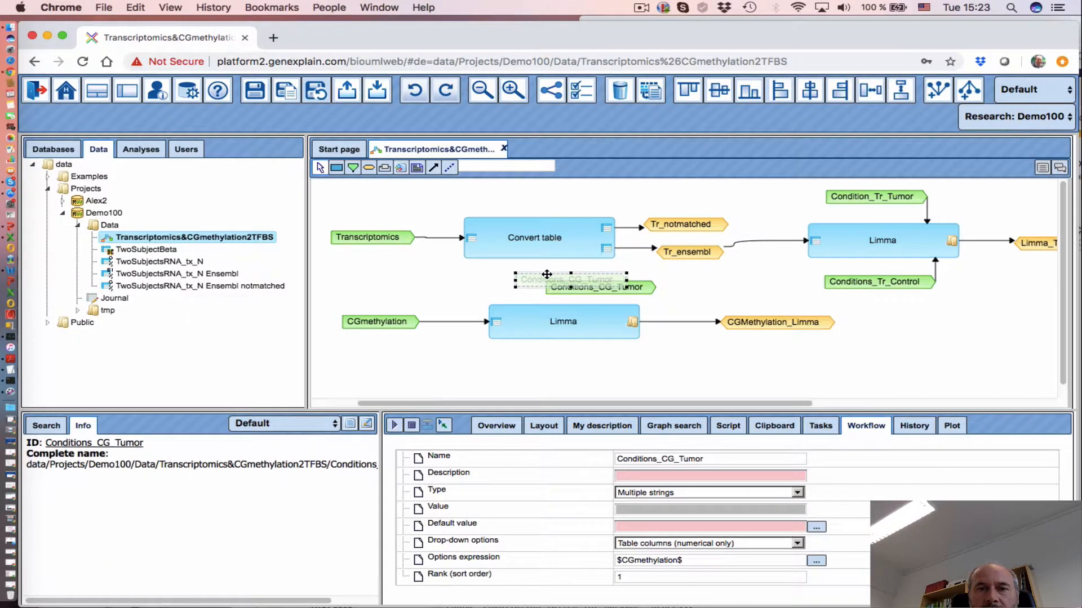
- Bind the 1. Columns parameter of the CGmethylation Limma to the Conditions_CG_Tumor node
click(550, 335)
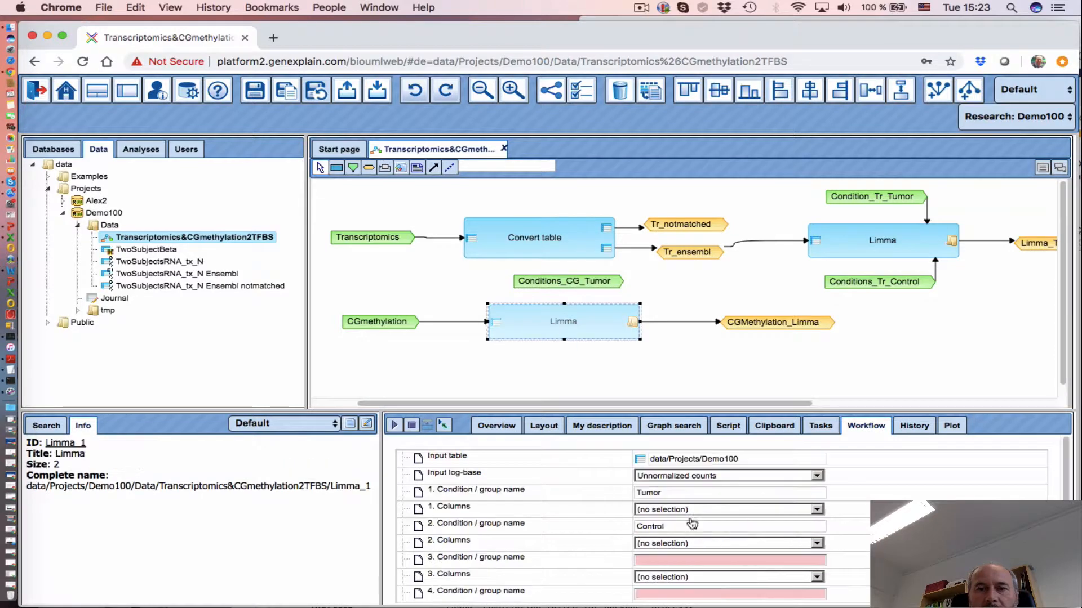
click(583, 508)
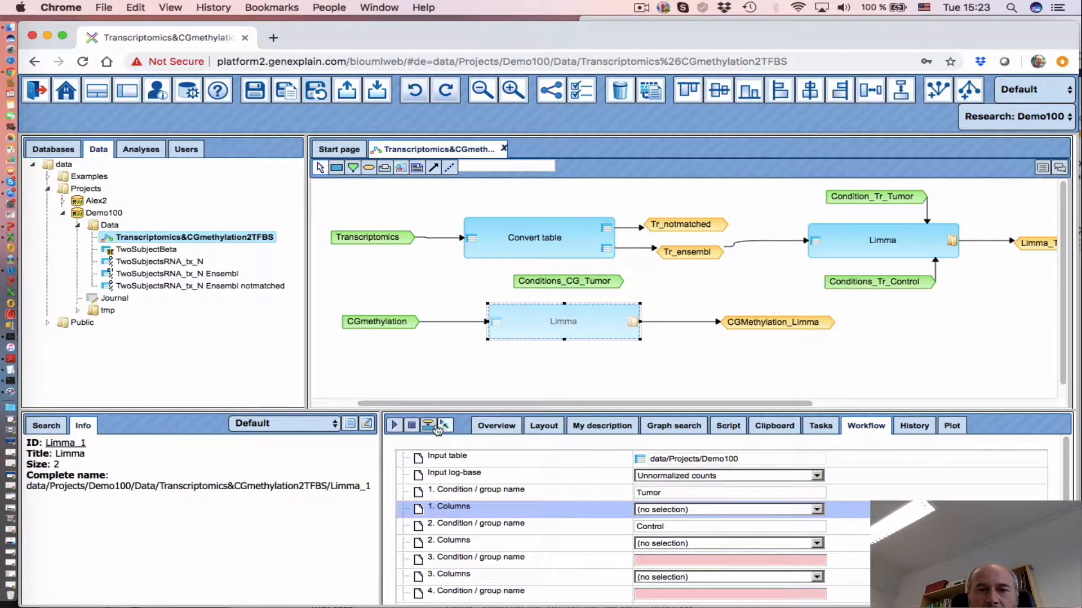
click(569, 290)
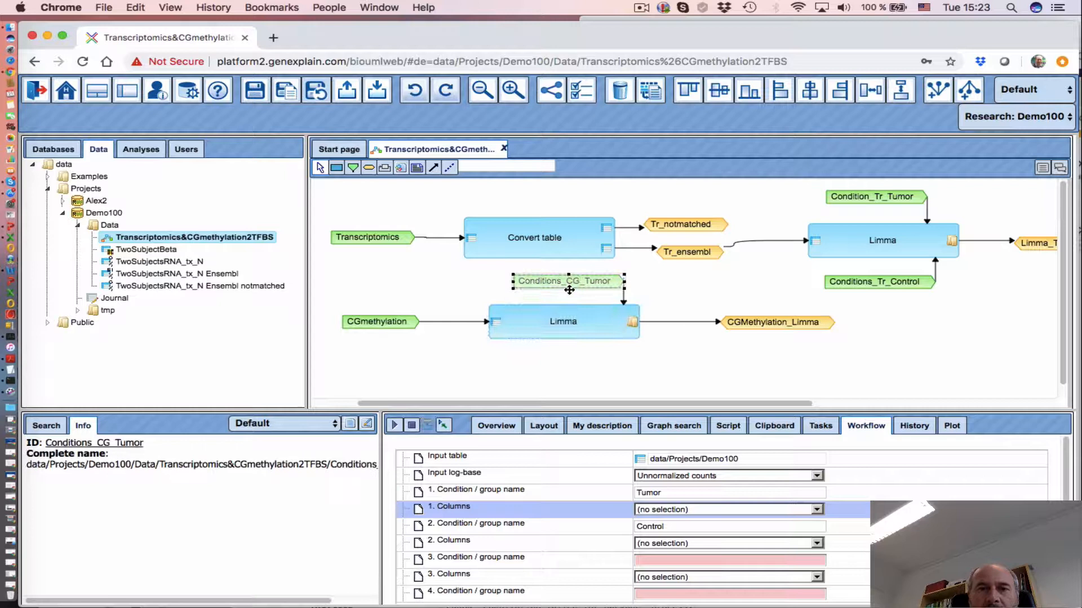
- Start a parameter node below the CGmethylation Limma named Conditions_CG_Control, with type Multiple strings and drop-down options Table columns (numerical only)
click(545, 361)
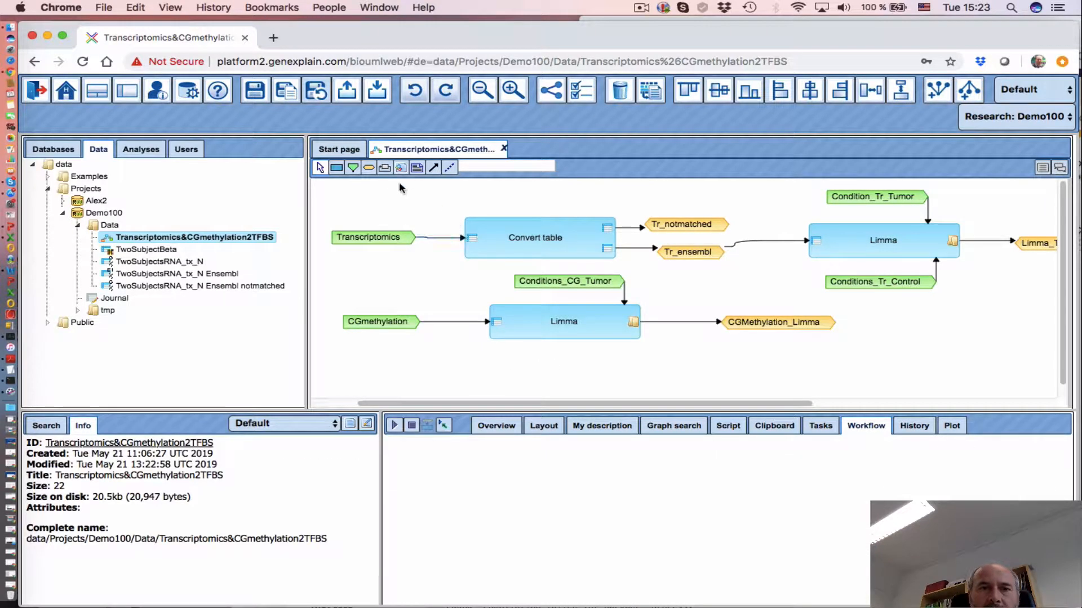
click(354, 168)
click(531, 351)
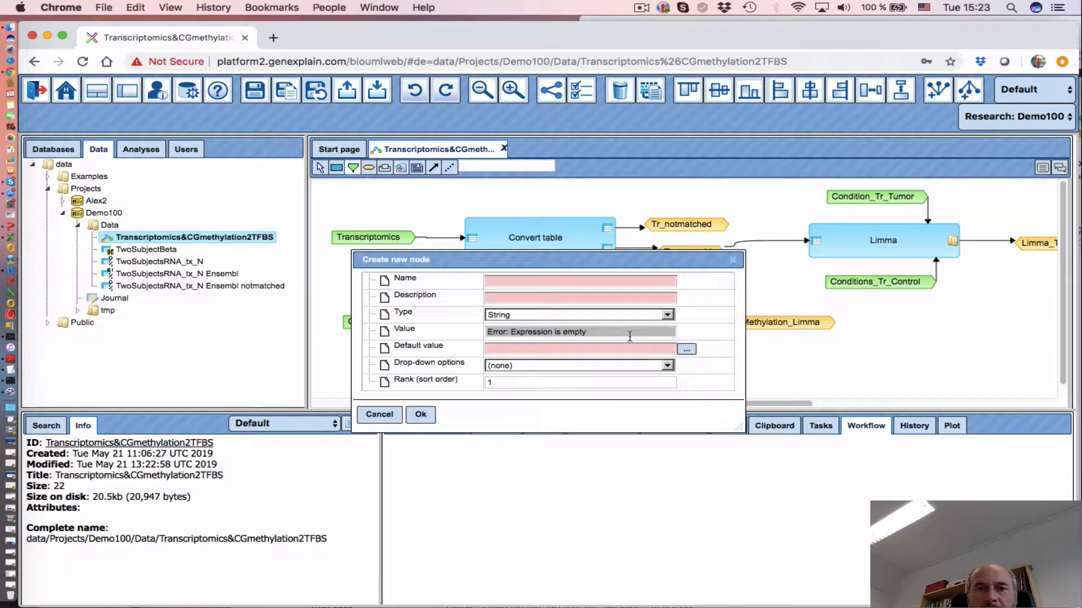
click(519, 280)
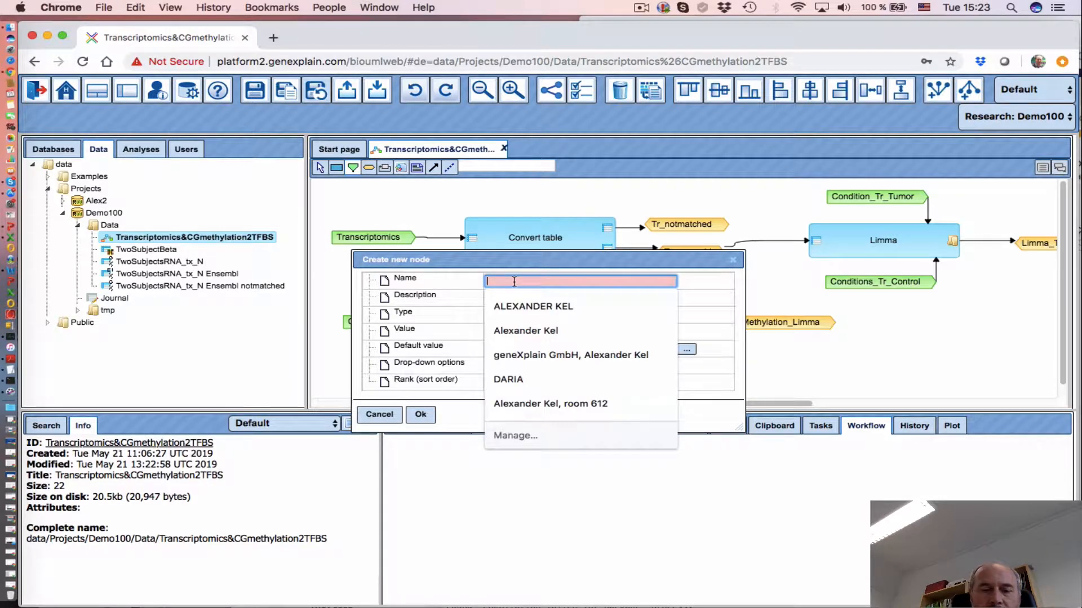
text(Conditions_CG_Control)
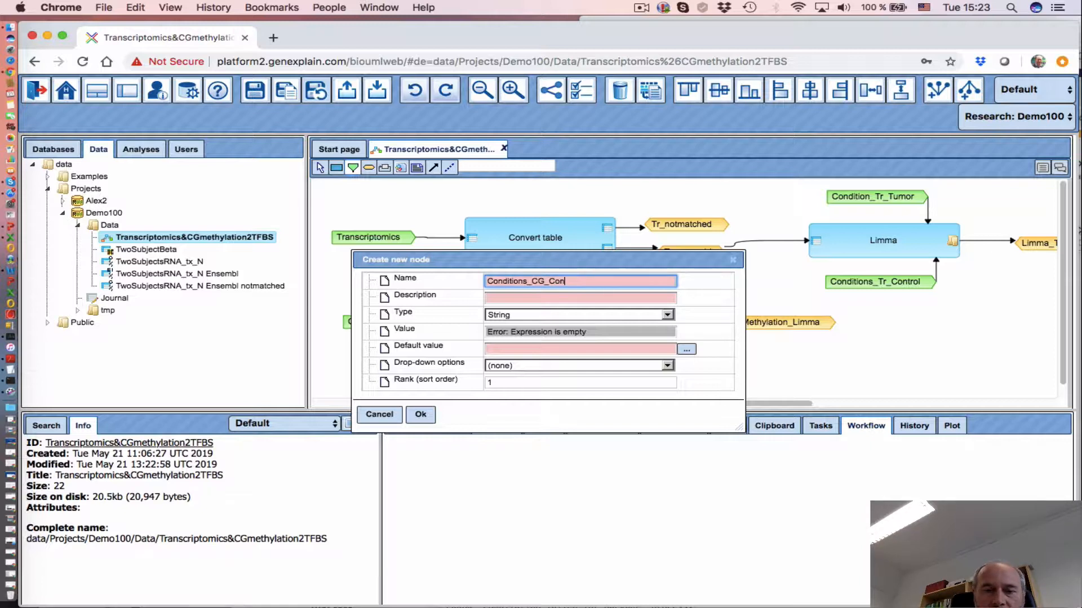
click(576, 317)
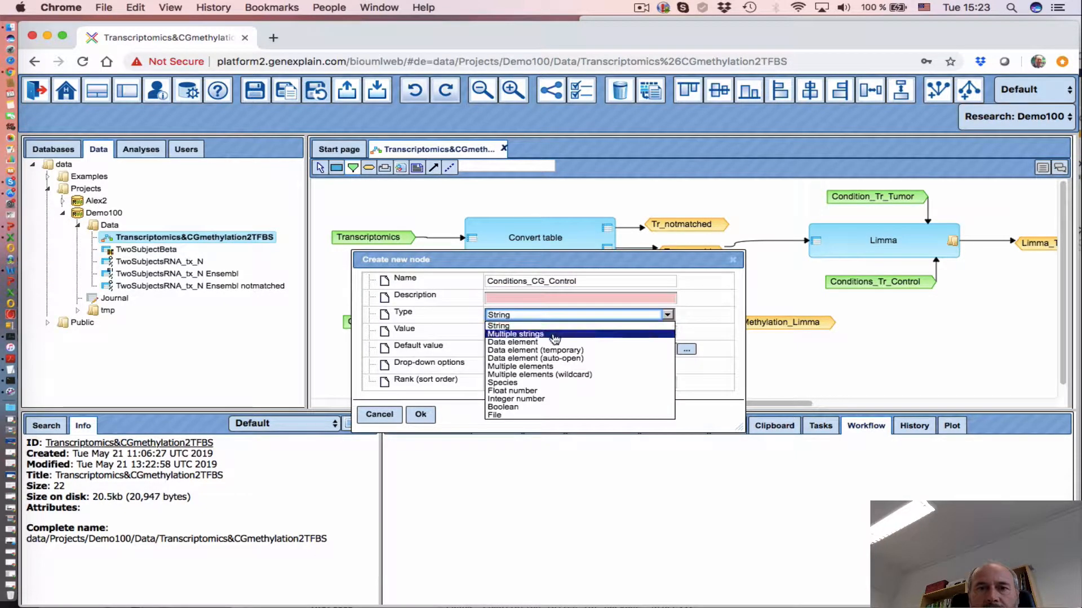
click(557, 335)
click(663, 366)
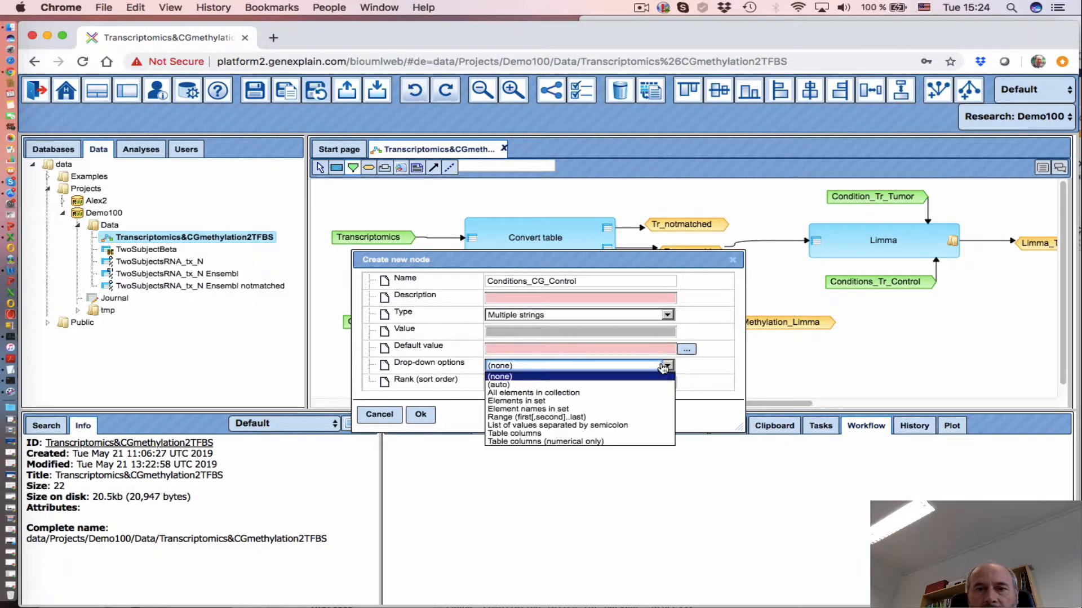
click(592, 442)
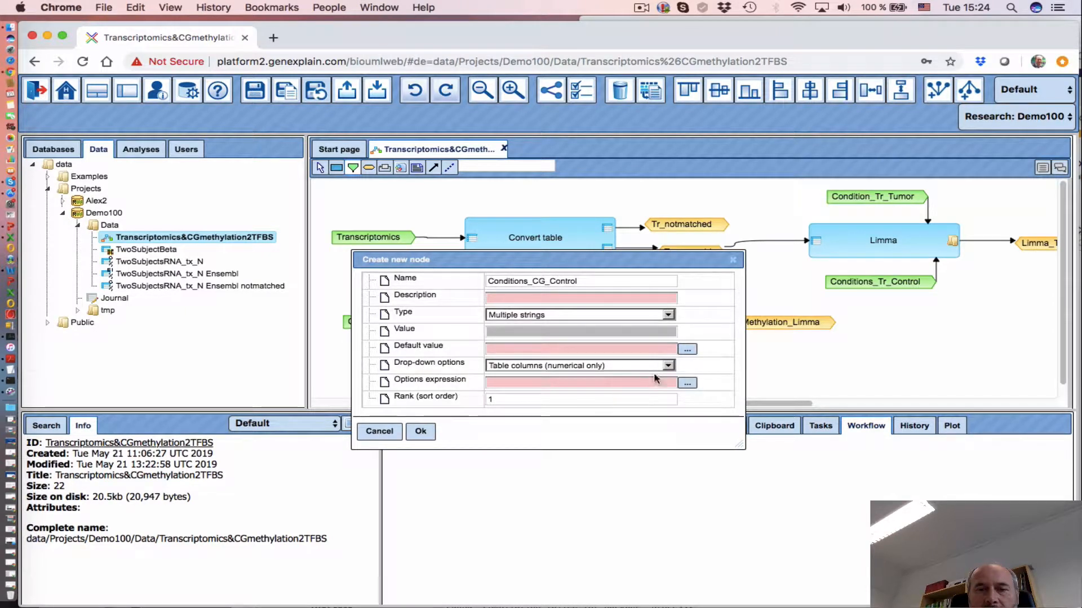
- Set the options expression to $CGmethylation$, create the Conditions_CG_Control node and center it below the CGmethylation Limma
click(686, 384)
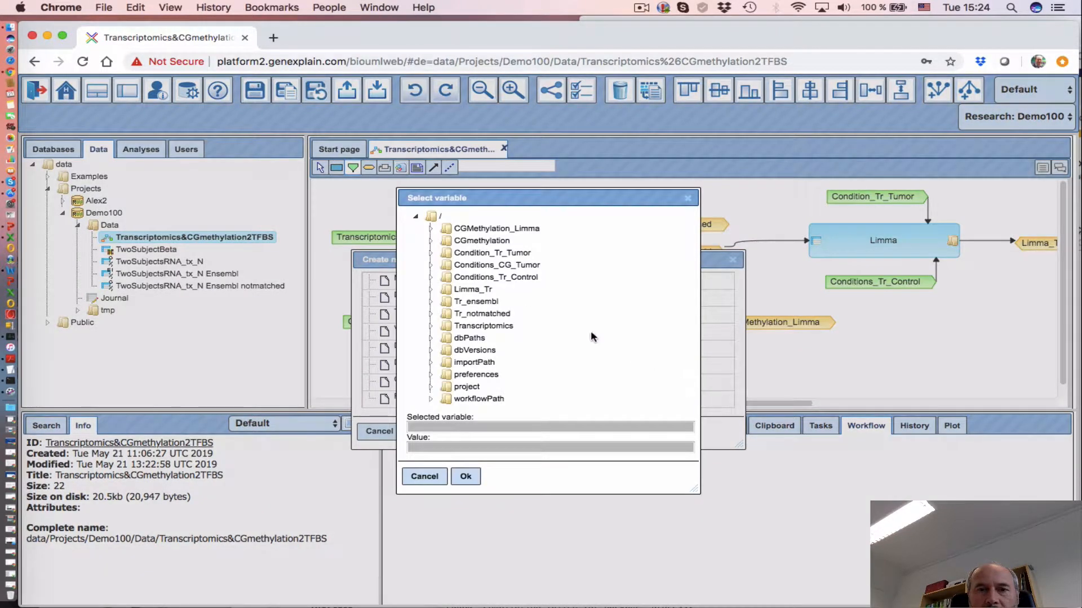
click(480, 242)
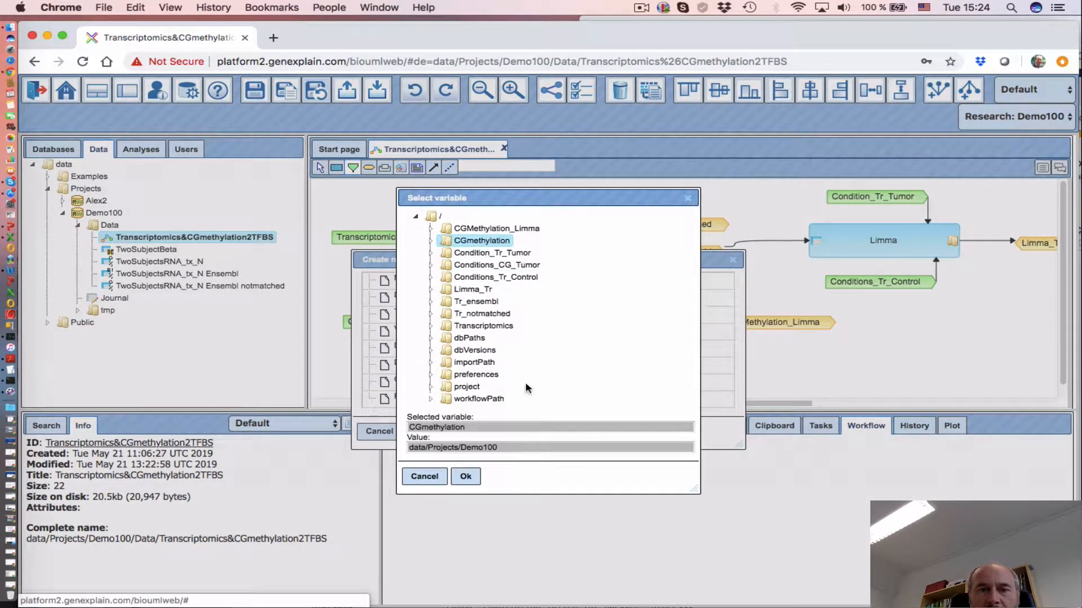
click(468, 476)
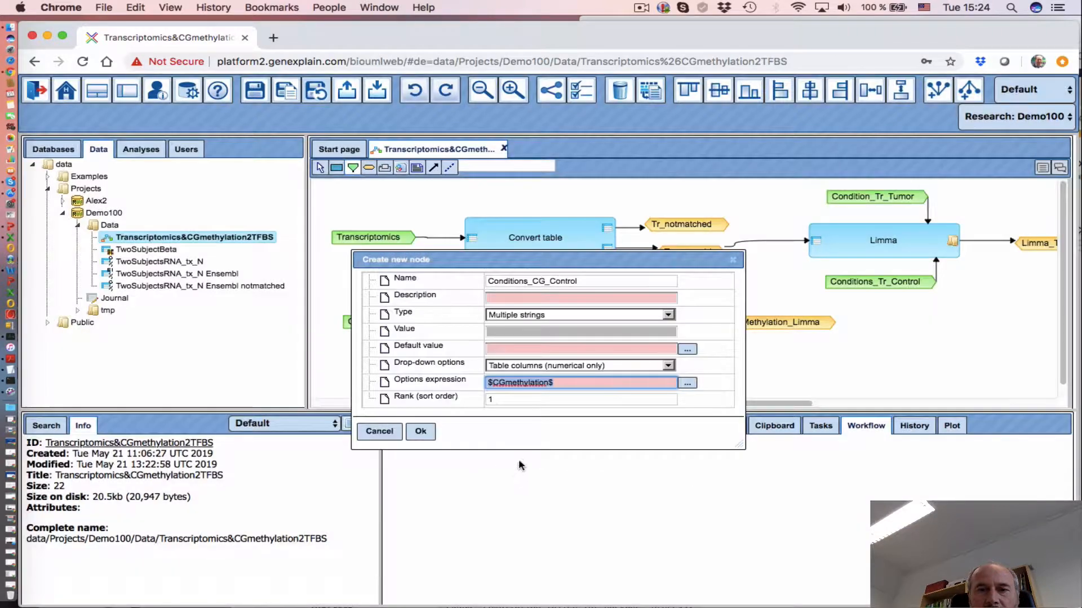
click(420, 431)
drag(592, 363, 571, 362)
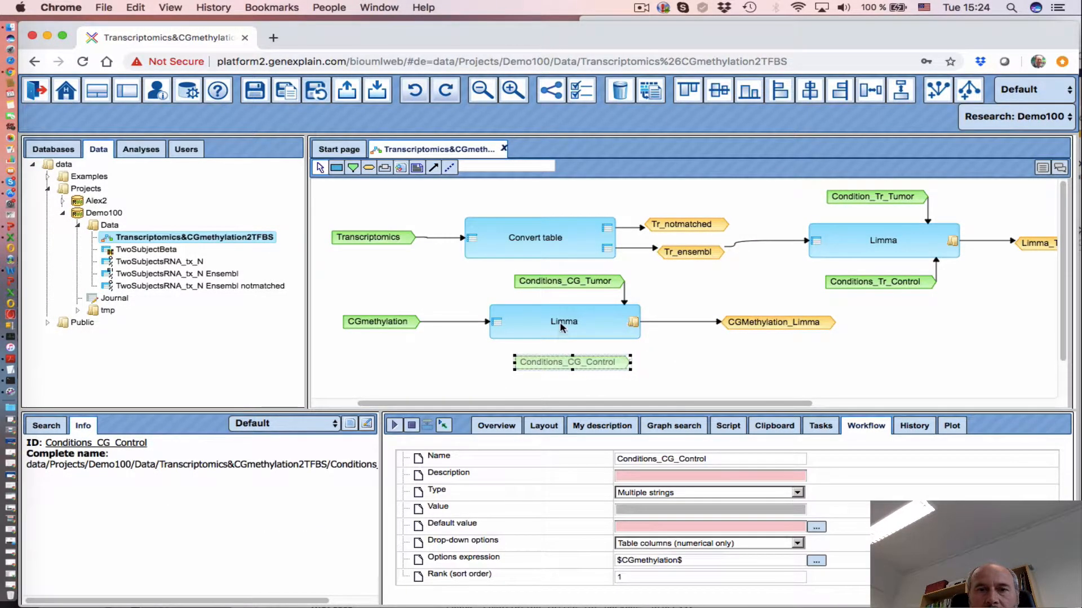
- Bind the 2. Columns parameter of the CGmethylation Limma to the Conditions_CG_Control node
click(580, 330)
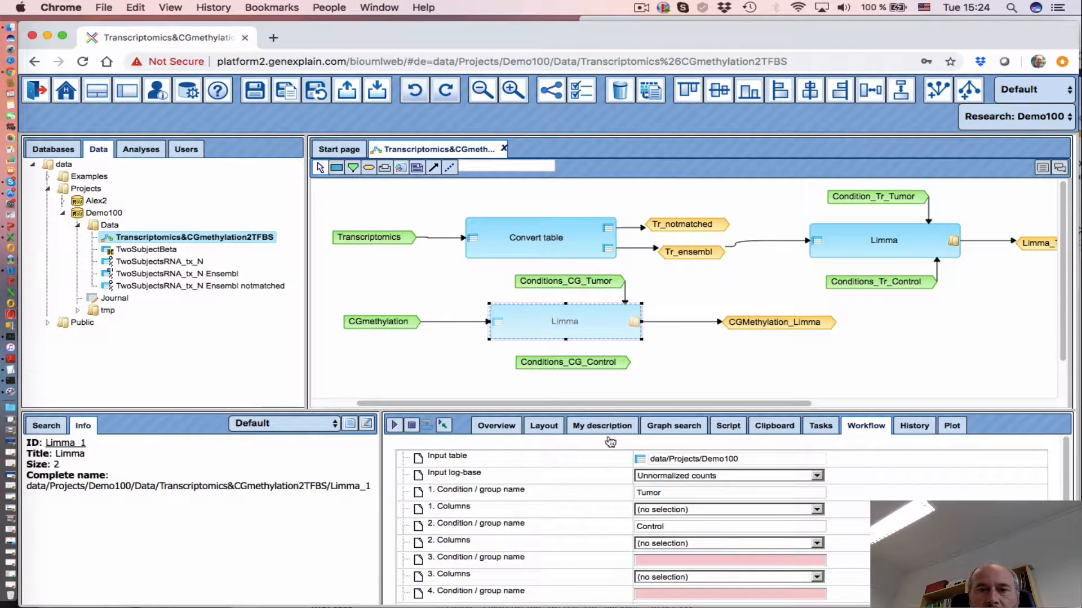
click(575, 544)
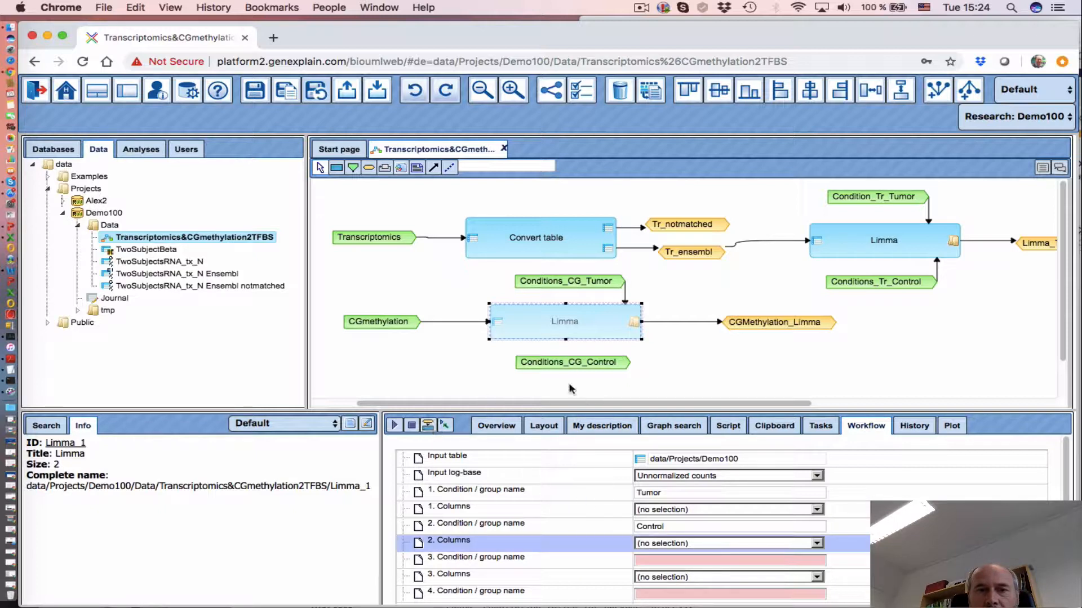
click(572, 365)
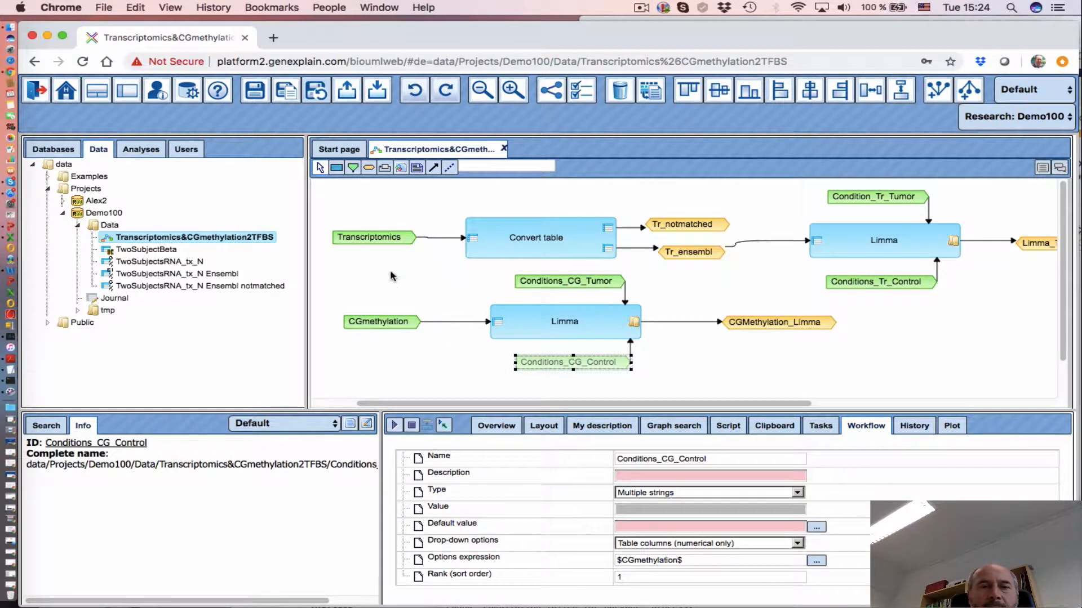
- Save the workflow, enlarge the diagram and properties areas, and open the workflow's run form
click(254, 92)
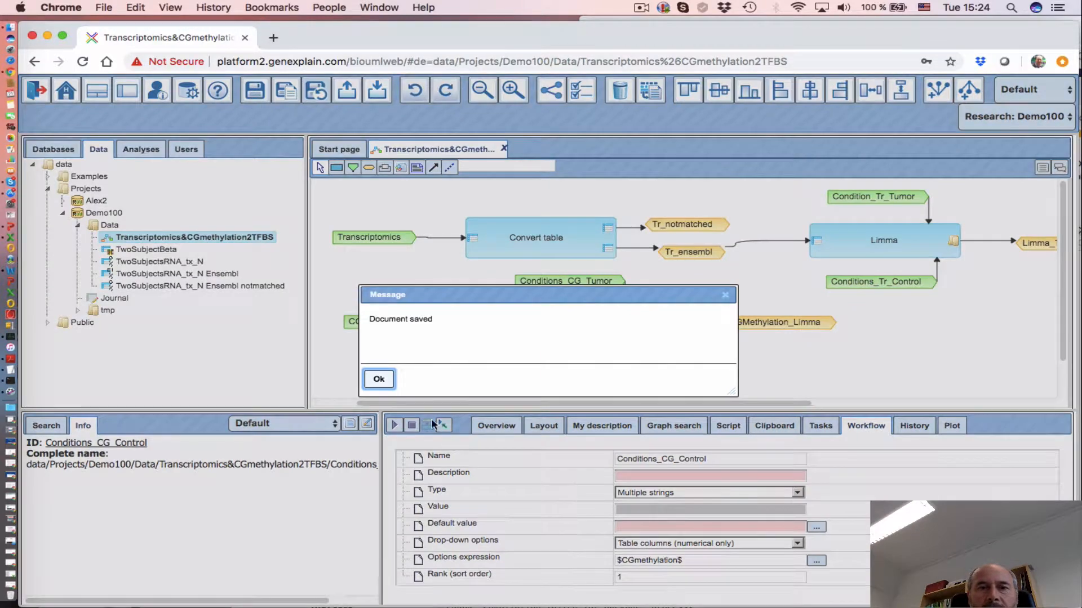
click(377, 383)
drag(413, 404, 432, 438)
drag(380, 482, 297, 483)
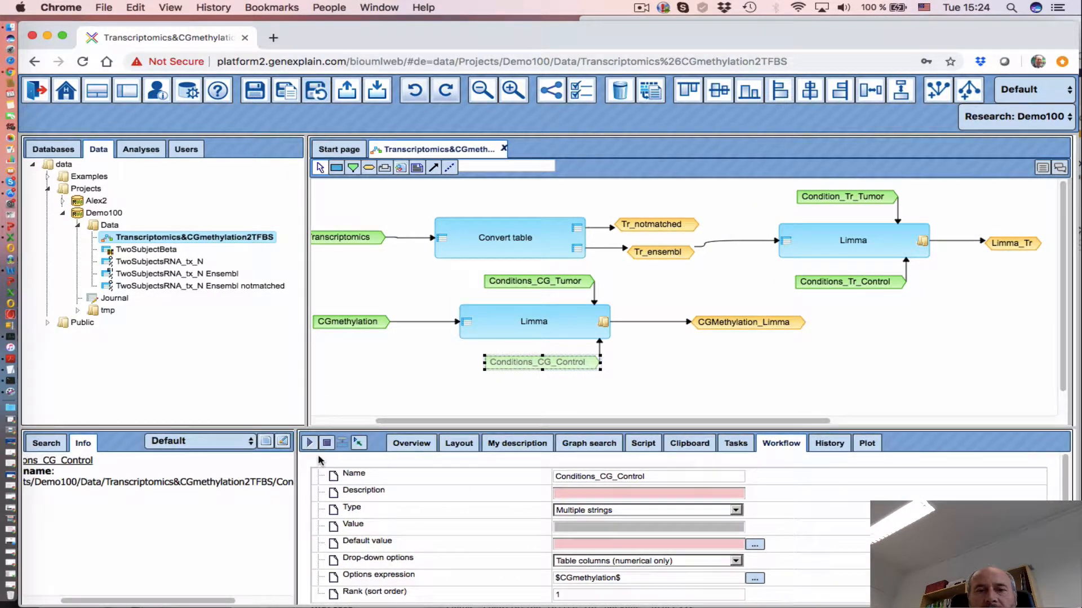
click(359, 445)
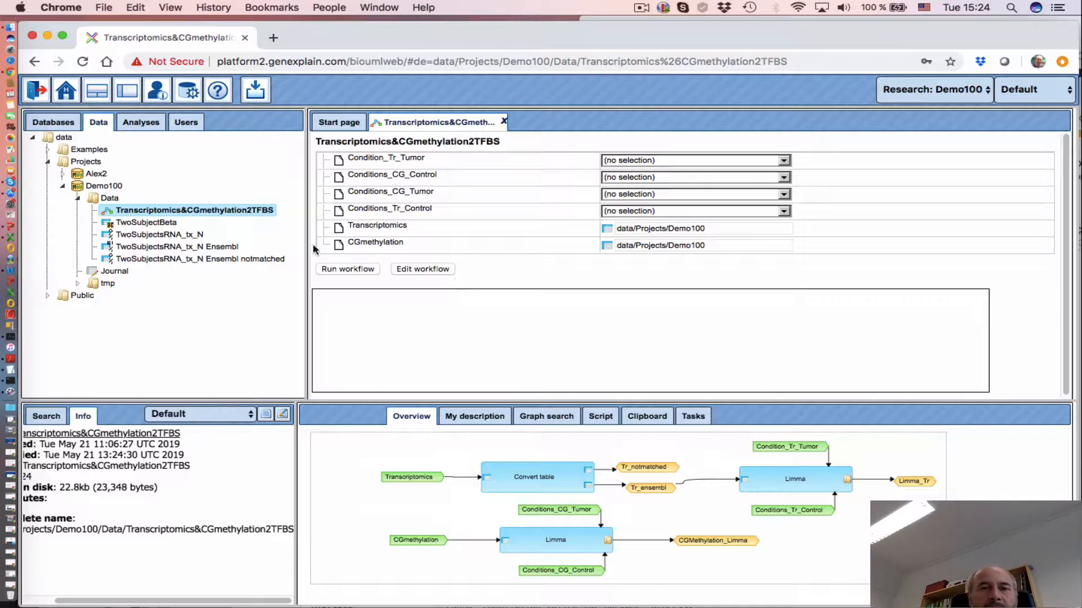
- Assign TwoSubjectsRNA_tx_N as the Transcriptomics input and TwoSubjectBeta as the CGmethylation input in the run form
drag(200, 235, 697, 239)
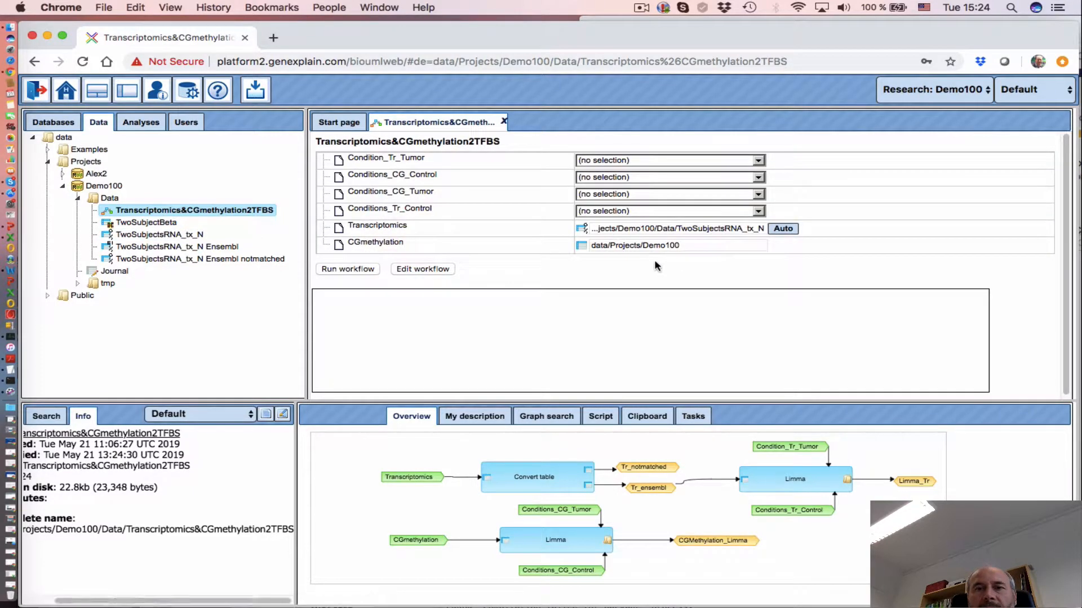
click(607, 213)
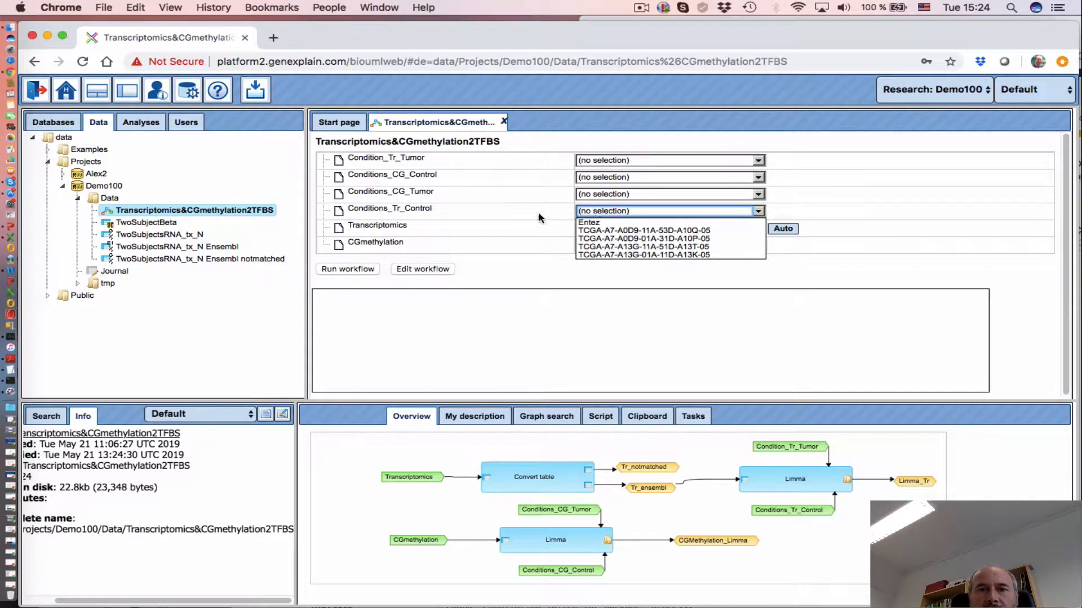
click(169, 223)
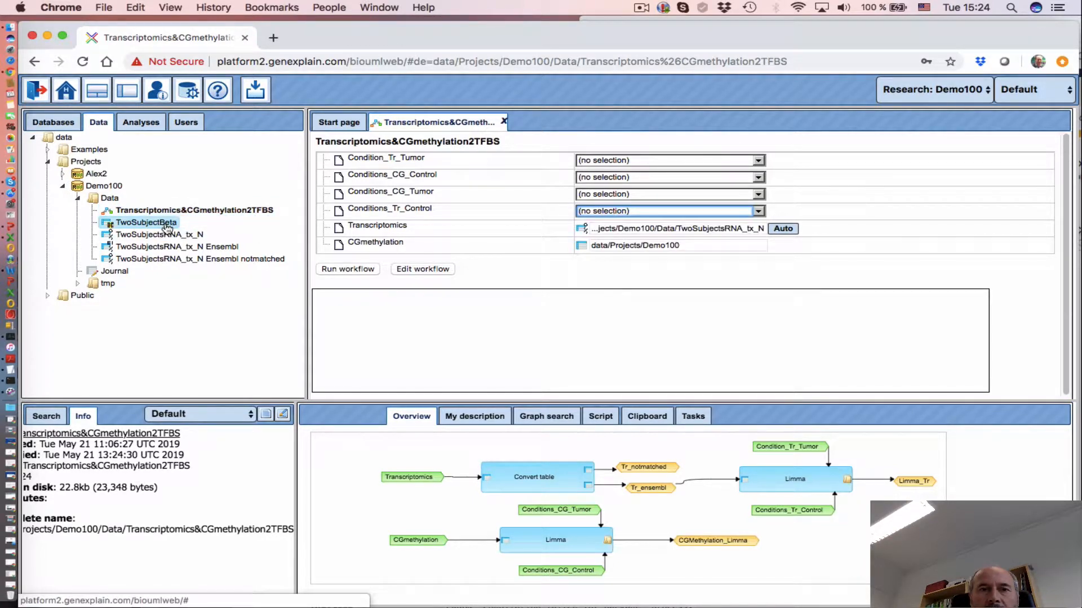
drag(196, 229, 681, 255)
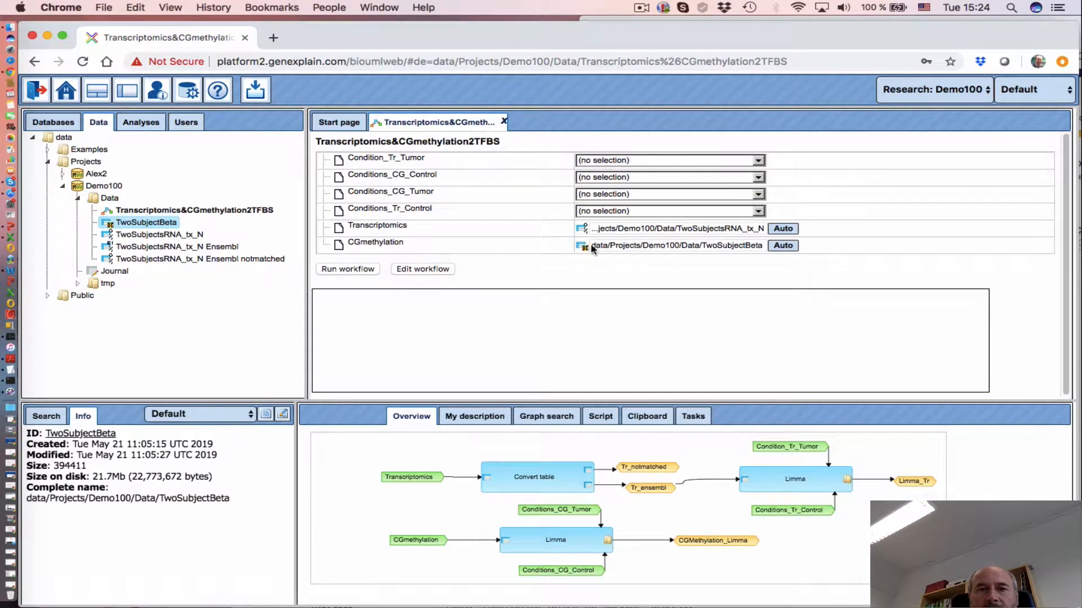
- Select the columns TCGA-A7-A0D9-11A-53D-A10Q-05 and TCGA-A7-A13G-11A-51D-A13T-05 for Conditions_Tr_Control
click(635, 214)
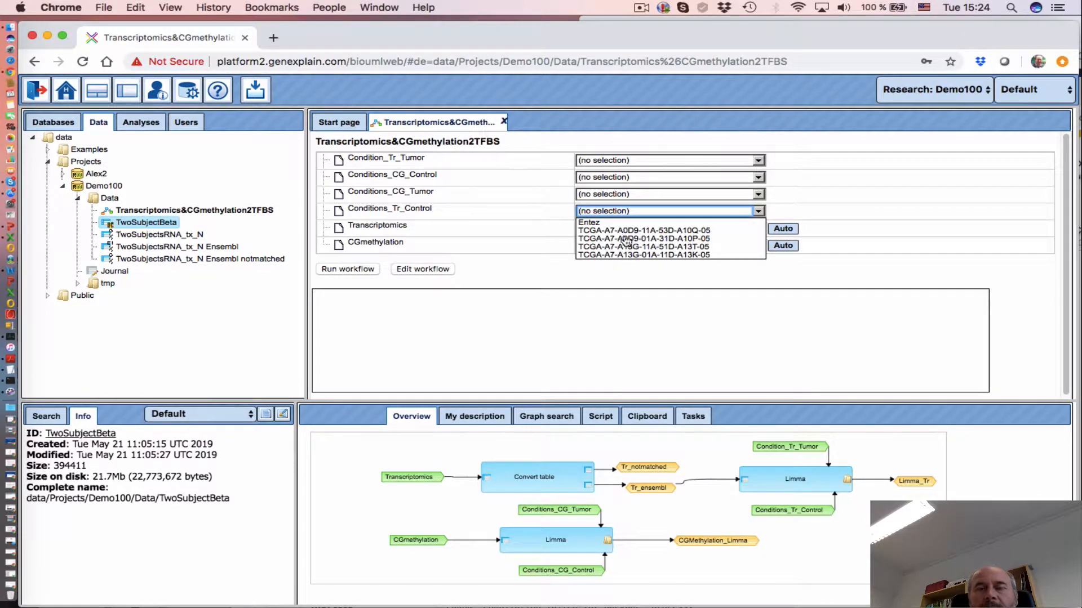
click(623, 232)
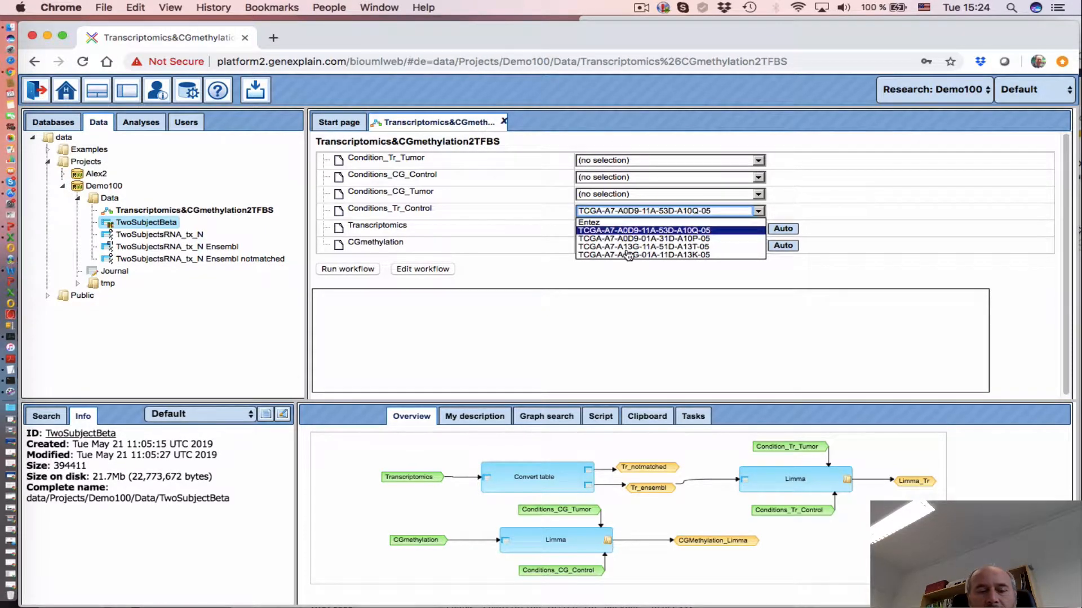
super+click(629, 247)
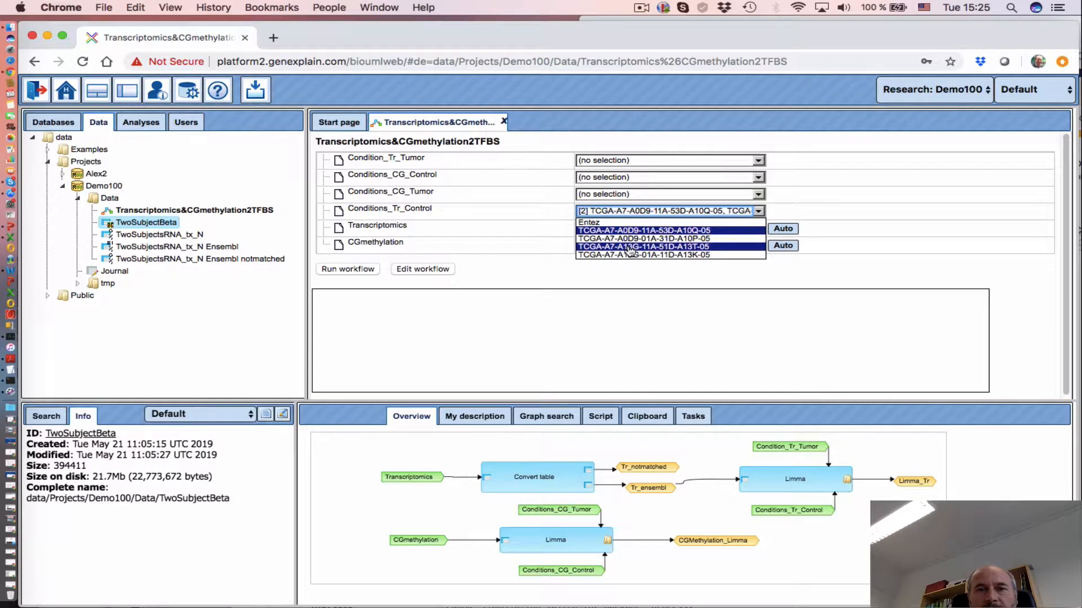
click(544, 229)
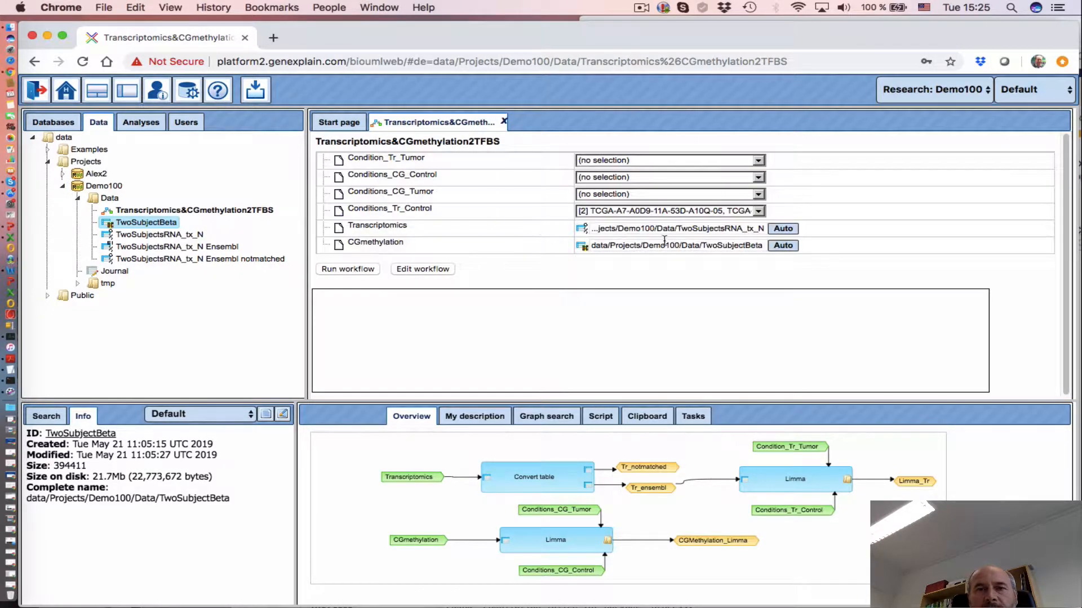
click(622, 218)
click(539, 227)
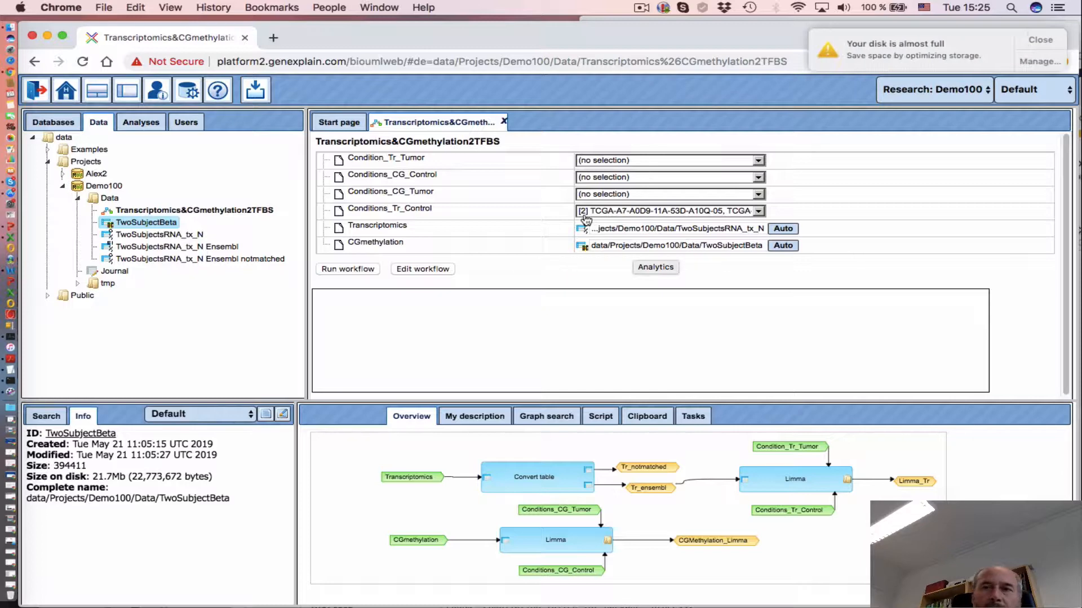
- Return to editing the workflow, enlarge the properties area and set the CGmethylation node's rank (sort order) to 4
click(440, 274)
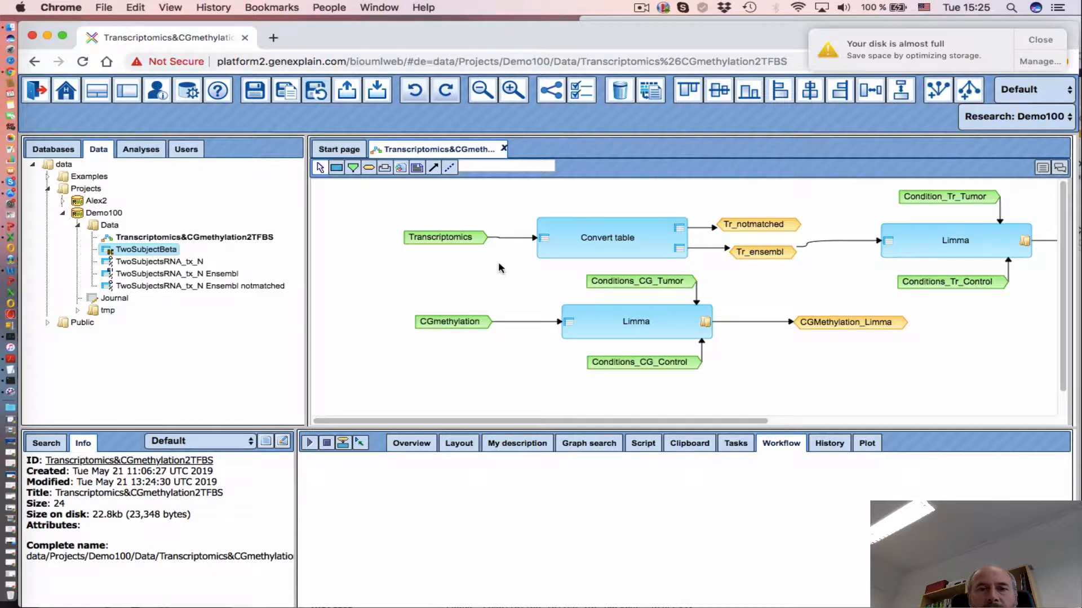
click(453, 242)
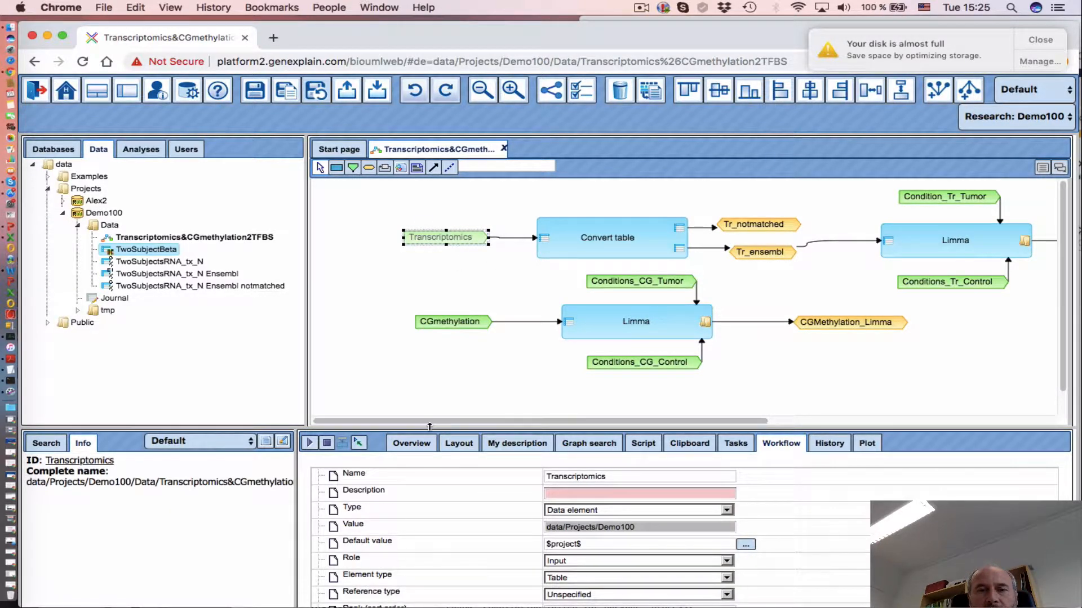
drag(432, 428, 434, 365)
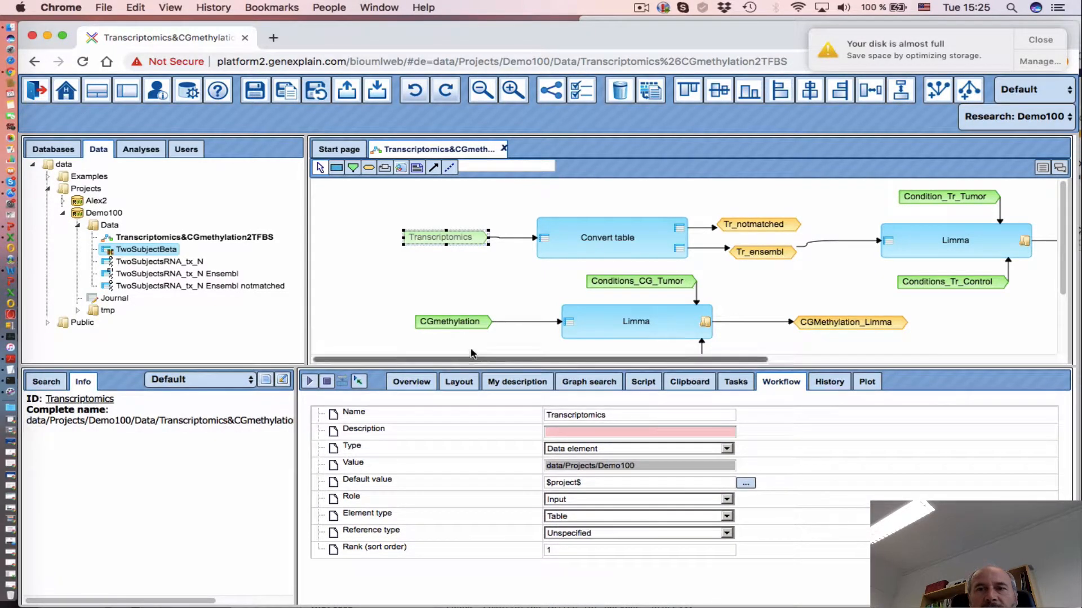
click(455, 326)
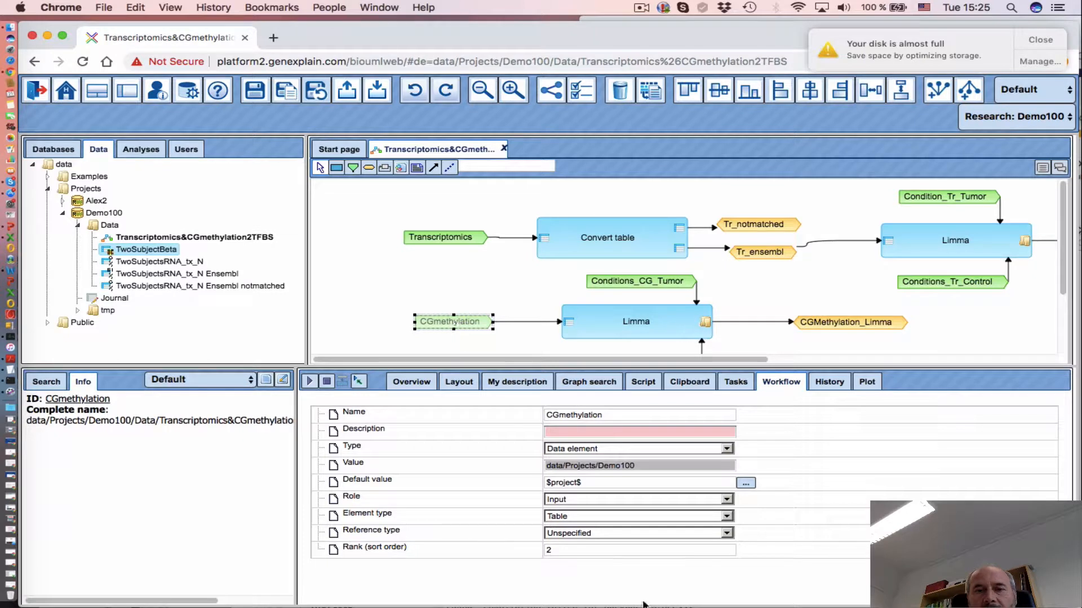
click(572, 554)
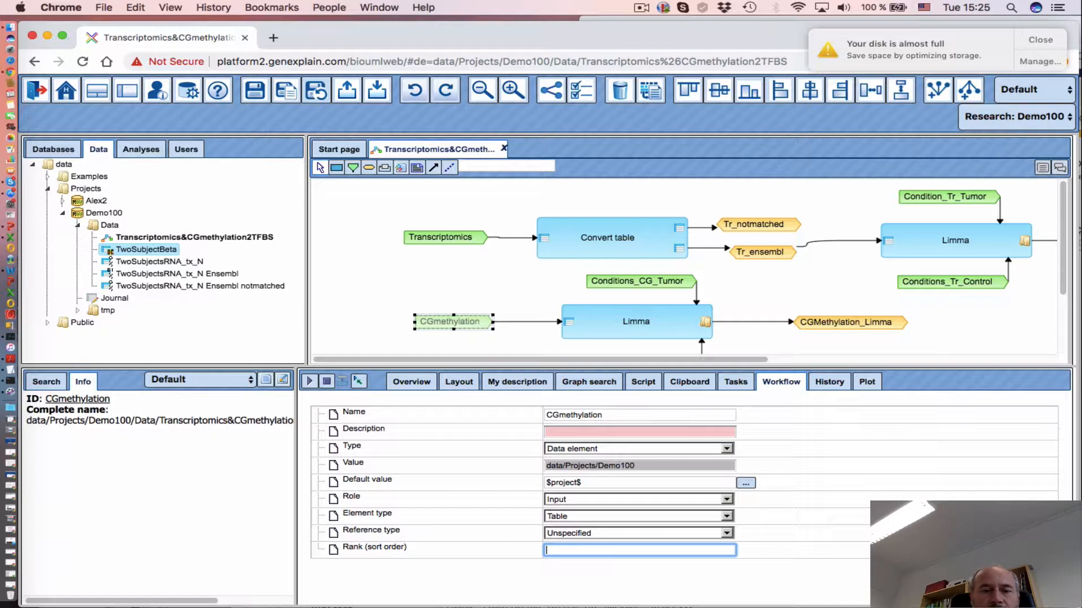
click(551, 583)
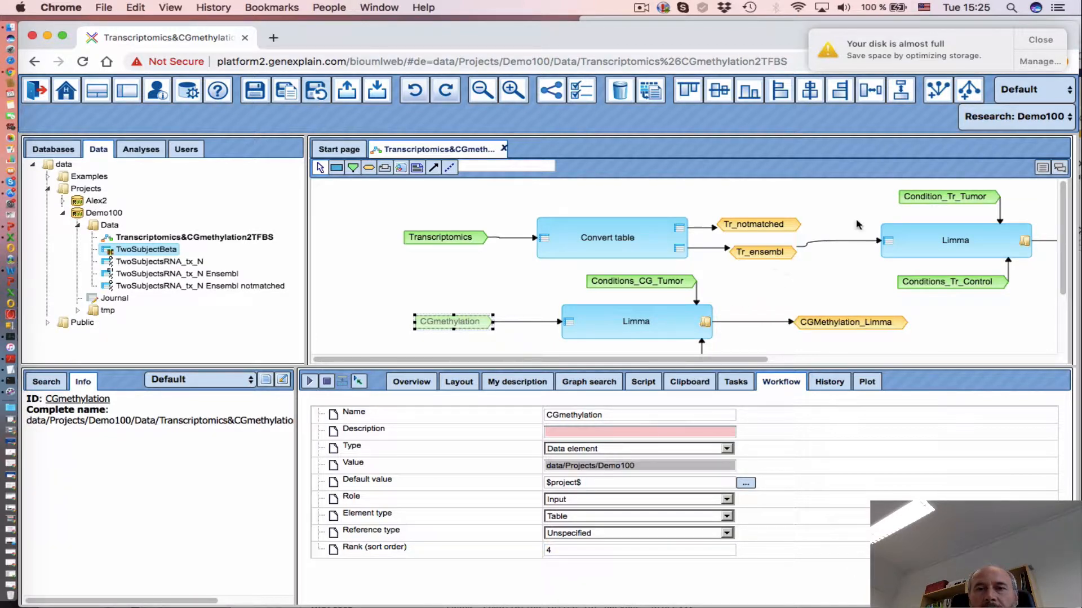
- Set the rank (sort order) of the Condition_Tr_Tumor node to 2
click(932, 197)
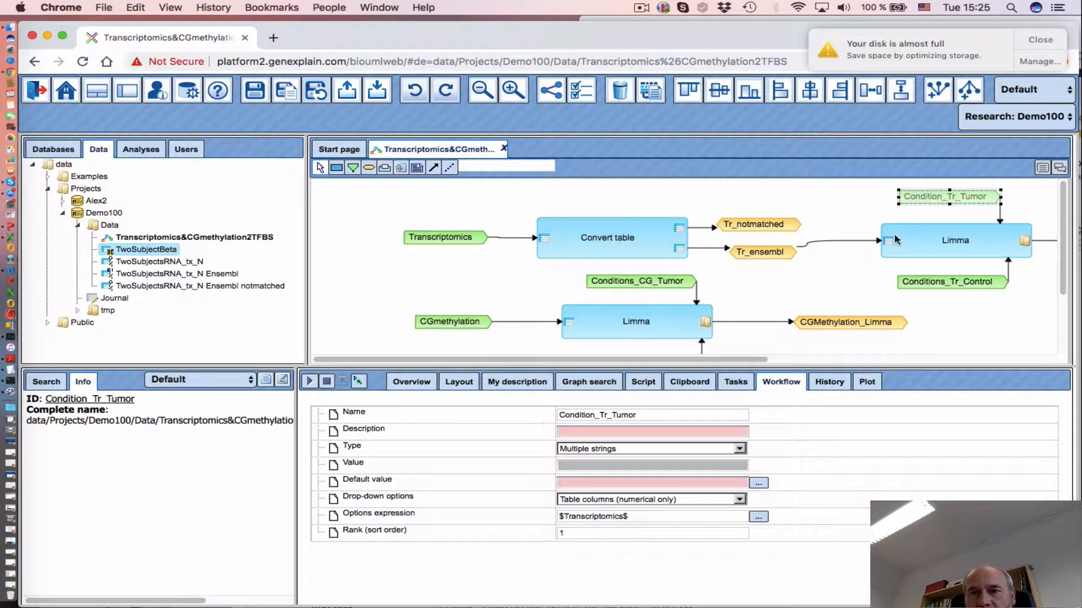
click(567, 532)
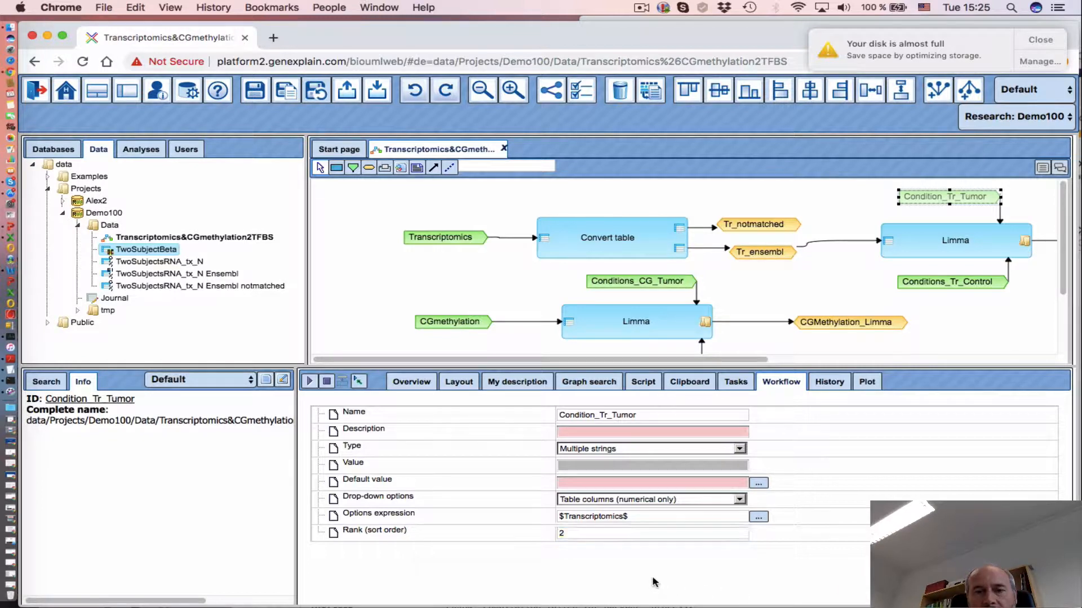
key(Return)
- Set the rank (sort order) of the Conditions_Tr_Control node to 3
click(935, 285)
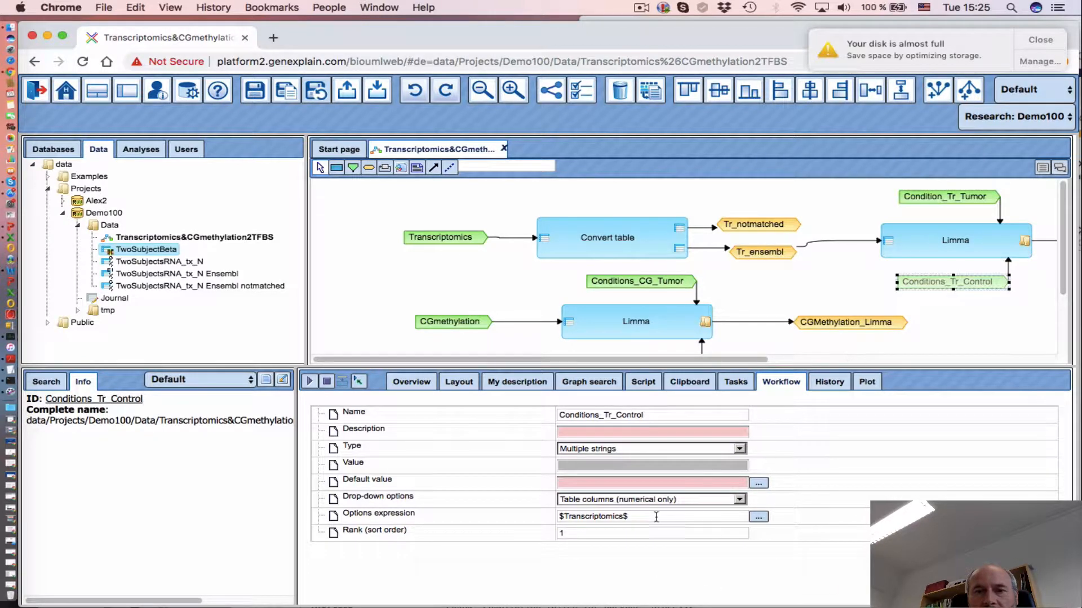
click(609, 533)
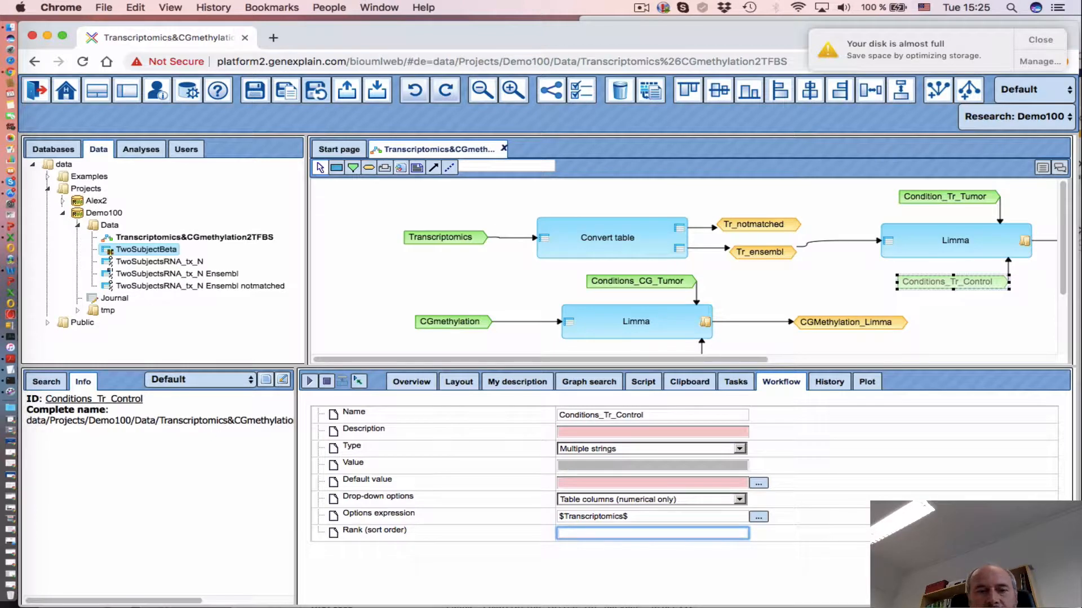
text(3)
key(Return)
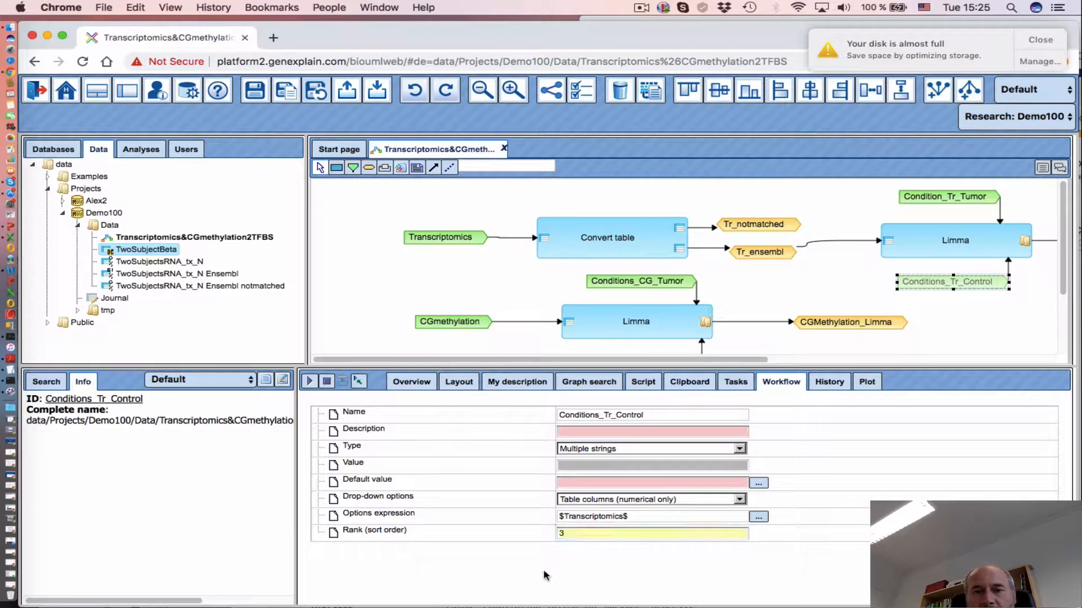
- Set the rank (sort order) of the Conditions_CG_Tumor node to 5
scroll(682, 311, down, 2)
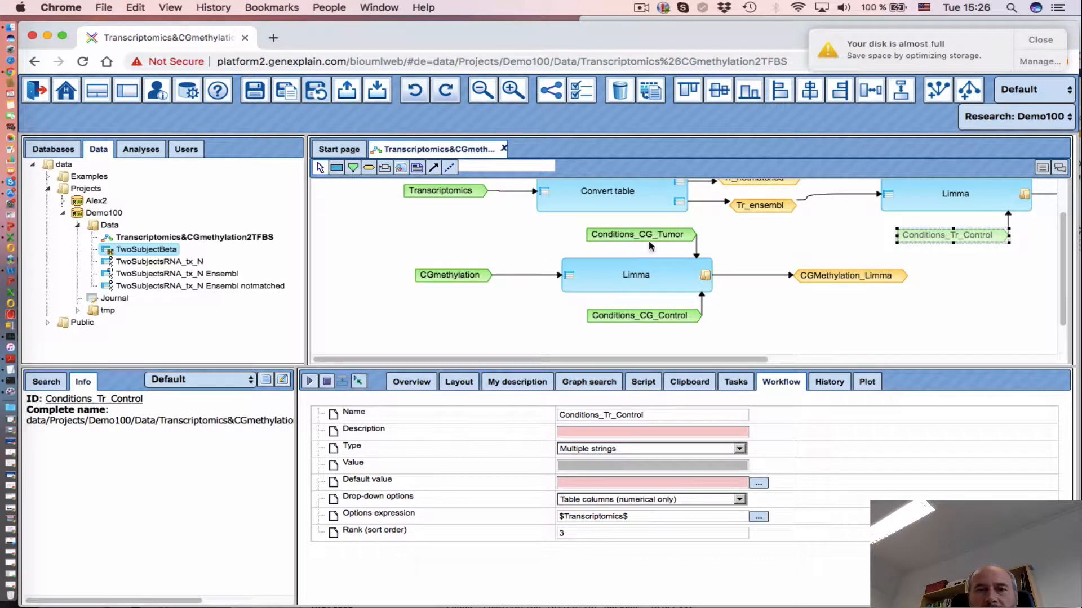
click(648, 237)
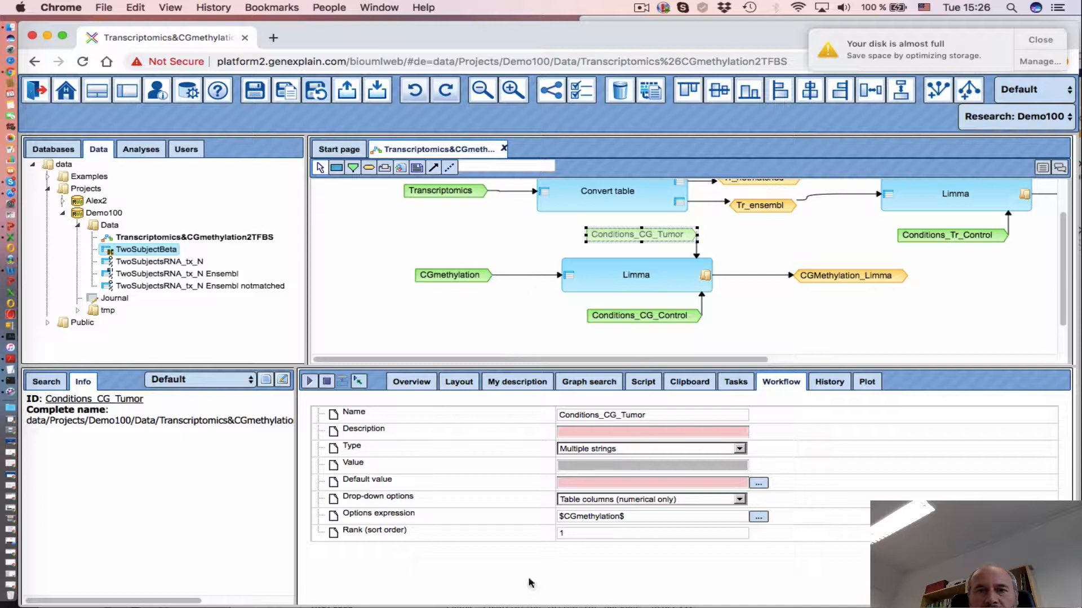
click(570, 532)
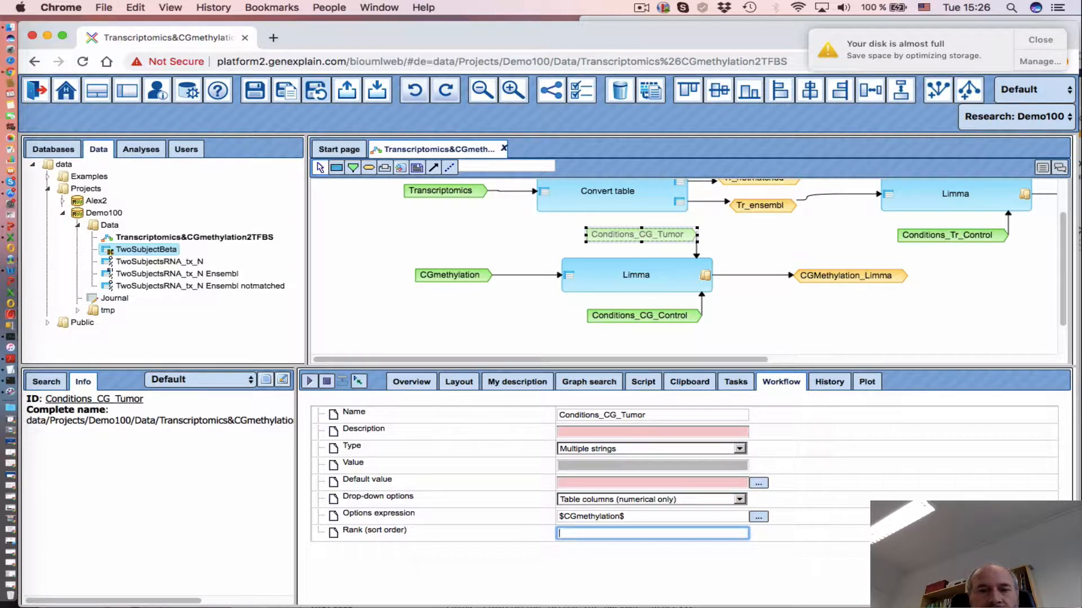
text(5)
click(620, 568)
- Set the rank (sort order) of the Conditions_CG_Control node to 6 and save the workflow
click(650, 320)
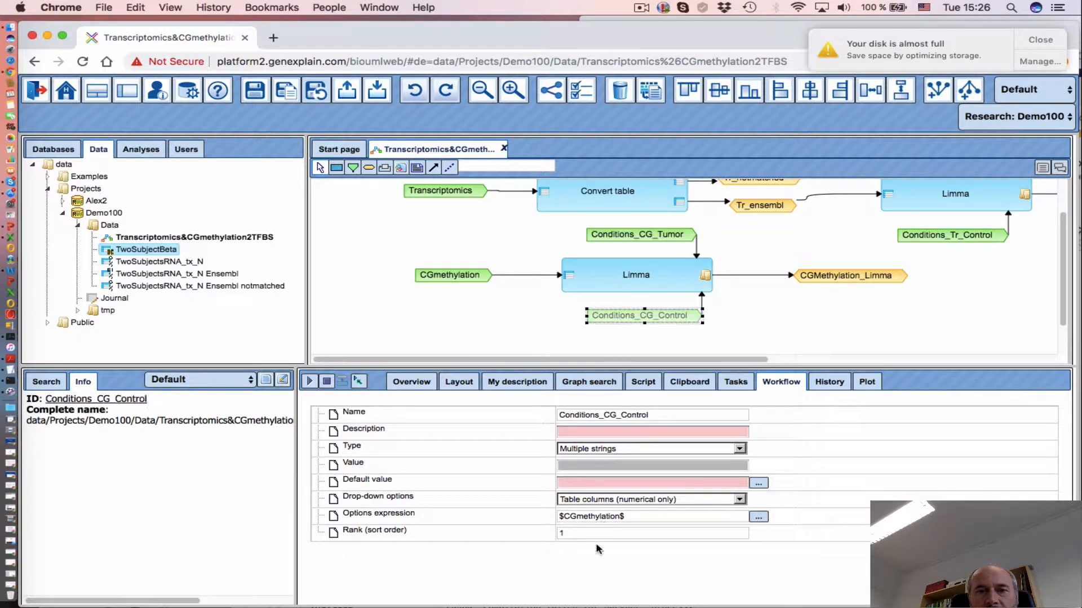
click(570, 533)
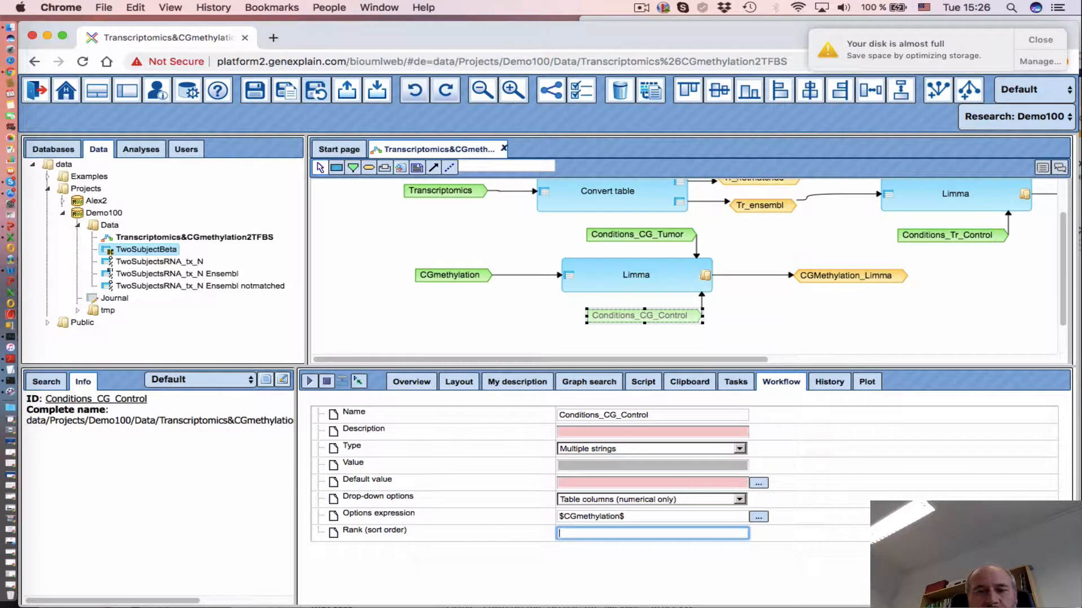
click(675, 576)
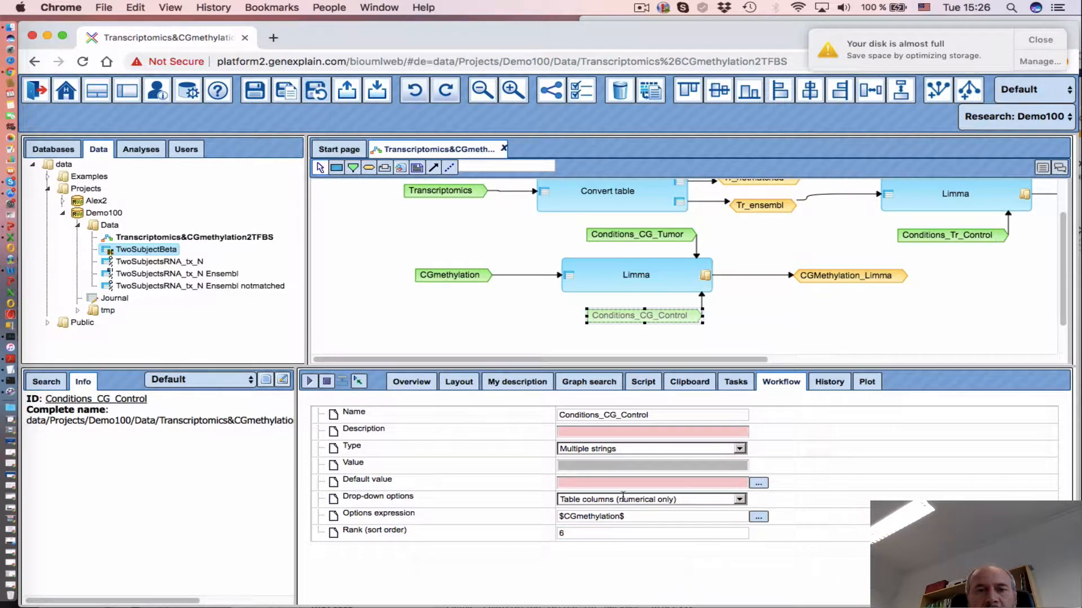
click(254, 90)
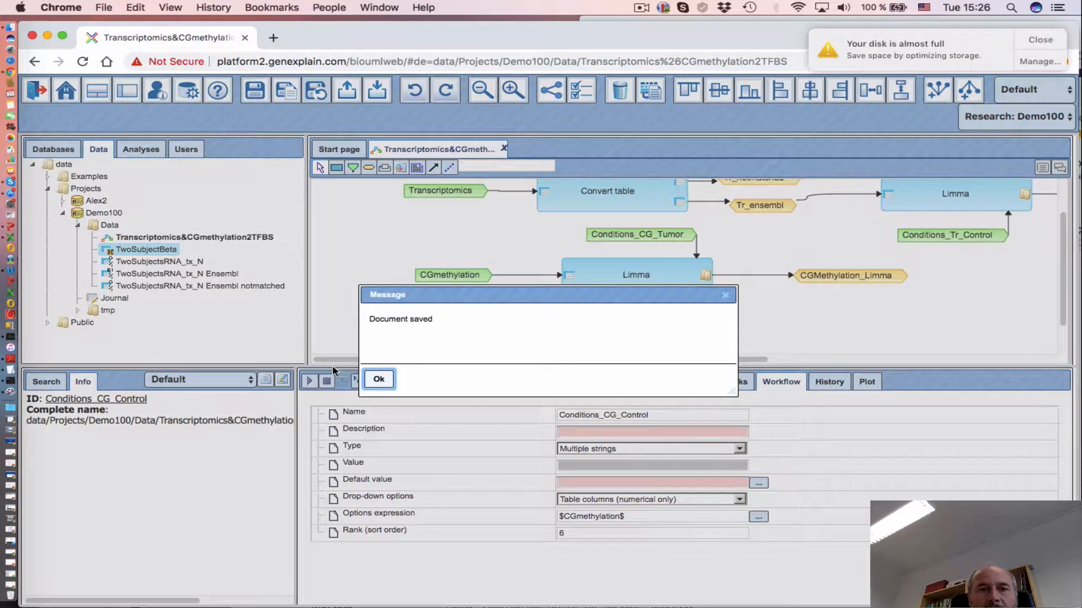
click(379, 377)
- Switch from editing to the run form and assign TwoSubjectsRNA_tx_N as the Transcriptomics input and TwoSubjectBeta as the CGmethylation input
click(361, 384)
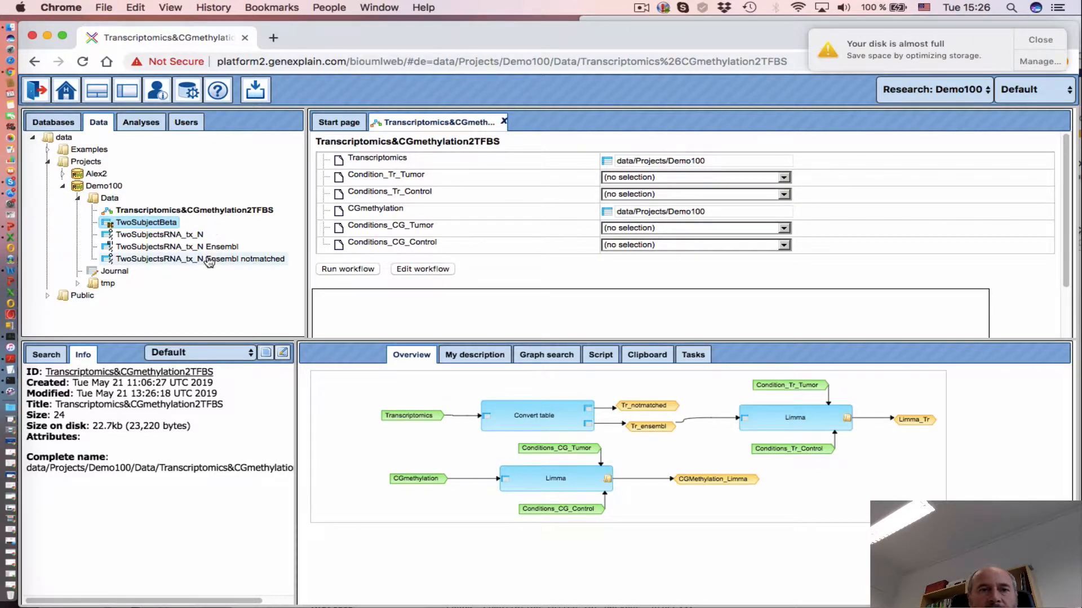
drag(191, 246, 615, 160)
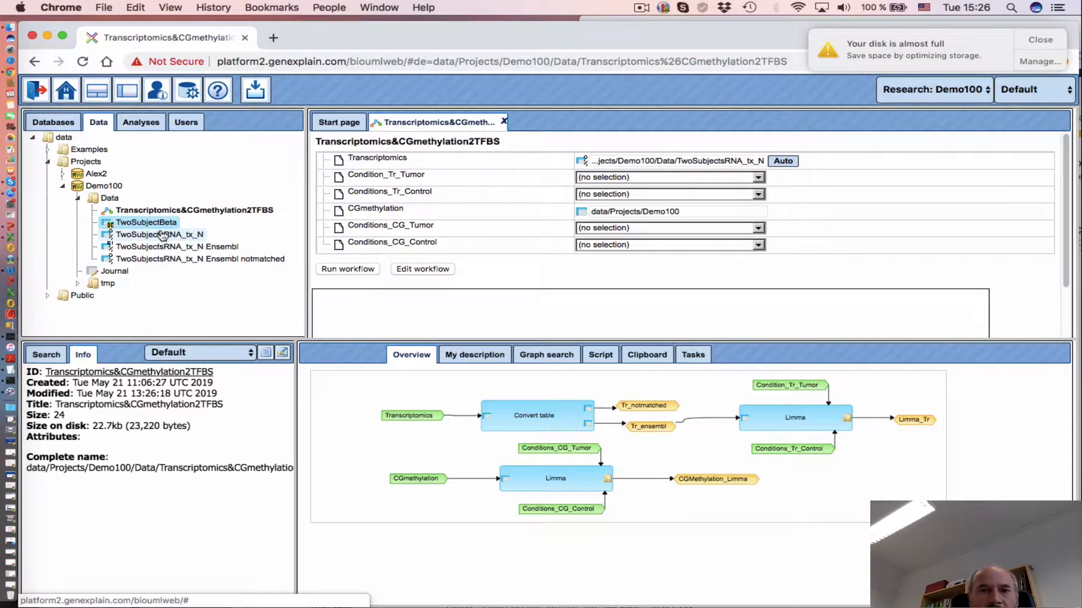
drag(168, 226, 639, 215)
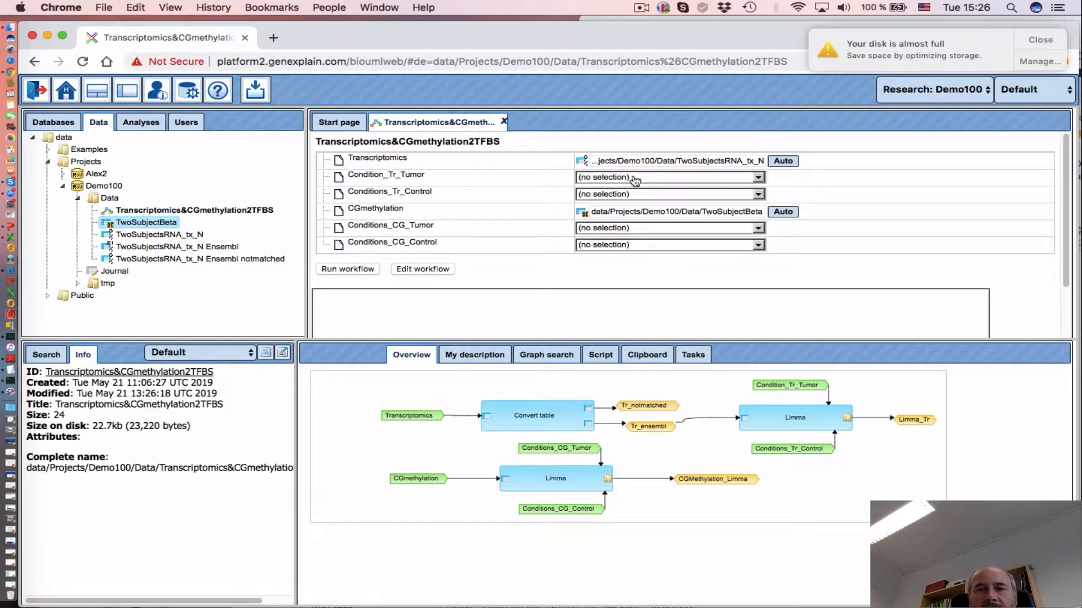
- Select the columns TCGA-A7-A0D9-01A-31D-A10P-05 and TCGA-A7-A13G-01A-11D-A13K-05 for Condition_Tr_Tumor
click(635, 181)
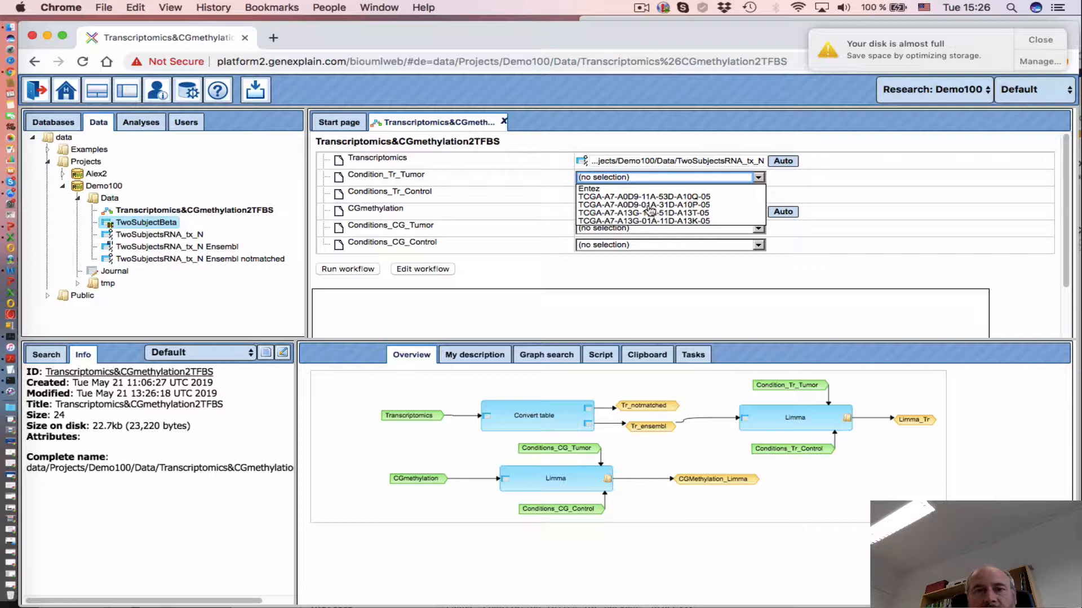
click(648, 205)
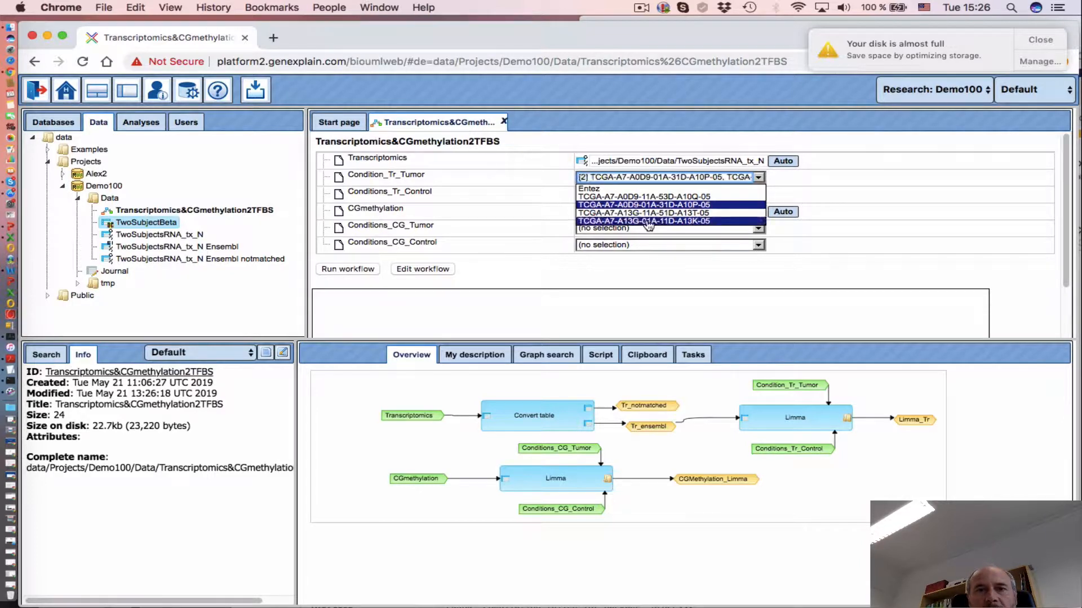
click(647, 221)
click(515, 192)
- Select the columns TCGA-A7-A0D9-11A-53D-A10Q-05 and TCGA-A7-A13G-11A-51D-A13T-05 for Conditions_Tr_Control in the run form
click(660, 195)
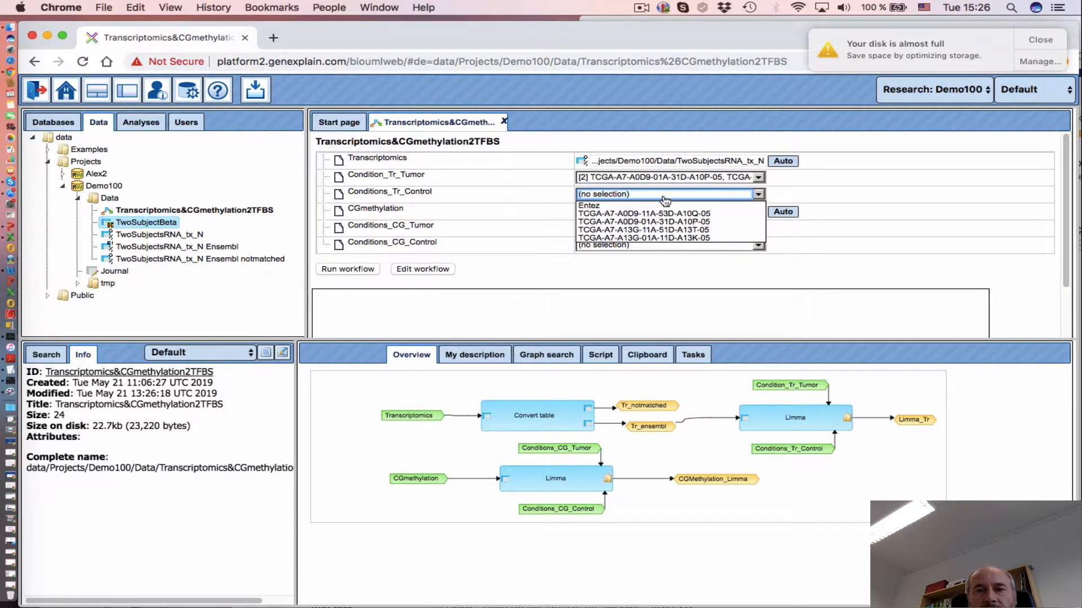
click(648, 213)
click(651, 230)
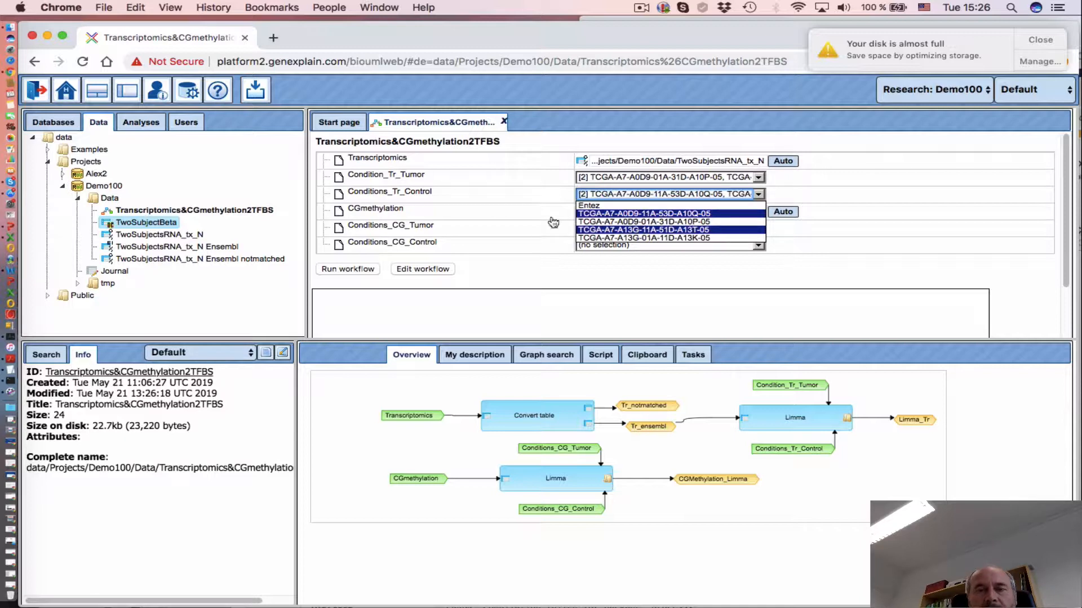
click(476, 192)
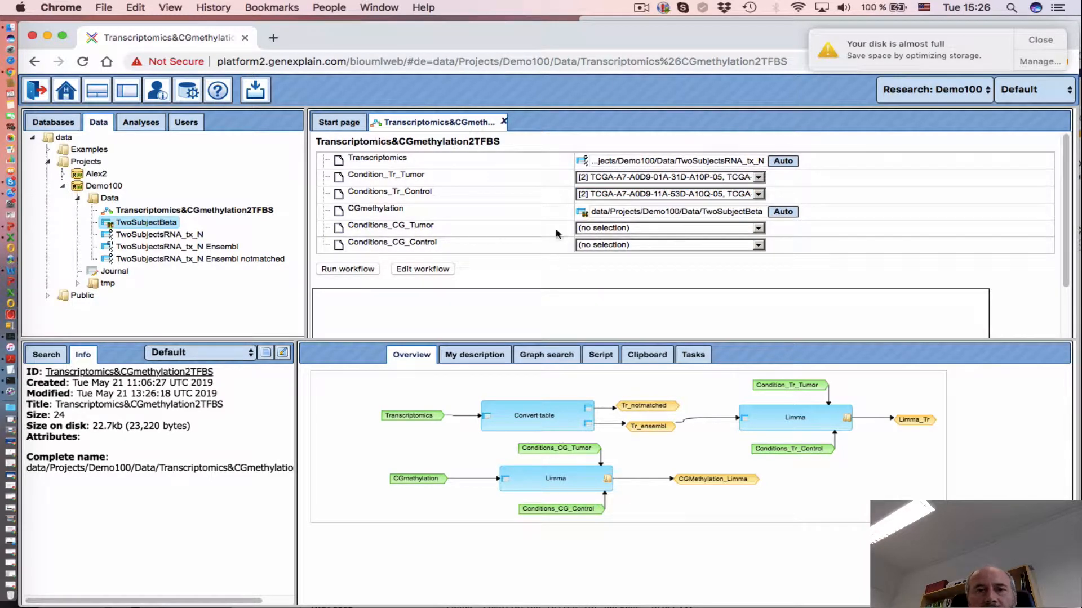
- Select the columns TCGA-A7-A13G-01A-11D-A13K-05 and TCGA-A7-A0D9-01A-31D-A10P-05 for Conditions_CG_Tumor
click(642, 230)
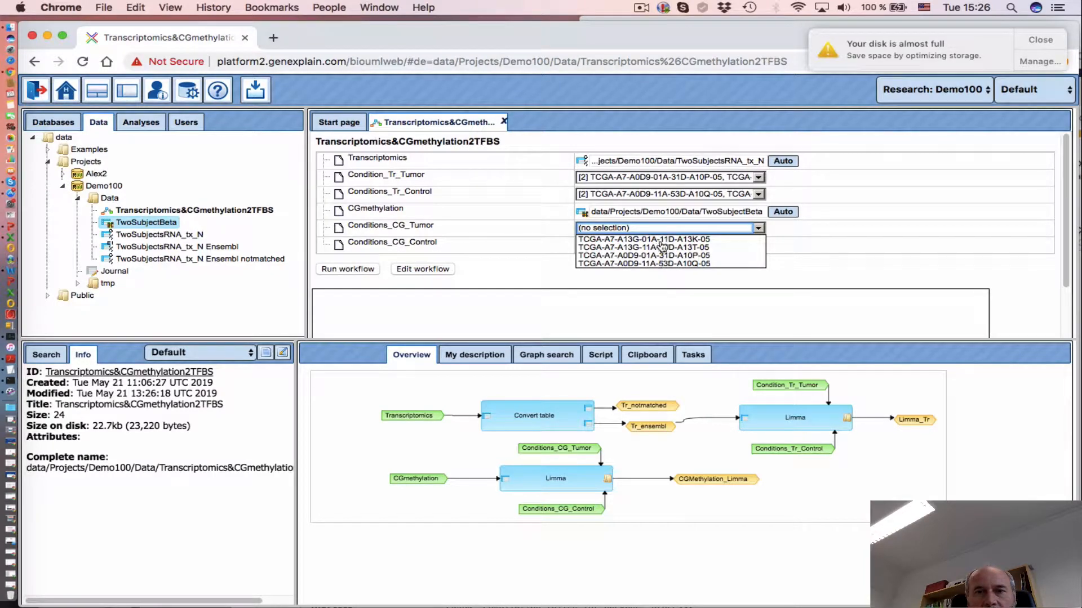
click(658, 240)
click(658, 256)
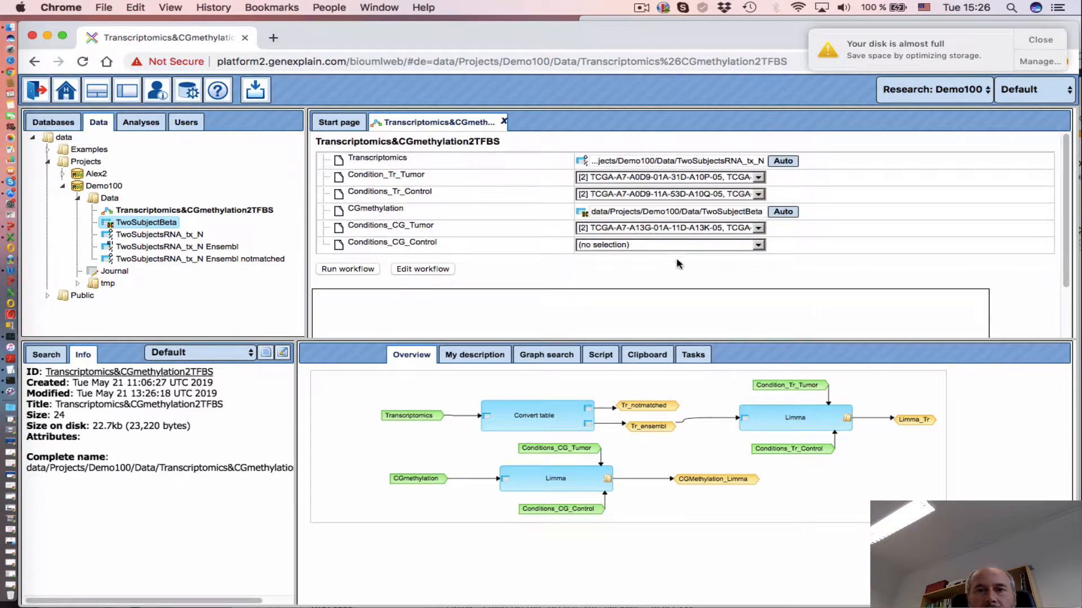
- Select the columns TCGA-A7-A13G-11A-51D-A13T-05 and TCGA-A7-A0D9-11A-53D-A10Q-05 for Conditions_CG_Control
click(666, 247)
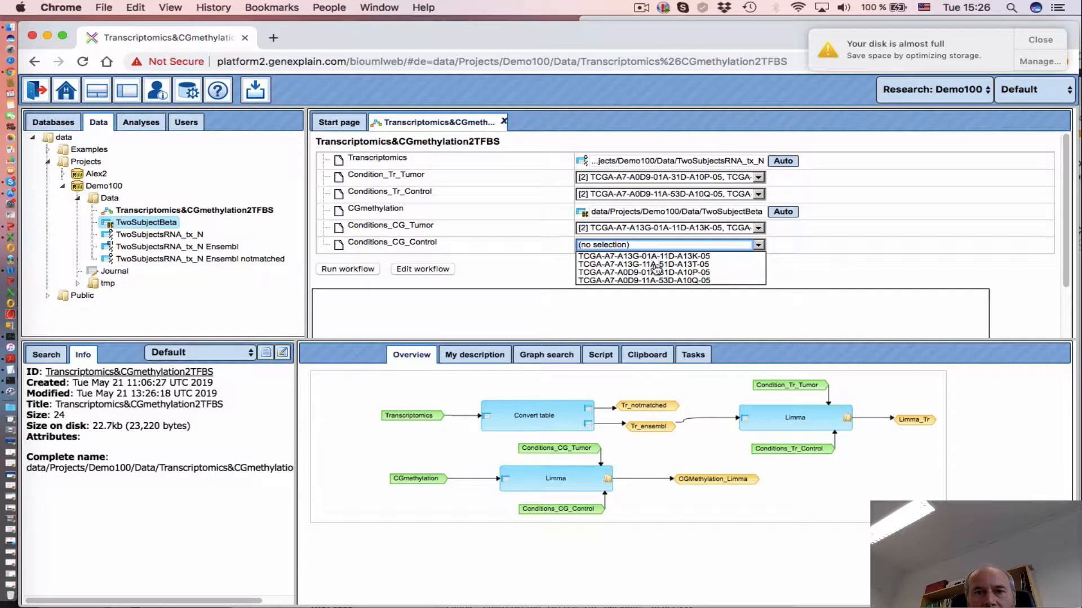
click(655, 265)
click(652, 281)
click(506, 217)
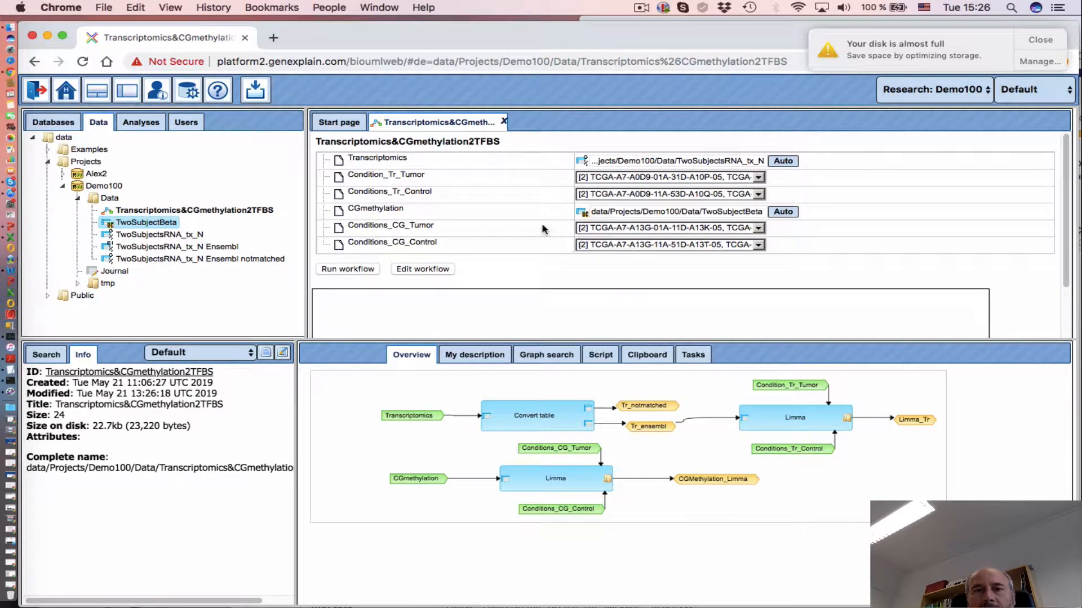
- Run the Transcriptomics&CGmethylation2TFBS workflow and follow its progress log
click(350, 270)
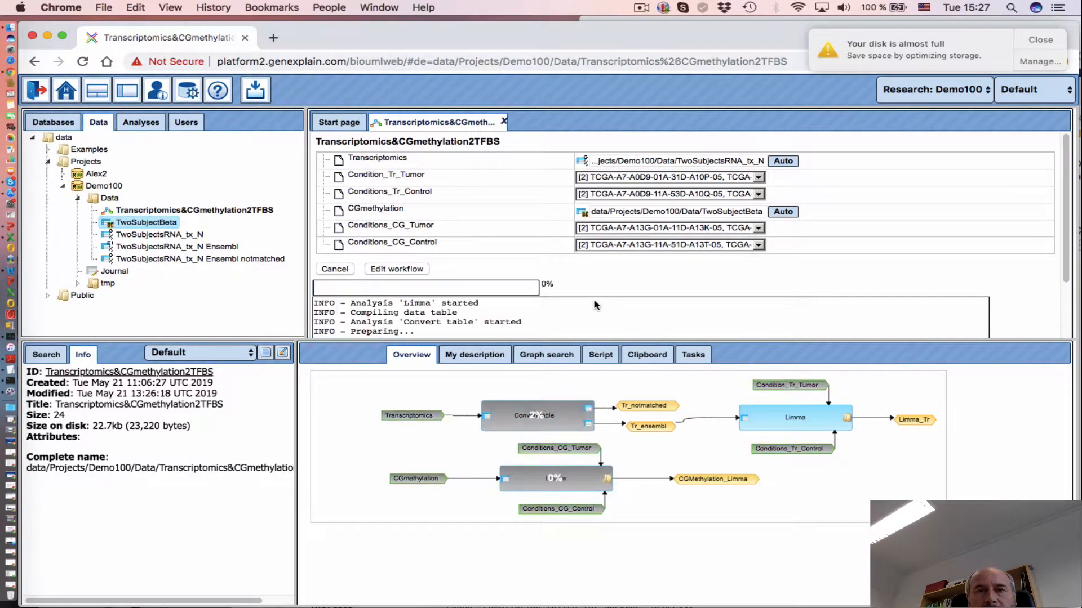
scroll(595, 304, down, 3)
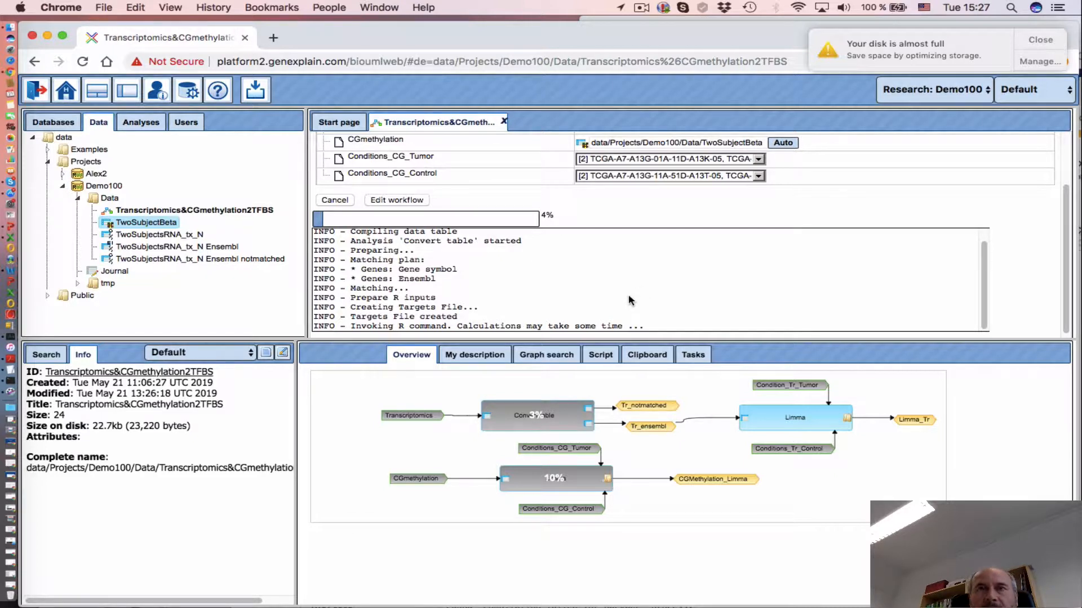
click(641, 8)
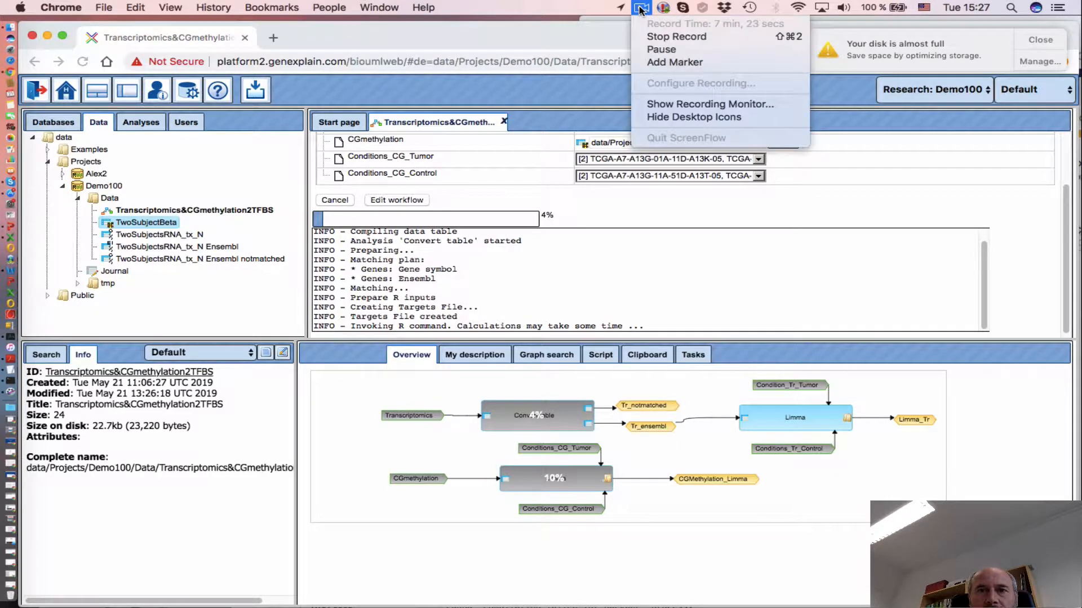
click(659, 49)
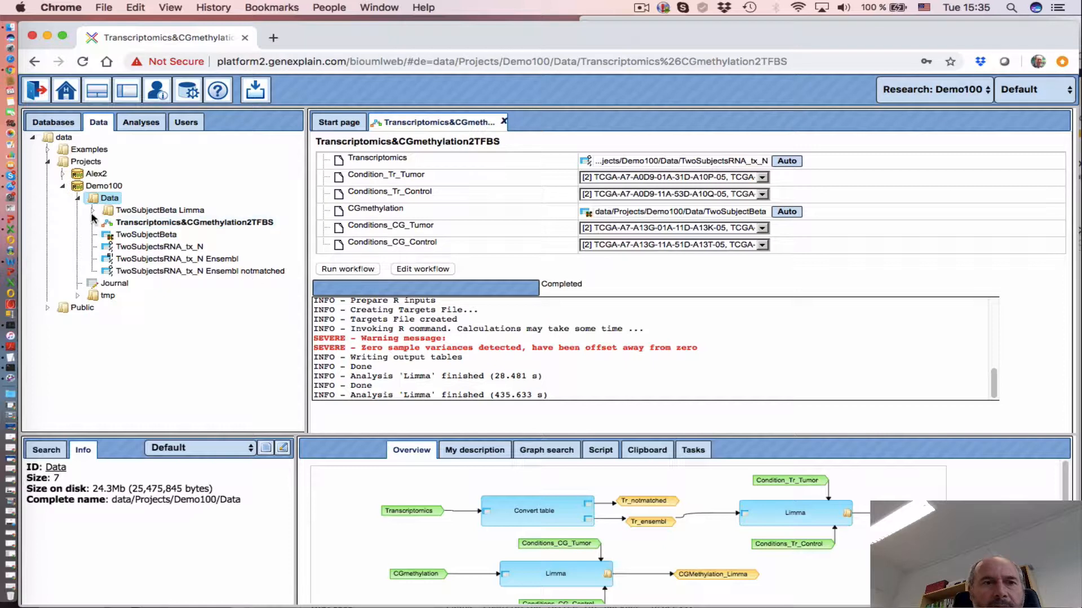
- Refresh the Data folder of Demo100 and expand the TwoSubjectsRNA_tx_N Ensembl Limma and TwoSubjectBeta Limma result folders
click(78, 199)
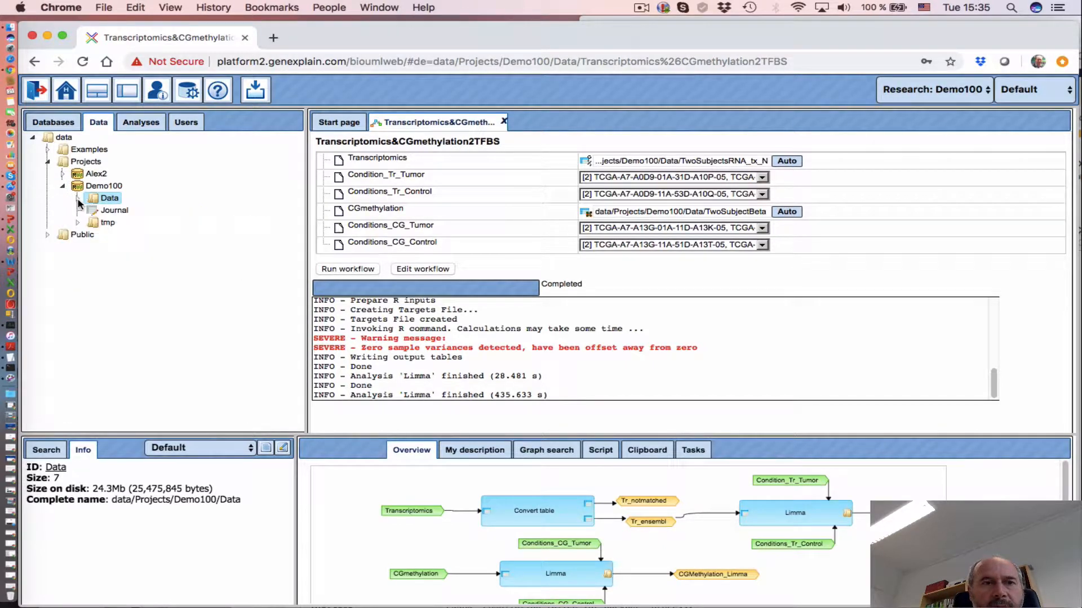
click(78, 199)
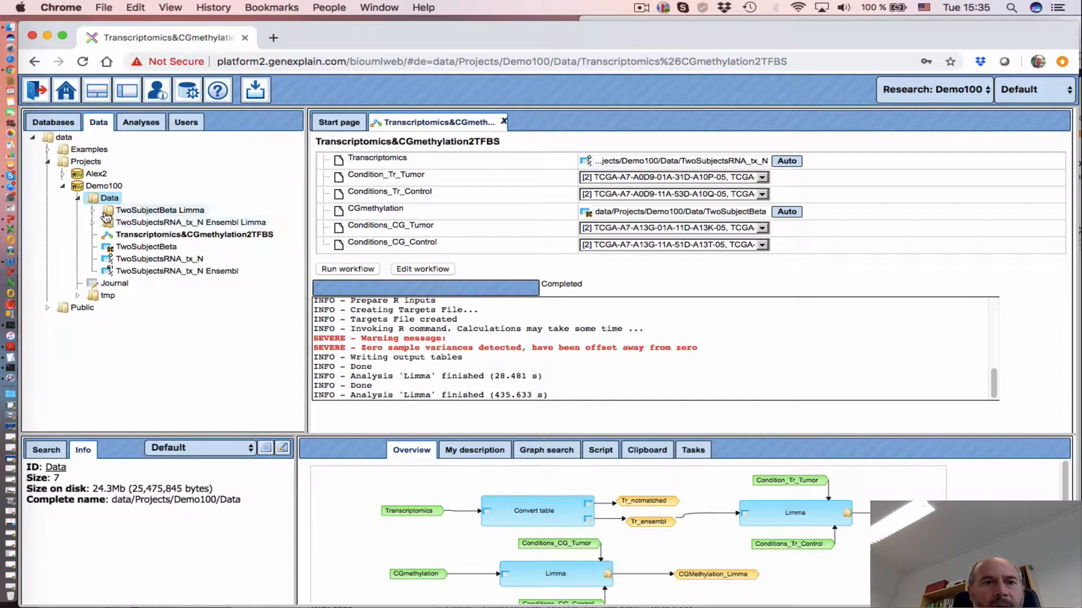
click(91, 224)
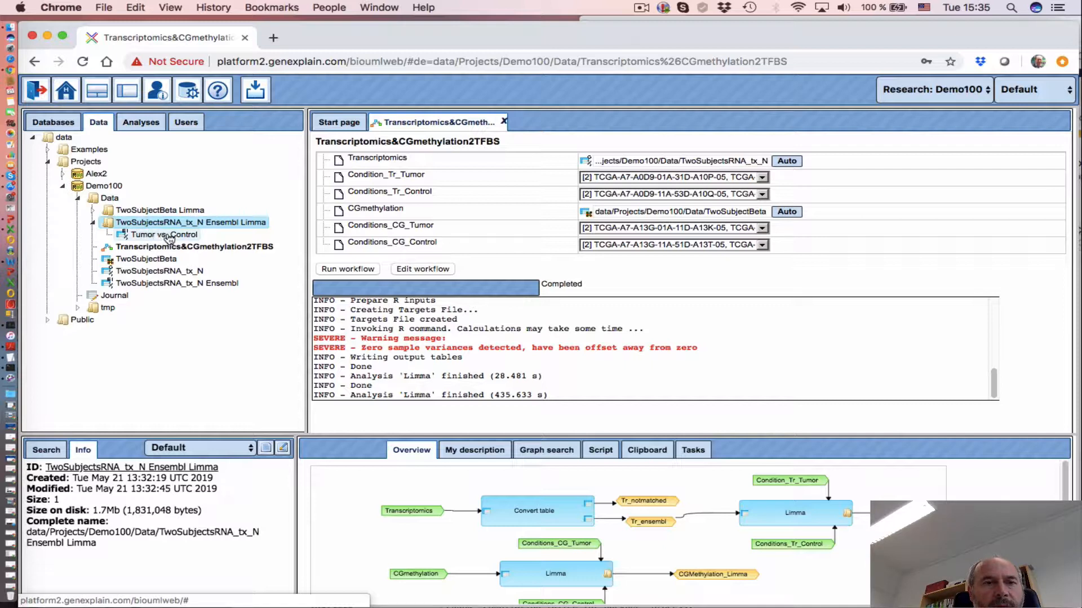
click(94, 211)
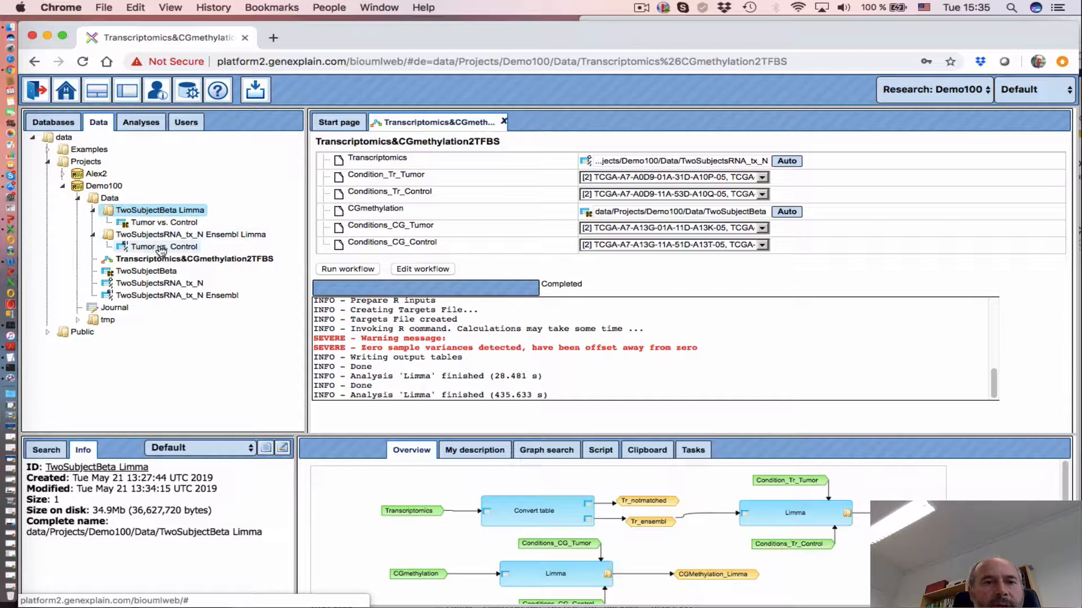
- Open the Tumor vs. Control table of TwoSubjectsRNA_tx_N Ensembl Limma and examine it sorted by logFC in ascending, then descending order
double_click(160, 247)
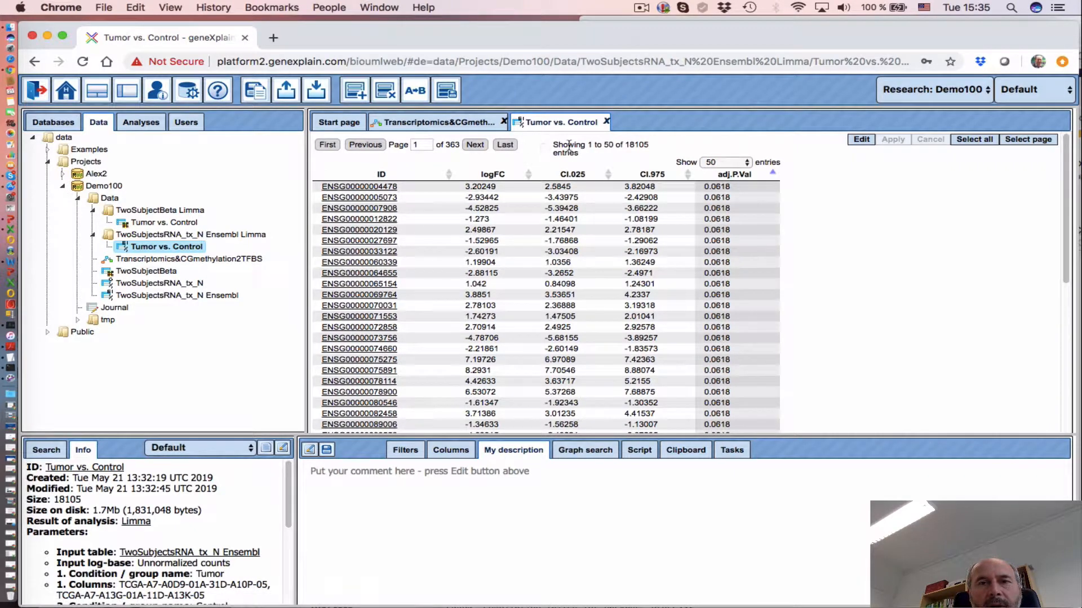
double_click(625, 145)
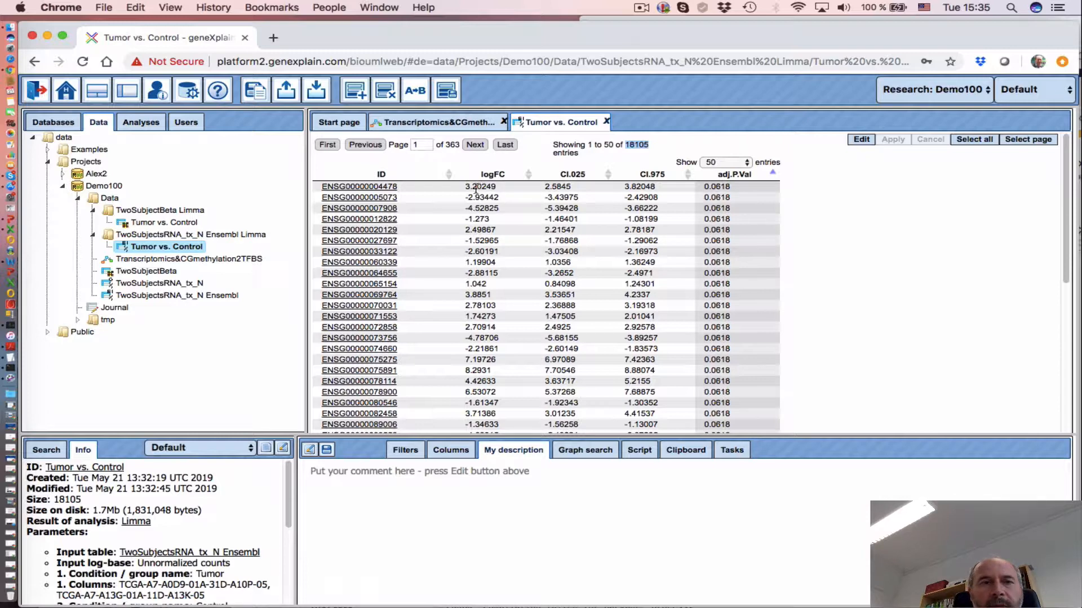
click(491, 177)
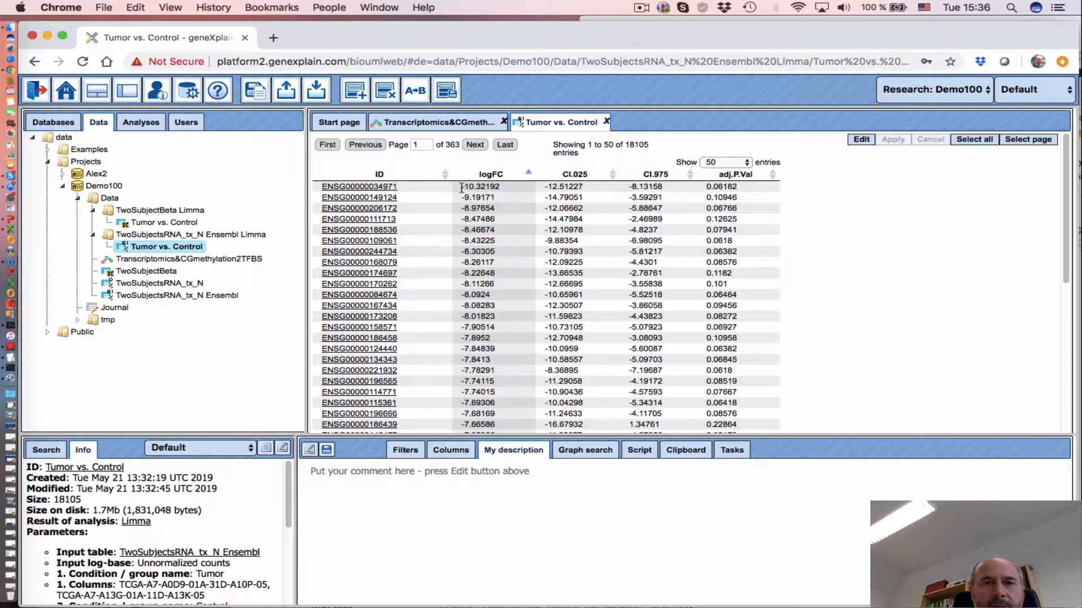
drag(461, 188, 501, 190)
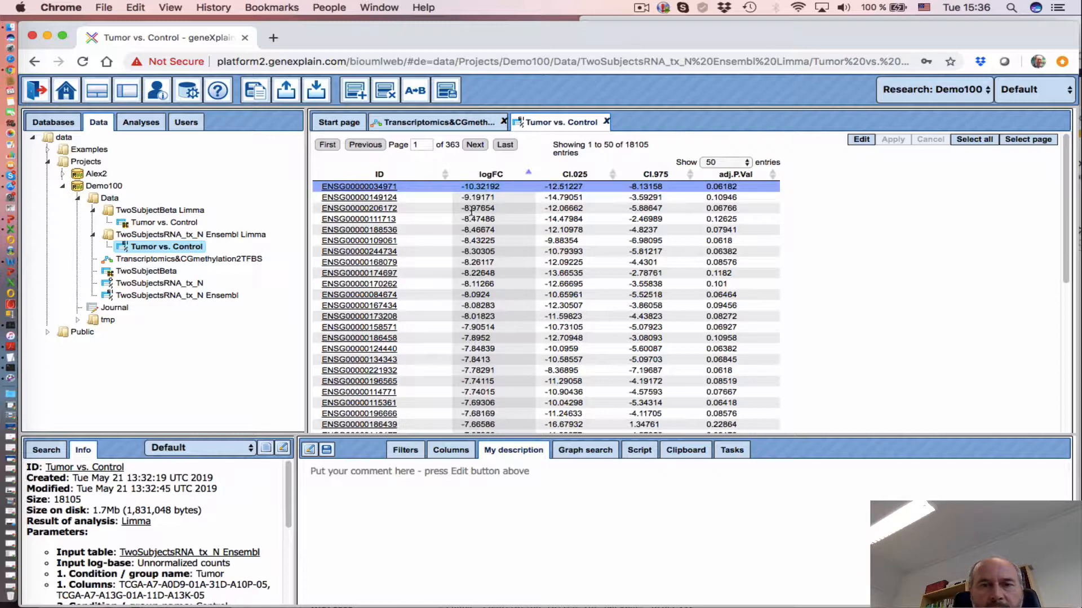
click(485, 176)
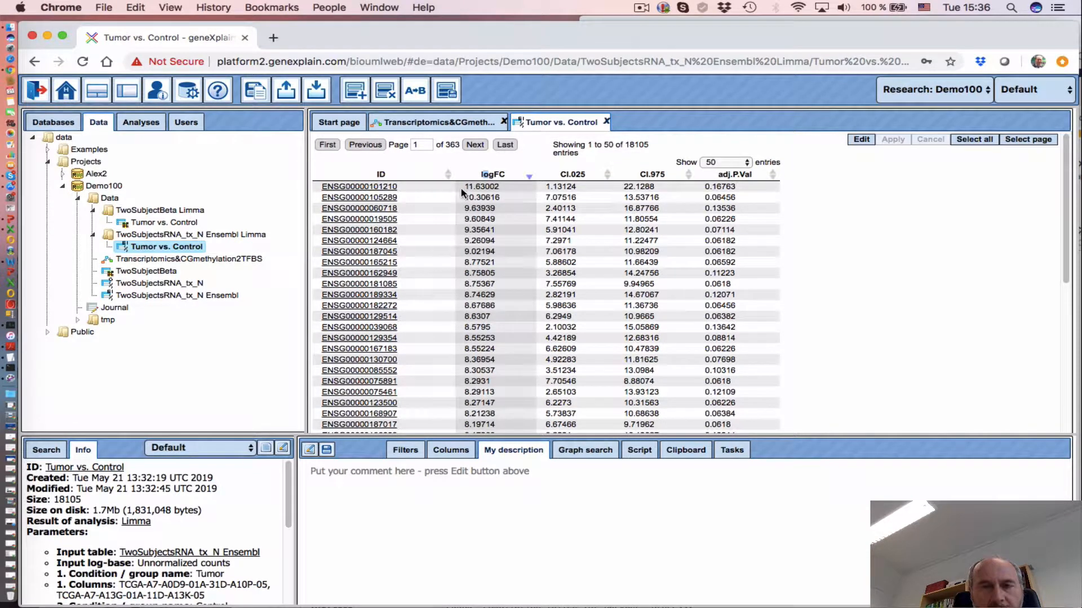
- Sort the Tumor vs. Control table by ascending adj.P.Val and open the Transcriptomics&CGmethylation2TFBS workflow for editing
click(732, 176)
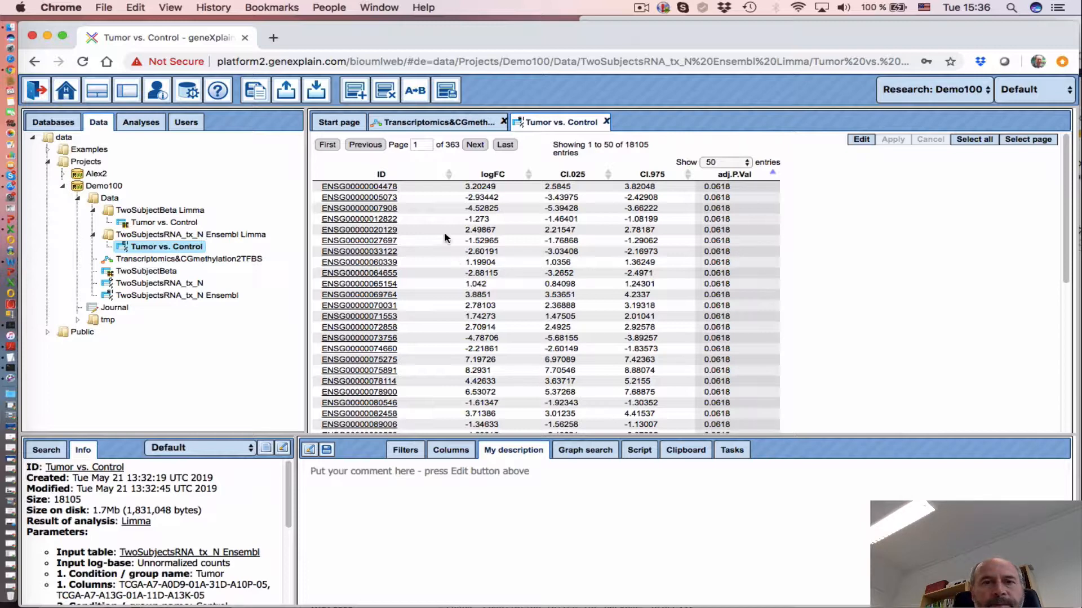
click(435, 123)
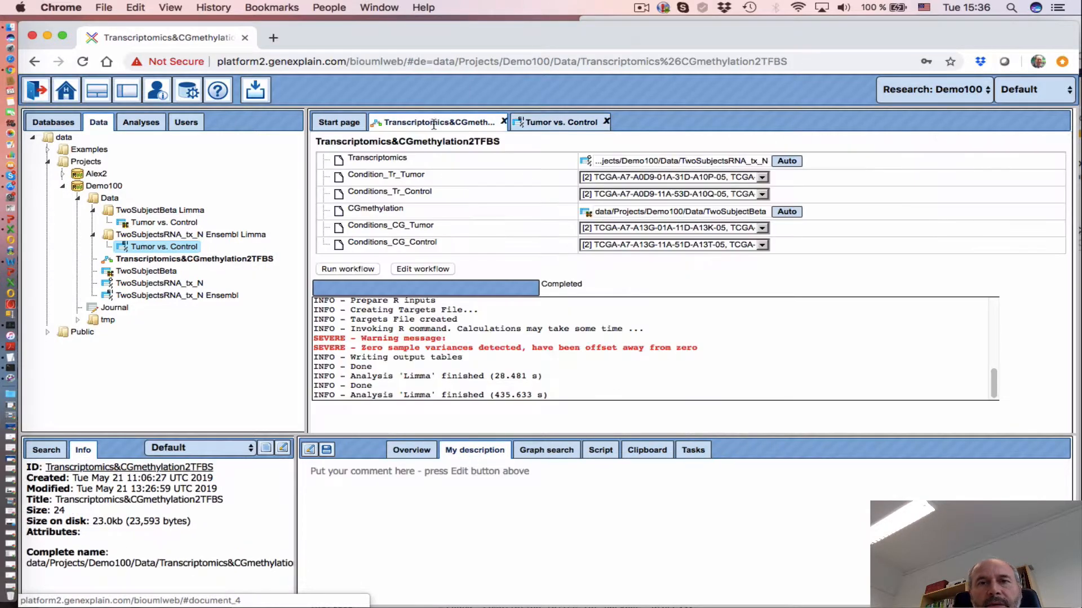
click(424, 269)
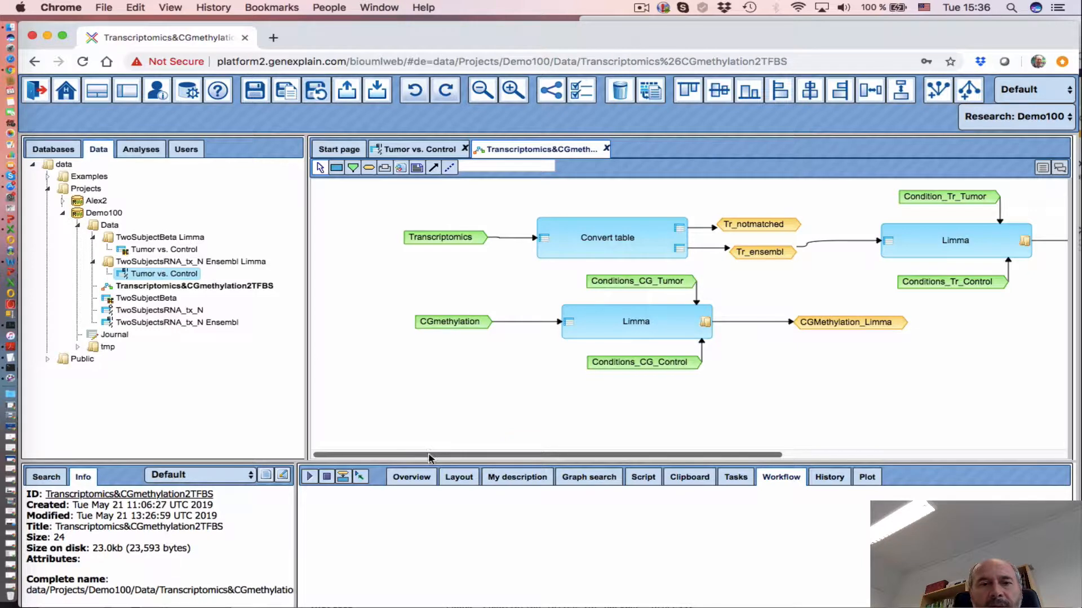
- Examine the name and path expression settings of the Limma_Tr and CGMethylation_Limma outputs in the workflow diagram
drag(428, 454, 615, 454)
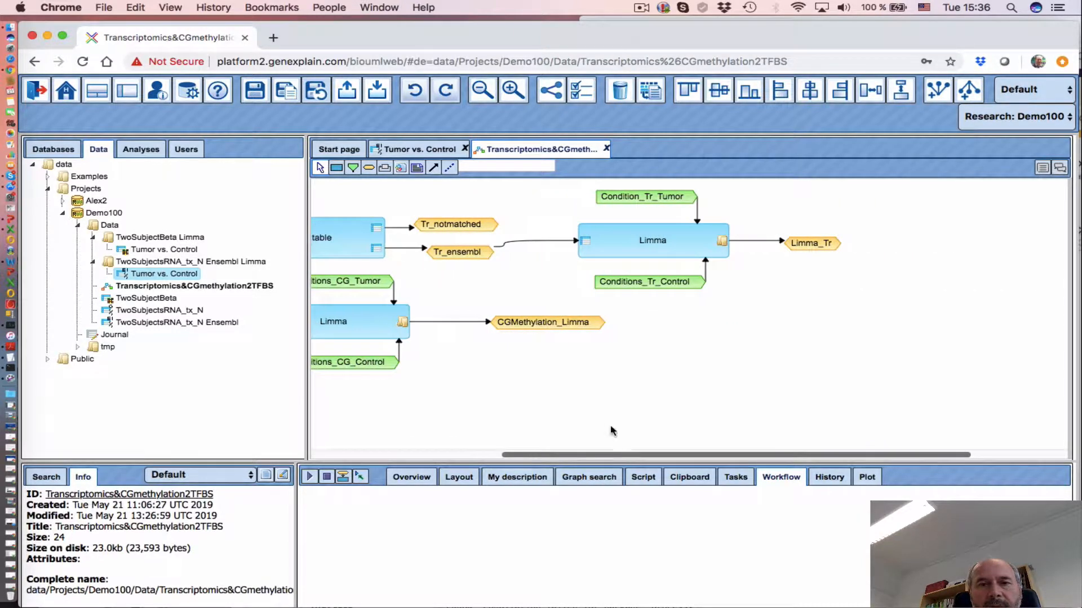
click(823, 245)
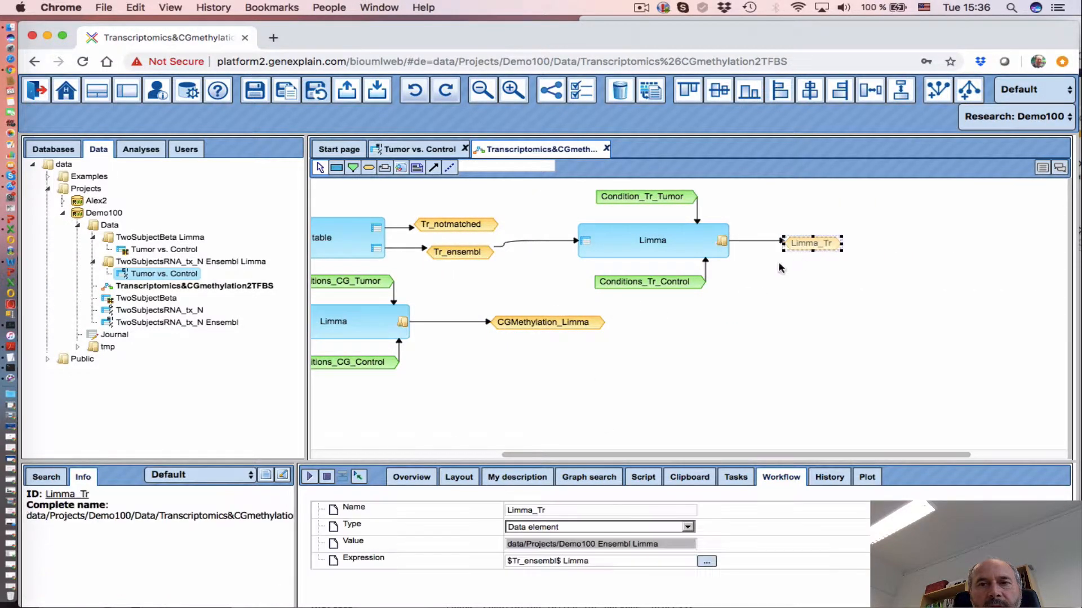
click(577, 325)
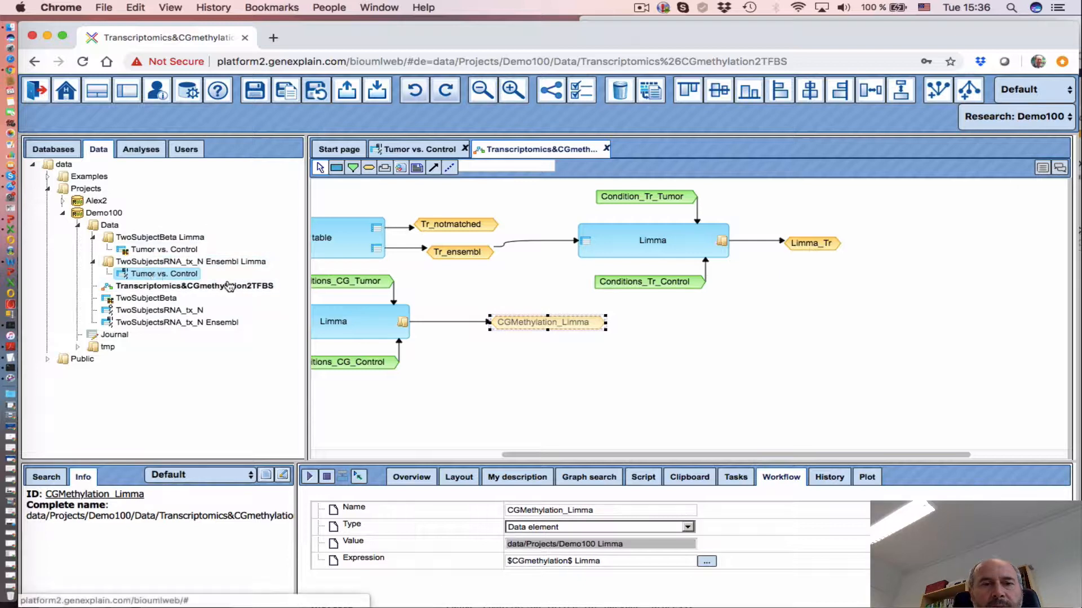
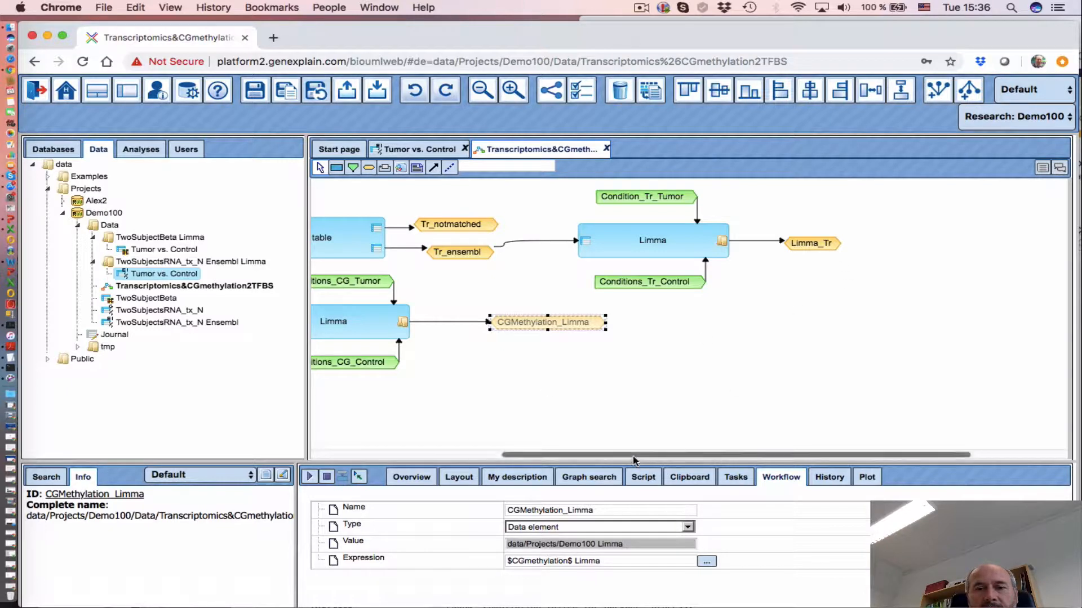
drag(637, 456, 701, 455)
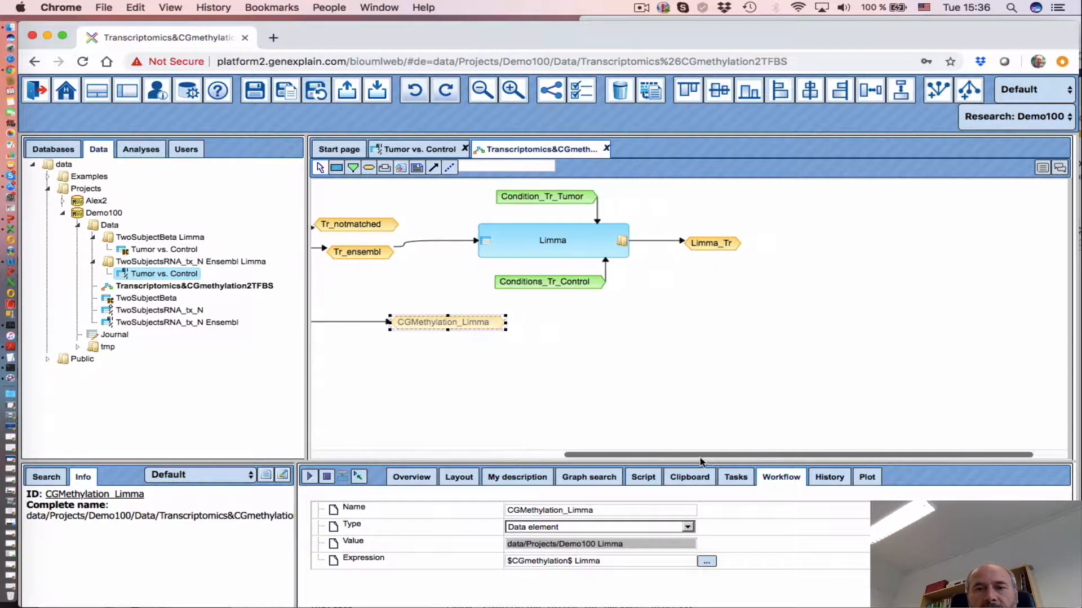
click(711, 243)
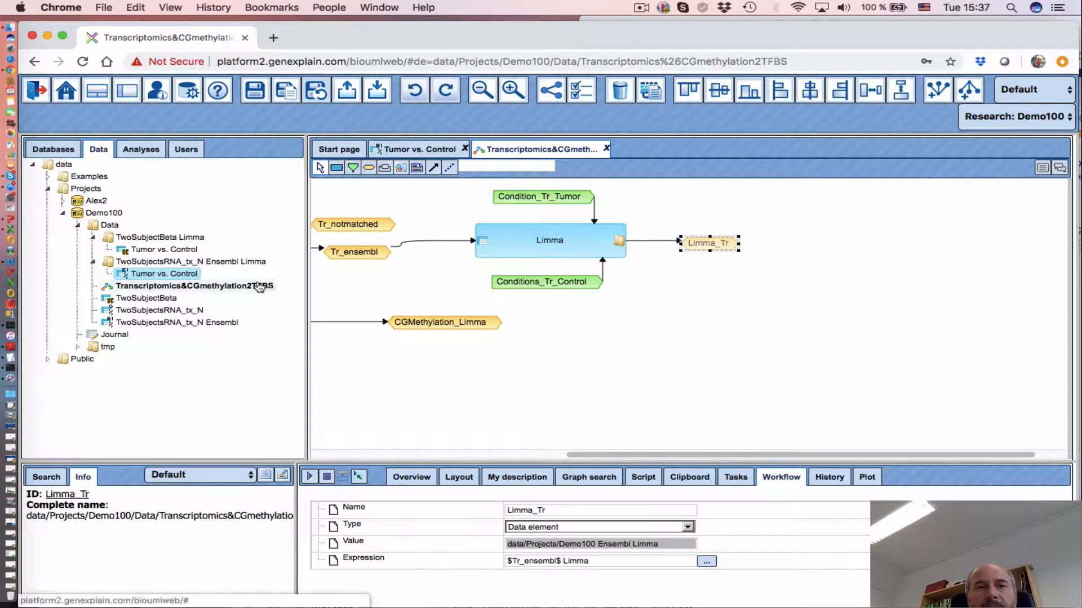
- Add the Filter table method from Data manipulation to the workflow and align it beside the Limma_Tr output
click(141, 151)
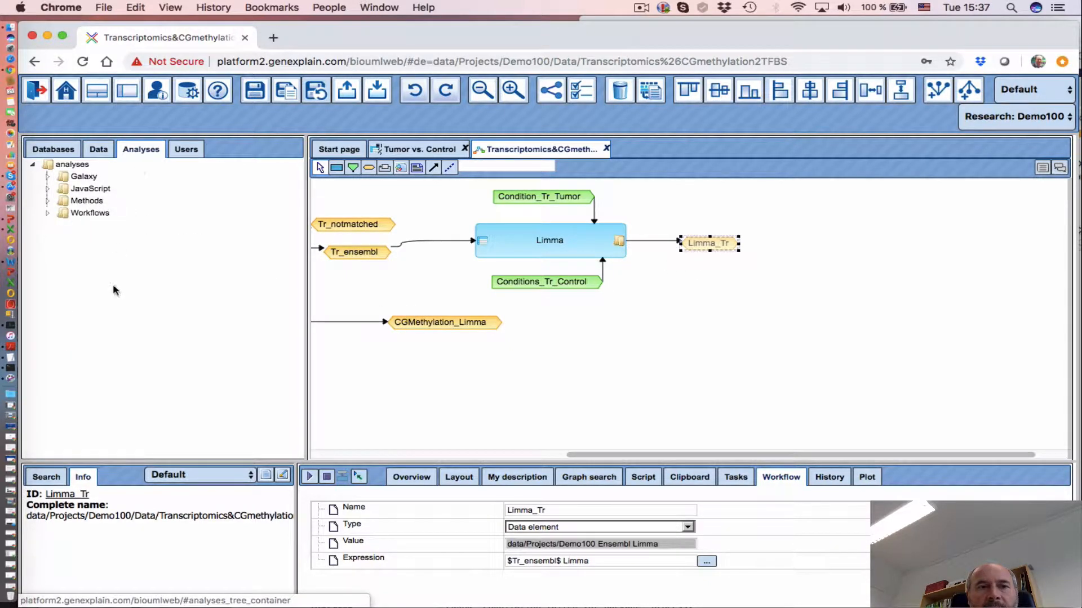
click(49, 201)
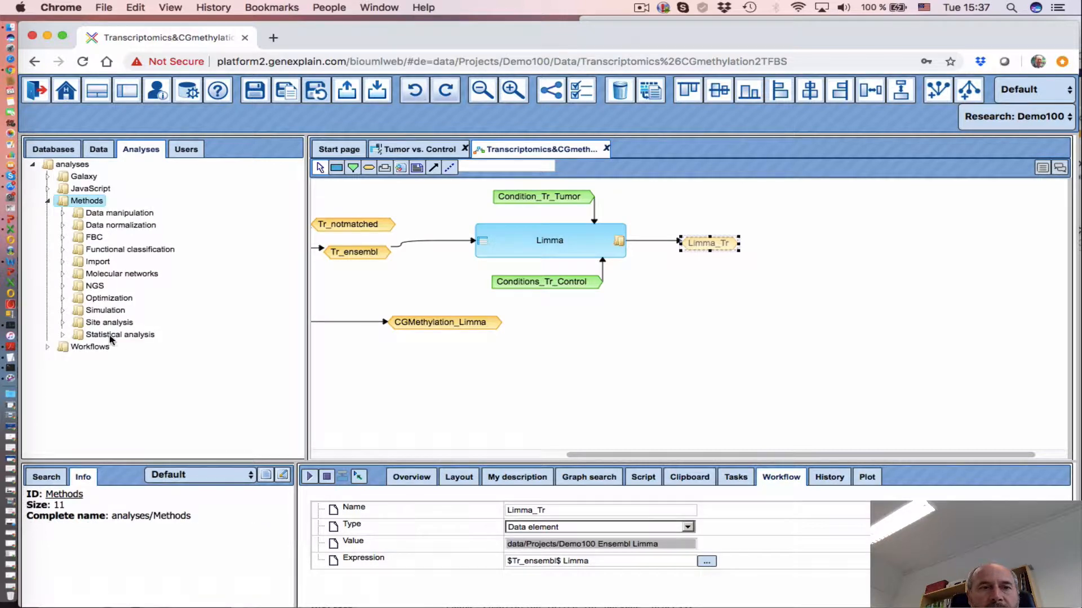
click(63, 213)
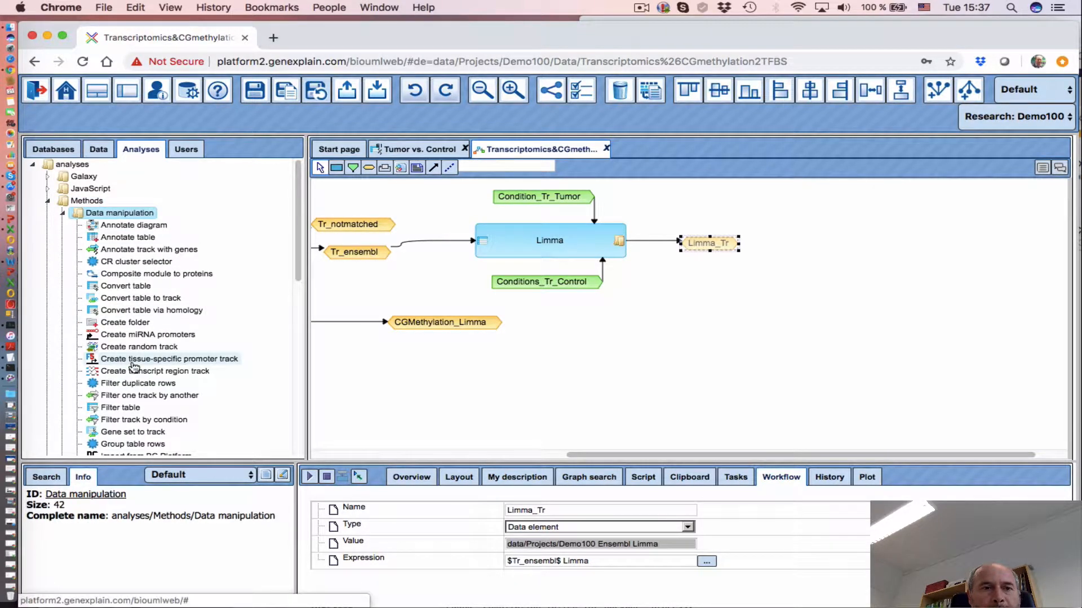
scroll(136, 395, down, 1)
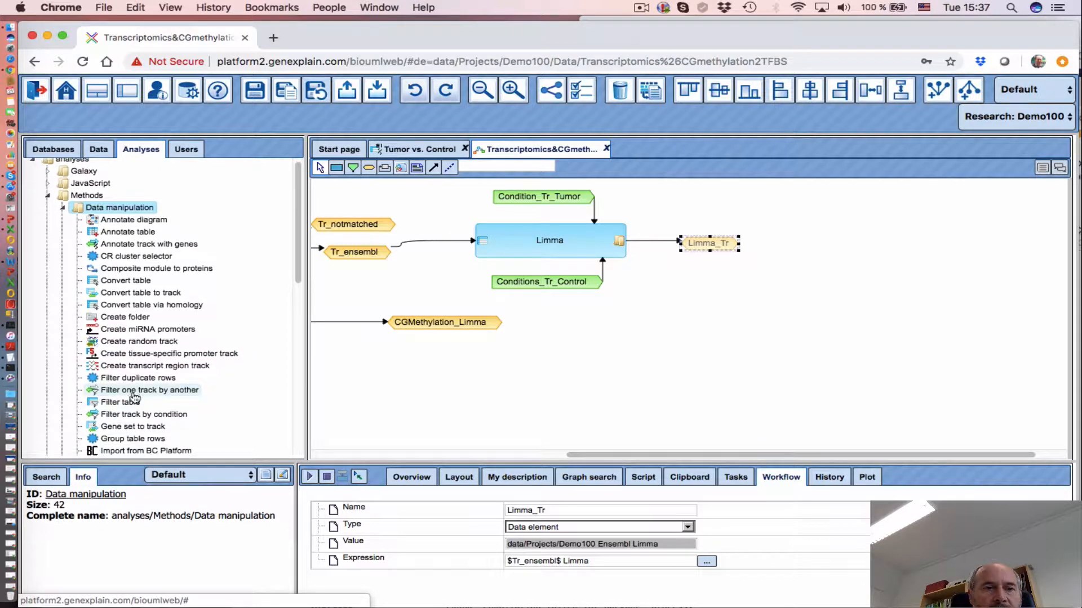
drag(121, 404, 839, 245)
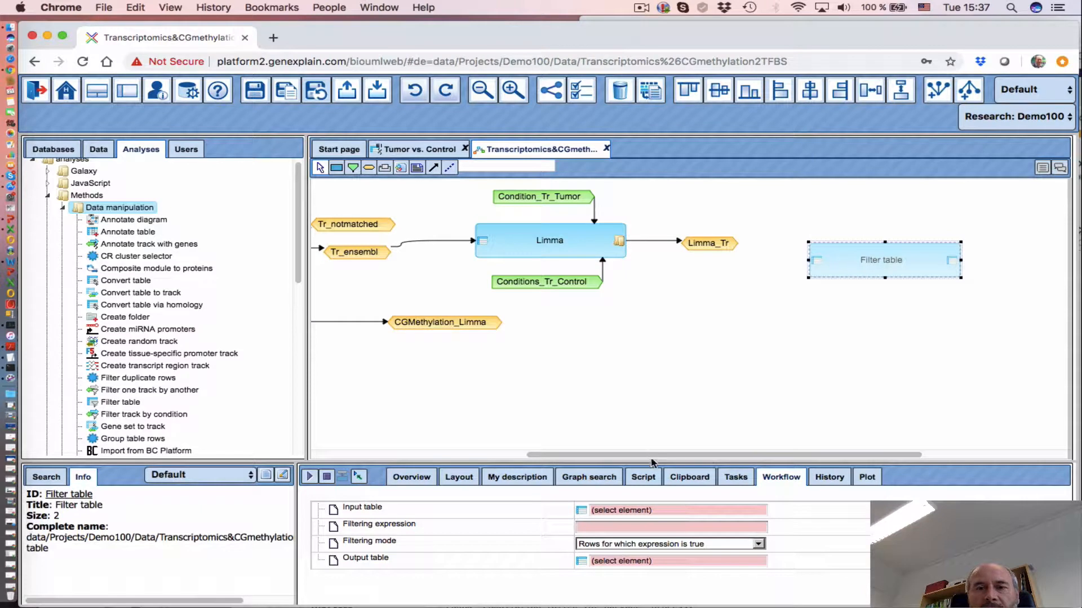
drag(682, 455, 748, 455)
drag(722, 258, 698, 243)
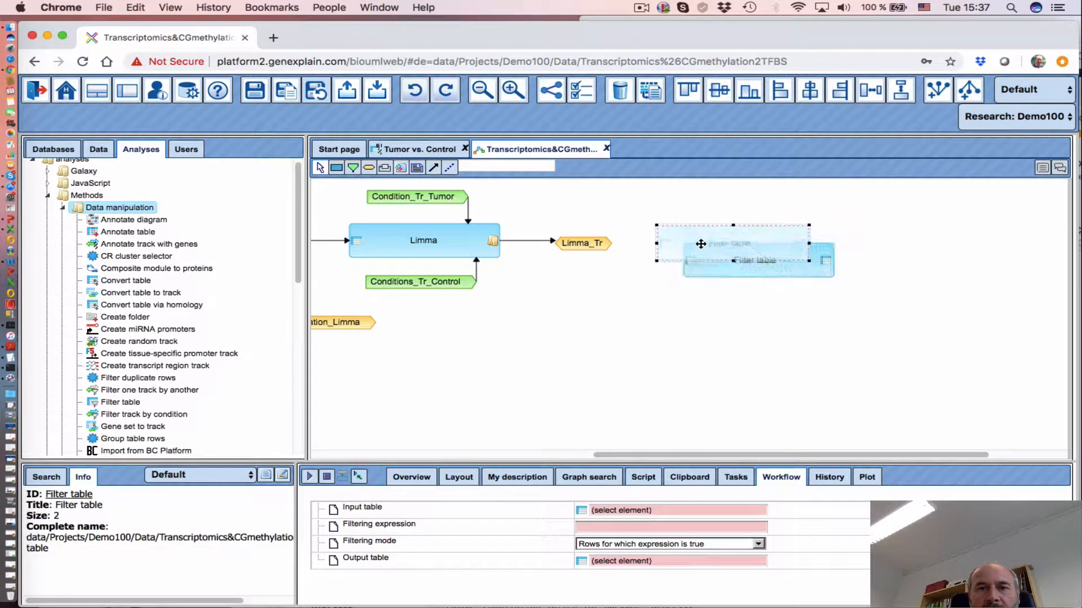
click(580, 246)
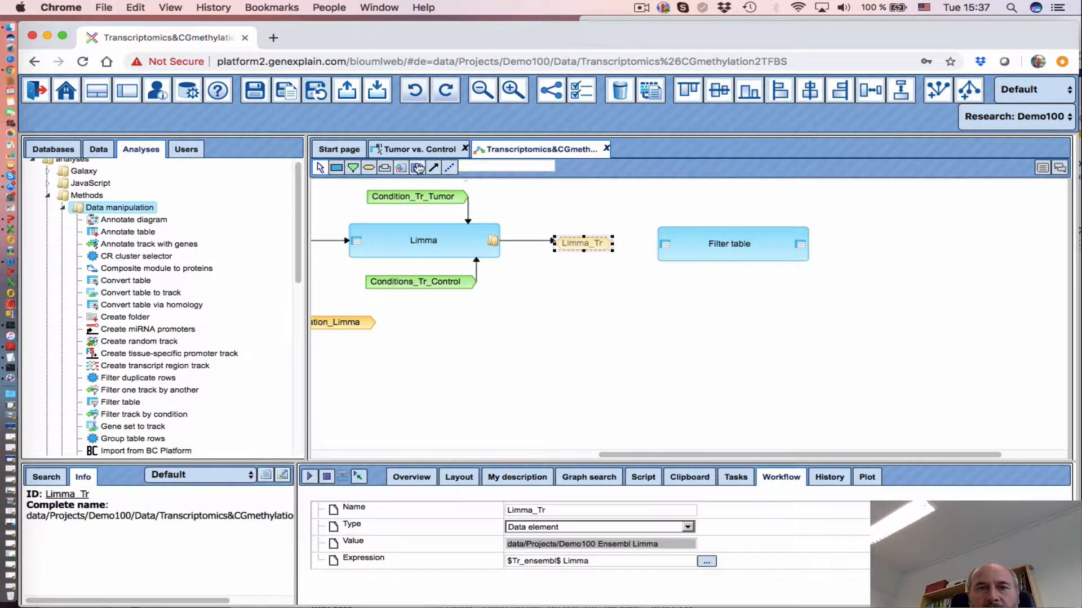
click(434, 168)
drag(663, 245, 602, 246)
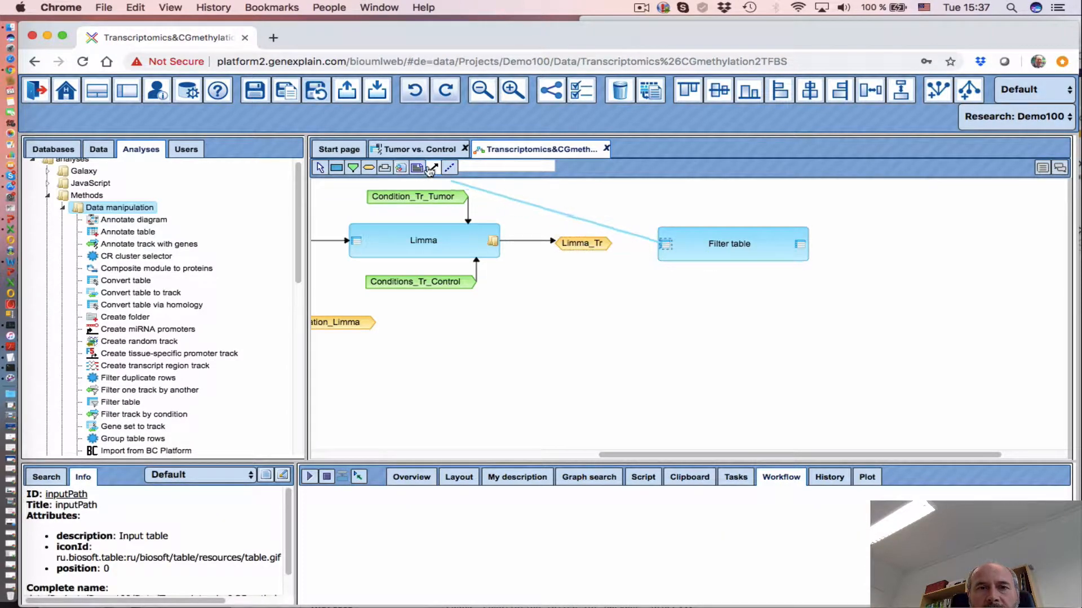
click(582, 244)
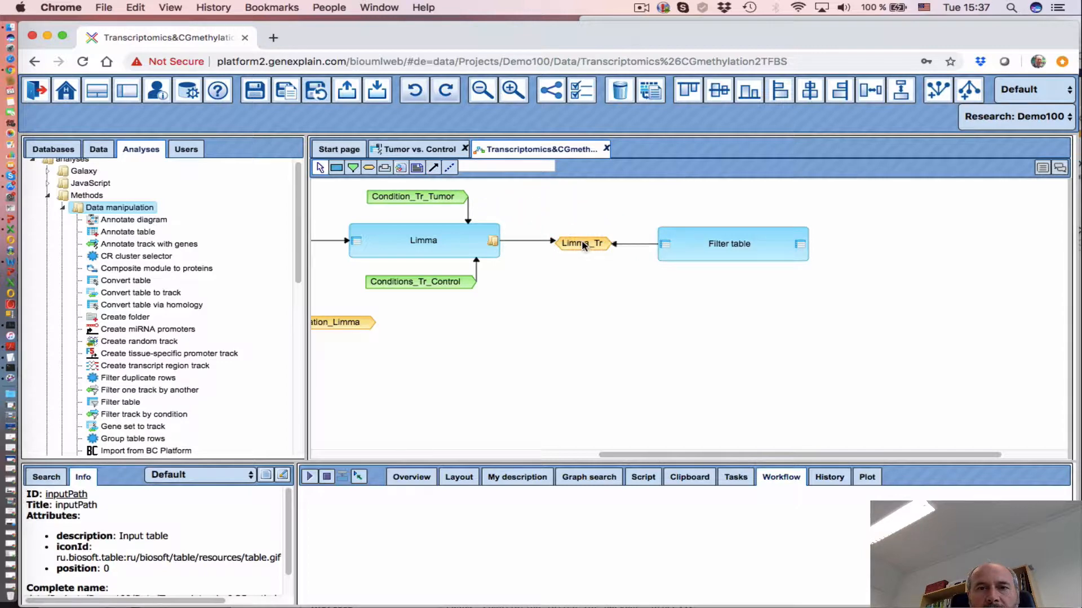
click(642, 248)
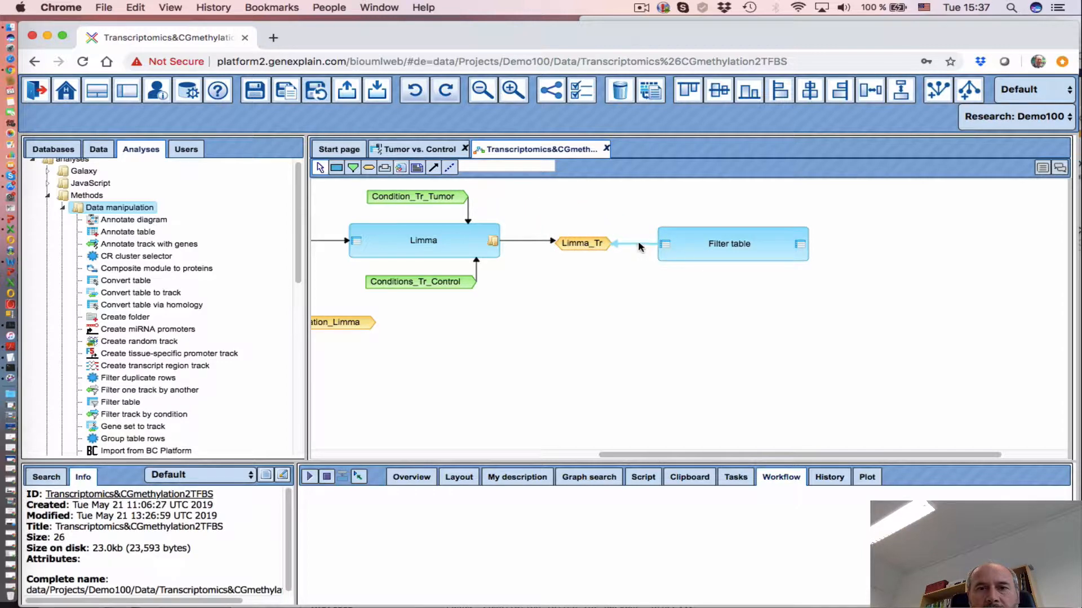
click(634, 245)
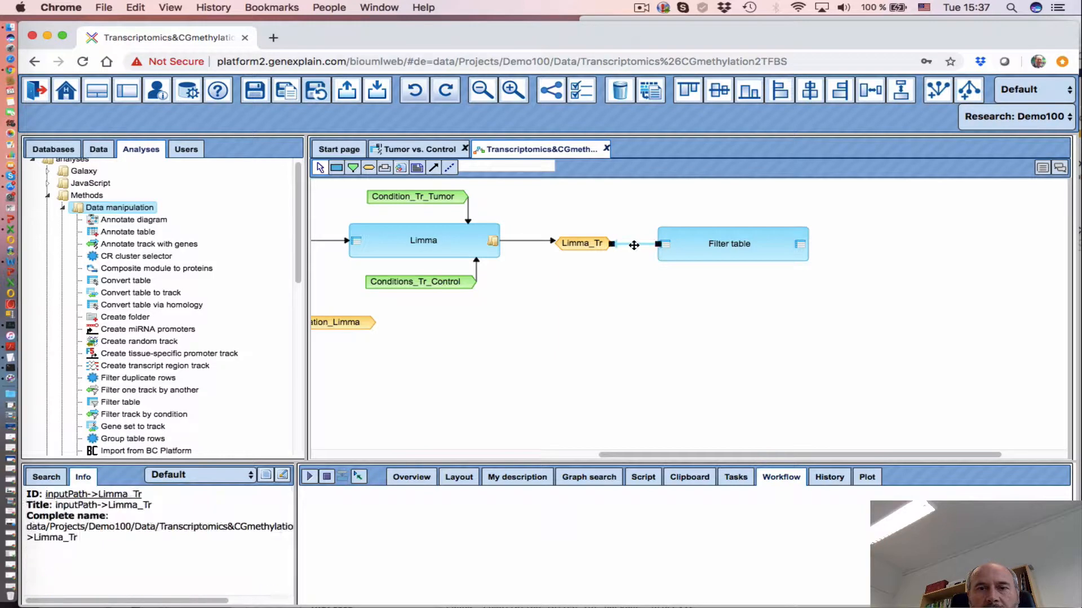
right_click(634, 245)
click(655, 287)
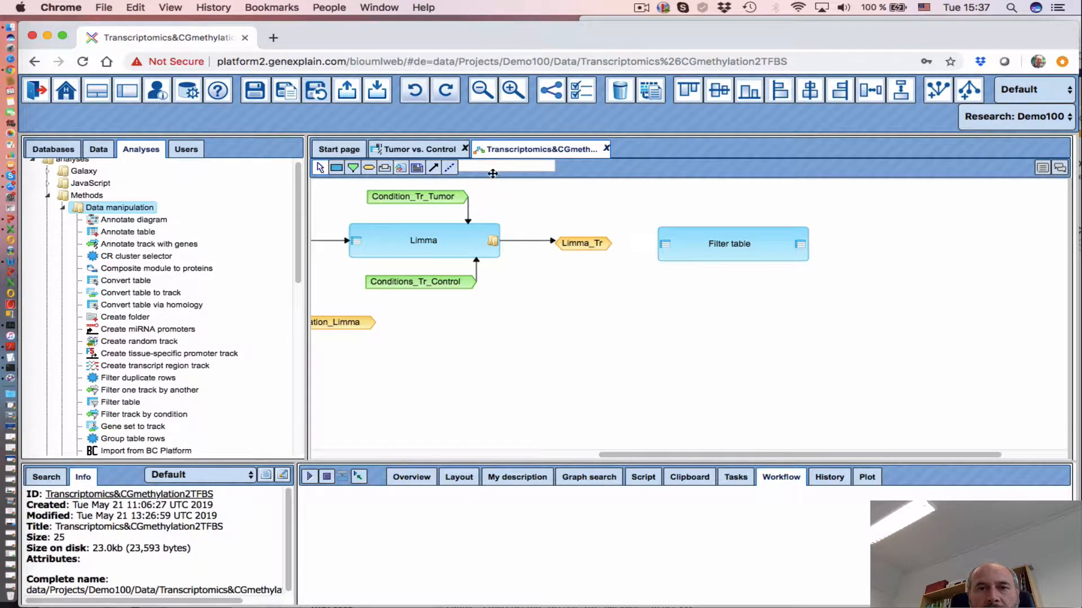
- Draw a directed edge from Limma_Tr to the input port of Filter table and display the method's parameters in an enlarged pane
click(433, 167)
click(578, 243)
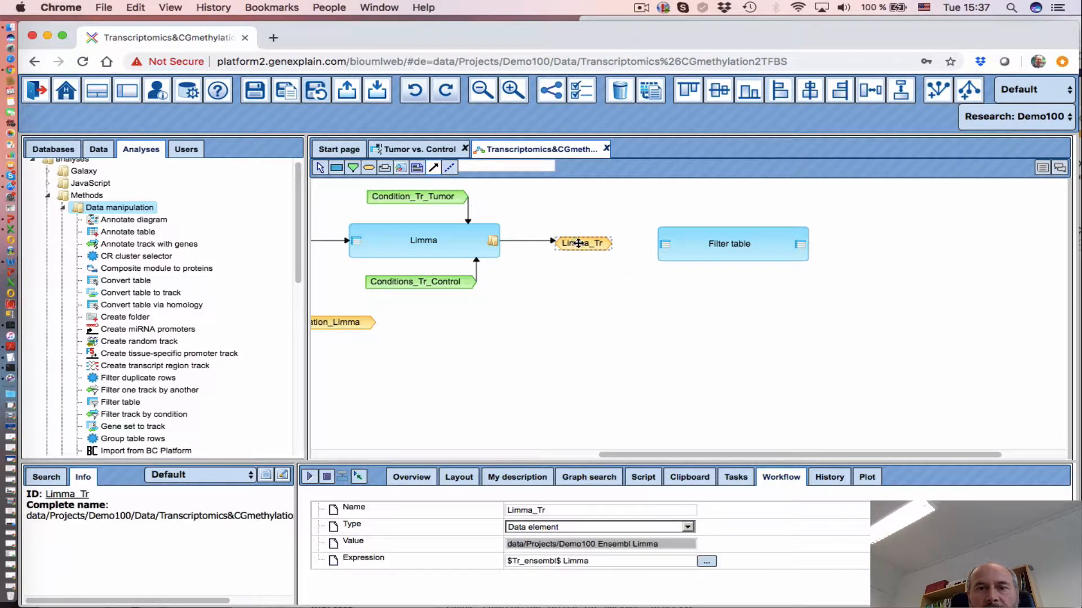
click(664, 243)
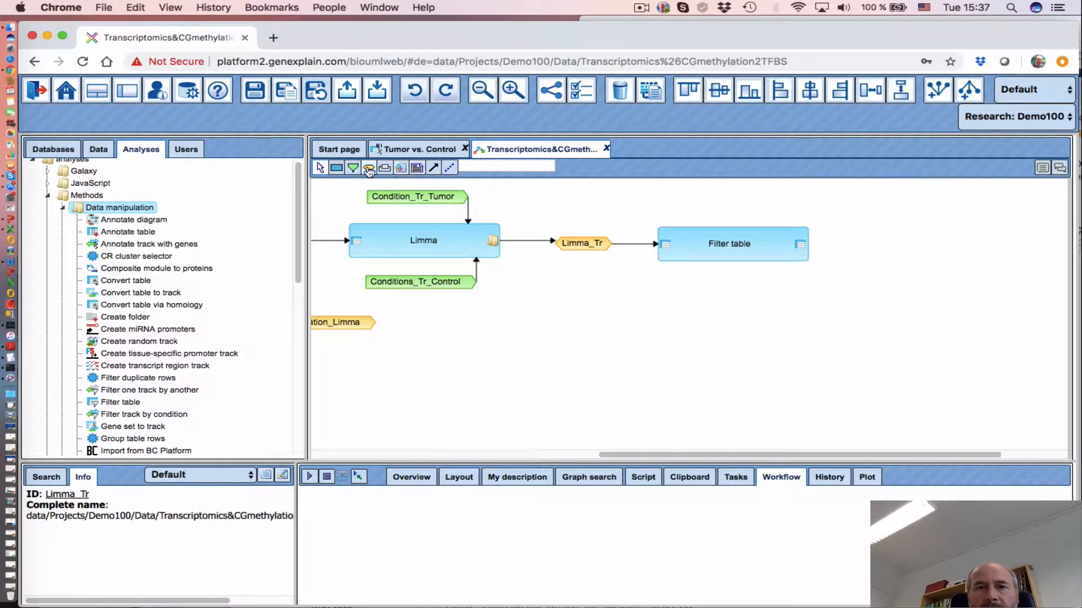
click(702, 248)
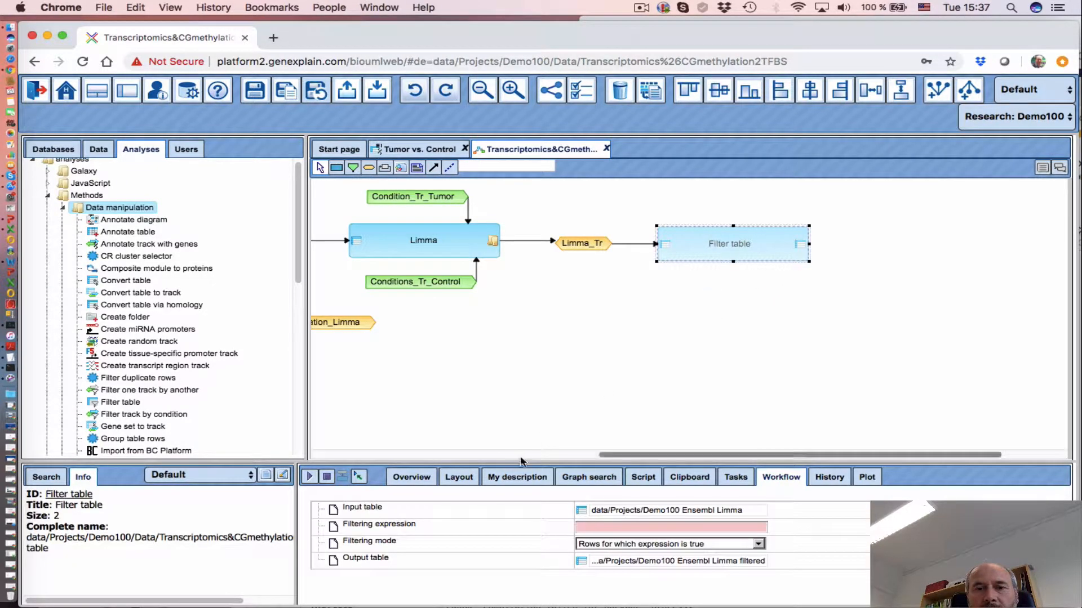
drag(522, 459, 529, 350)
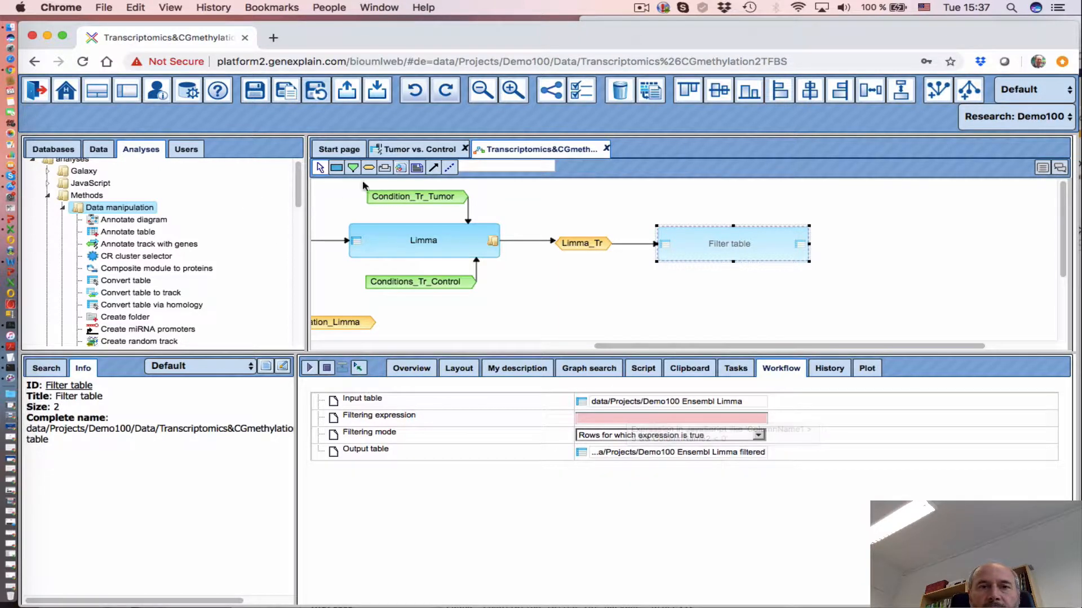
- Start a filter on the Tumor vs. Control table using the Above threshold template with the logFC column
click(404, 150)
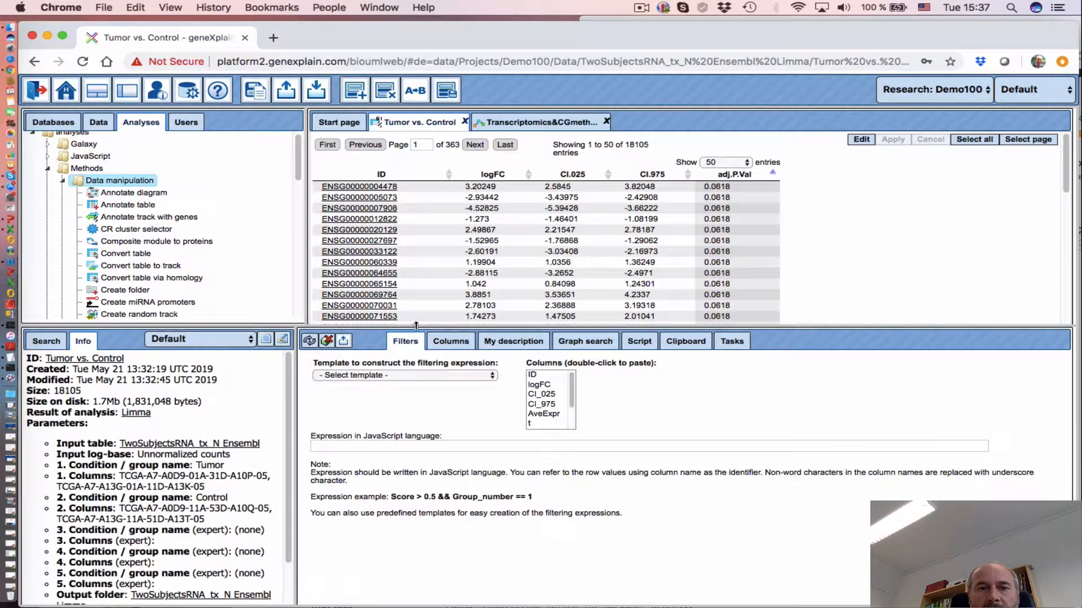
drag(416, 325, 415, 362)
click(396, 410)
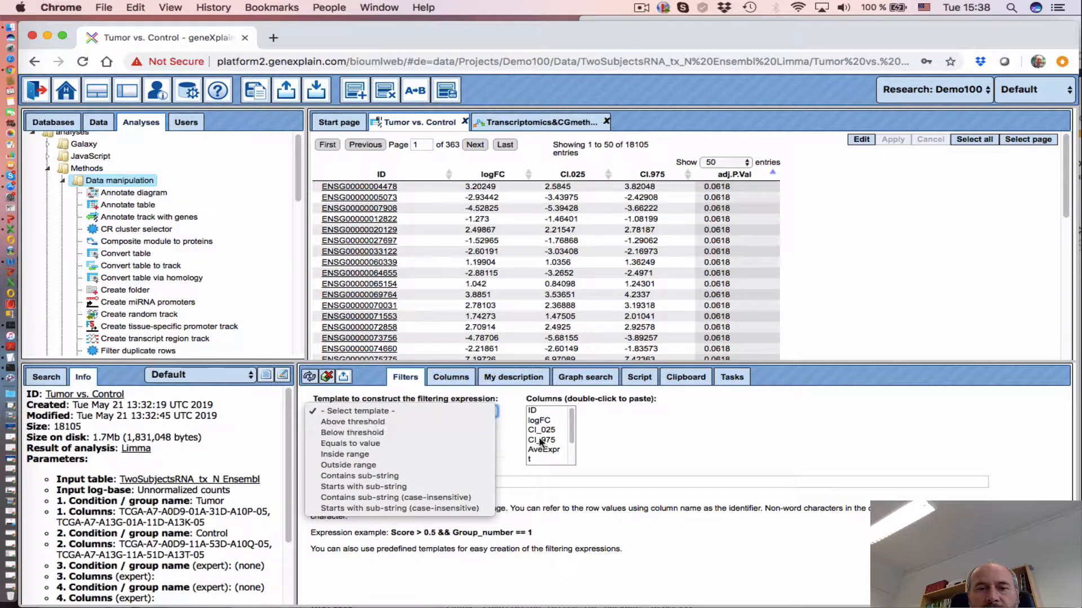
click(372, 424)
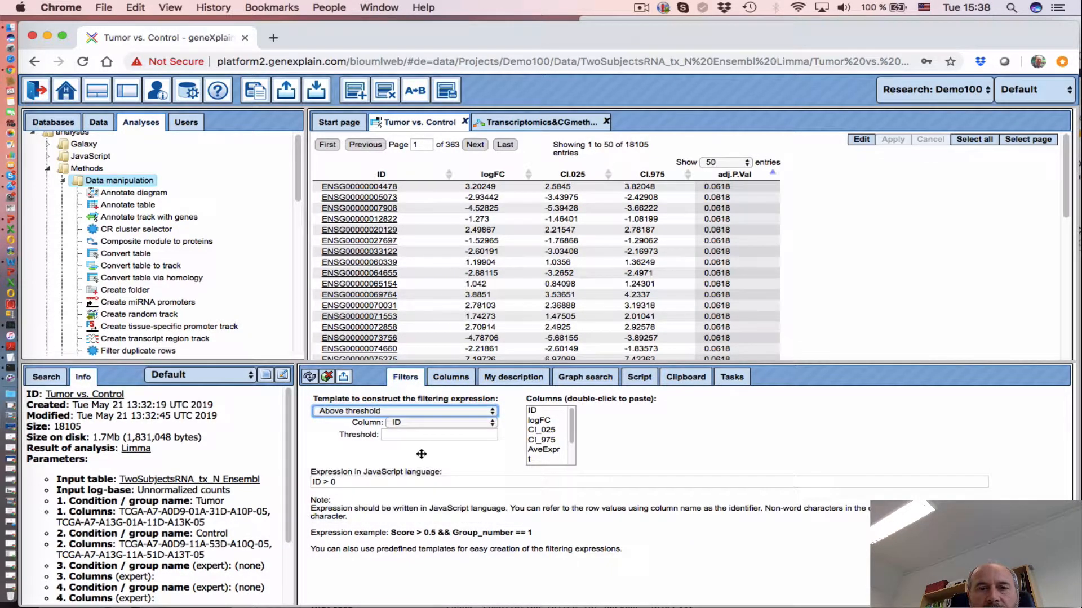
click(418, 423)
click(401, 432)
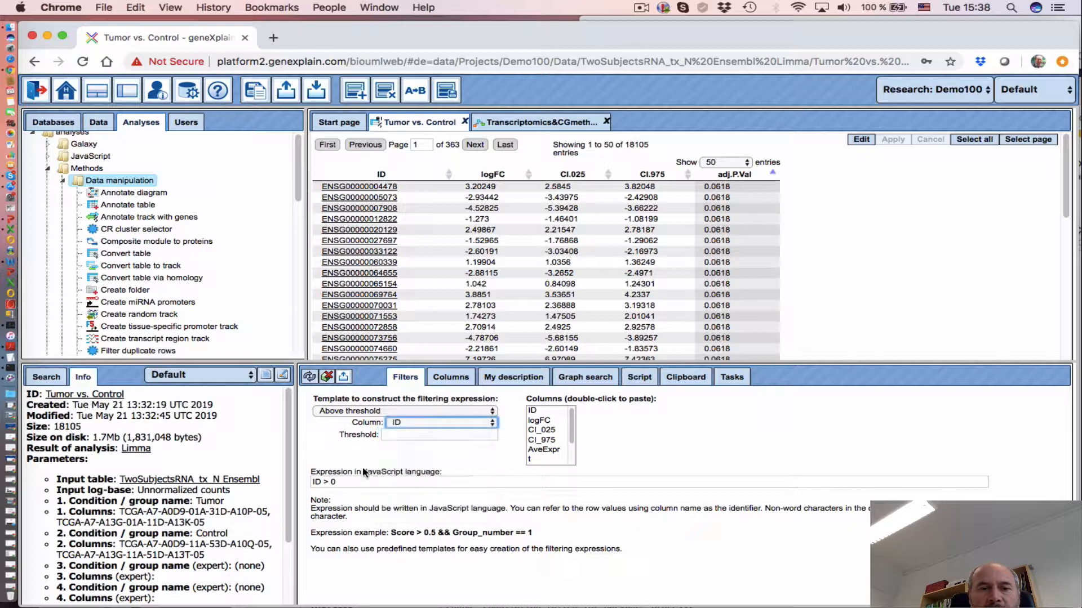
- Complete the filtering expression as logFC > 0.7 && P_Value<0.05 and apply it to the Tumor vs. Control table
click(362, 484)
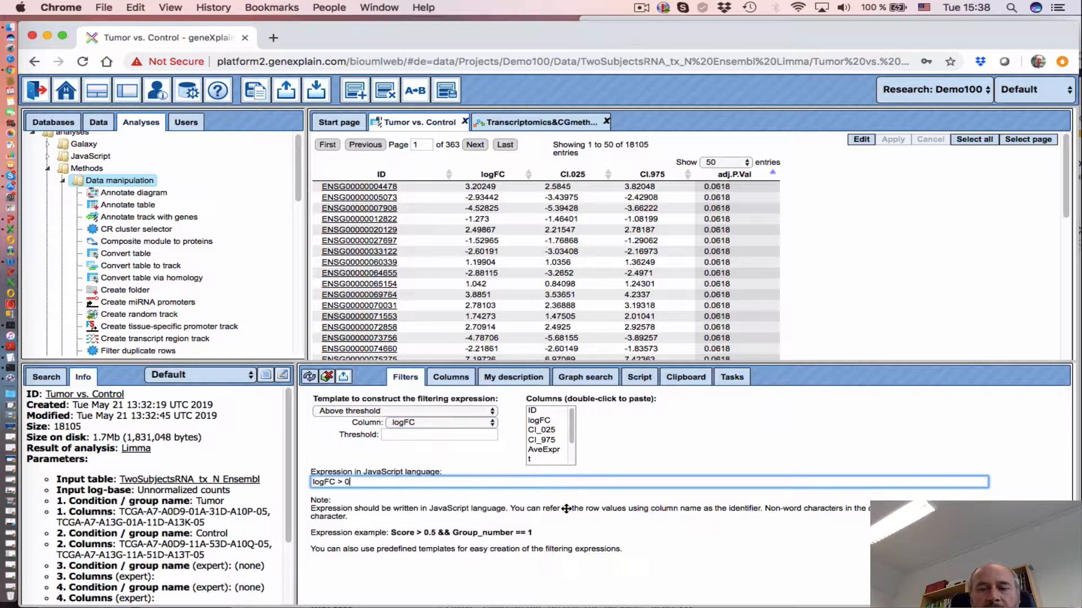
text(.7)
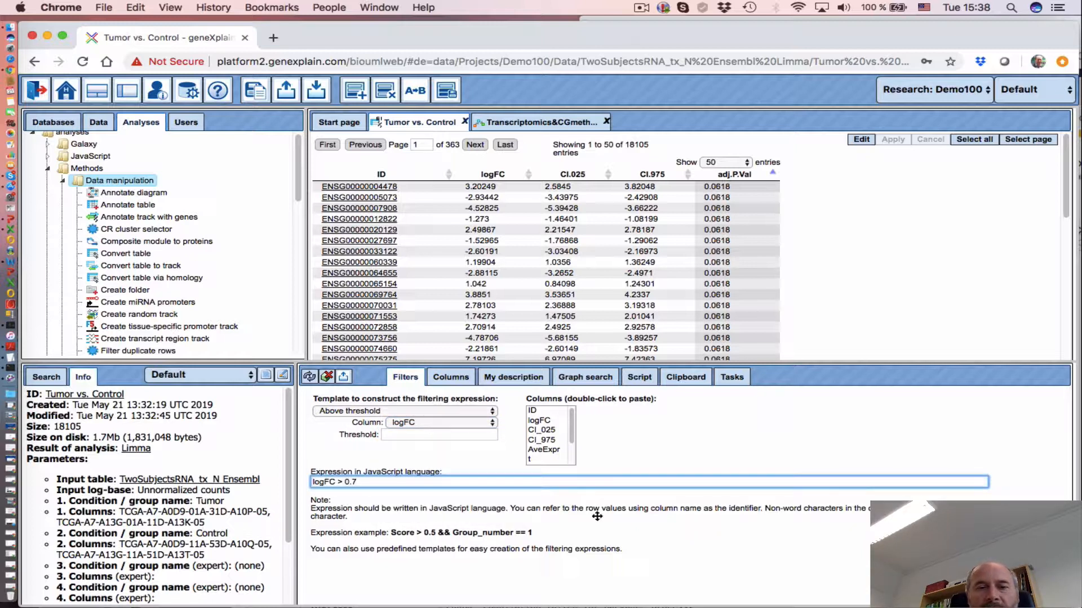
text( &&)
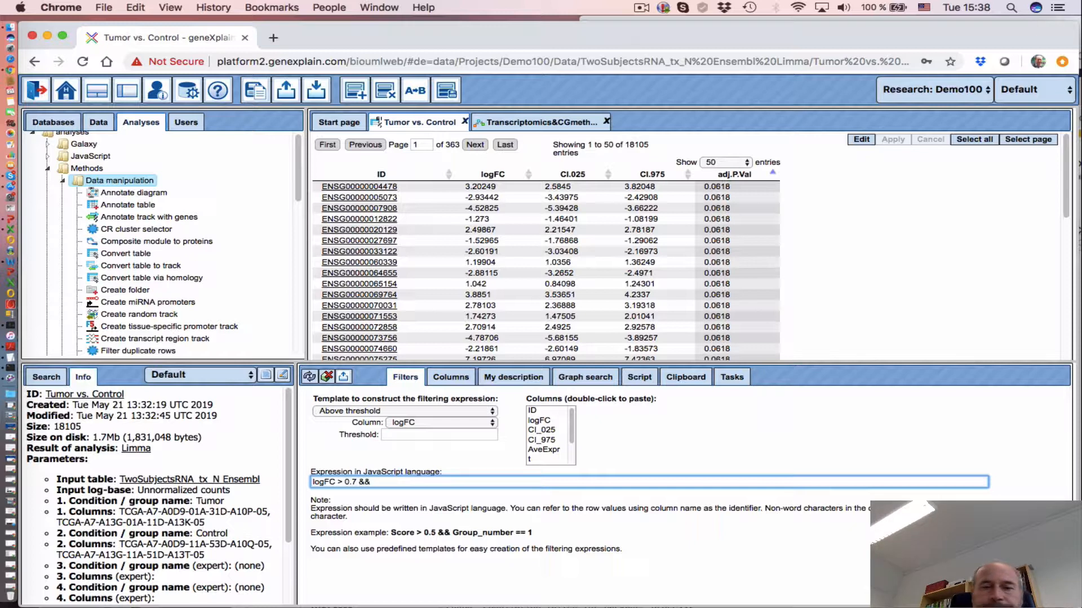
click(571, 456)
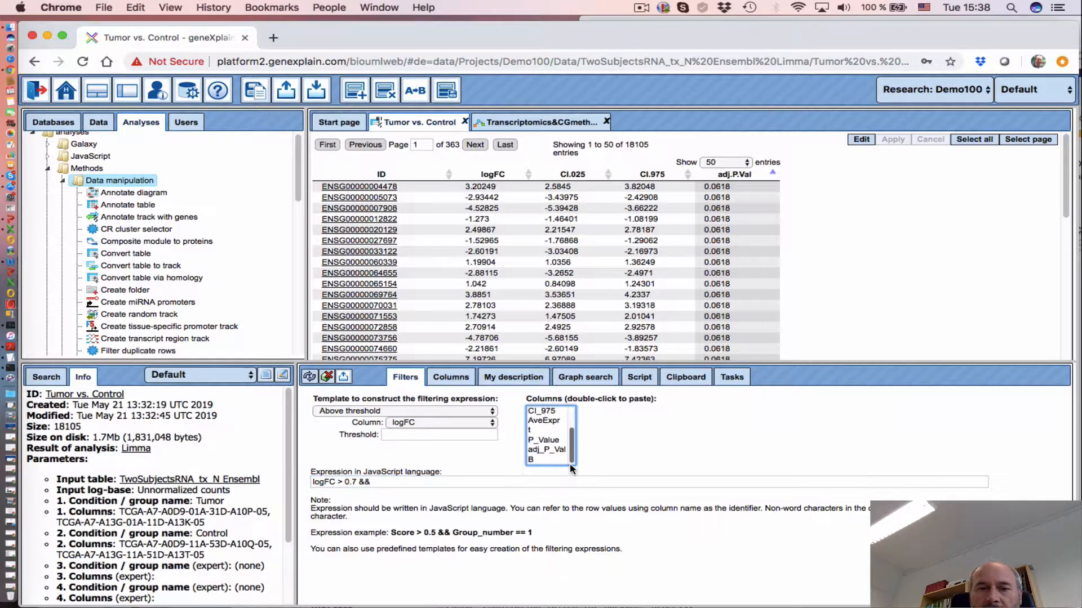
double_click(544, 440)
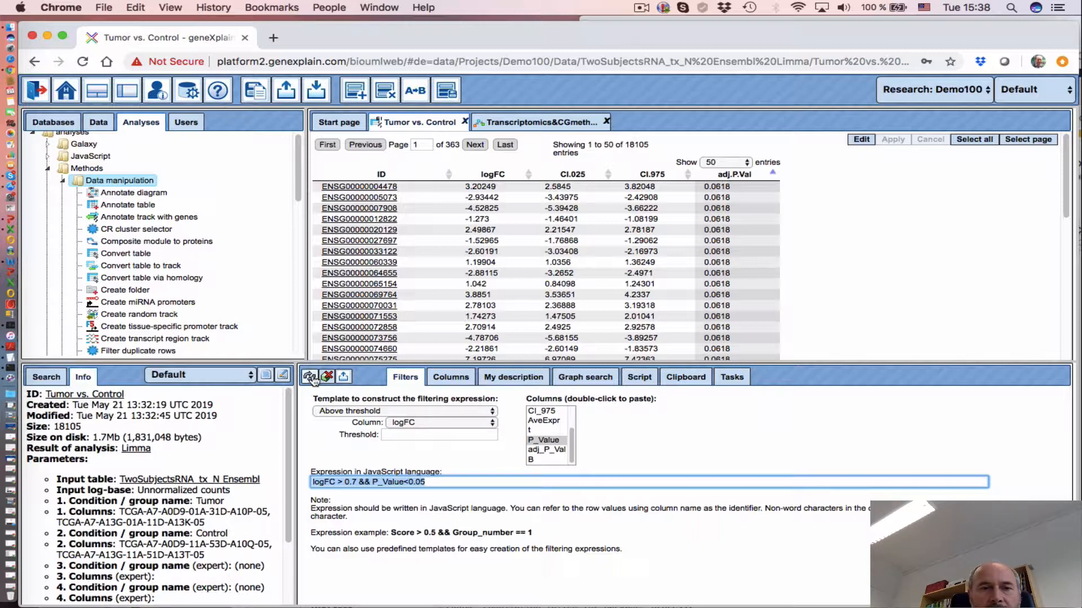
click(310, 376)
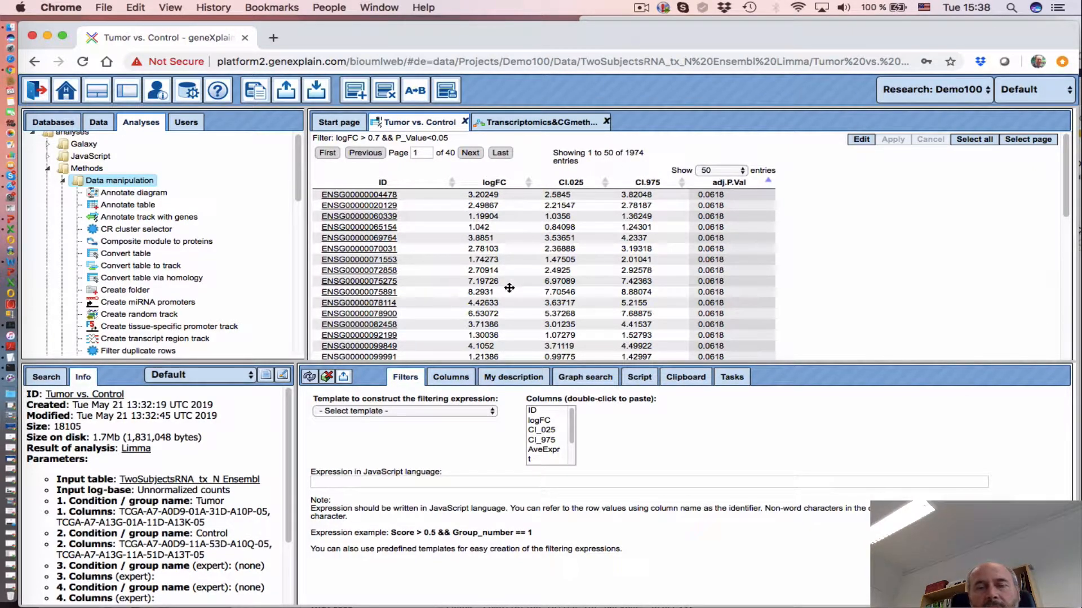
- Return to the Transcriptomics&CGmethylation2TFBS diagram, close its duplicate run-form view, and delete the existing Filter table method
click(523, 124)
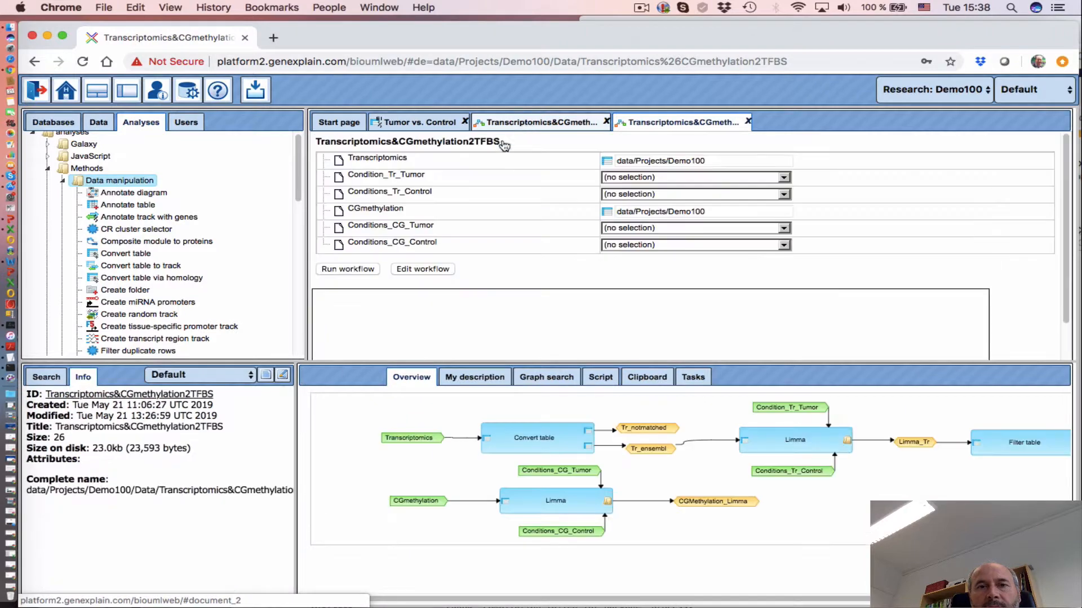
click(748, 122)
key(Delete)
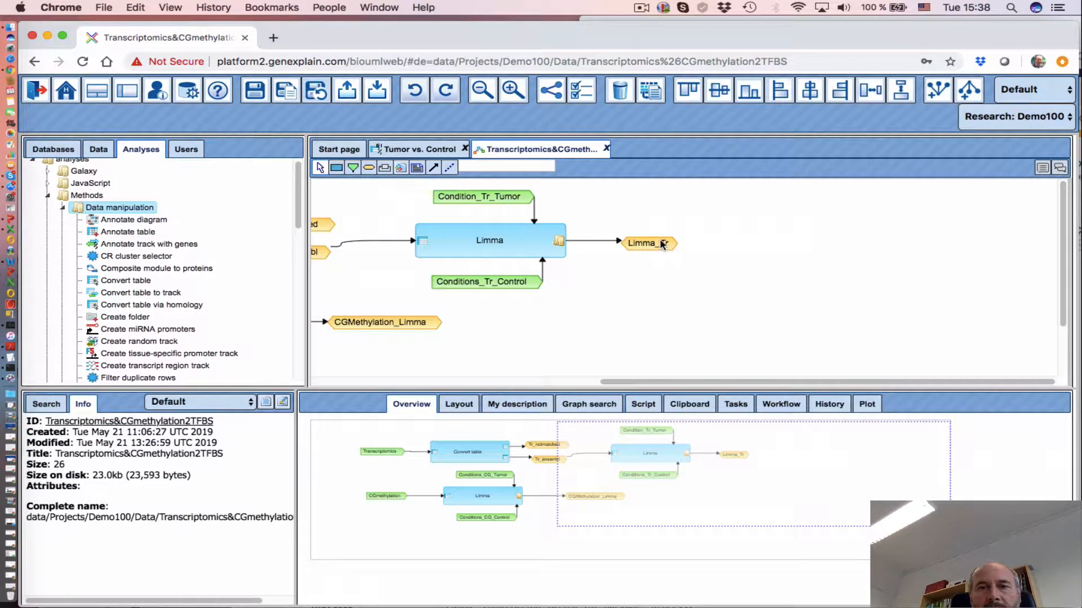
- Add the Filter table method from Data manipulation to the workflow diagram beside the Limma_Tr output
scroll(563, 326, down, 2)
scroll(563, 326, up, 2)
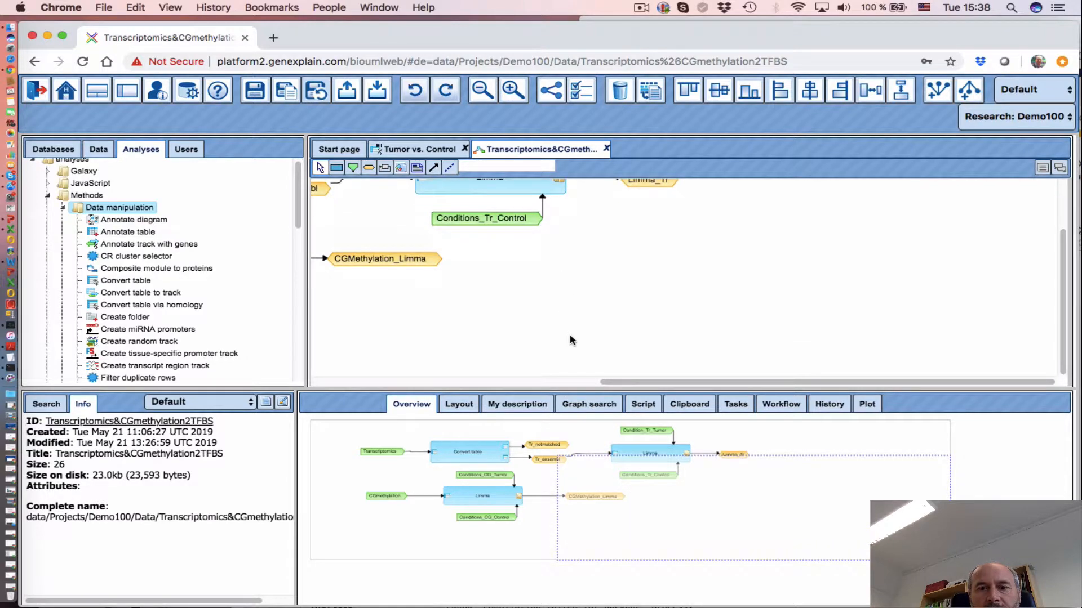
drag(611, 382, 784, 395)
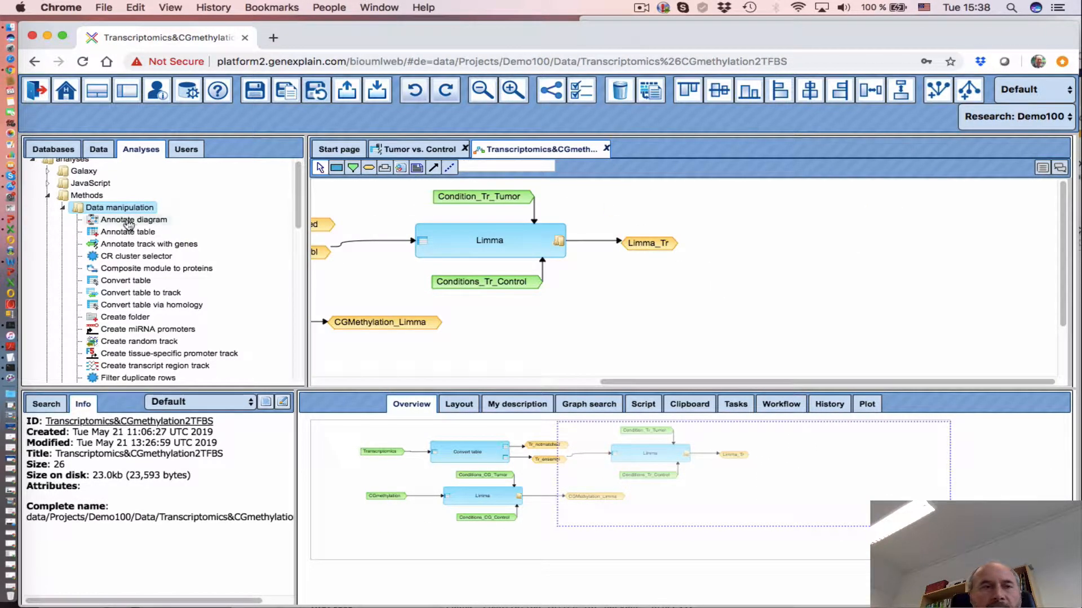
scroll(148, 332, down, 2)
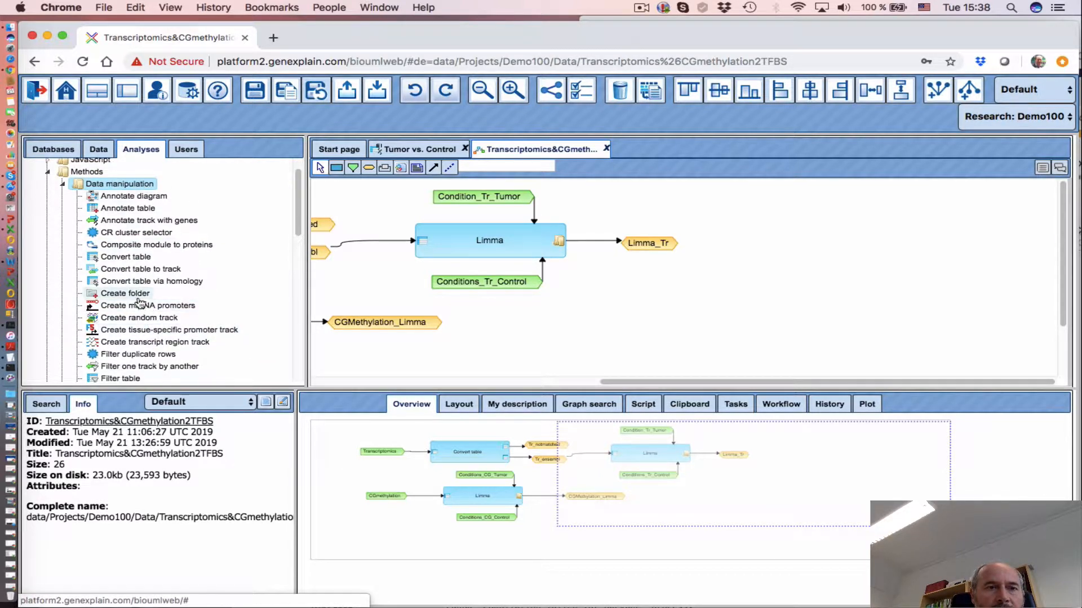
scroll(140, 304, down, 2)
scroll(140, 306, down, 5)
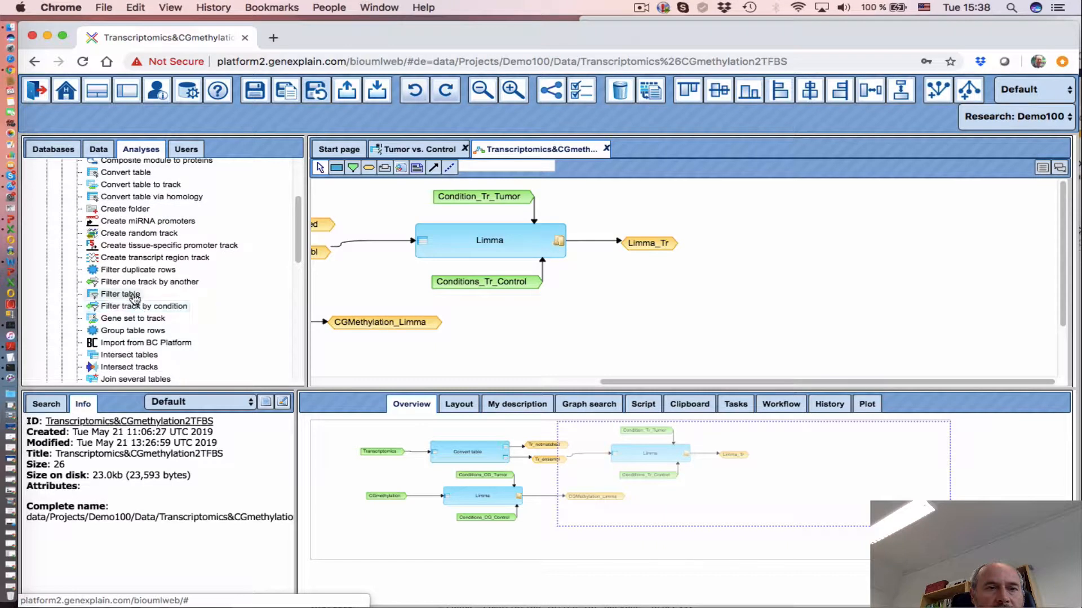
drag(138, 293, 790, 239)
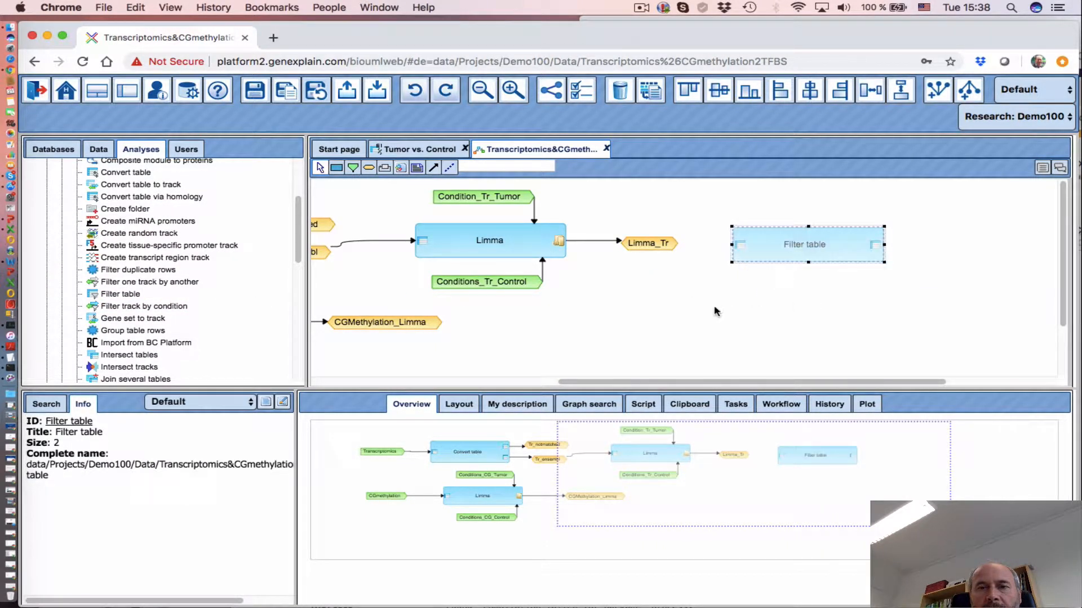
- Draw a directed edge from the Limma_Tr output to the new Filter table method
click(434, 169)
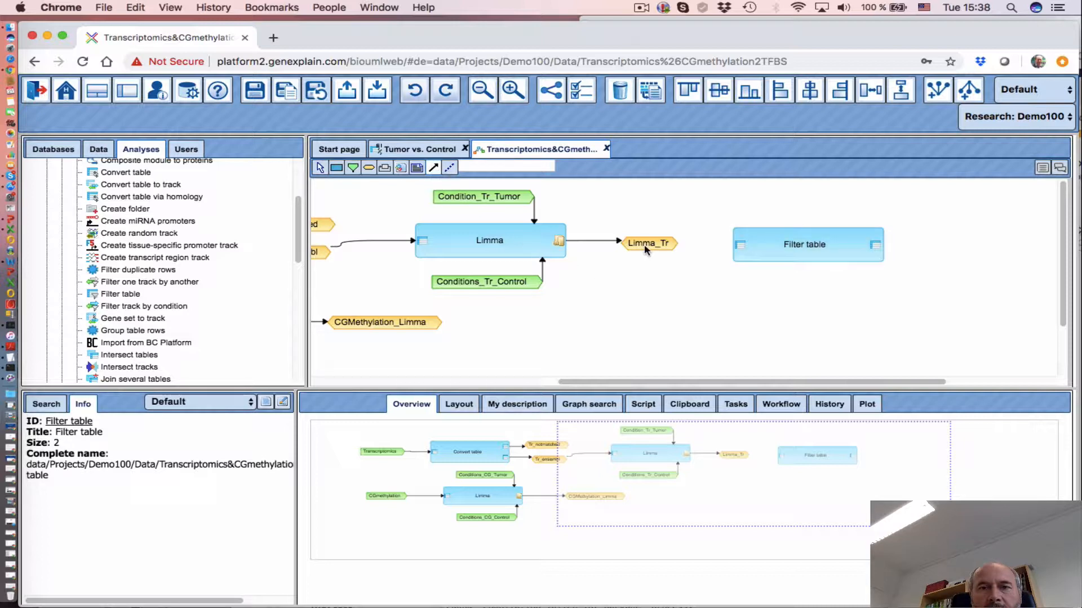
- Connect Limma_Tr to the Filter table input and set its filtering expression to logFC > 0.7 && P_Value<0.05
drag(644, 244, 740, 246)
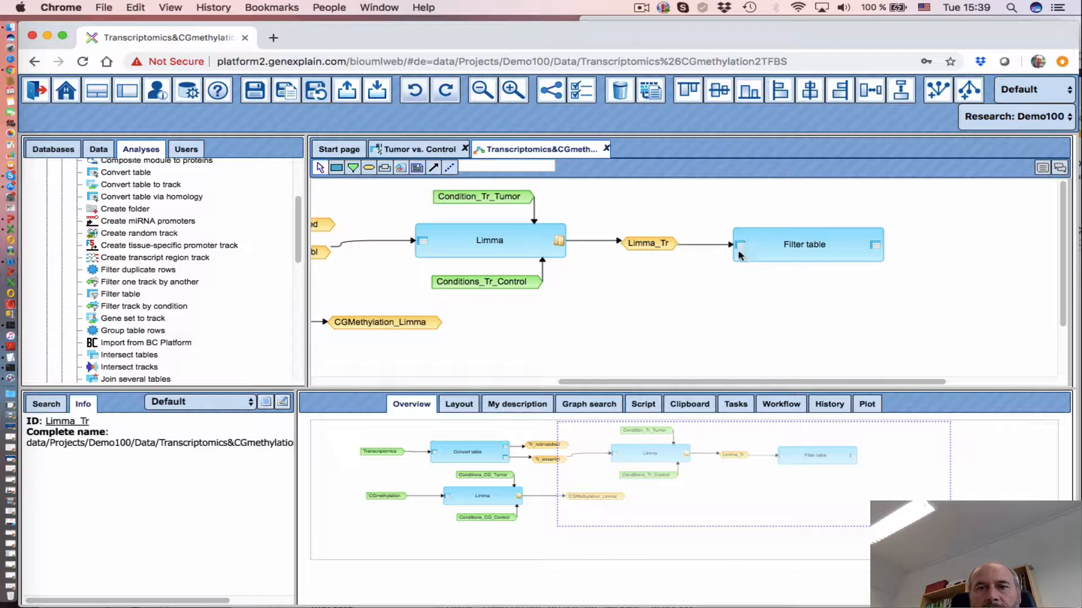
click(796, 244)
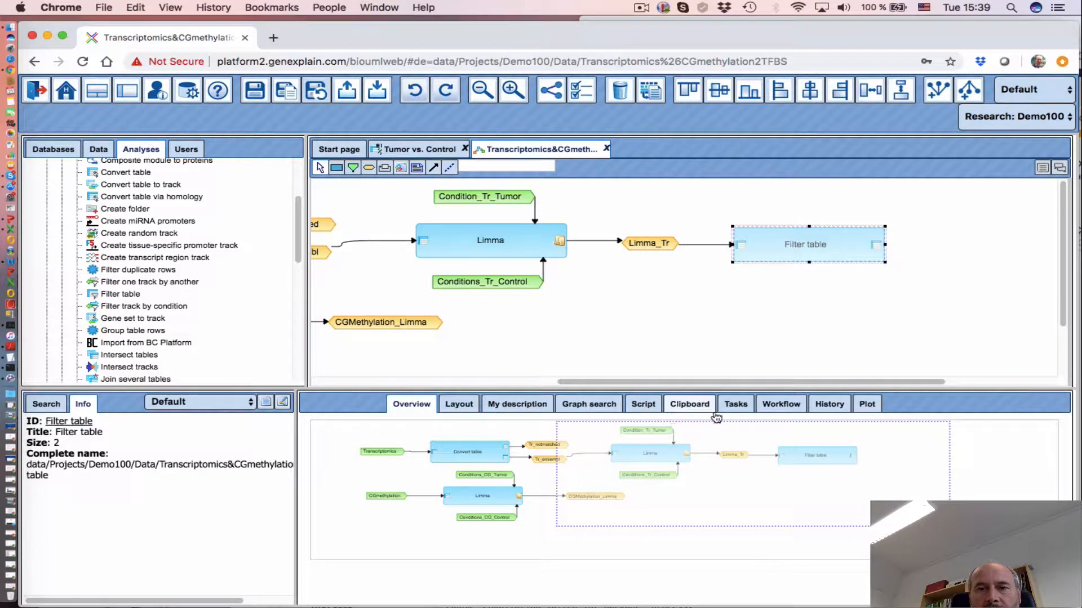
click(786, 404)
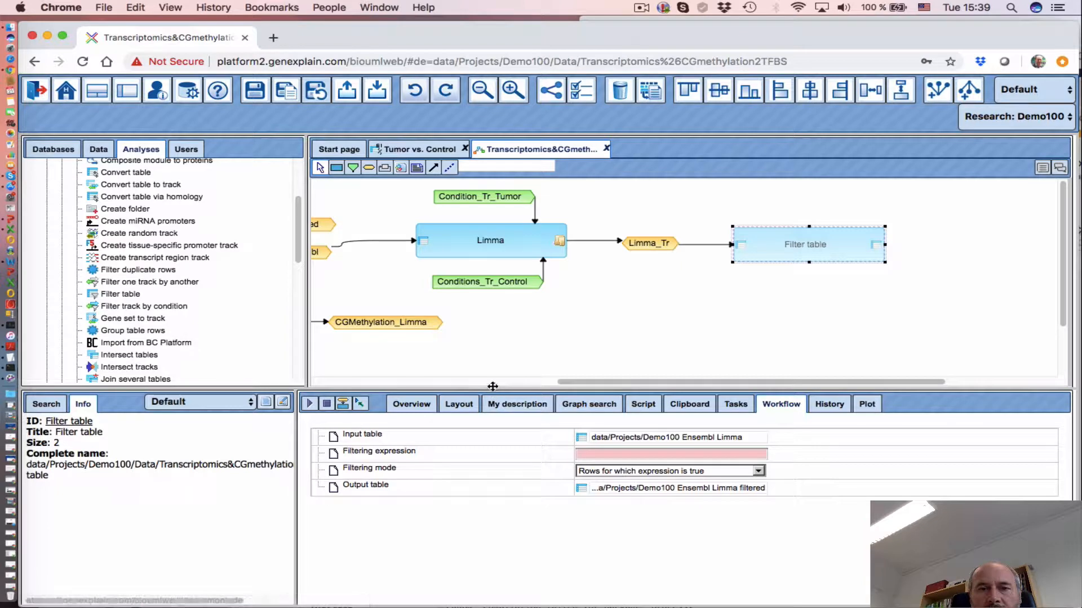
click(589, 453)
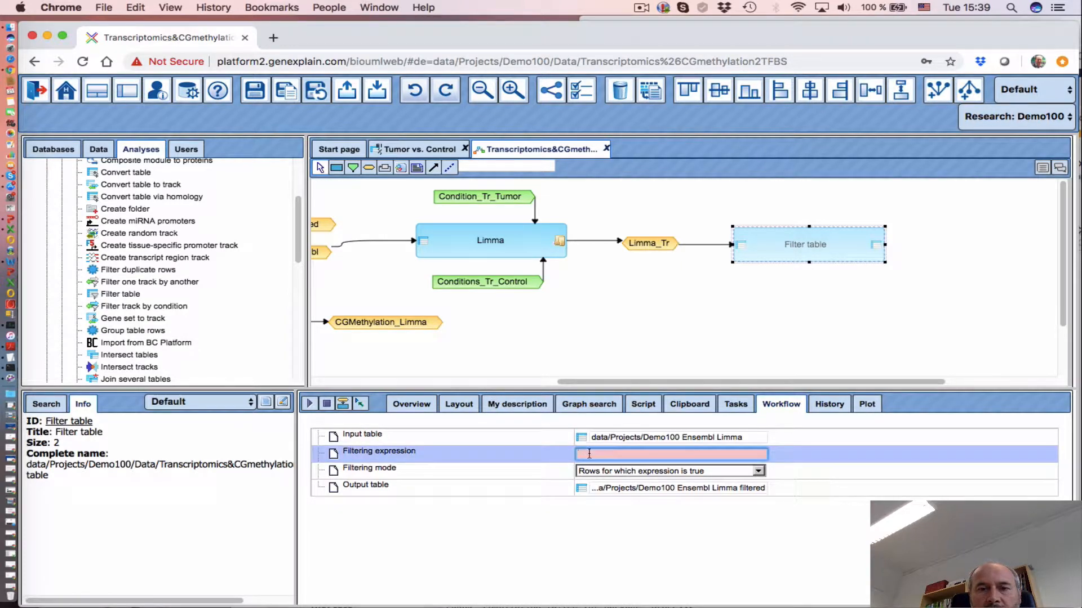
text(logFC > 0.7 && P_Value<0.05)
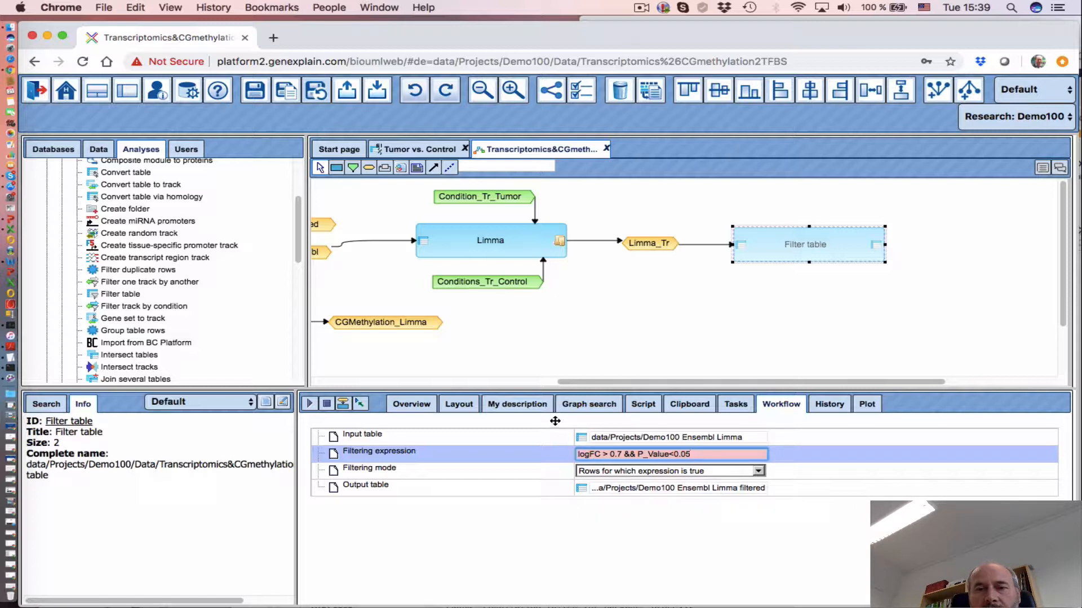
click(581, 315)
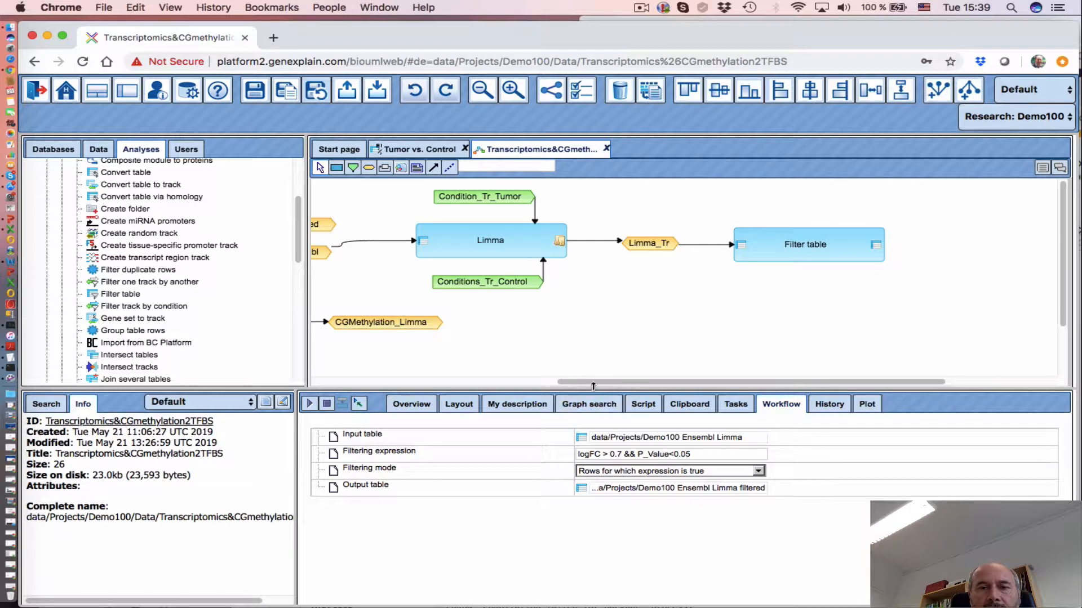
- Begin a new expression node beside the Filter table's output, named Tr_UP with the type Data element
drag(593, 382, 695, 382)
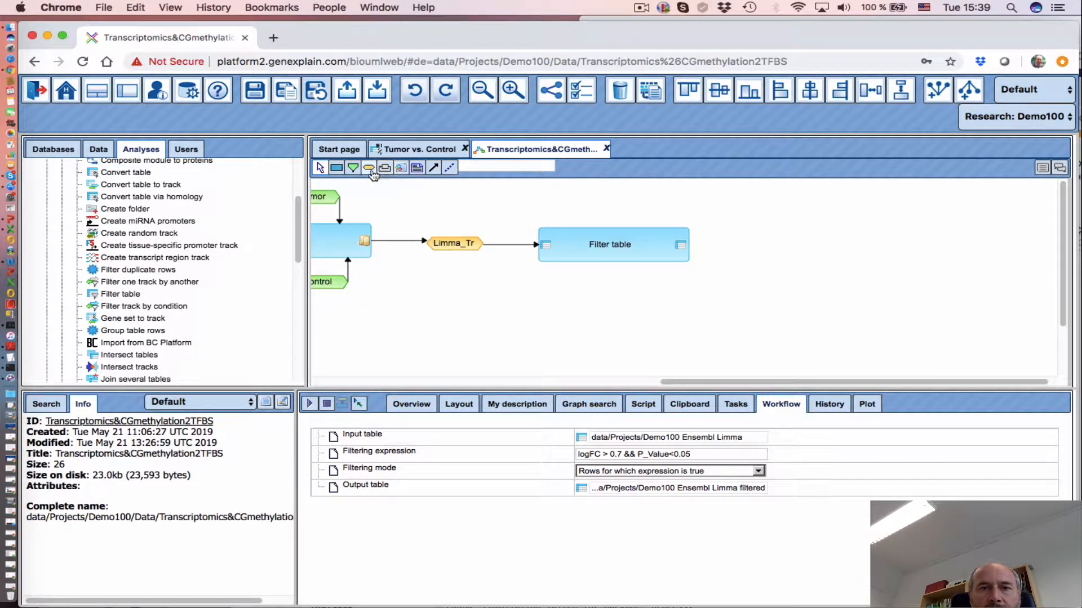
click(732, 245)
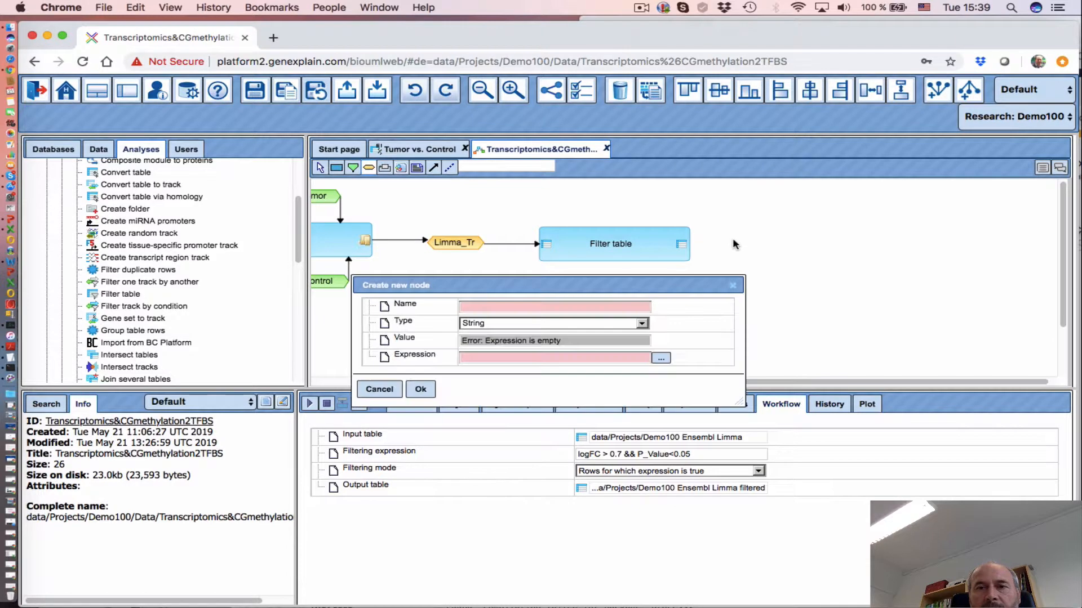
click(476, 309)
text(Tr_UP)
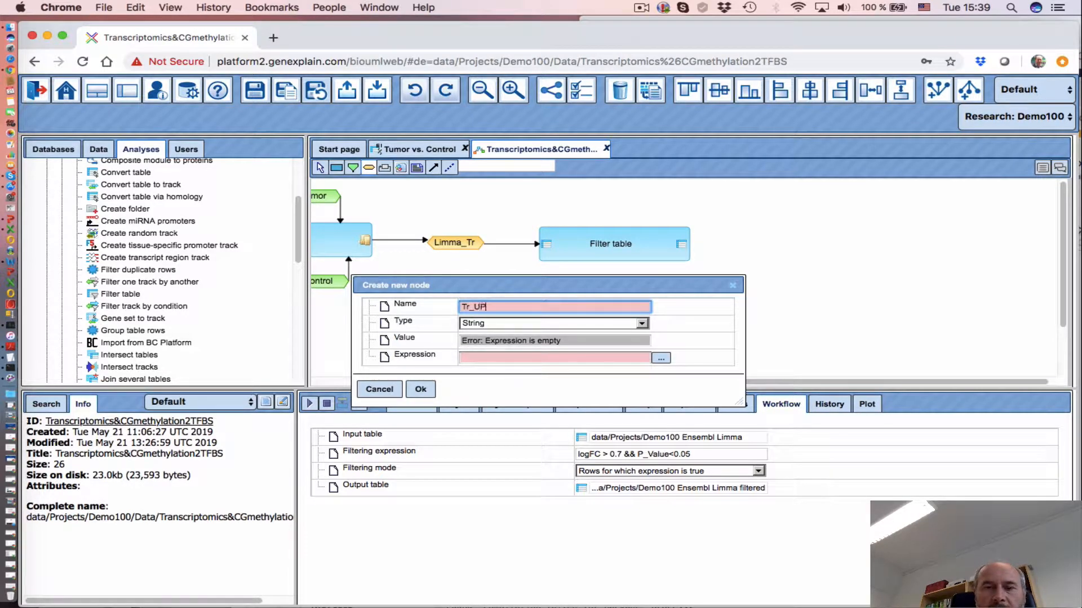
click(516, 327)
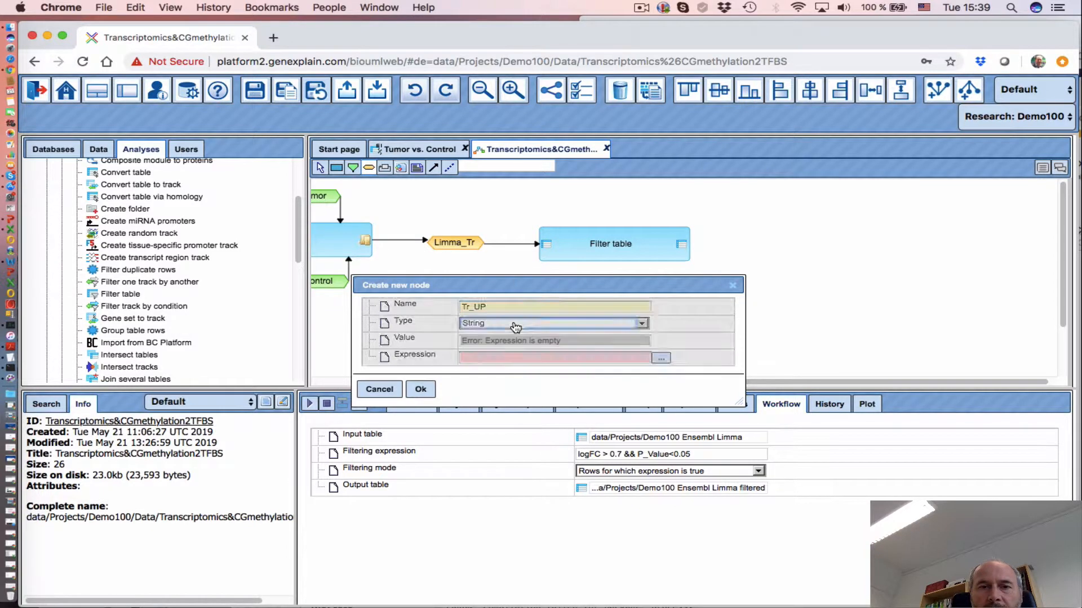
click(515, 325)
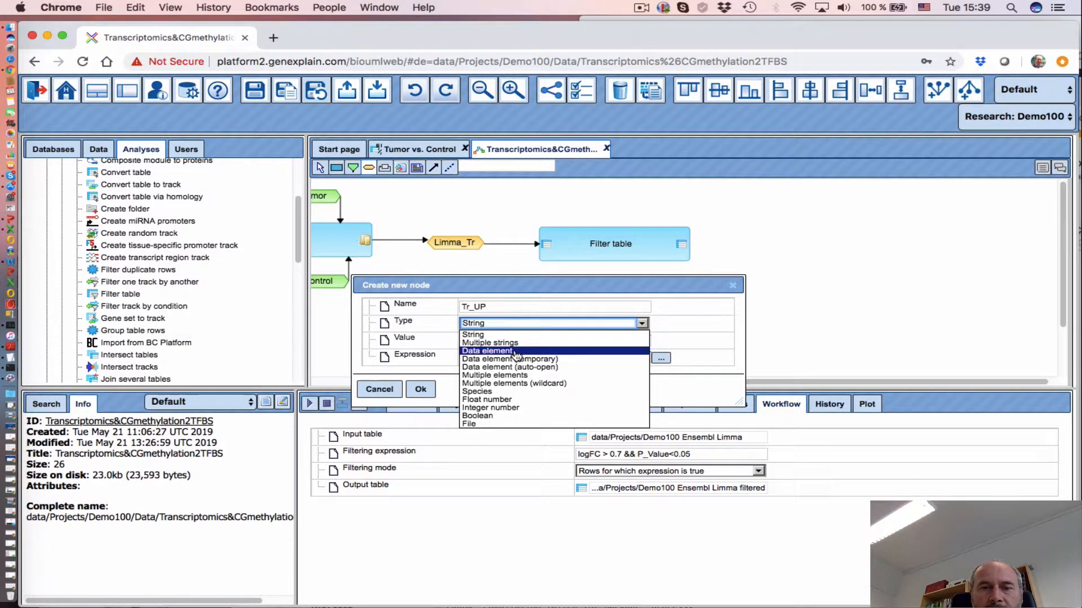
click(514, 351)
- Build the new node's expression from the Limma_Tr variable as $Limma_Tr$ UP and create the node
click(664, 362)
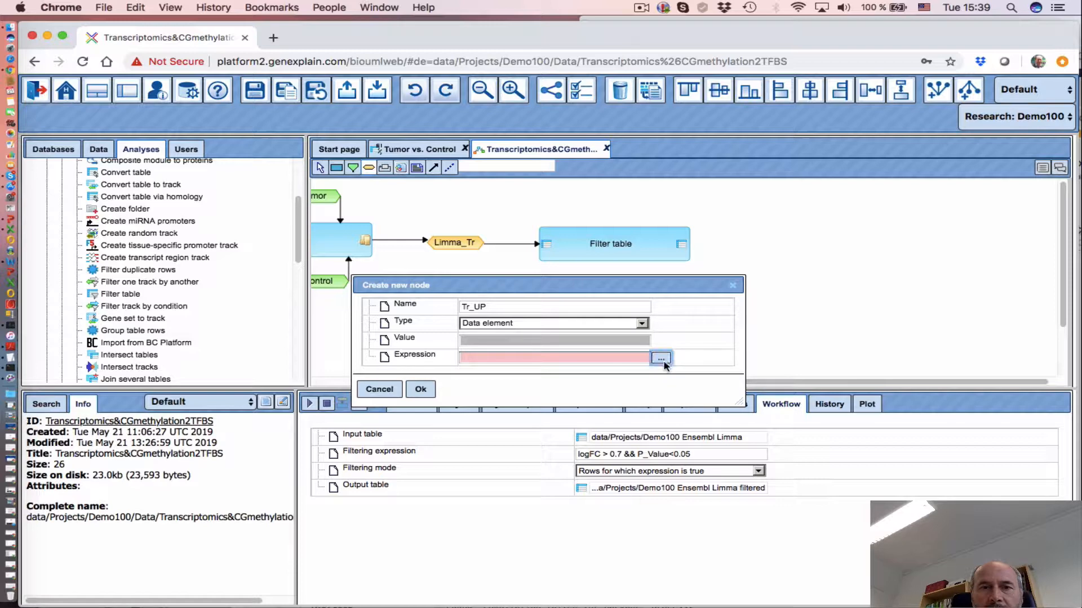
drag(496, 198, 533, 256)
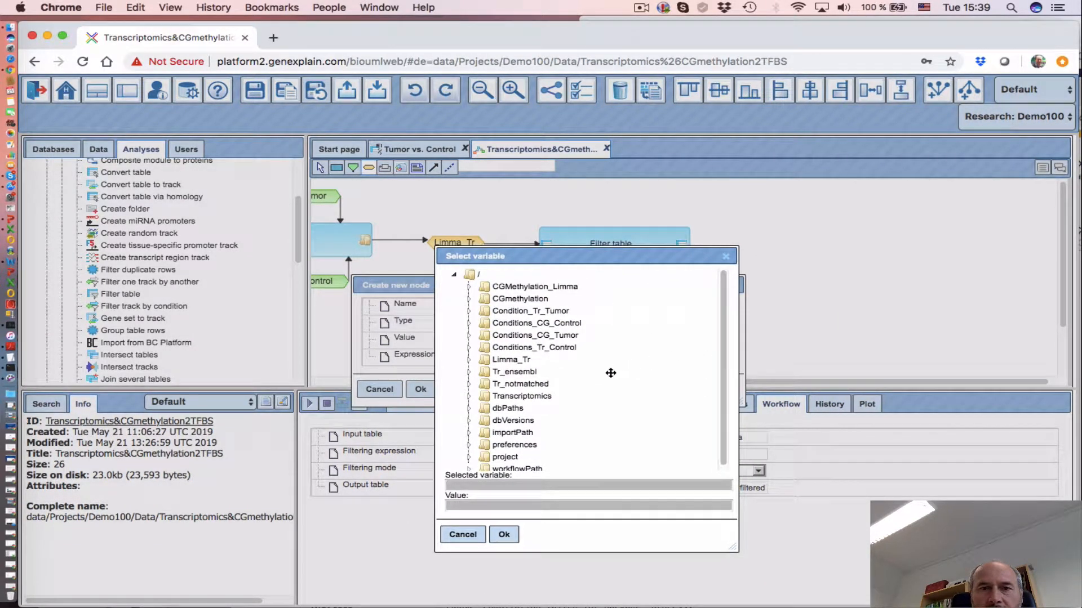
click(511, 360)
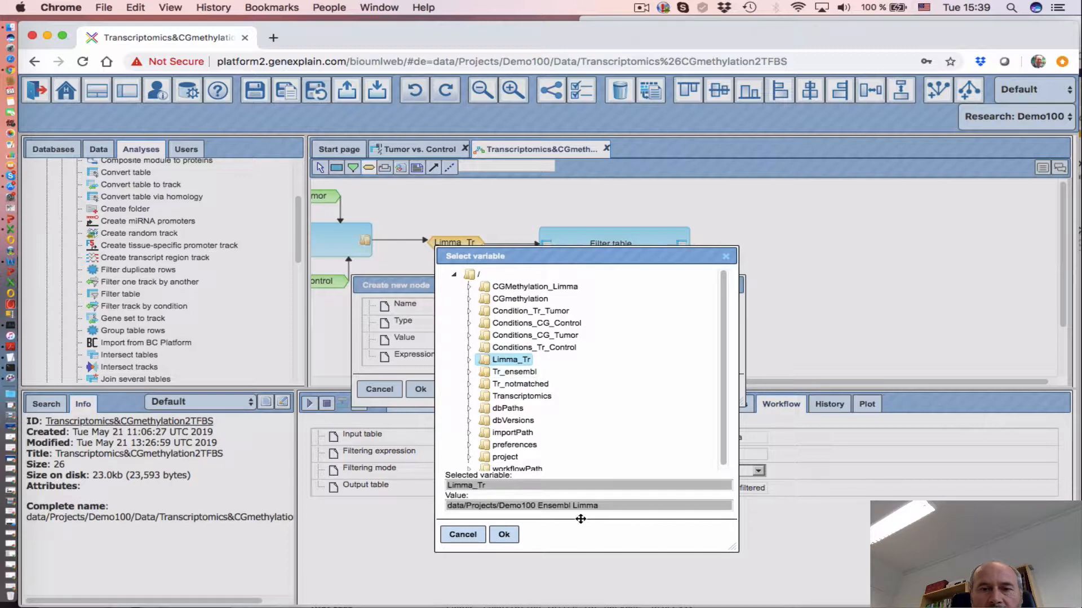
click(504, 535)
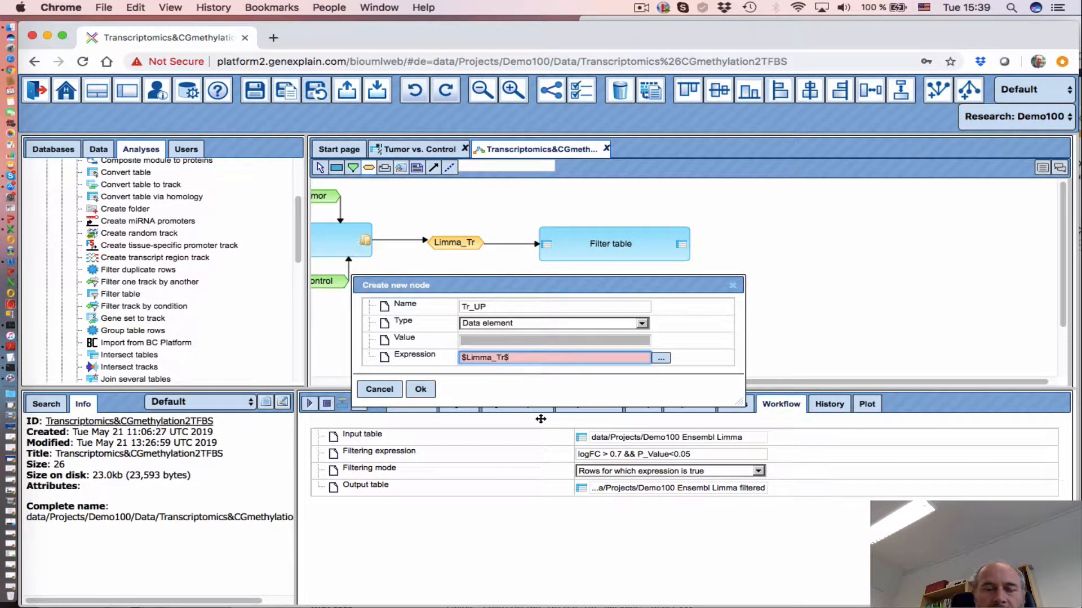
text(UP)
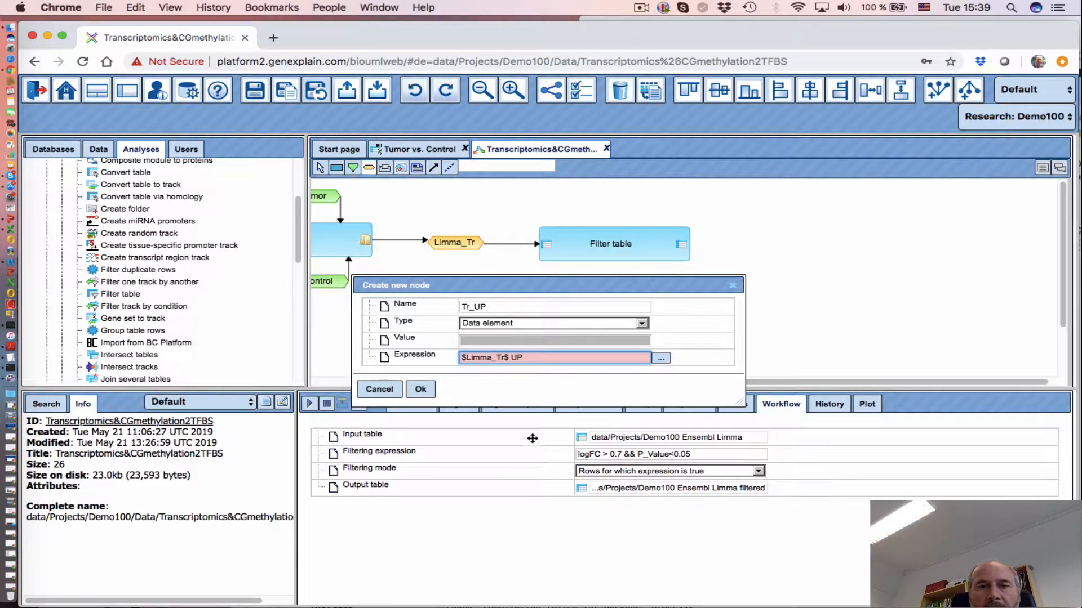
click(421, 388)
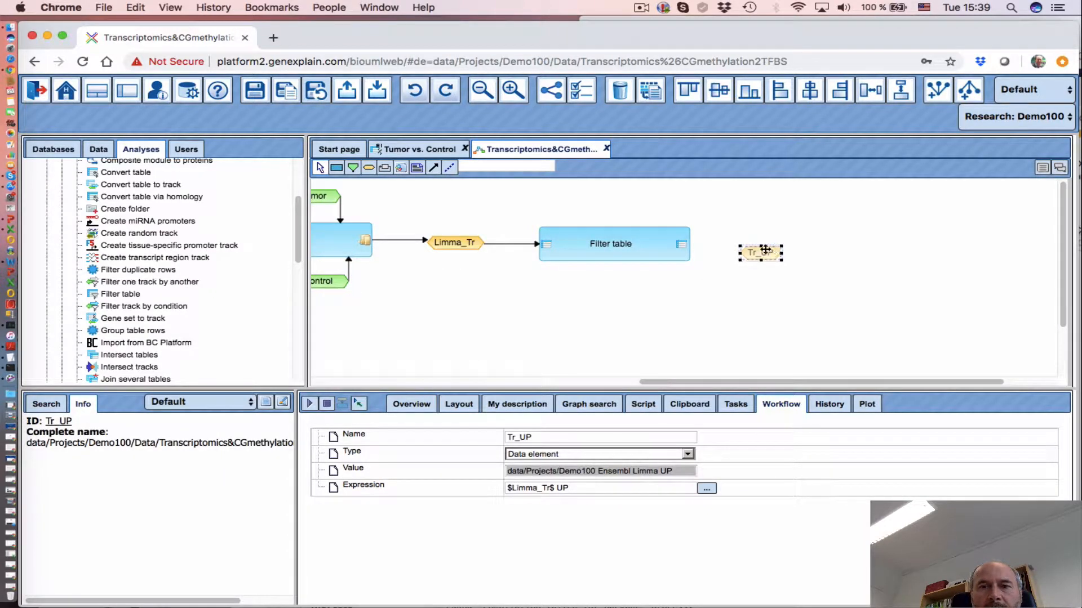
- Connect the Filter table's output to the Tr_UP node and position Tr_UP slightly above the filter's output
drag(761, 252, 744, 249)
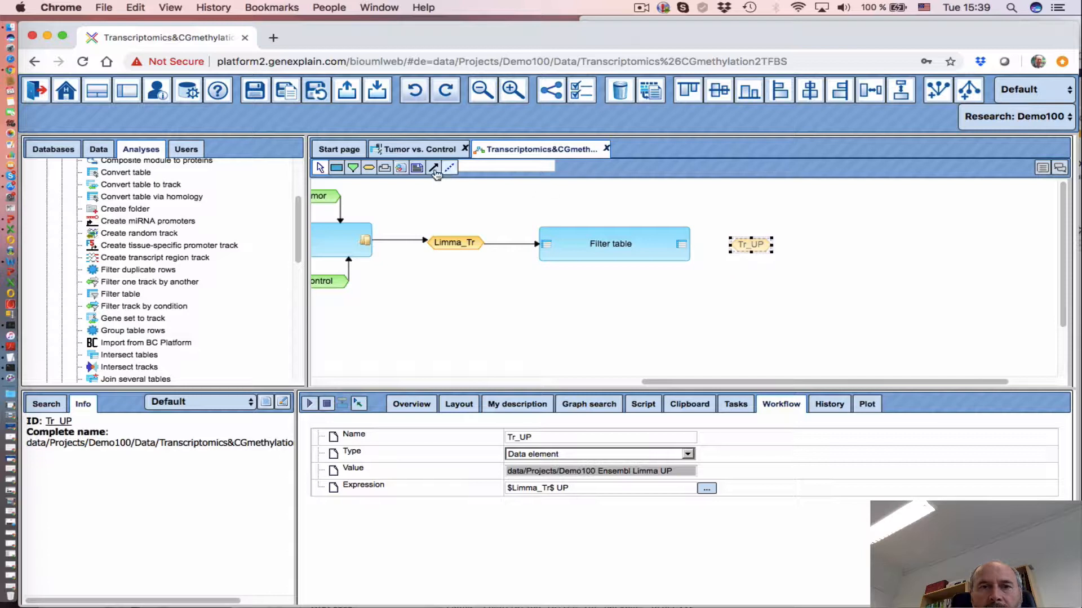
click(459, 187)
drag(681, 244, 750, 245)
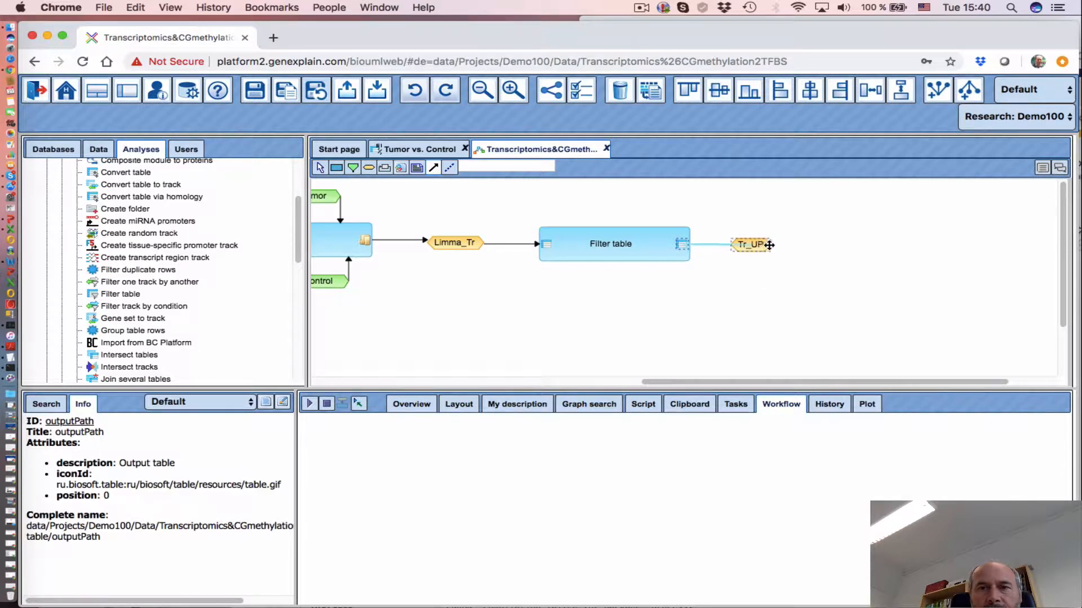
click(753, 245)
scroll(755, 250, right, 1)
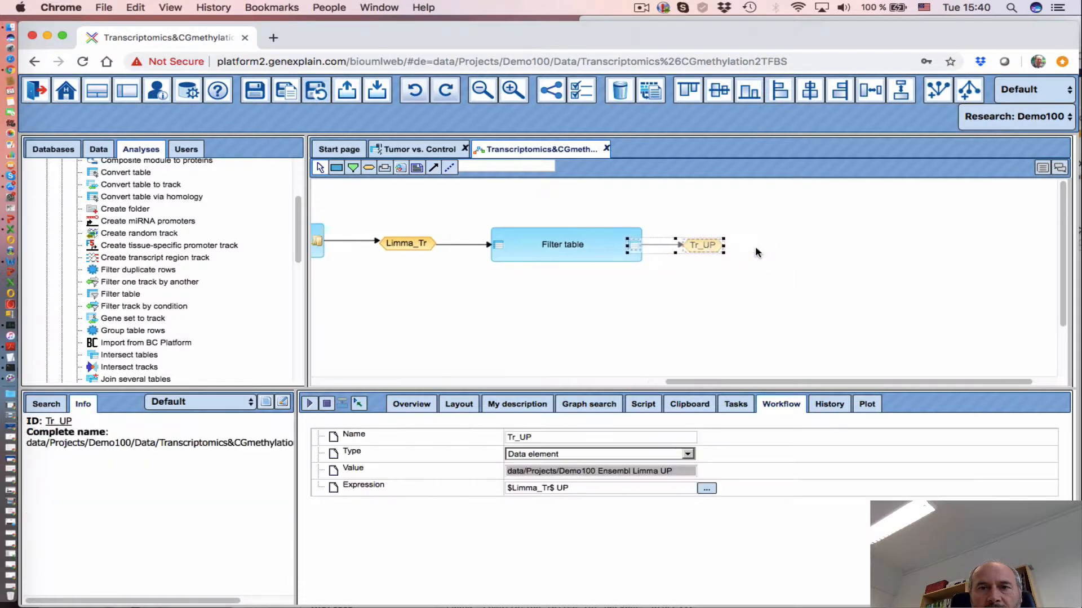
click(630, 293)
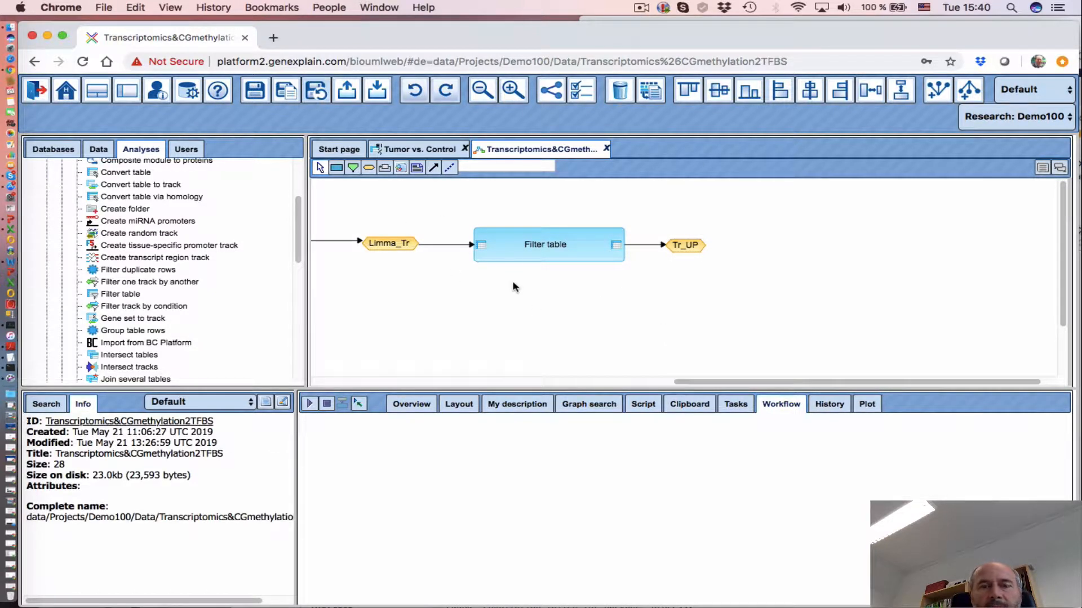
drag(687, 248, 700, 225)
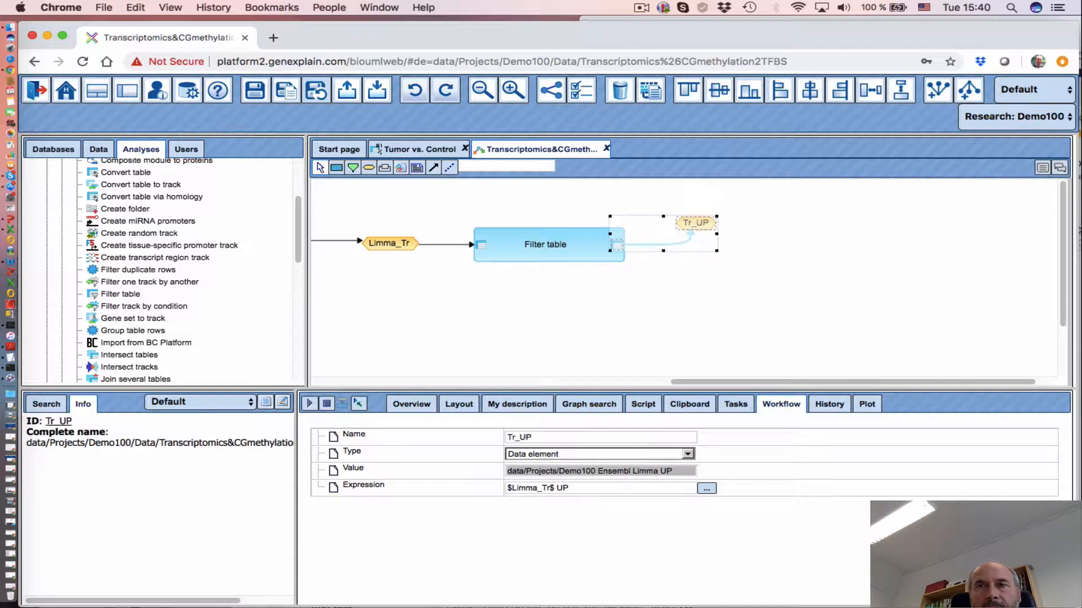
click(642, 7)
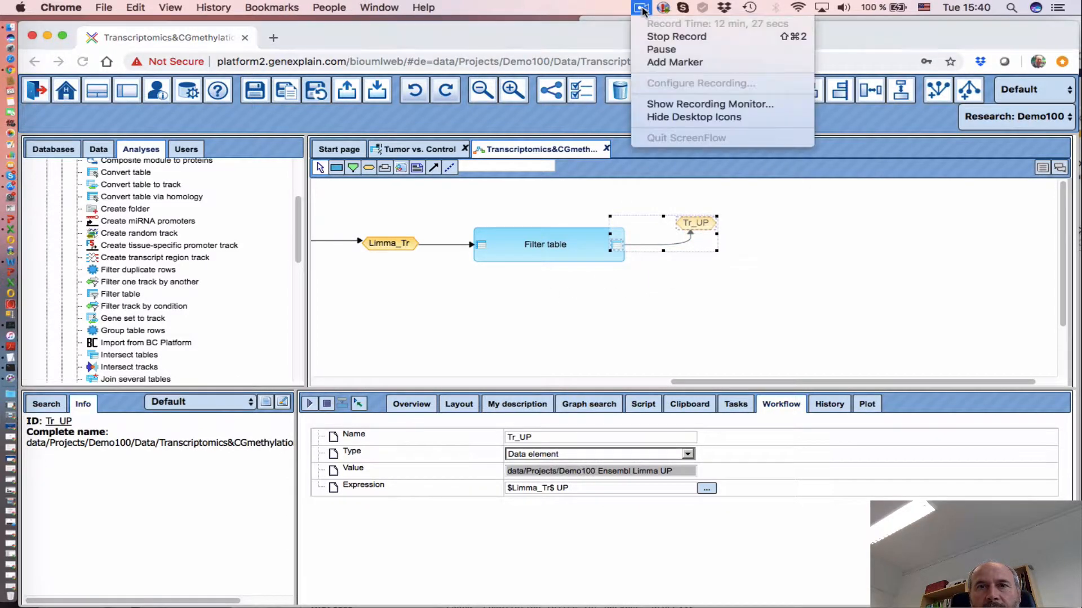
click(655, 51)
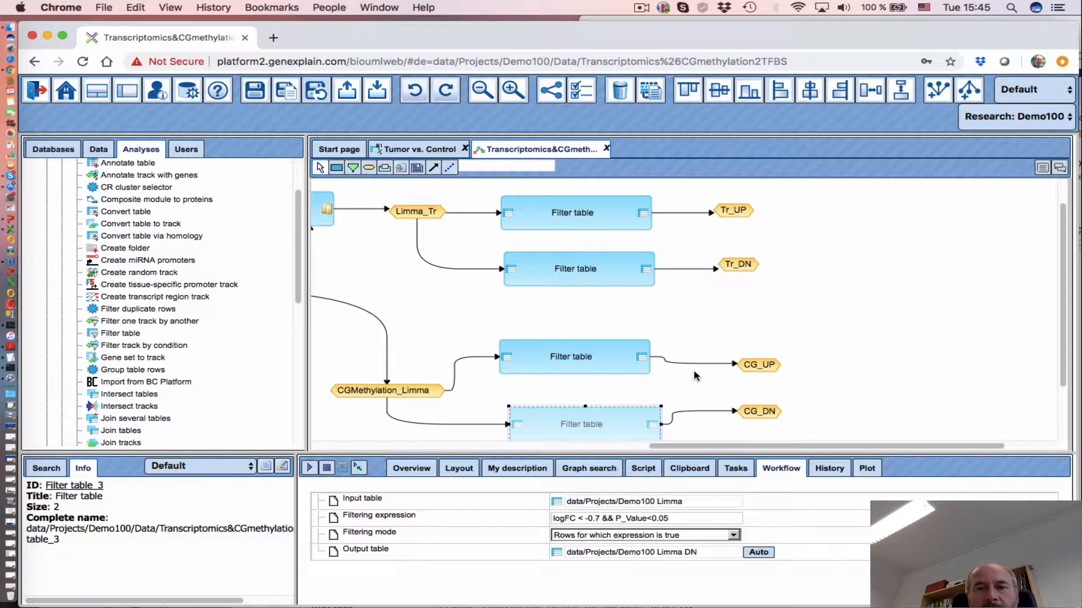
- Align the CG_UP and CG_DN nodes with the outputs of their Filter table blocks so the connectors run straight
drag(767, 367, 764, 355)
click(759, 414)
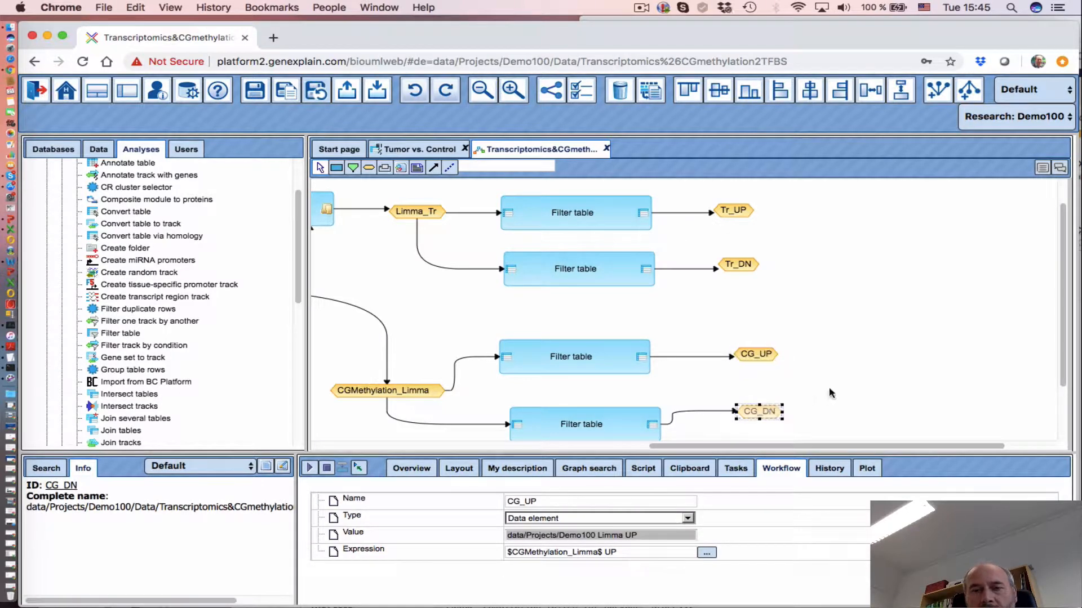
scroll(831, 393, down, 1)
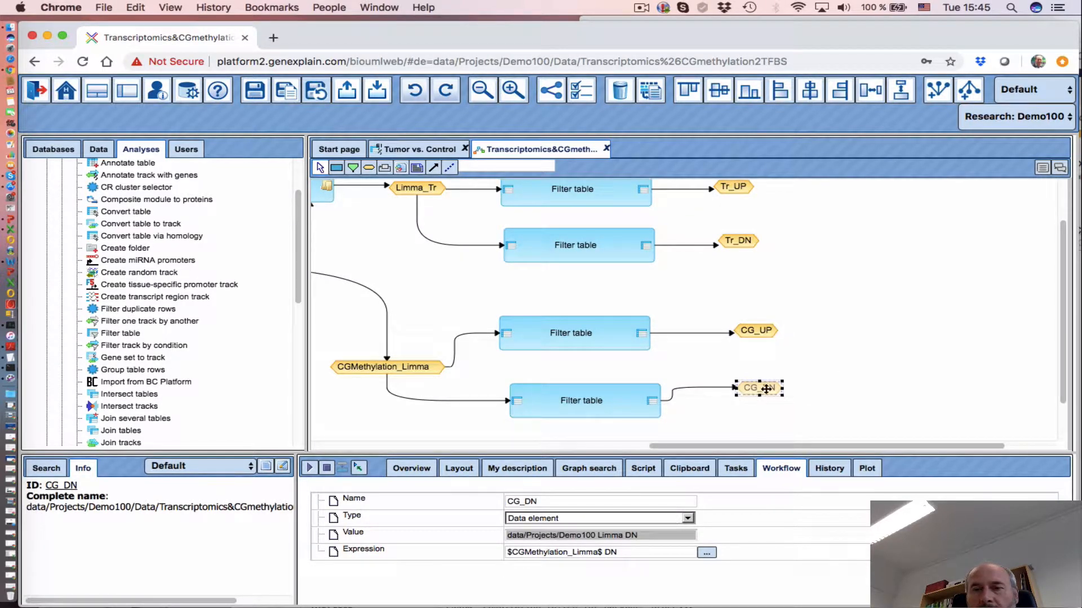
drag(765, 387, 761, 399)
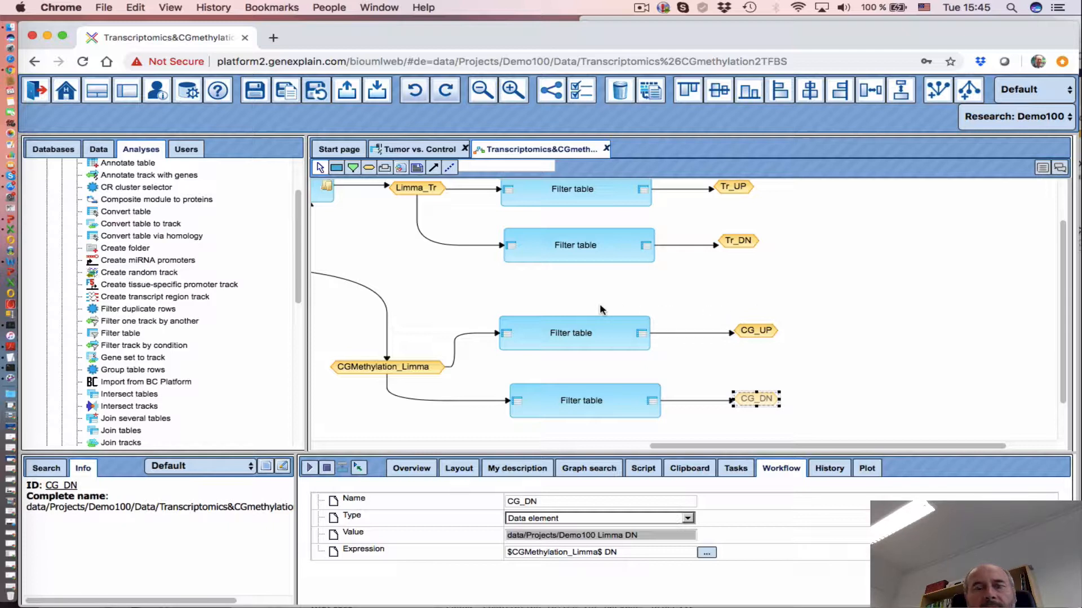
- Add the Gene set to track analysis from the data manipulation methods to the workflow beside Tr_UP
scroll(760, 261, up, 1)
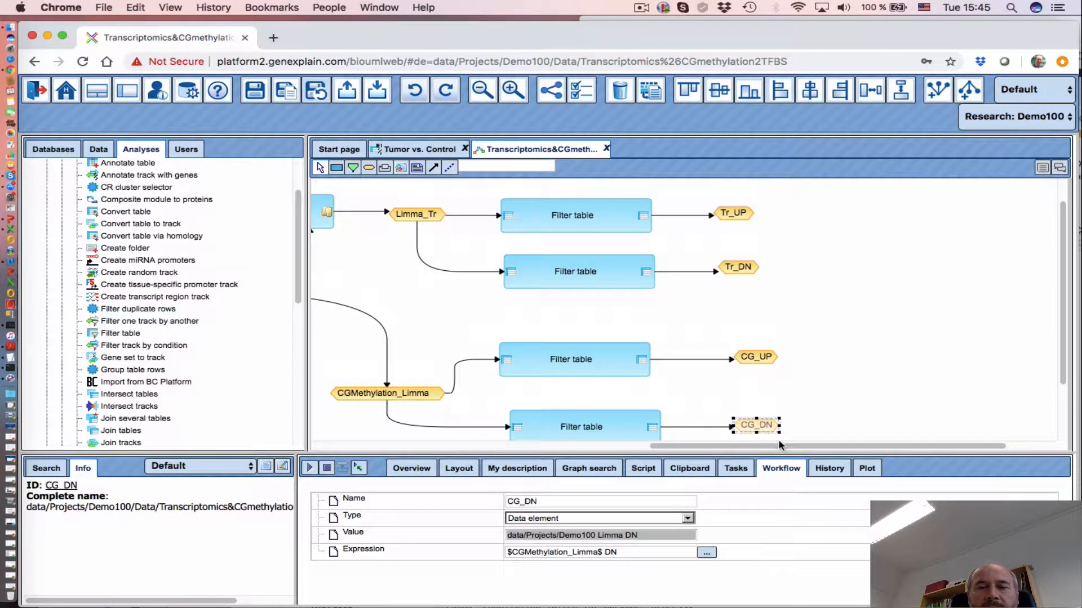
mouse_move(774, 446)
mouse_down()
mouse_move(710, 437)
mouse_move(789, 445)
mouse_up()
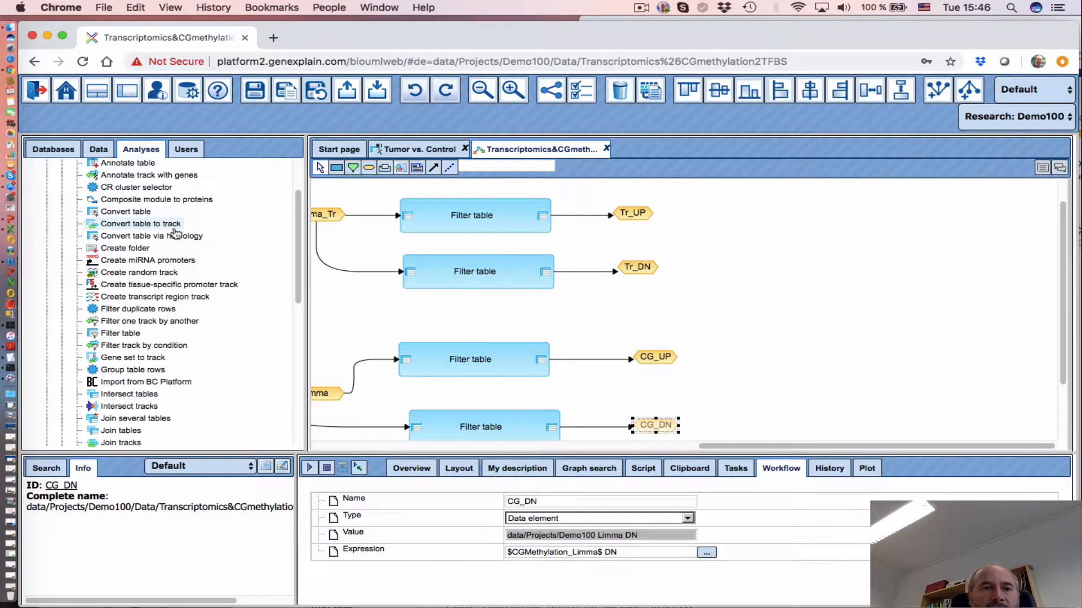
drag(297, 295, 288, 398)
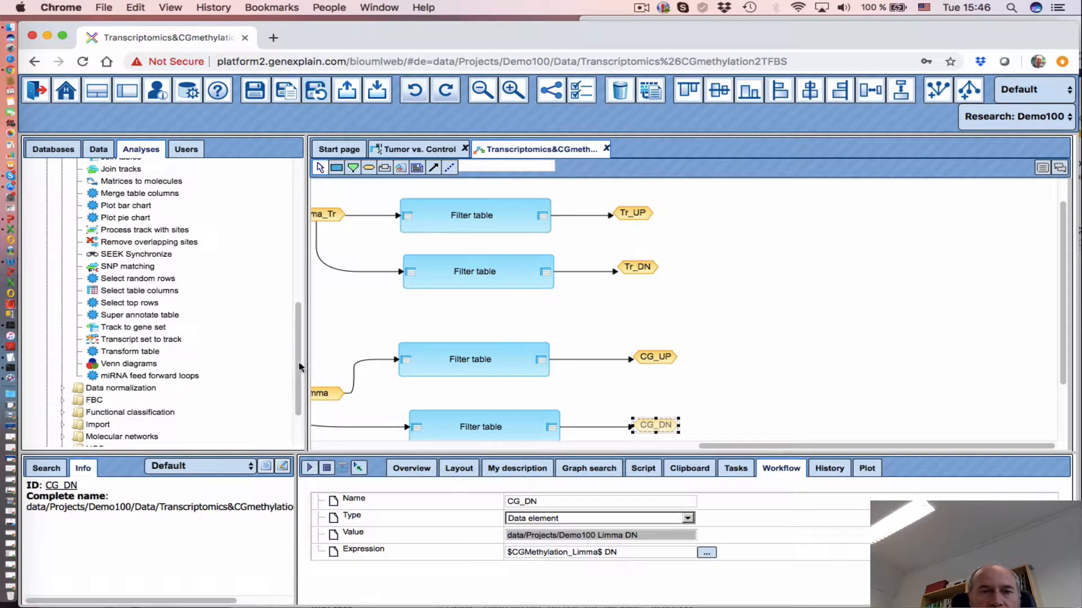
mouse_move(299, 362)
mouse_down()
mouse_move(301, 270)
mouse_move(313, 250)
mouse_up()
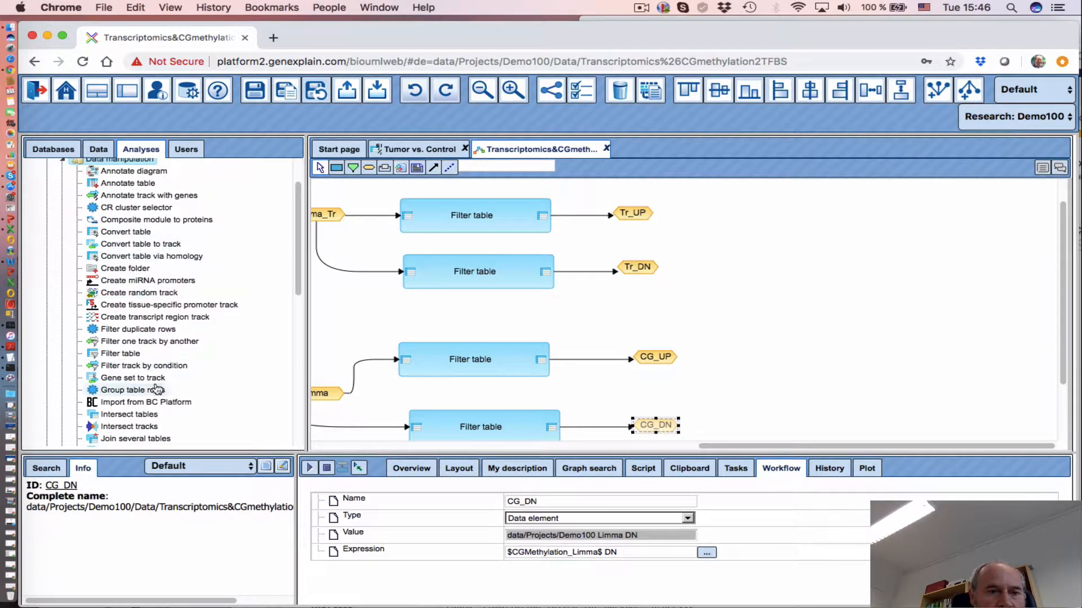
drag(147, 378, 788, 205)
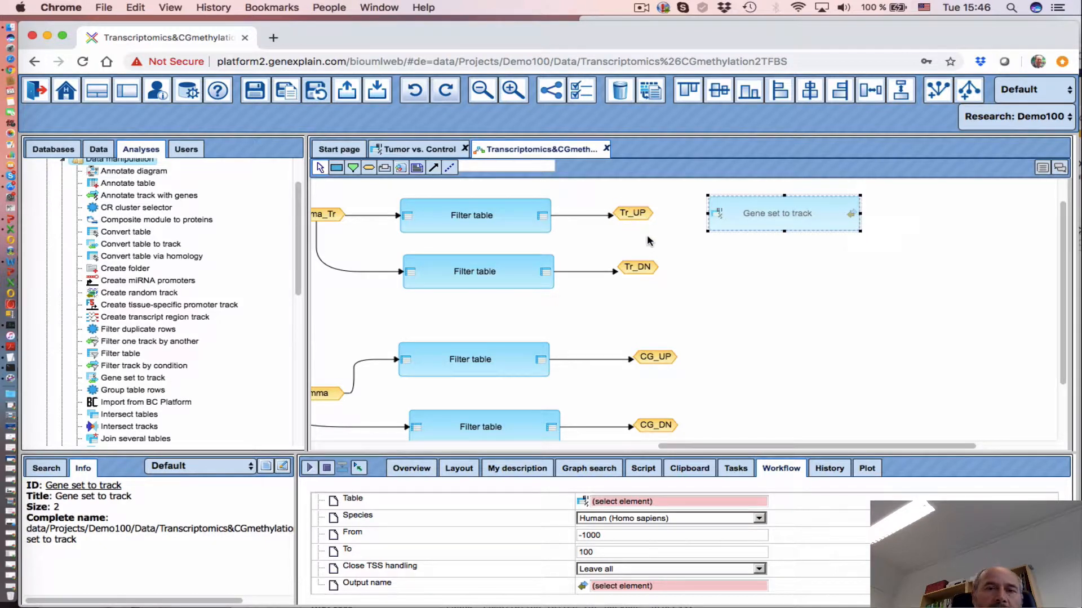
- Connect Tr_UP to the table input of Gene set to track and display that analysis's parameters
click(434, 169)
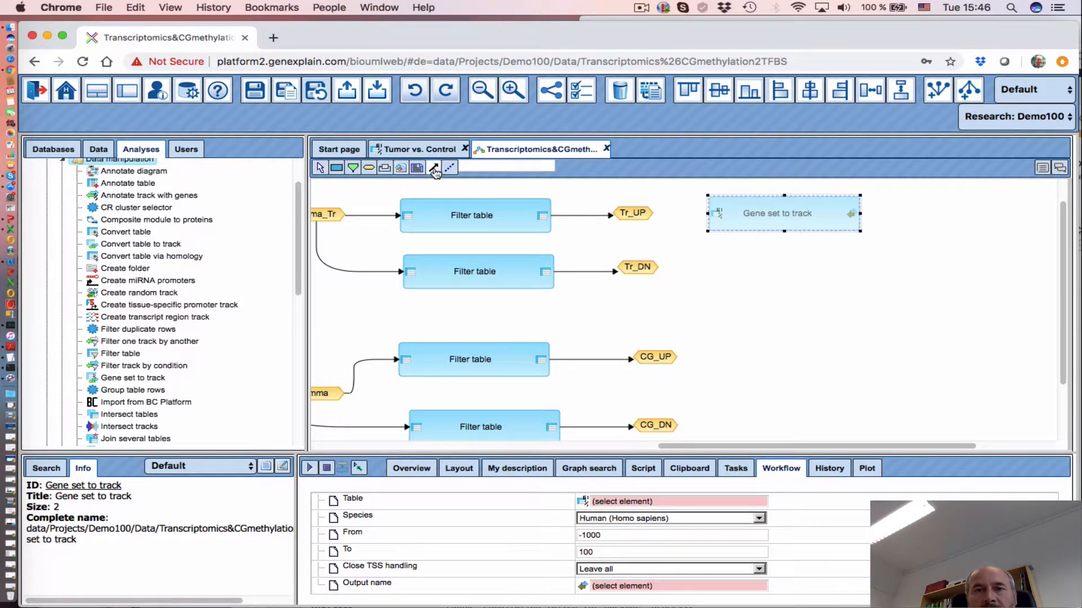
drag(629, 213, 716, 214)
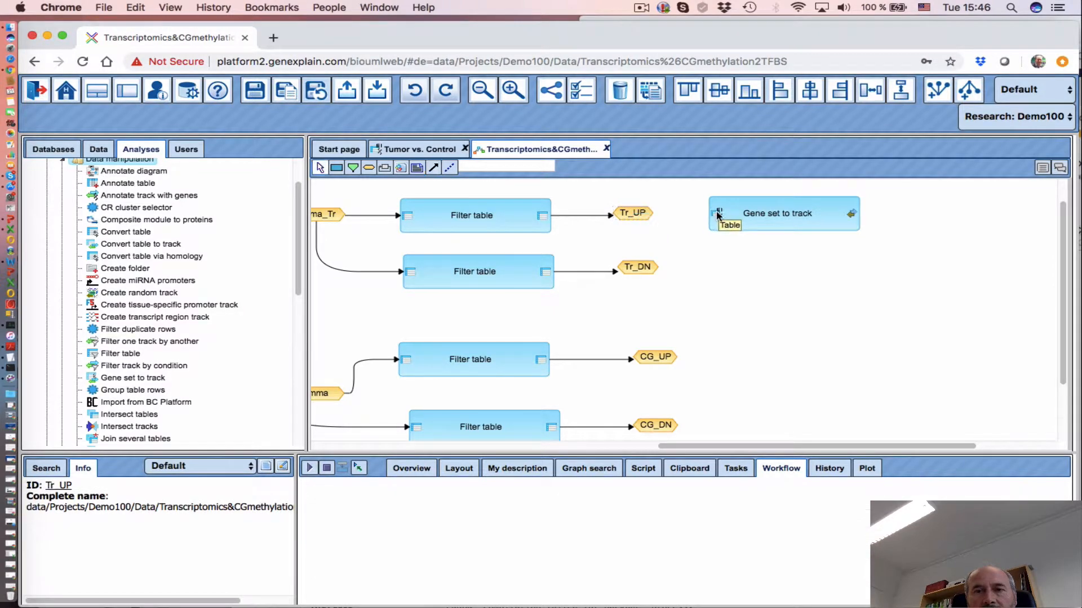
click(773, 222)
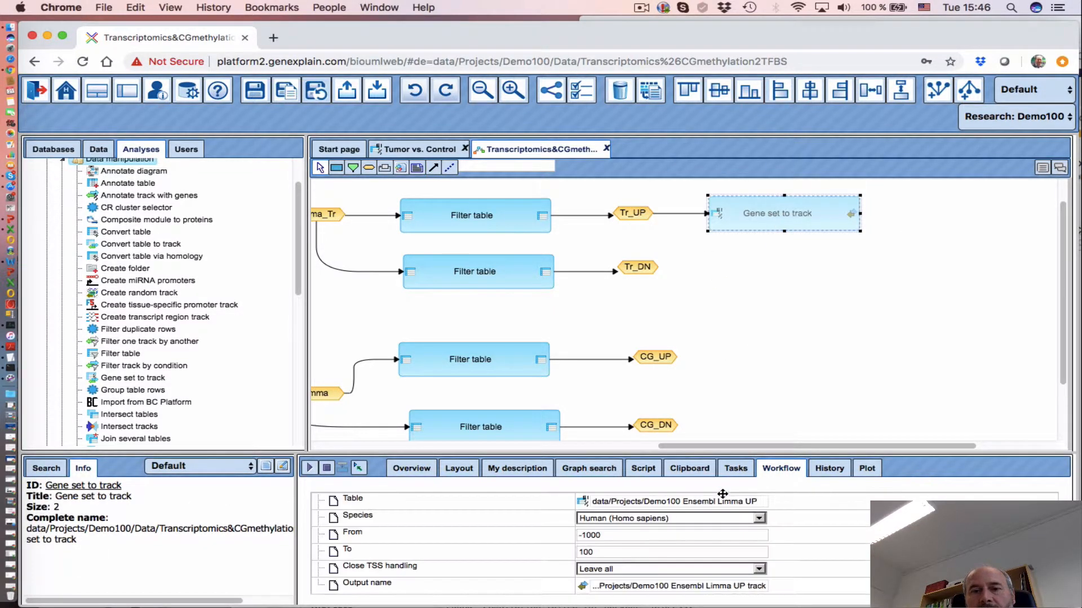
- Set the From position of the Gene set to track analysis to -2000
drag(533, 452, 529, 367)
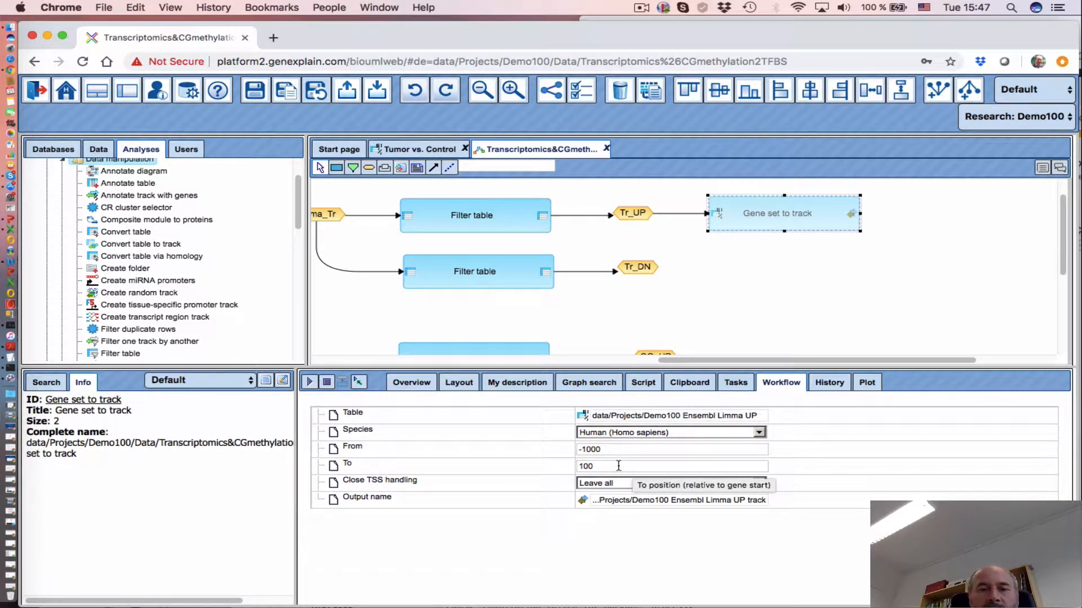
click(584, 450)
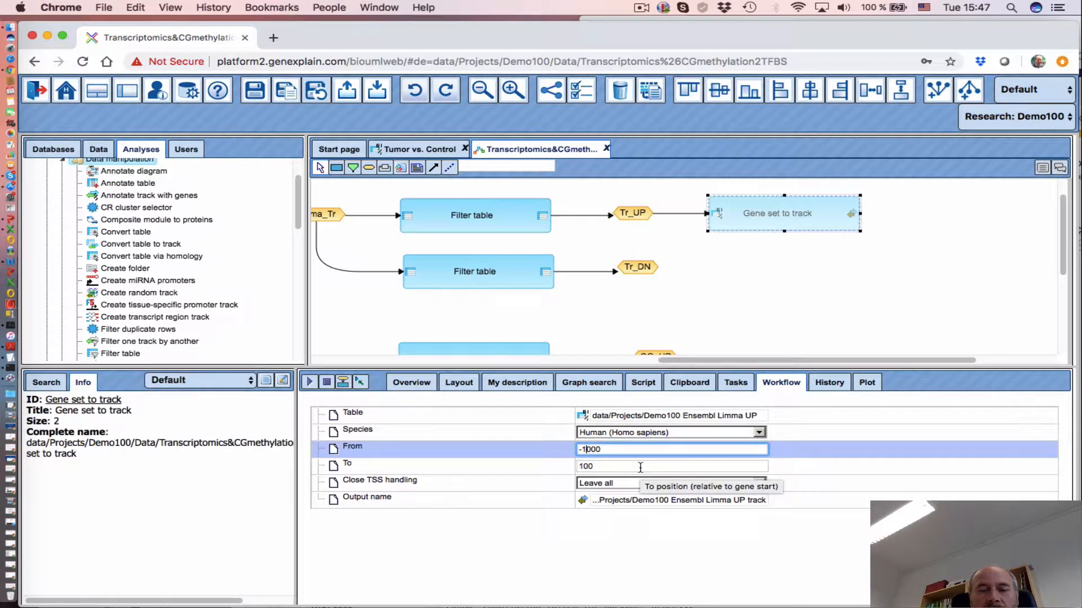
key(BackSpace)
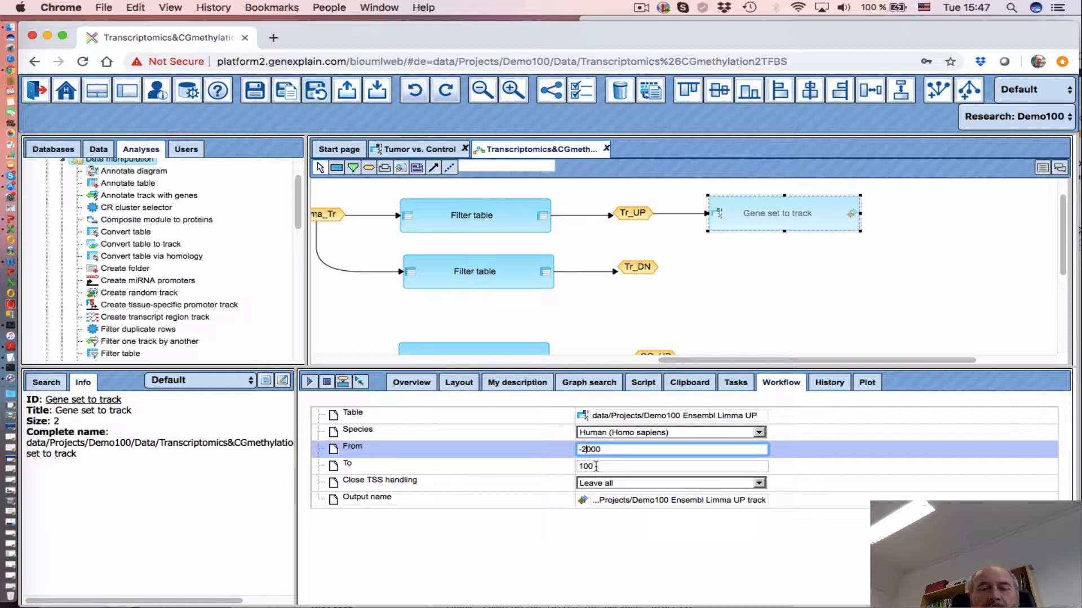
click(525, 546)
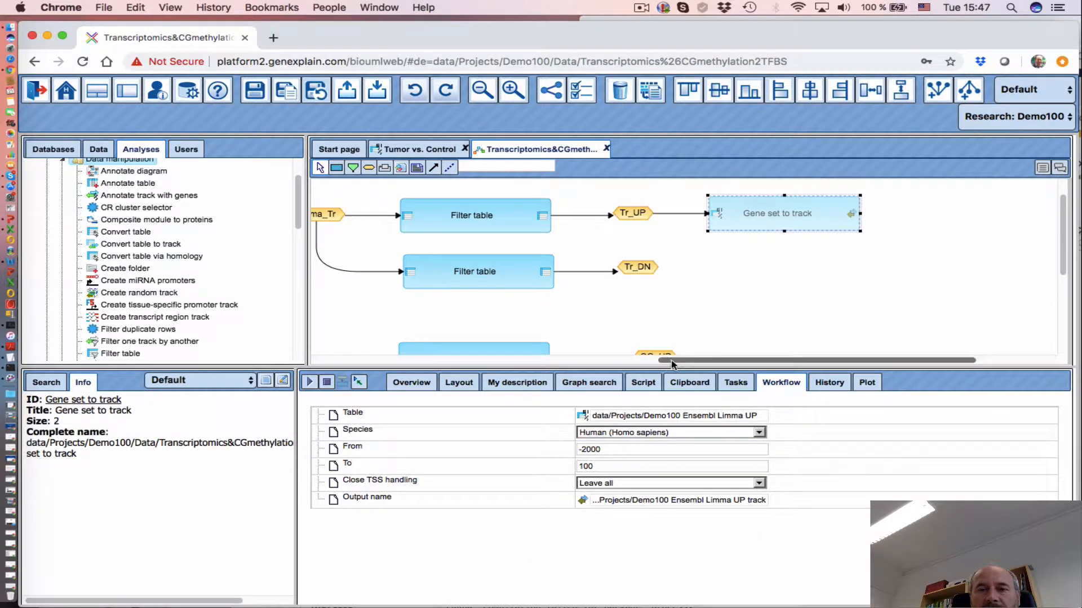
- Start a new expression node beside the Gene set to track block, named Tr_UP_track and of type Data element
scroll(657, 343, right, 4)
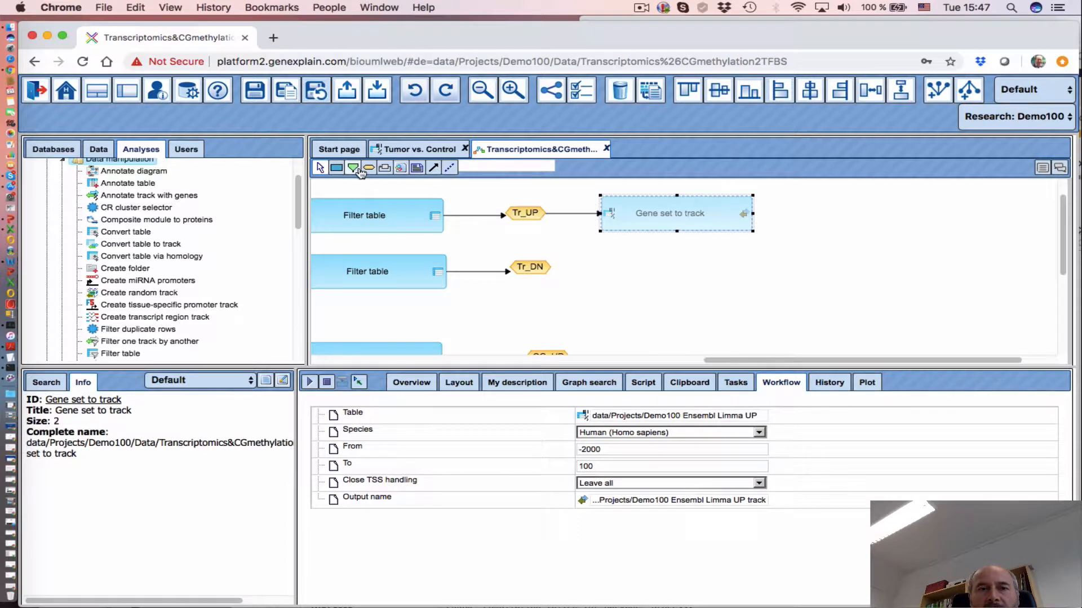
click(820, 214)
click(546, 306)
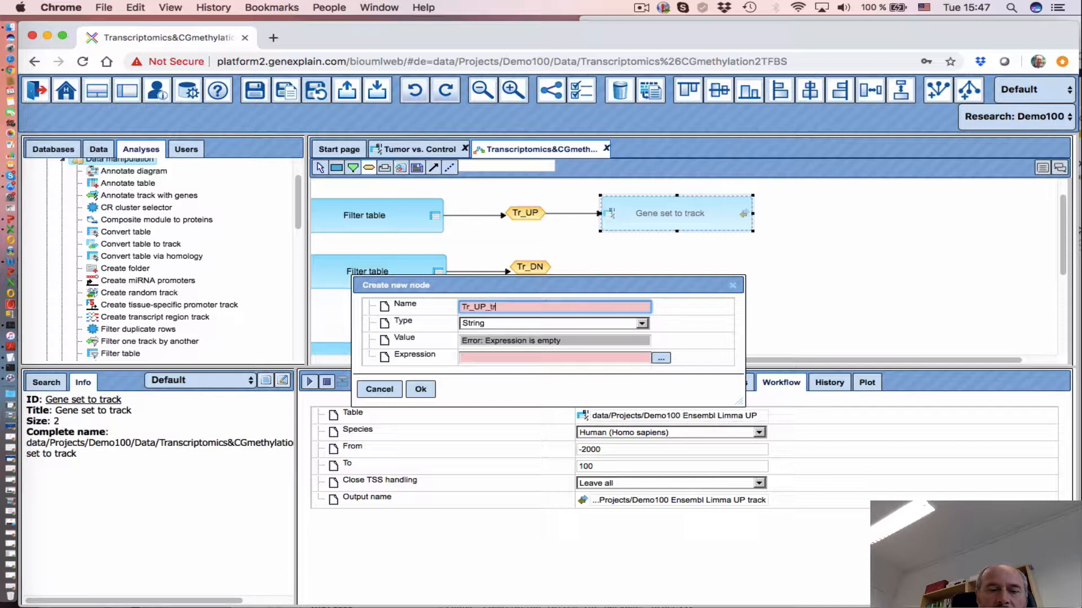
click(541, 329)
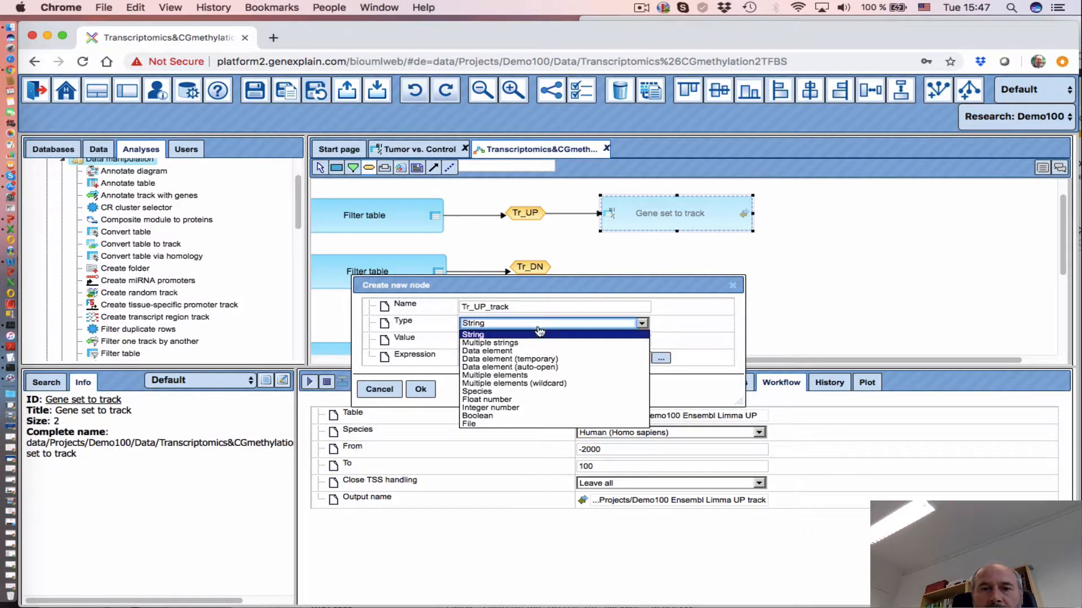
click(507, 351)
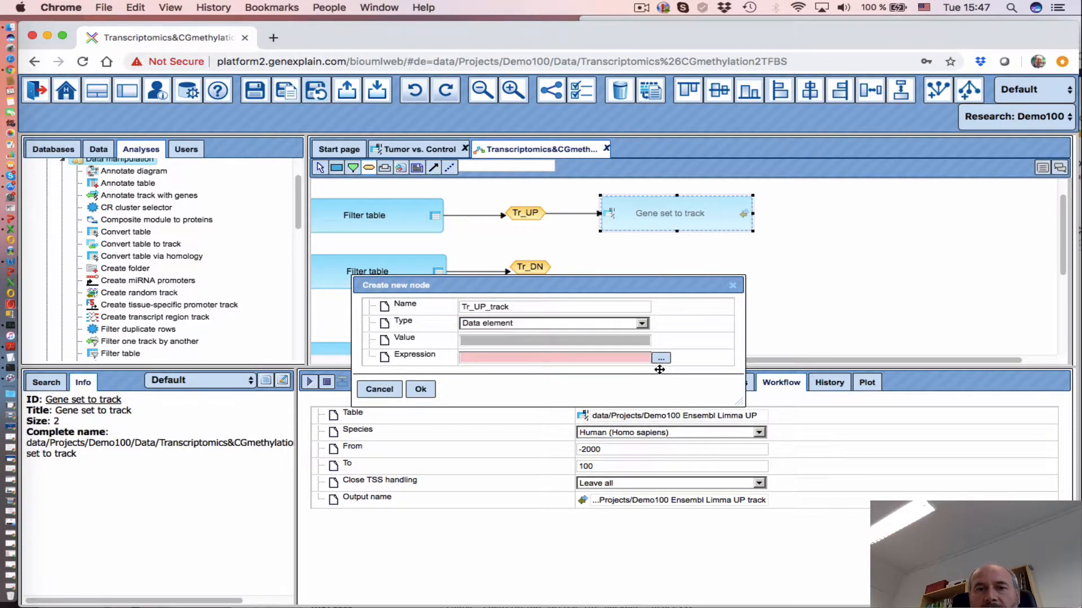
- Create the node with the expression "$Tr_UP$ track" and connect the output of Gene set to track to it
click(662, 361)
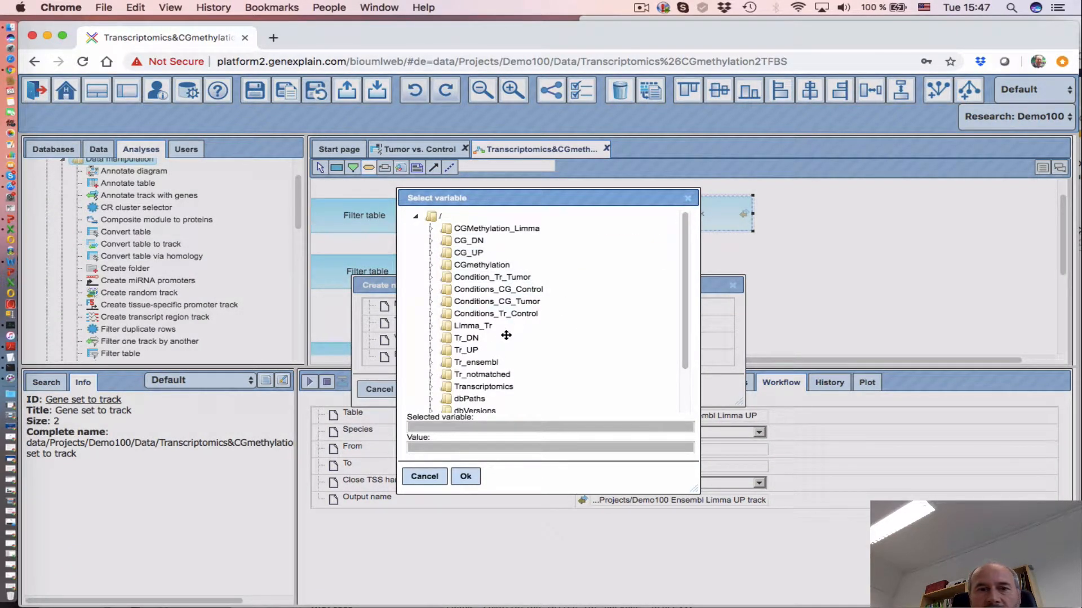
scroll(509, 367, down, 3)
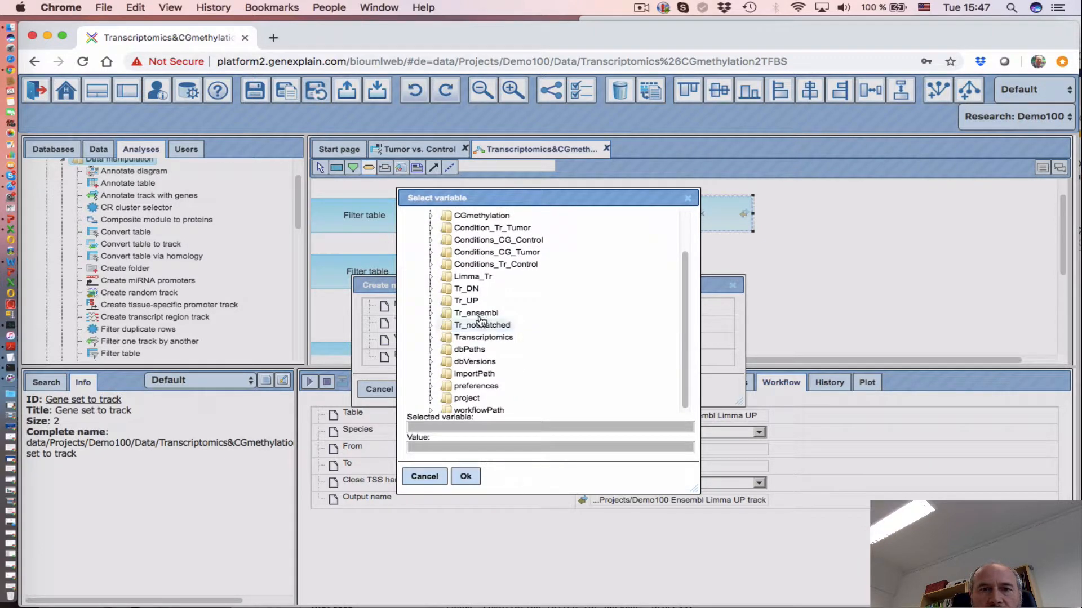
click(469, 301)
click(465, 477)
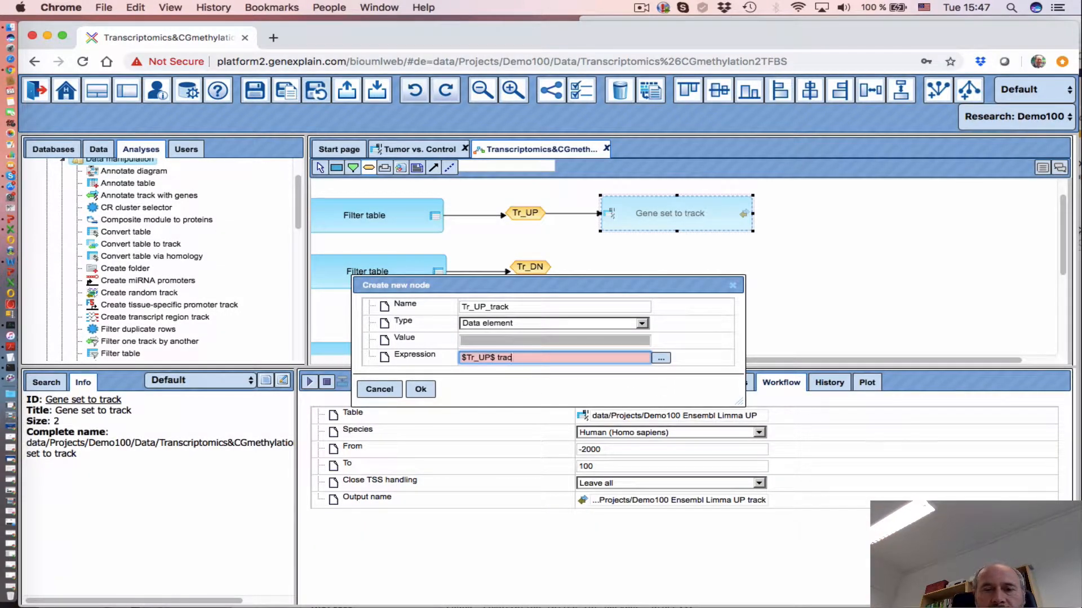
text(track)
click(420, 389)
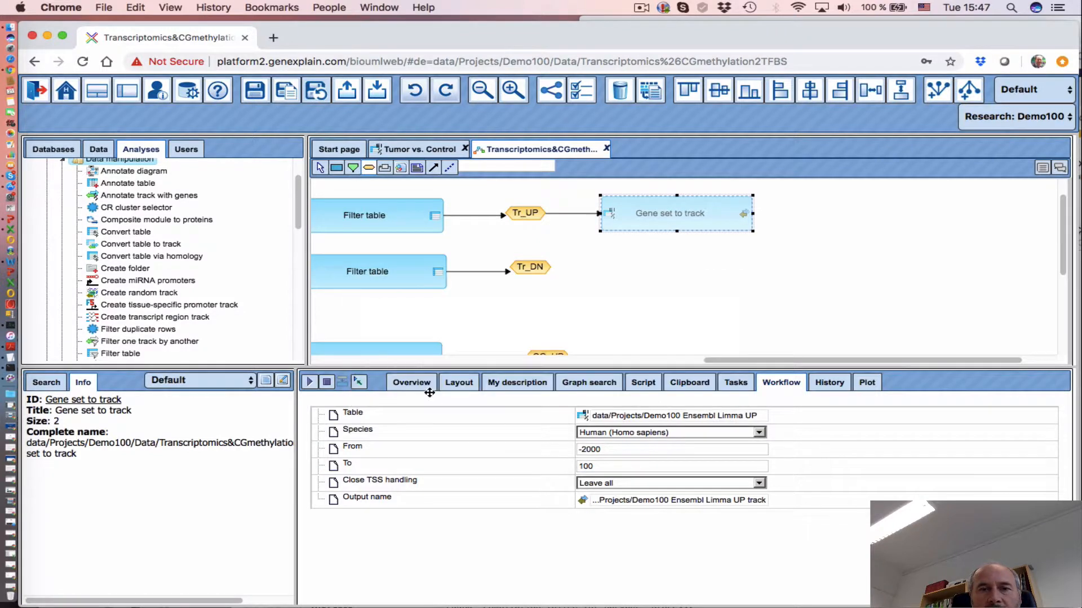
drag(840, 224, 805, 235)
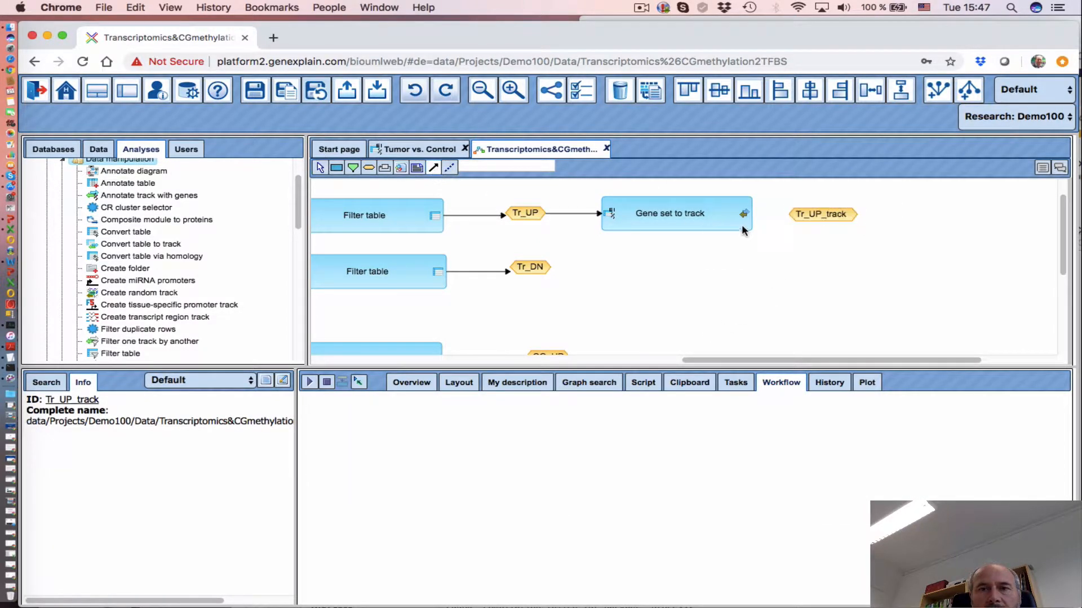
drag(746, 213, 806, 217)
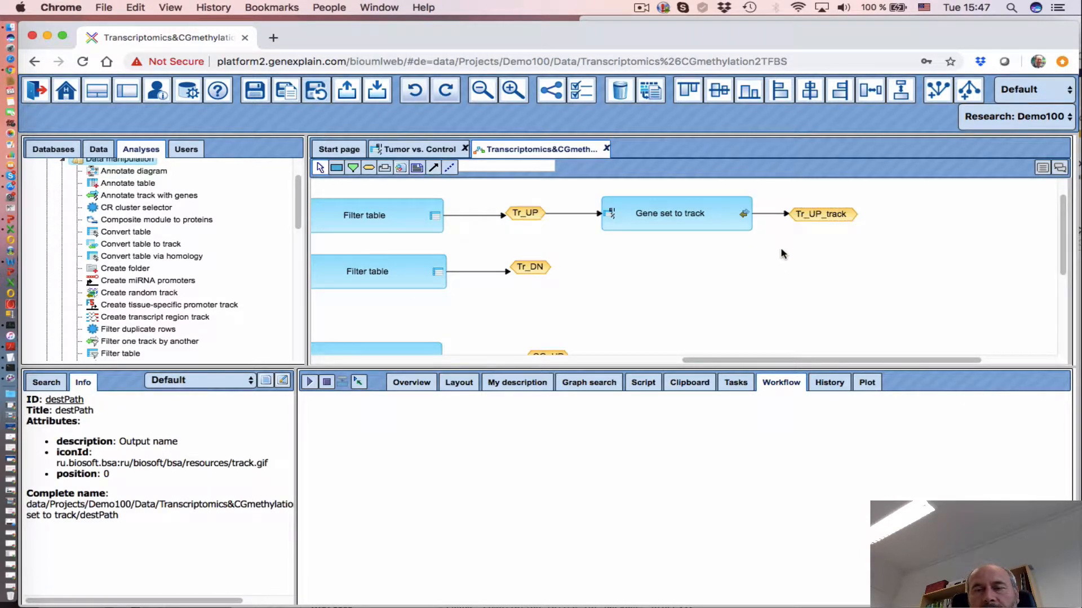
- Display the parameters of the CG_UP node
scroll(644, 328, down, 3)
scroll(644, 329, down, 1)
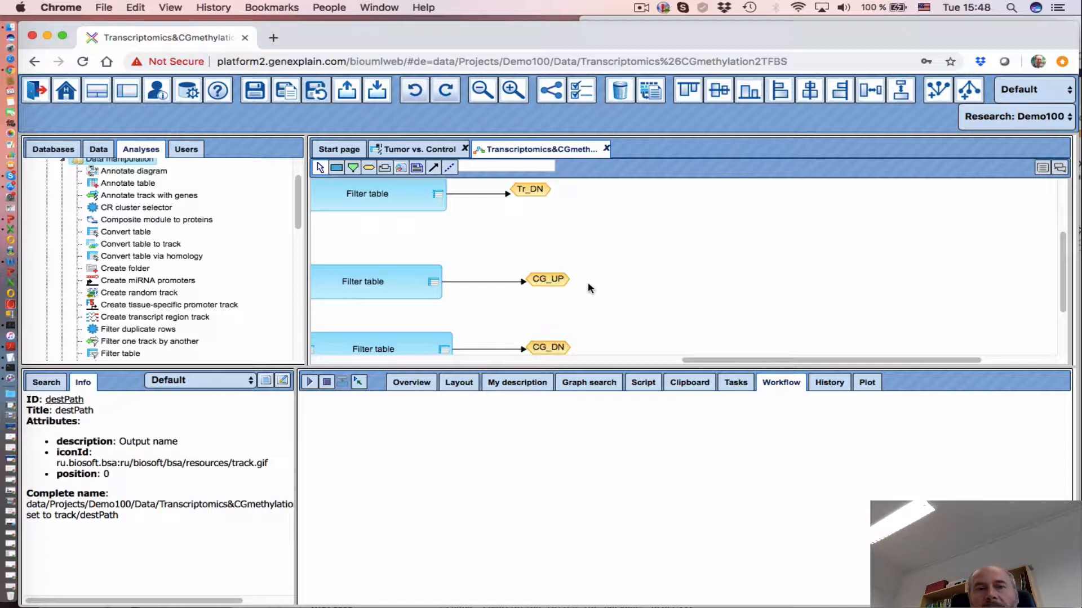
click(561, 280)
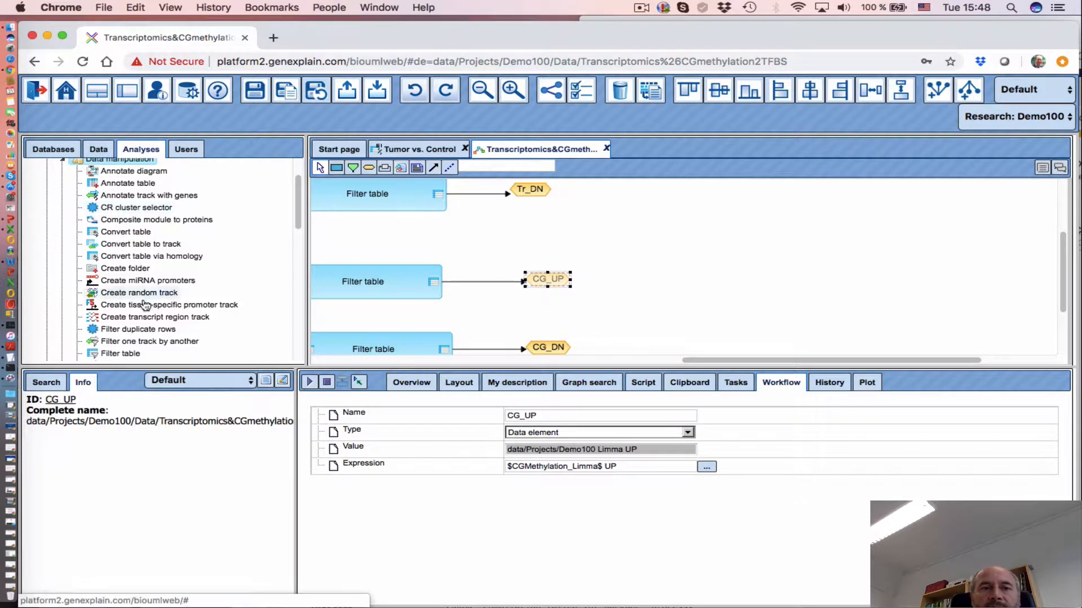
- Expand the Data folder of the public Data sets in the data tree and enlarge the tree and workflow area
click(101, 151)
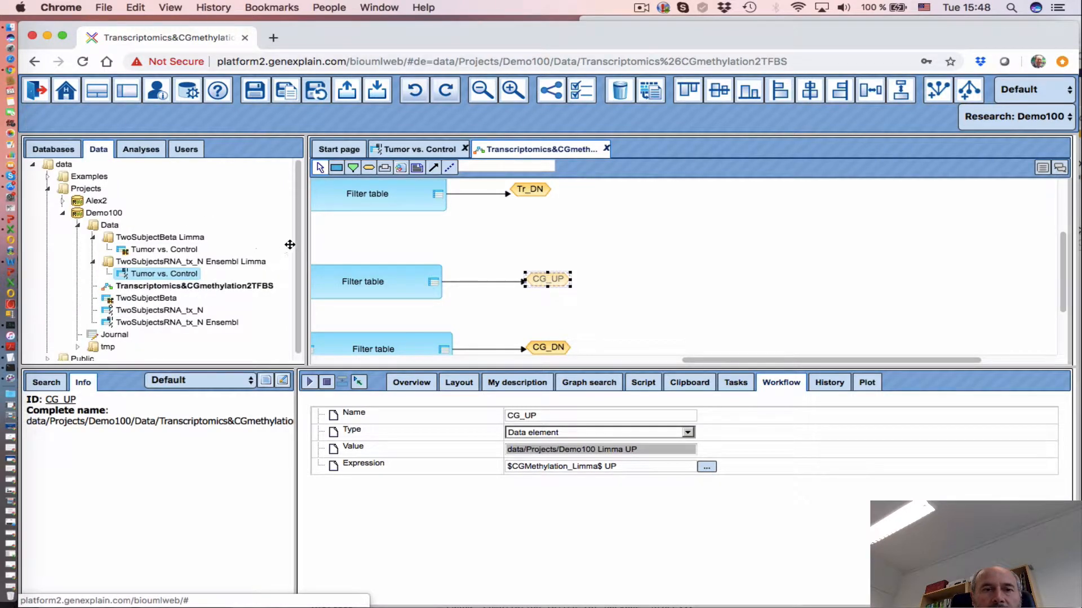
scroll(115, 331, down, 1)
click(47, 354)
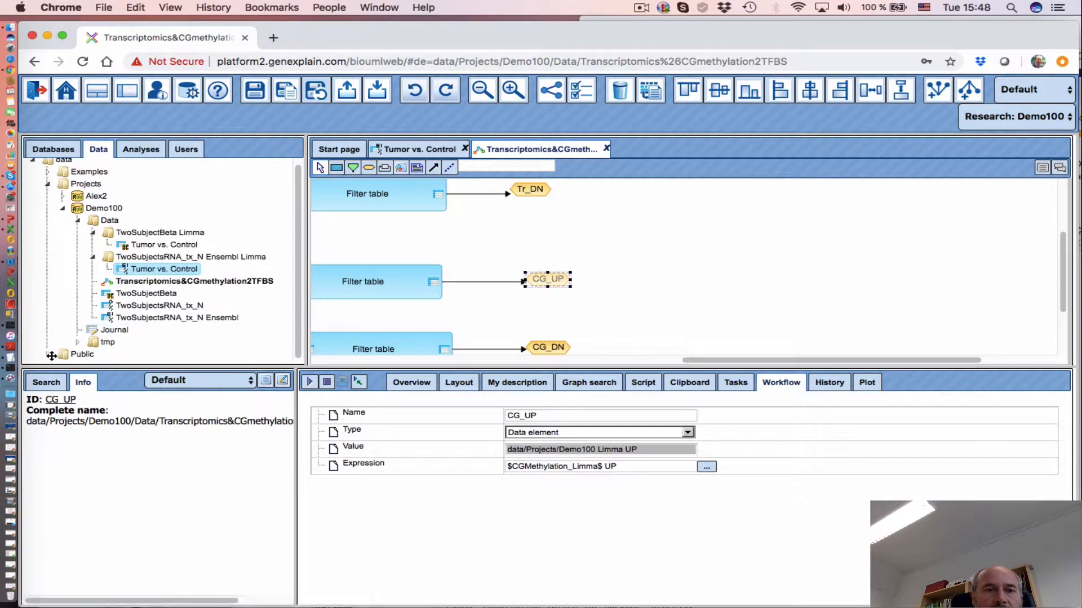
click(82, 354)
drag(129, 364, 121, 462)
double_click(102, 371)
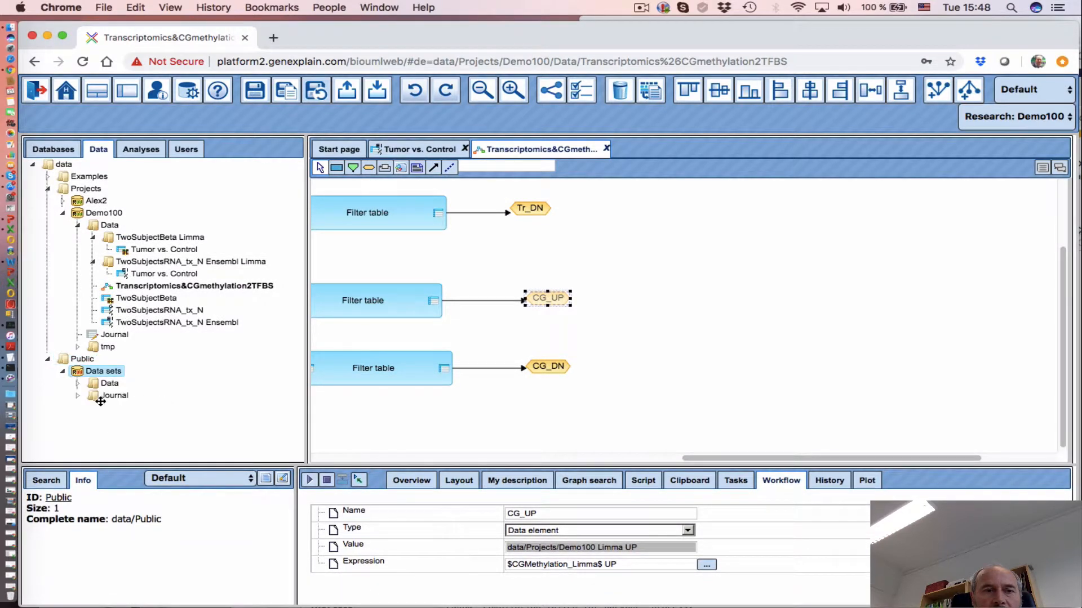
double_click(101, 384)
- Open the illumina-methyl-450k-manifest table in the DNA methylation folder to examine its columns
scroll(222, 415, down, 6)
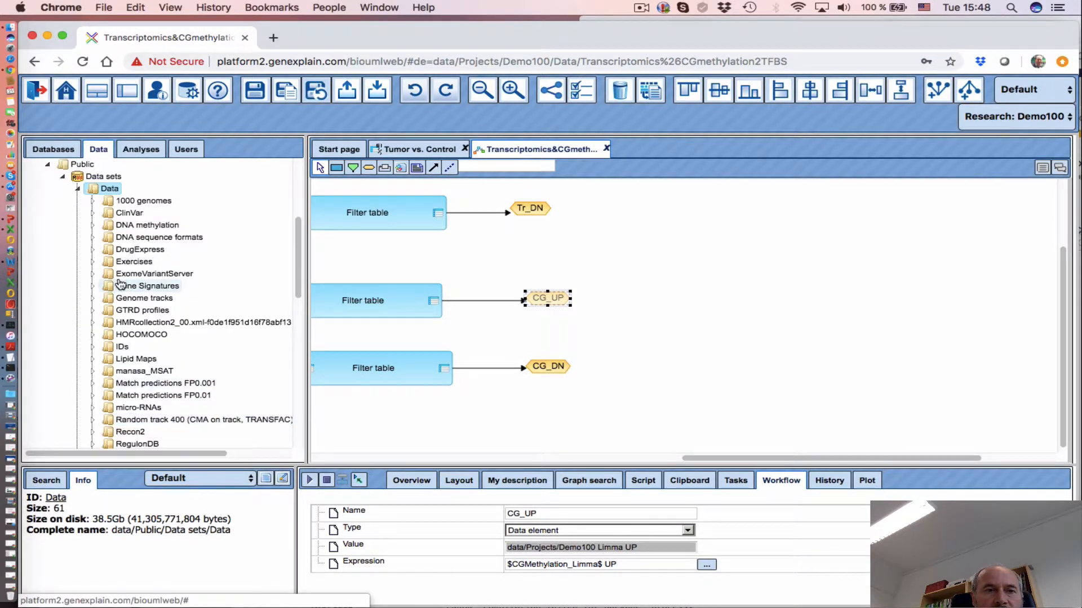
click(93, 226)
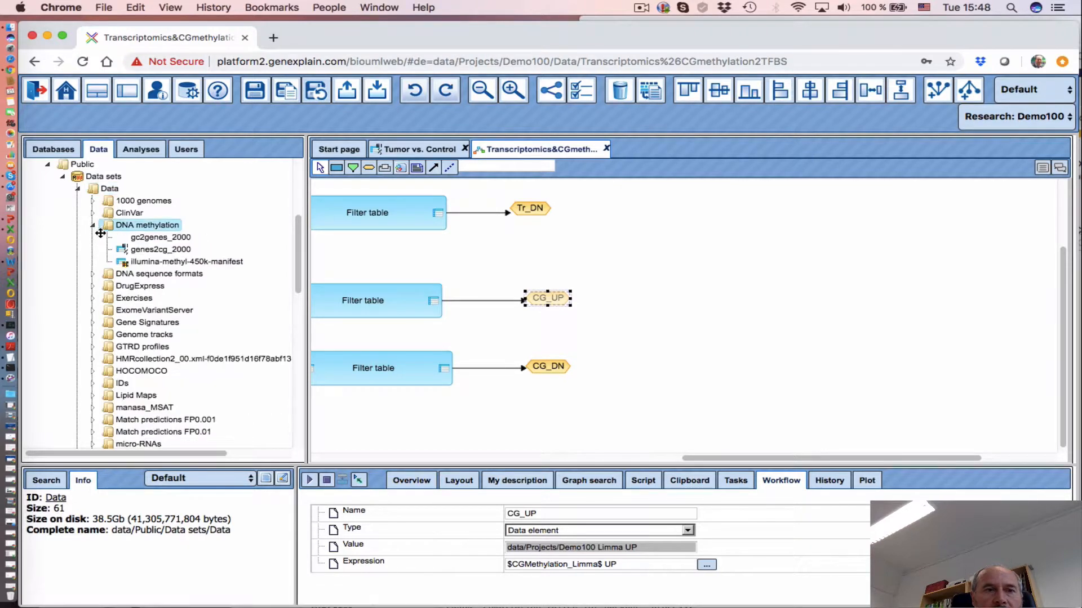
click(172, 263)
double_click(221, 265)
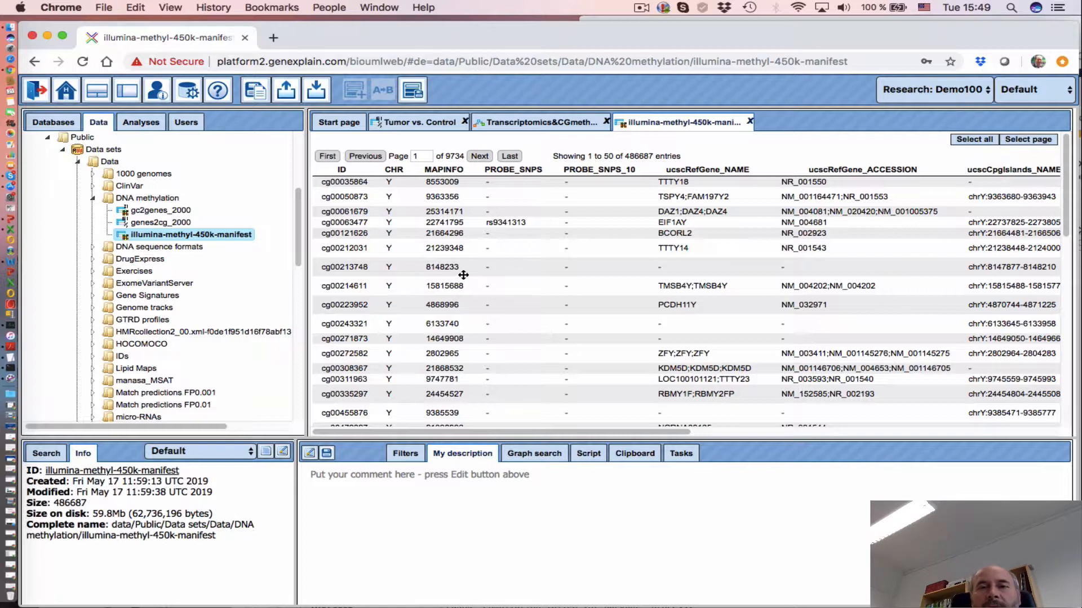
- Add the Annotate table analysis from the data manipulation methods beside CG_UP in the workflow and connect CG_UP to its input
click(535, 124)
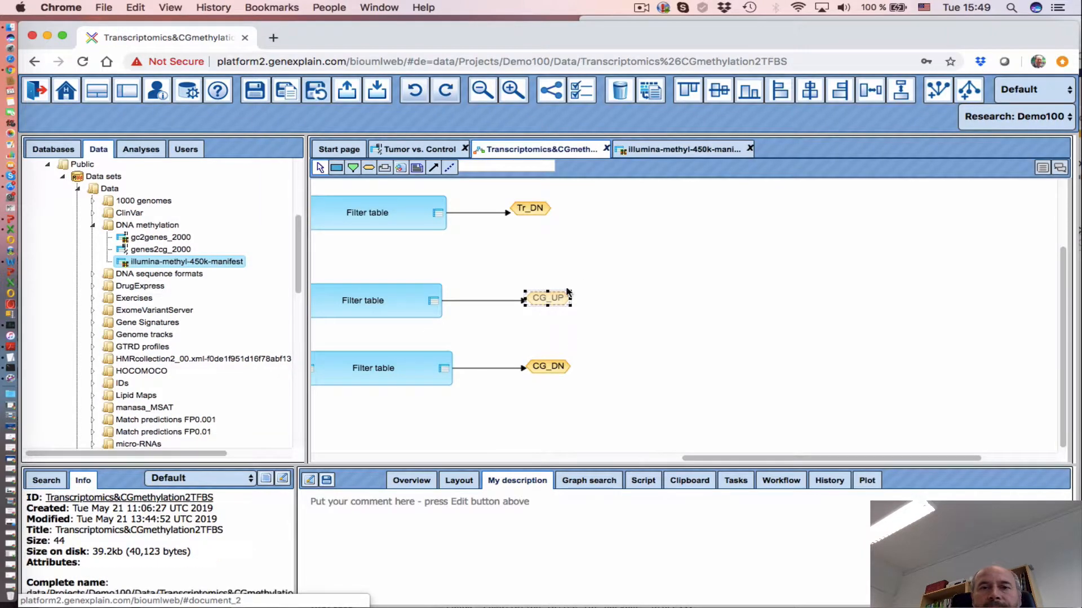
click(141, 148)
scroll(162, 309, up, 2)
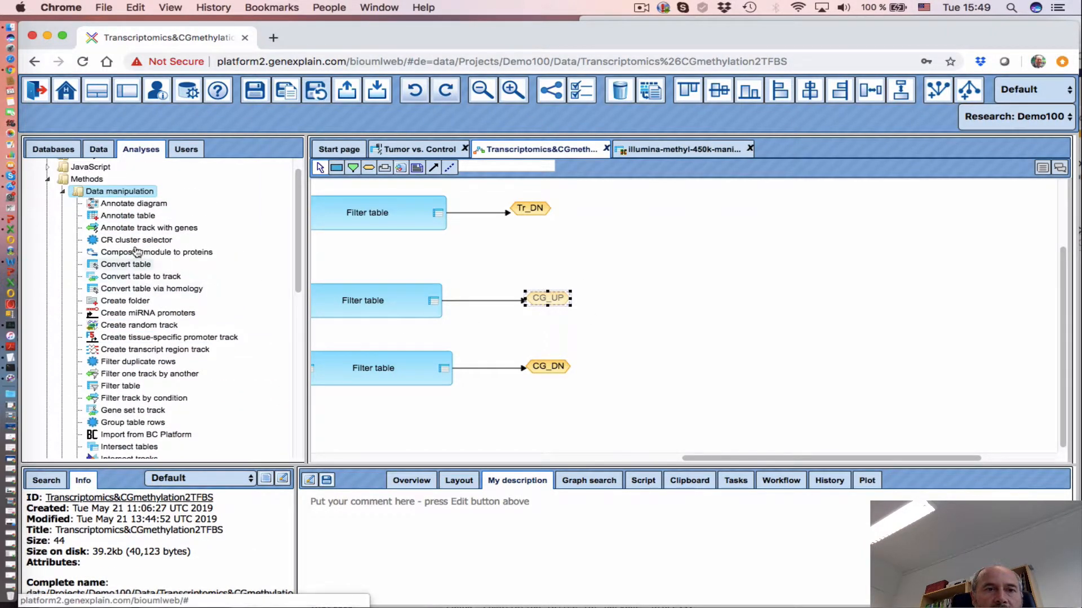
mouse_move(130, 216)
mouse_down()
mouse_move(670, 326)
mouse_move(687, 300)
mouse_move(709, 295)
mouse_up()
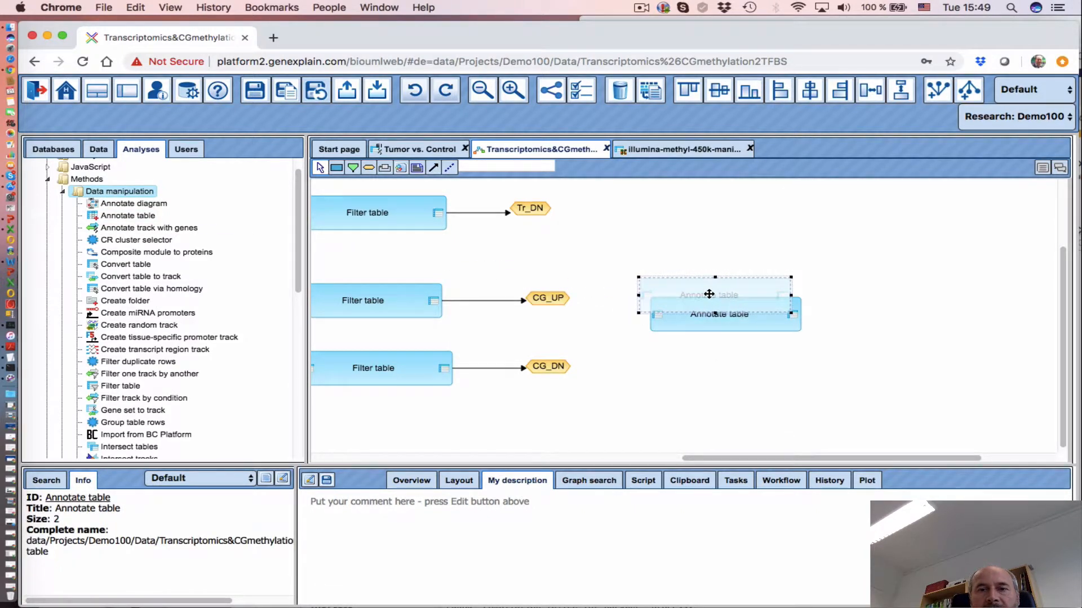
click(433, 168)
drag(545, 298, 645, 294)
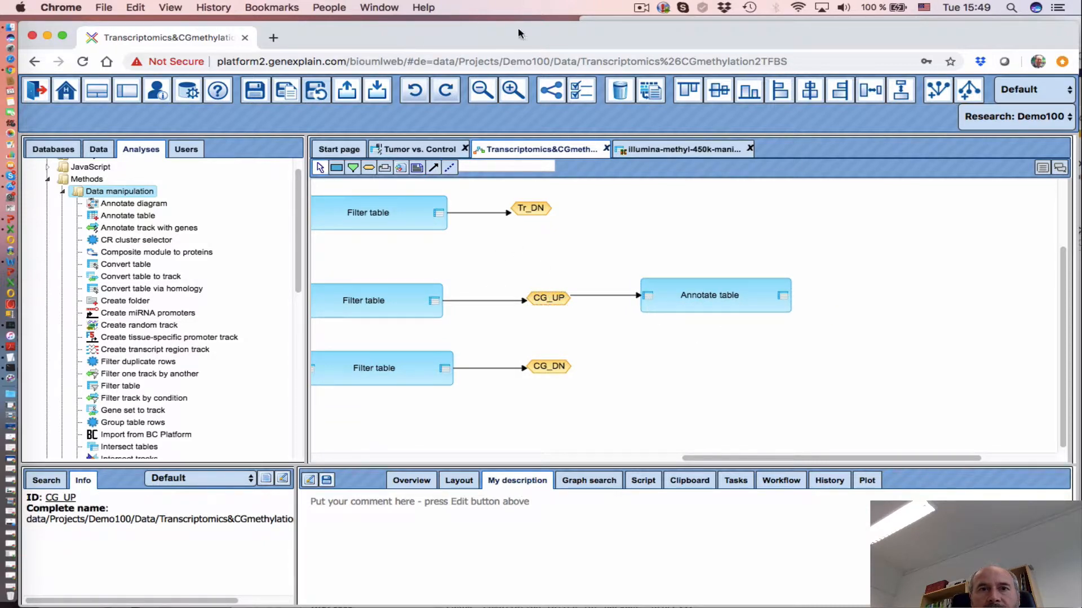
click(641, 7)
click(661, 50)
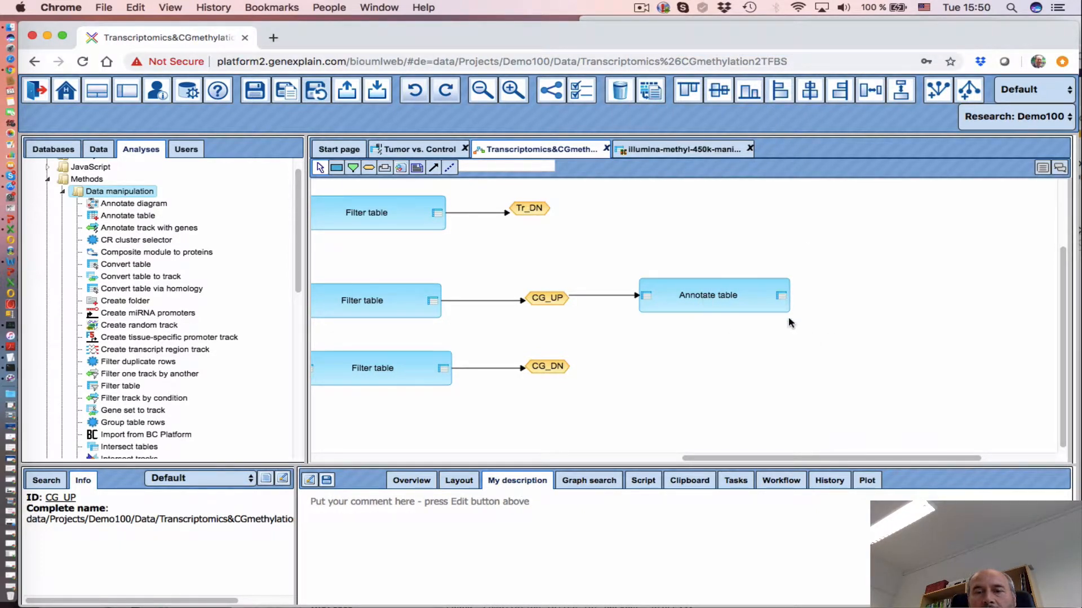
- Start a new expression node beside the Annotate table block, named CG_UP_pos_hg19 and of type Data element
click(368, 167)
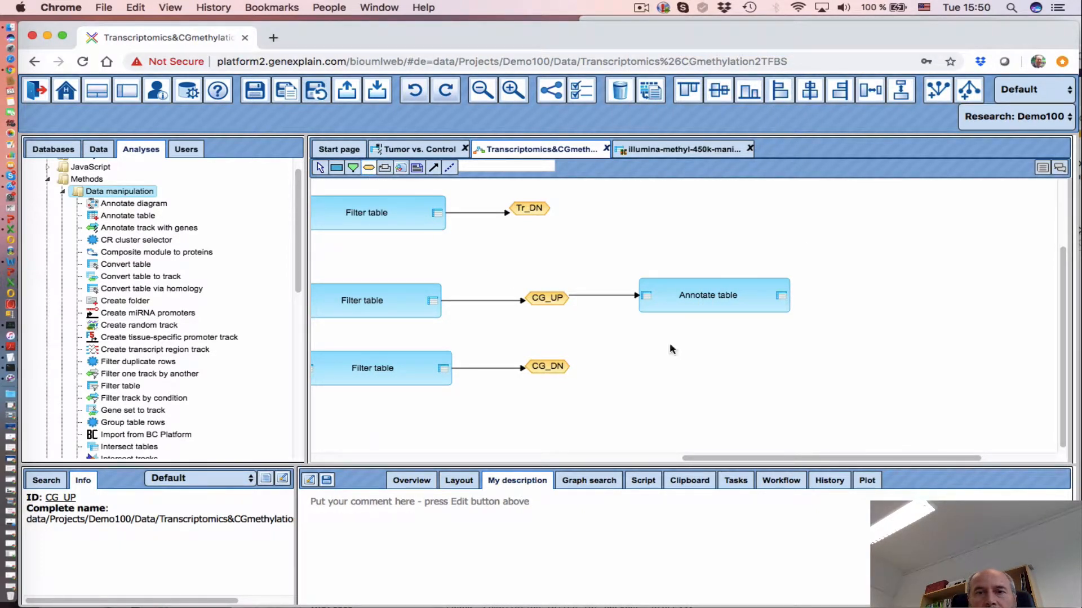
click(862, 301)
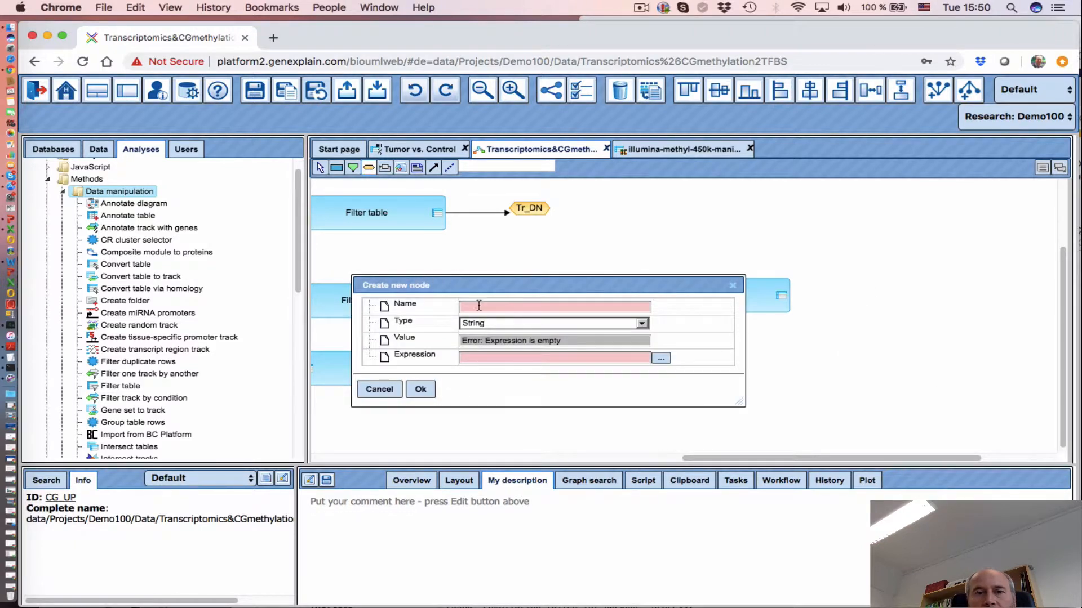
mouse_move(457, 285)
mouse_down()
mouse_move(498, 352)
mouse_move(497, 335)
mouse_up()
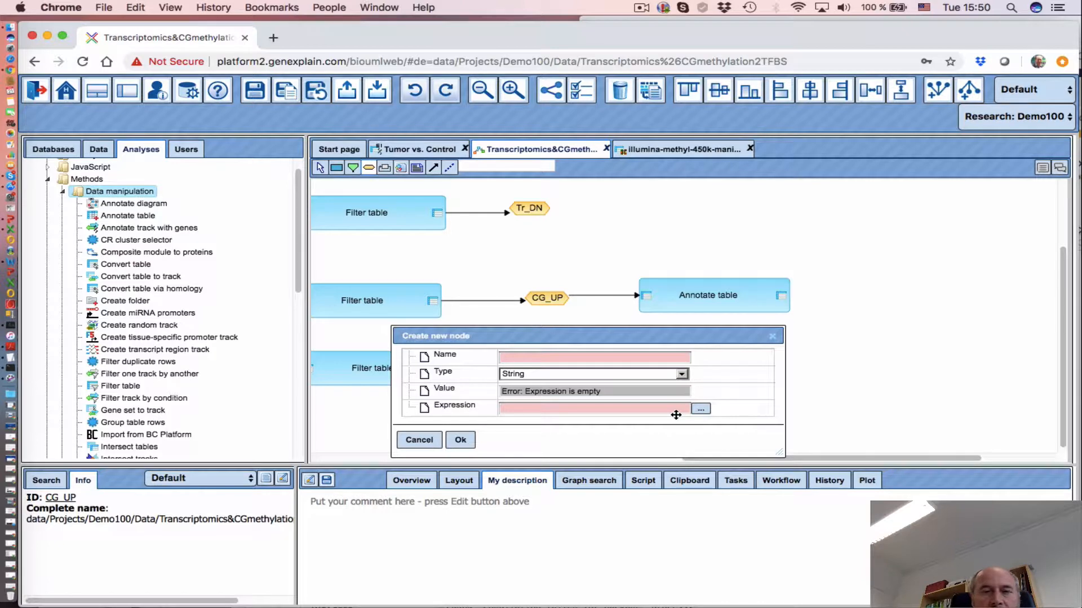
click(539, 356)
text(CG_UP_pos_hg19)
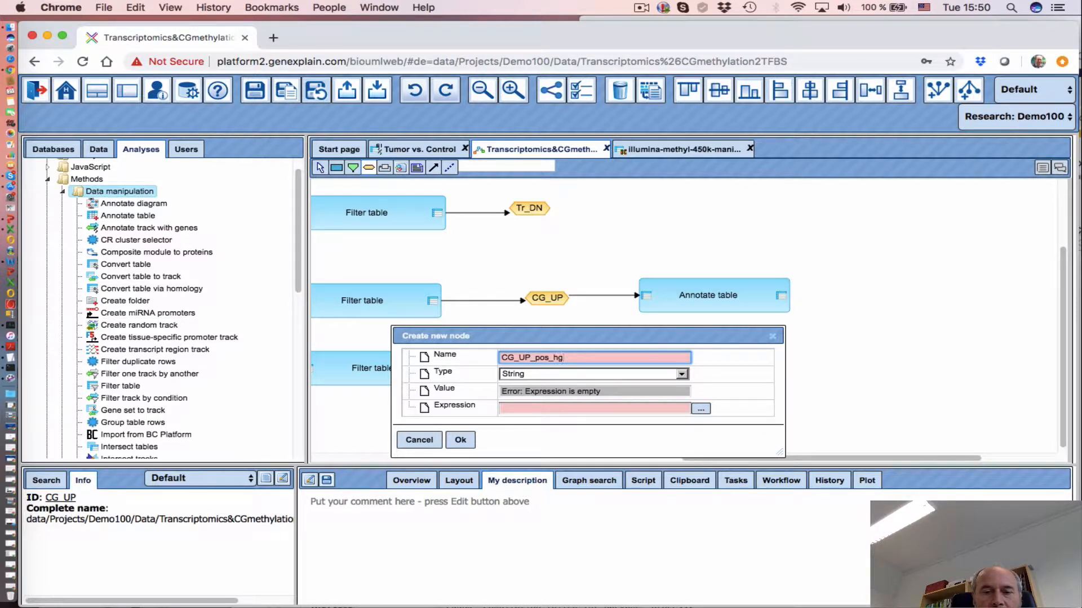
click(562, 374)
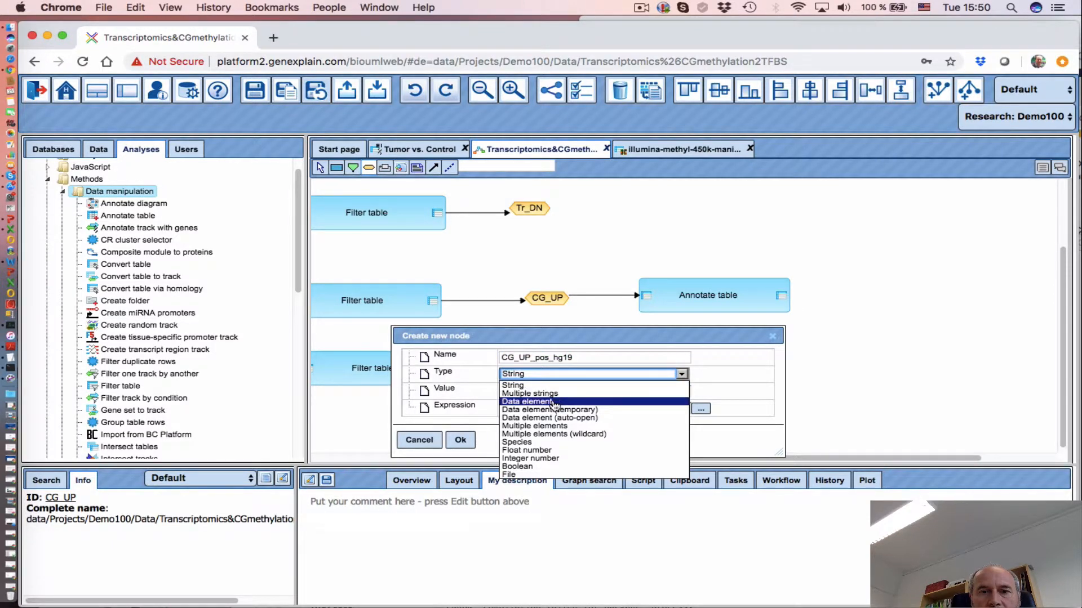
click(557, 401)
- Create the CG_UP_pos_hg19 node with the expression "$CG_UP$ pos_hg19" and connect the Annotate table output to it
click(701, 409)
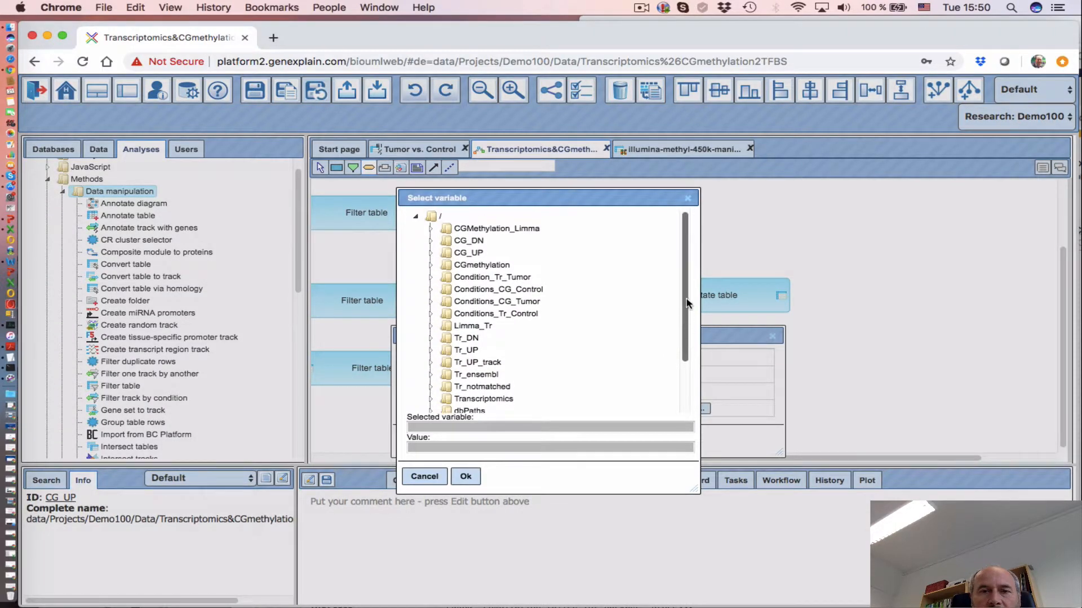
drag(473, 197, 682, 293)
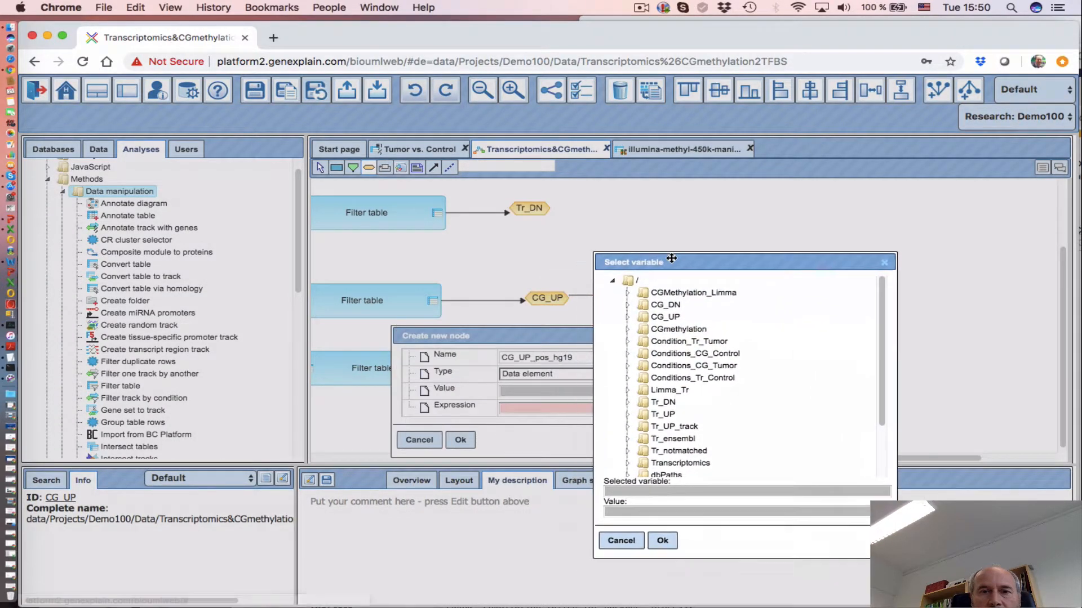
click(670, 317)
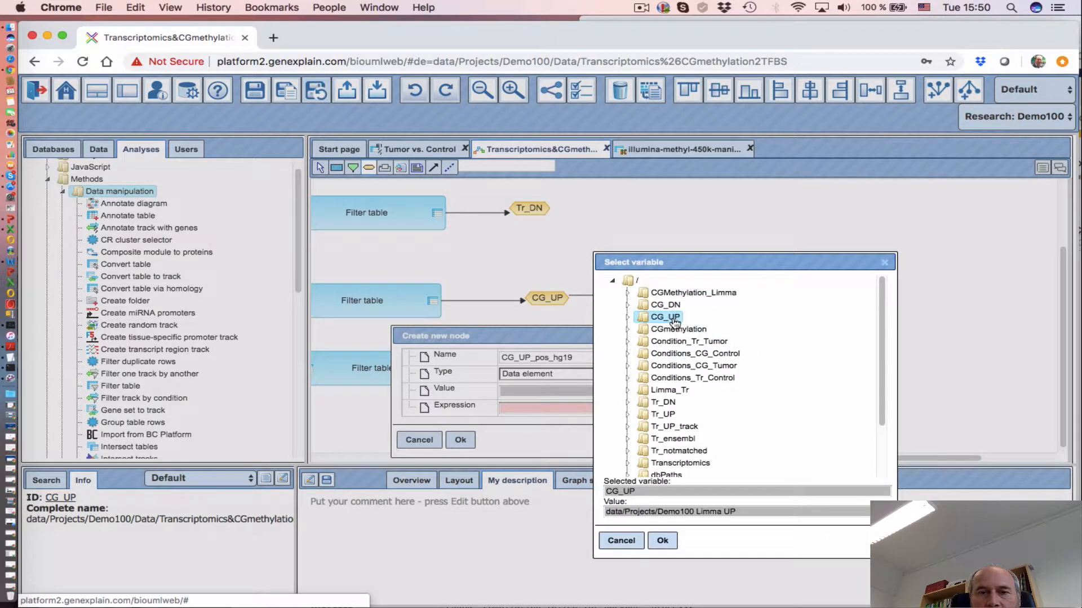
click(662, 540)
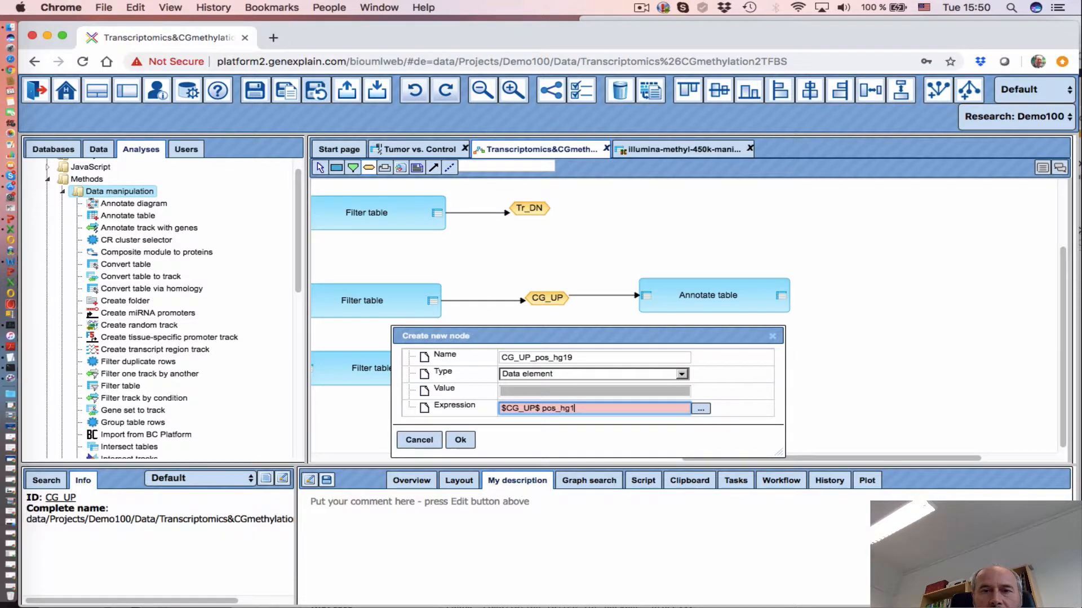
click(460, 440)
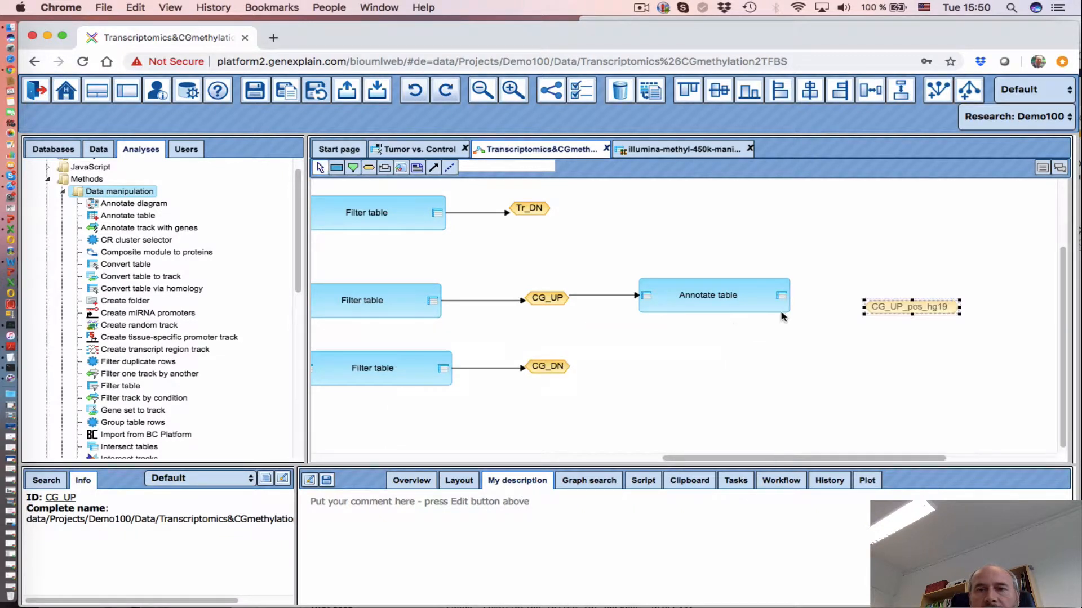
drag(921, 304, 892, 294)
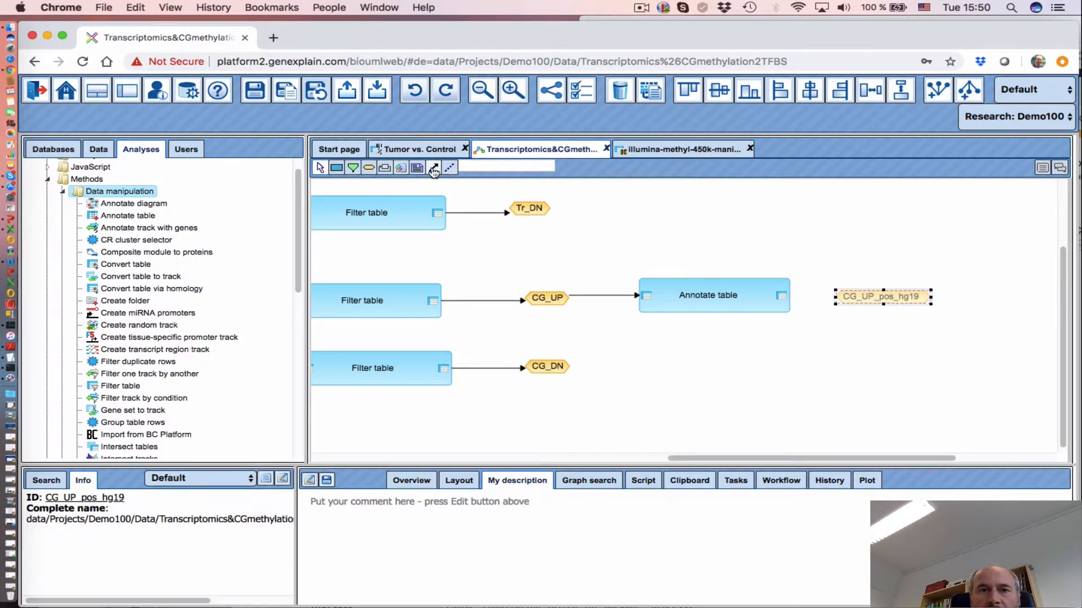
drag(781, 295, 864, 300)
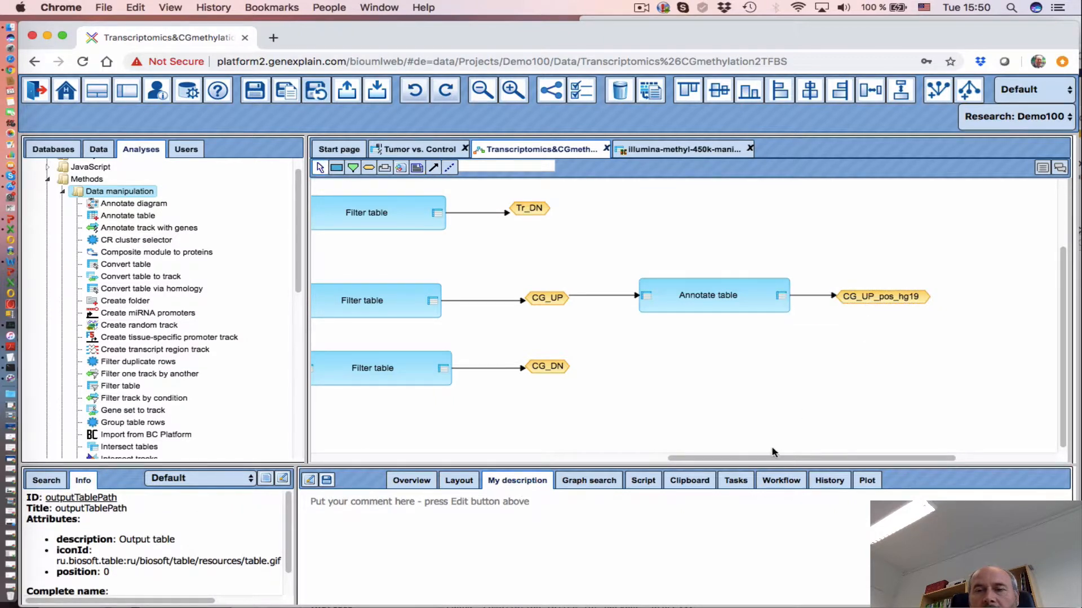
- Add the Convert genome coordinates analysis from Galaxy's Lift-Over group beside the CG_UP_pos_hg19 node in the workflow
drag(776, 462, 874, 460)
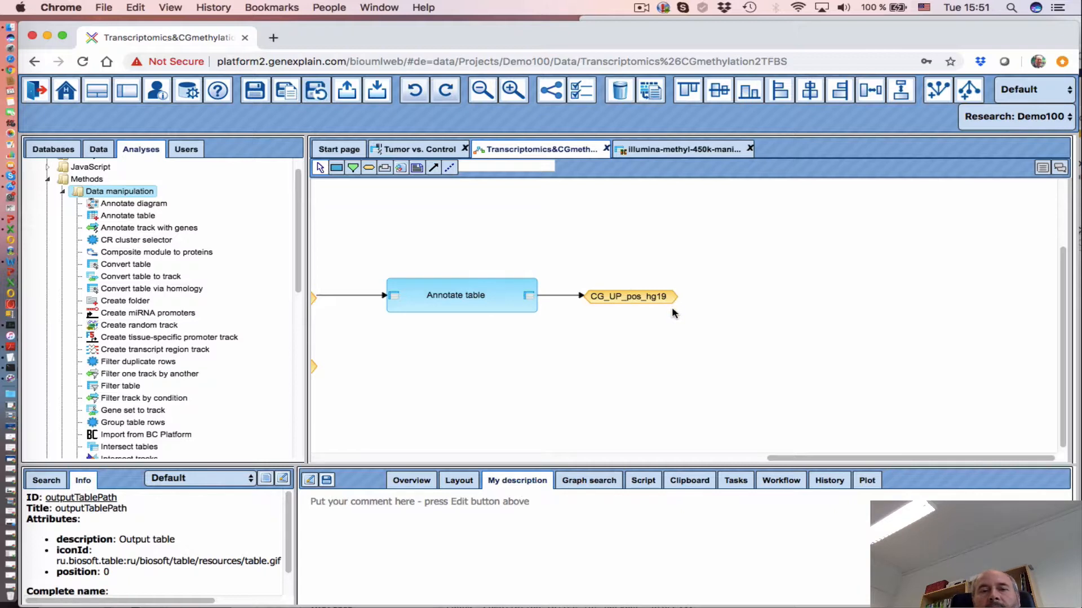
click(579, 297)
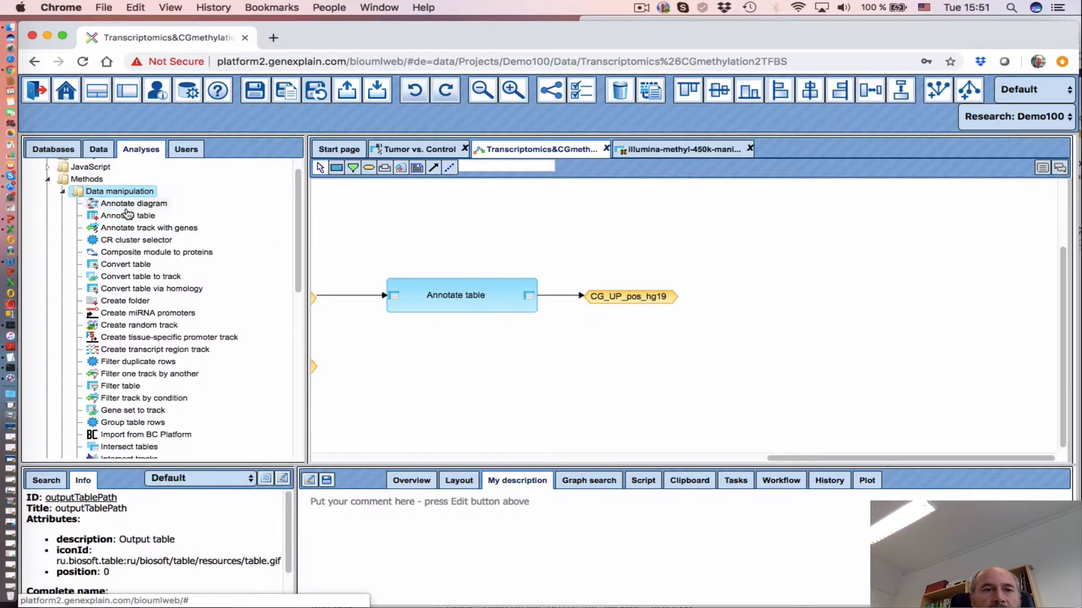
scroll(300, 290, up, 2)
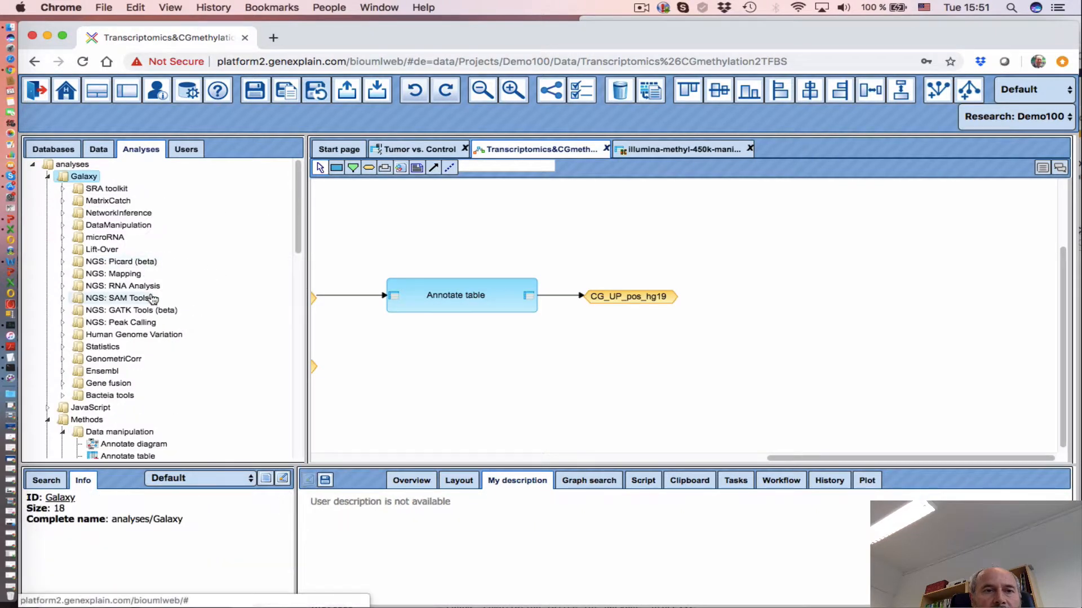
click(63, 249)
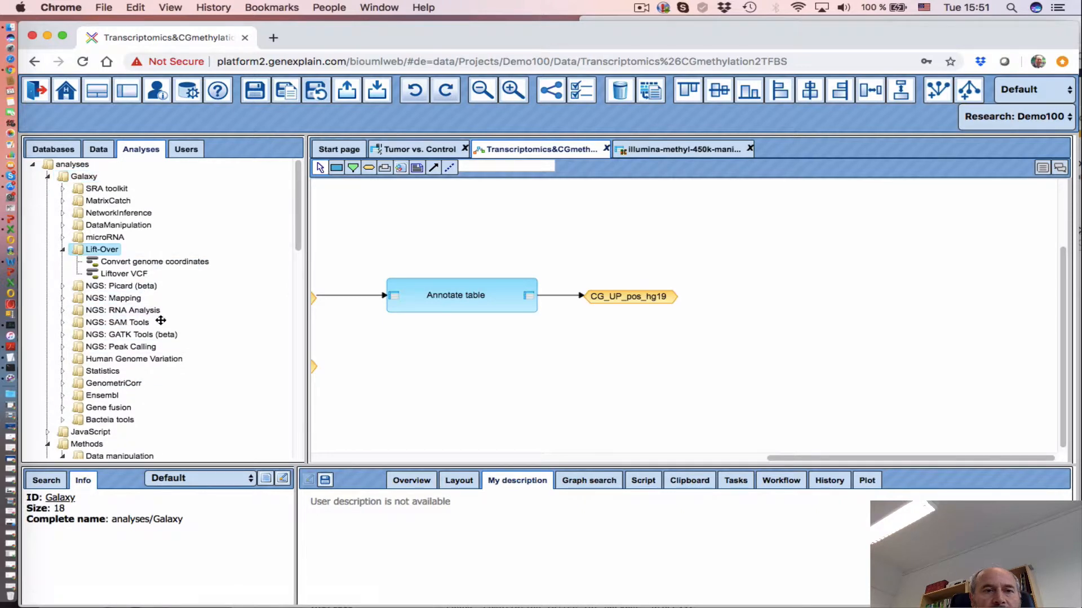
drag(137, 263, 777, 313)
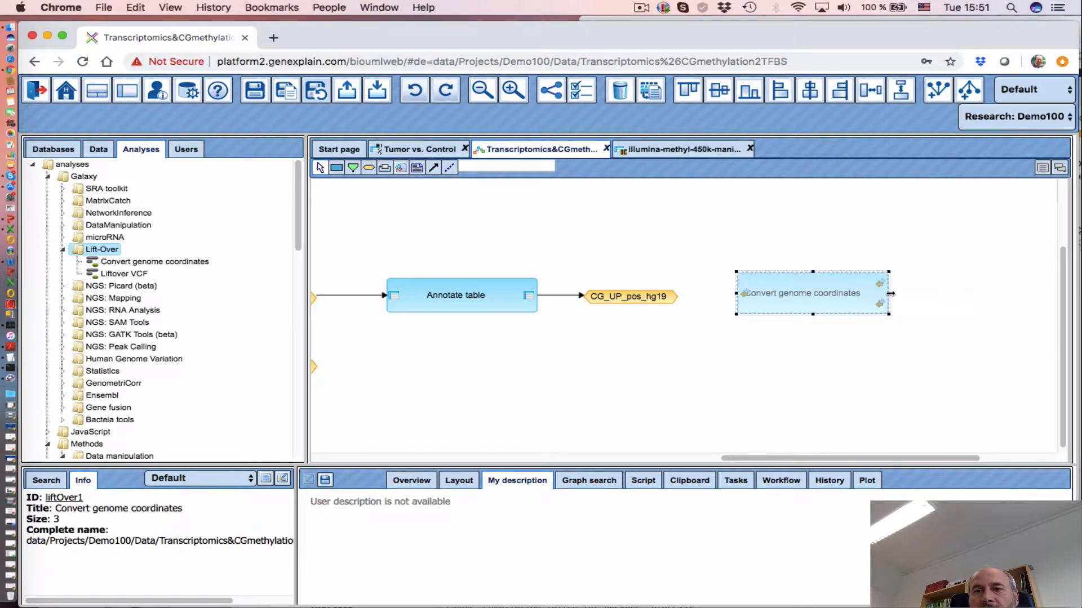
drag(890, 293, 912, 289)
click(833, 362)
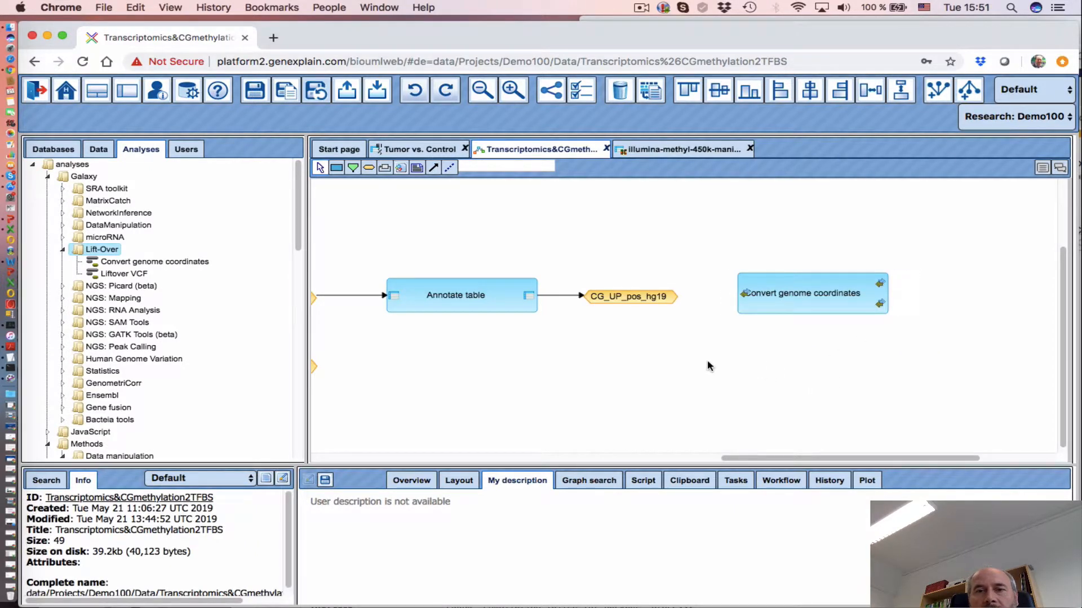
- Connect the CG_UP_pos_hg19 node to the input of the Convert genome coordinates block
click(651, 297)
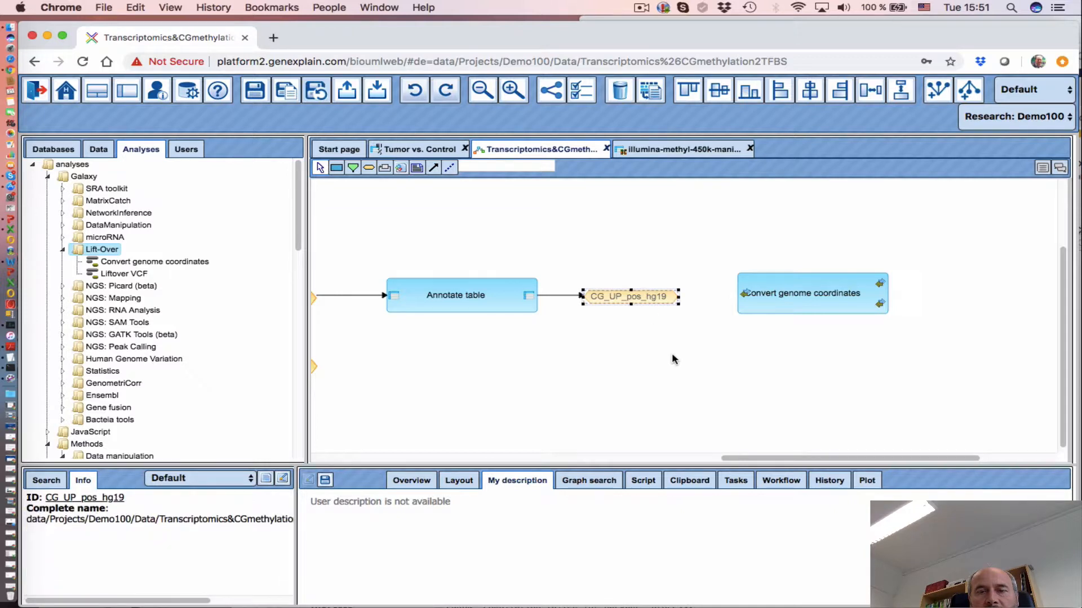
click(434, 169)
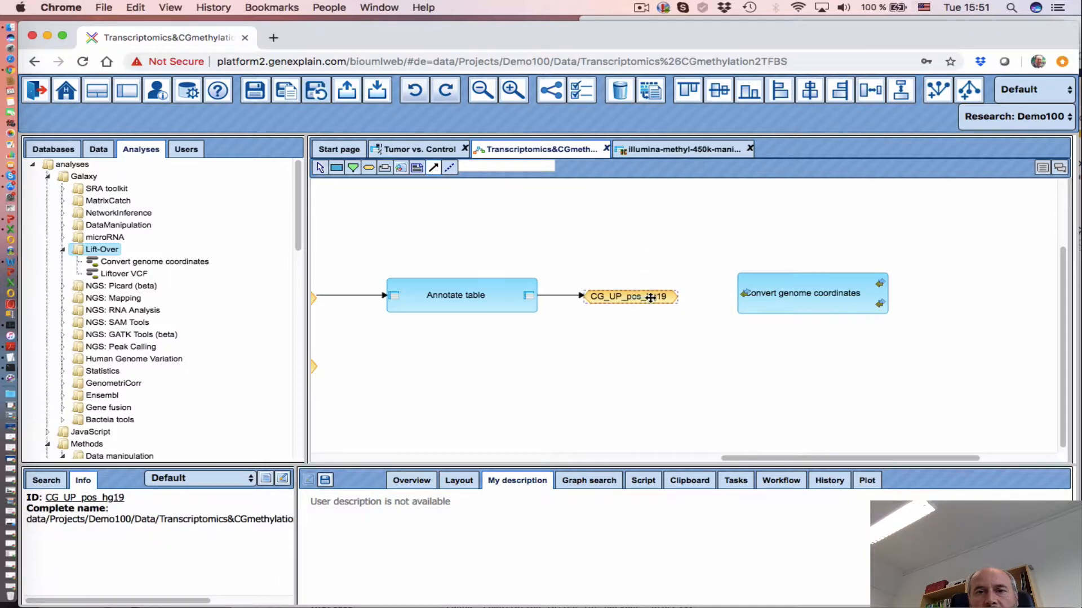
drag(651, 297, 743, 294)
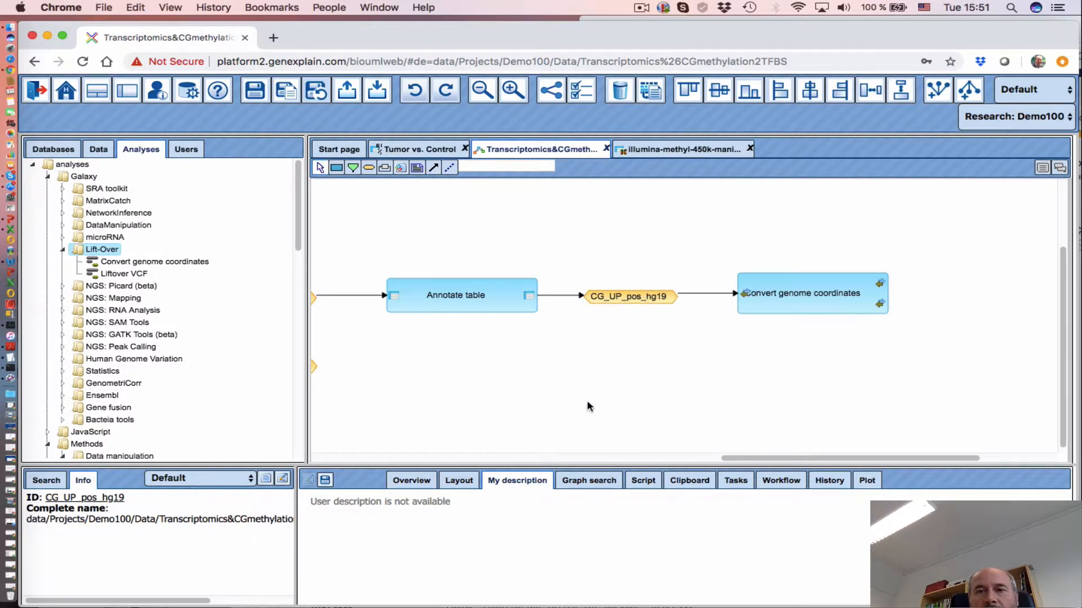
- Set the mapping of the Convert genome coordinates block to hg19->hg38, enlarging the settings area to show its parameters
drag(757, 459, 780, 458)
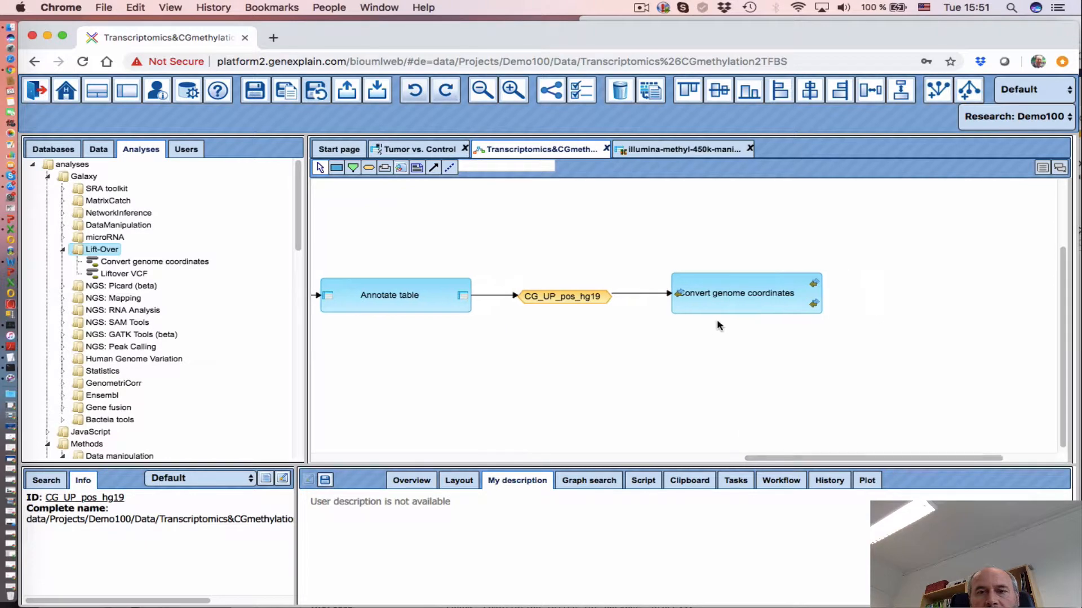
click(716, 307)
drag(622, 463, 624, 367)
click(800, 393)
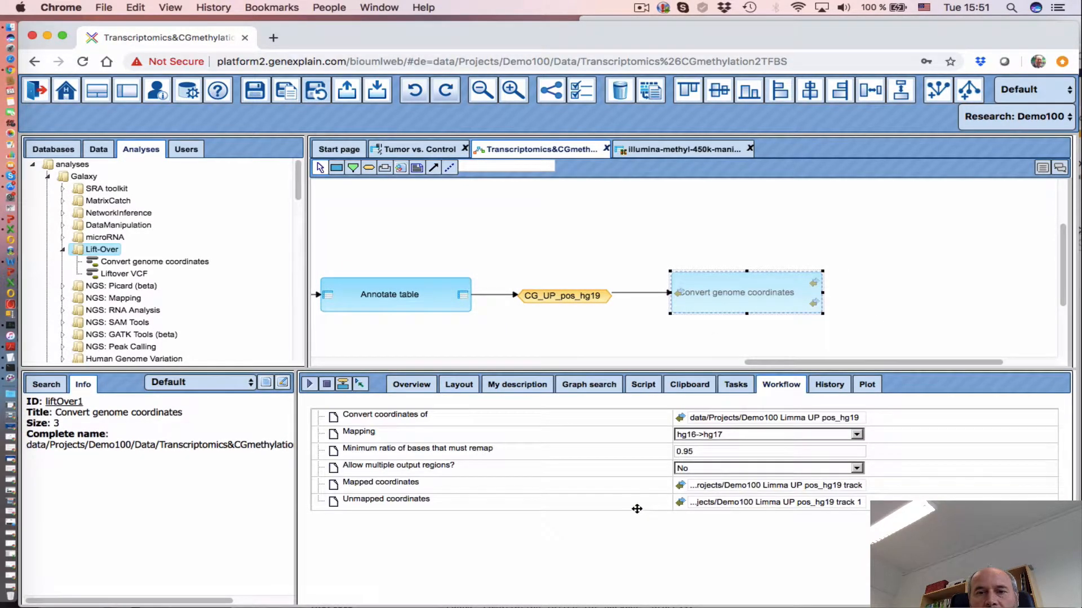
click(705, 436)
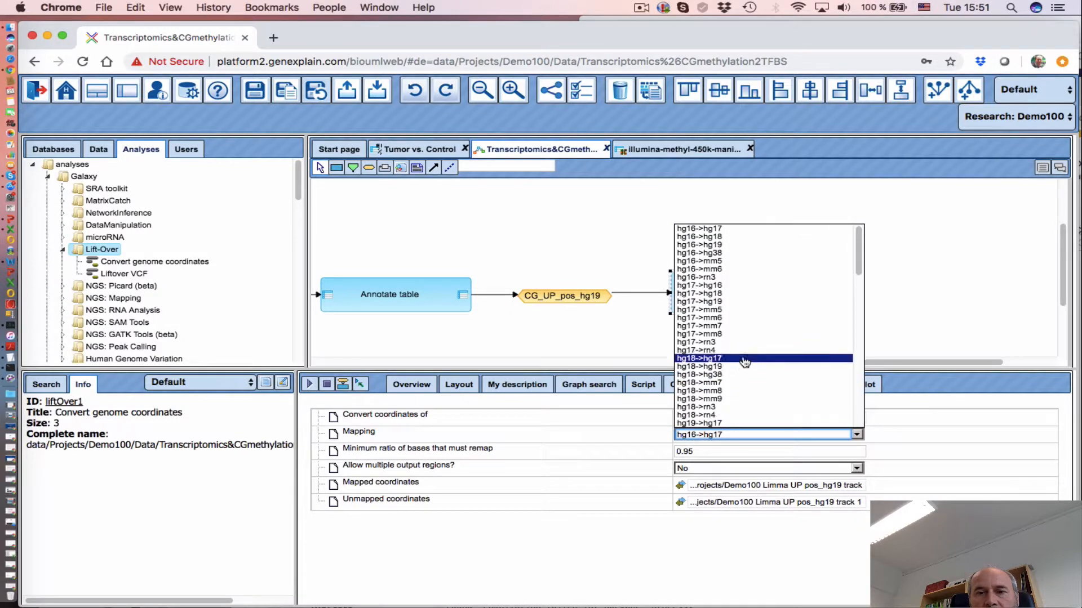
scroll(732, 403, down, 4)
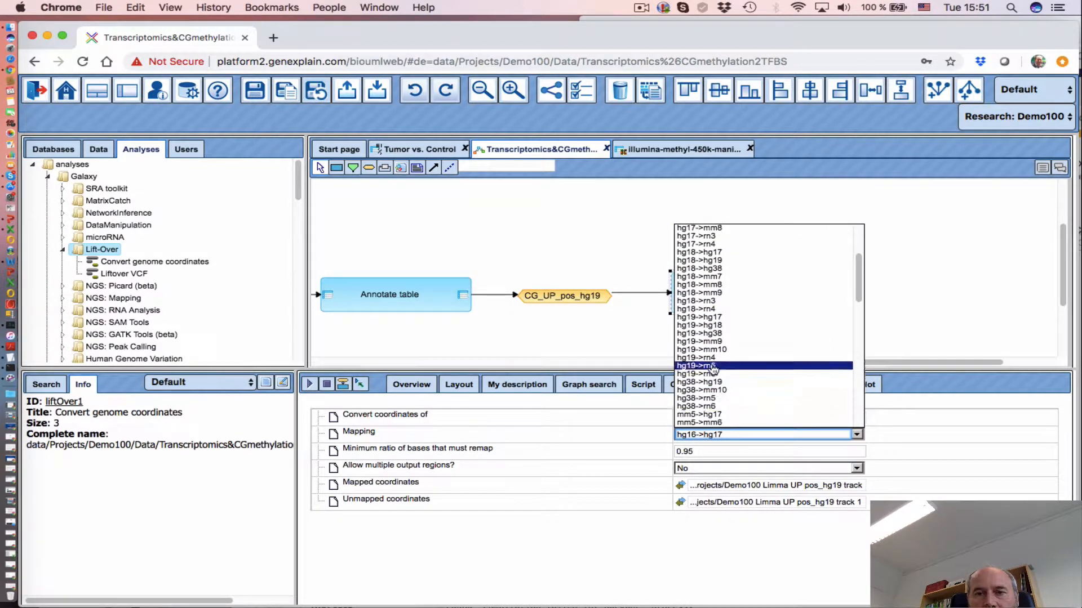
click(714, 334)
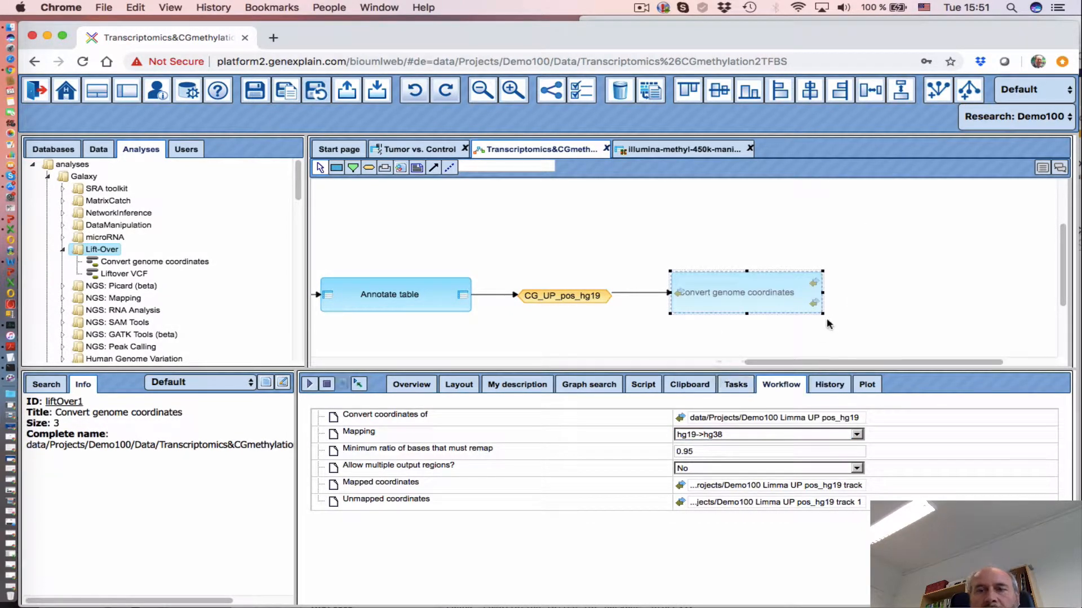
- Start a new expression node beside the Convert genome coordinates block, named CG_UP_pos_hg38 and of type Data element
mouse_move(773, 363)
mouse_down()
mouse_move(698, 364)
mouse_move(794, 365)
mouse_up()
click(366, 169)
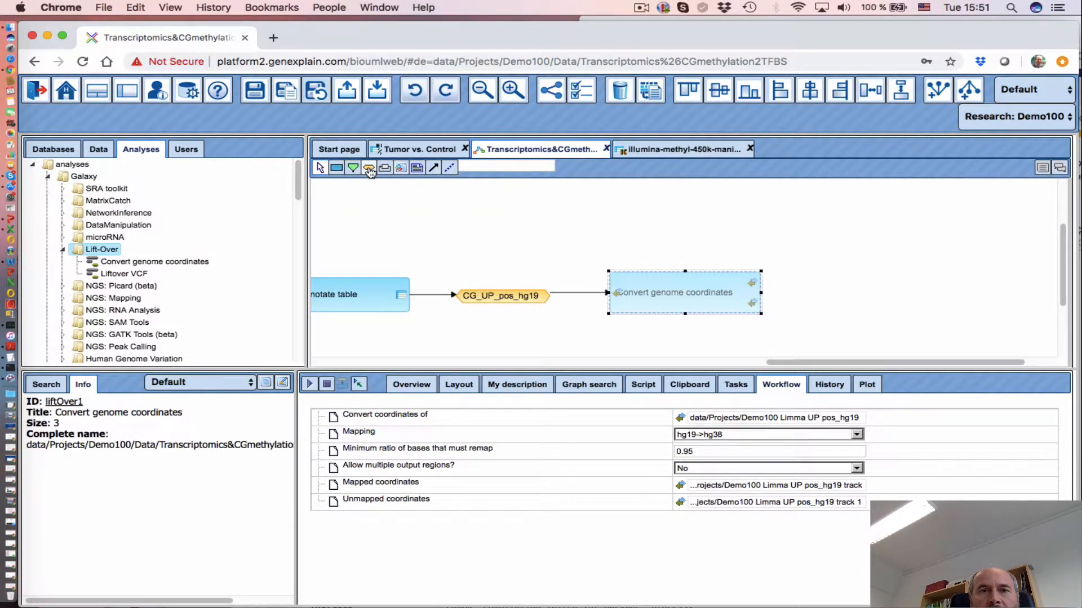
click(835, 279)
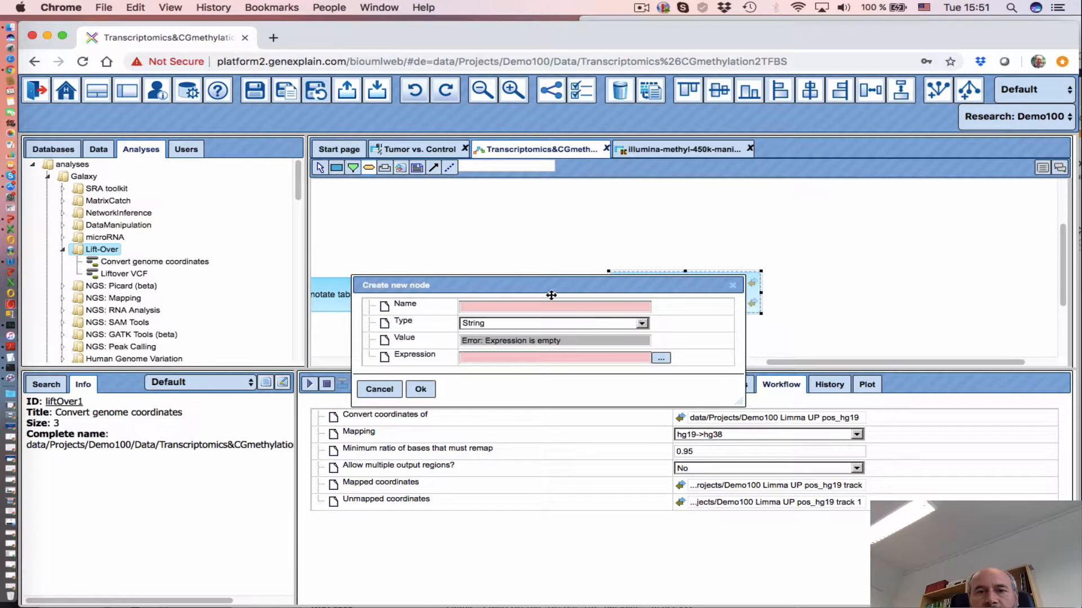
drag(551, 288, 578, 363)
click(560, 377)
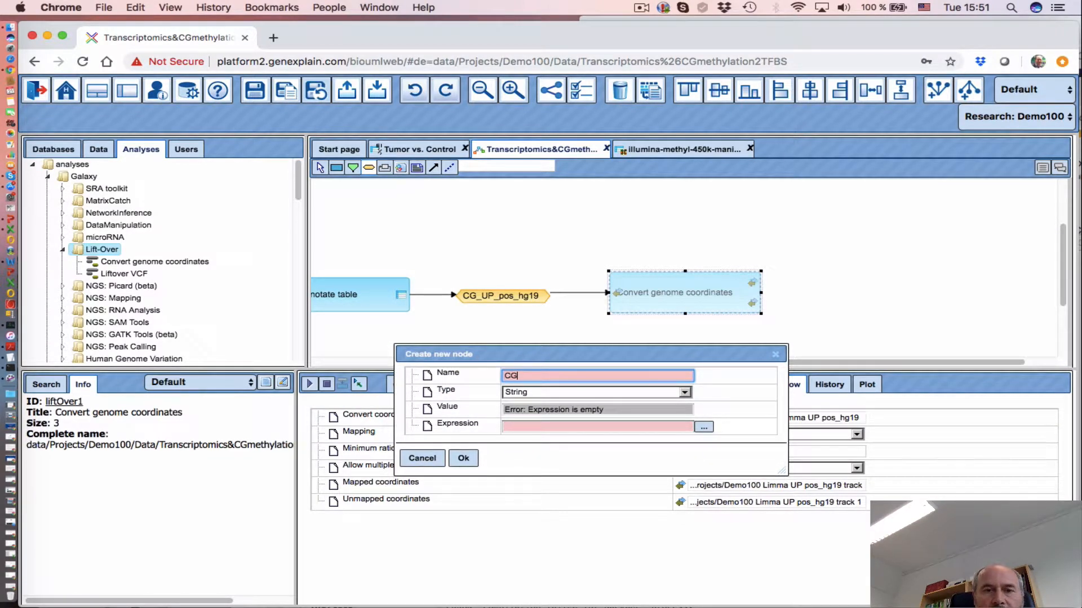
text(CG_UP)
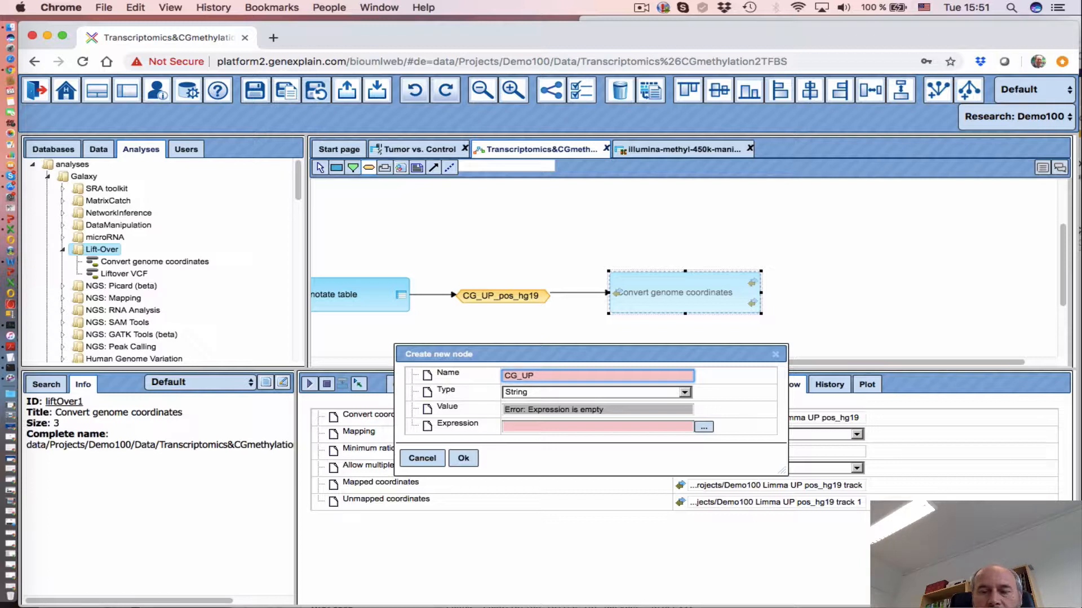
text(_pos_hg38)
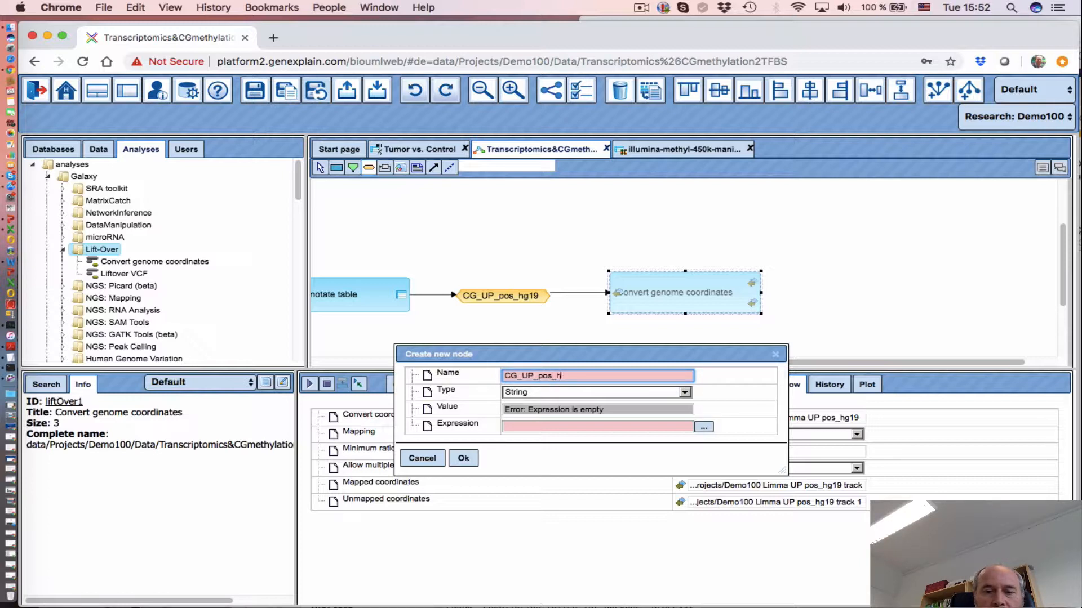
click(612, 393)
click(591, 422)
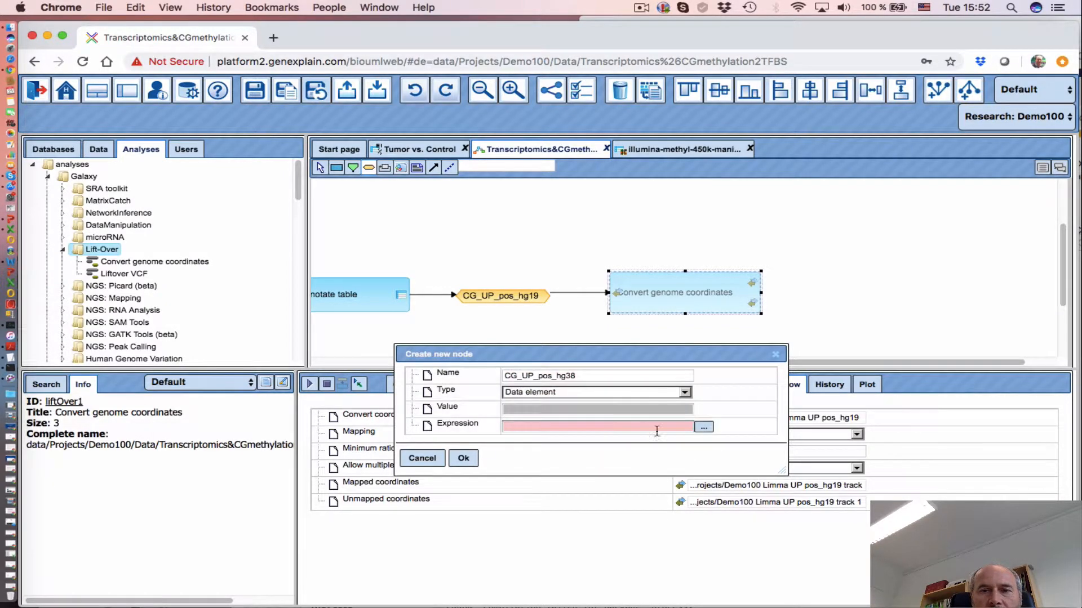
- Set the new node's expression to the CG_UP variable followed by " pos_hg38" and create the node
click(703, 427)
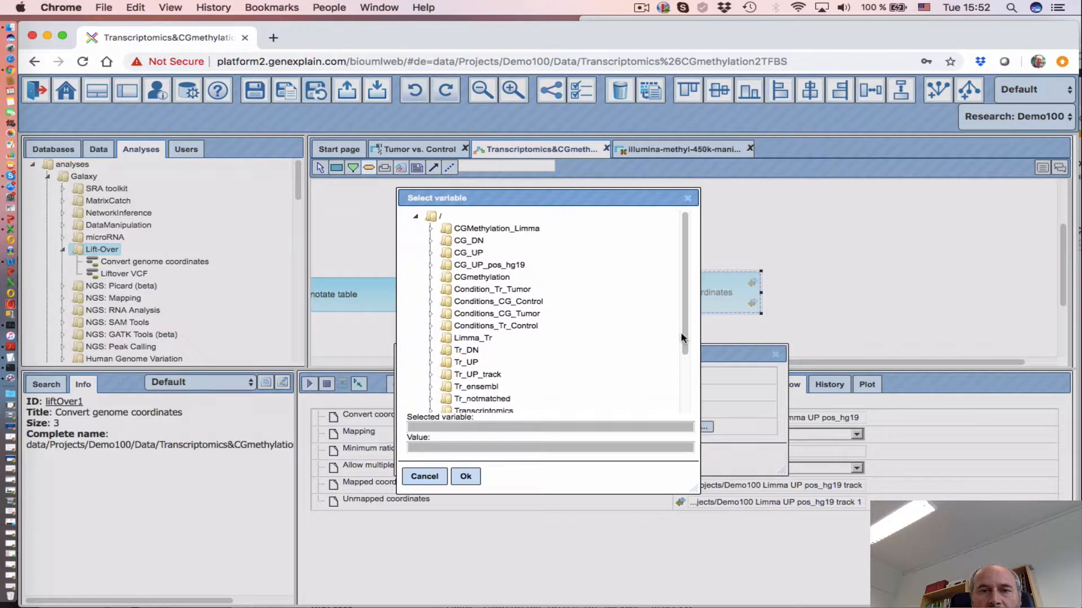
click(471, 255)
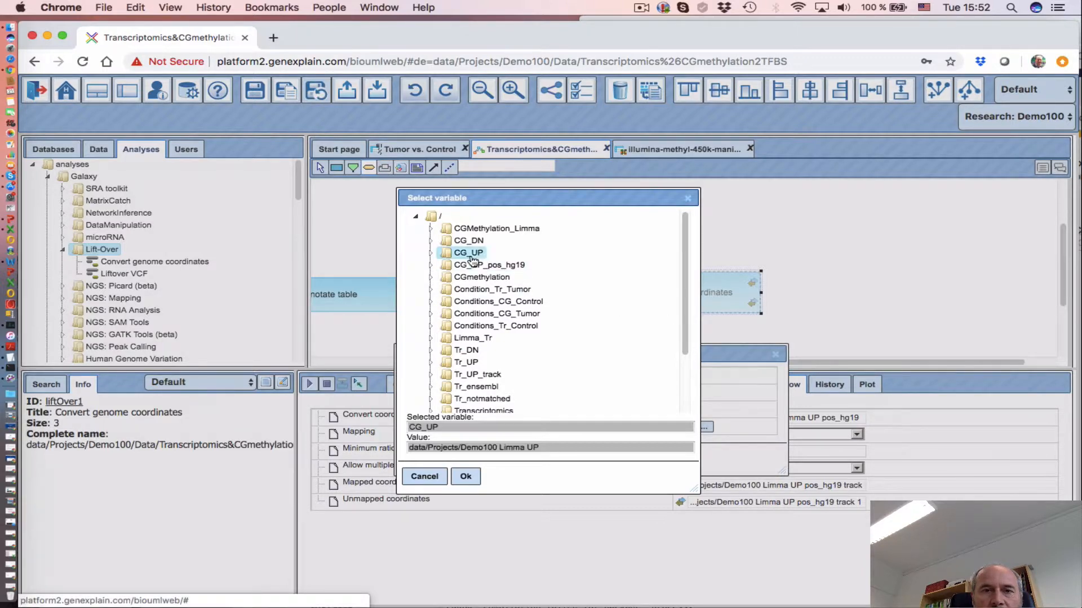
click(466, 476)
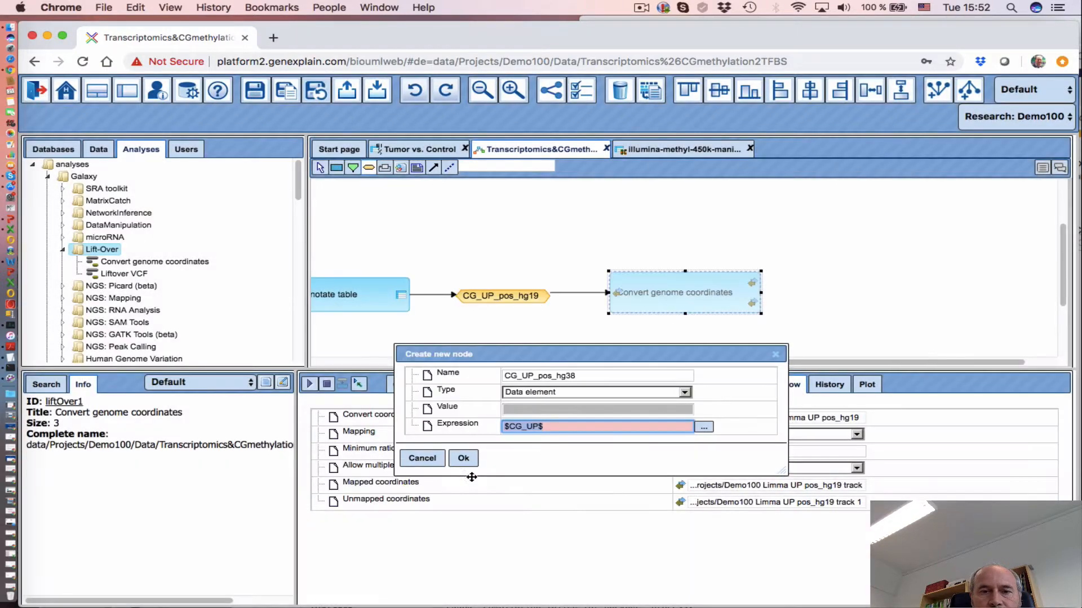
click(578, 427)
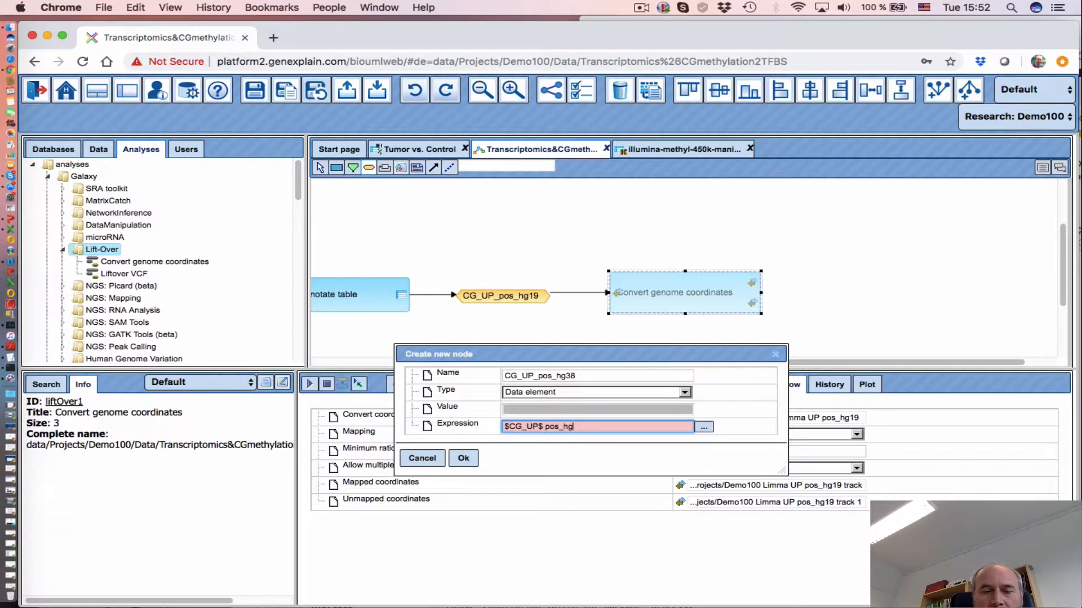
click(463, 458)
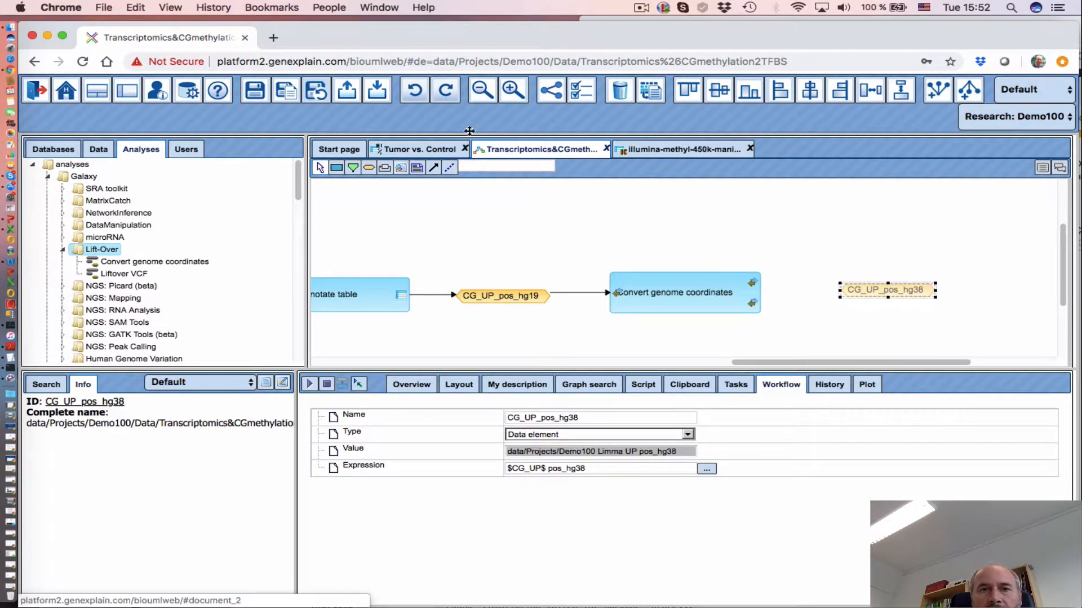
- Connect the mapped coordinates output of Convert genome coordinates to CG_UP_pos_hg38 and align the node with that output
click(433, 167)
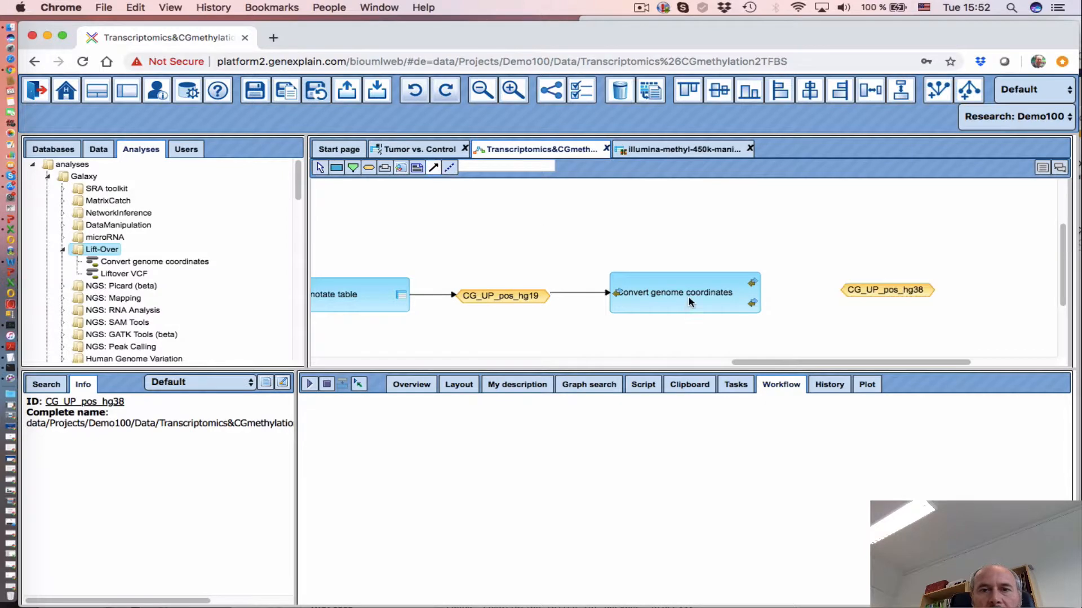
drag(754, 284, 868, 289)
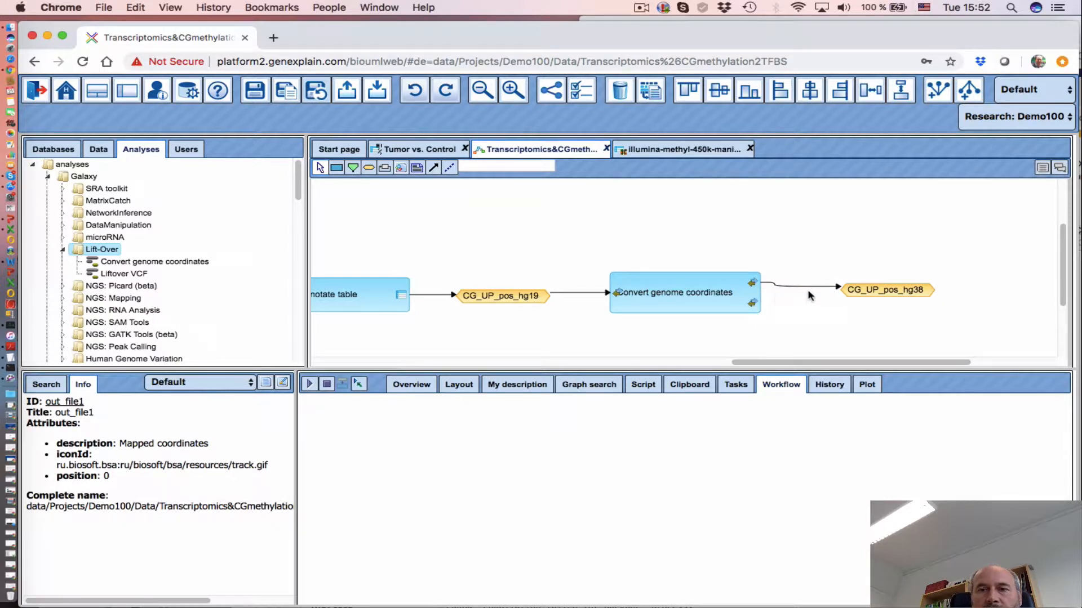
drag(870, 289, 846, 285)
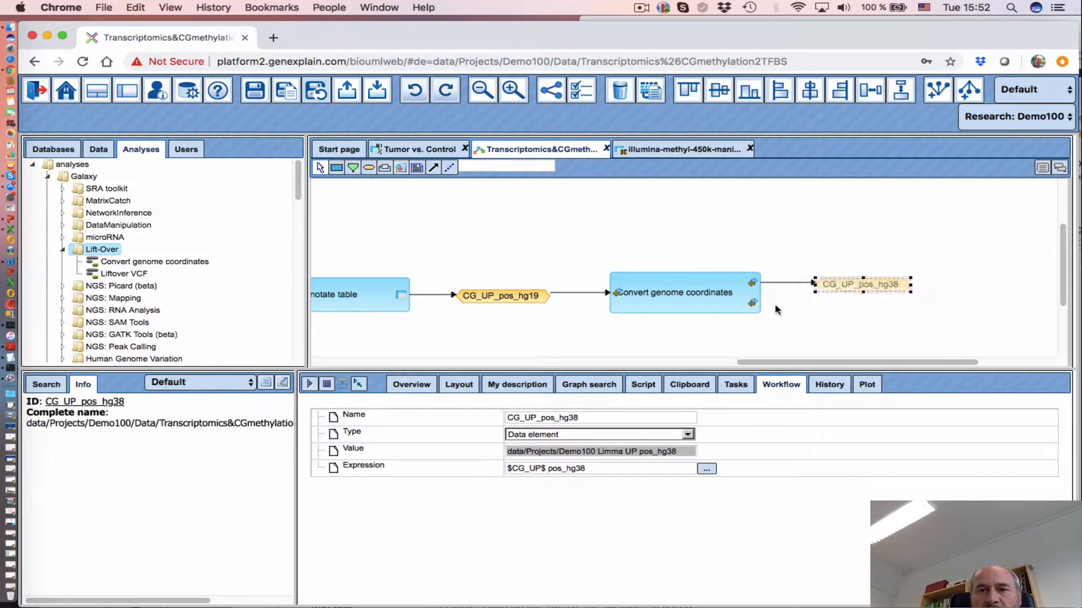
- Start a new expression node below CG_UP_pos_hg38, named CG_UP_pos_unmaped and of type Data element
click(369, 167)
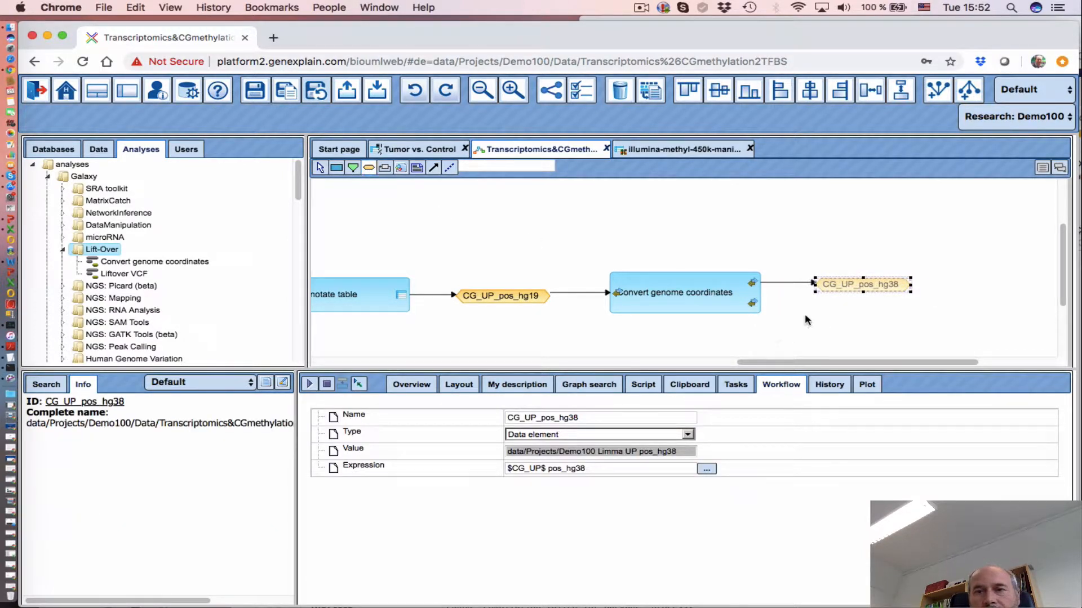
click(806, 321)
click(531, 311)
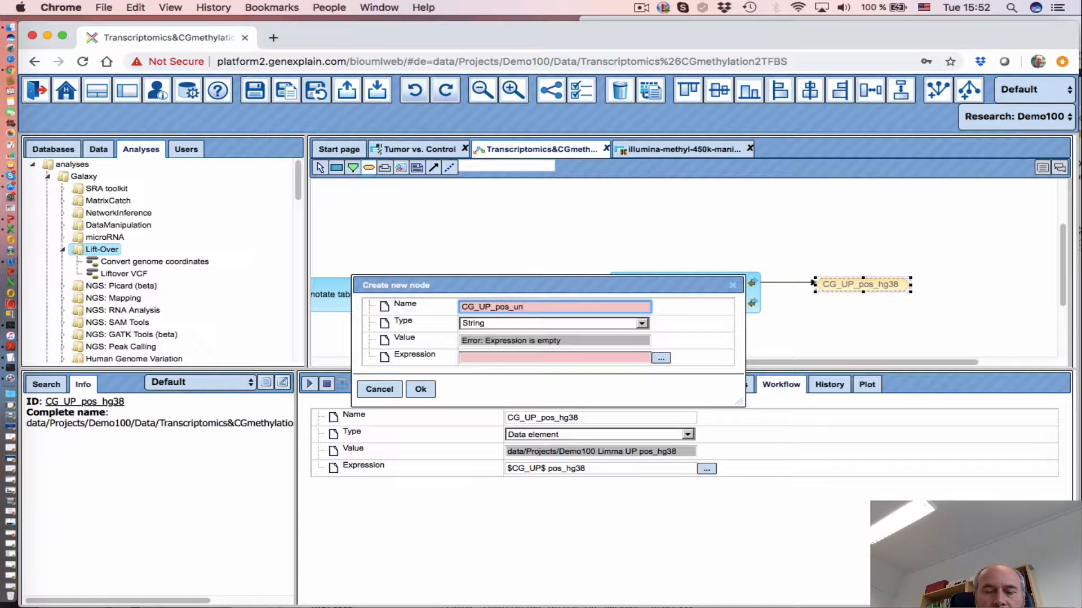
click(552, 324)
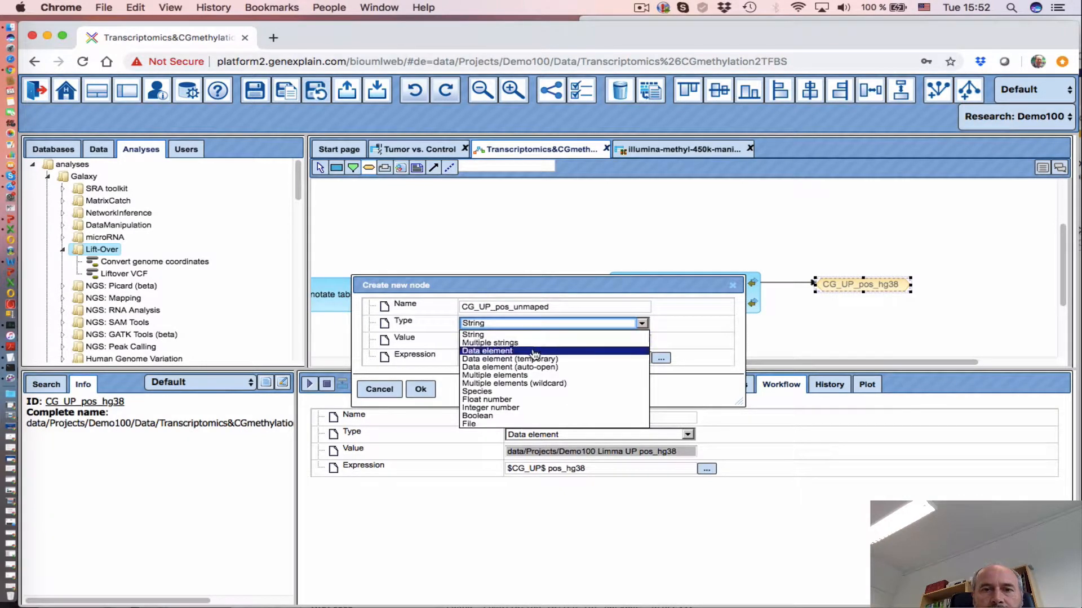
click(535, 351)
- Set the new node's expression to the CG_UP_pos_hg19 variable followed by " unmaped" and create the node
click(660, 358)
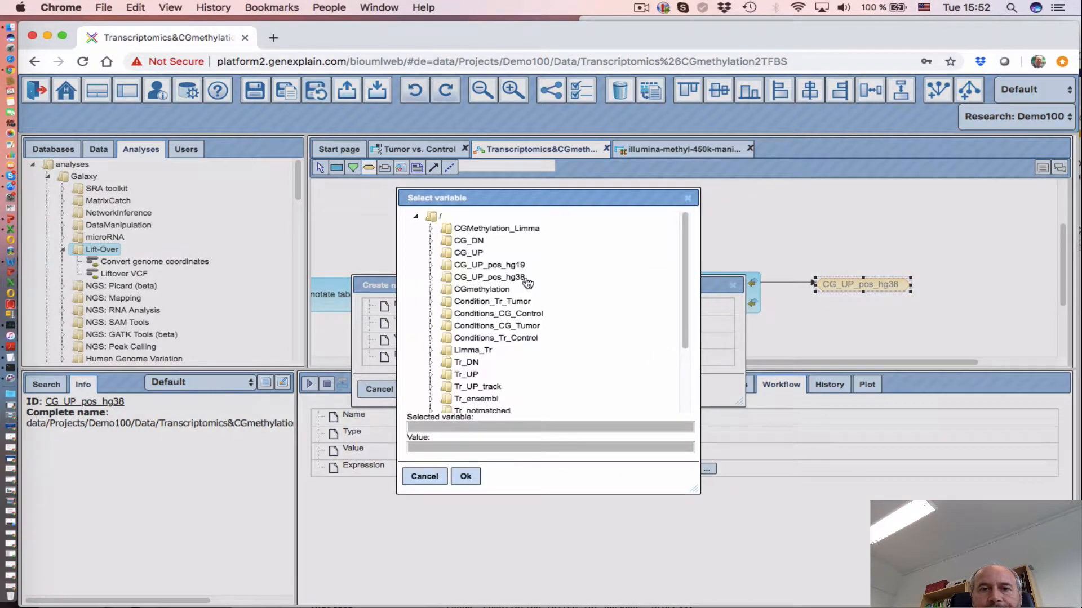
click(489, 265)
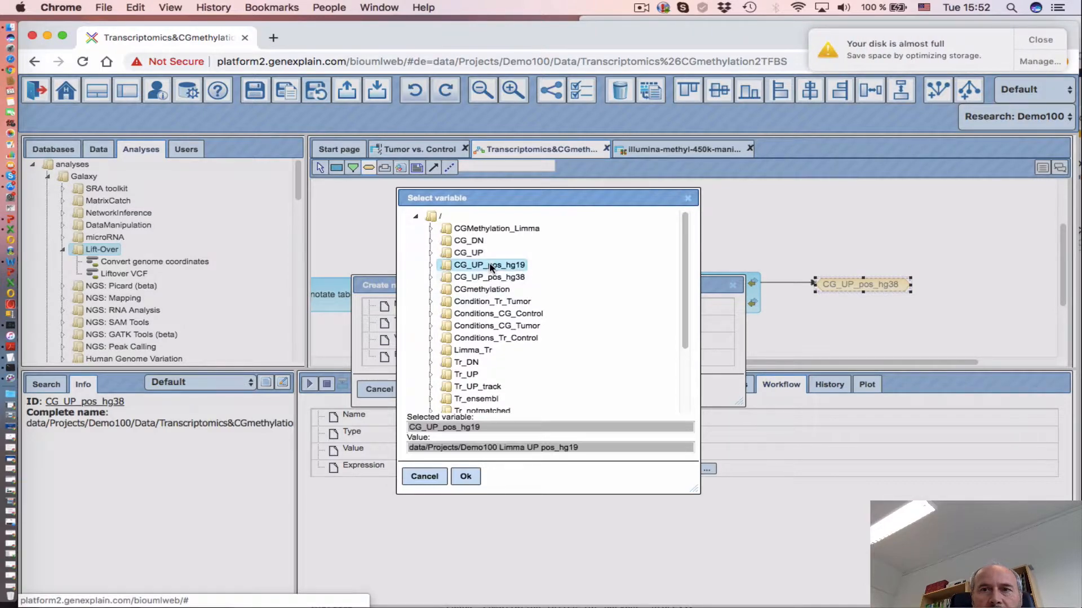
click(465, 476)
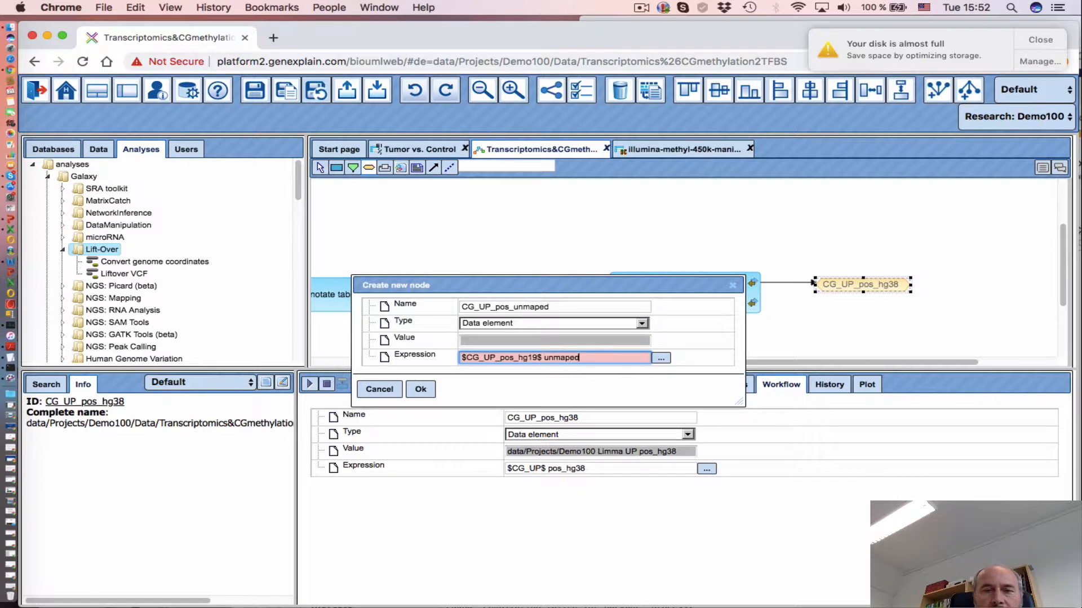
click(421, 389)
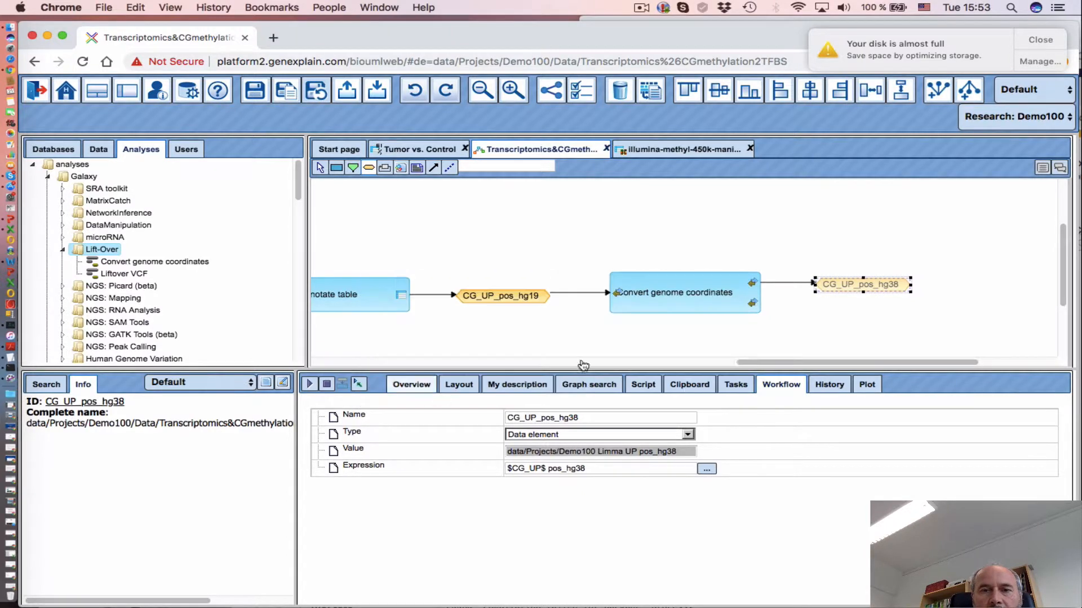
- Place CG_UP_pos_unmaped below CG_UP_pos_hg38 and connect the unmapped coordinates output of Convert genome coordinates to it
drag(839, 329, 774, 295)
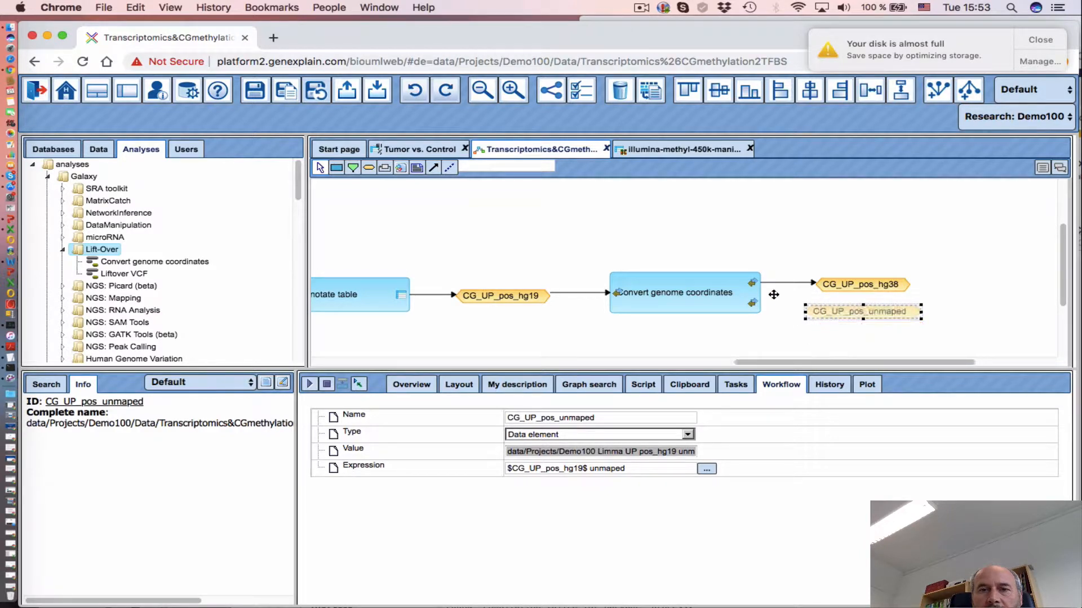
click(433, 167)
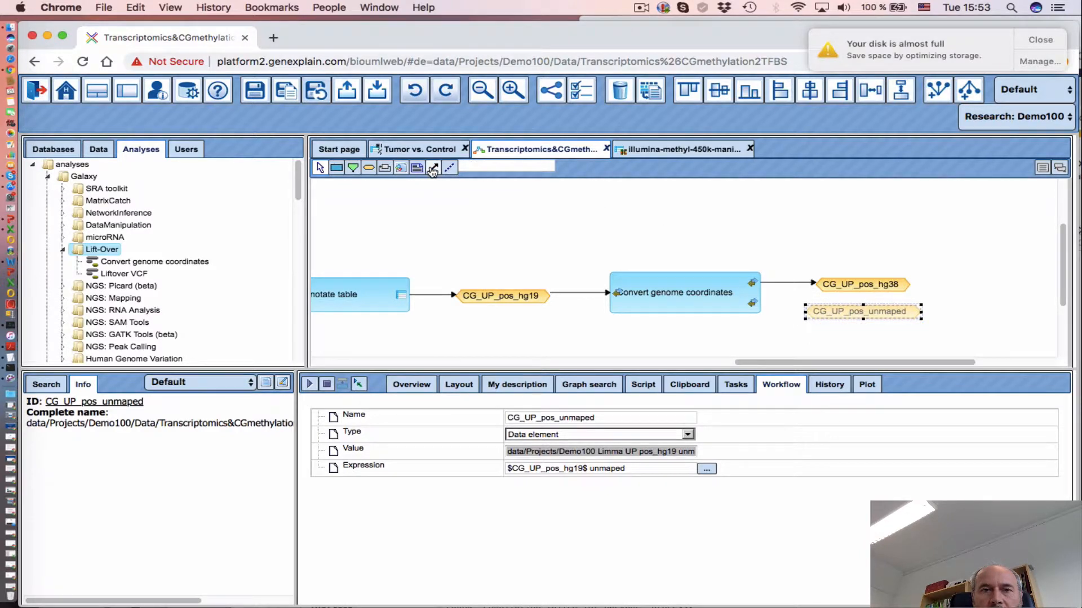
click(762, 307)
click(843, 316)
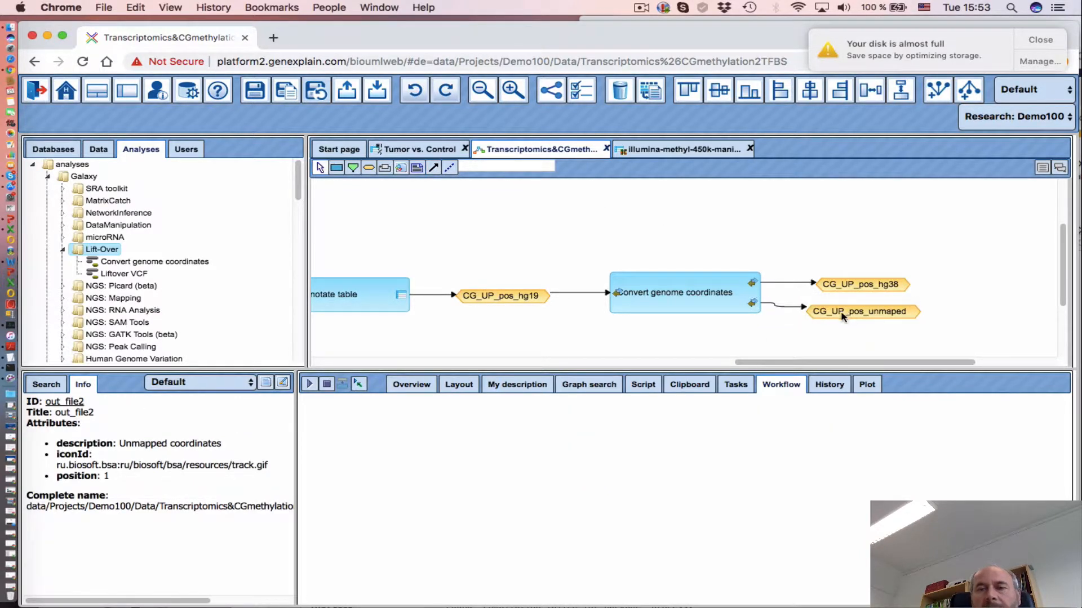
scroll(862, 311, down, 3)
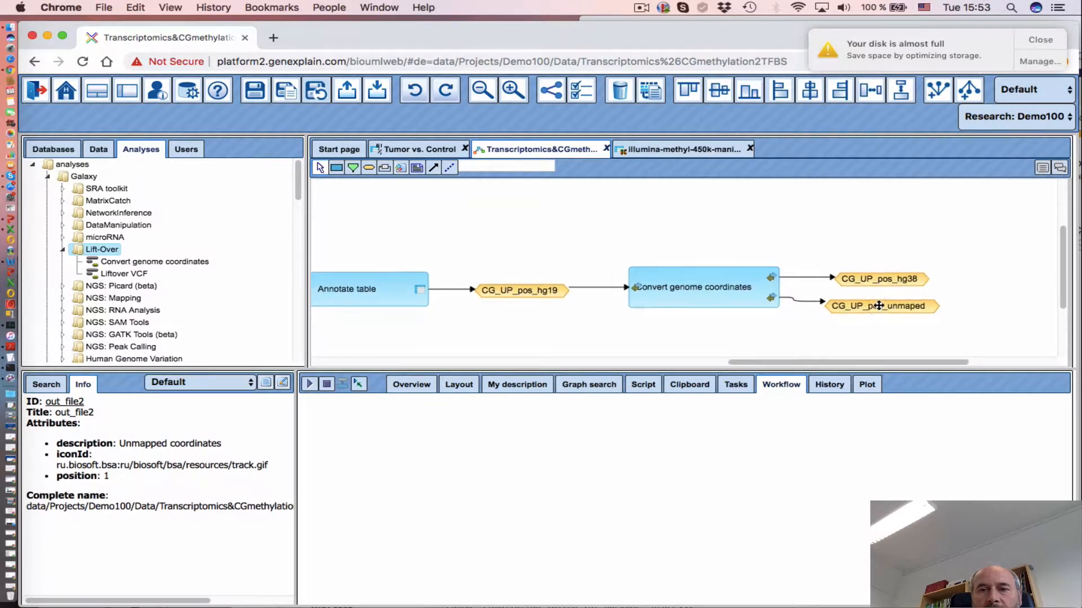
drag(844, 267, 880, 256)
click(880, 256)
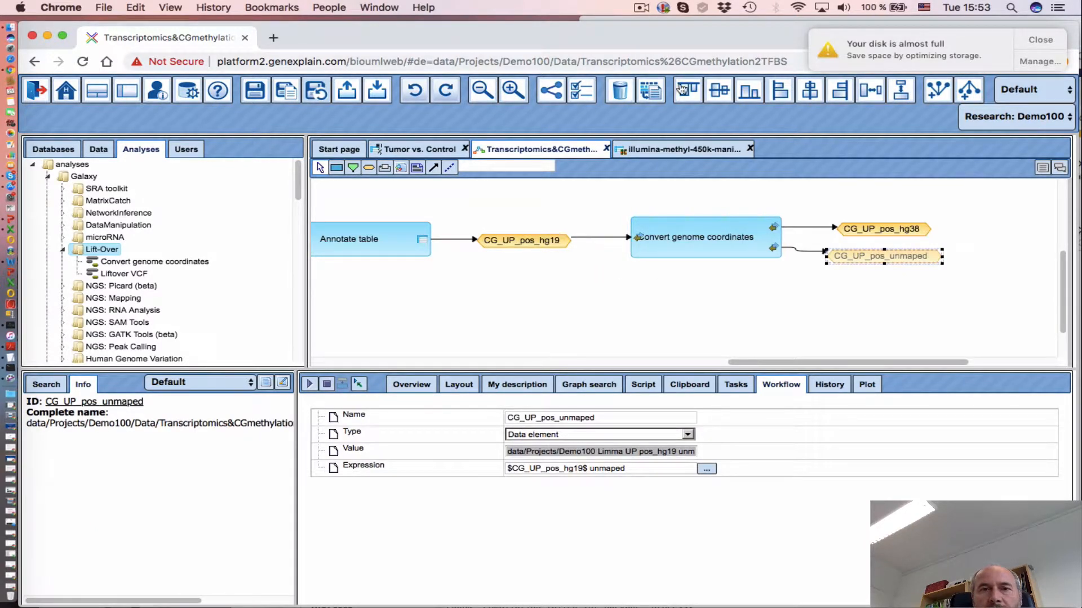
click(641, 11)
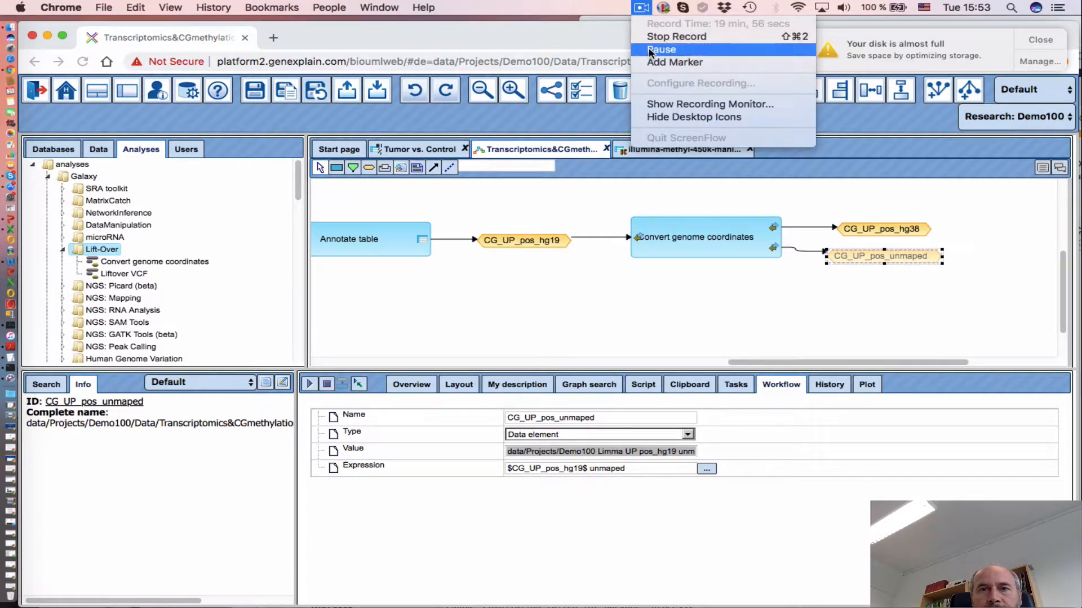
click(656, 34)
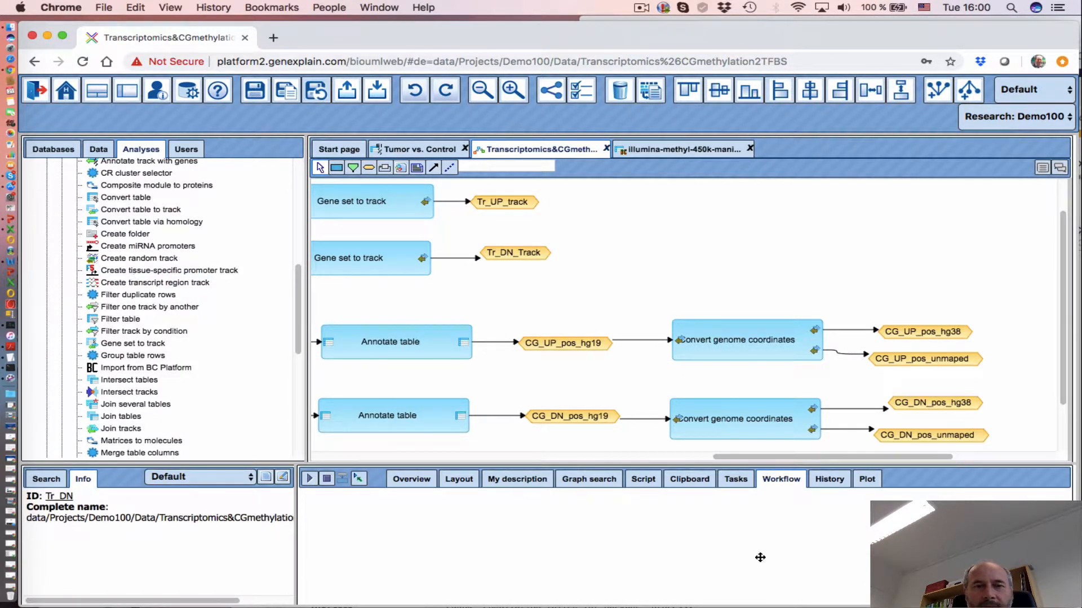
- Show the parameters of the Annotate table block between CG_UP and CG_UP_pos_hg19, enlarging the settings area
drag(729, 456, 603, 459)
scroll(631, 366, right, 3)
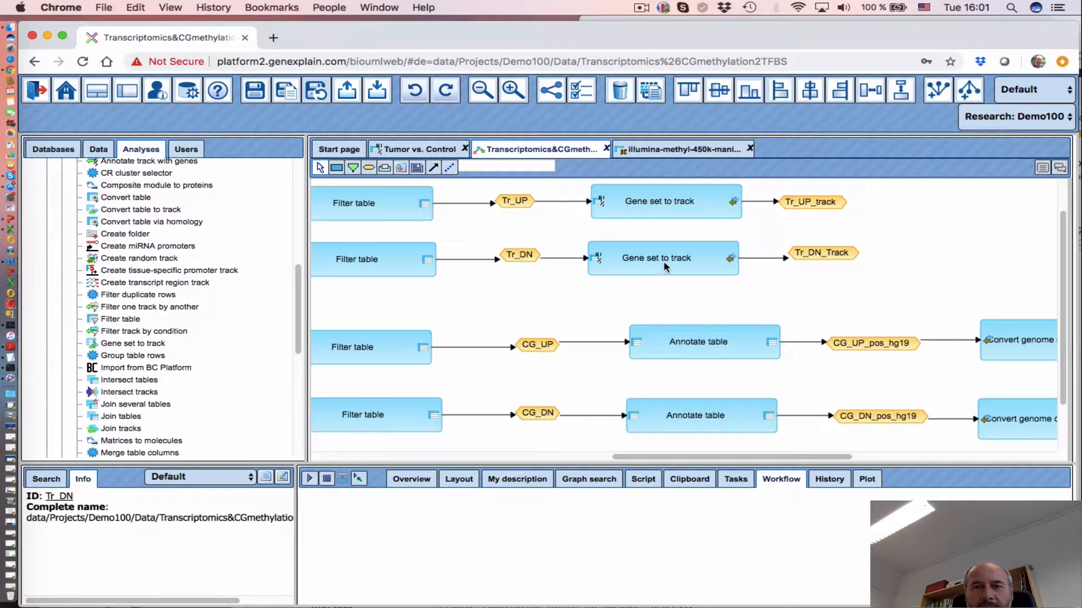
drag(730, 459, 873, 467)
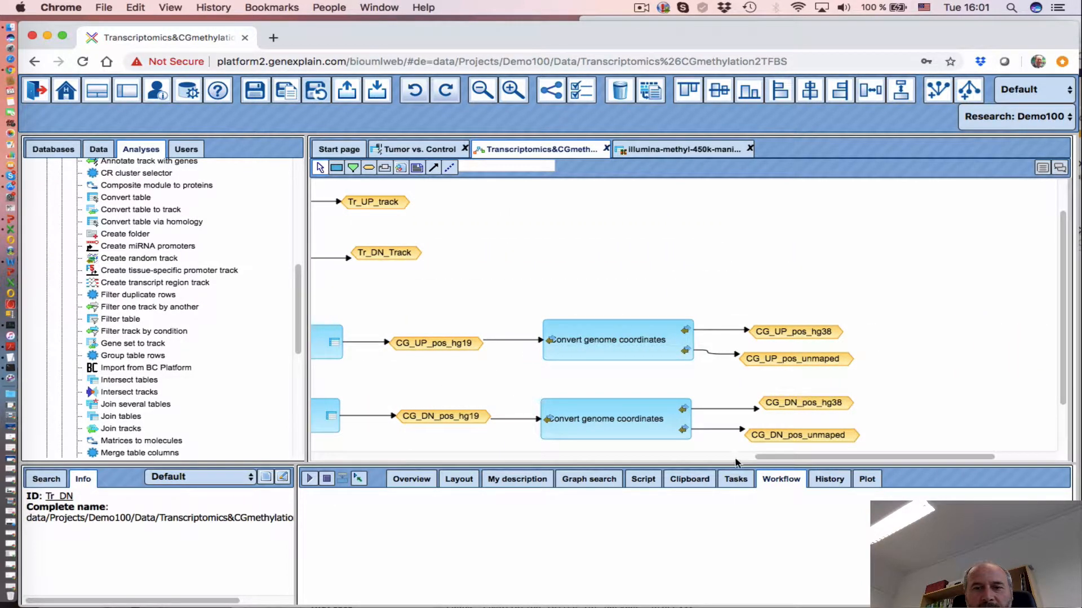
drag(719, 464, 714, 474)
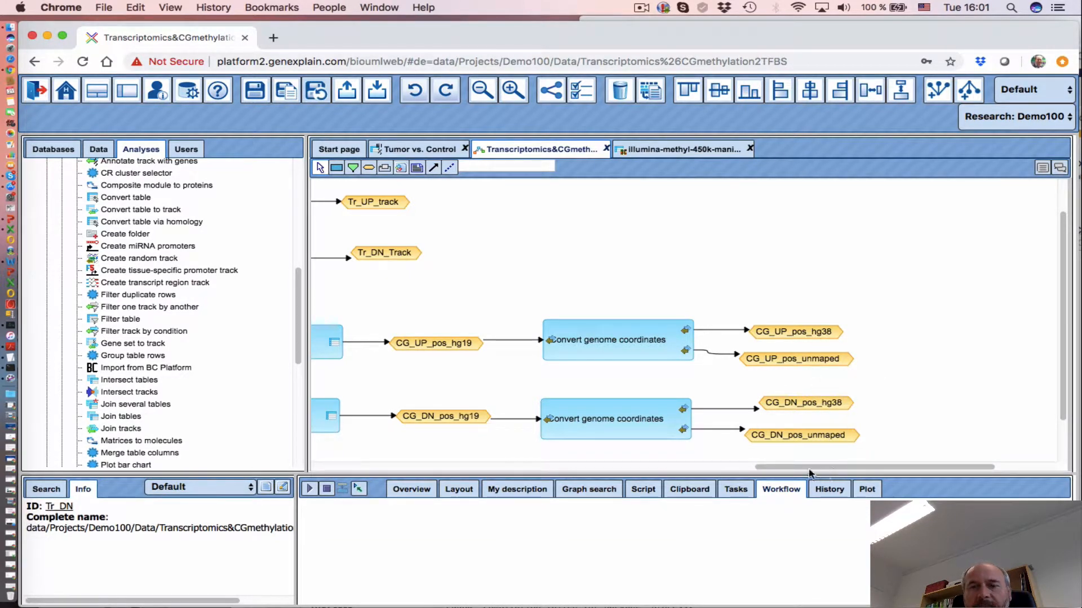
drag(809, 472, 720, 470)
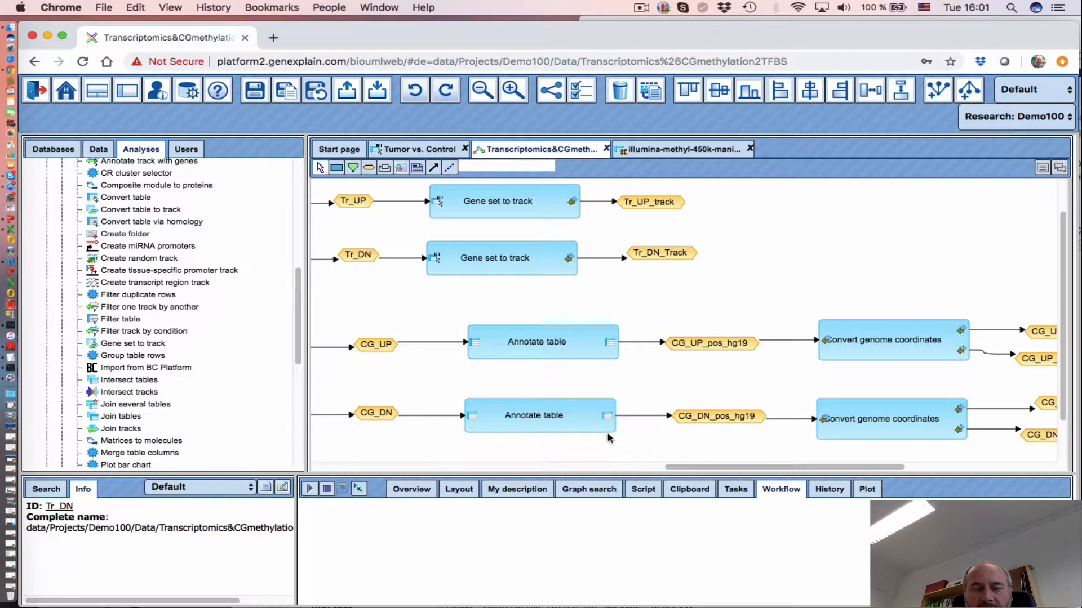
click(544, 351)
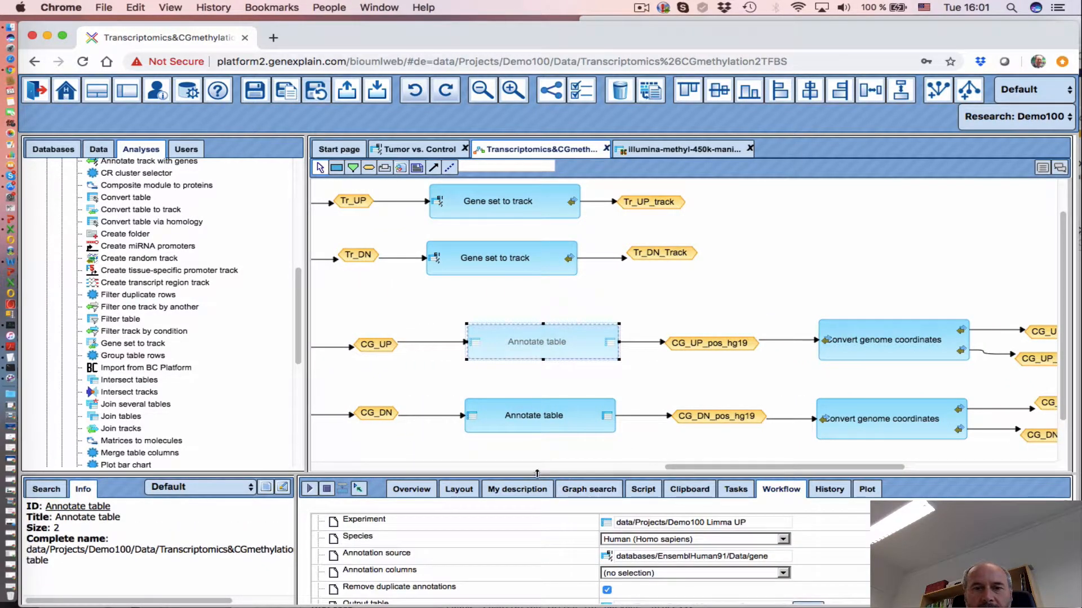
drag(537, 473, 537, 456)
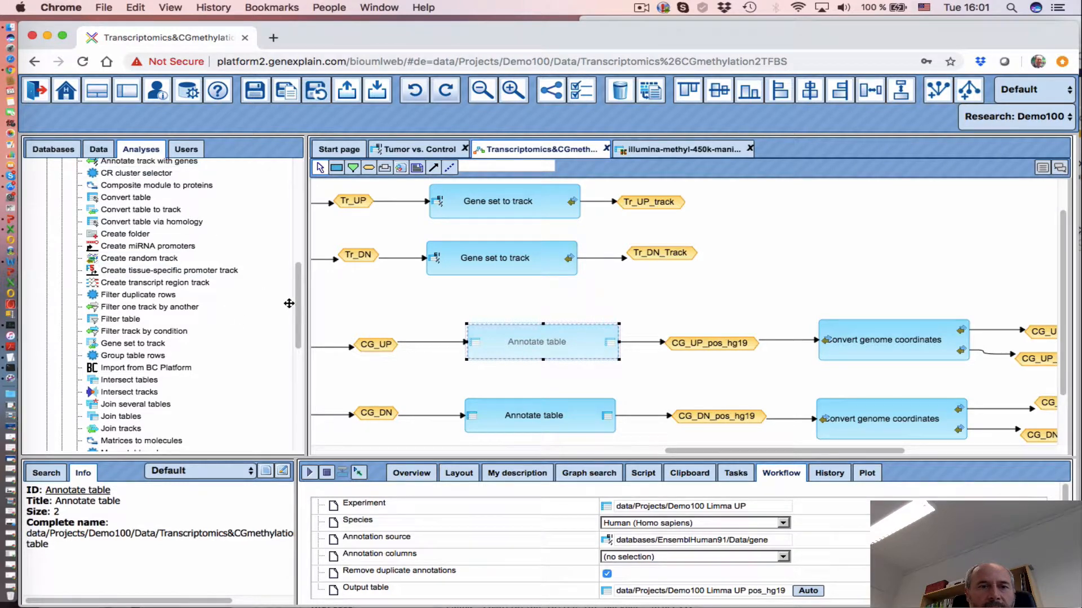
- Locate and select the illumina-methyl-450k-manifest table in the public DNA methylation data folder
click(98, 150)
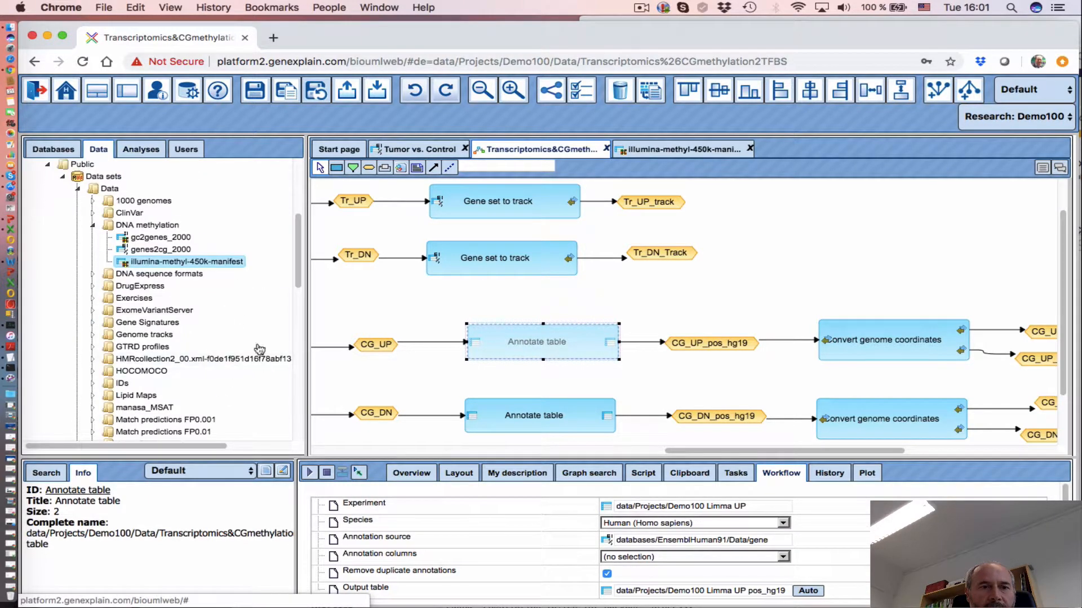
scroll(225, 366, down, 15)
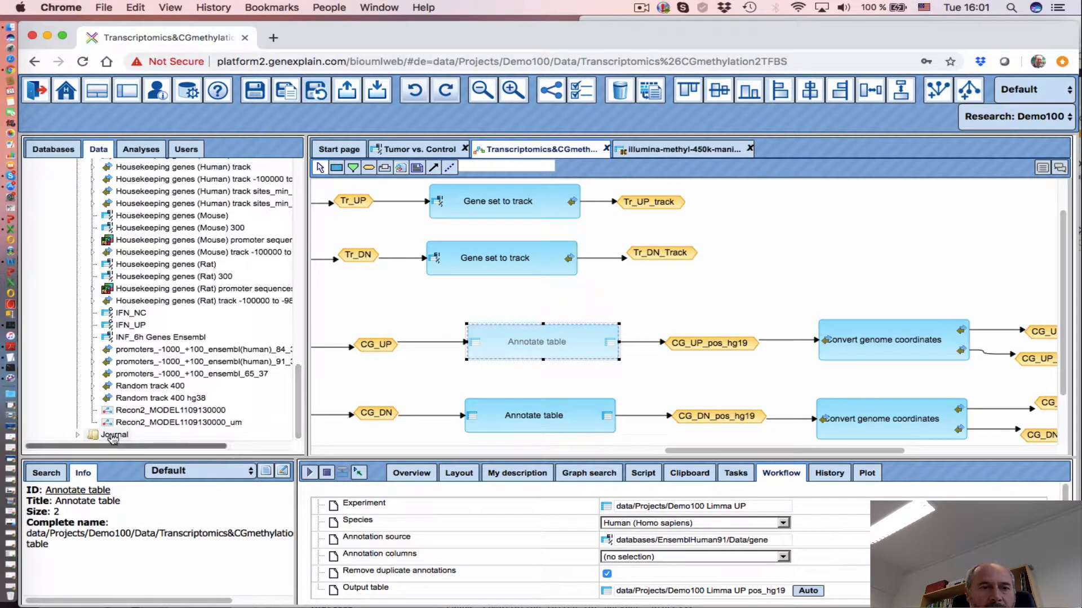
scroll(164, 346, up, 10)
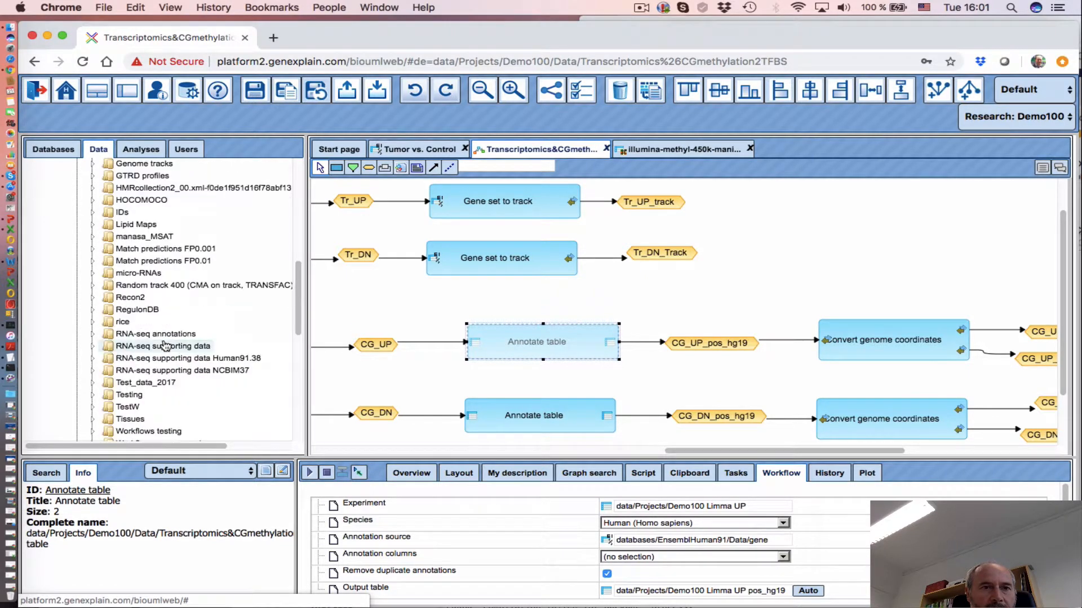
scroll(164, 346, up, 5)
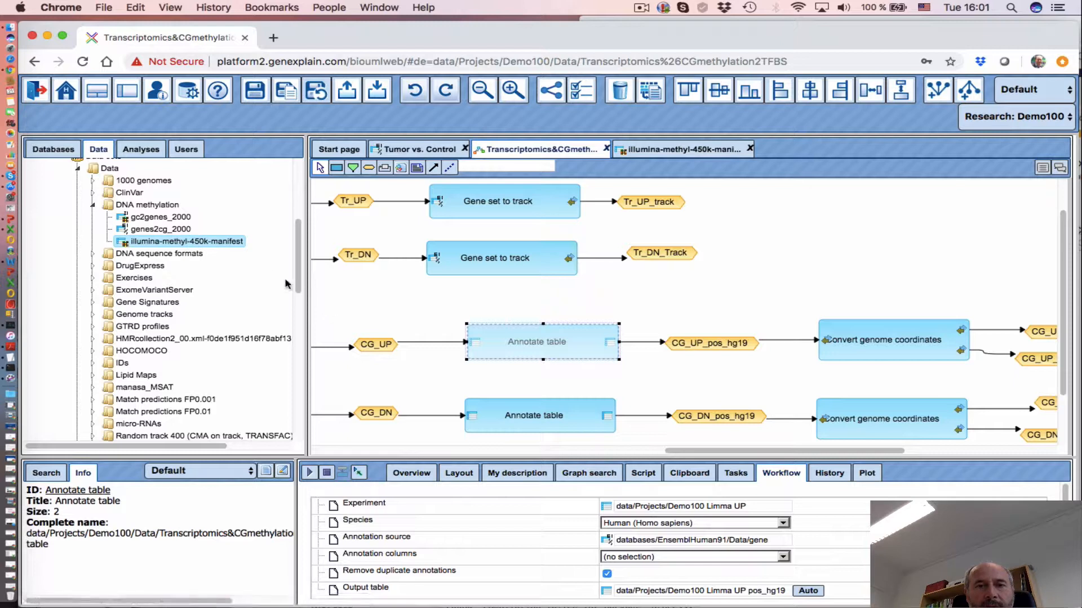
click(209, 244)
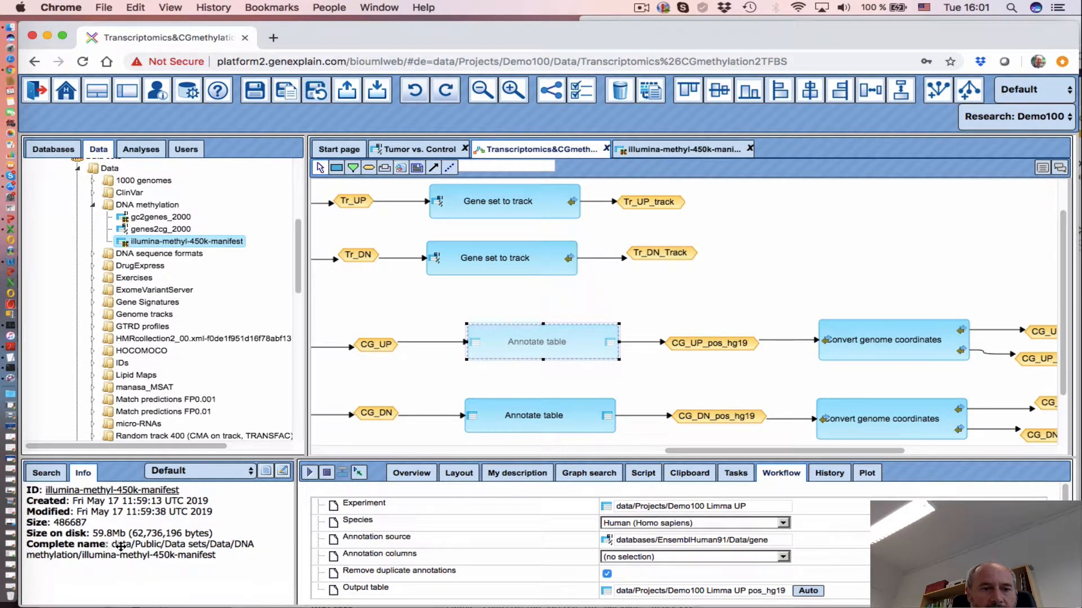
- Try to set the Annotate table block's annotation source by pasting the manifest's complete path, data/Public/Data sets/Data/DNA methylation/illumina-methyl-450k-manifest, as its name
drag(216, 556, 113, 544)
key(super+c)
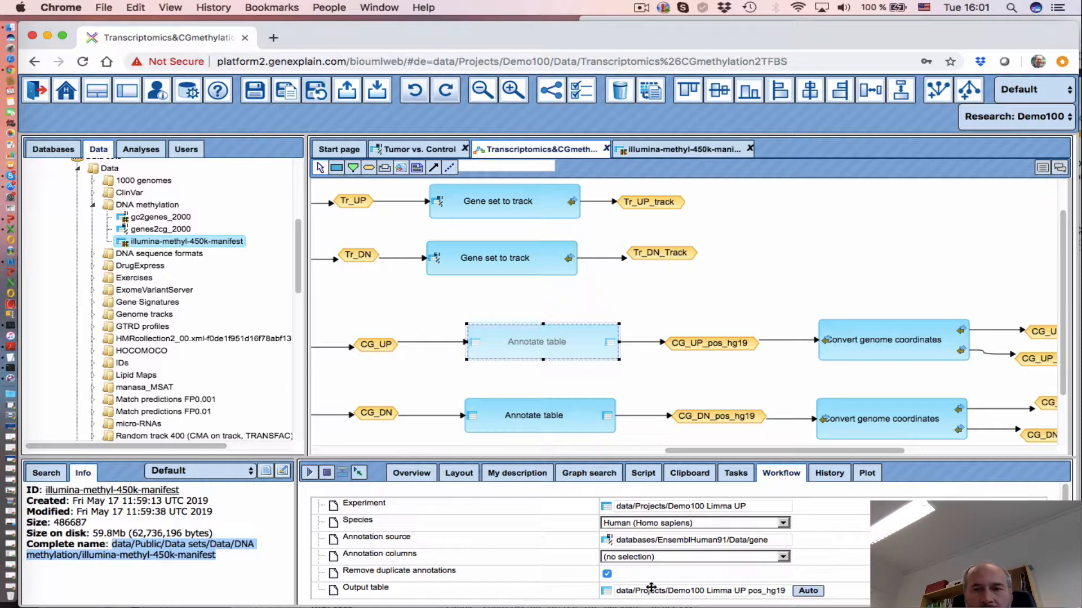
click(712, 538)
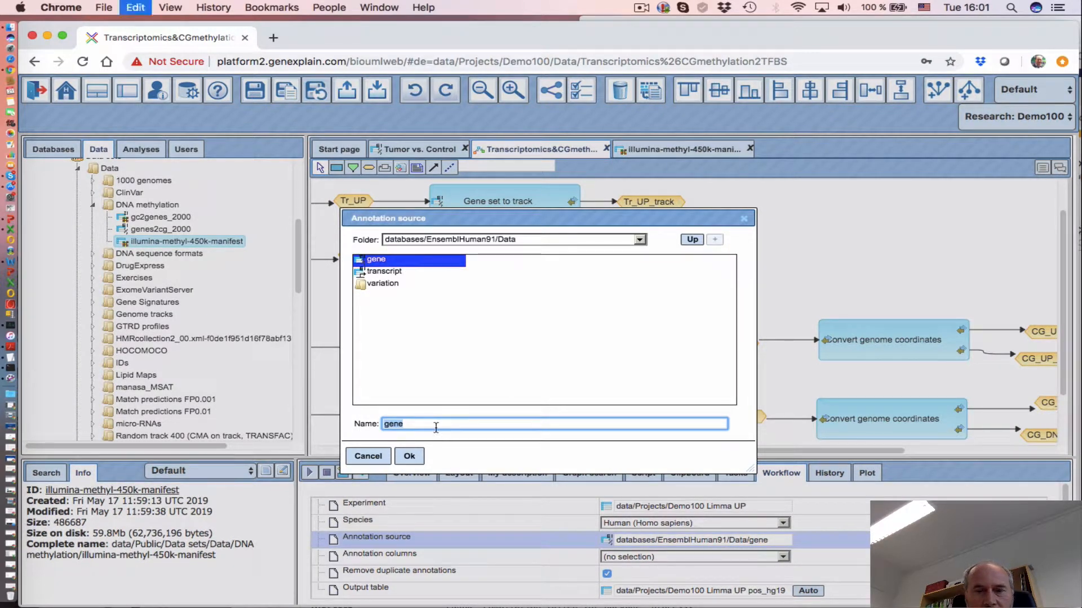
key(super+v)
click(409, 456)
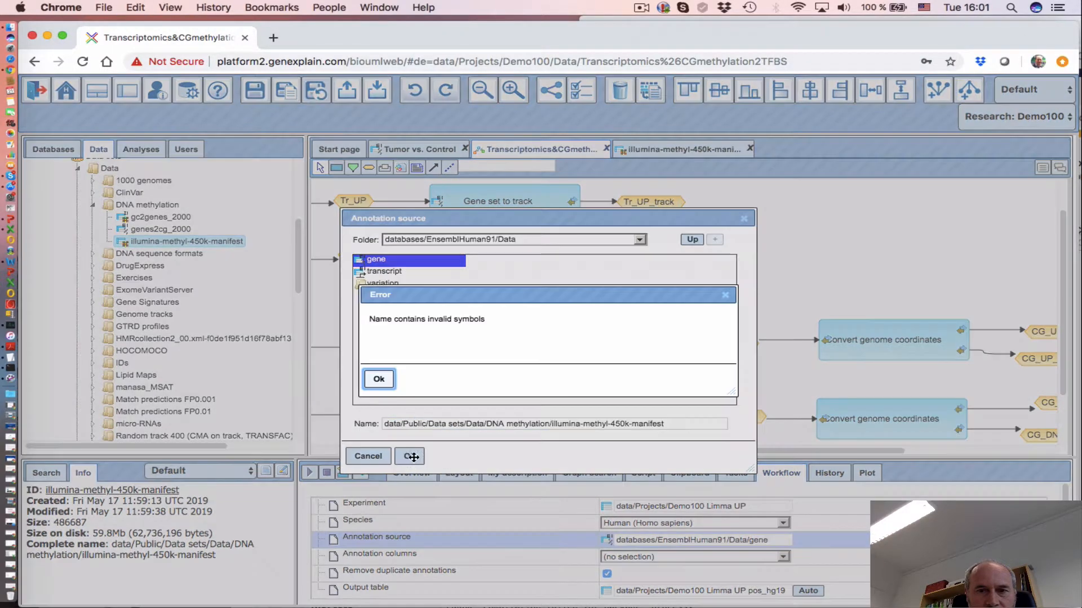
click(377, 379)
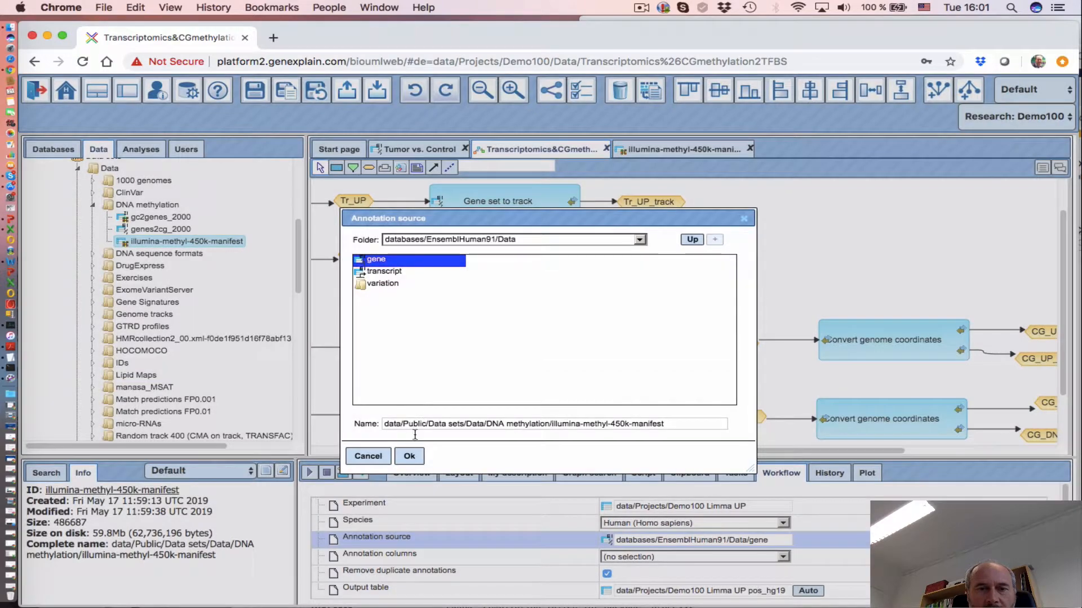
click(380, 457)
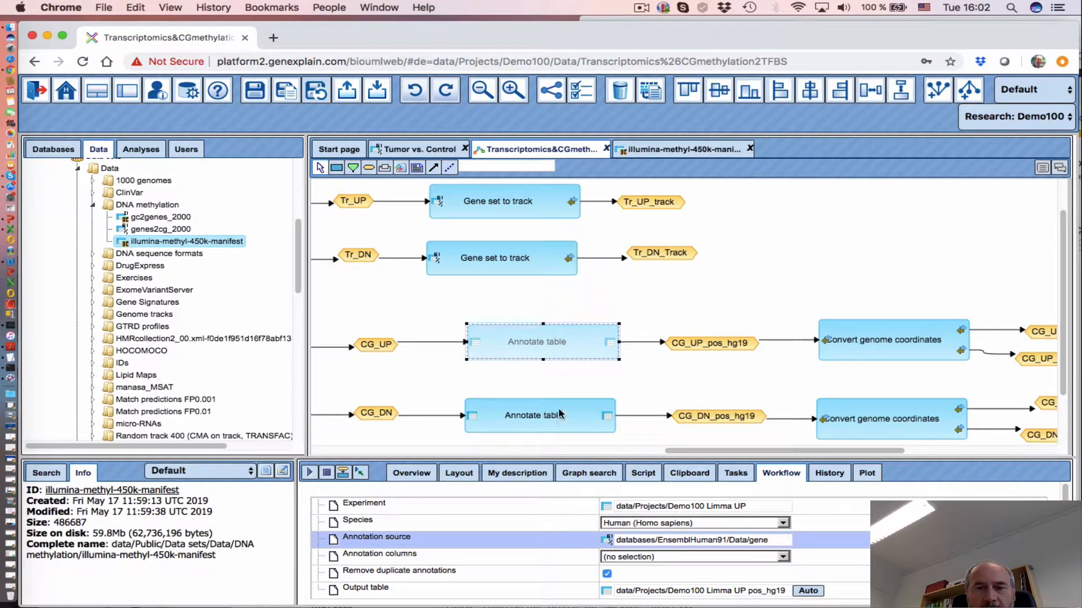
- Add the illumina-methyl-450k-manifest table to the workflow as a node just above the CG_UP Annotate table block and select that block
click(853, 557)
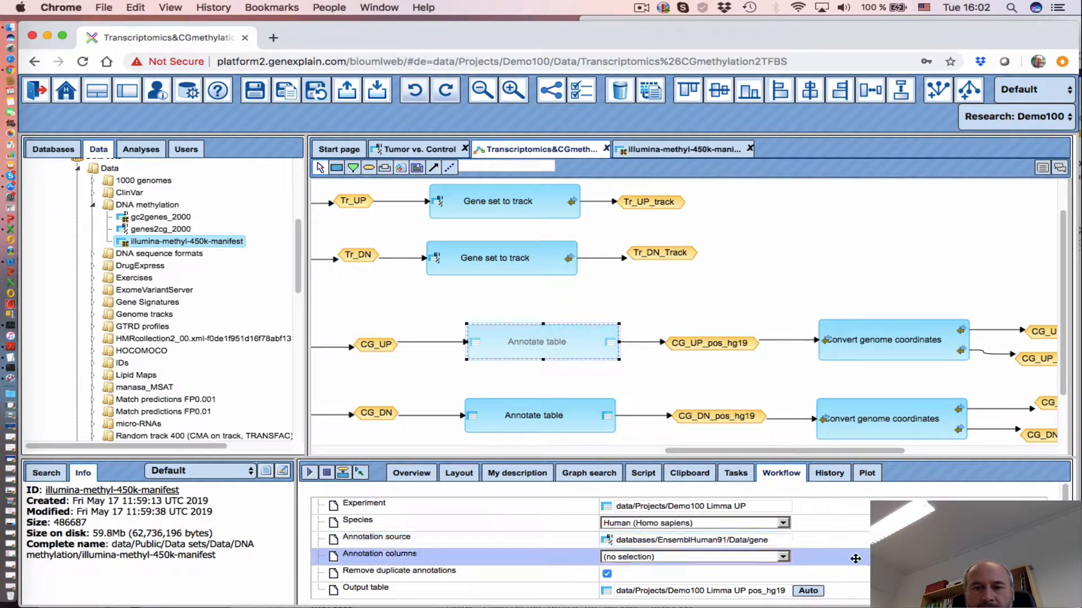
click(532, 312)
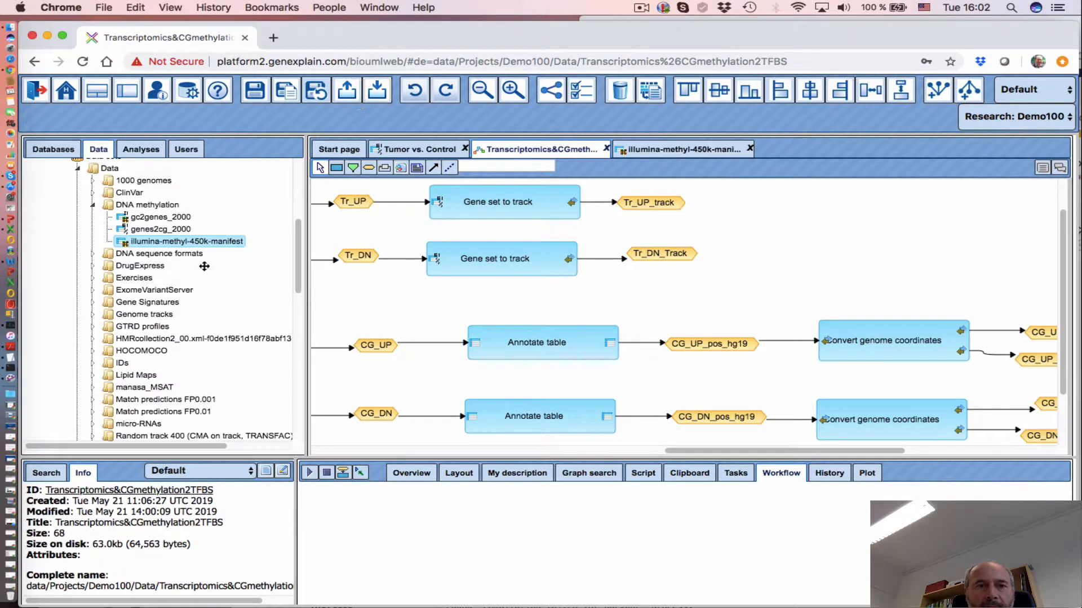
drag(201, 246, 572, 305)
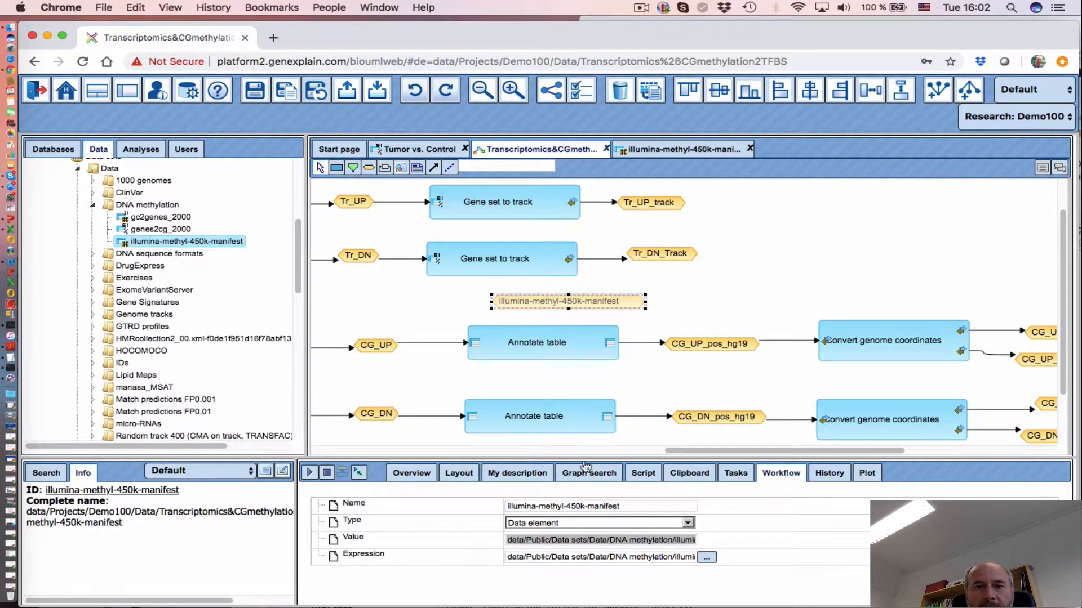
drag(539, 301, 515, 301)
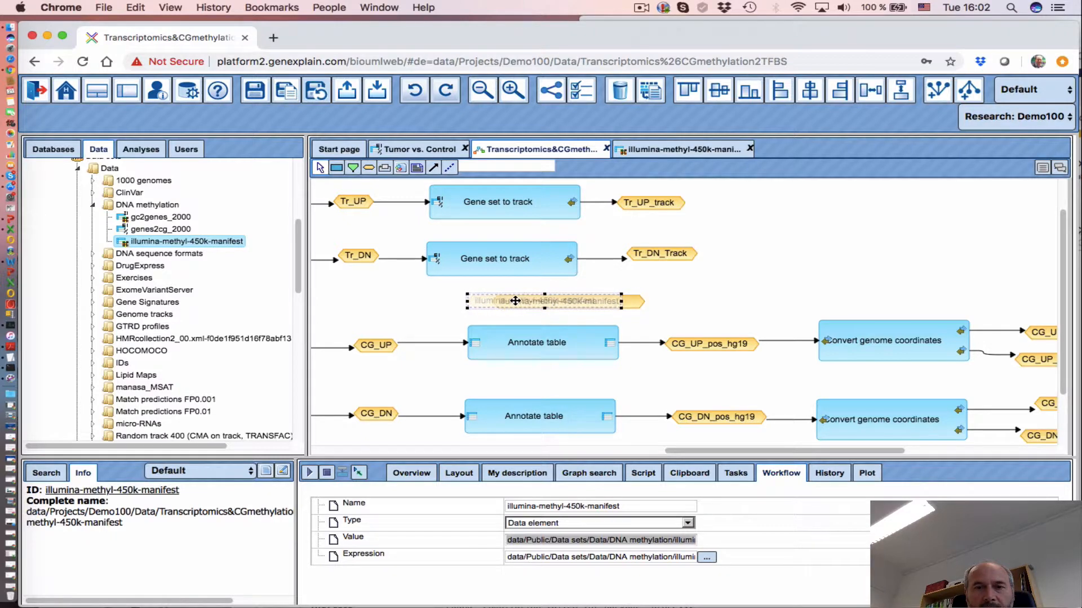
click(534, 345)
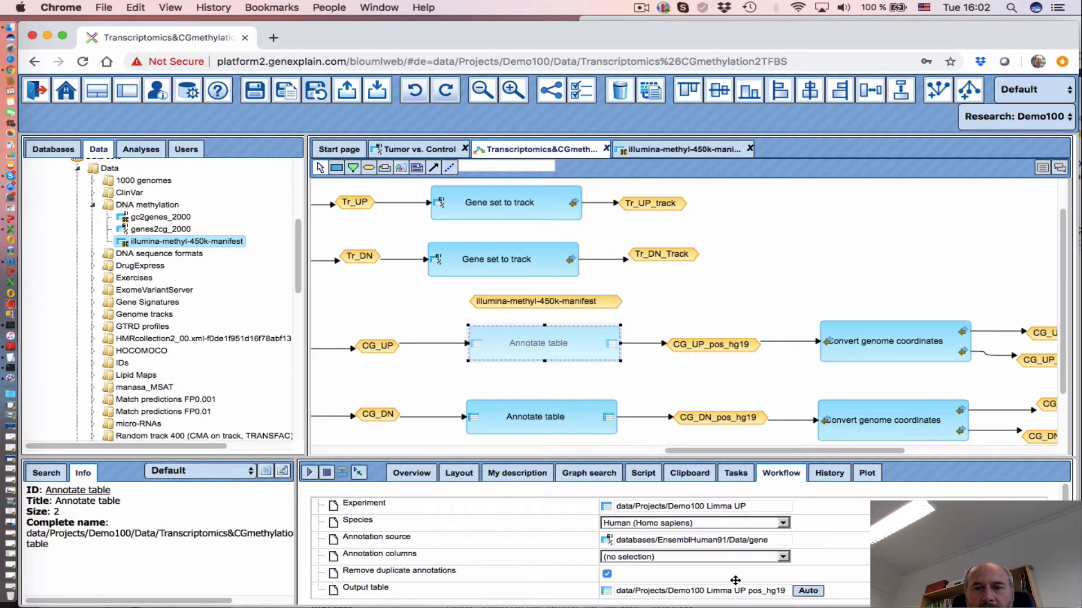
- Try to bind the annotation columns of the CG_UP Annotate table block to the illumina-methyl-450k-manifest node
click(521, 559)
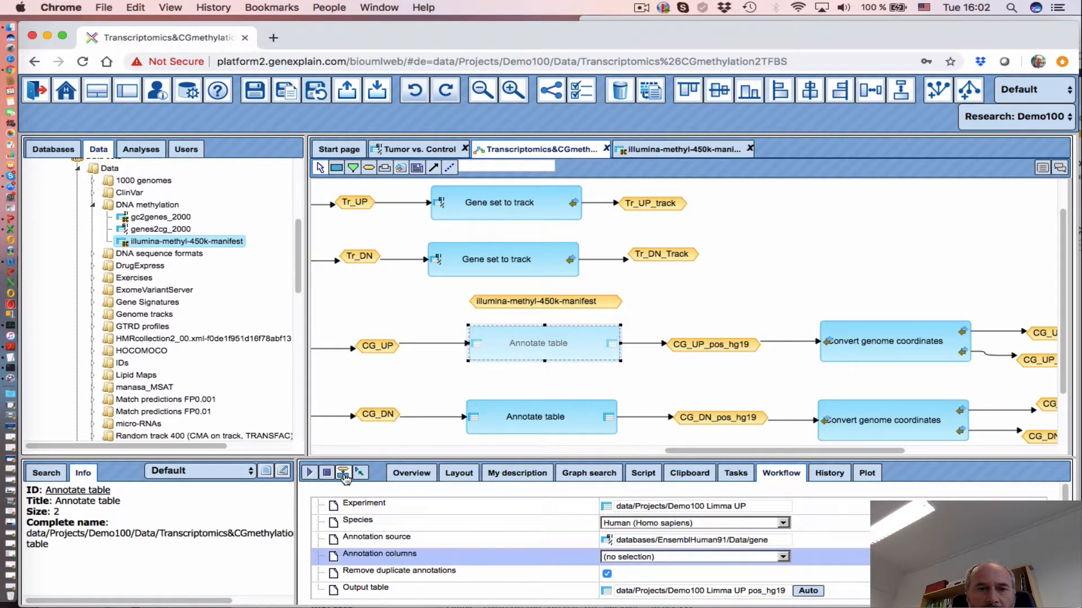
click(546, 304)
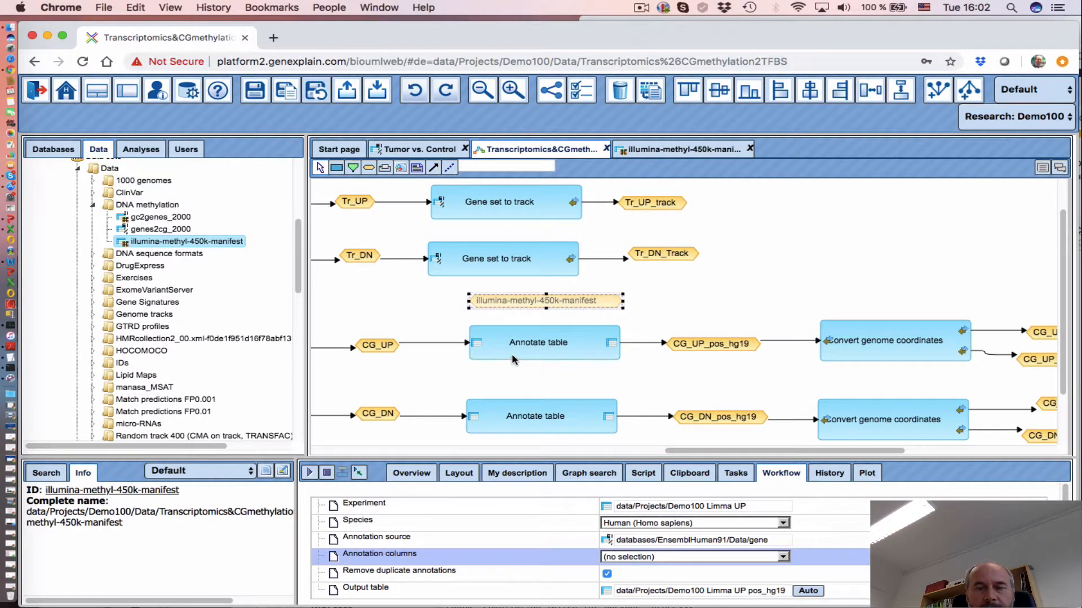
- Bind the annotation source of the CG_DN Annotate table block to the illumina-methyl-450k-manifest node
click(527, 420)
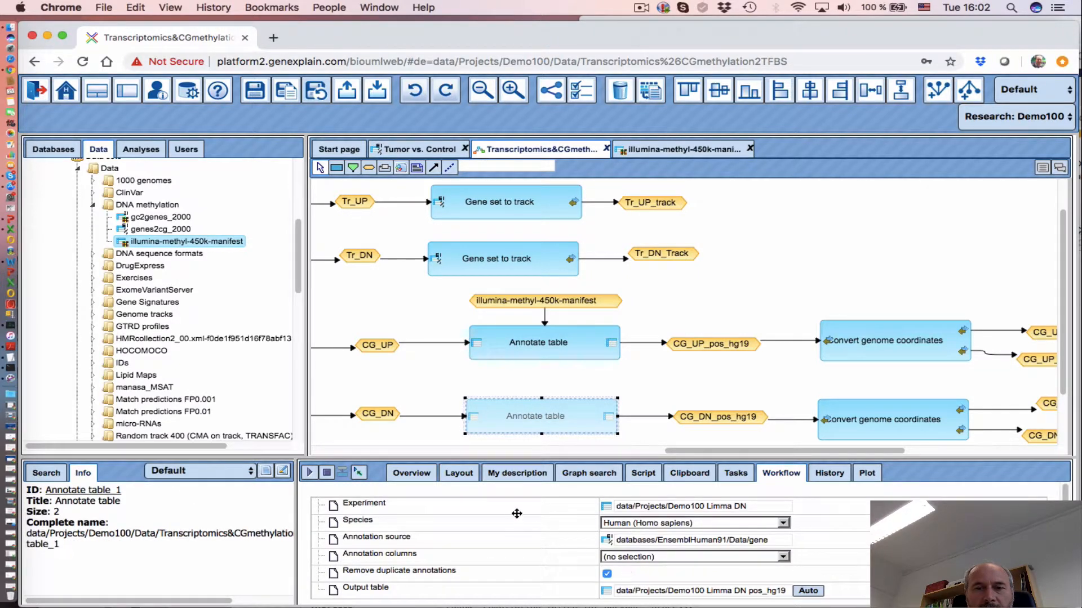
click(494, 562)
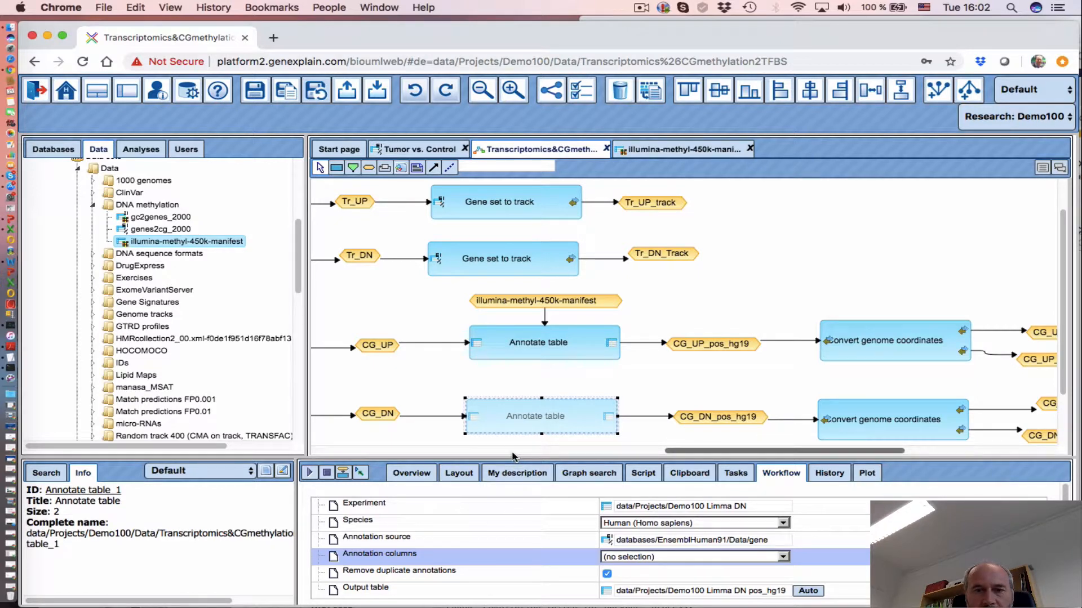
click(449, 541)
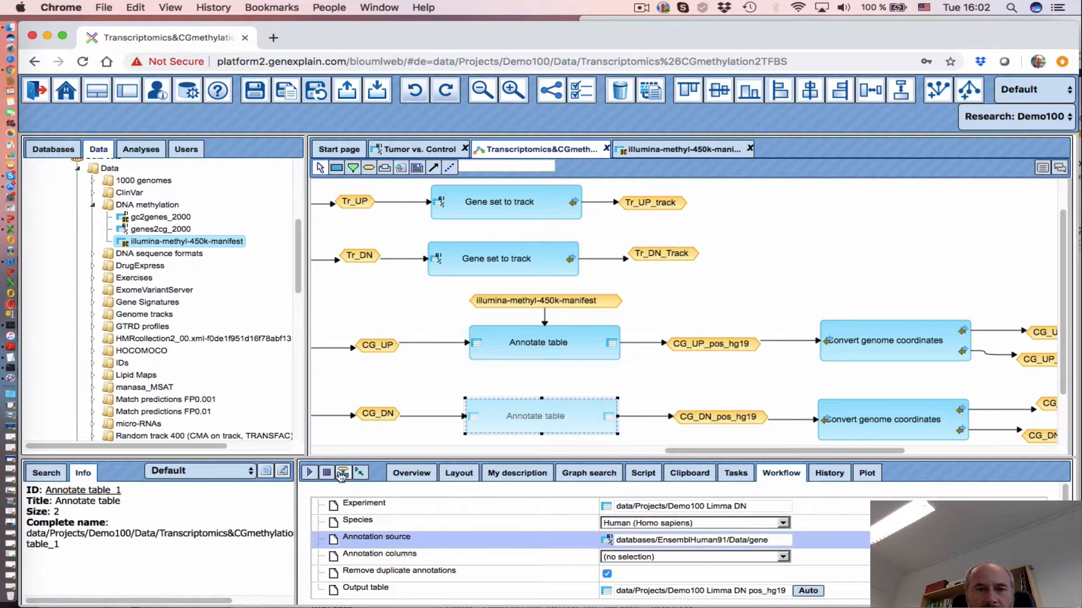
click(507, 302)
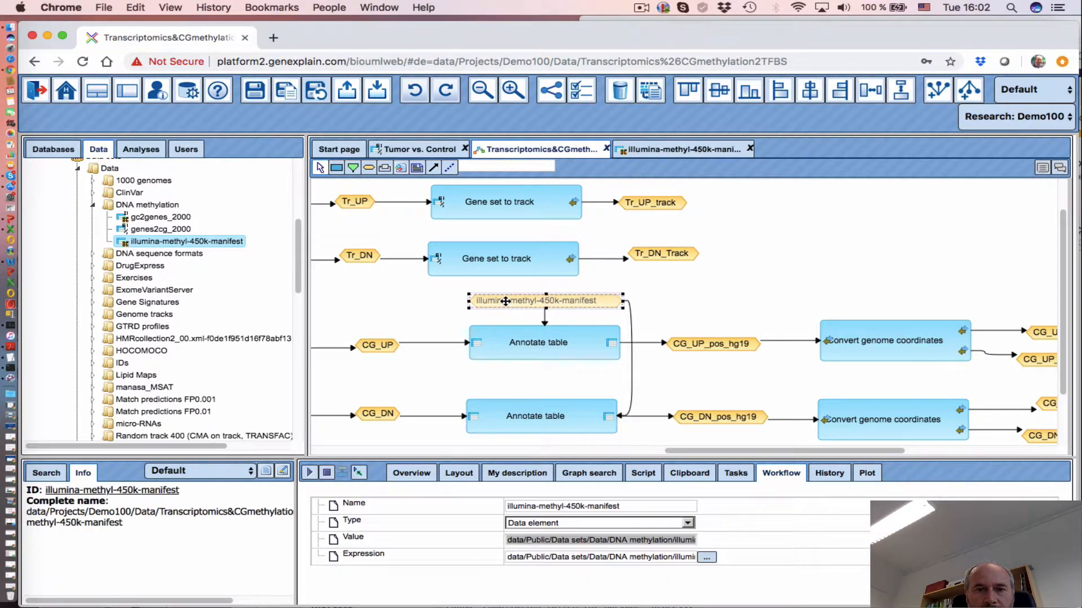
- Choose CHR and MAPINFO as the annotation columns of the CG_DN Annotate table block
click(526, 417)
click(657, 558)
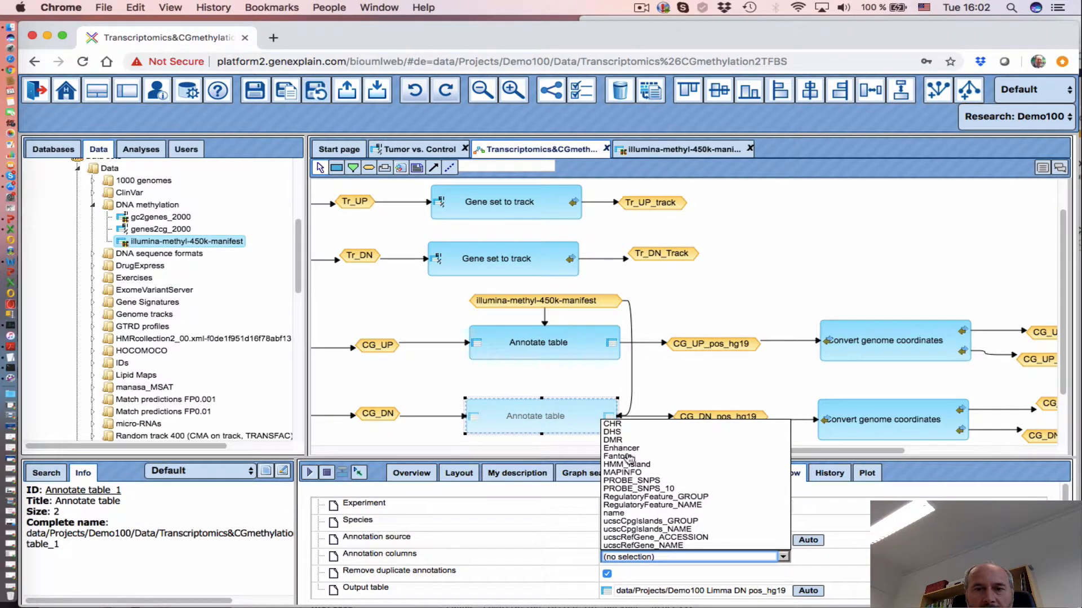
click(618, 425)
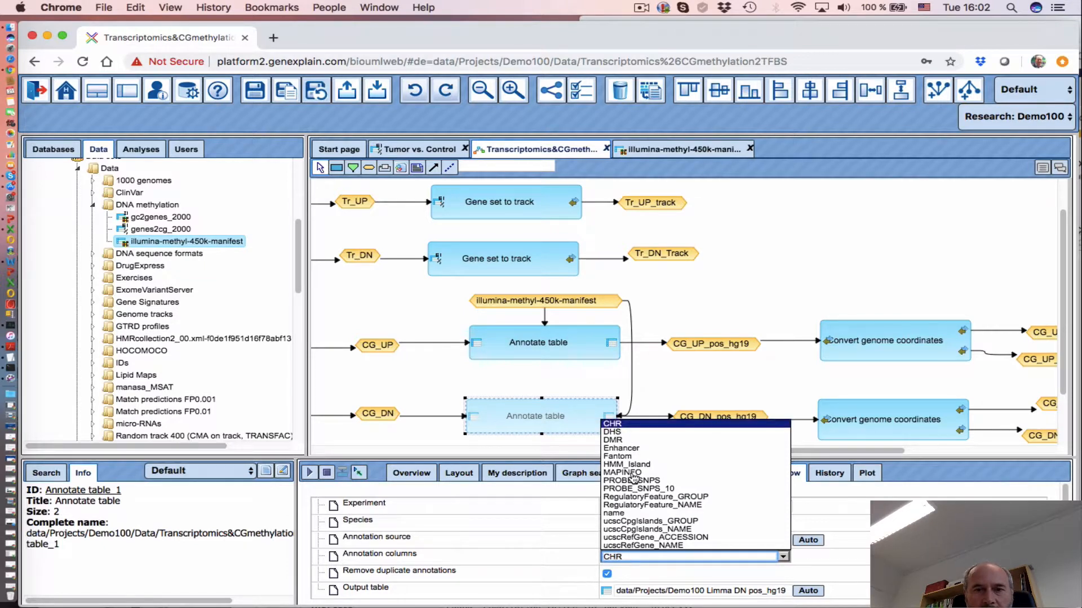
super+click(622, 472)
click(548, 535)
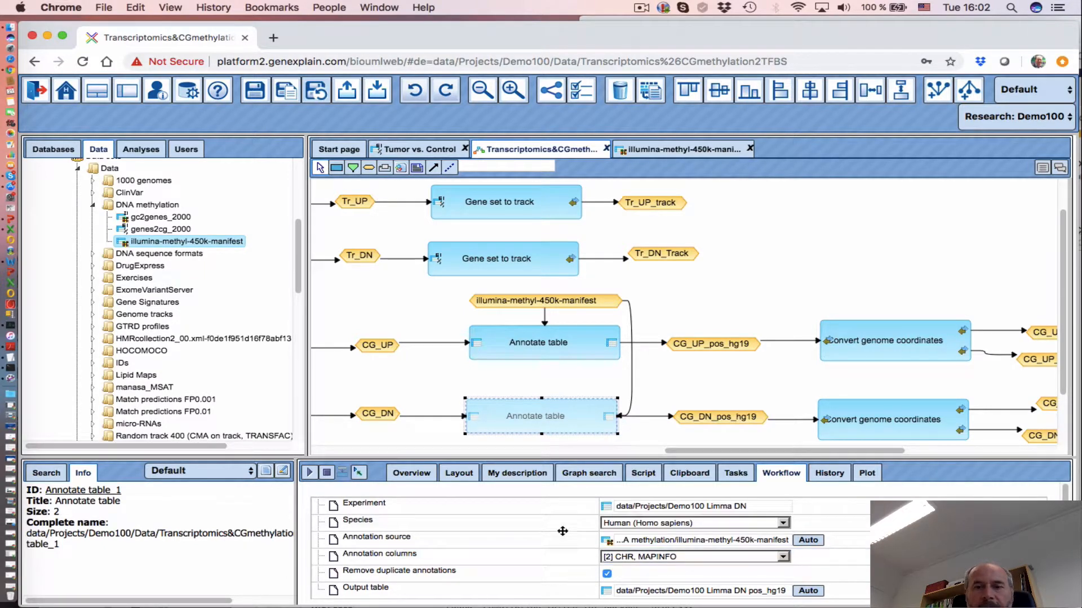
- Remove the annotation-columns edge between the illumina-methyl-450k-manifest node and the CG_UP Annotate table block
click(536, 304)
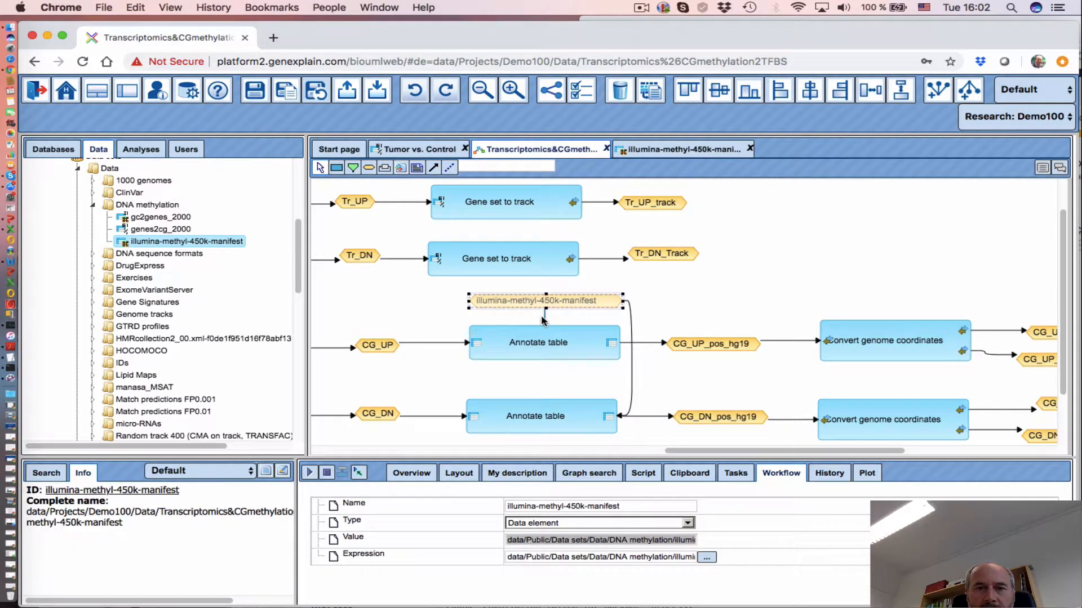
click(545, 317)
right_click(543, 317)
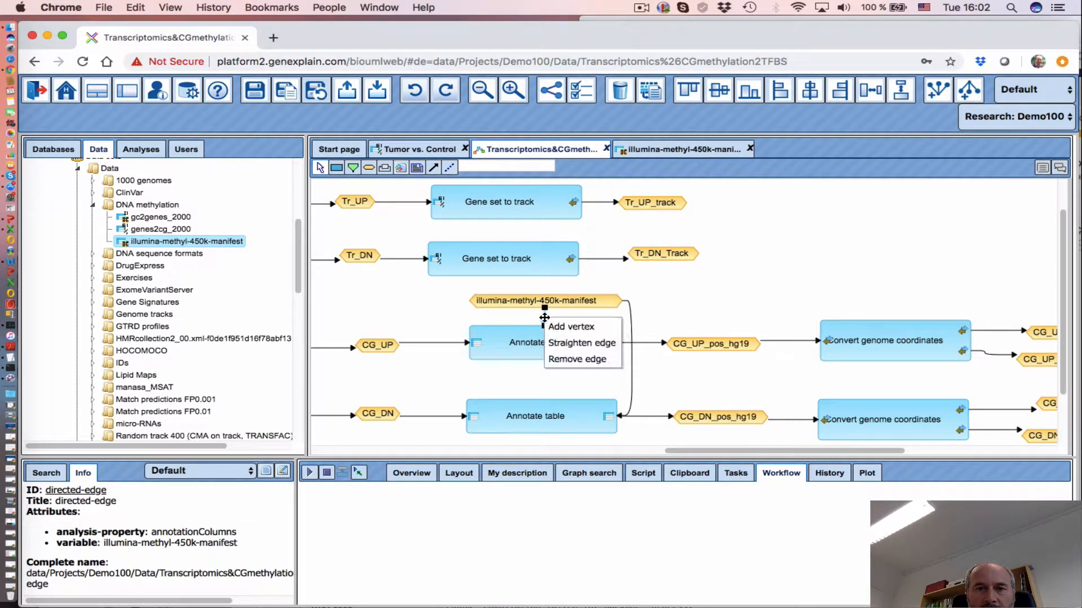
click(571, 361)
- Bind the annotation source of the CG_UP Annotate table block to the illumina-methyl-450k-manifest node
click(526, 344)
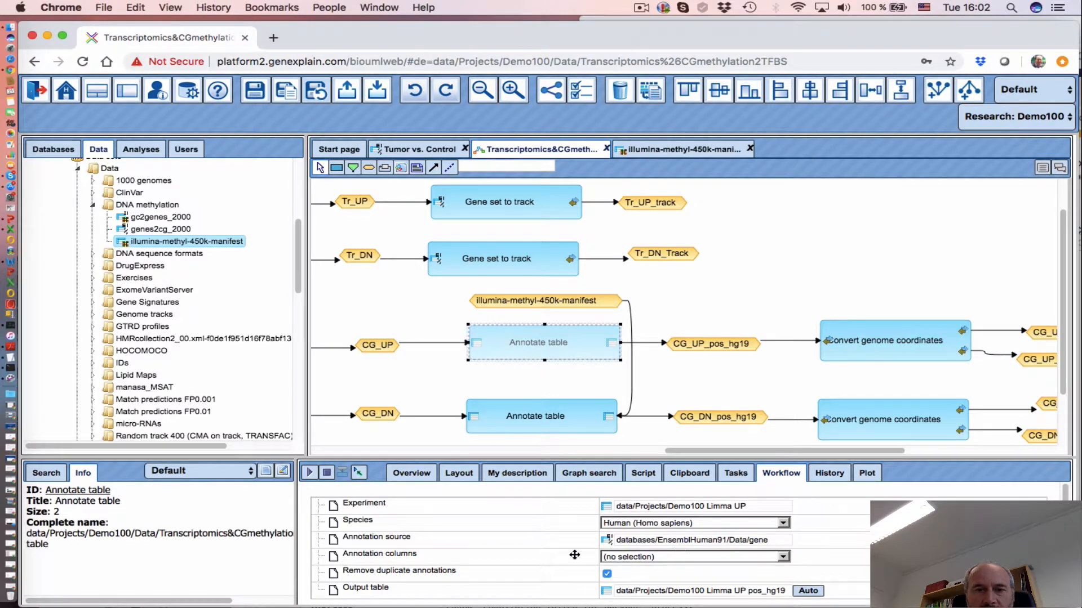
click(478, 541)
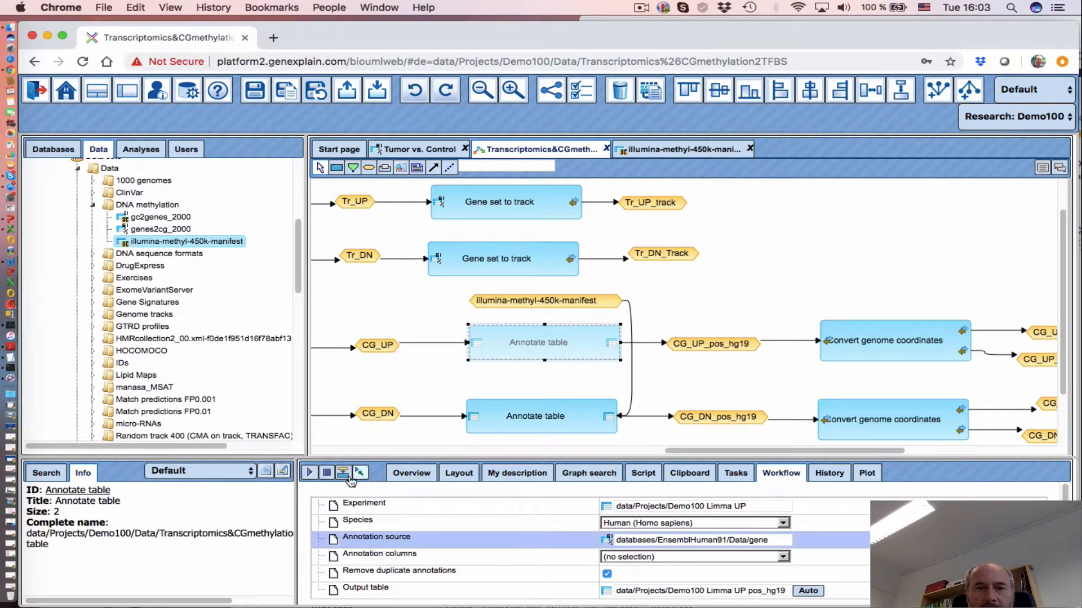
click(553, 303)
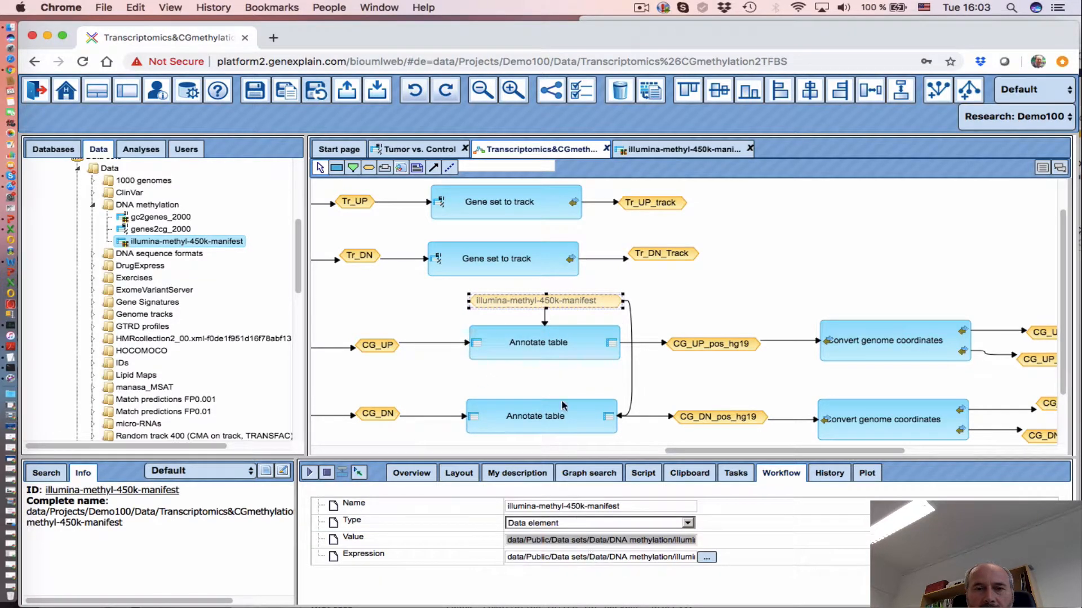
- Choose CHR and MAPINFO as the annotation columns of the CG_UP Annotate table block and save the workflow
click(551, 350)
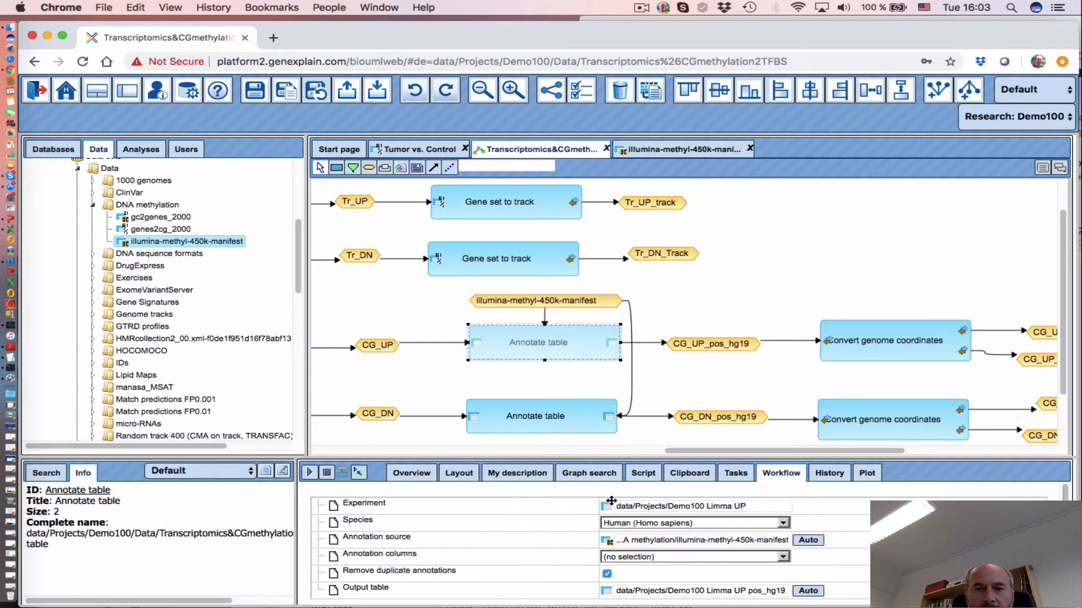
click(667, 558)
click(620, 426)
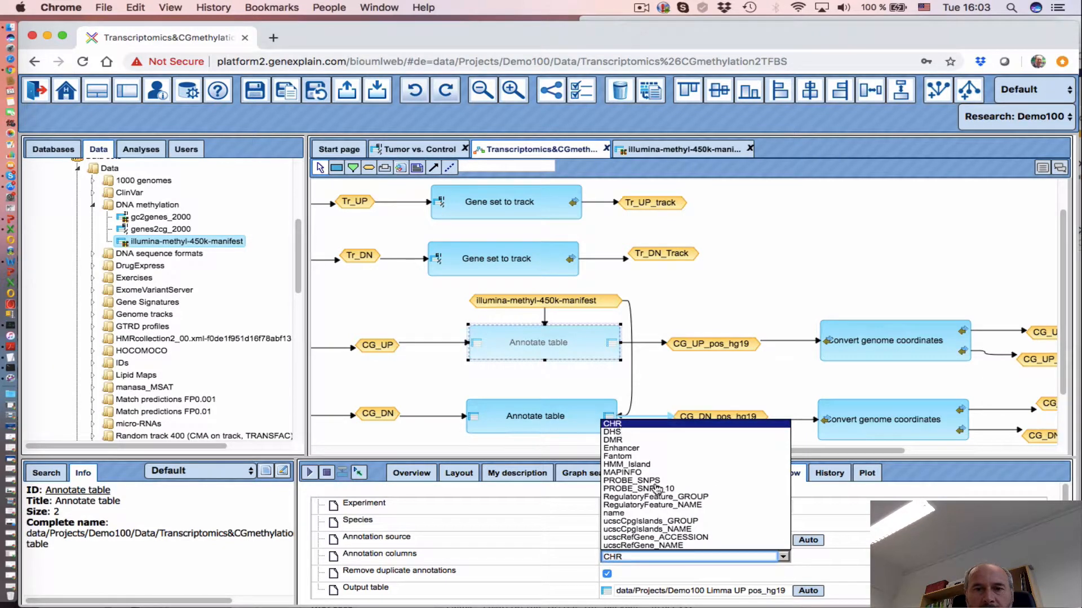
super+click(622, 472)
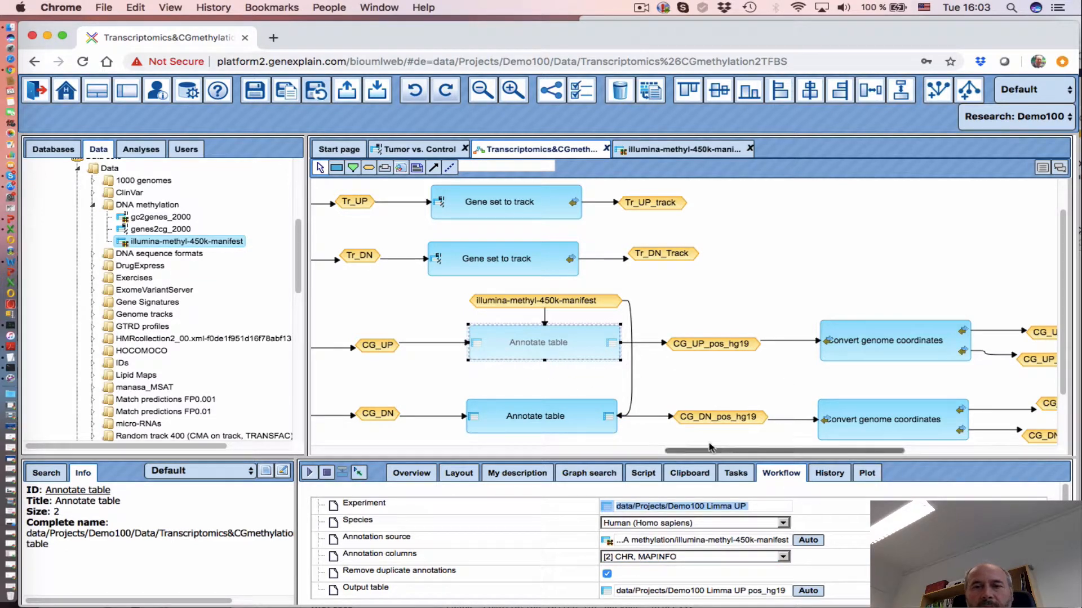
click(255, 90)
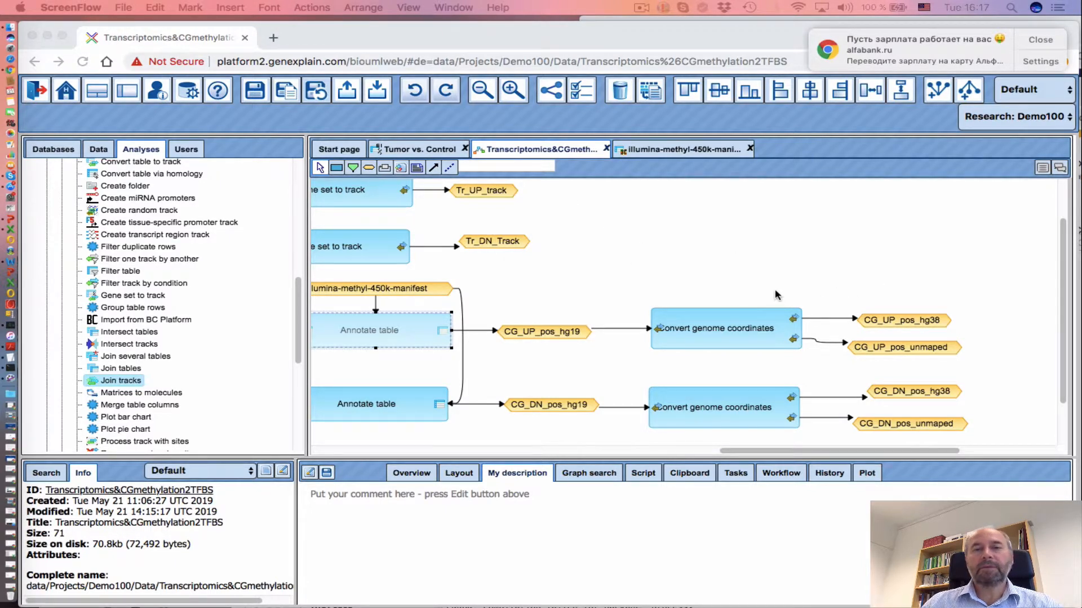
- Add a Filter one track by another analysis block to the workflow, to the right of the CG_UP_pos_hg38 node
click(743, 453)
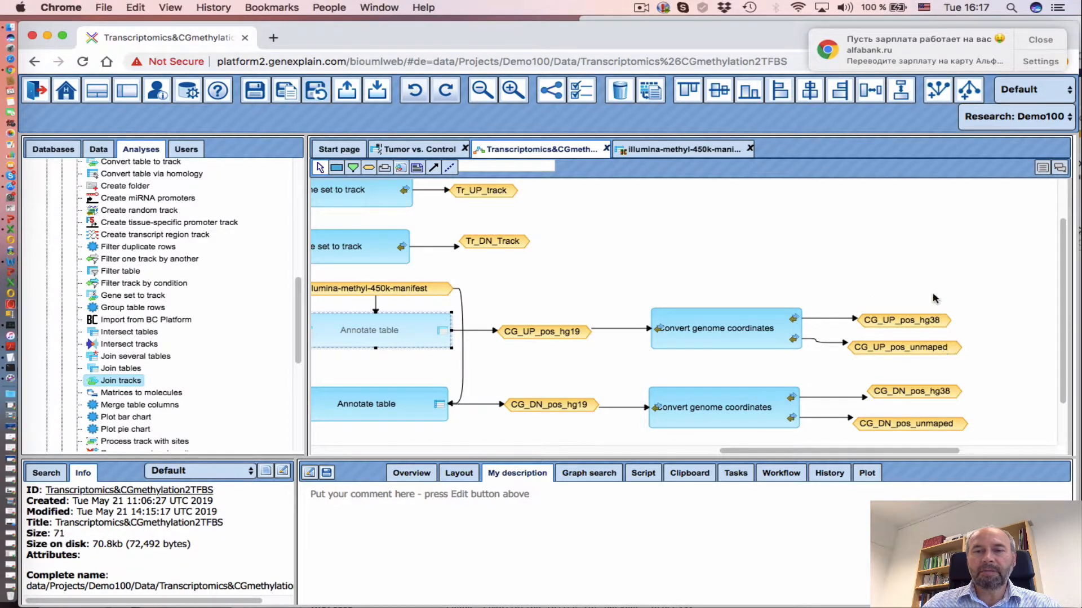
drag(834, 452, 859, 453)
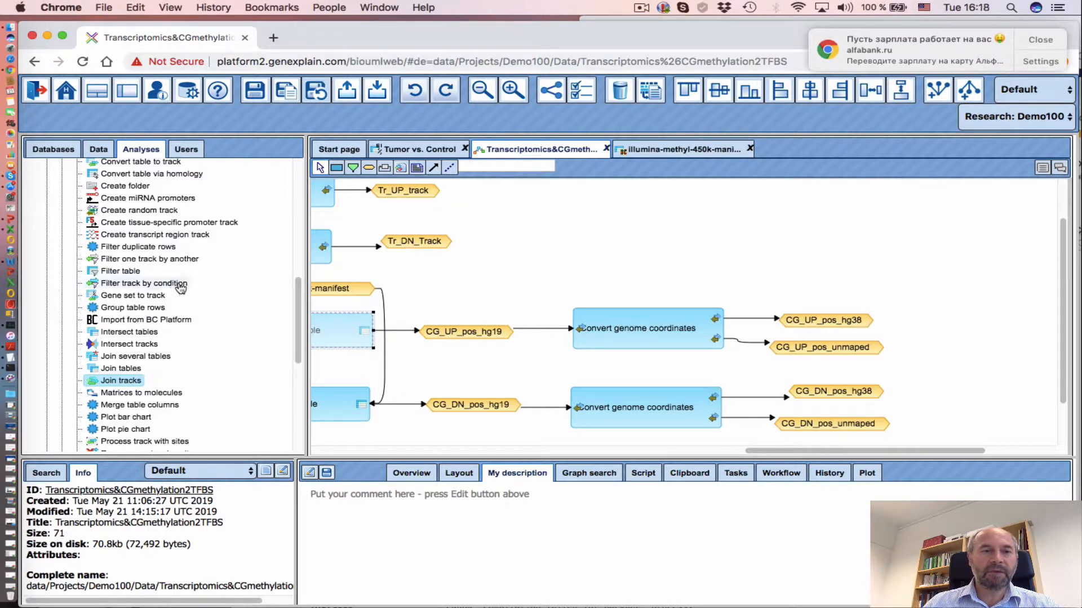
click(150, 261)
drag(150, 265, 1001, 309)
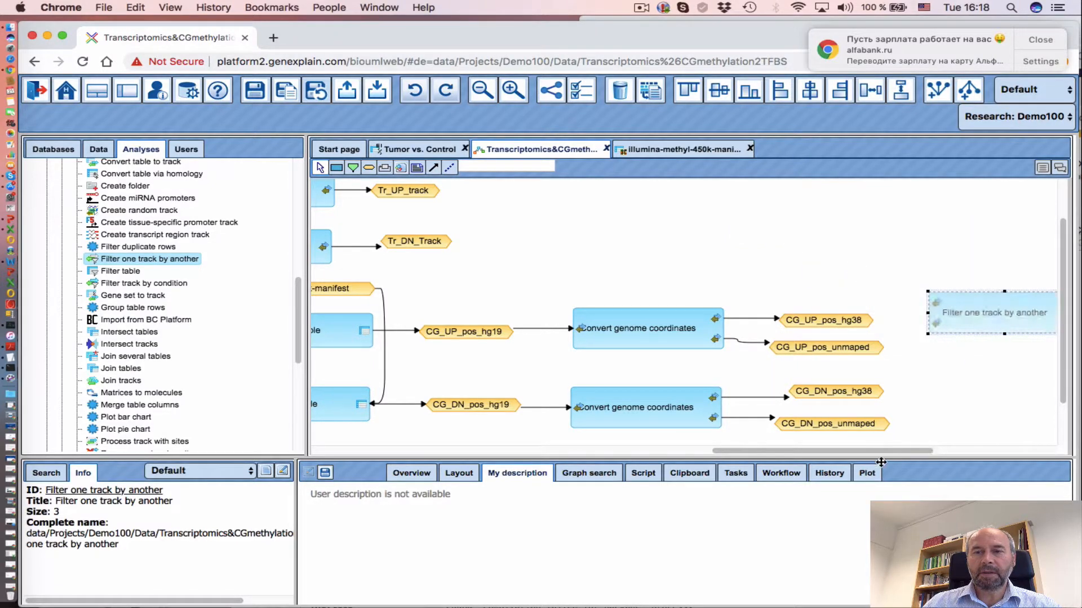
mouse_move(844, 457)
mouse_down()
mouse_move(916, 457)
mouse_move(850, 457)
mouse_up()
drag(953, 326, 958, 335)
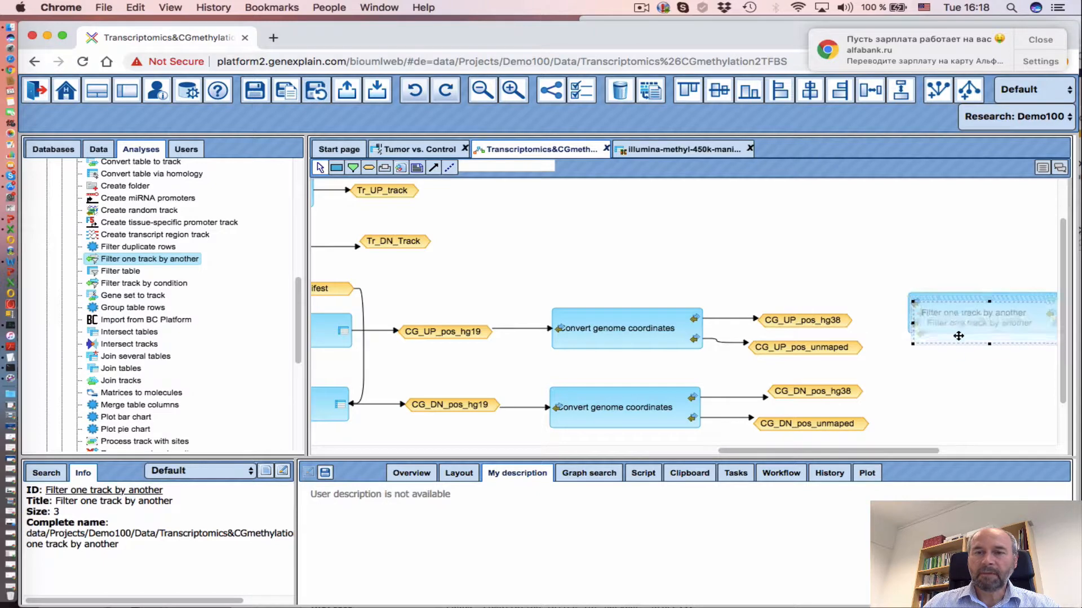
click(959, 395)
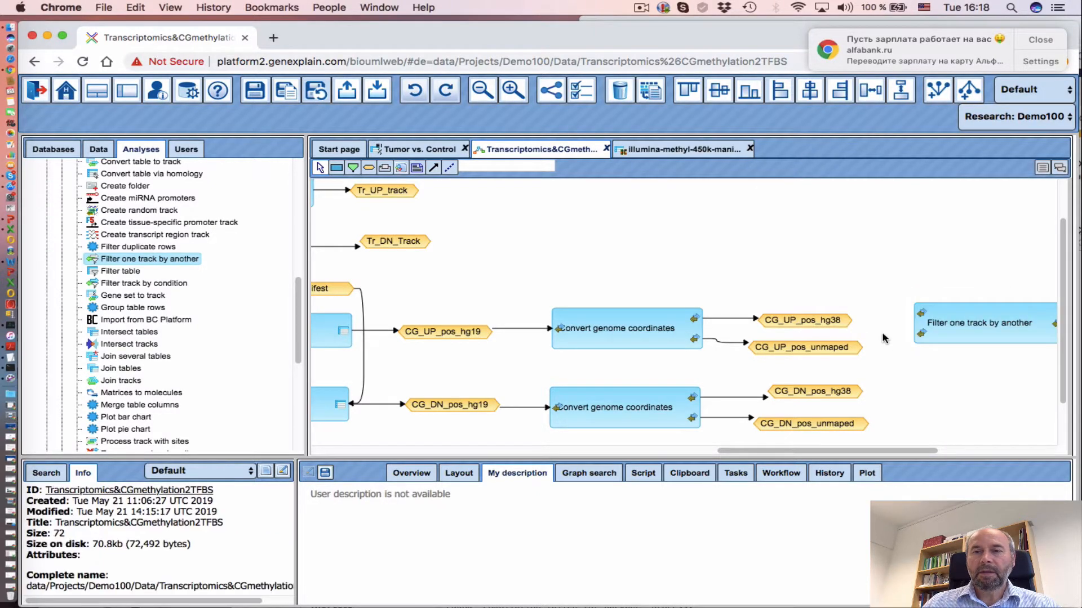
- Connect CG_UP_pos_hg38 to the filter block's input track and Tr_UP_track to its filter track
click(803, 324)
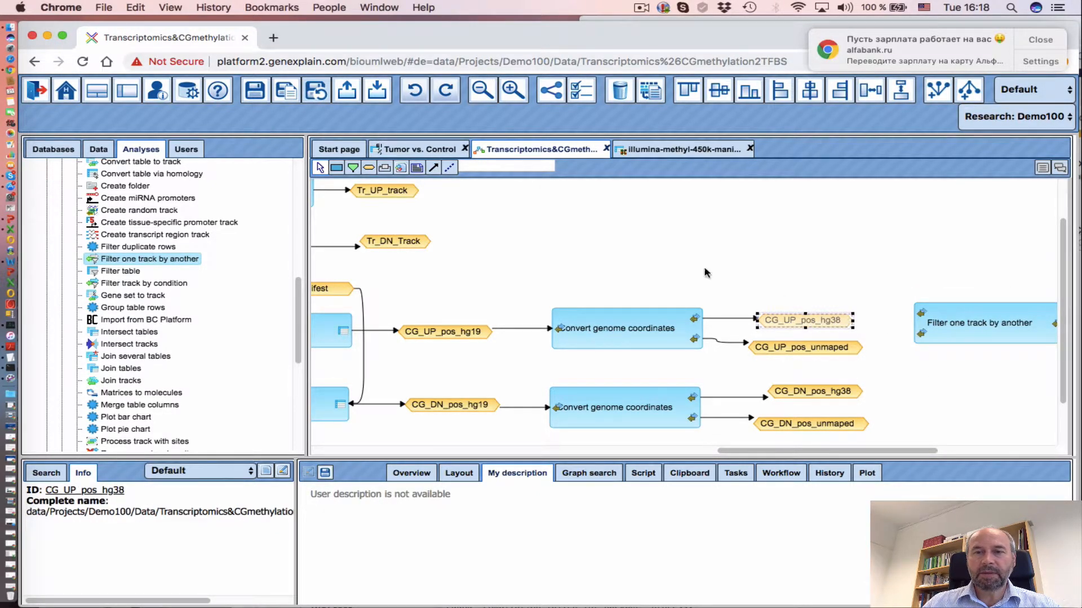
click(433, 167)
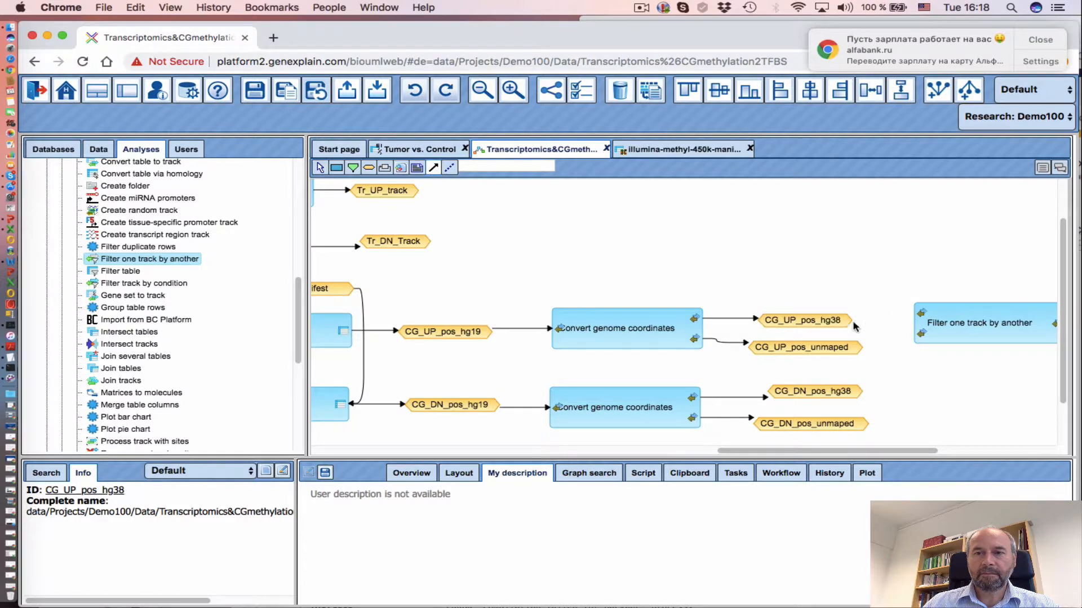
drag(855, 327, 921, 313)
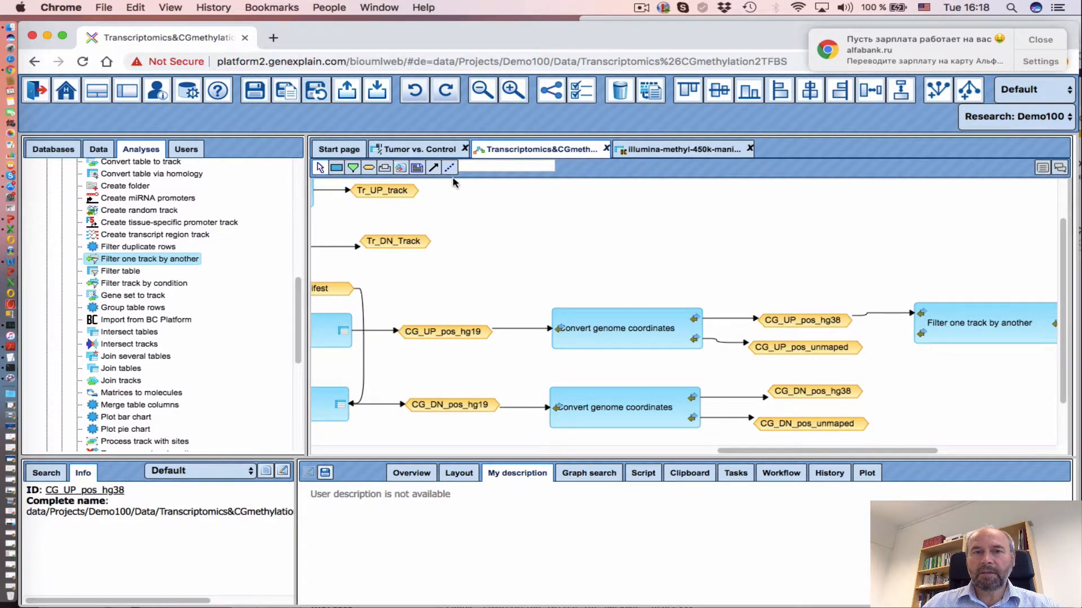
click(396, 192)
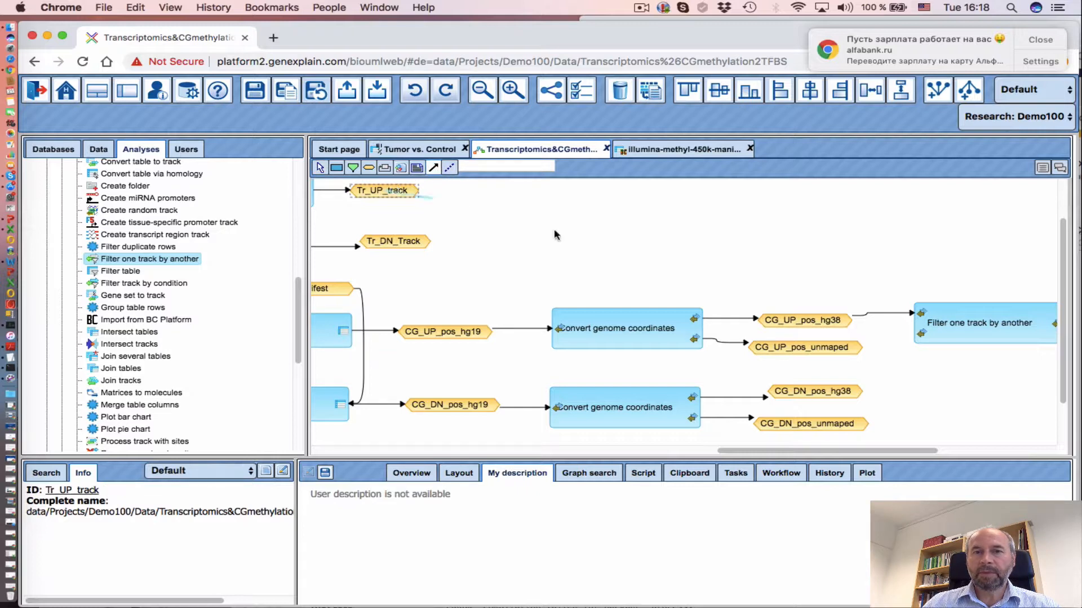
click(922, 336)
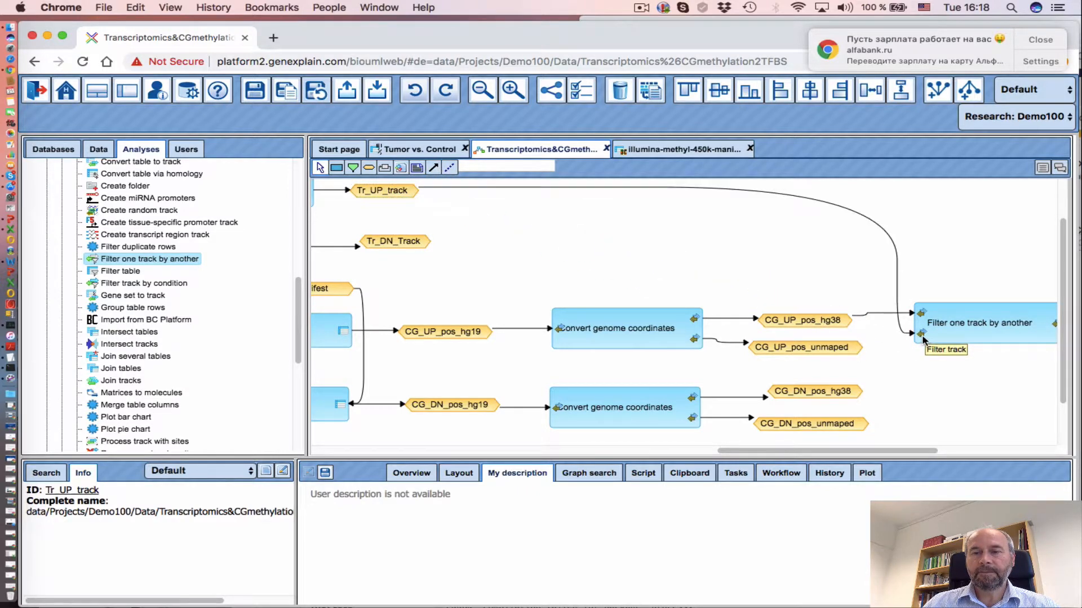
- Move the filter block up beside the Tr_UP_track row and add a second Filter one track by another block beneath it
drag(973, 324, 927, 217)
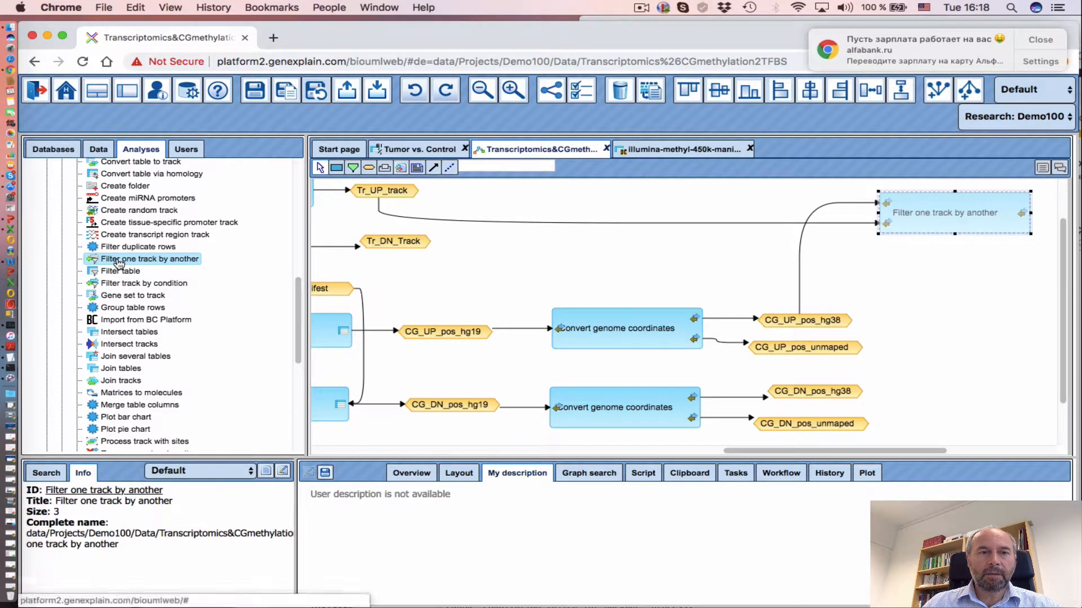
drag(119, 264, 921, 275)
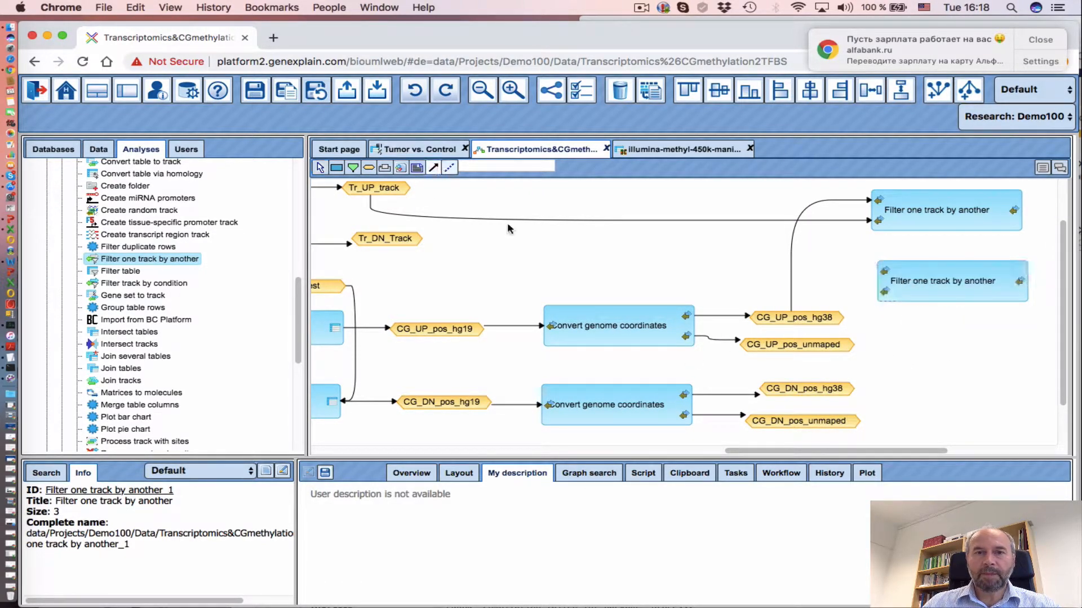
click(790, 317)
click(884, 292)
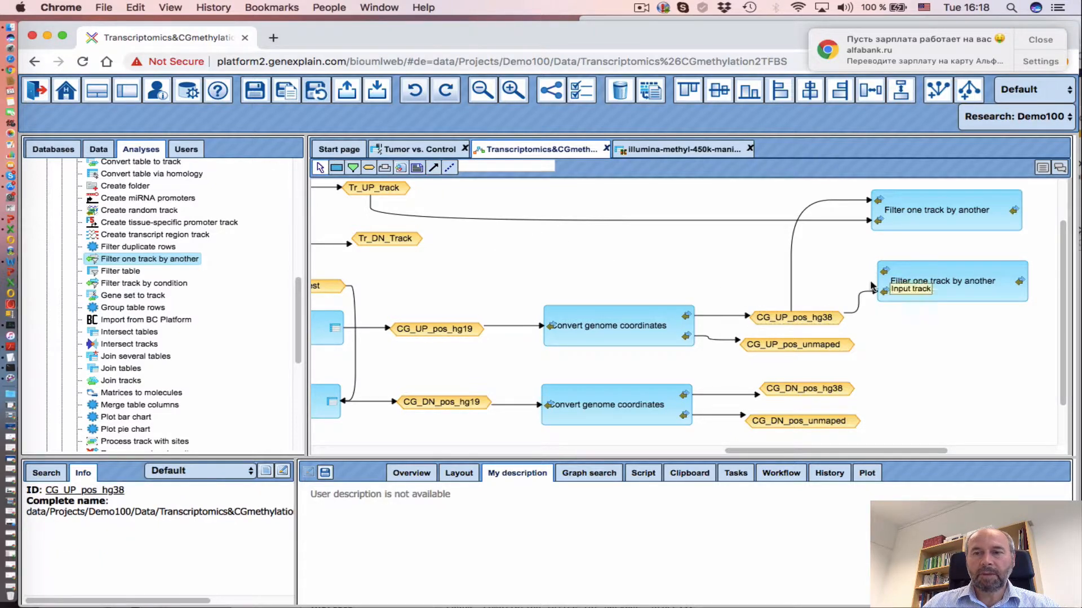
click(858, 305)
right_click(857, 306)
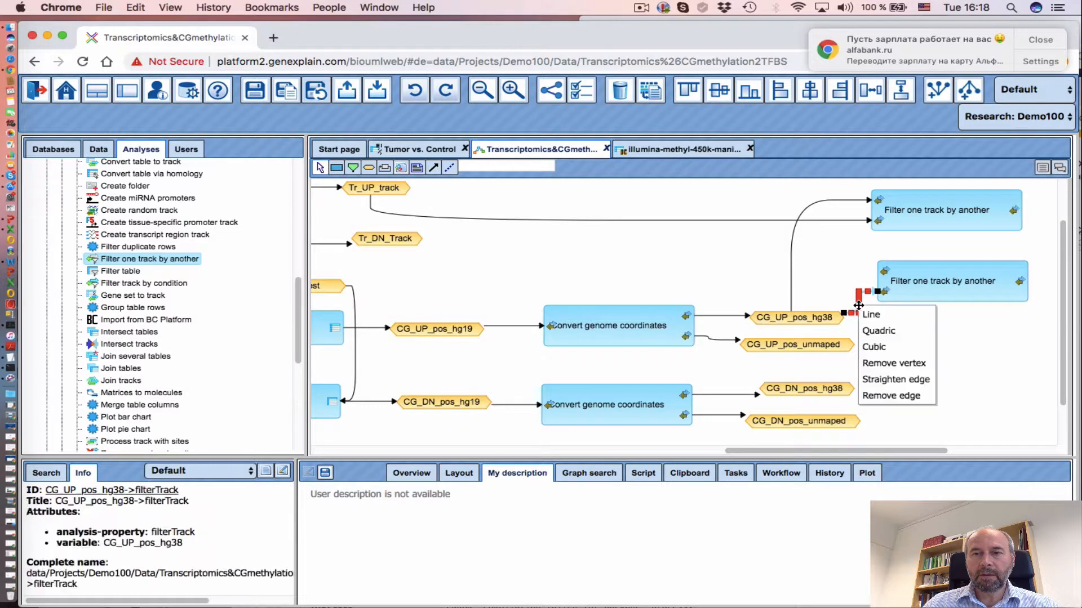
click(890, 397)
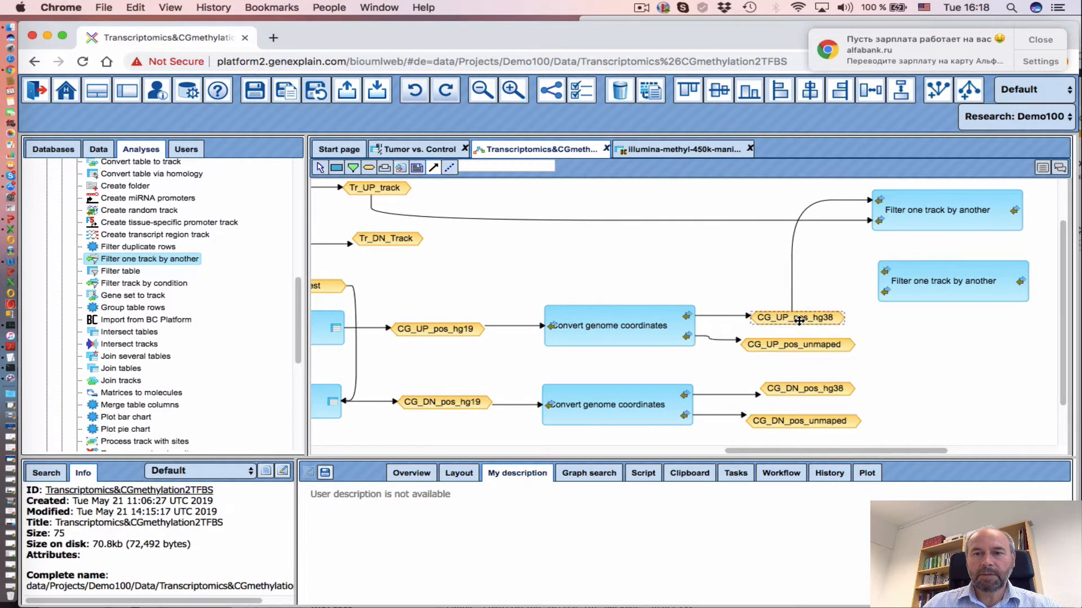
- Connect CG_UP_pos_hg38 to the second filter block's input track and Tr_DN_Track to its filter track
drag(797, 318, 886, 271)
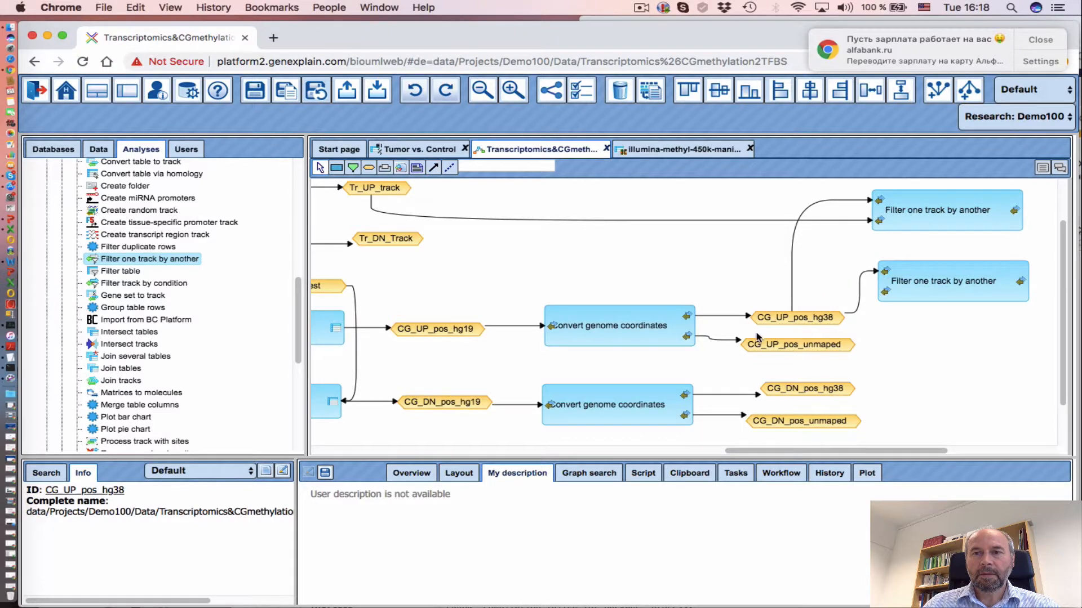
click(431, 168)
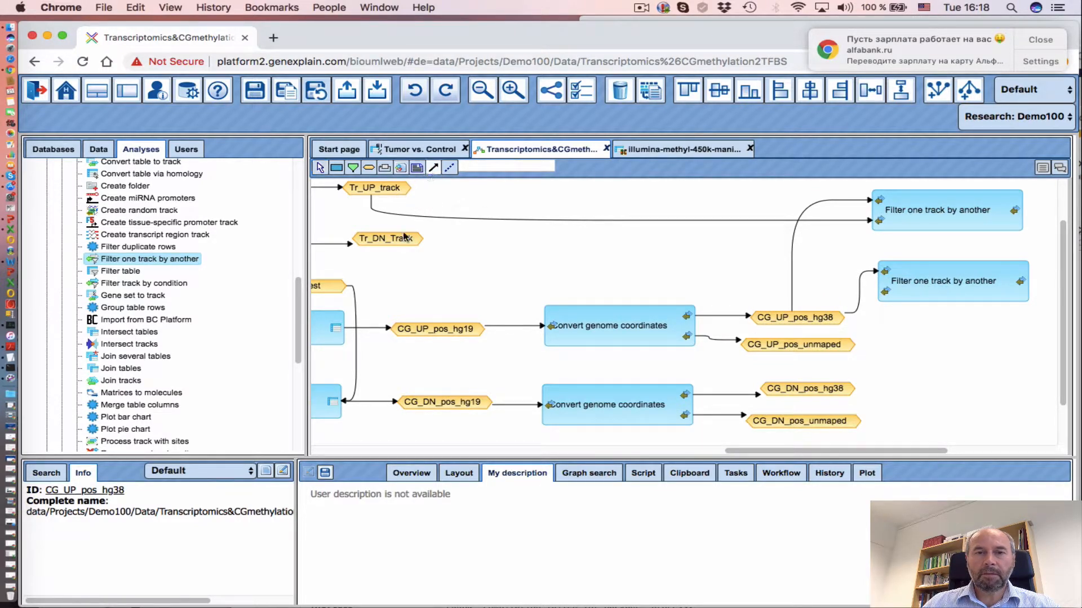
click(388, 241)
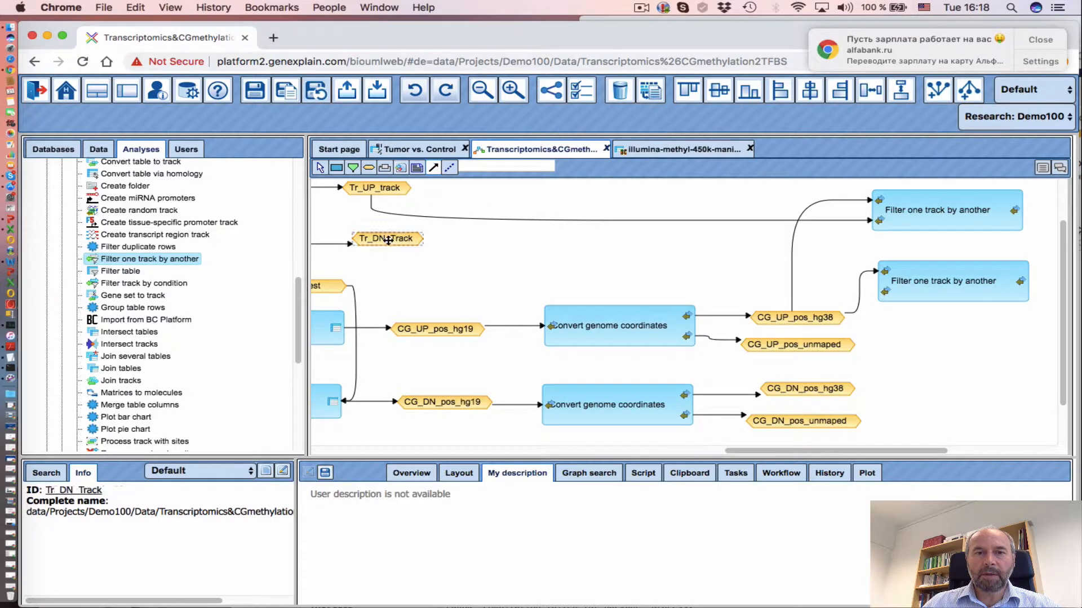
click(886, 293)
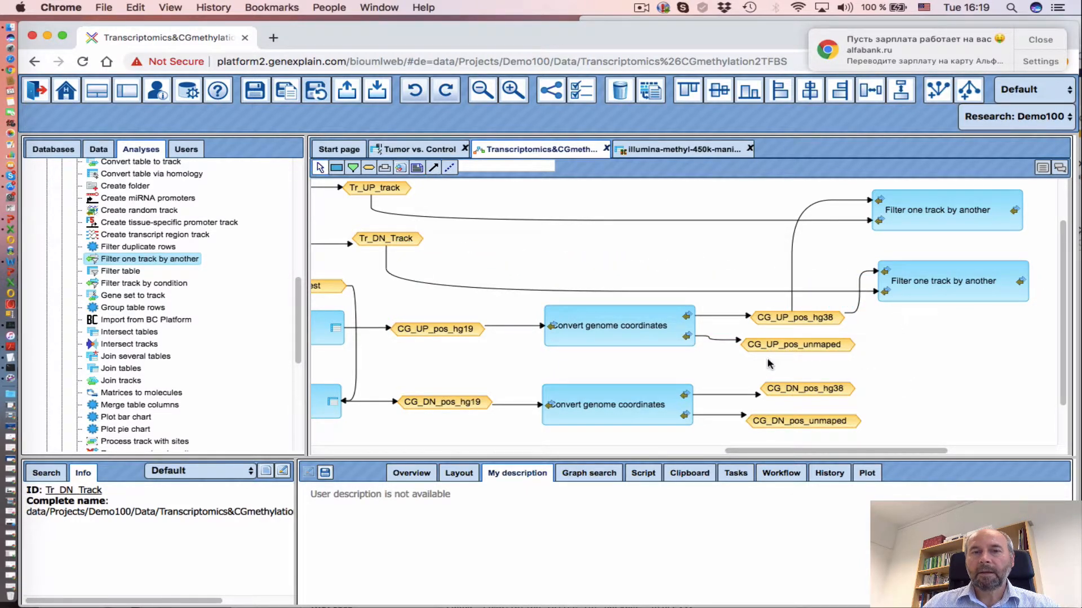
- Start a new expression node beside the upper filter block, named CG_UP_filtered_UP with type Data element
drag(770, 456, 840, 456)
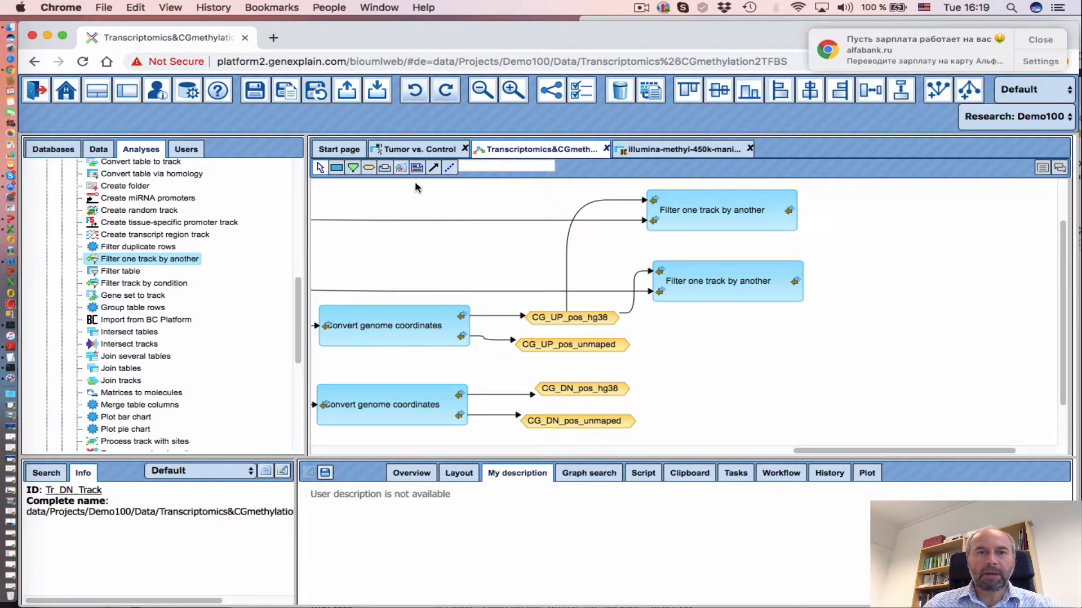
click(873, 208)
drag(494, 283, 772, 320)
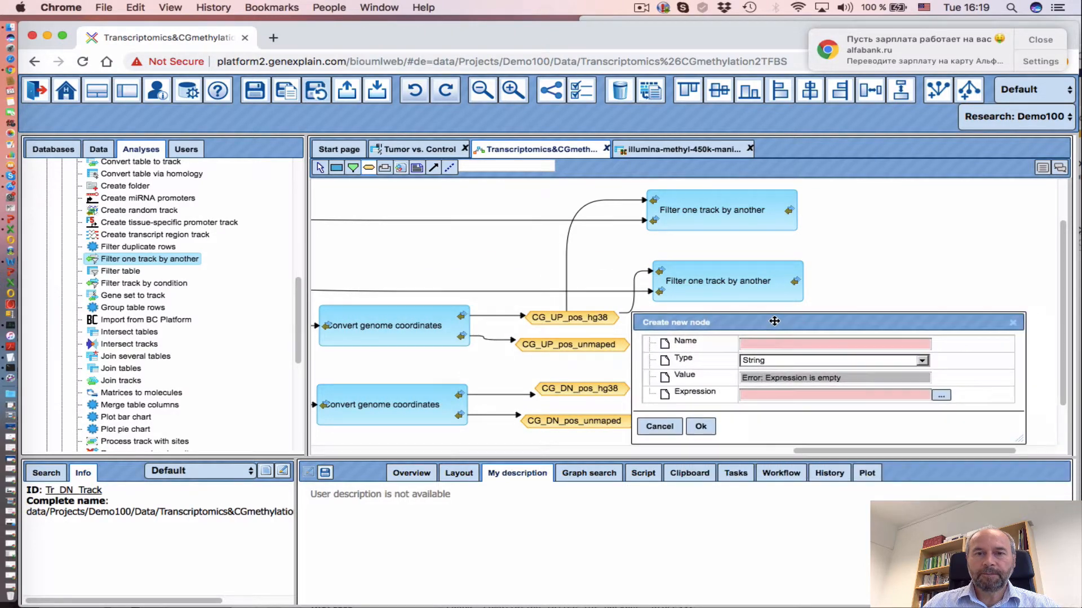
click(749, 341)
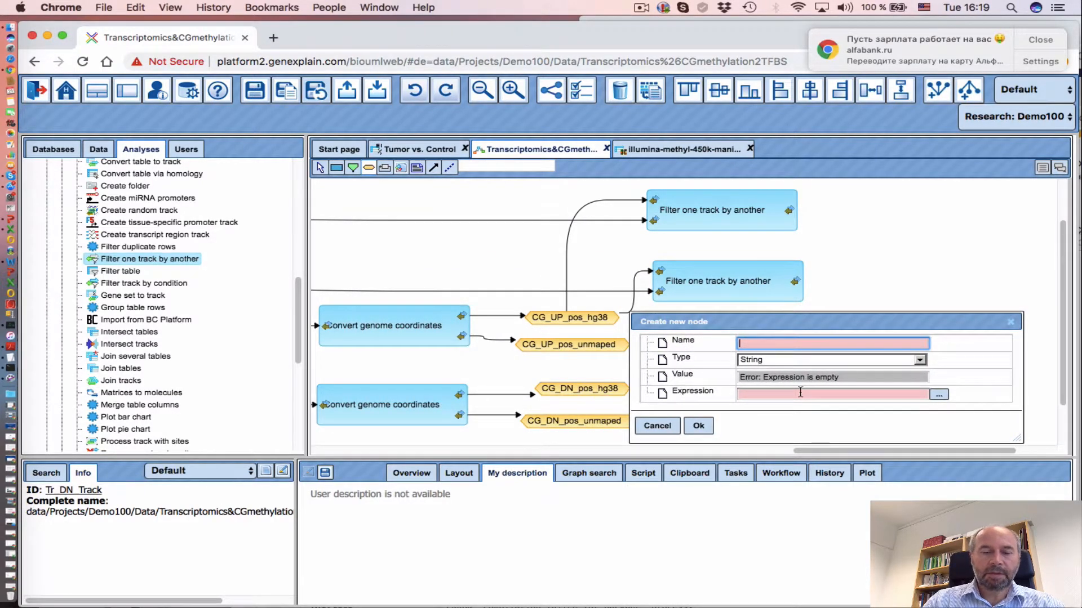
text(CG)
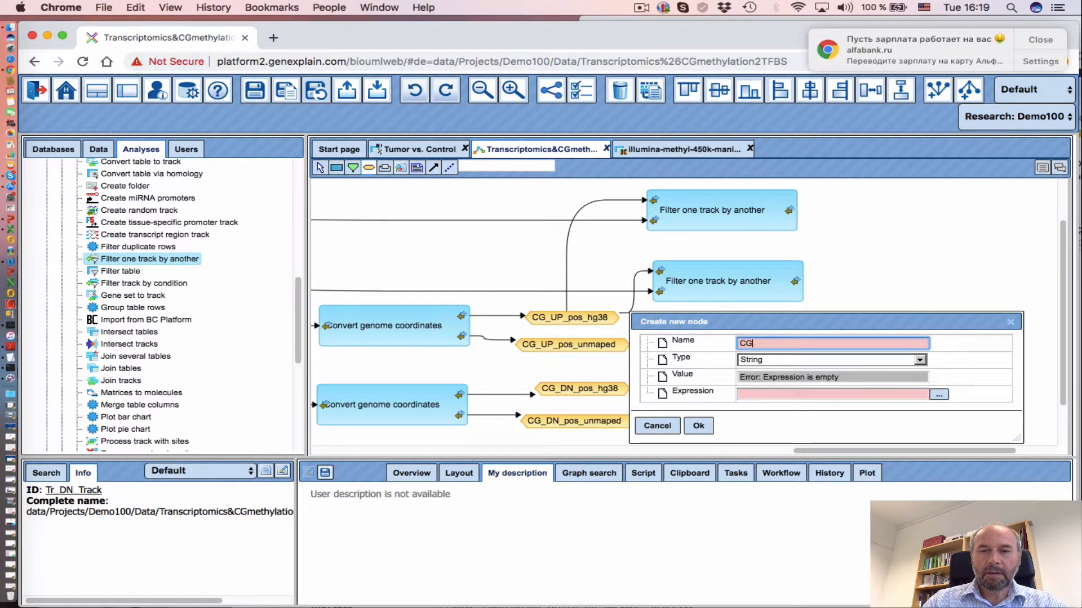
text(_UP_filtered)
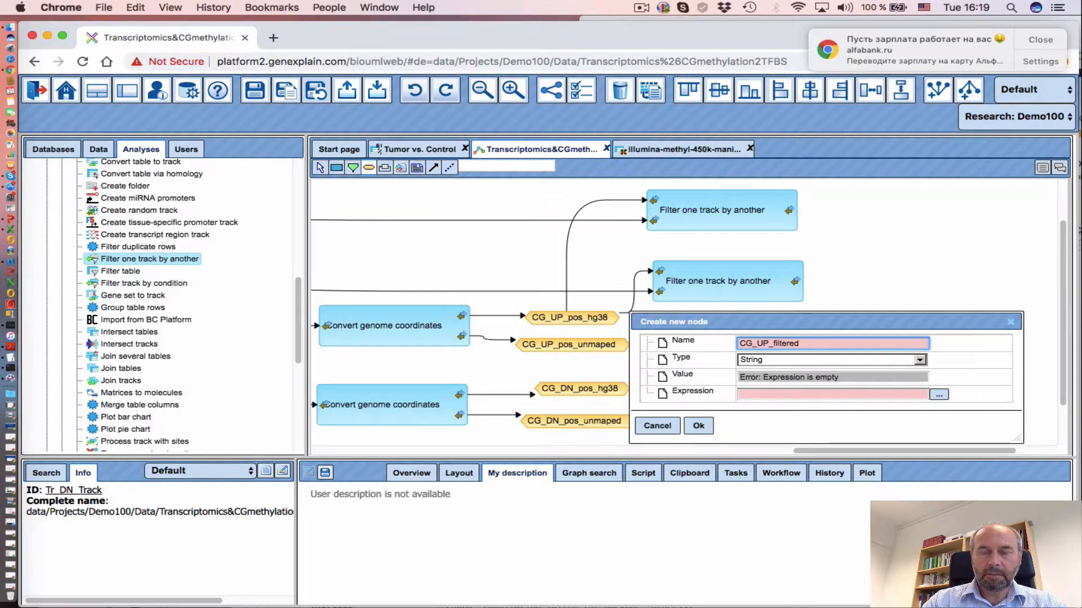
text(_)
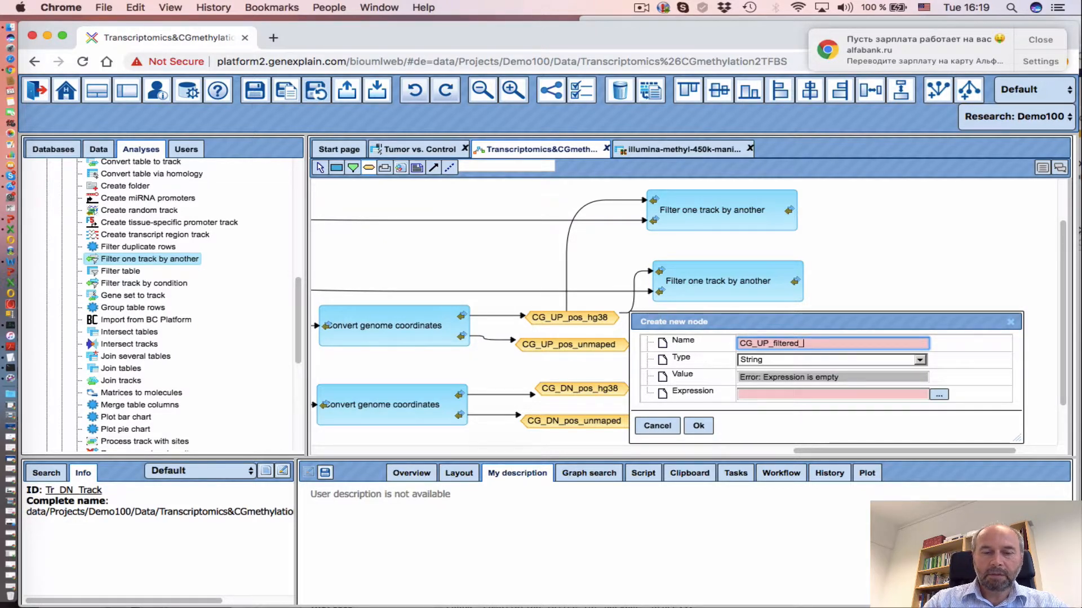
text(UP)
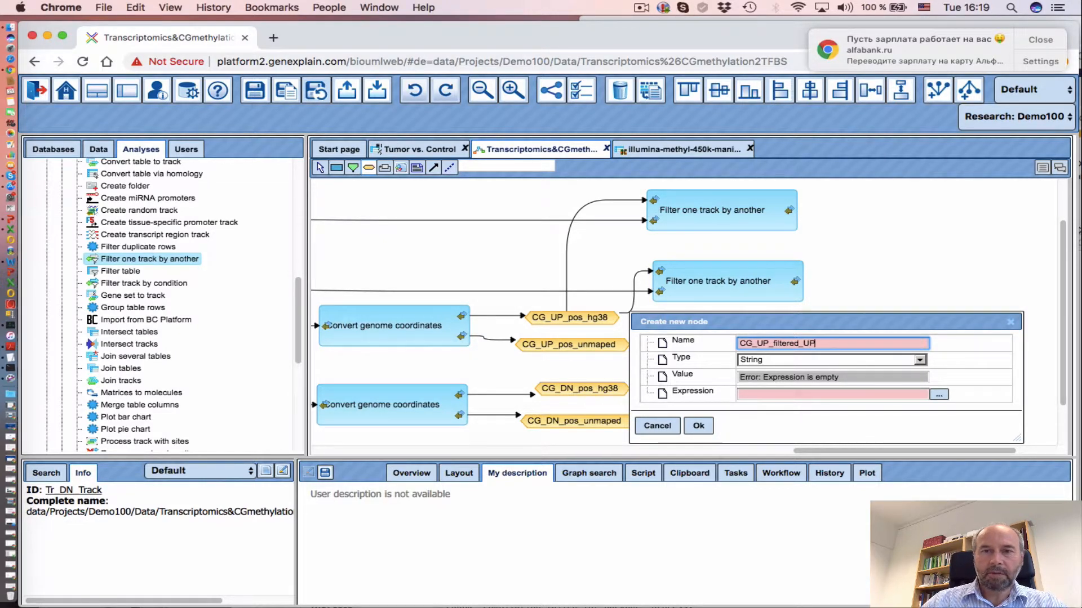
click(792, 365)
click(792, 365)
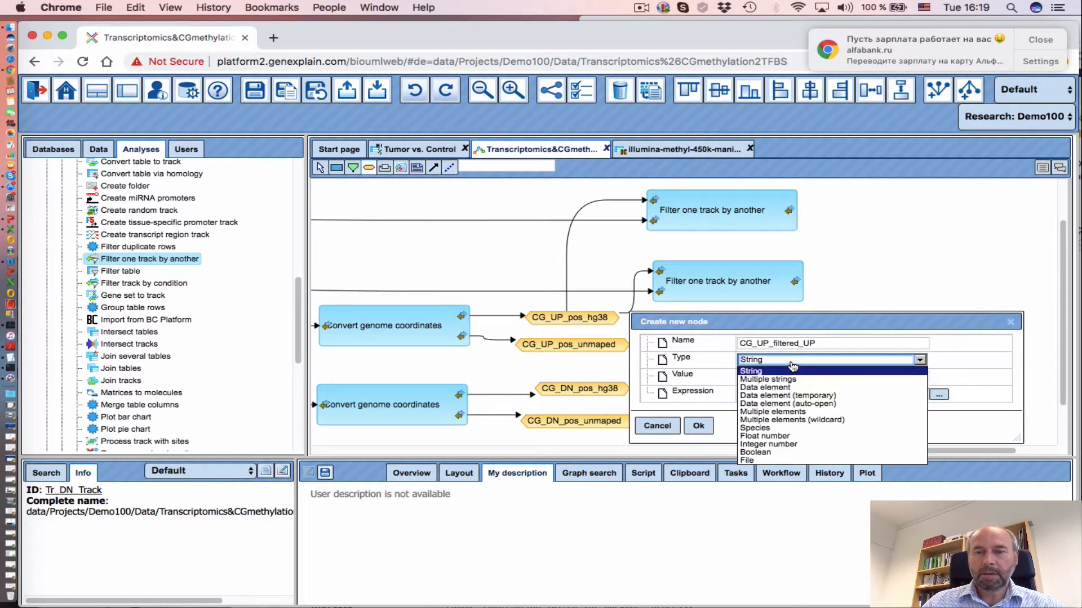
click(783, 389)
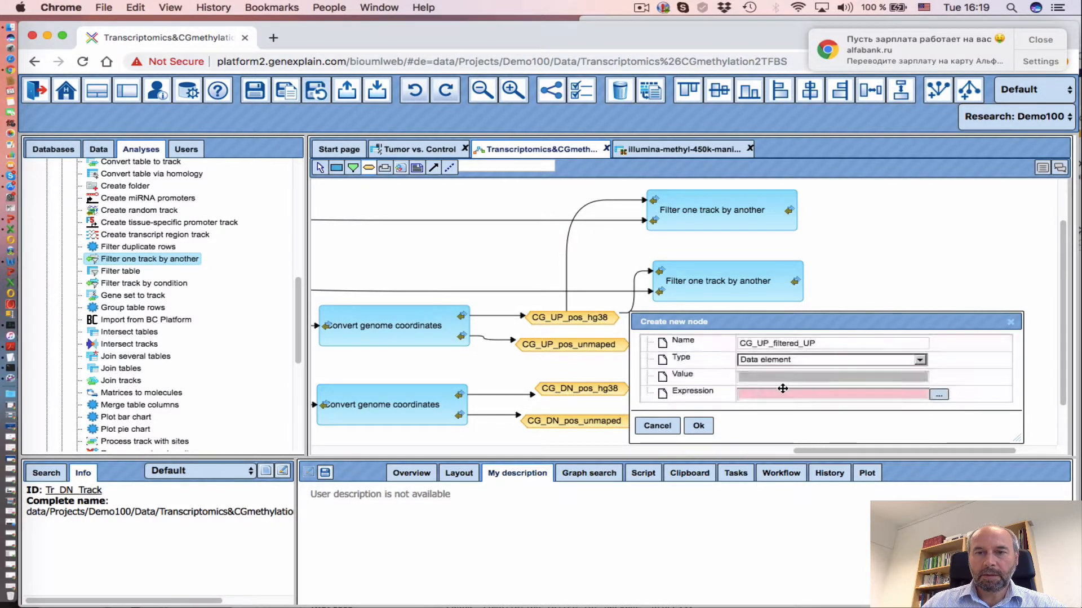
- Set the new node's expression to "$CG_UP_pos_hg38$ filtered_UP" using the CG_UP_pos_hg38 variable, and create the node
click(939, 395)
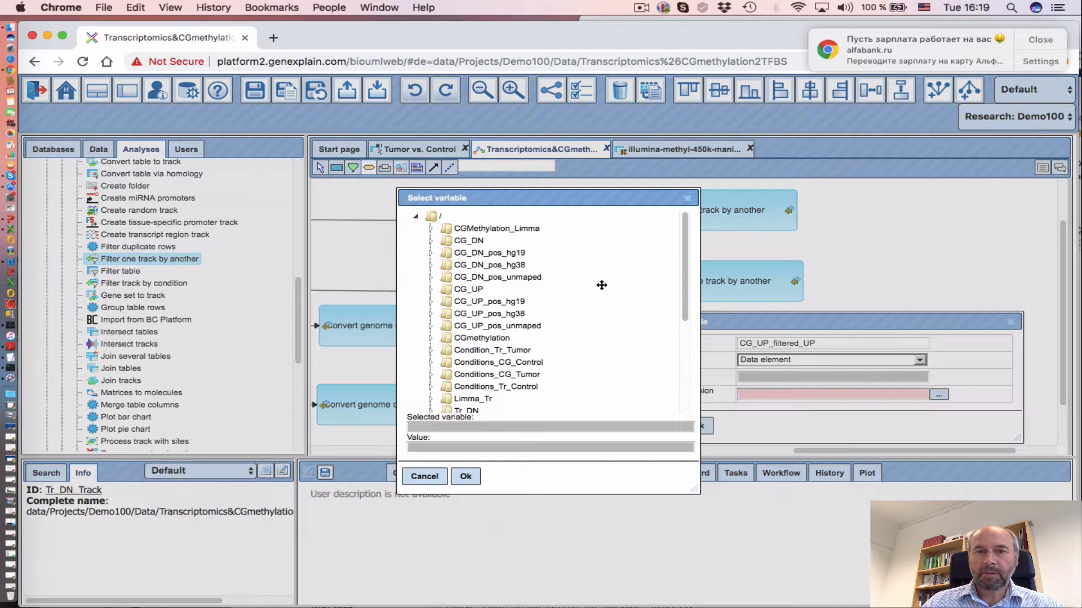
click(492, 318)
click(465, 476)
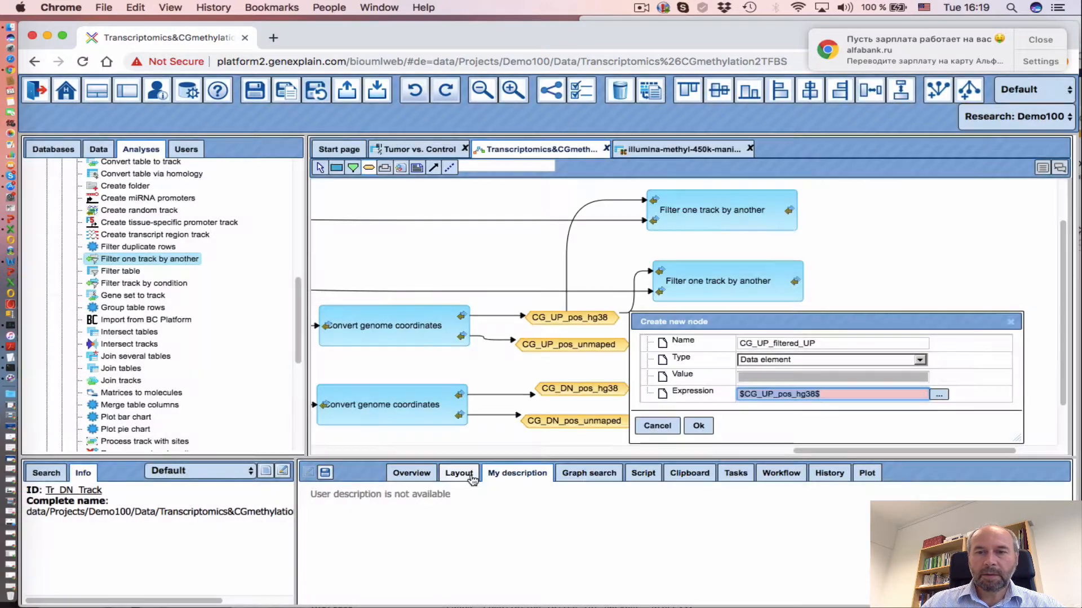
click(838, 398)
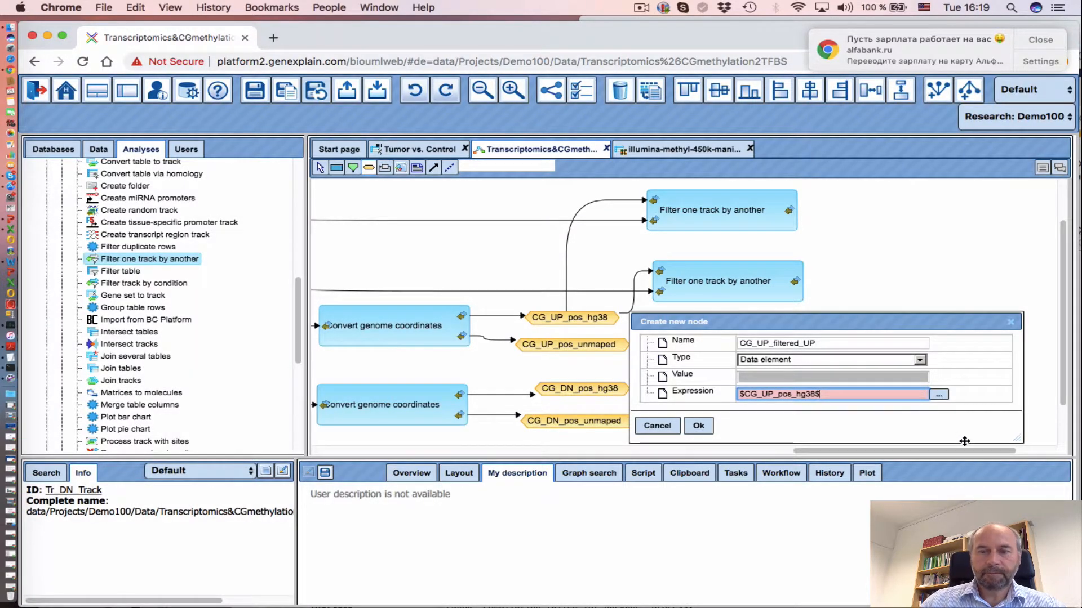
text(file)
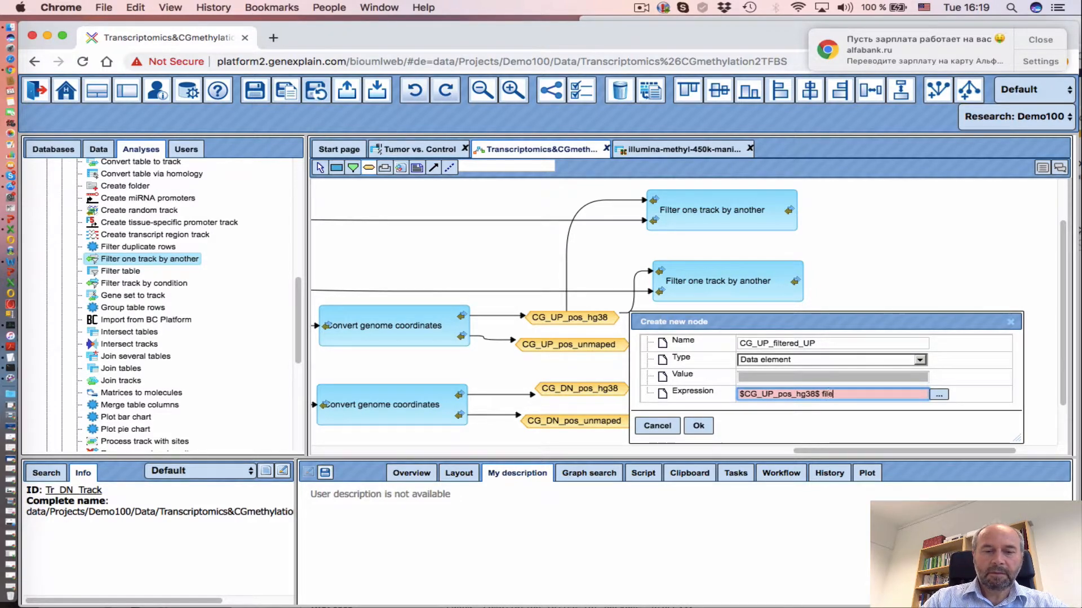
text(te)
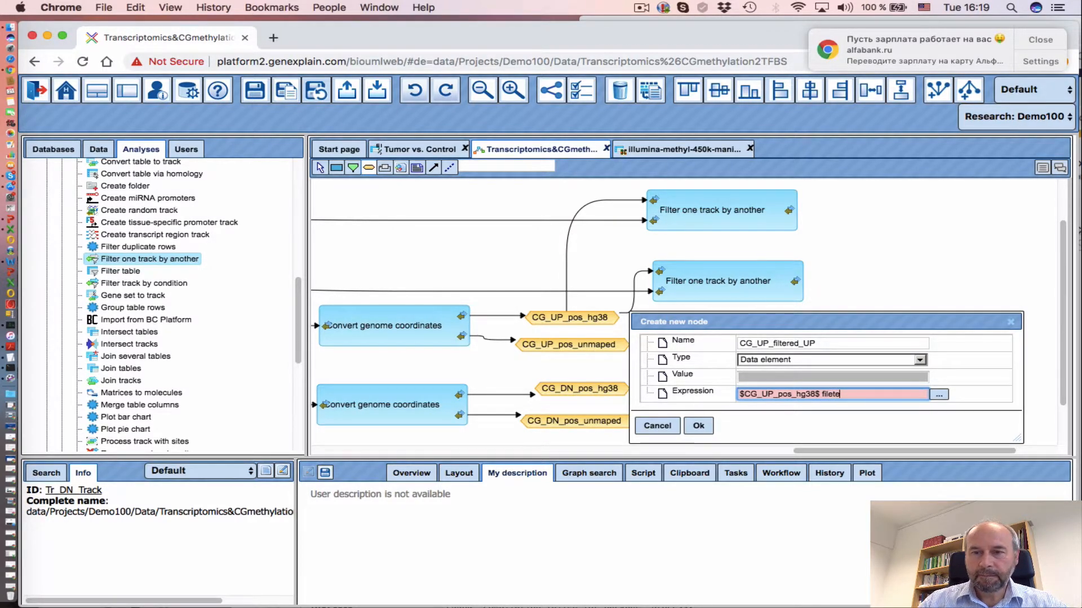
key(BackSpace)
key(BackSpace)
key(BackSpace)
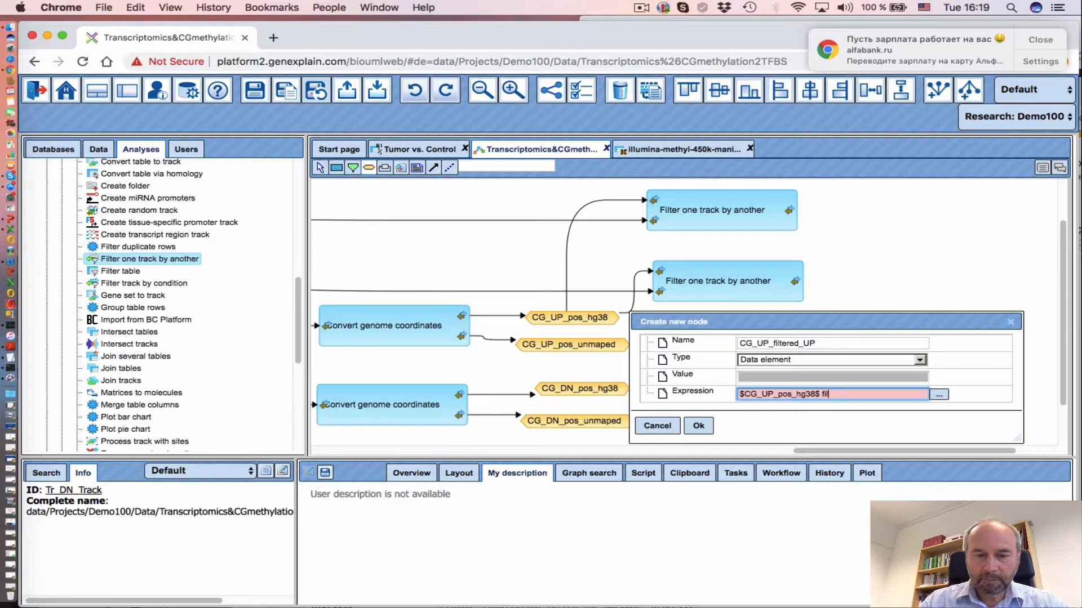
text(tered)
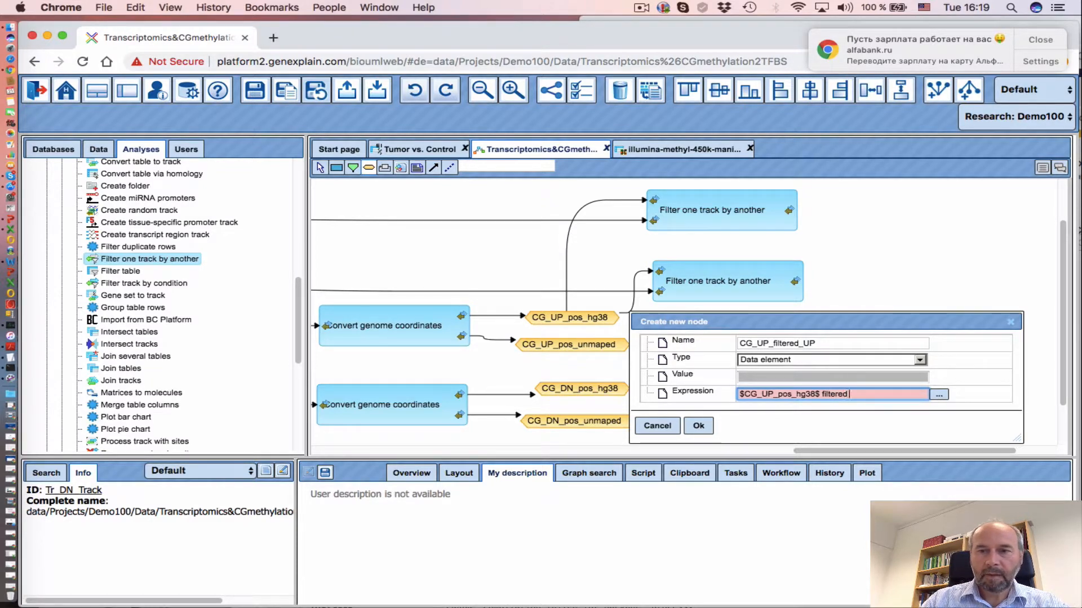
text(_)
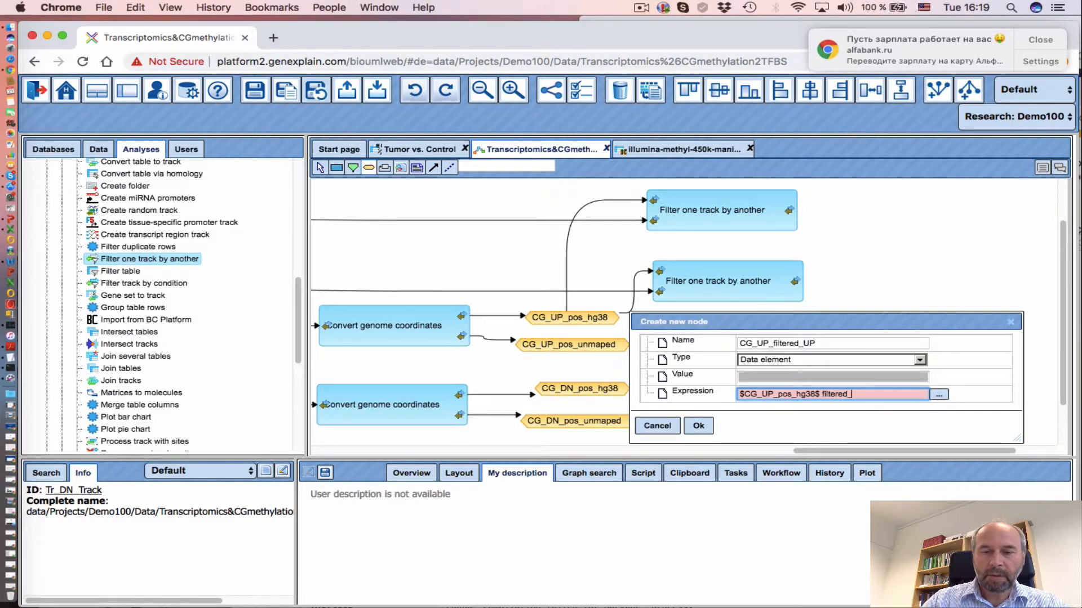
text(UP)
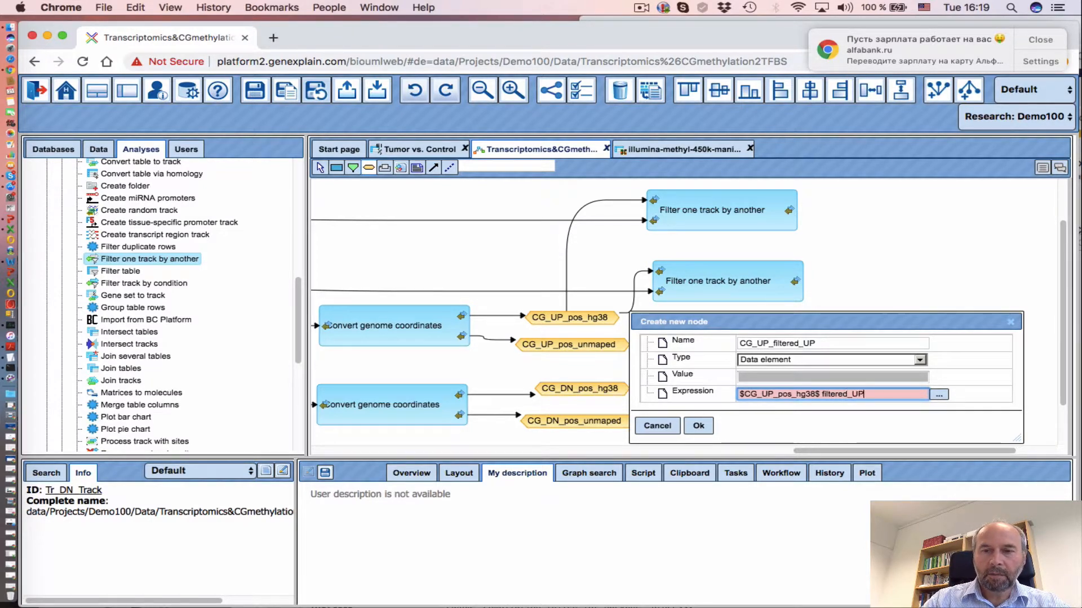
click(698, 427)
- Move the CG_UP_filtered_UP node level with the upper filter block and connect the block's output track to it
mouse_move(832, 453)
mouse_down()
mouse_move(731, 445)
mouse_move(817, 445)
mouse_up()
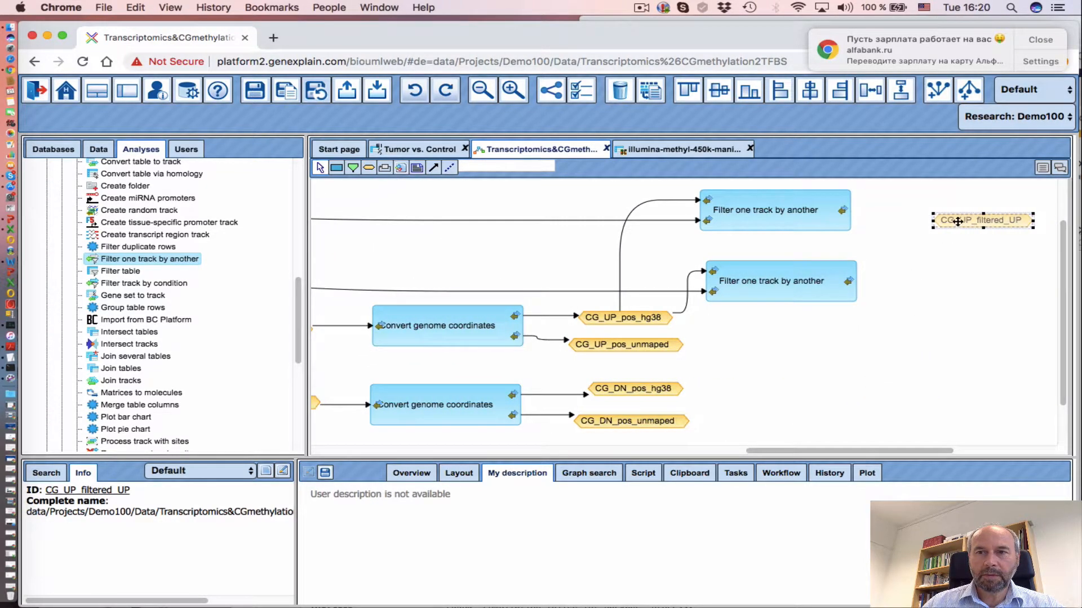
drag(954, 219, 925, 212)
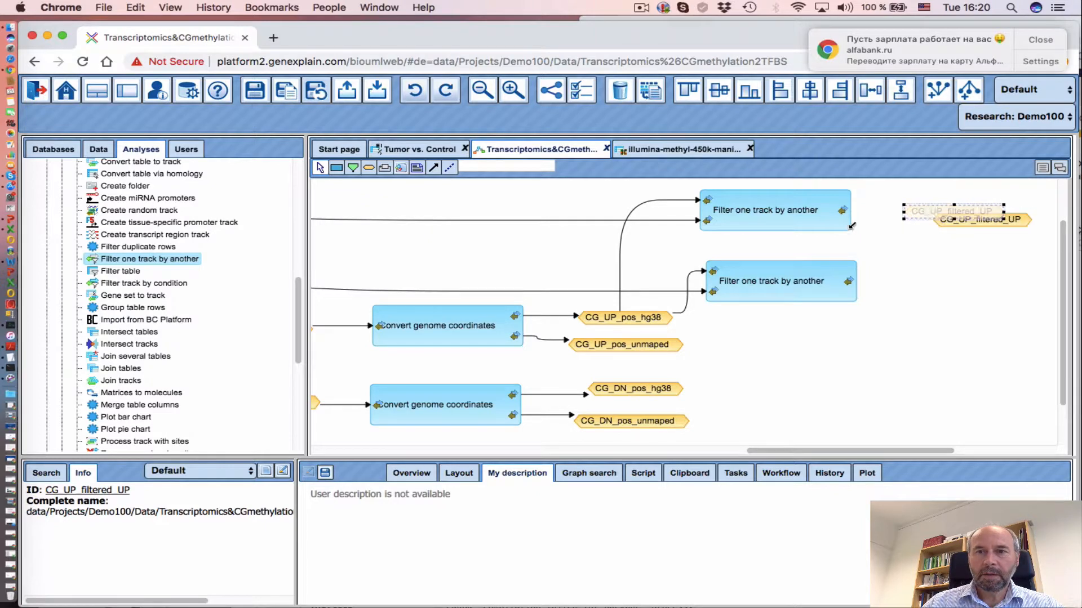
click(434, 168)
drag(841, 212, 933, 214)
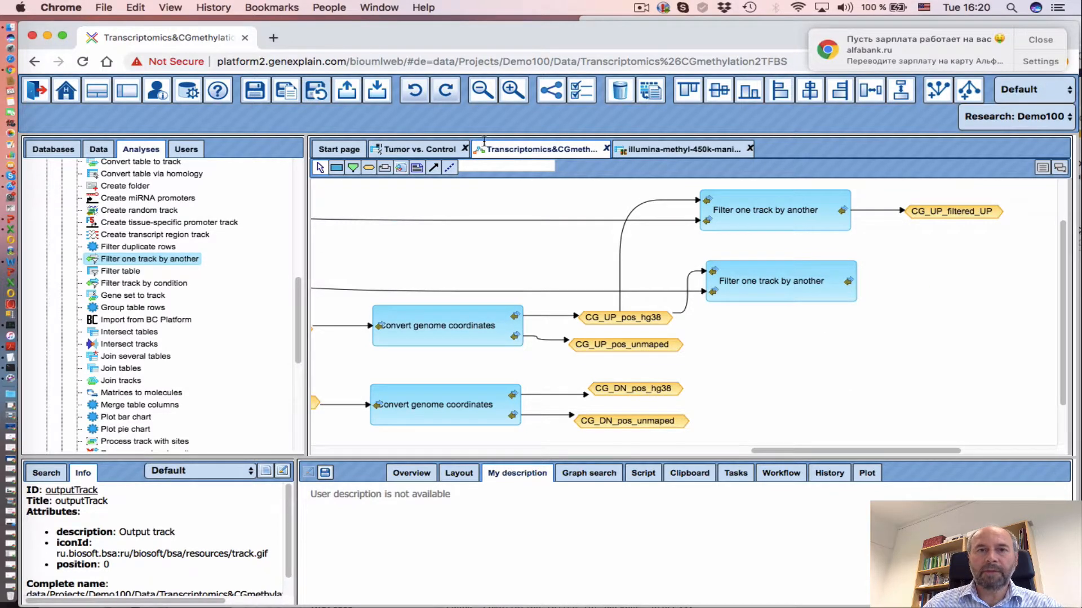
click(641, 8)
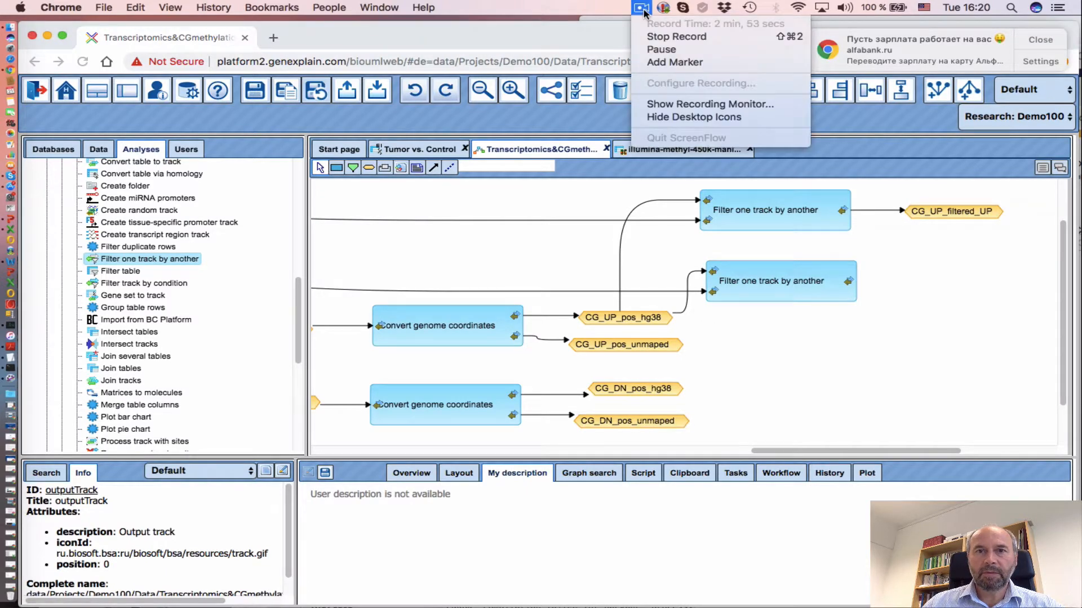
click(658, 50)
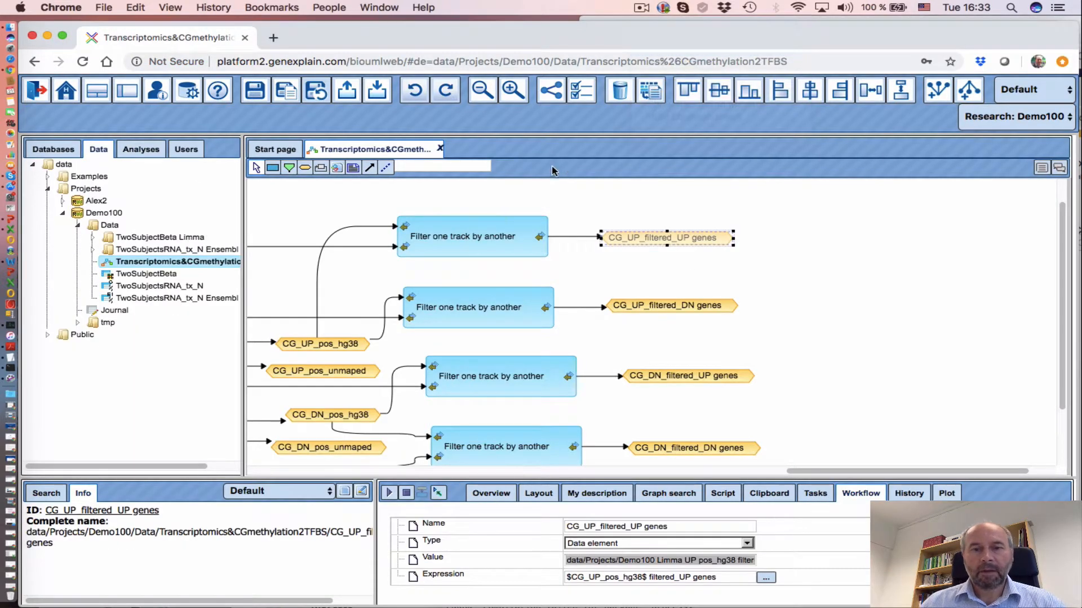
scroll(718, 338, down, 1)
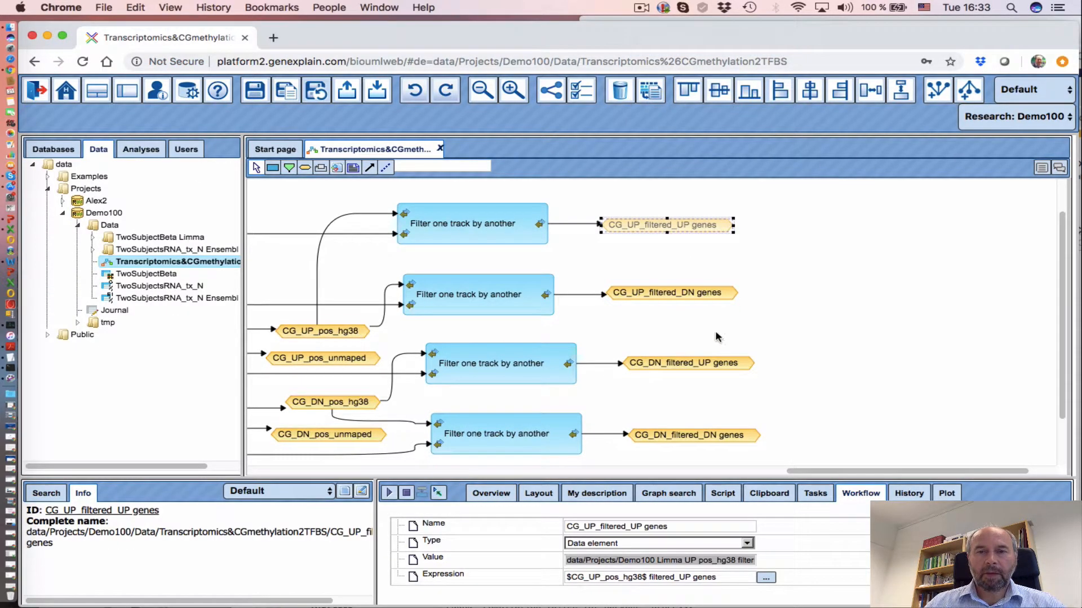
scroll(718, 336, down, 2)
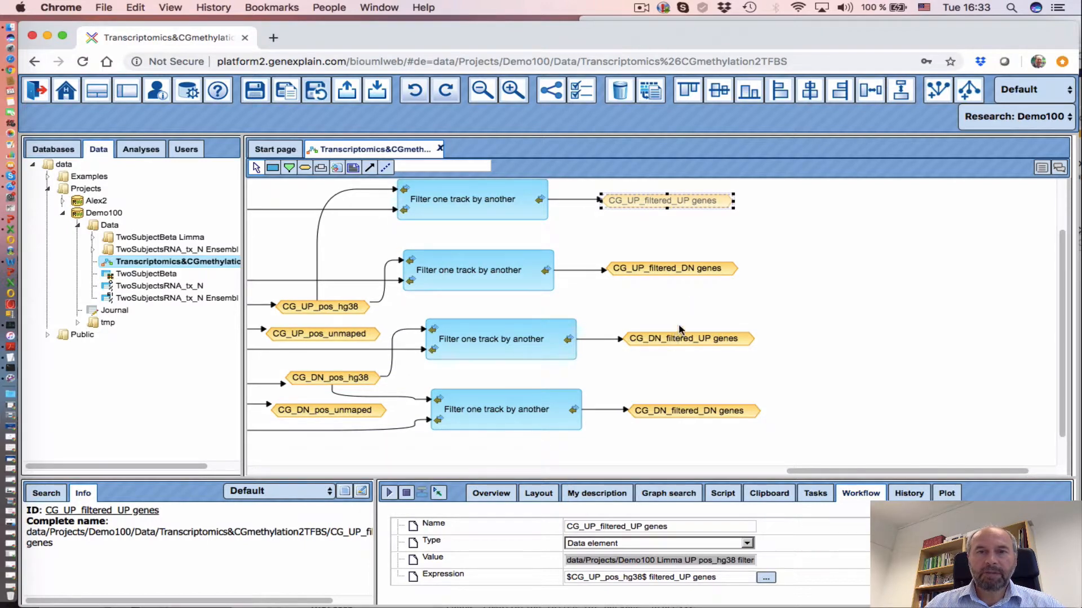
scroll(594, 235, up, 1)
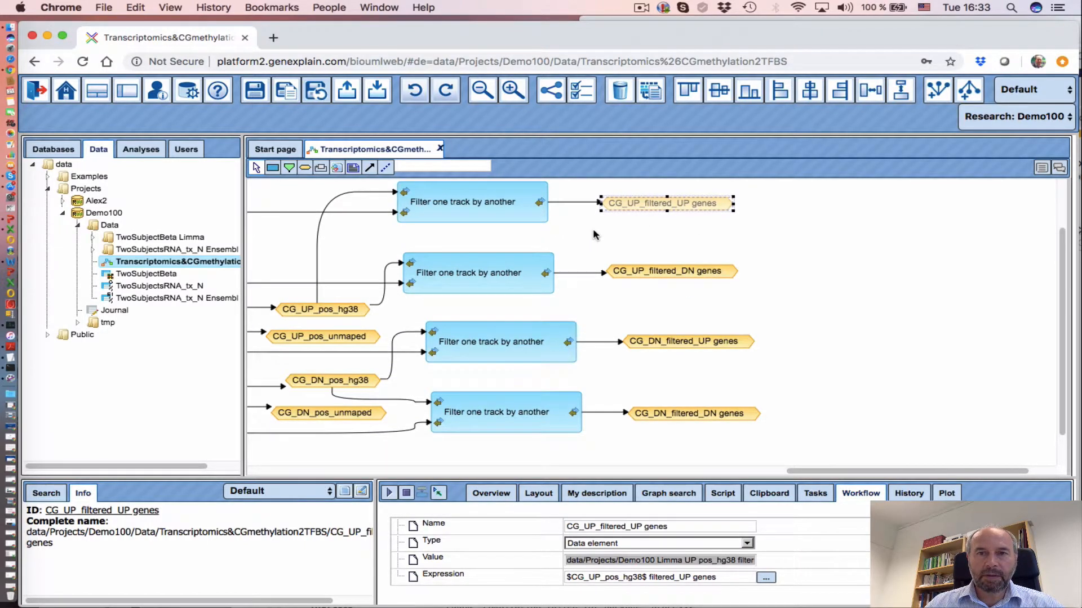
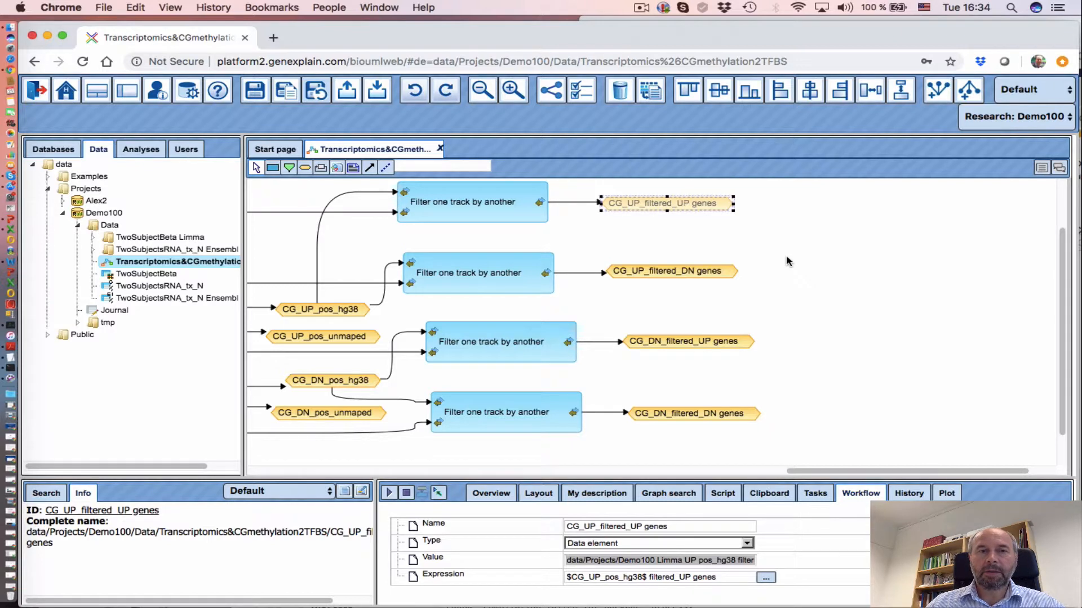
drag(810, 471, 815, 472)
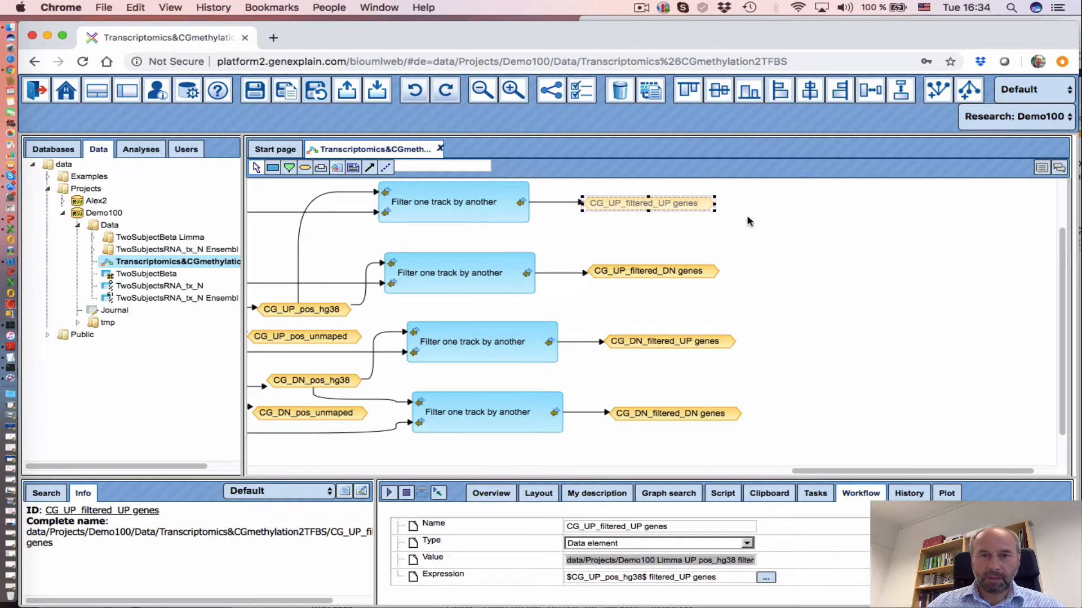
- Add the Process track with sites method from the Data manipulation analyses to the diagram, beside the CG_UP_filtered_UP genes node
click(141, 150)
double_click(52, 201)
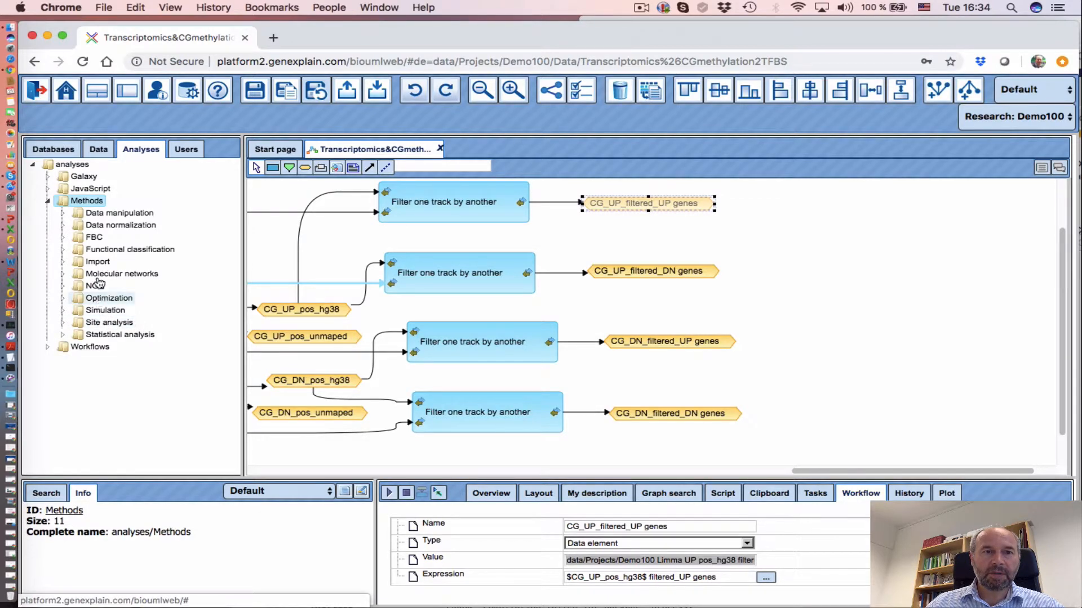
click(64, 215)
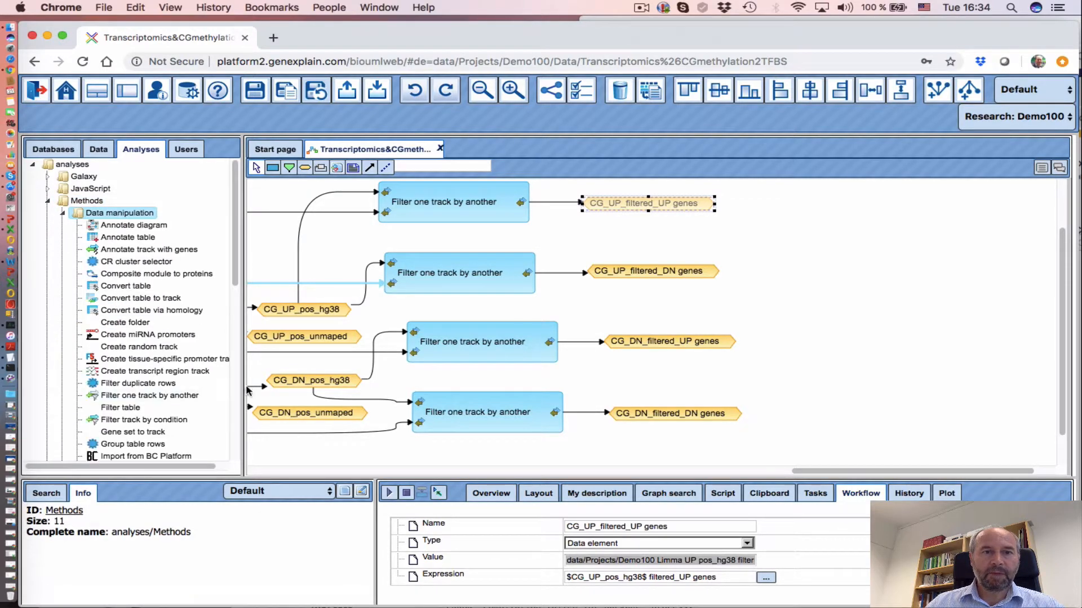
drag(234, 285, 237, 405)
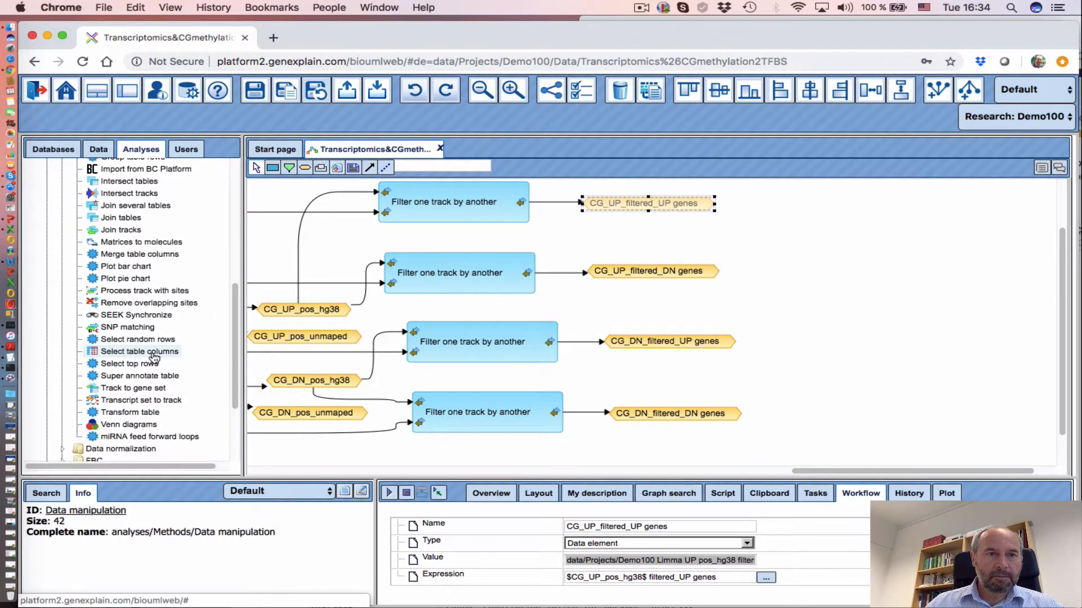
scroll(151, 358, up, 5)
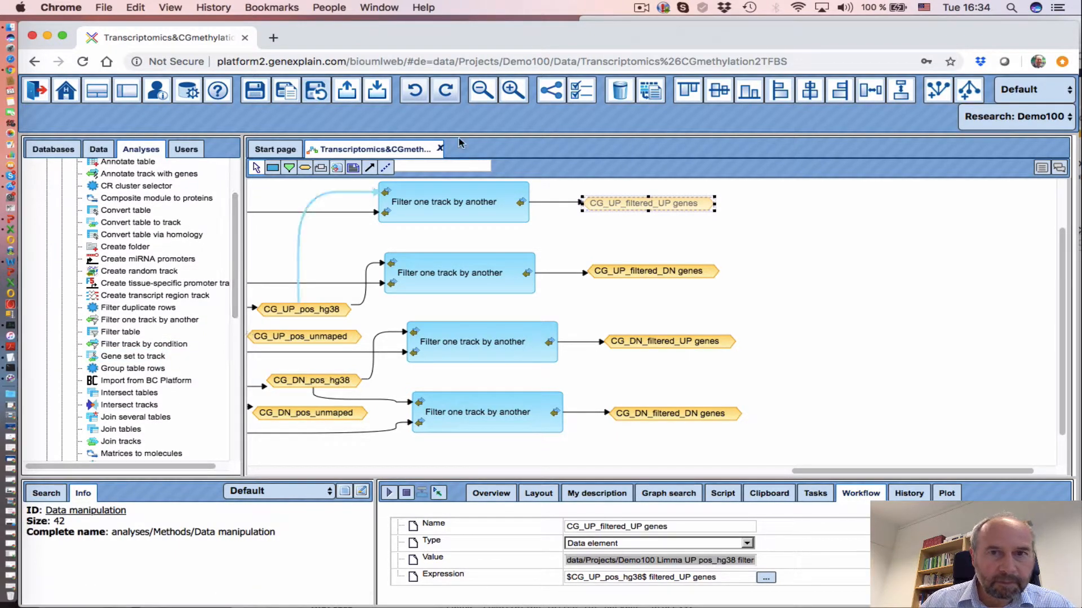
click(640, 8)
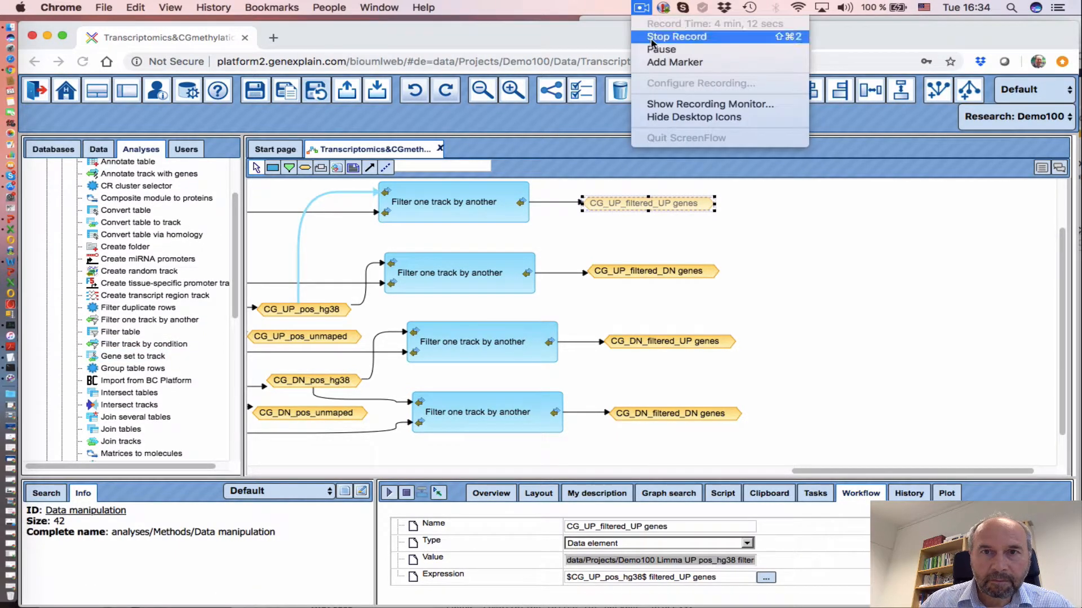
click(648, 49)
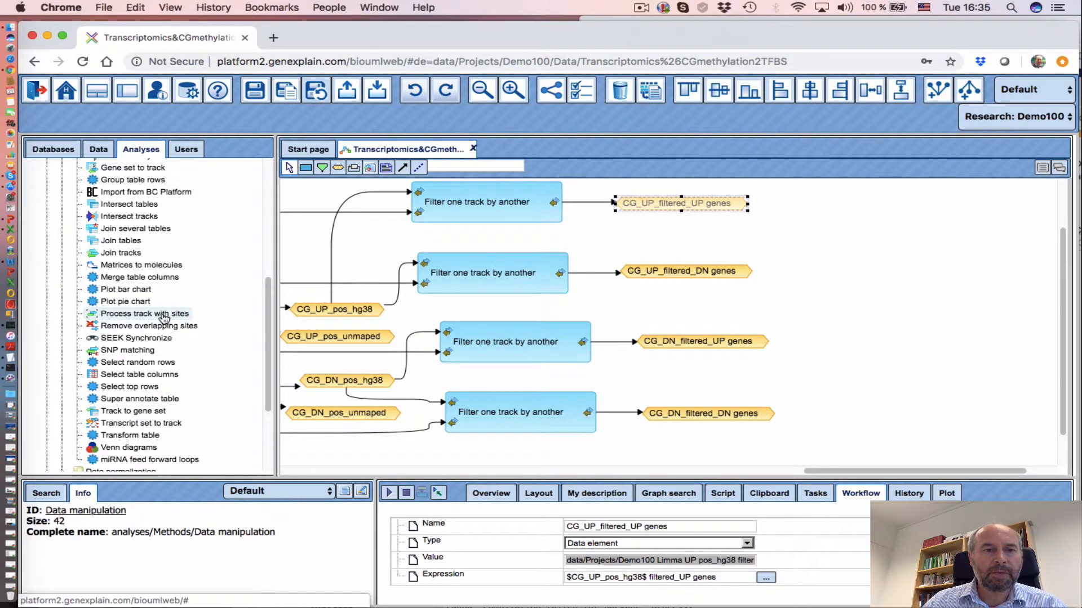
drag(163, 318, 890, 205)
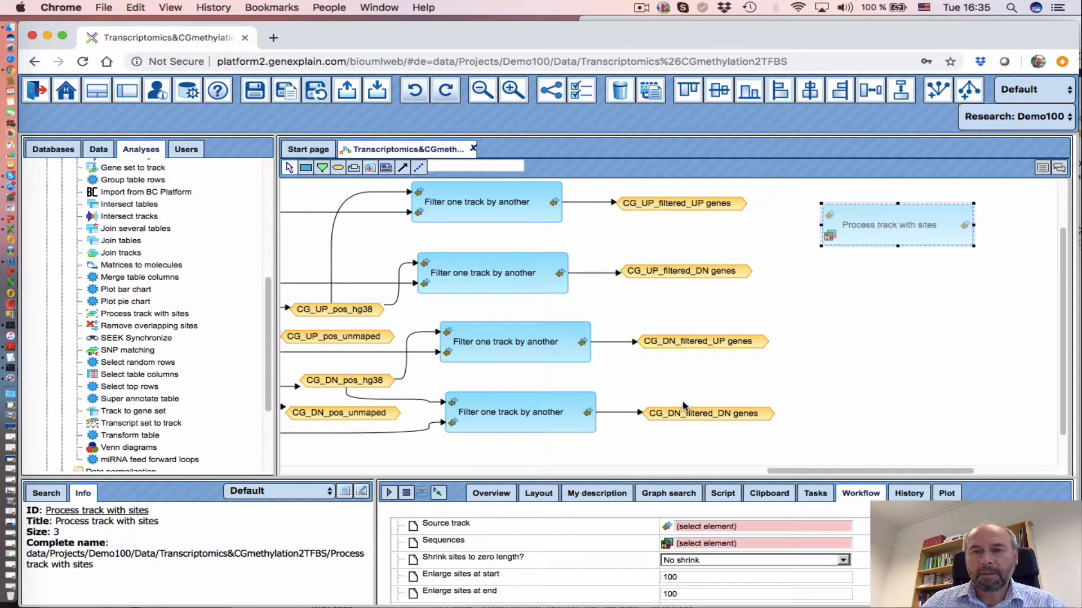
drag(885, 221, 878, 211)
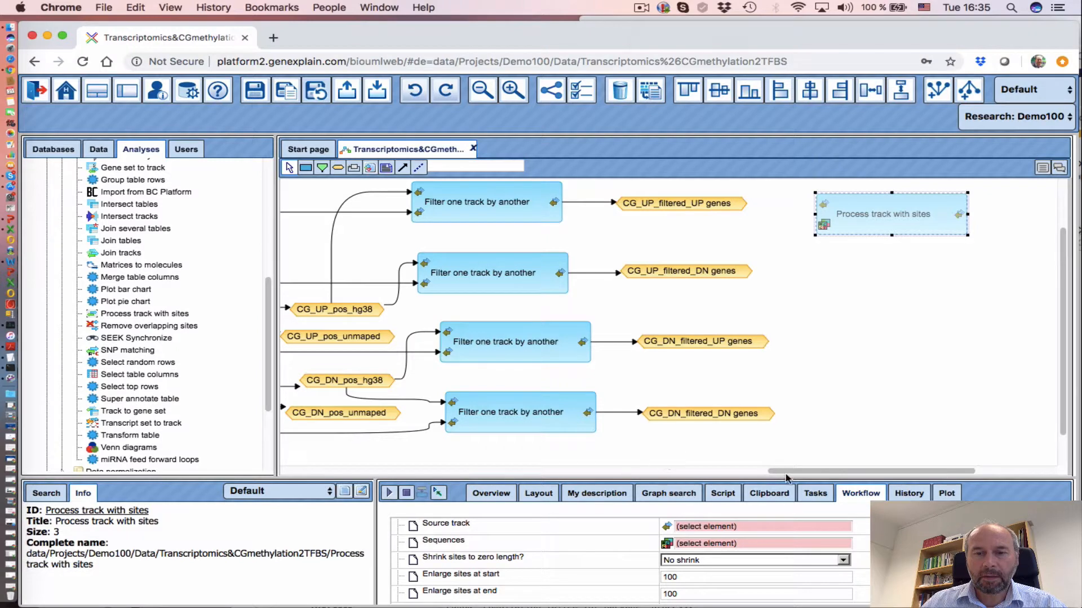
- Connect the CG_UP_filtered_UP genes node to the source track input of the Process track with sites block
scroll(787, 478, right, 3)
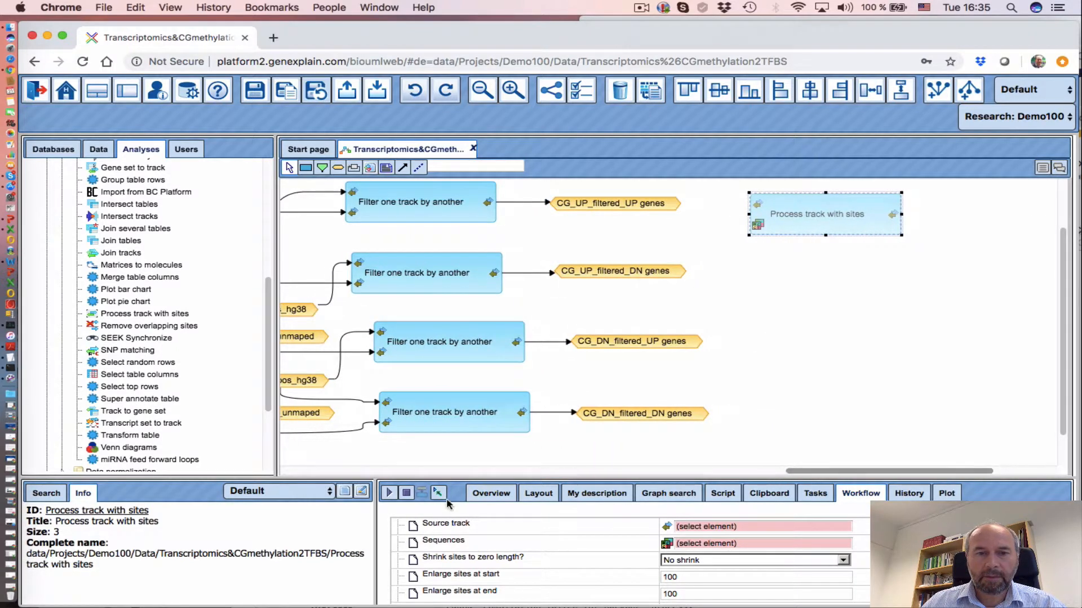
click(402, 167)
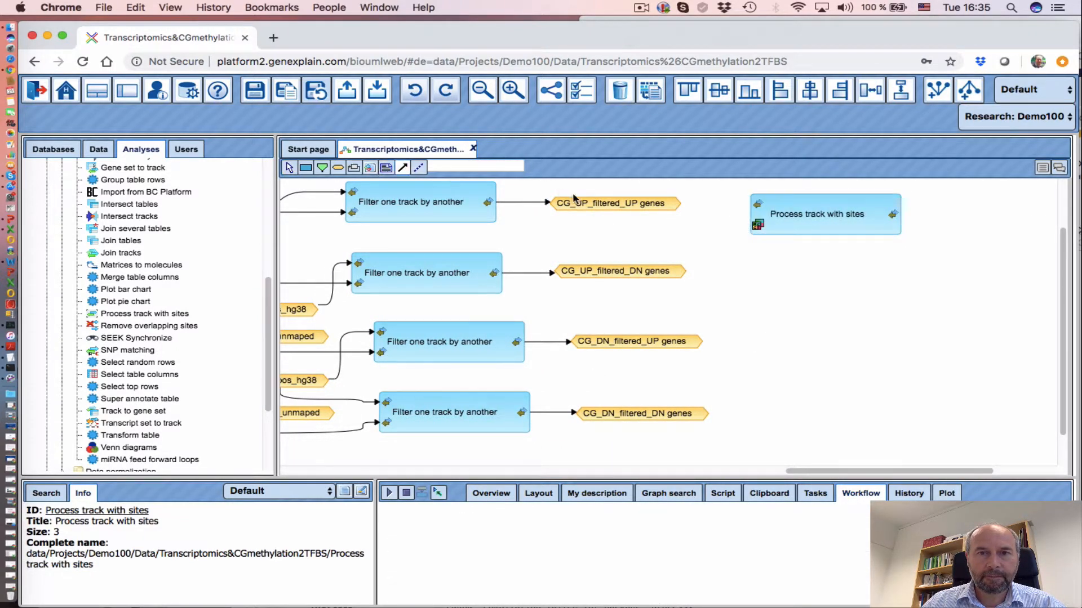
drag(586, 206, 769, 206)
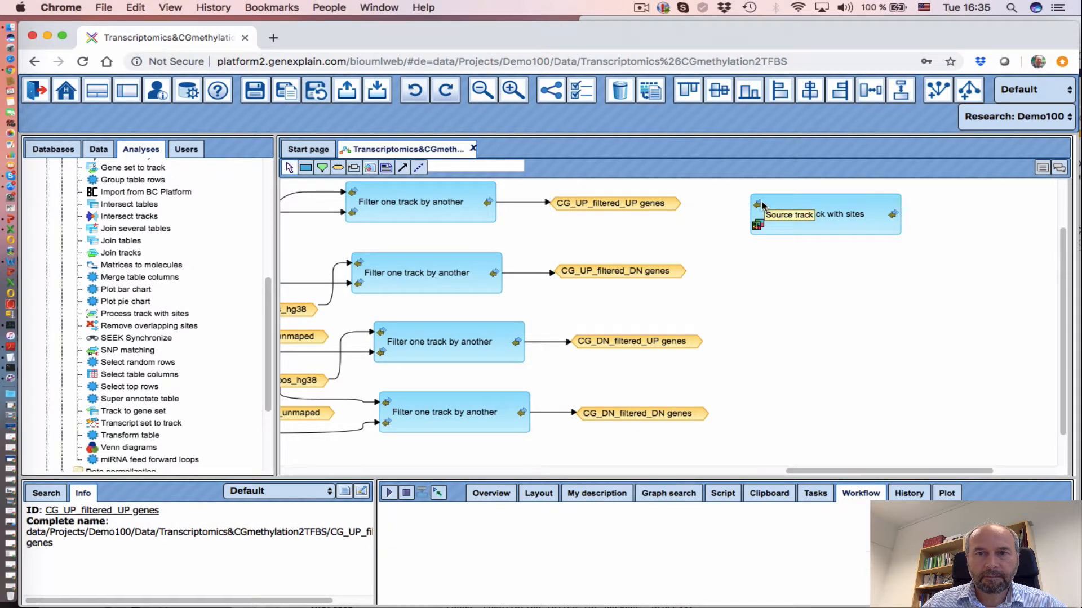
- Set the Process track with sites block to enlarge sites by 250 at both start and end and to merge overlapping sites
click(833, 230)
drag(579, 476, 580, 392)
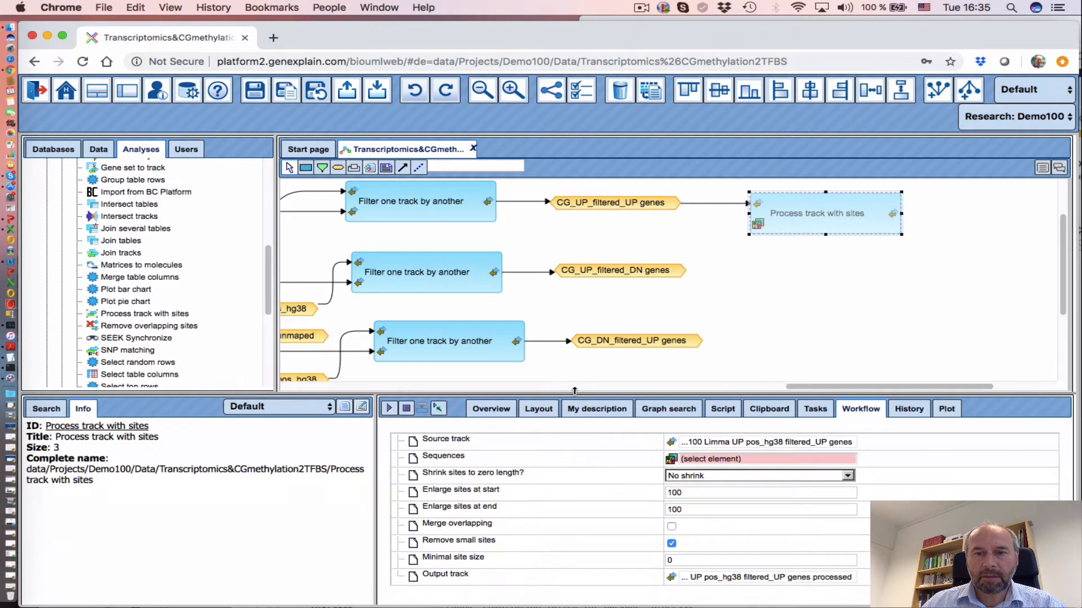
click(692, 493)
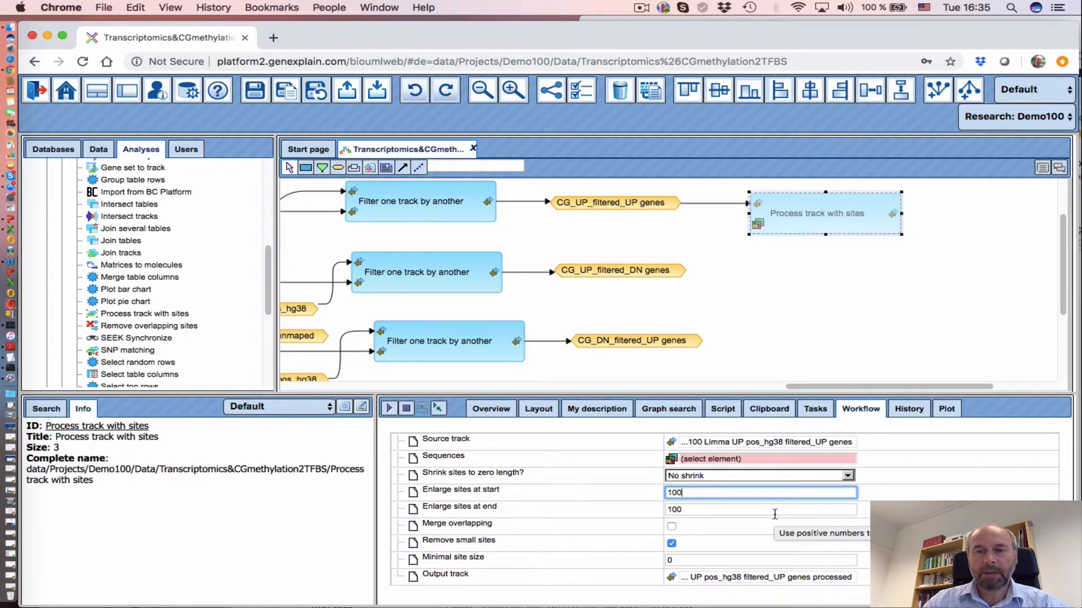
key(BackSpace)
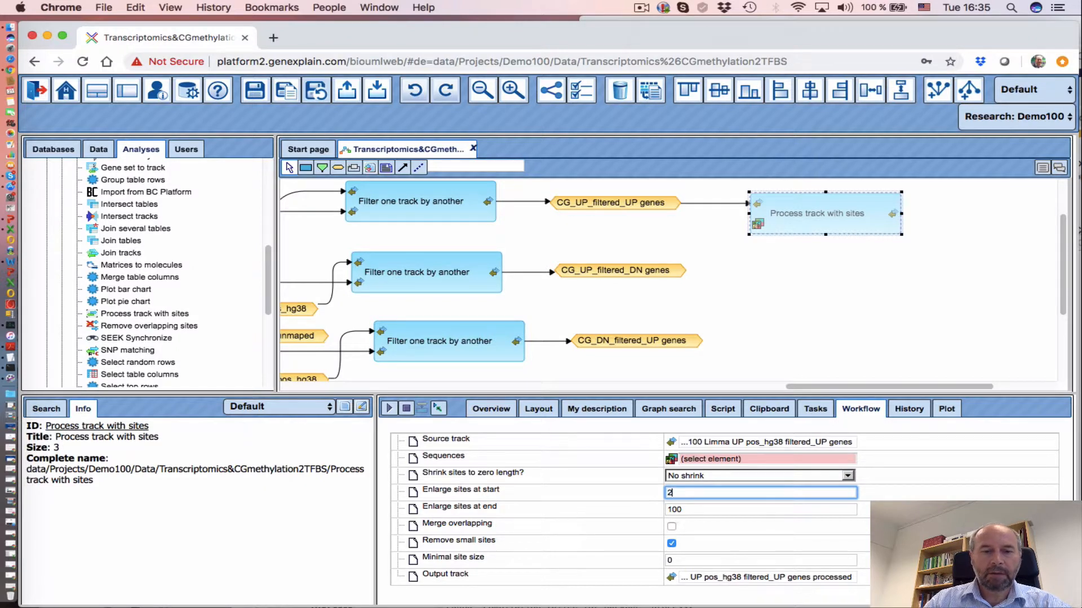
click(695, 511)
click(695, 511)
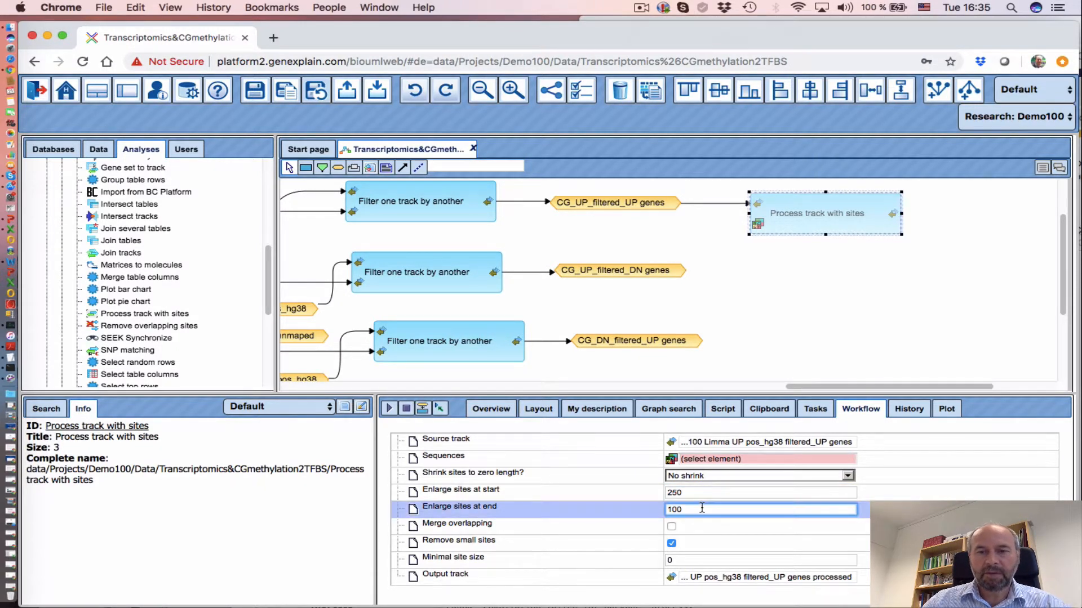
key(BackSpace)
key(BackSpace)
key(BackSpace)
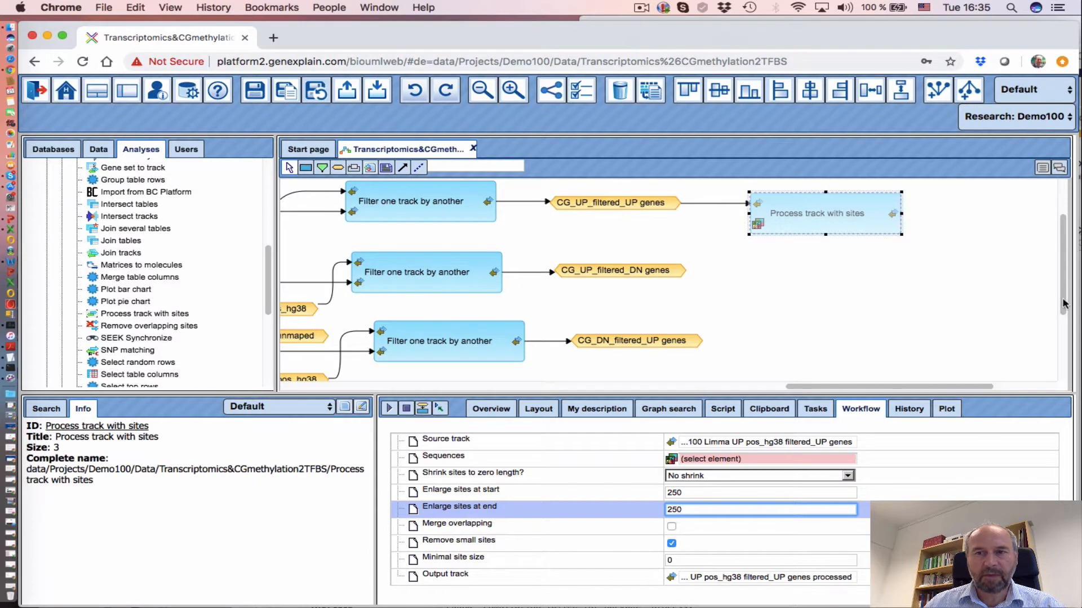
scroll(1063, 304, down, 2)
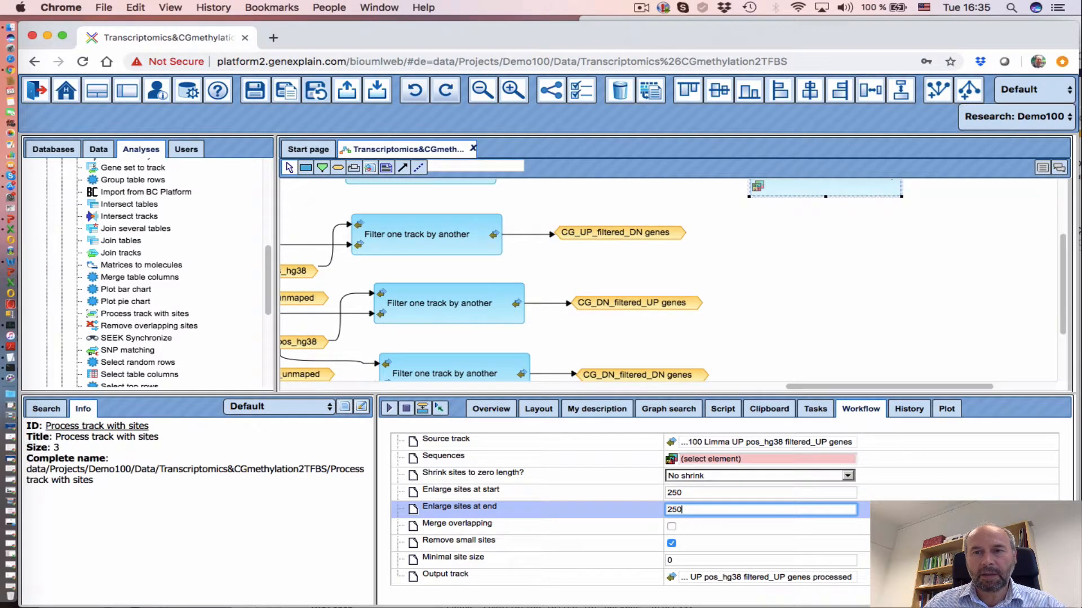
click(672, 527)
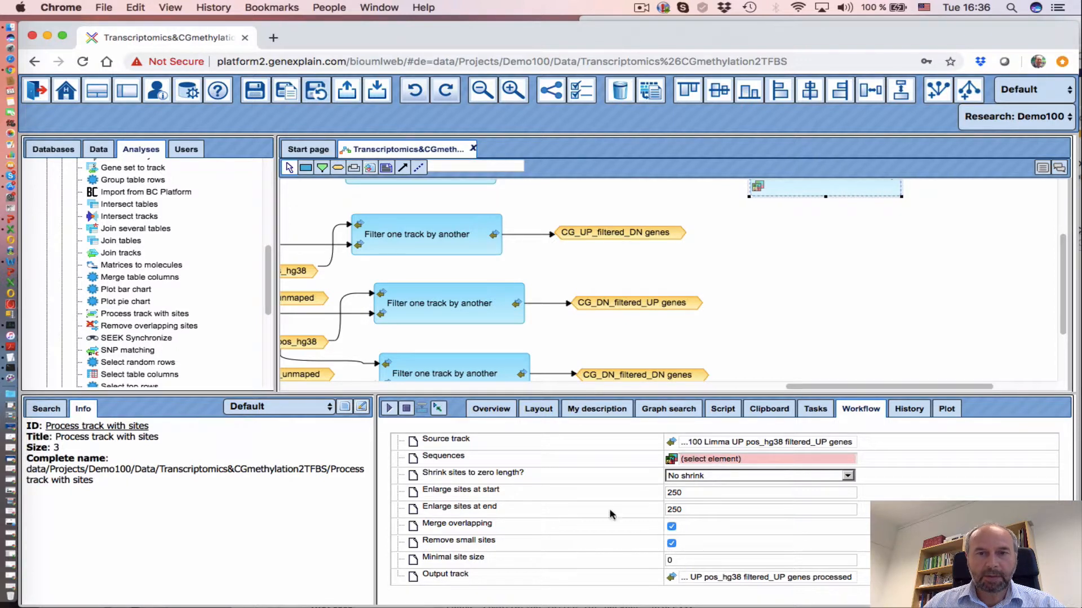
- Start a new expression node beside the Process track with sites block, named CG_UP_filtered_UP_genes_500 with type Data element
scroll(856, 281, up, 2)
scroll(854, 282, up, 2)
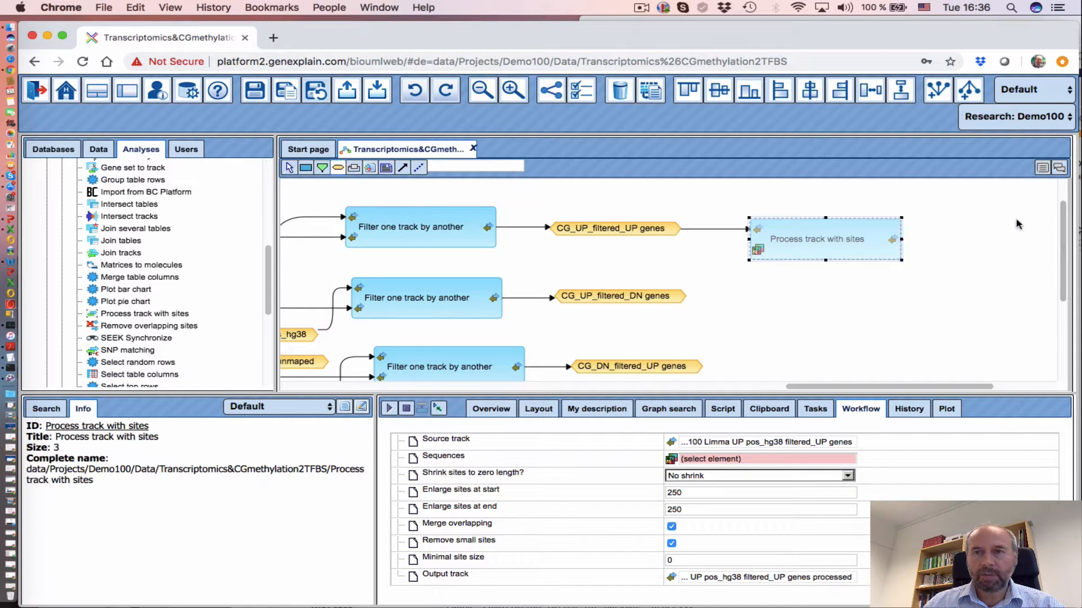
click(974, 232)
drag(555, 285, 593, 299)
click(546, 320)
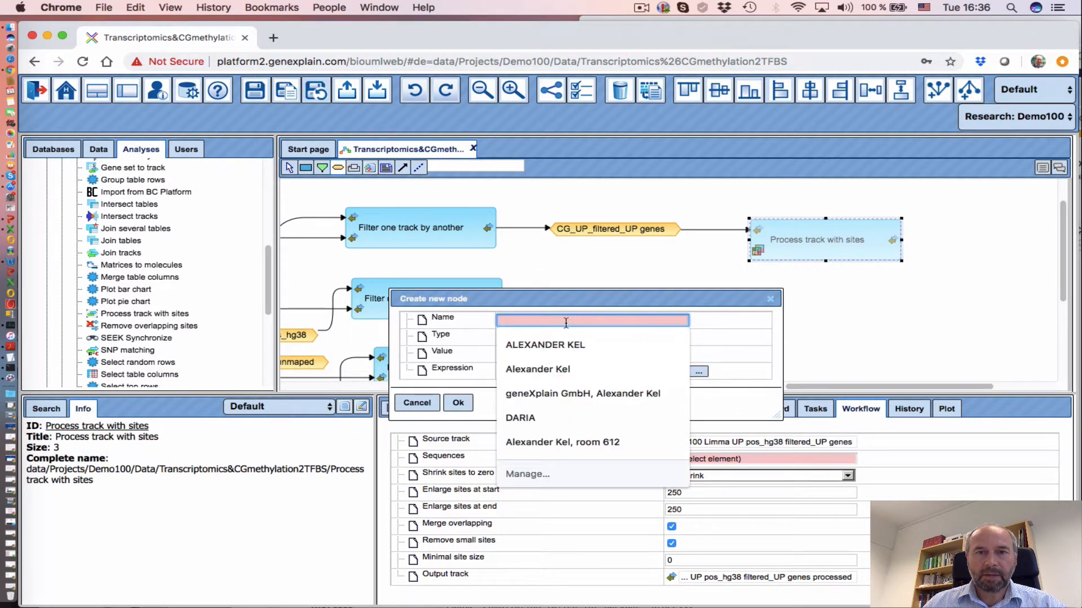
text(CG_UP_filtered_UP_genes_500)
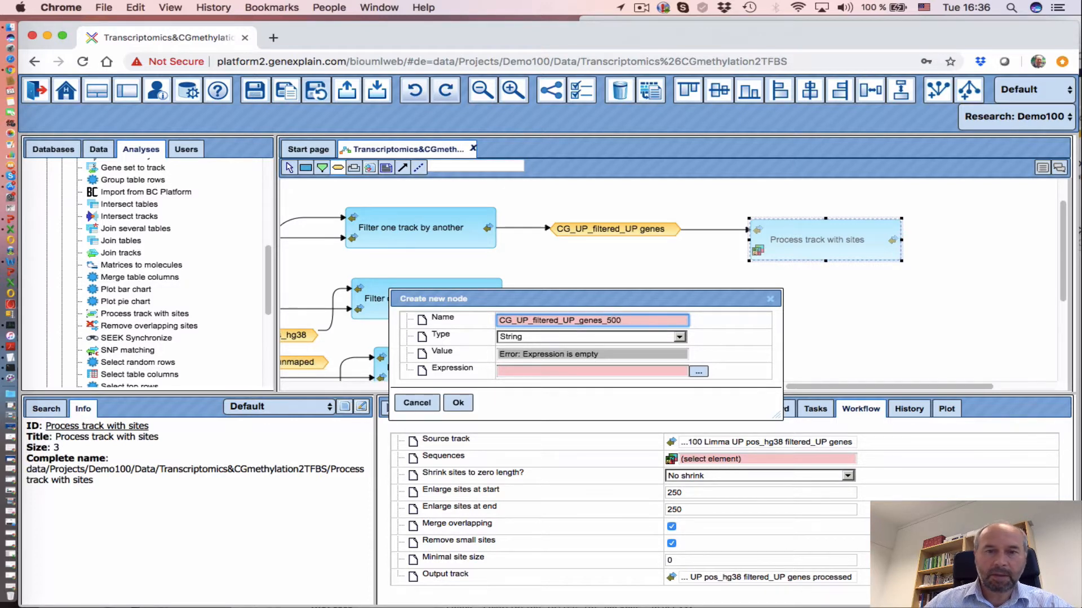
click(533, 338)
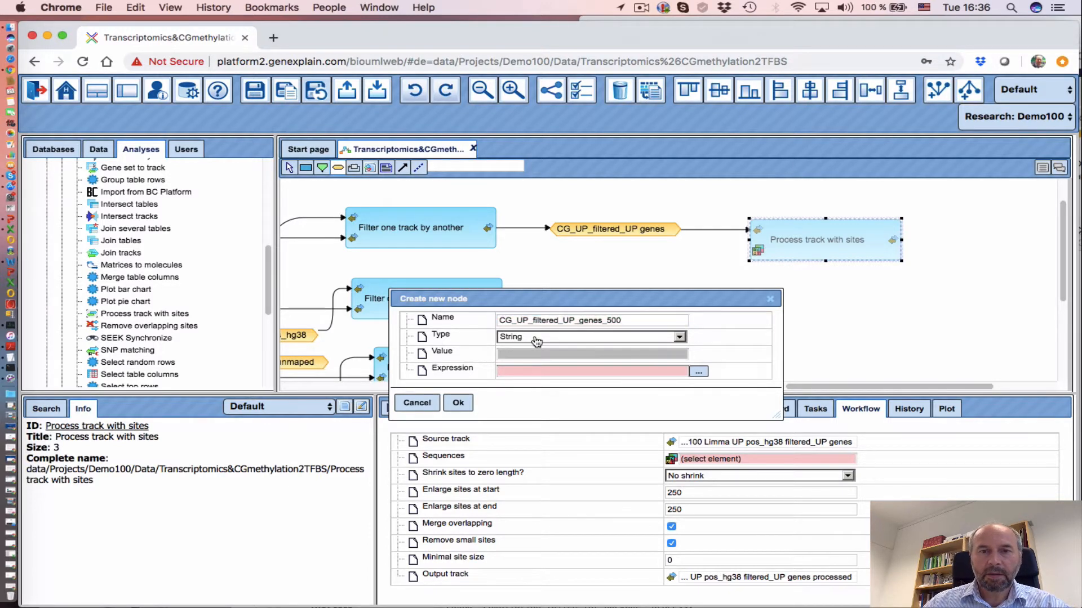
click(530, 365)
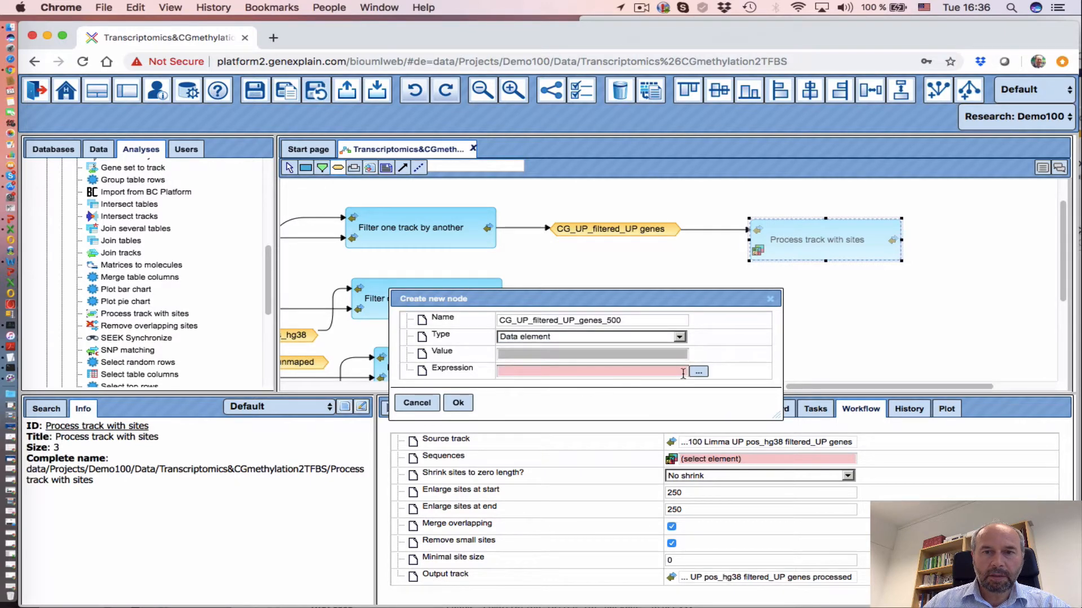
- Set the new node's expression to "$CG_DN_filtered_DN genes$ 500" using the CG_DN_filtered_DN genes variable, and create the node
click(699, 372)
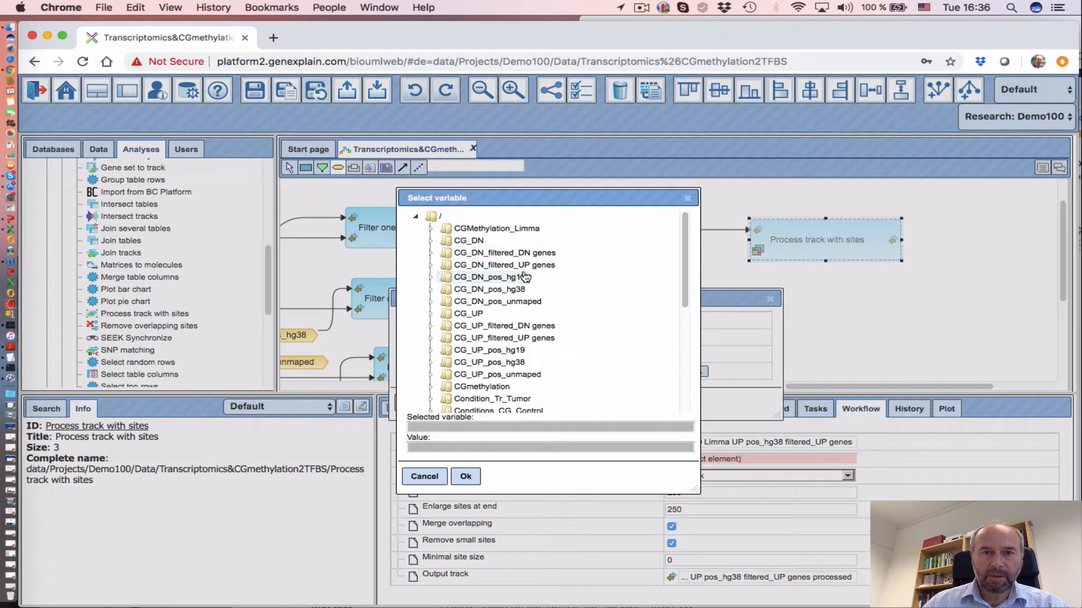
click(518, 253)
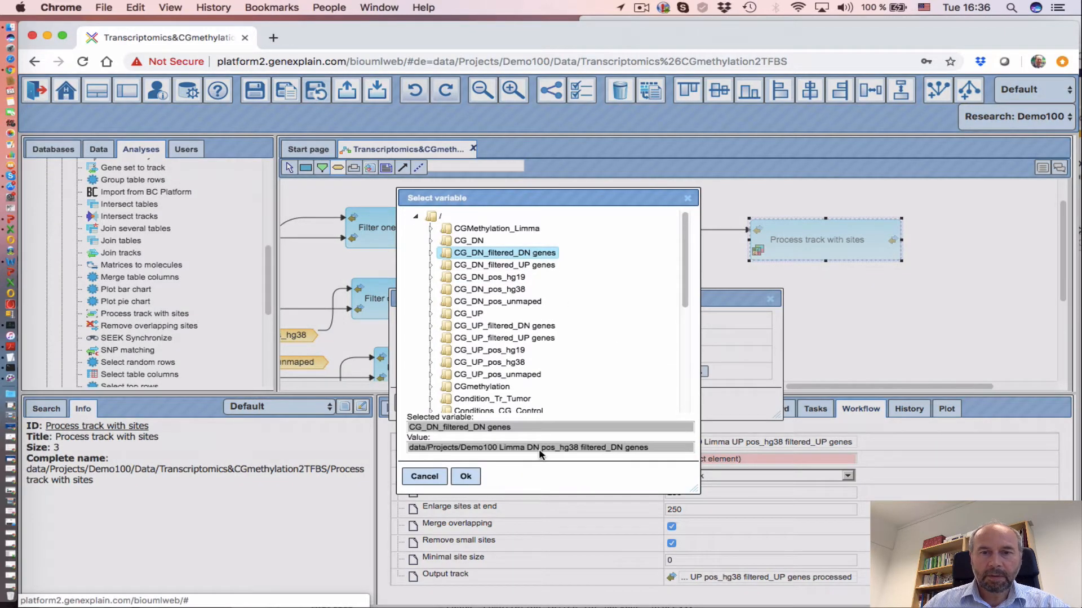
click(466, 477)
click(630, 371)
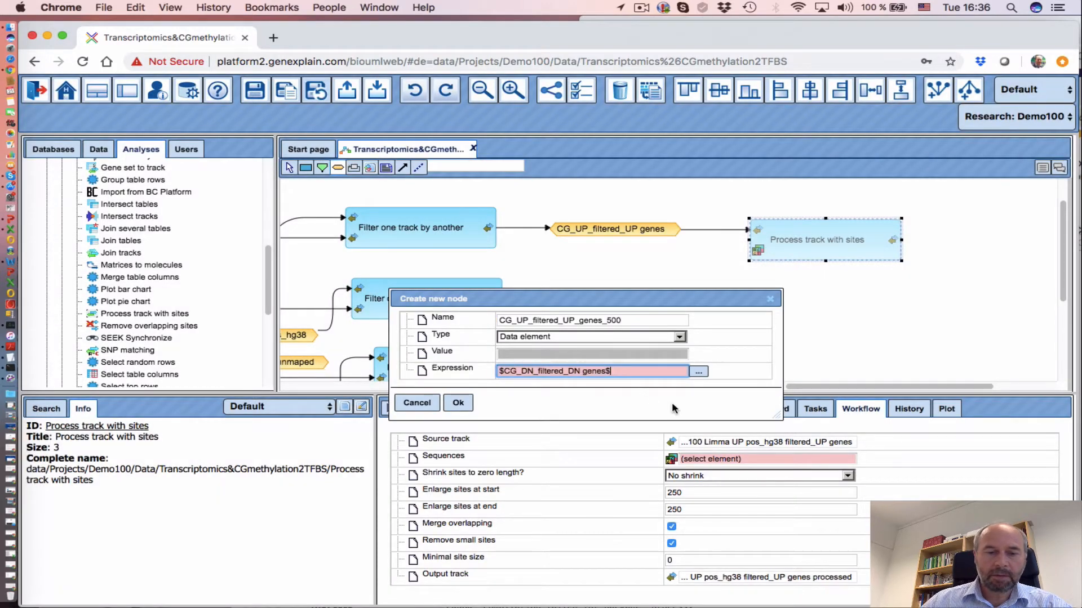
text(500)
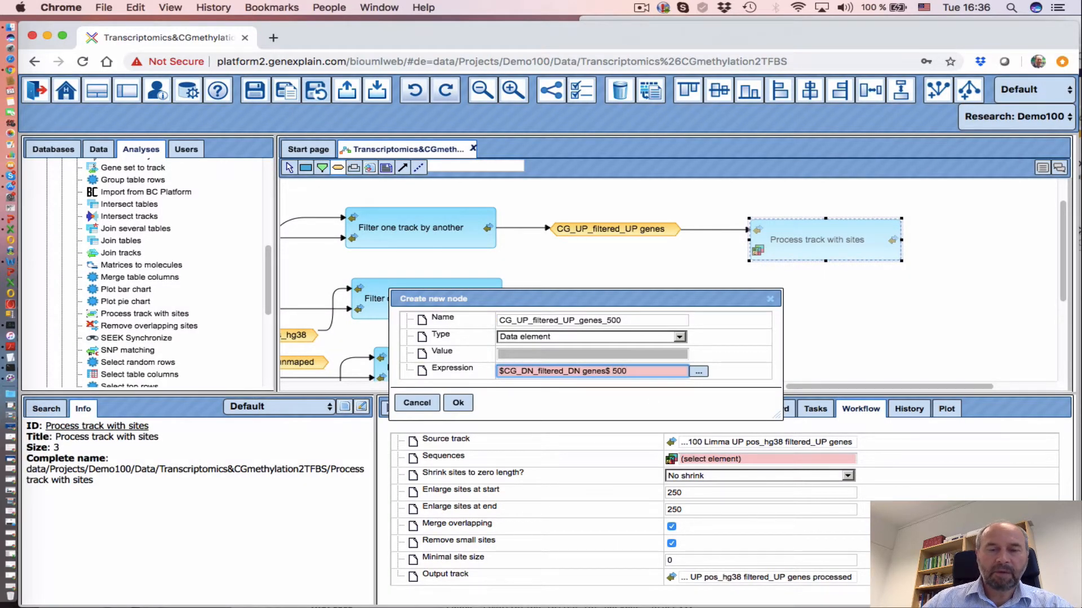
click(458, 403)
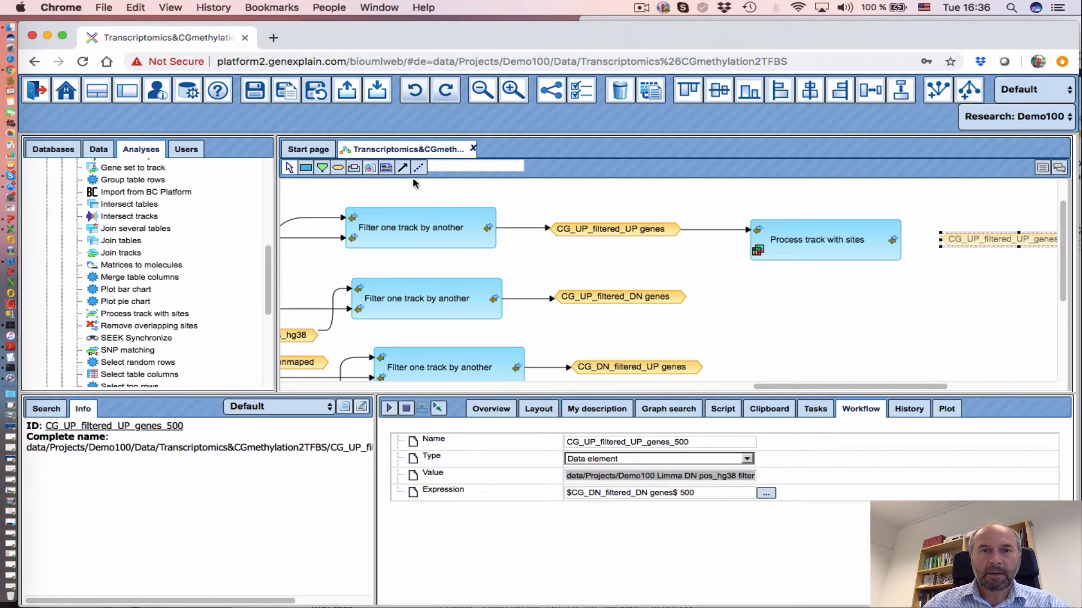
- Connect the output track of the Process track with sites block to the CG_UP_filtered_UP_genes_500 node
click(466, 195)
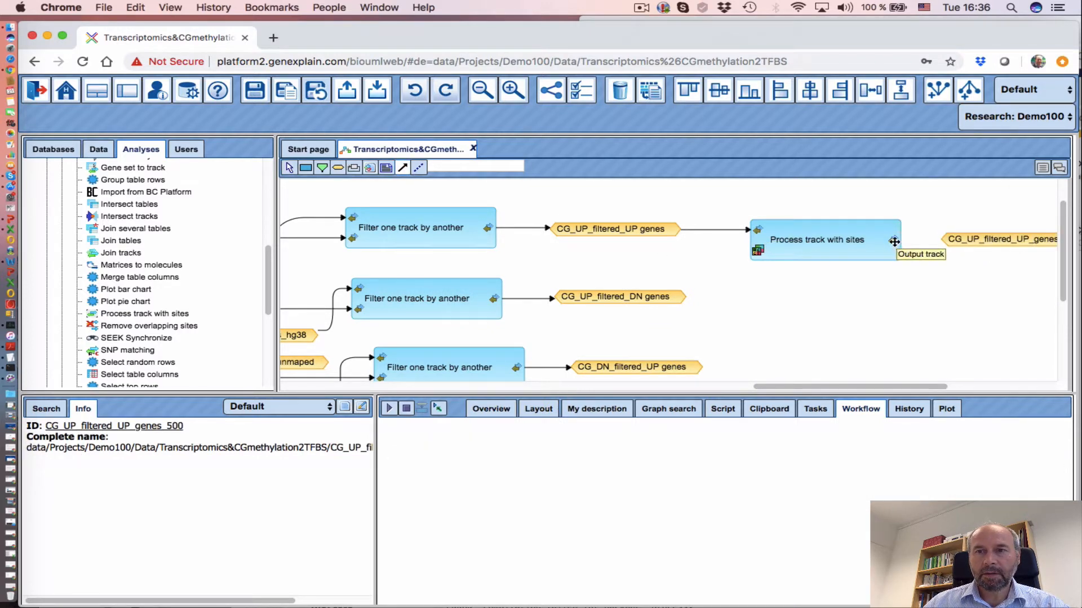
drag(892, 240, 1011, 243)
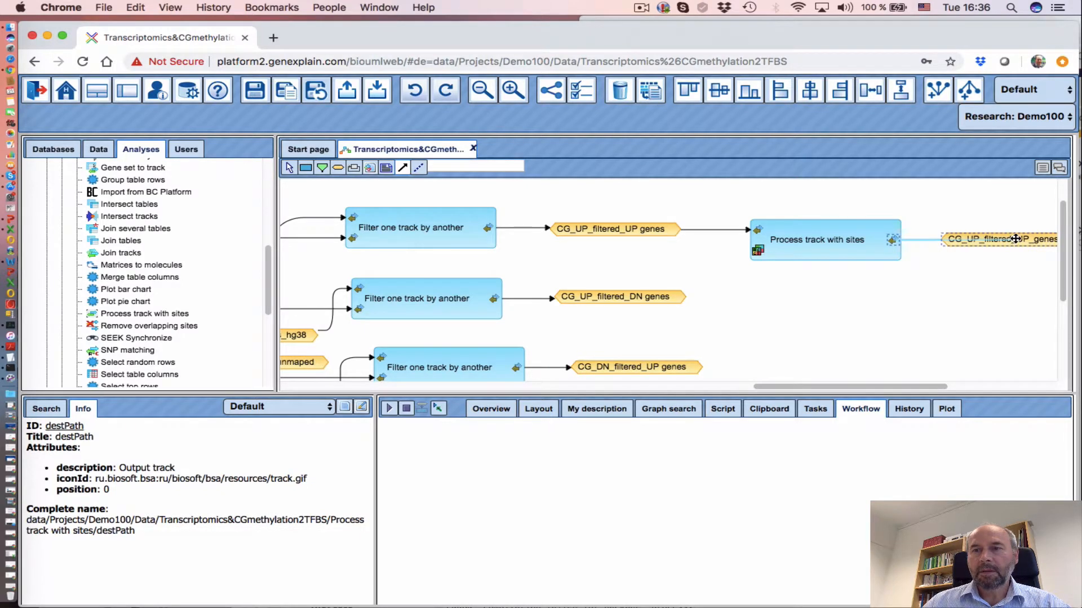
click(974, 241)
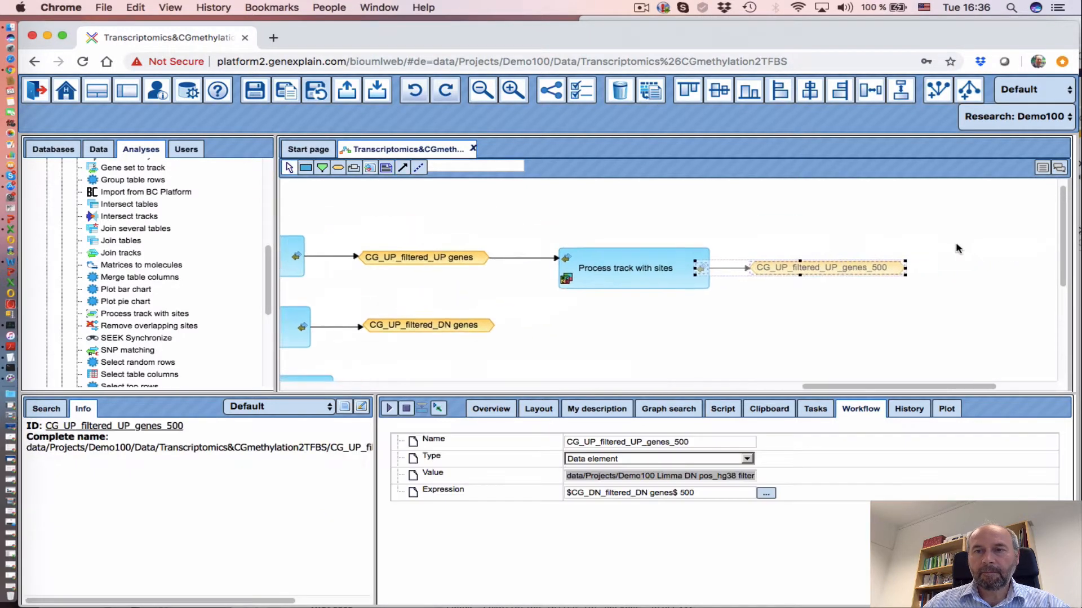
- Set the Sequences source of the Process track with sites block to chromosomes GRCh38 from databases/EnsemblHuman91/Sequences
click(472, 288)
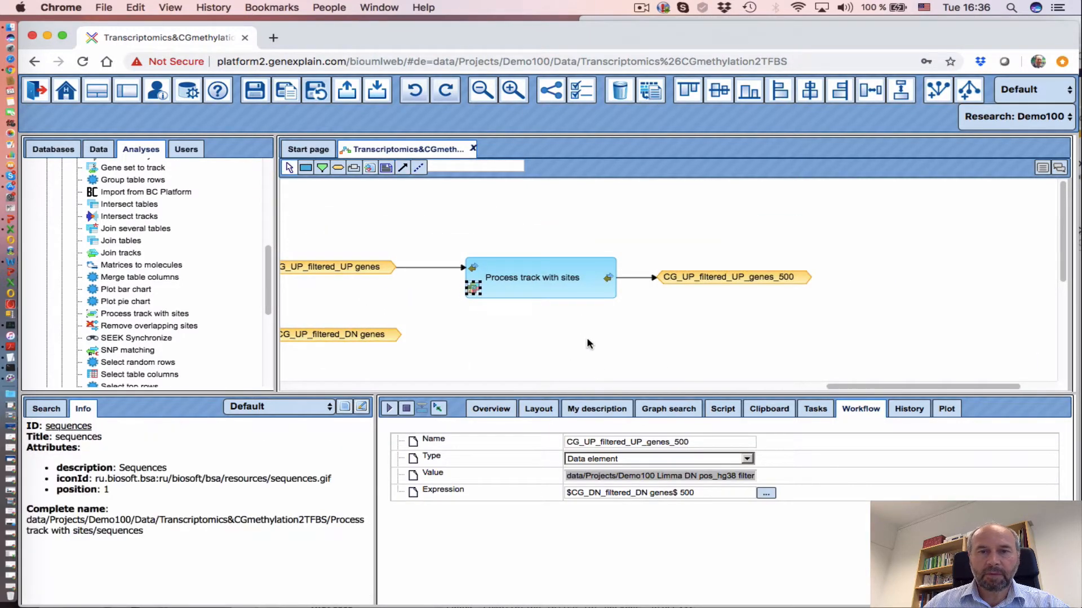
click(556, 286)
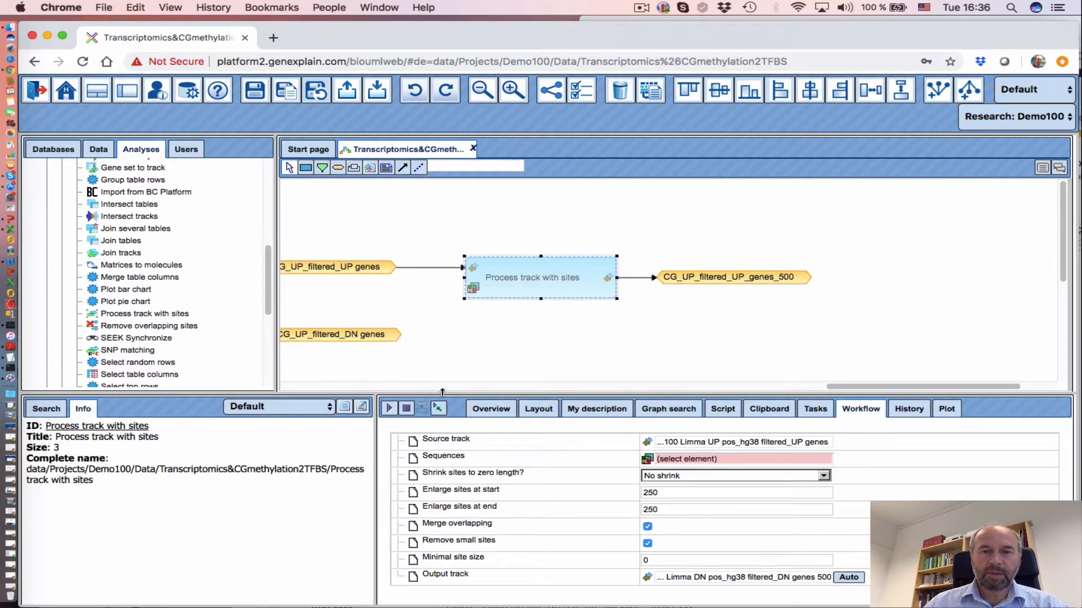
drag(443, 393, 439, 374)
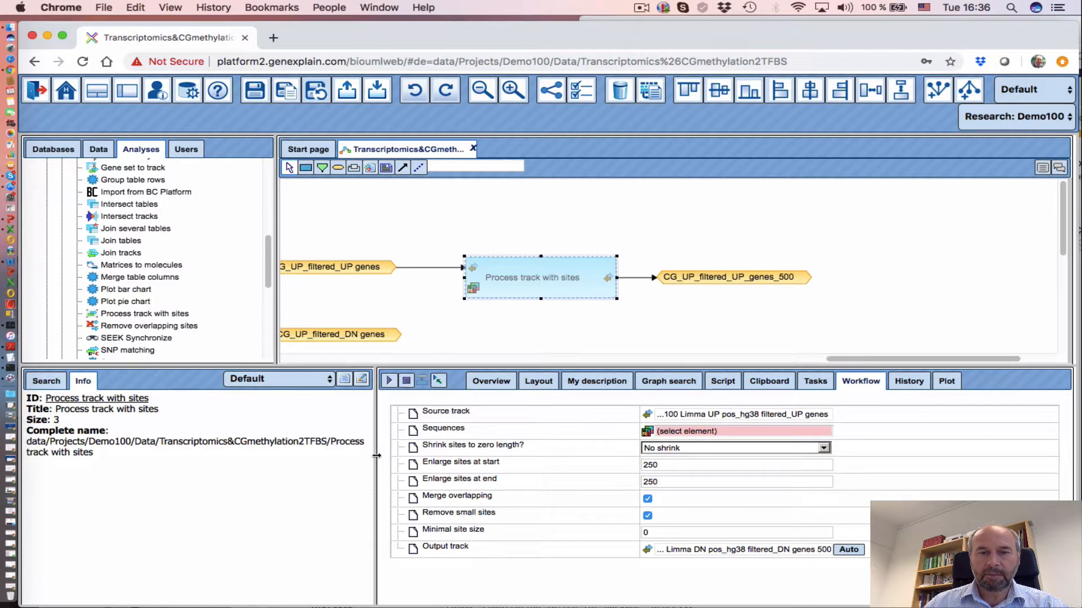
drag(376, 455, 359, 455)
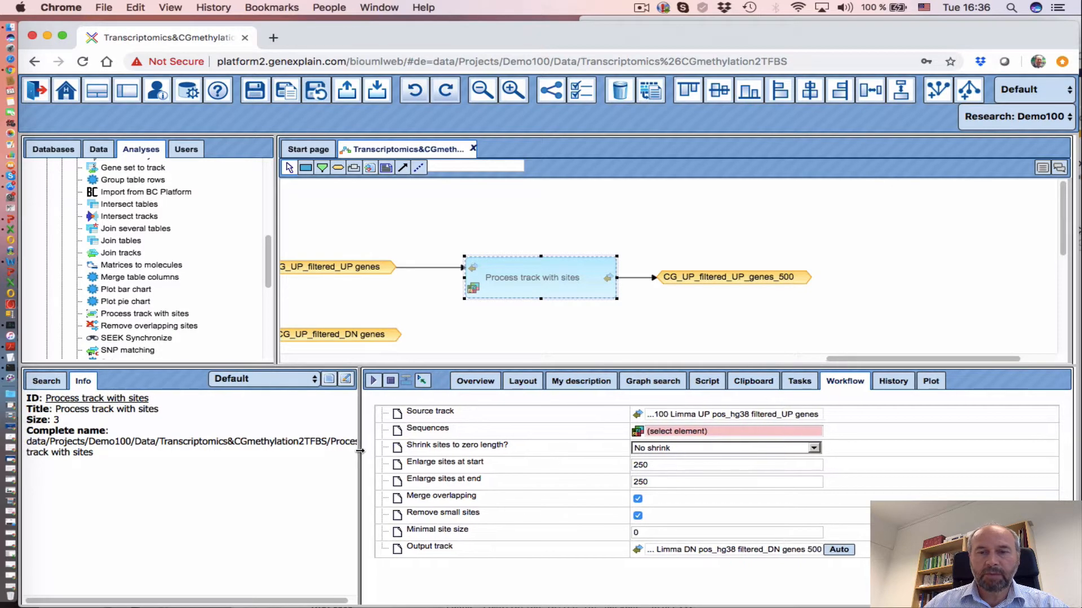
click(694, 431)
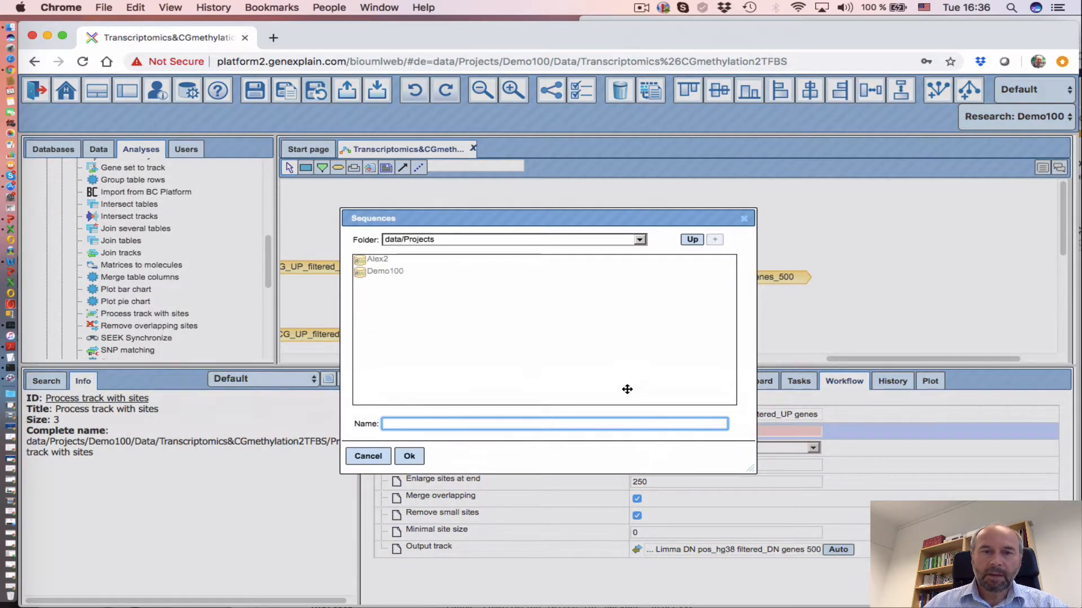
click(458, 245)
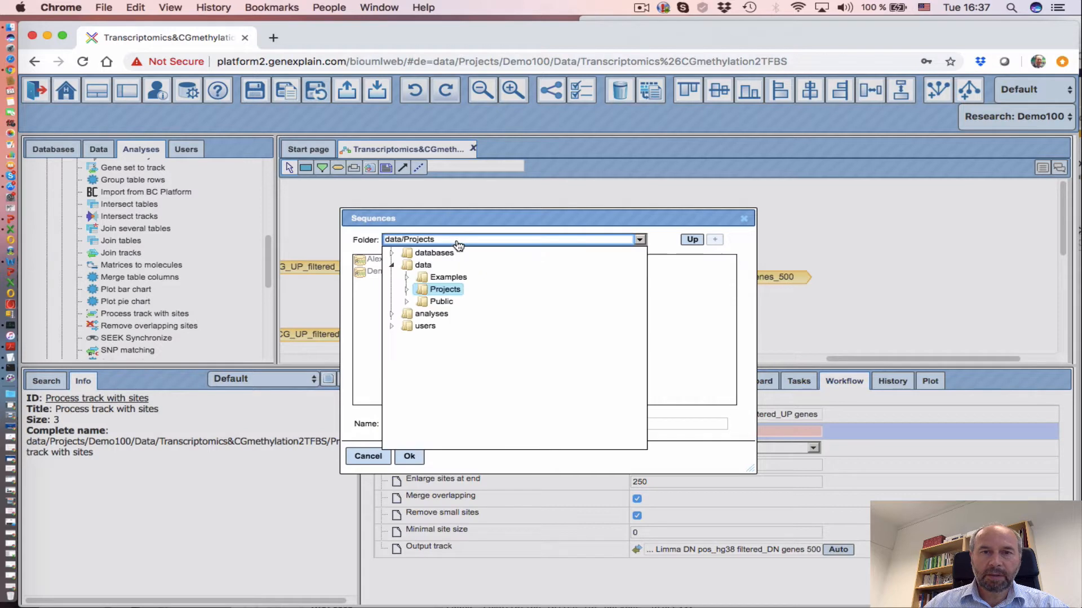
click(392, 252)
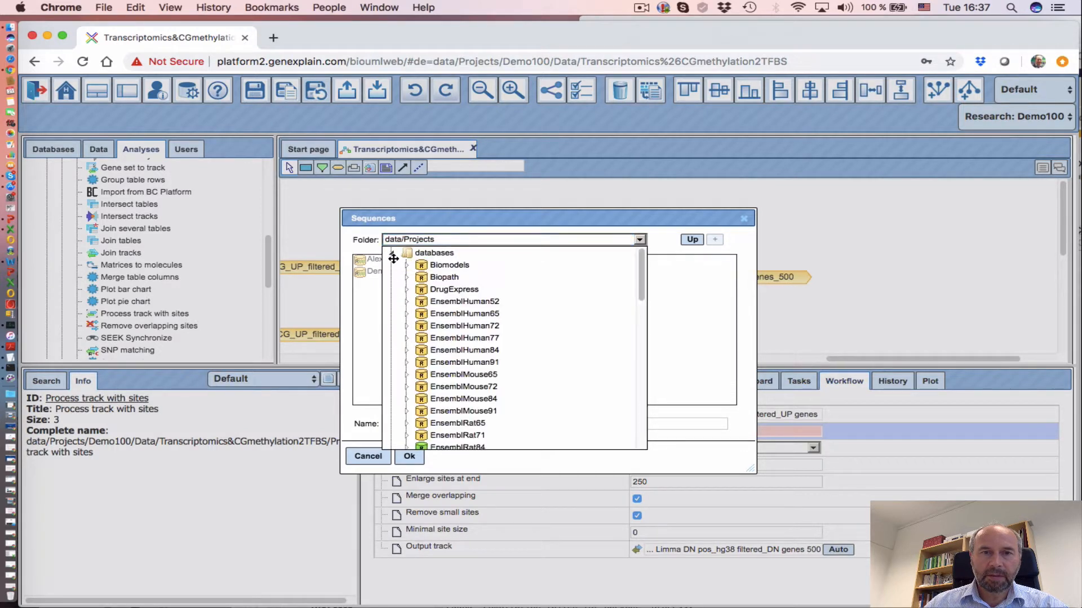
scroll(505, 351, down, 5)
scroll(506, 350, up, 5)
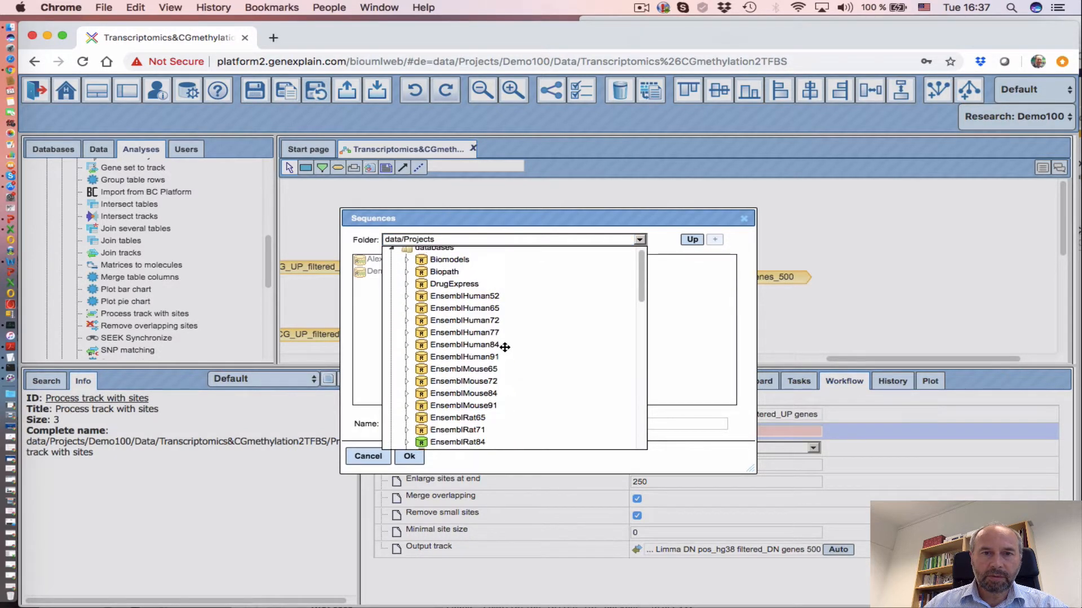
click(407, 357)
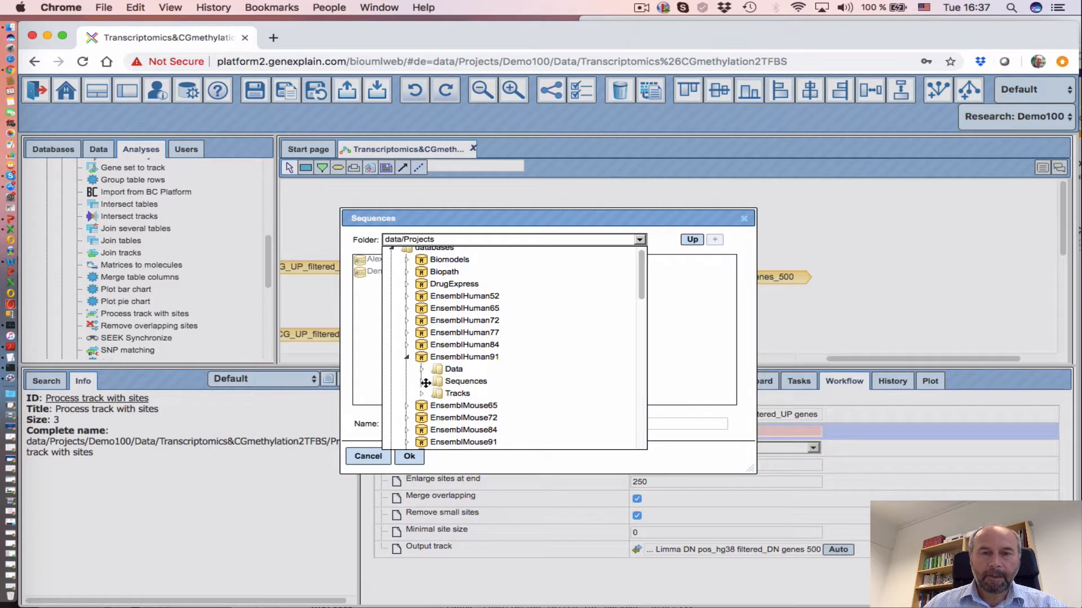
click(423, 382)
click(490, 394)
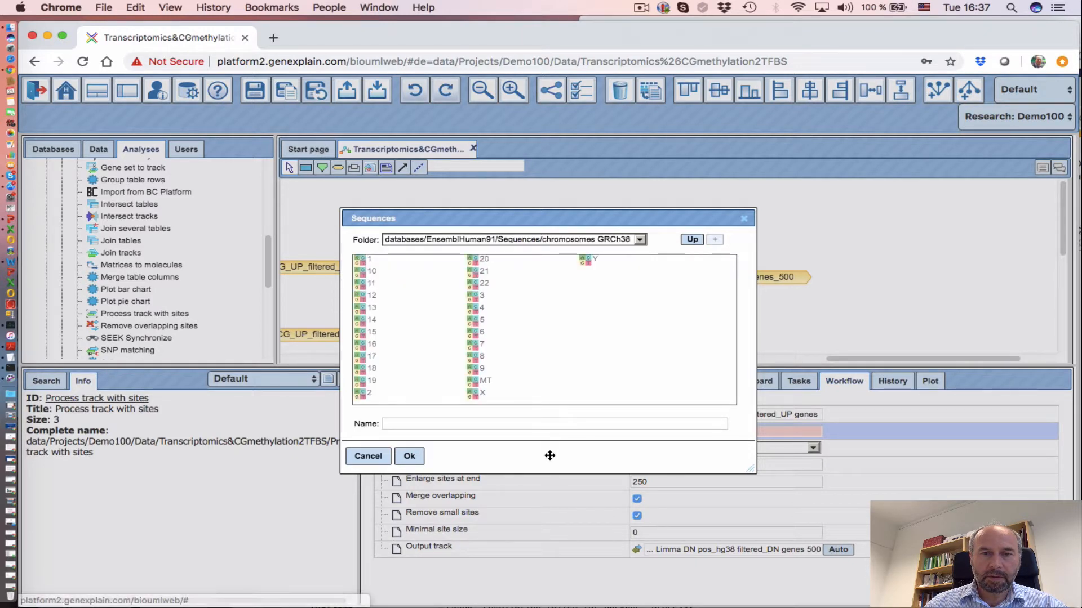
click(693, 240)
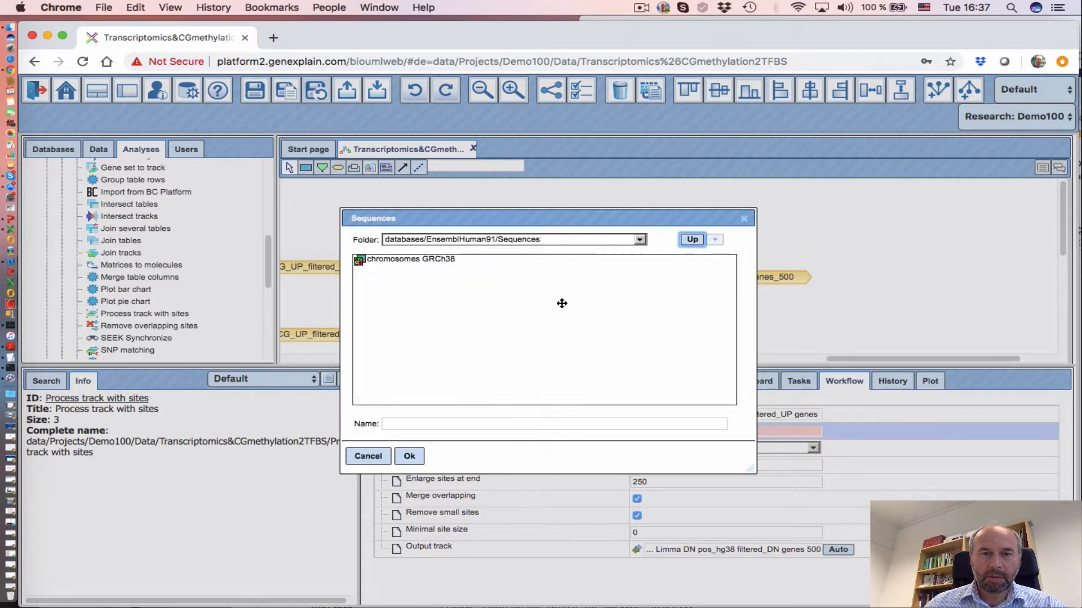
click(441, 260)
click(409, 456)
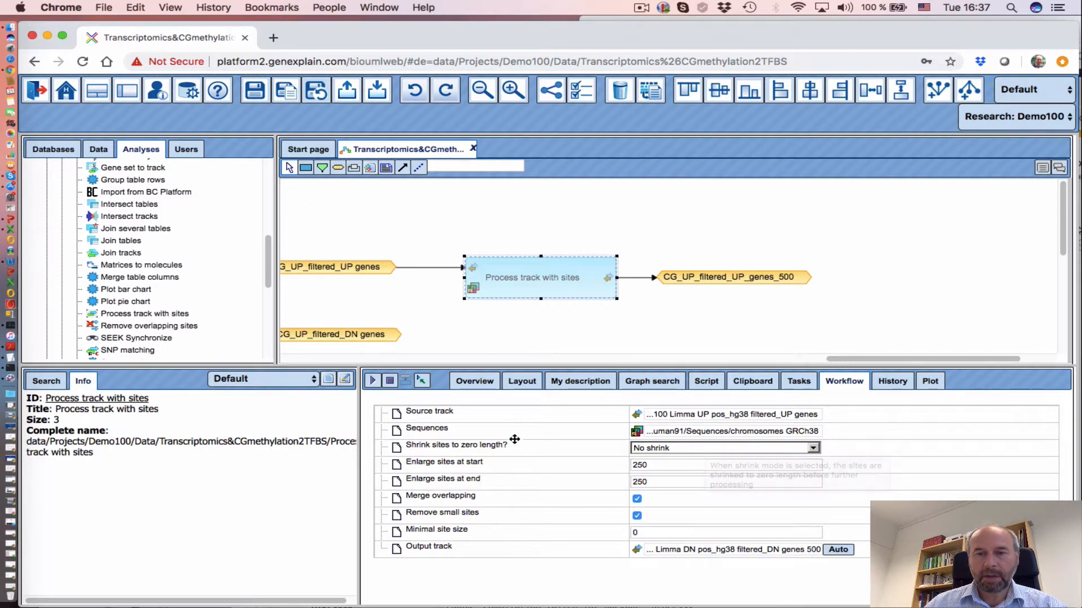
click(576, 344)
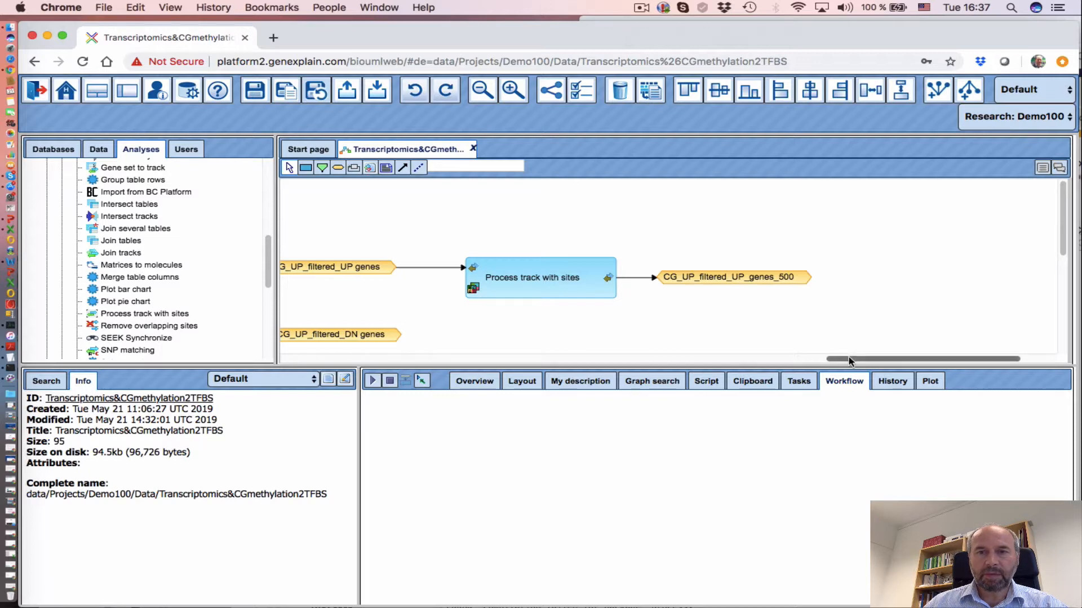
drag(850, 360, 842, 360)
click(641, 7)
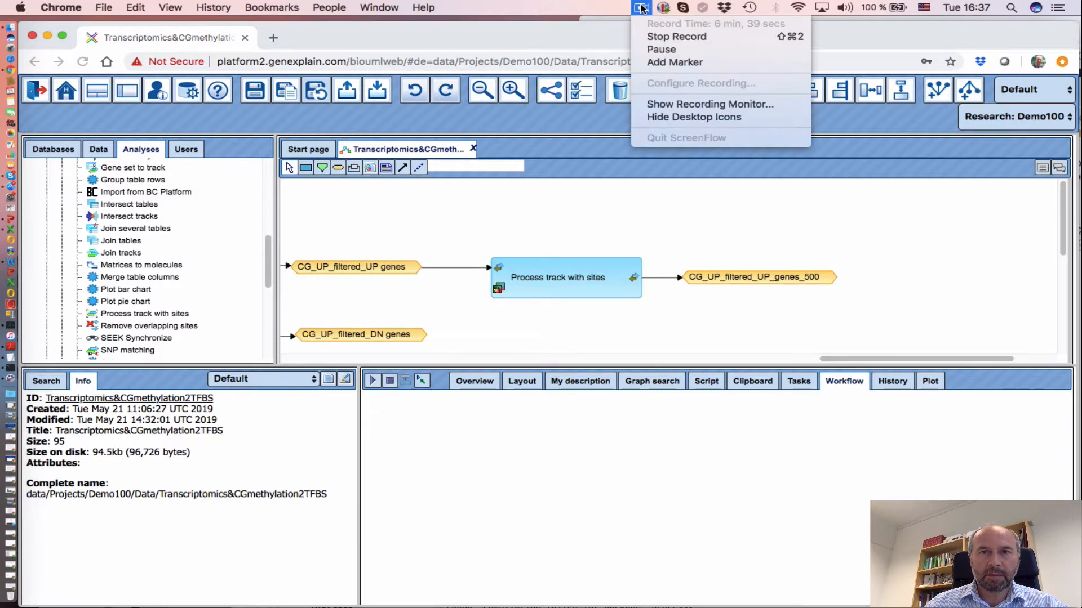
click(655, 51)
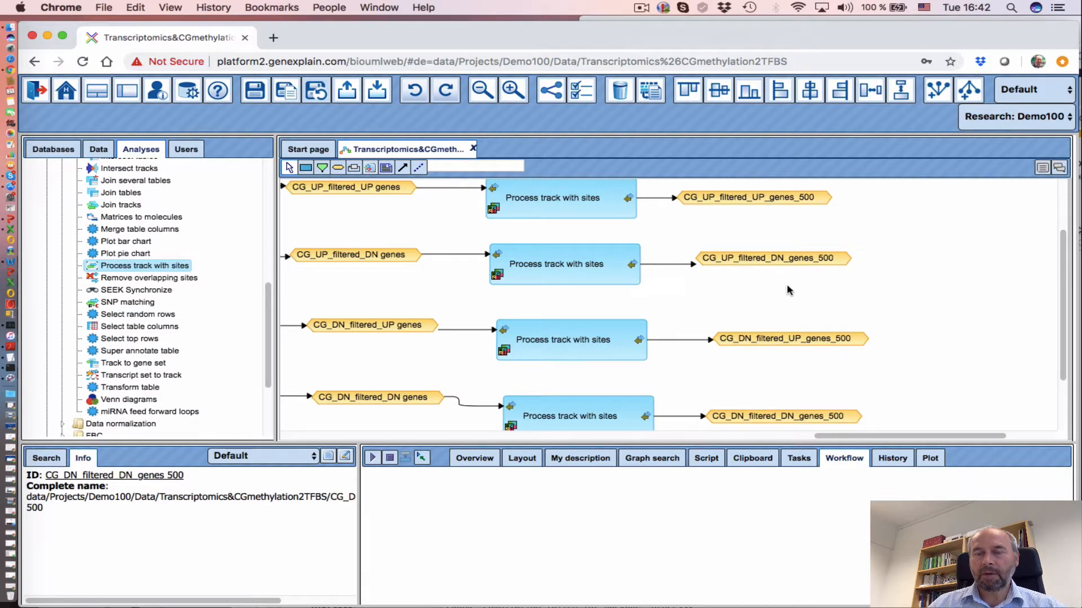
- Review the four Process track with sites branches with their _500 output nodes, and trace them back to the workflow's inputs
scroll(786, 290, up, 1)
scroll(786, 290, down, 3)
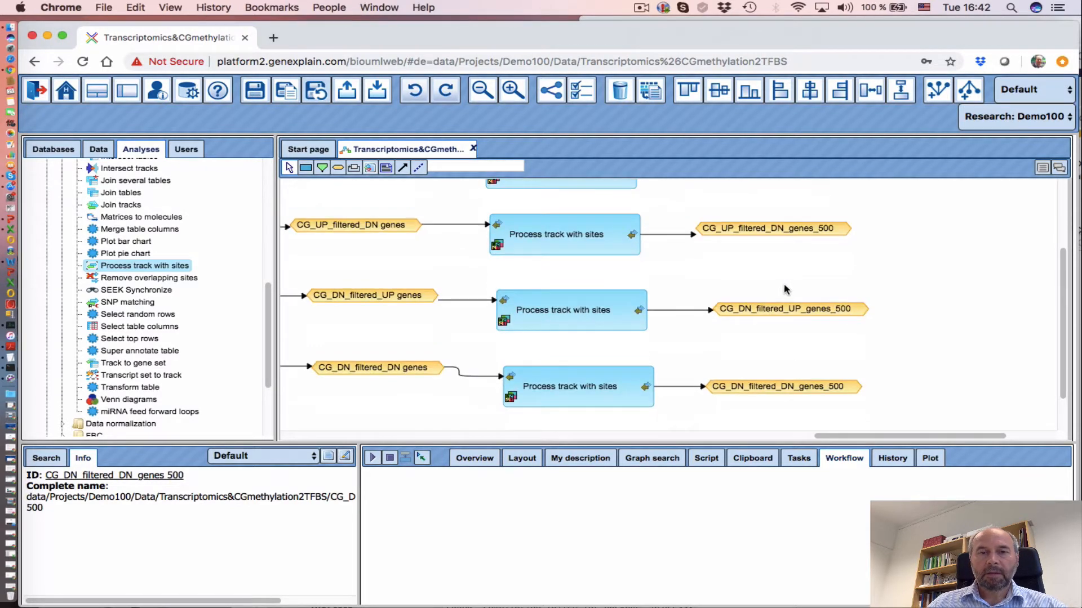
scroll(787, 290, up, 1)
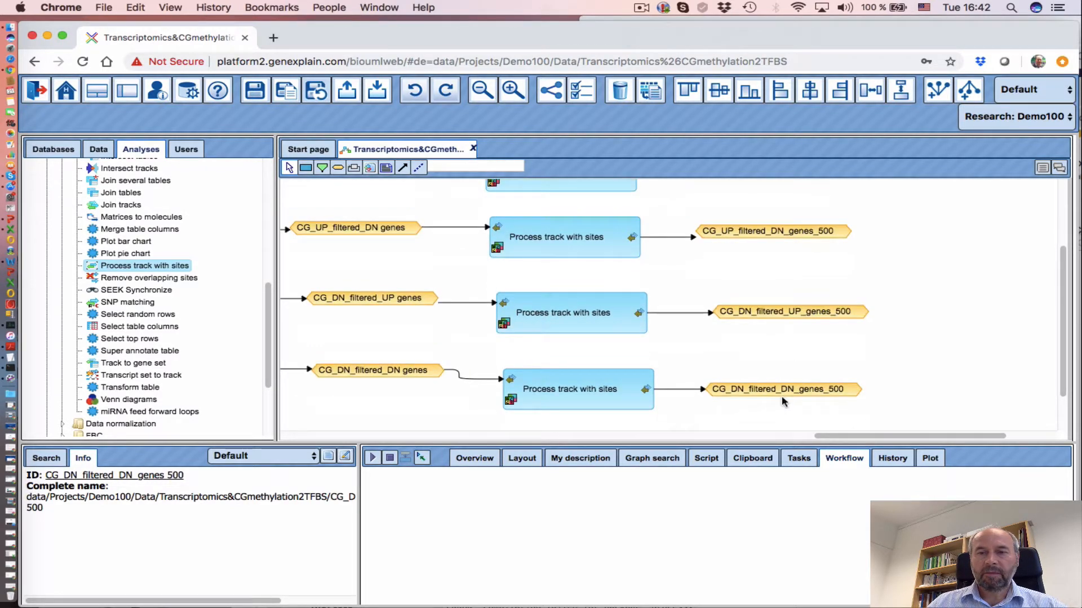
click(473, 93)
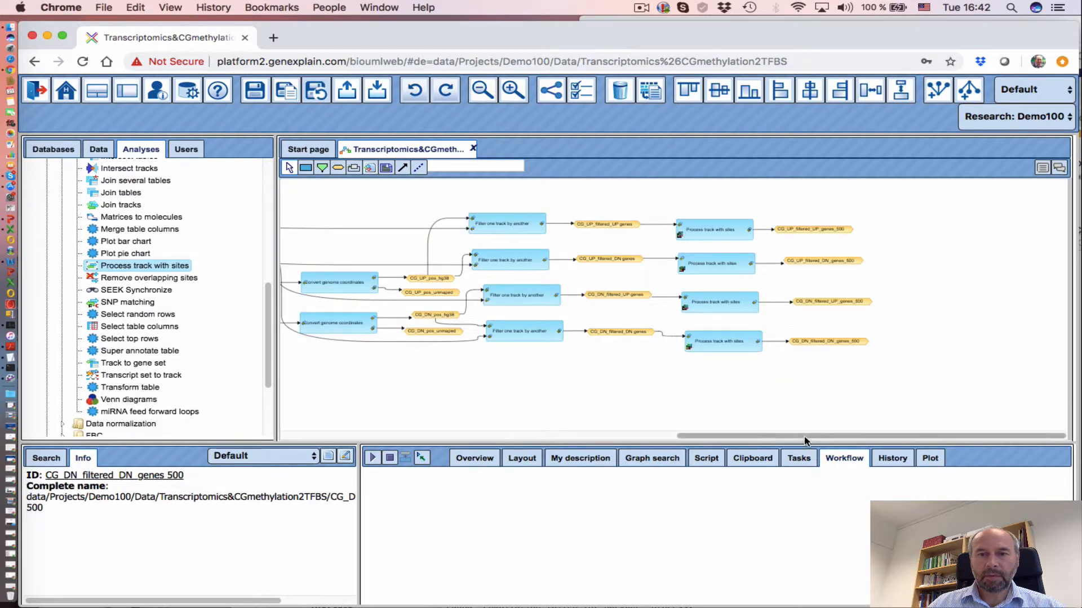
drag(805, 437, 861, 435)
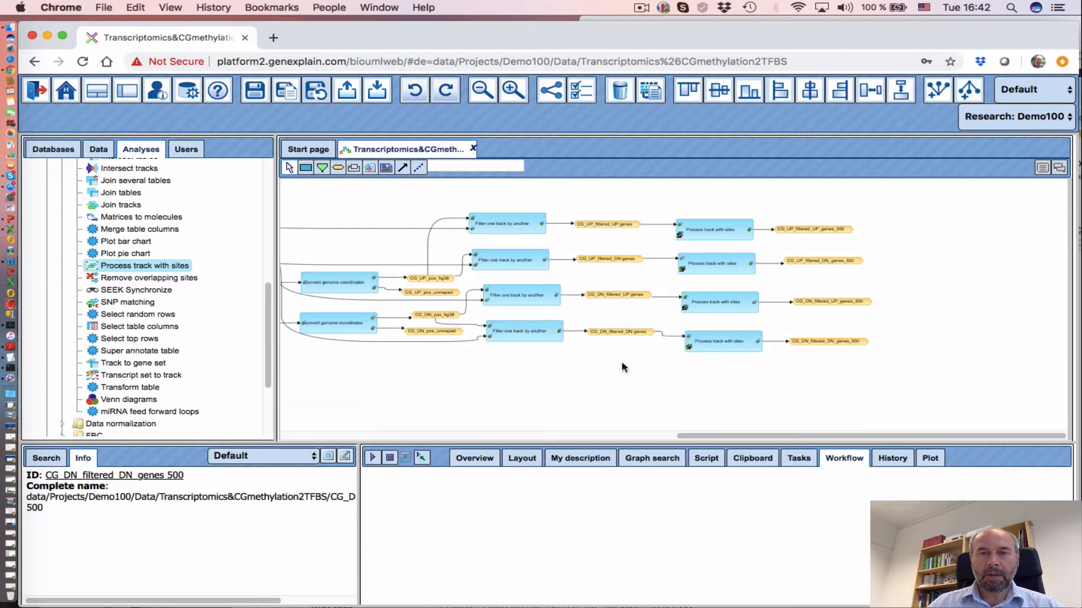
drag(781, 436, 387, 436)
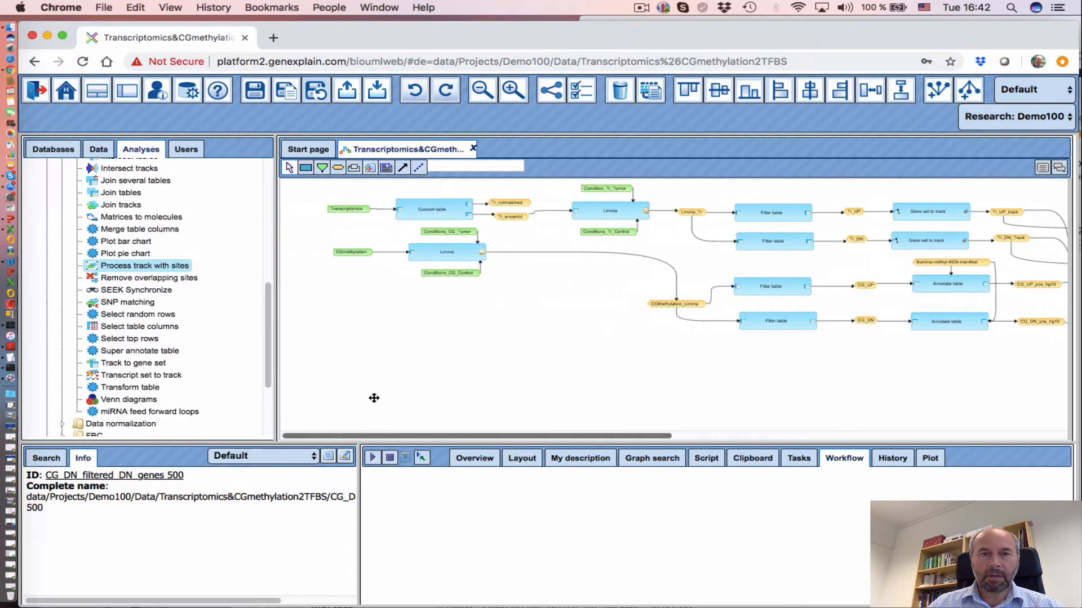
drag(507, 437, 940, 435)
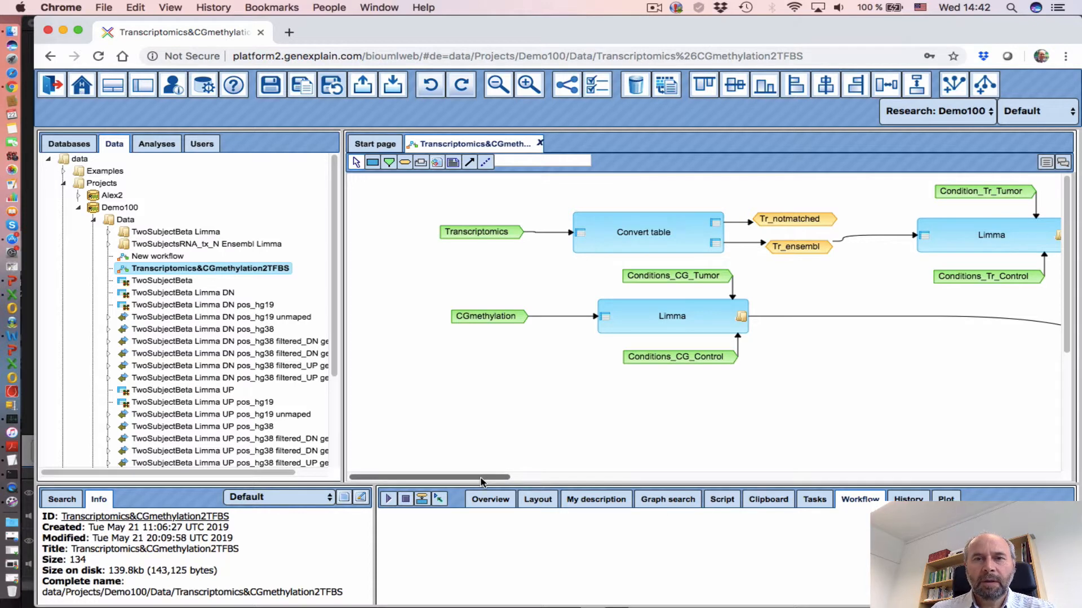
- Examine the full workflow from the Transcriptomics and CGmethylation inputs through coordinate conversion and track filtering to the four _500 output tracks
drag(481, 480, 512, 477)
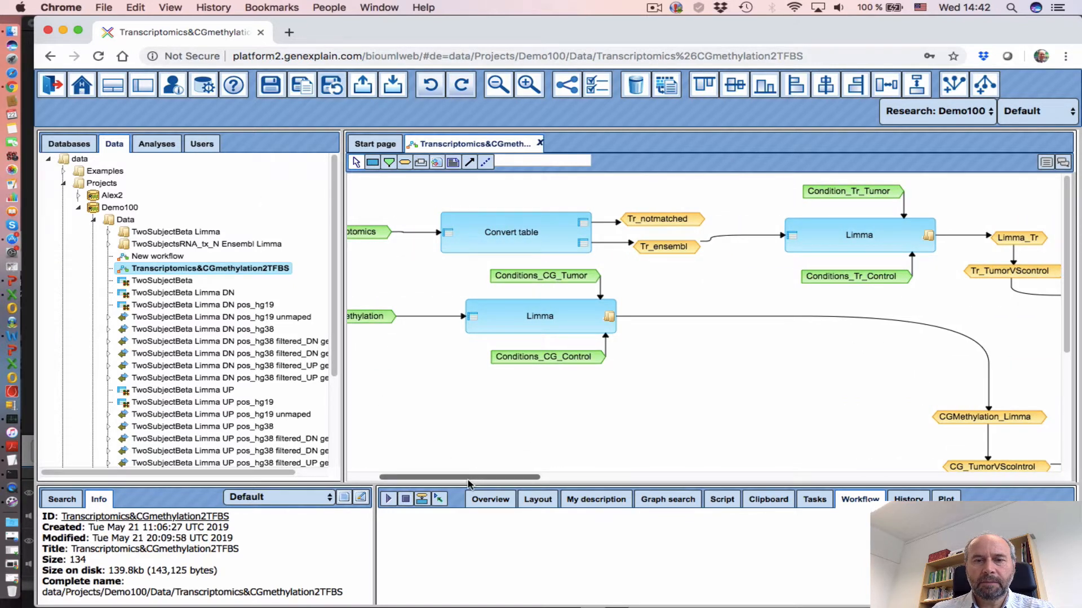
drag(472, 478, 450, 478)
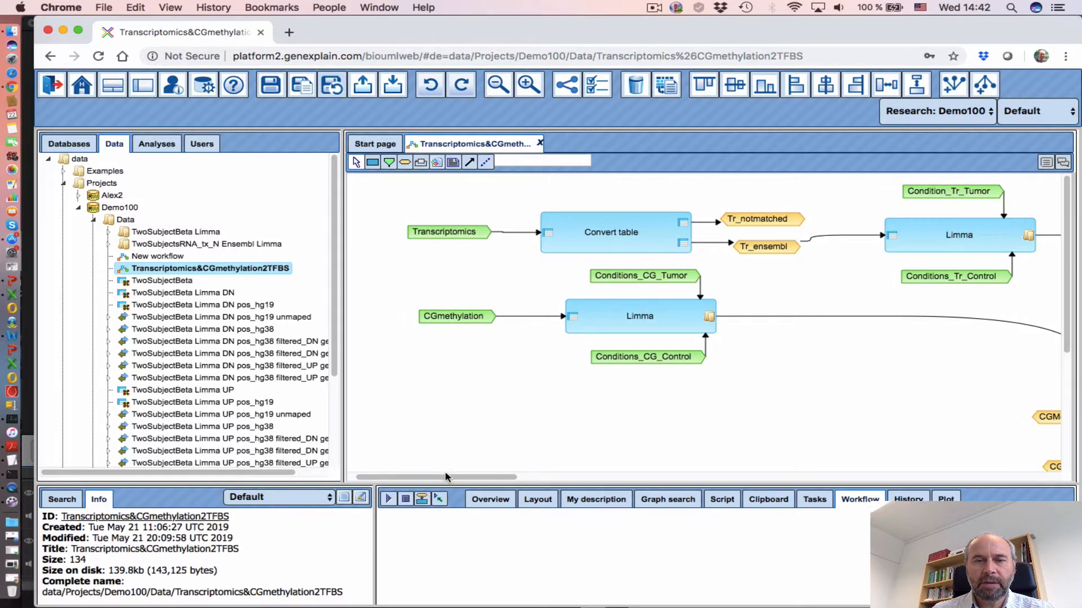
drag(448, 479, 706, 477)
scroll(581, 260, down, 5)
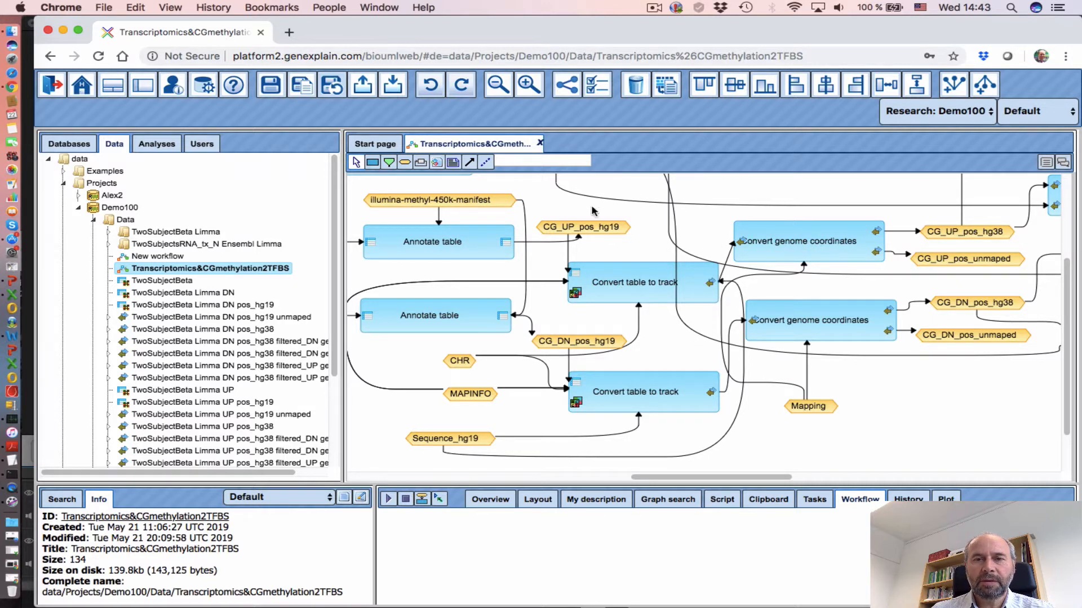
drag(657, 481, 761, 482)
scroll(692, 375, up, 3)
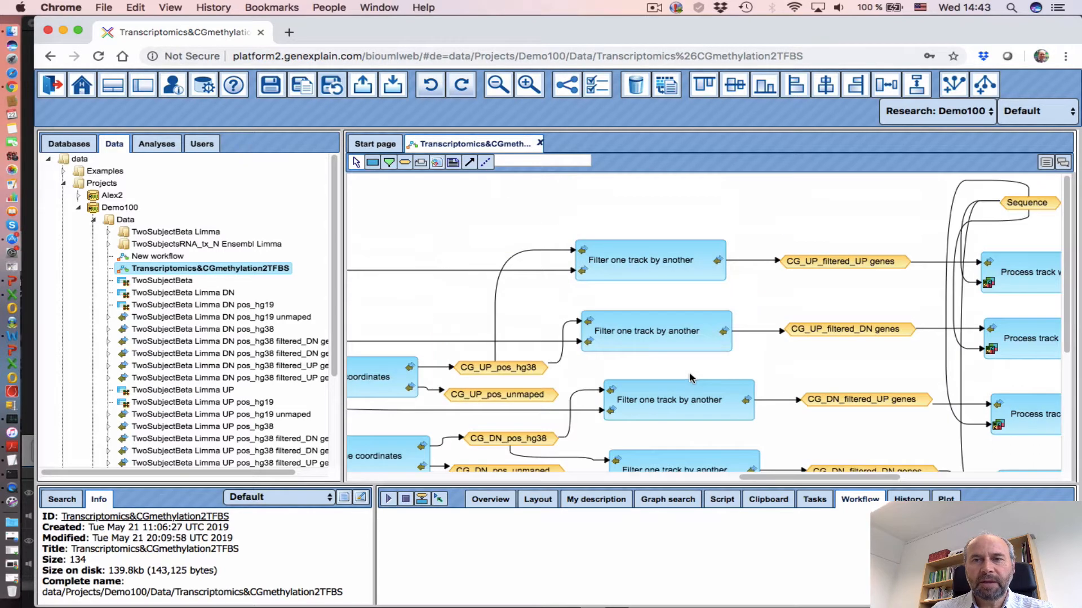
scroll(723, 373, right, 10)
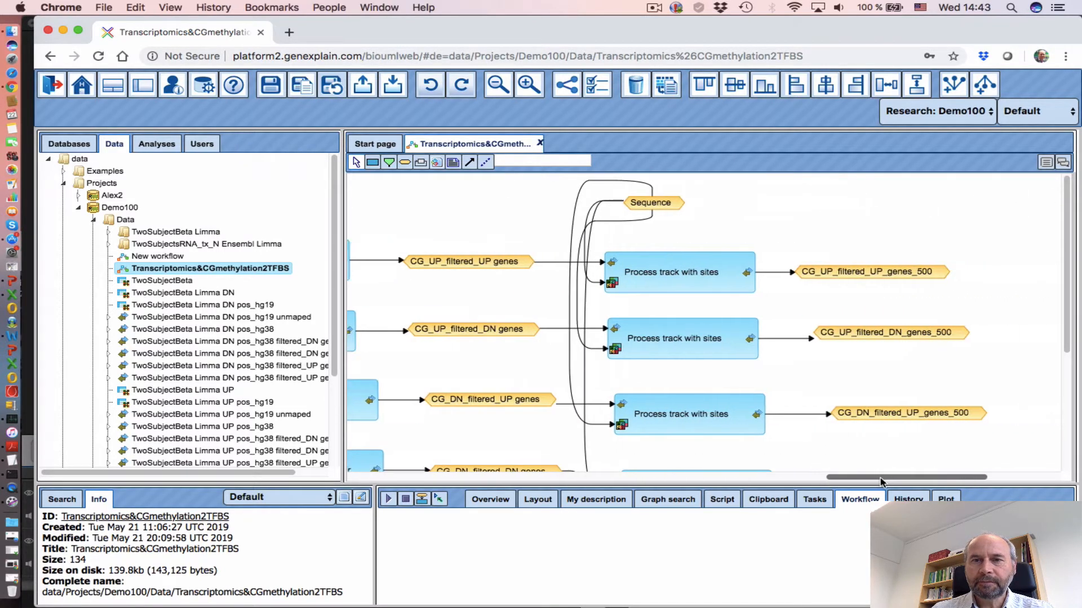
scroll(724, 373, down, 1)
scroll(718, 338, up, 2)
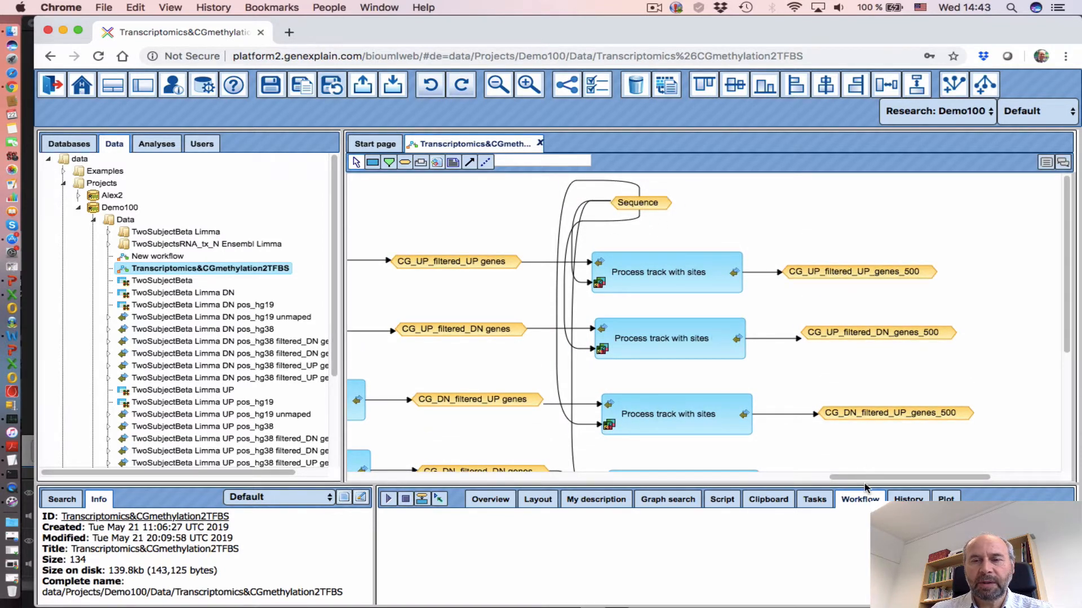
scroll(868, 479, right, 1)
scroll(776, 390, down, 4)
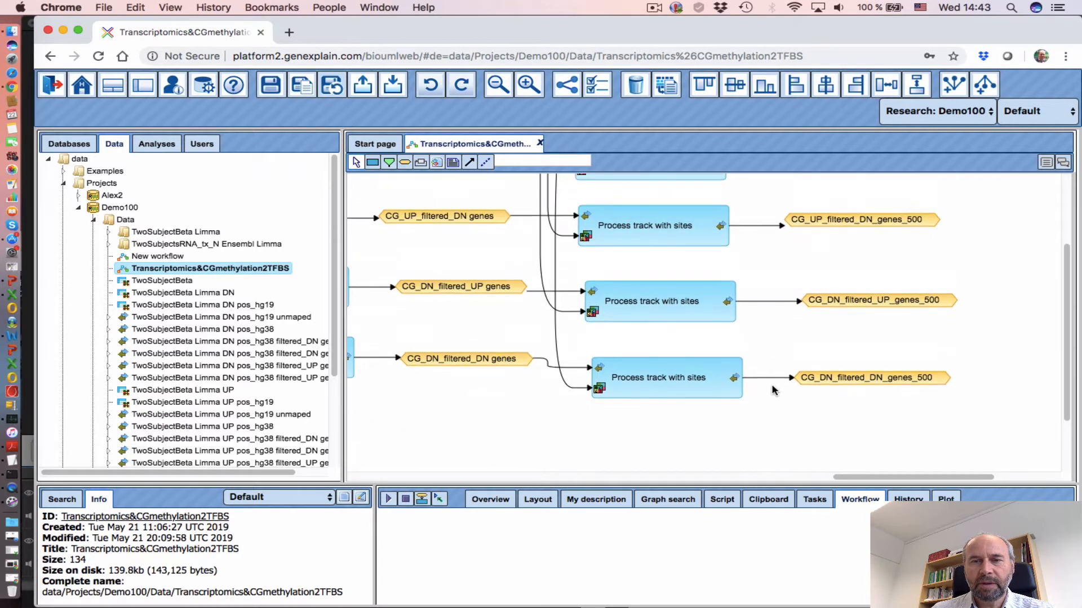
scroll(773, 390, up, 2)
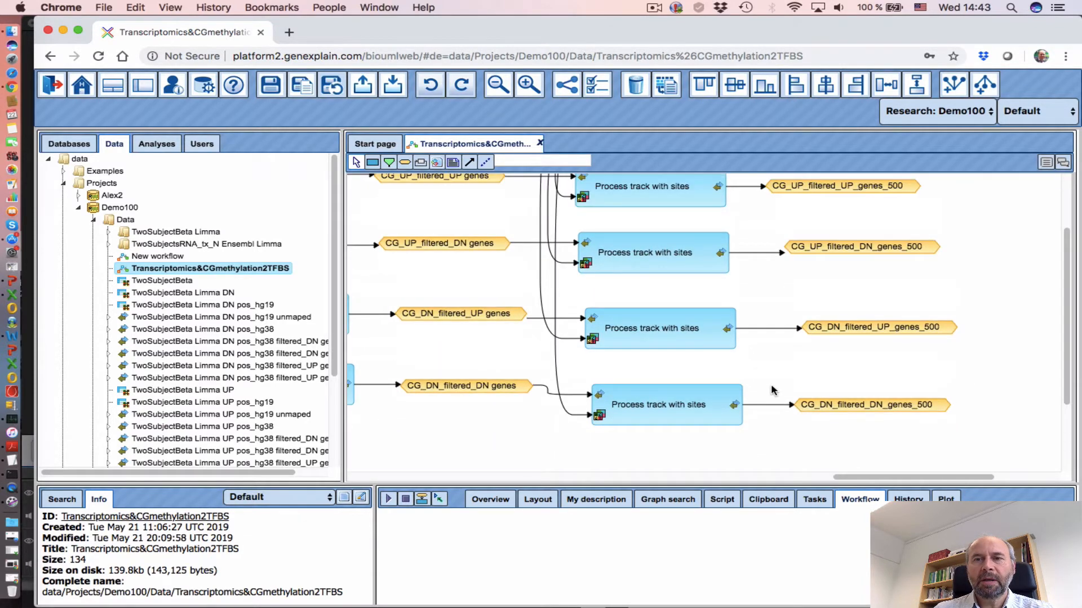
scroll(772, 387, up, 1)
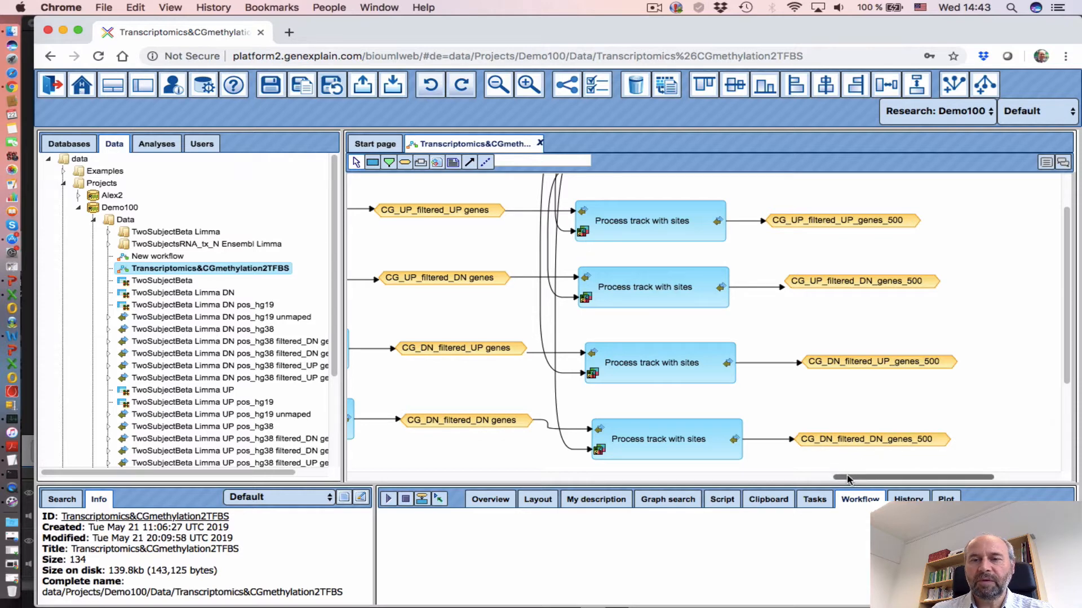
drag(845, 479, 362, 484)
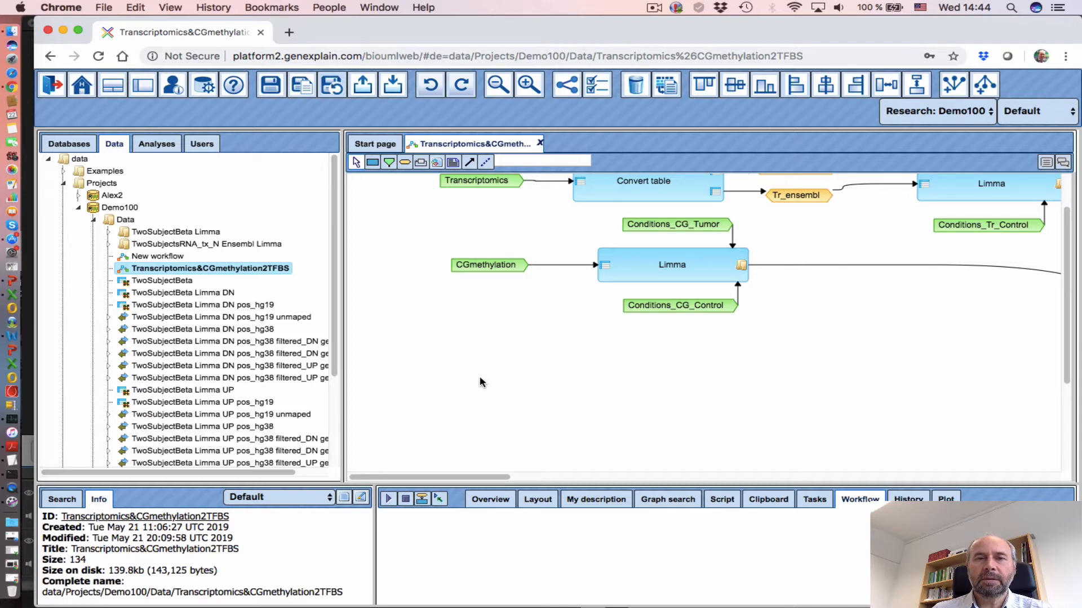
scroll(480, 383, left, 5)
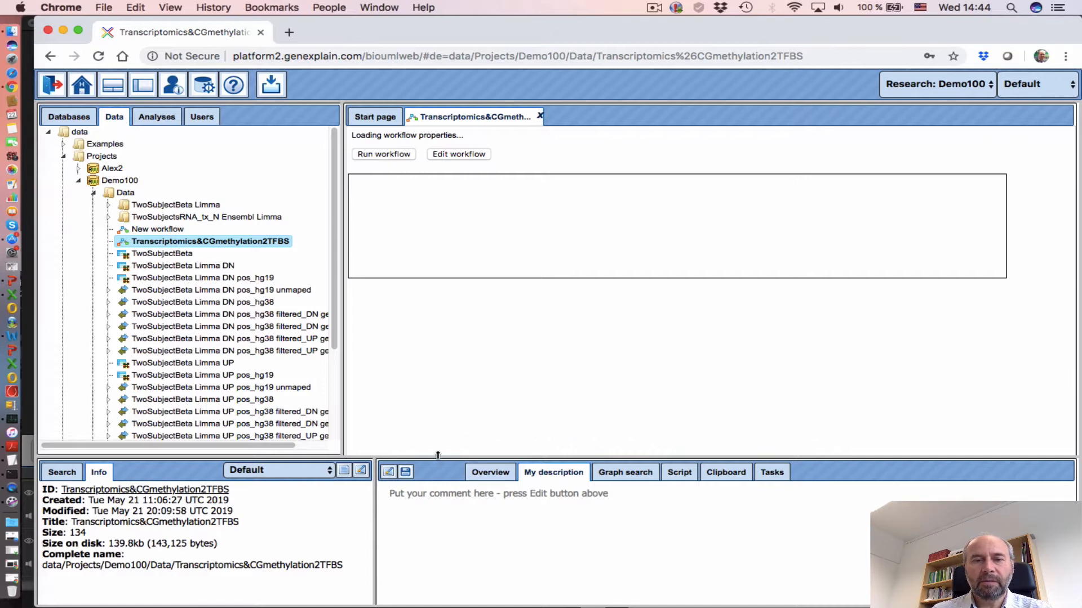
- Assign the TwoSubjectsRNA_tx_N table from the Demo100 data as the workflow's Transcriptomics input
drag(437, 455, 439, 443)
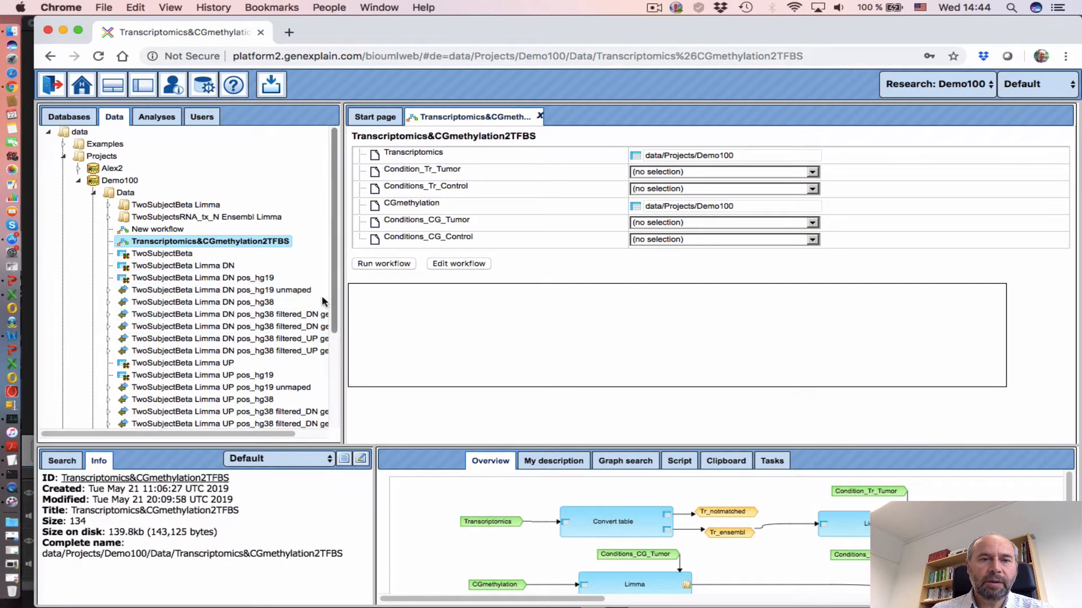
scroll(281, 338, down, 5)
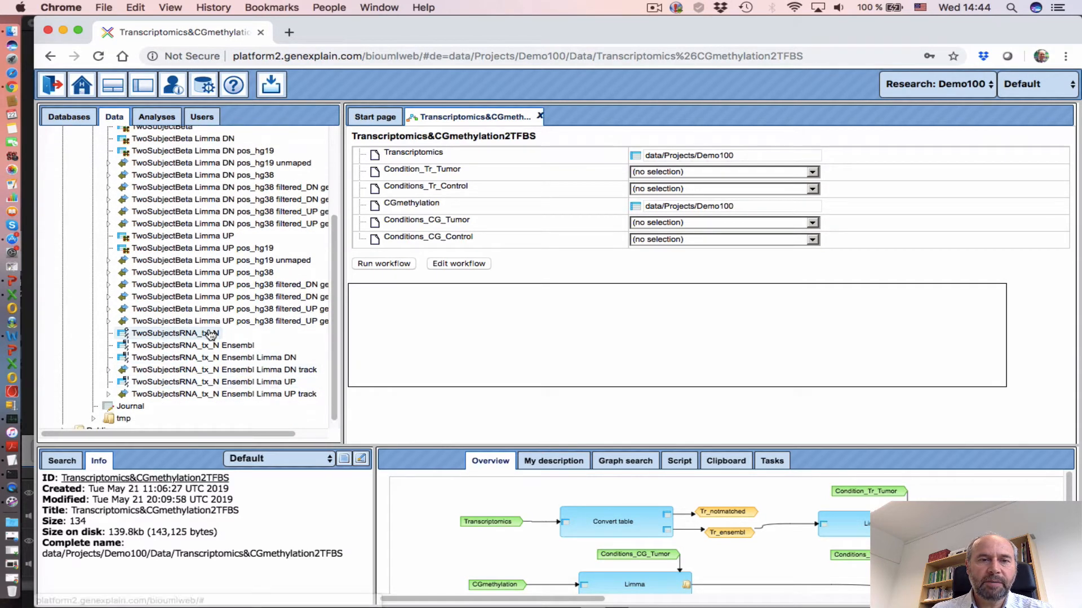
drag(210, 335, 734, 154)
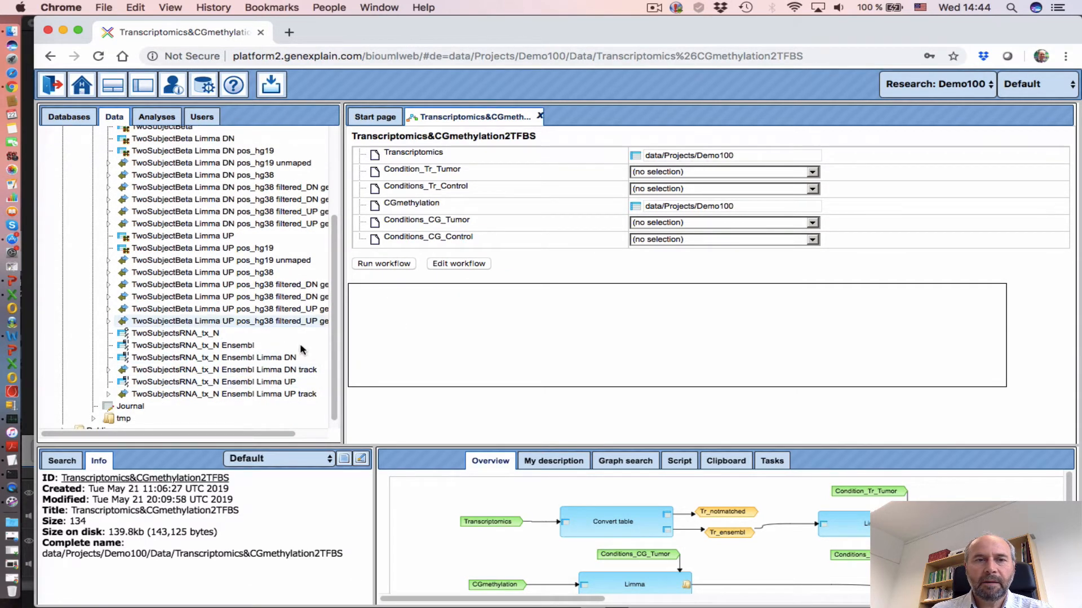
- Assign the TwoSubjectsRNA_tx_N table as the Transcriptomics input and the TwoSubjectBeta table as the CGmethylation input
drag(214, 332, 741, 161)
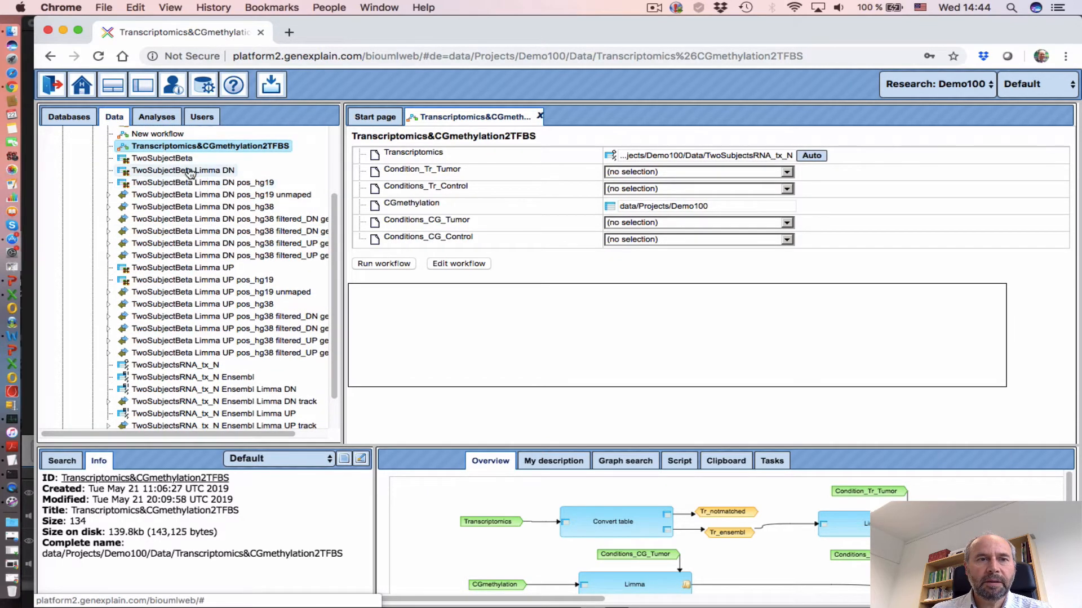
drag(178, 159, 709, 208)
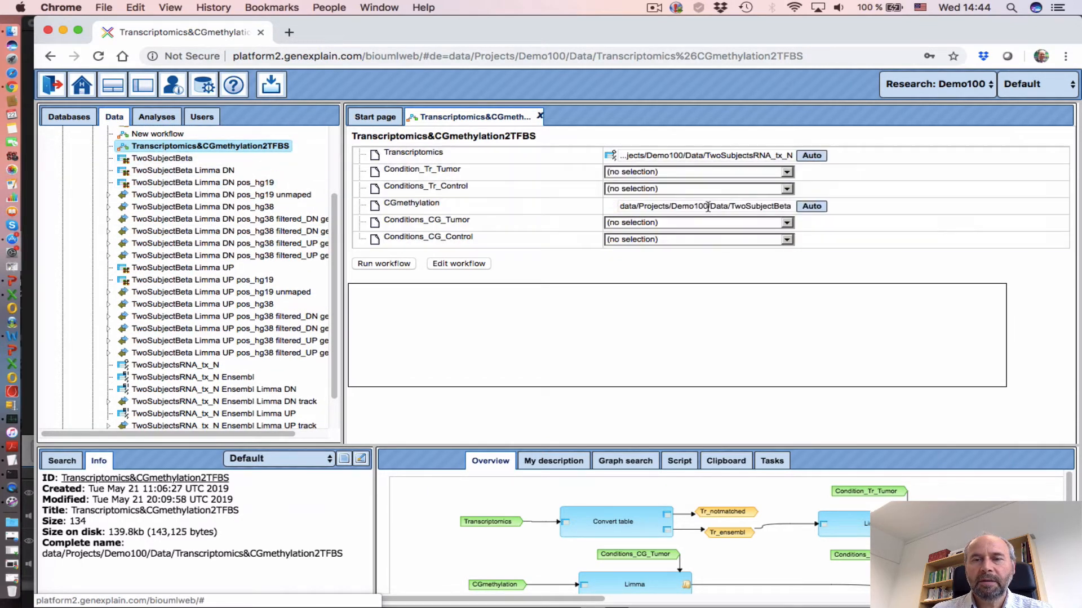
- Set Condition_Tr_Tumor to TCGA-A7-A0D9-01A-31D-A10P-05 and TCGA-A7-A13G-01A-11D-A13K-05, and Conditions_Tr_Control to TCGA-A7-A0D9-11A-53D-A10Q-05 and TCGA-A7-A13G-11A-51D-A13T-05
click(656, 176)
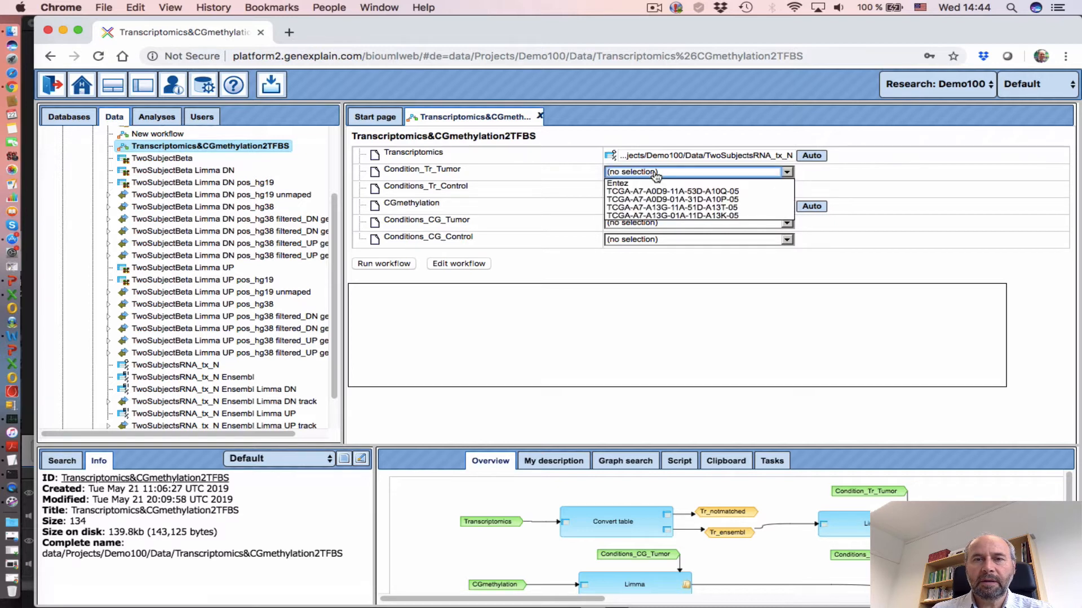
click(652, 200)
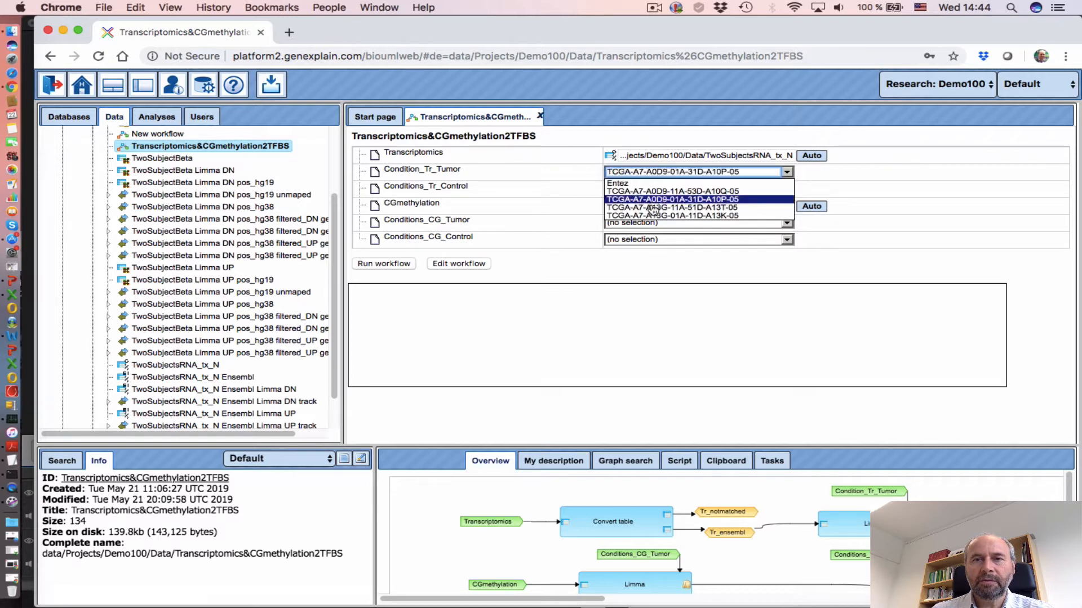
super+click(659, 216)
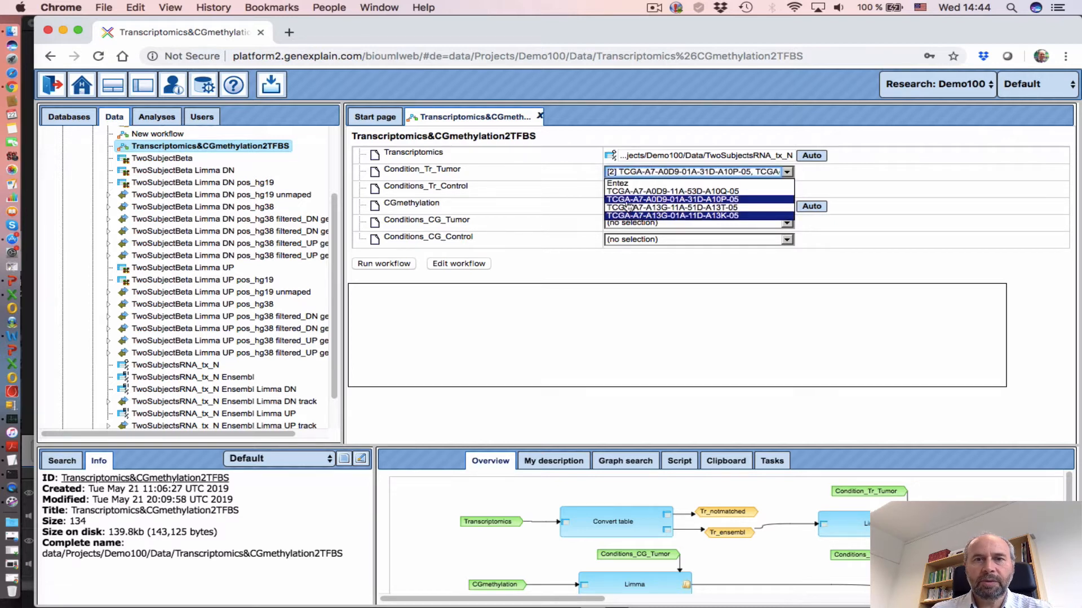
click(650, 189)
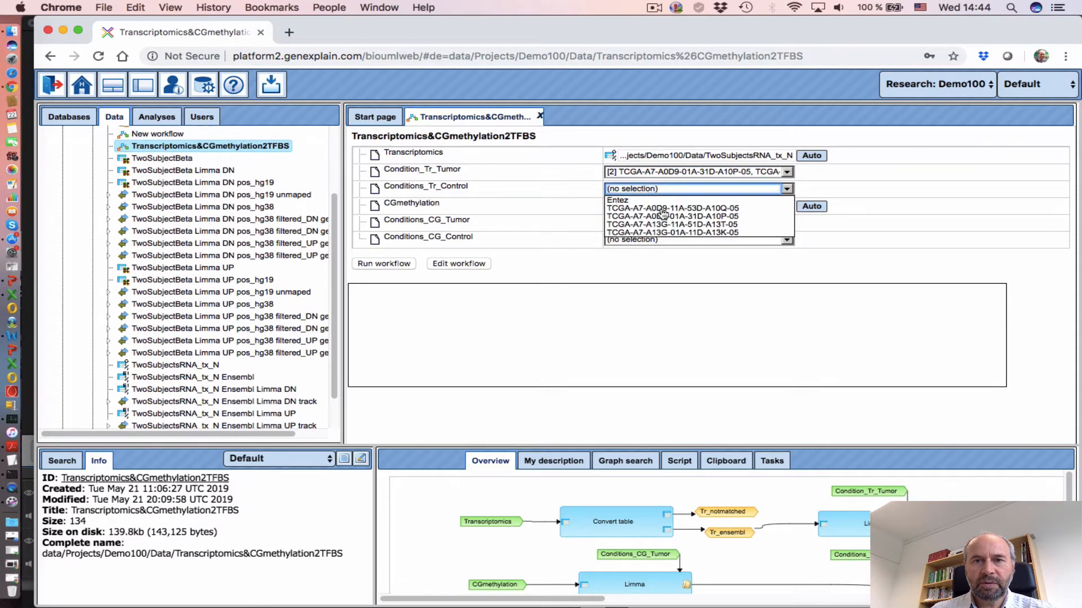
click(663, 209)
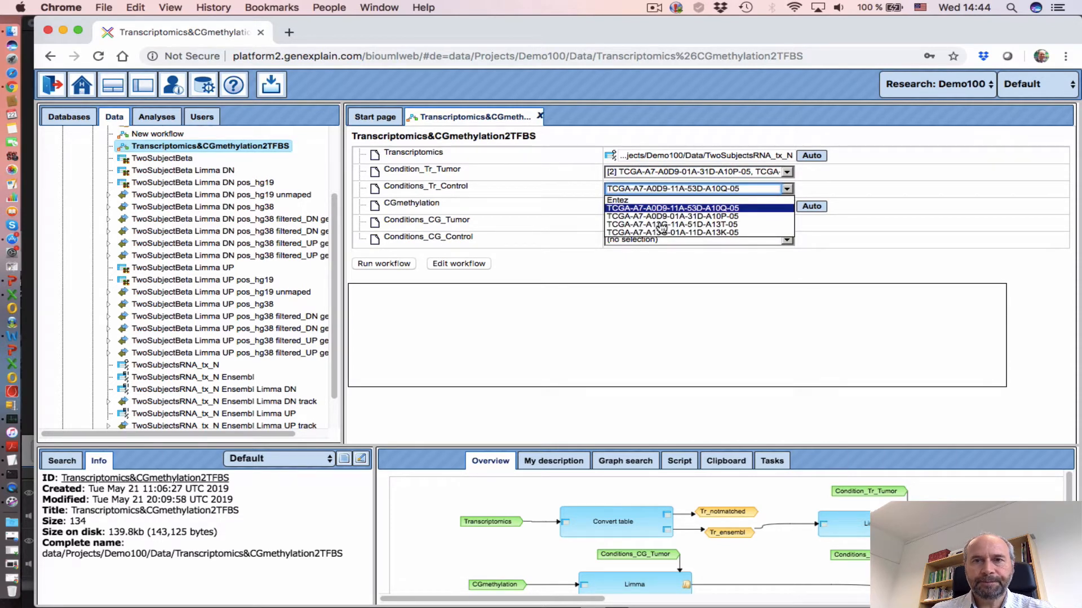
super+click(660, 225)
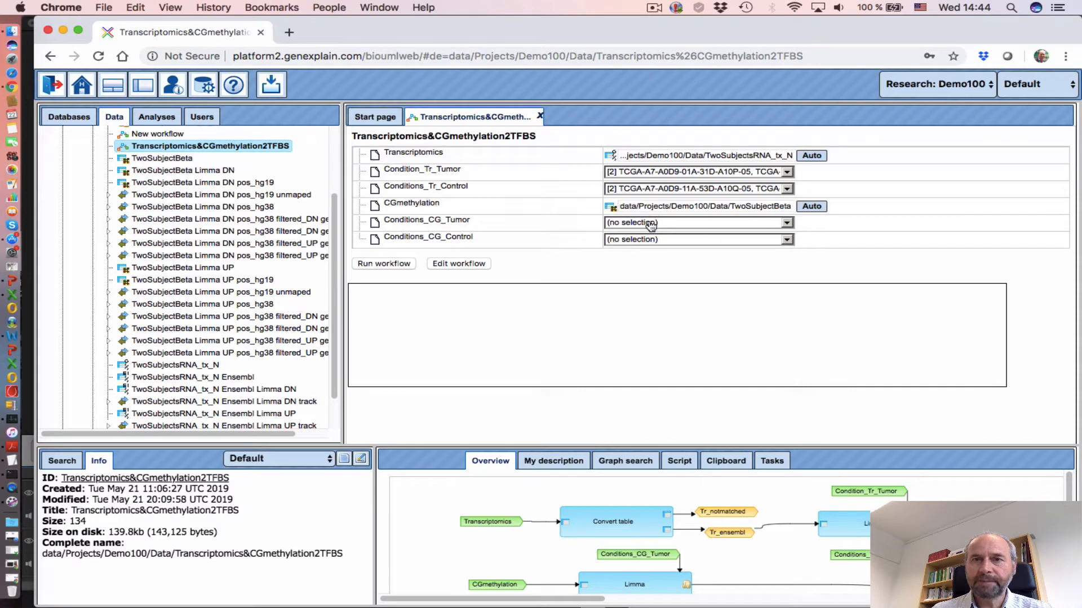
- Set Conditions_CG_Tumor to TCGA-A7-A13G-01A-11D-A13K-05 and TCGA-A7-A0D9-01A-31D-A10P-05, and Conditions_CG_Control to TCGA-A7-A13G-11A-51D-A13T-05 and TCGA-A7-A0D9-11A-53D-A10Q-05
click(650, 225)
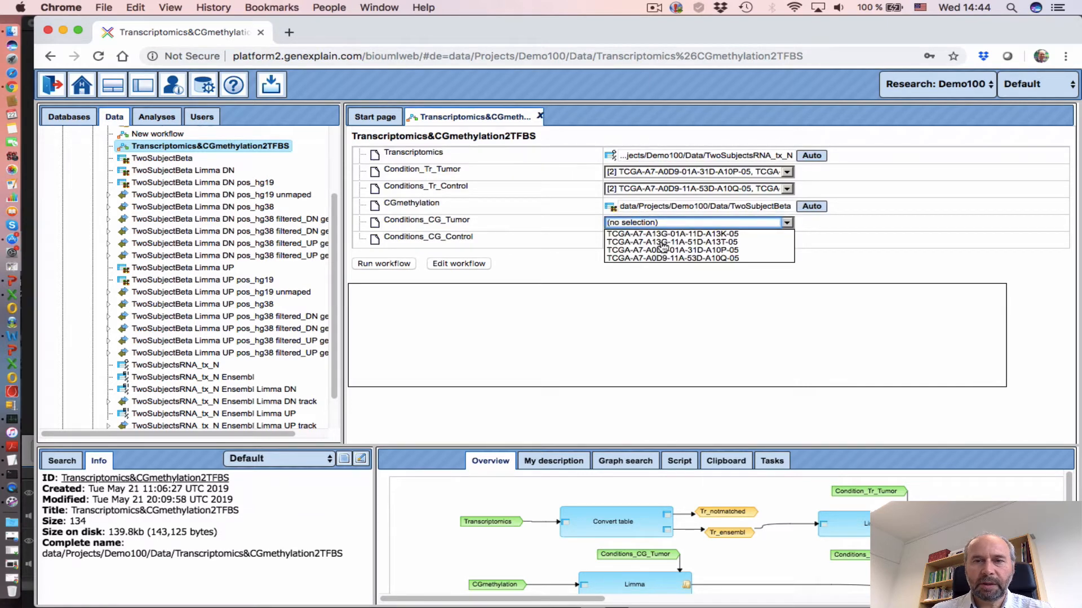
click(663, 234)
super+click(656, 250)
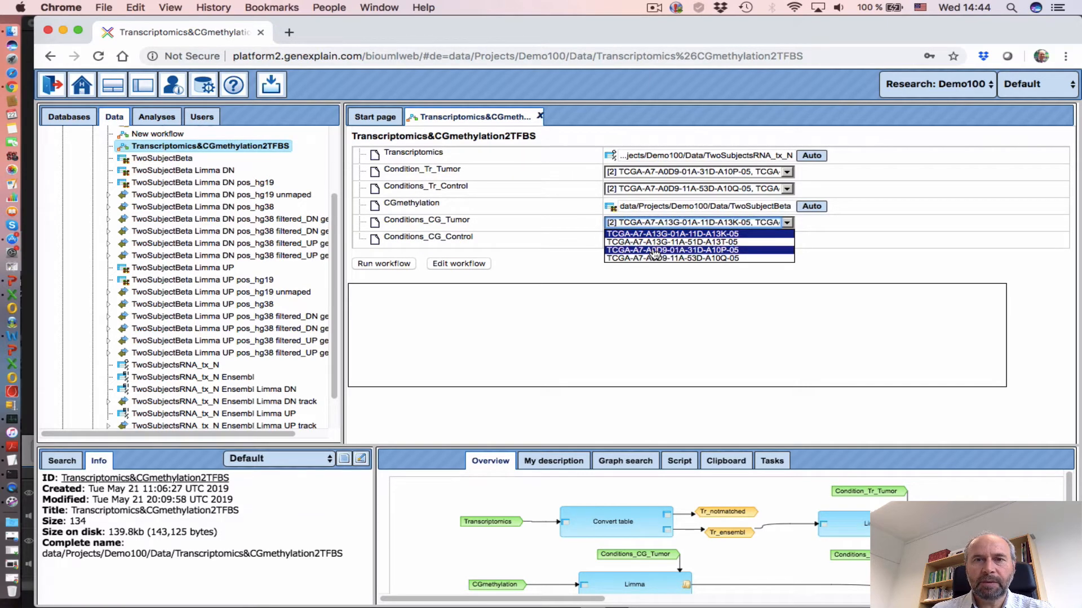
click(654, 241)
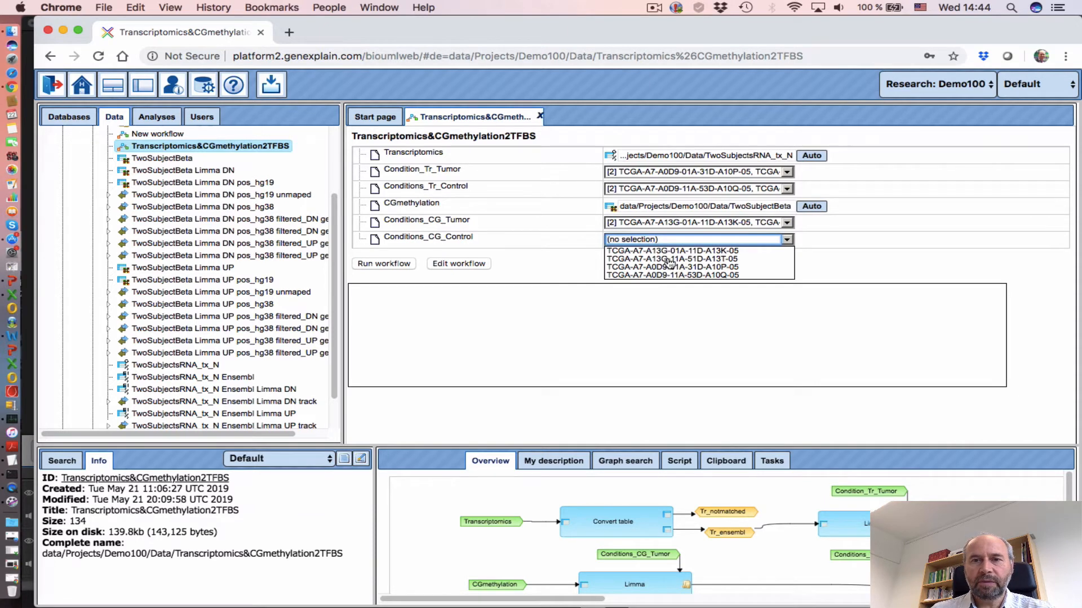
click(669, 259)
super+click(650, 275)
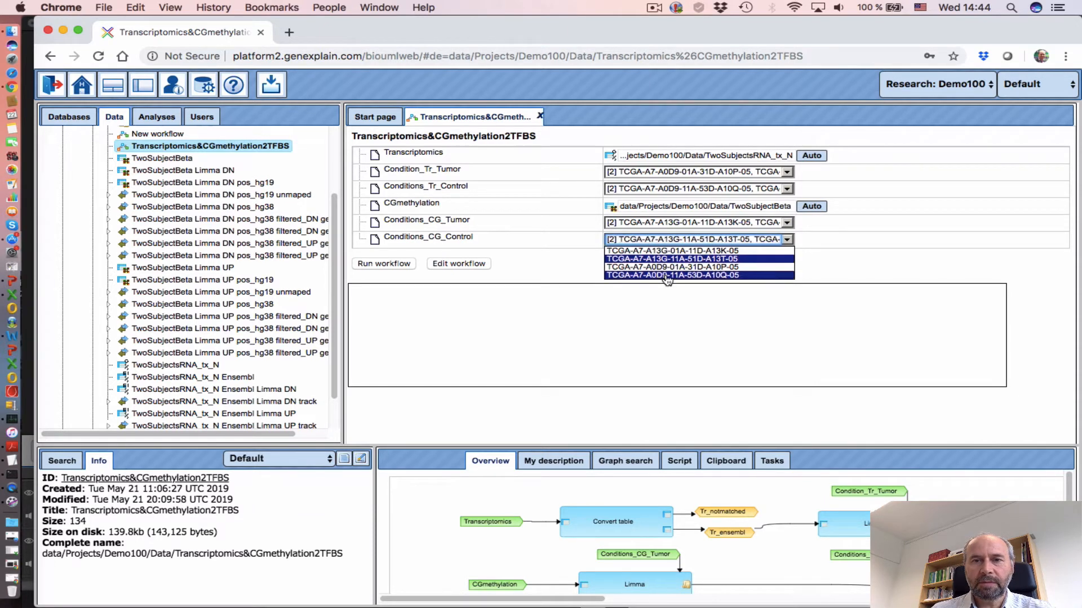
click(556, 230)
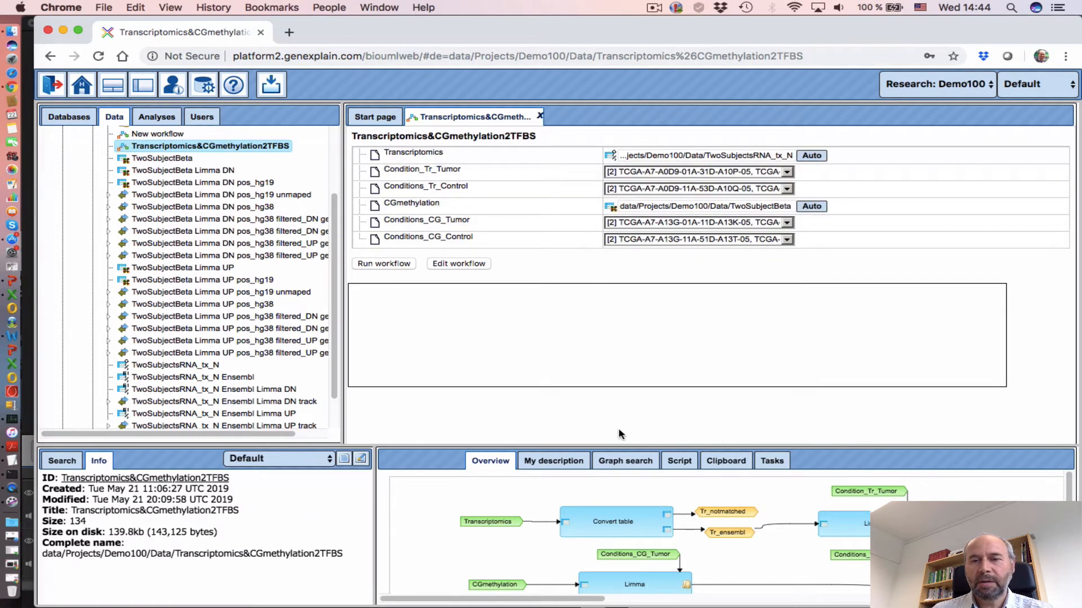
- Run the Transcriptomics&CGmethylation2TFBS workflow and enlarge the overview diagram area to follow its progress
click(381, 265)
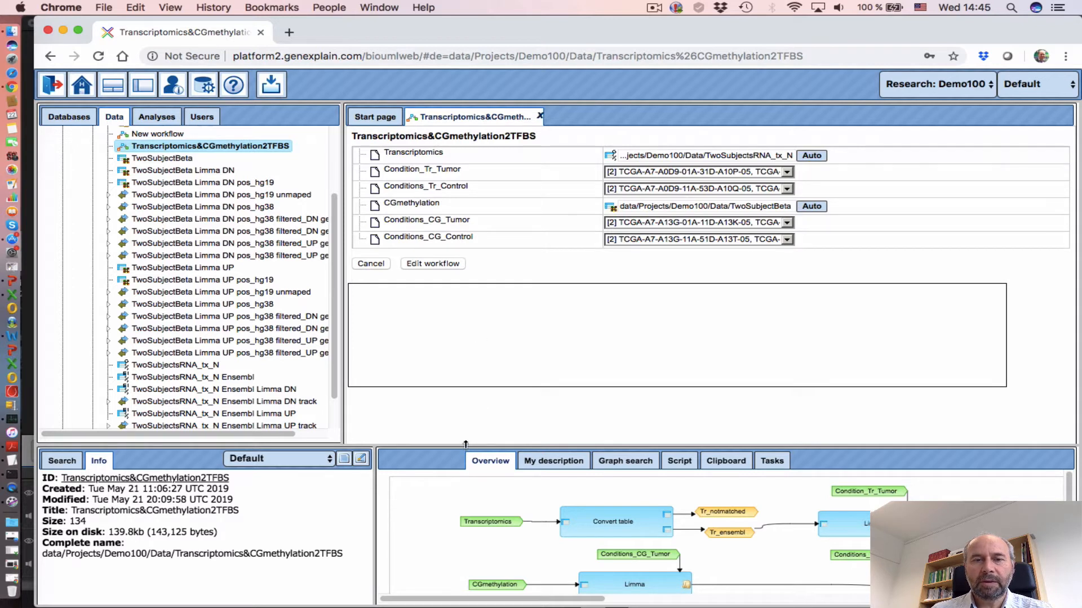
drag(465, 445, 465, 420)
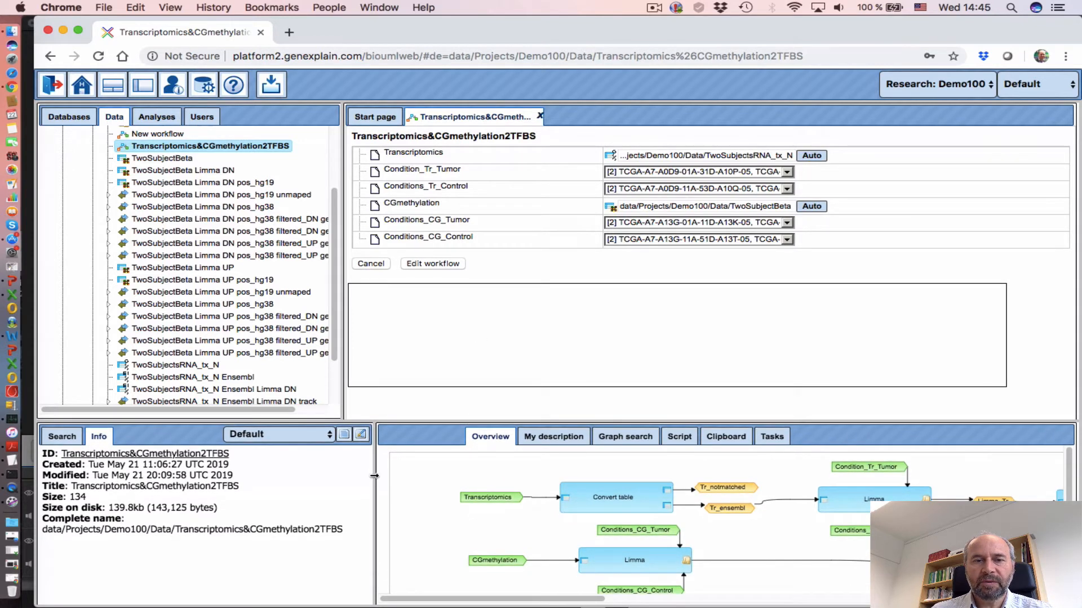
drag(374, 476, 349, 475)
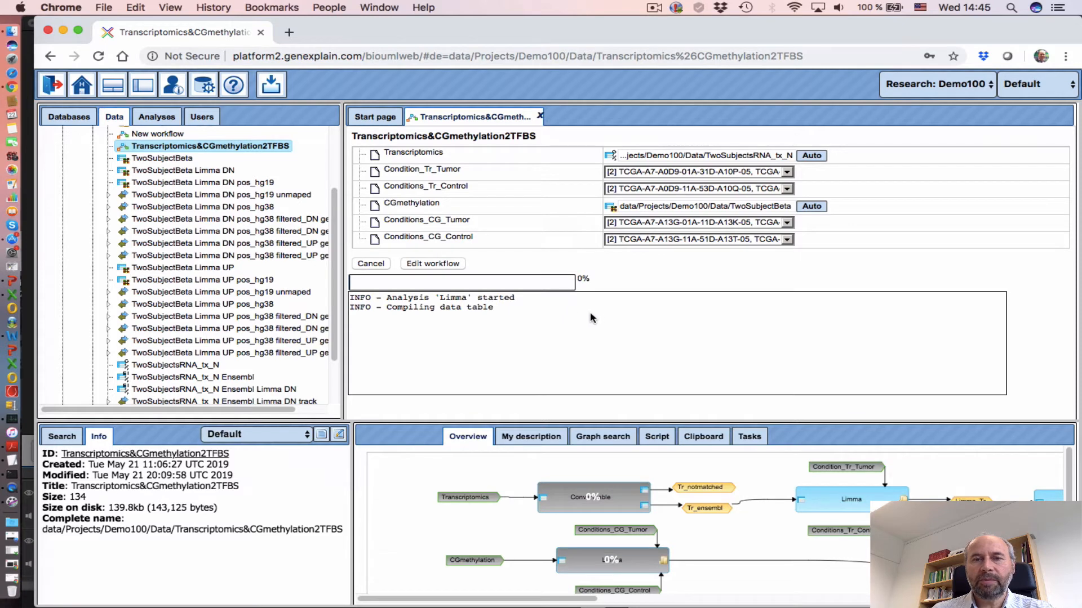
click(654, 8)
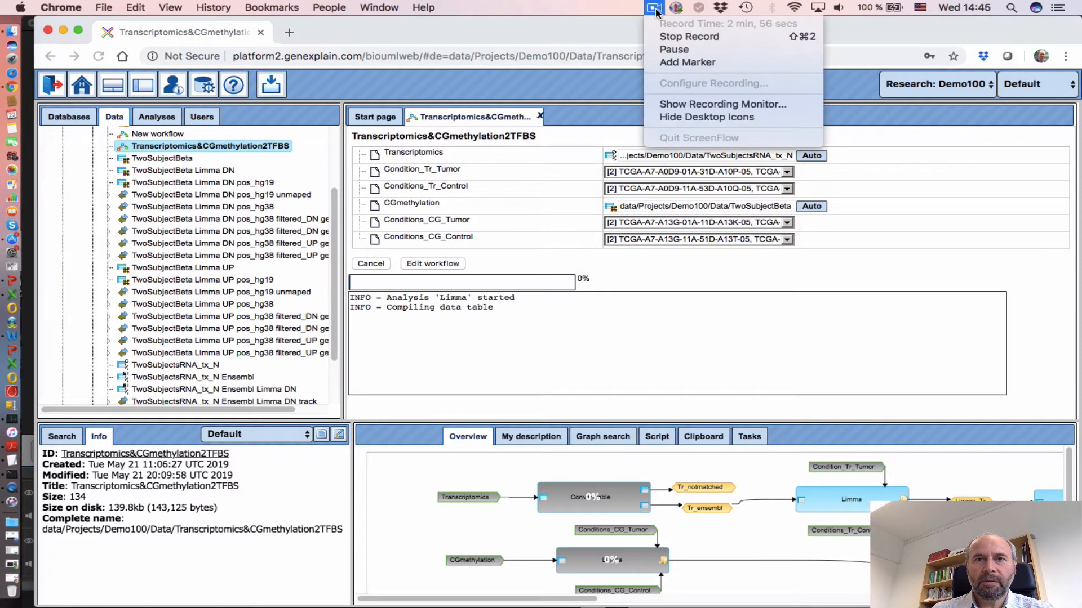
click(676, 50)
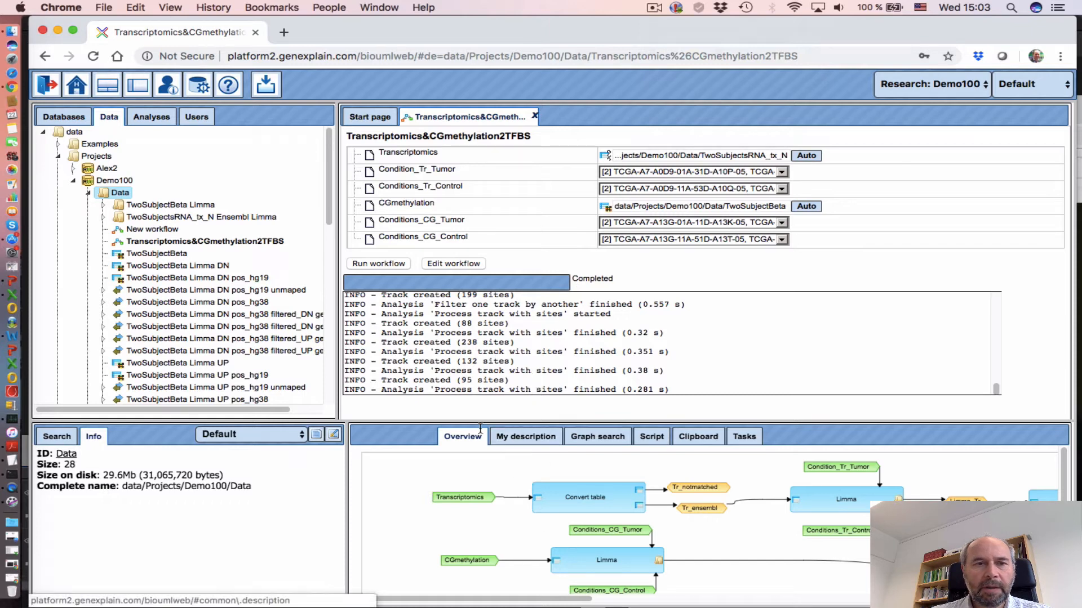
- Widen the data tree and review the four resulting DN and UP methylation tracks filtered by genes and ending in 500
drag(337, 302, 446, 304)
scroll(318, 323, down, 2)
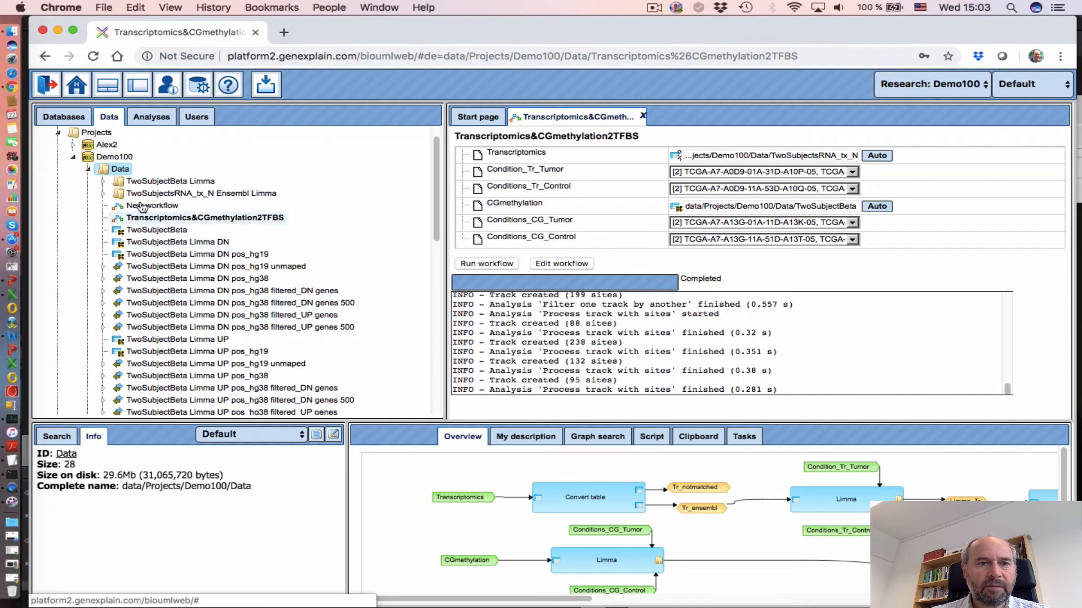
scroll(186, 317, down, 2)
scroll(187, 317, down, 6)
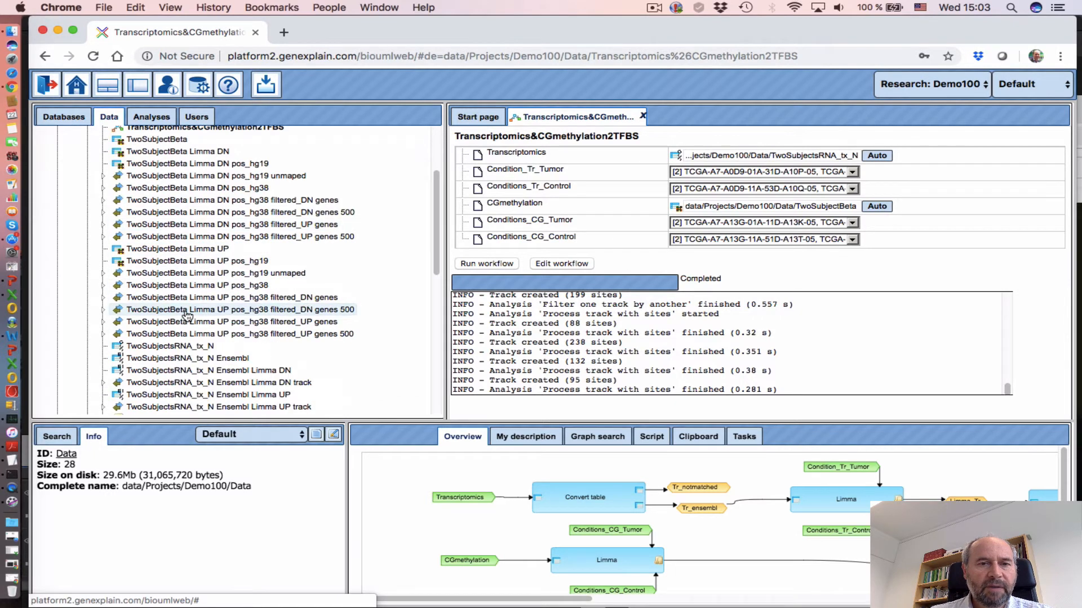
click(318, 213)
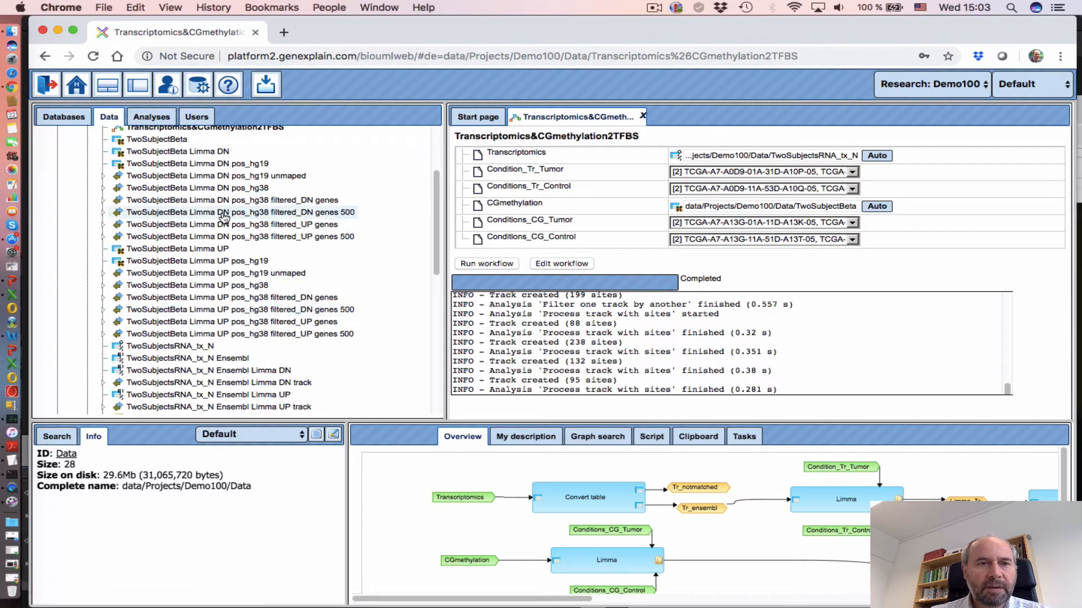
click(223, 237)
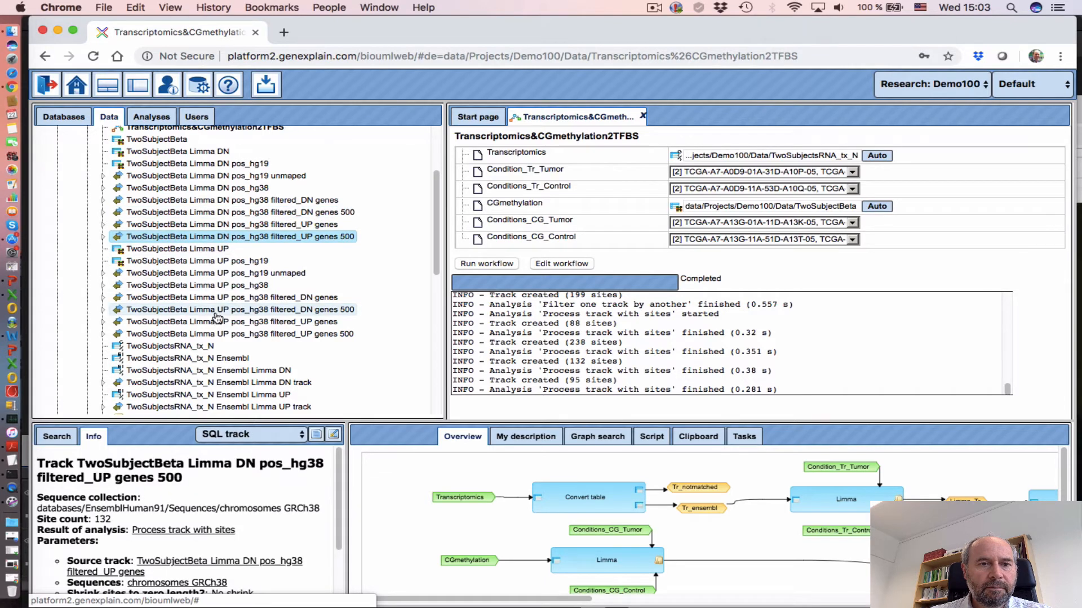
click(219, 310)
click(220, 334)
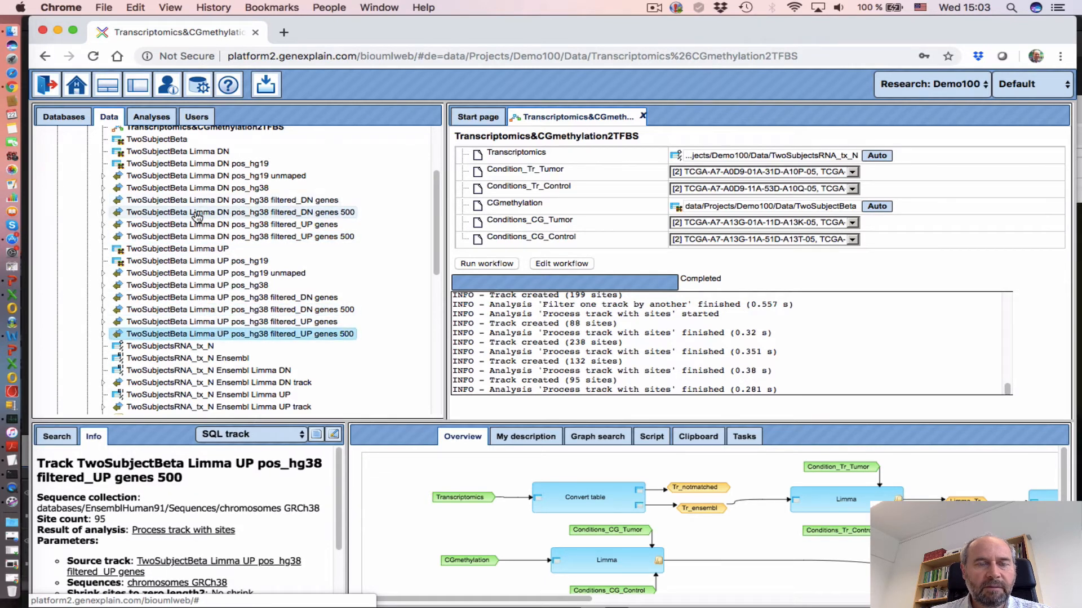
- Open the TwoSubjectBeta Limma DN pos_hg38 filtered_DN genes 500 track in the genome browser with GC content and Genes tracks, and widen the browser
click(248, 214)
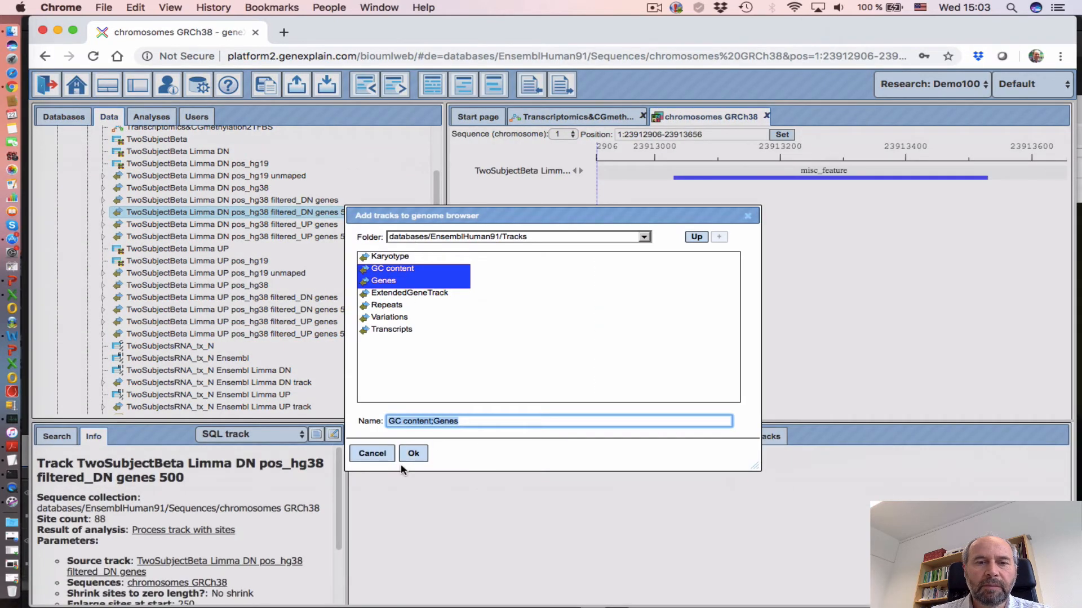
click(406, 457)
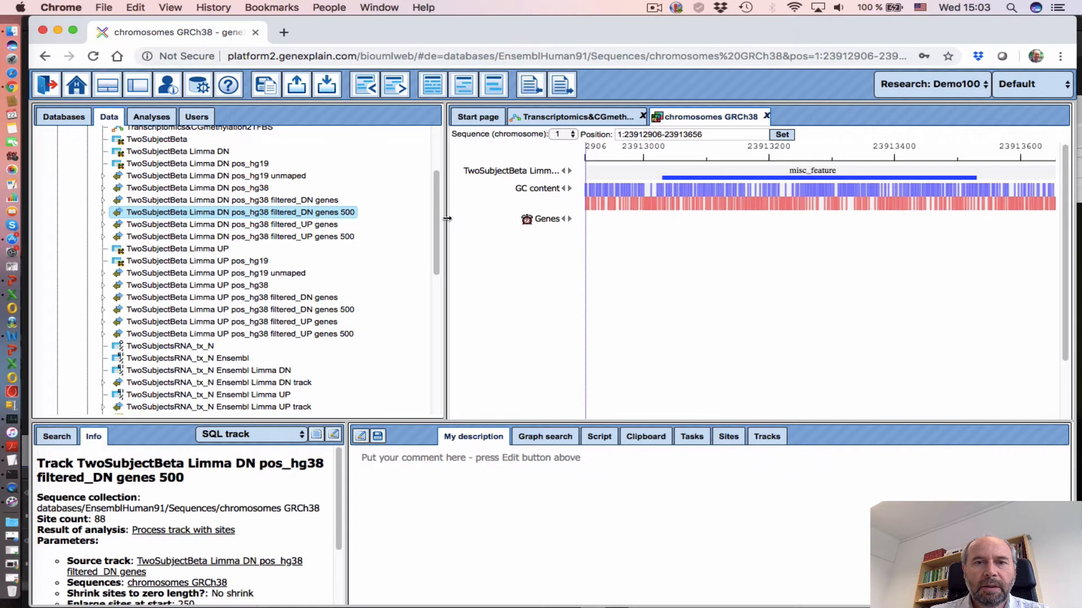
drag(447, 219, 383, 218)
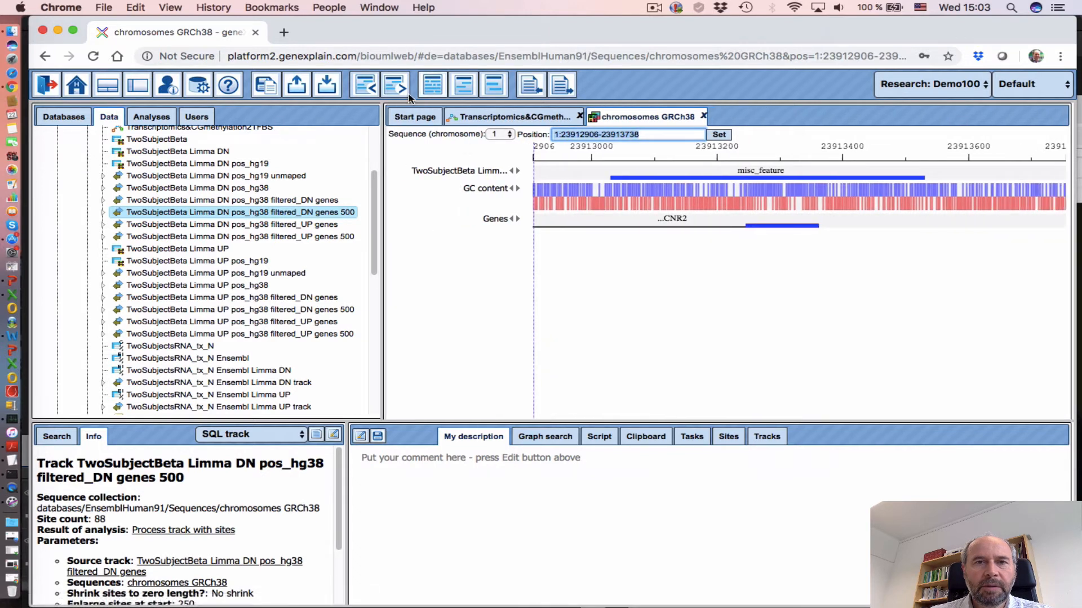
- Add the unfiltered TwoSubjectBeta Limma DN pos_hg38 track to the genome browser and place the filtered_DN genes 500 track below it
click(372, 91)
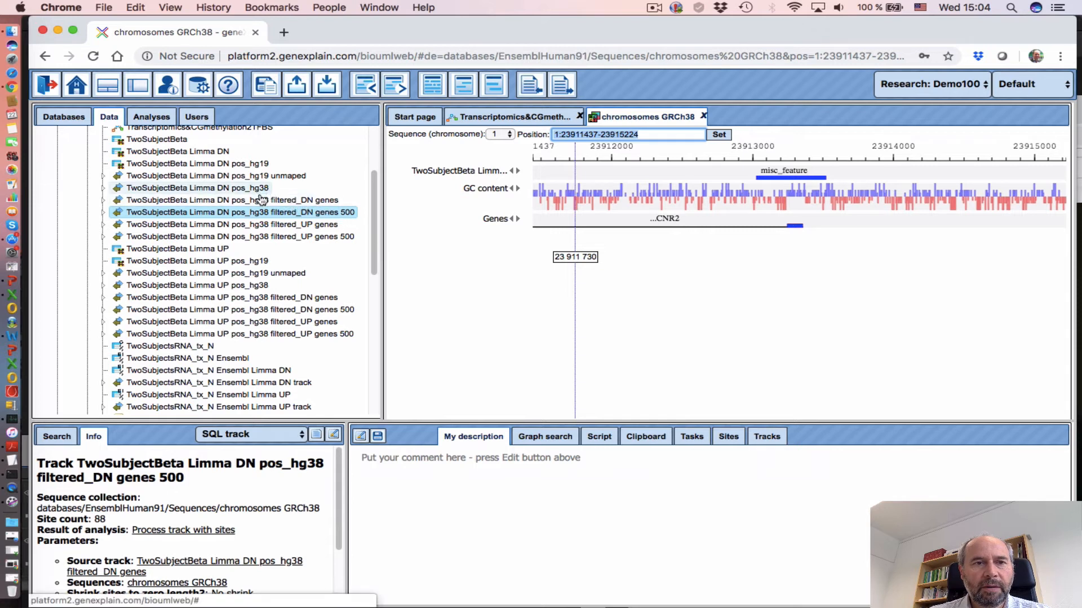
drag(254, 194, 514, 260)
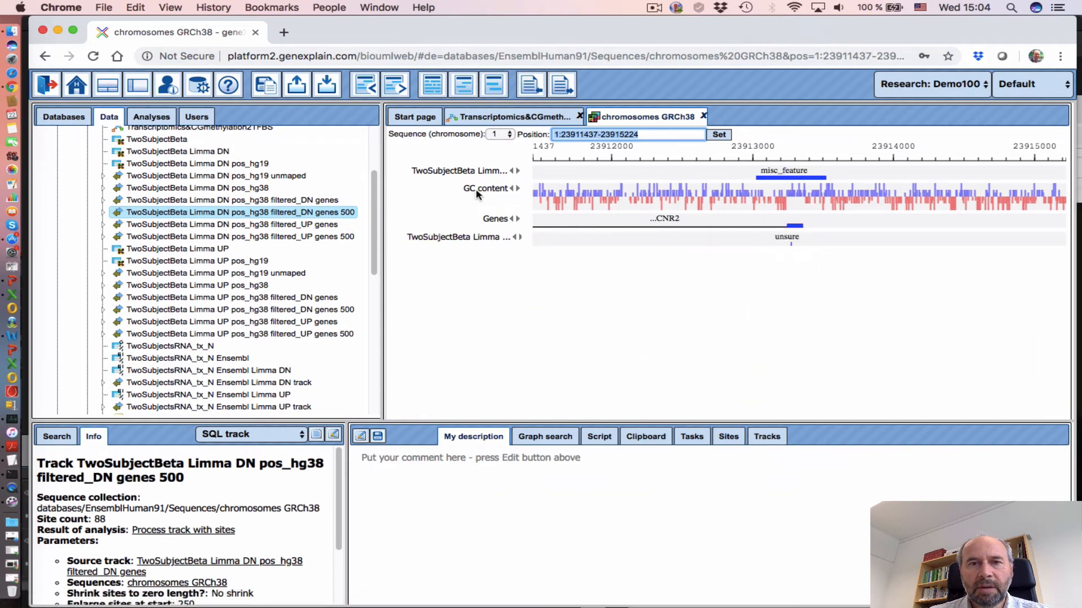
drag(459, 171, 465, 289)
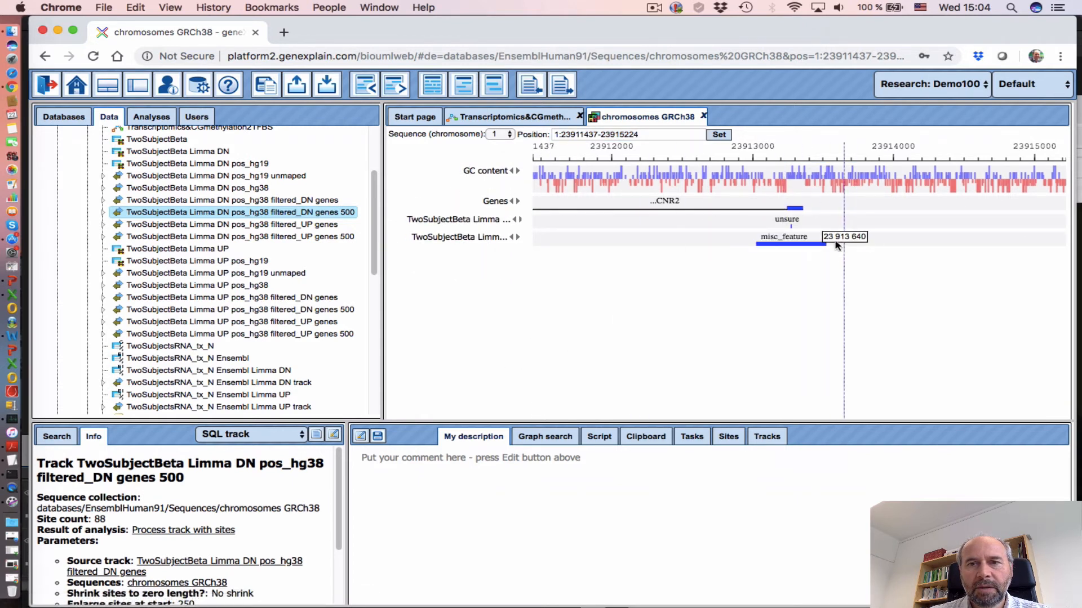
- Inspect the single methylation site near the CNR2 gene closely, including its position details and the enlarged 500 site around it
click(401, 90)
click(402, 90)
click(402, 90)
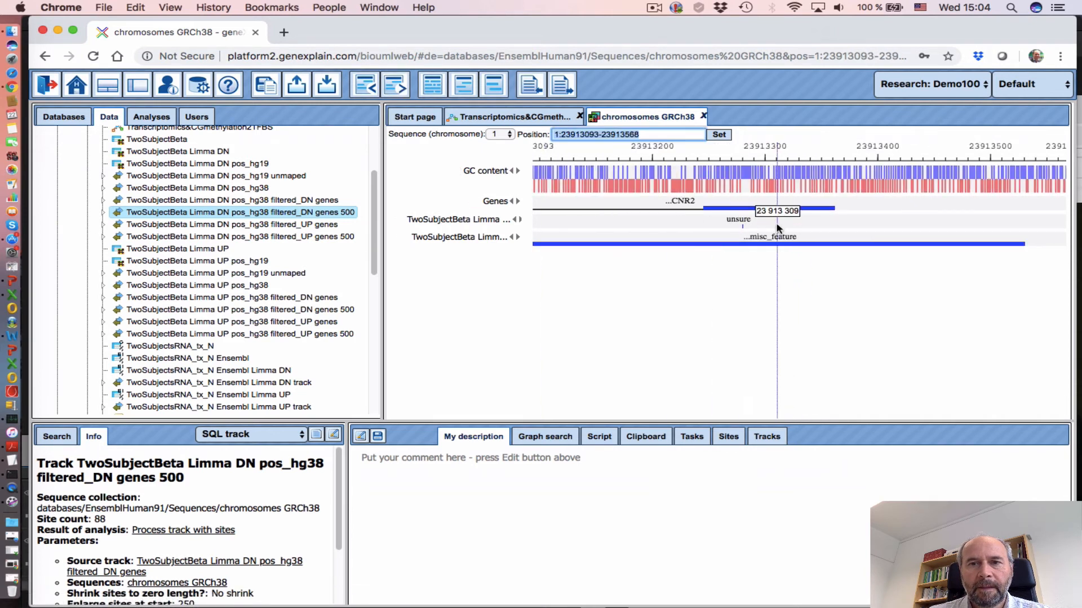
click(742, 225)
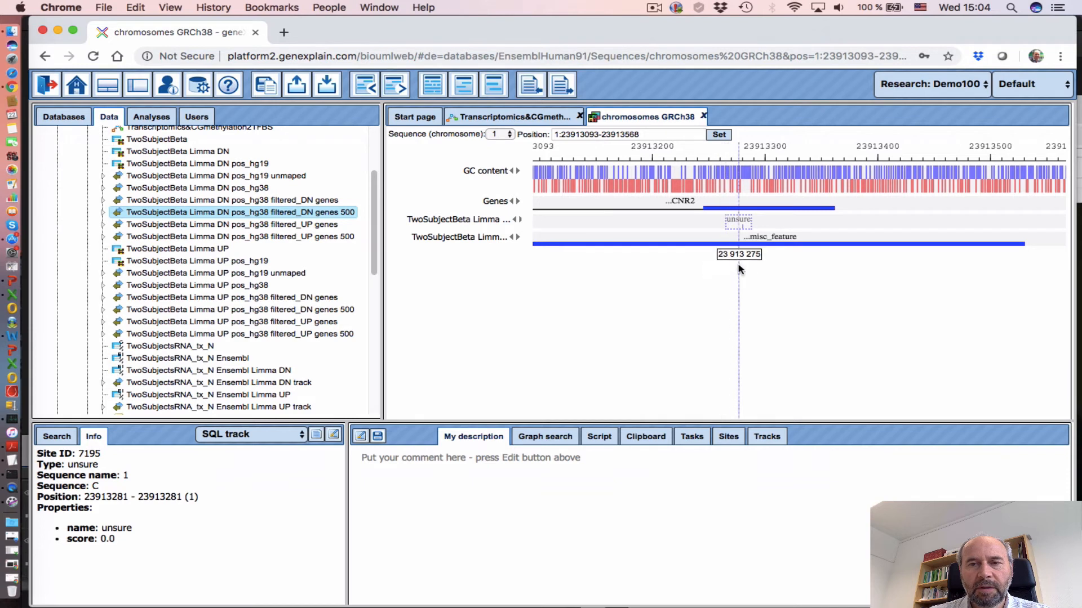
drag(741, 279, 712, 298)
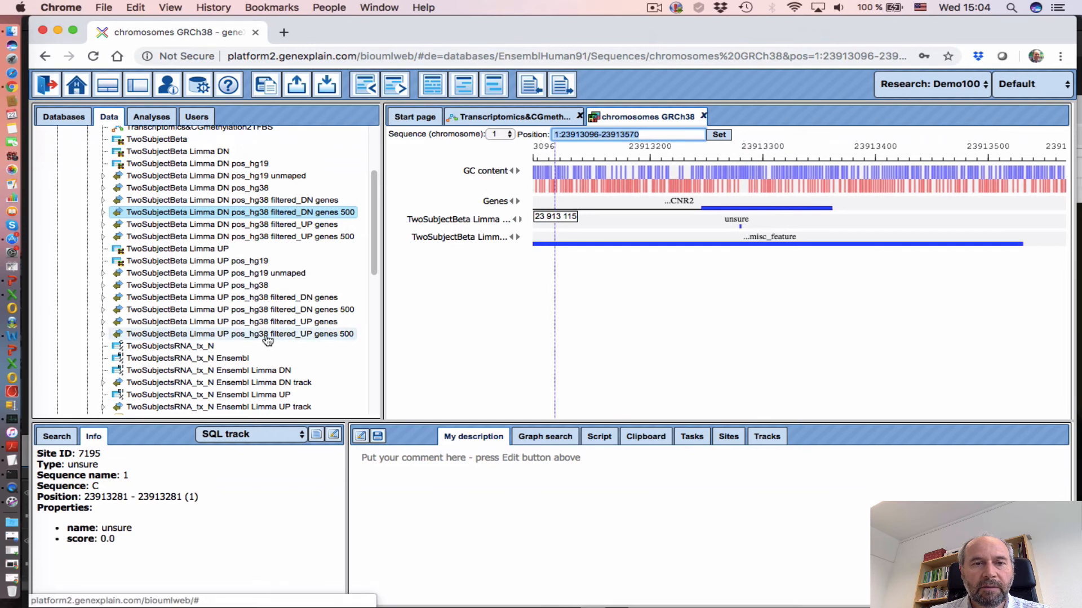
- Add the TwoSubjectBeta Limma UP pos_hg38 filtered_UP genes 500 track, go to its next site, and add the unfiltered TwoSubjectBeta Limma UP pos_hg38 track
drag(231, 337, 560, 324)
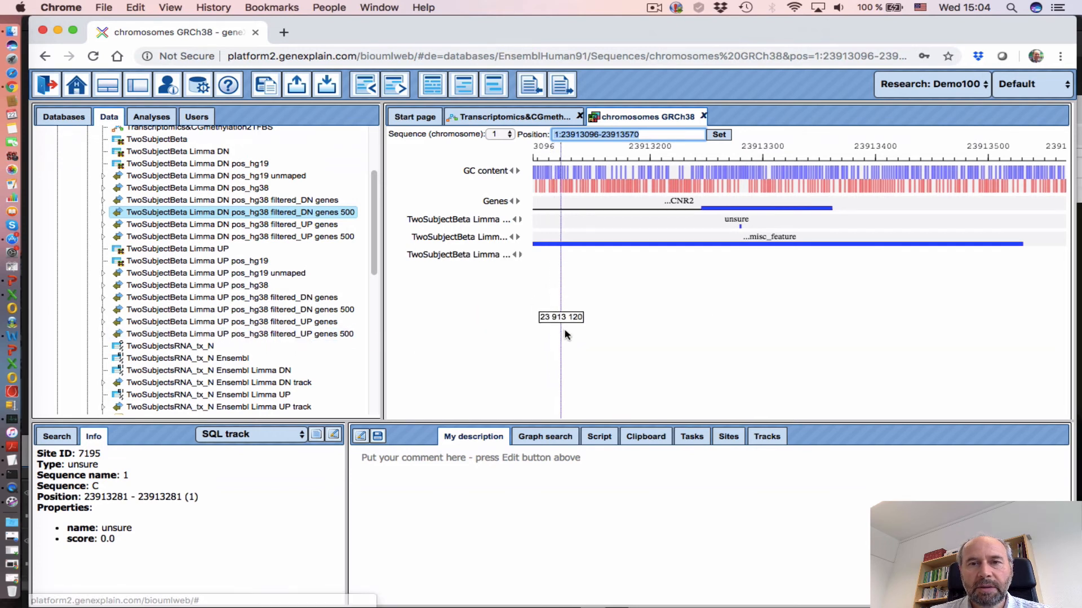
click(520, 254)
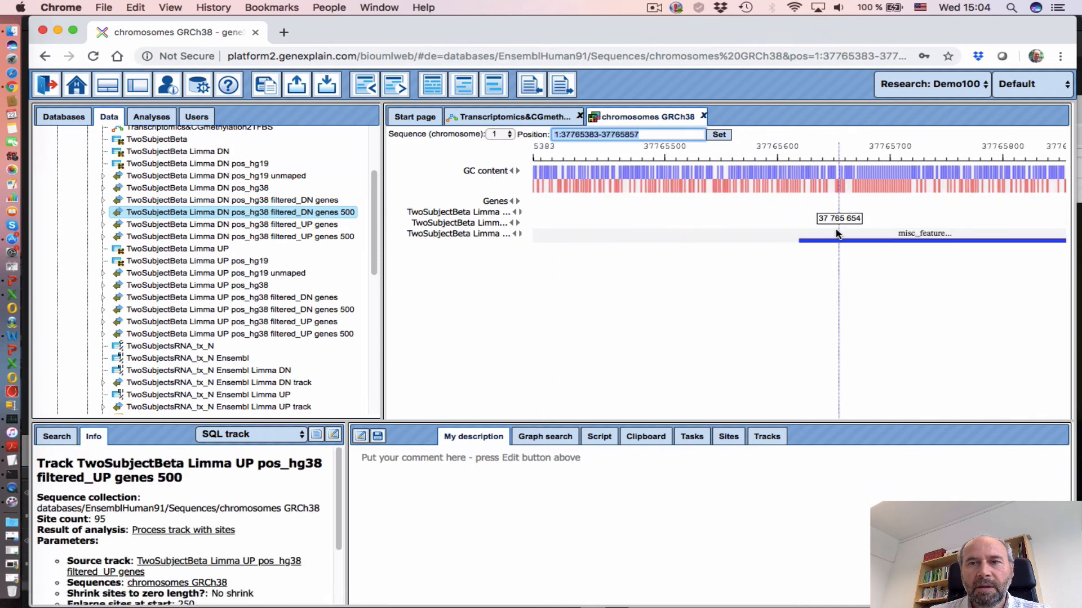
click(448, 92)
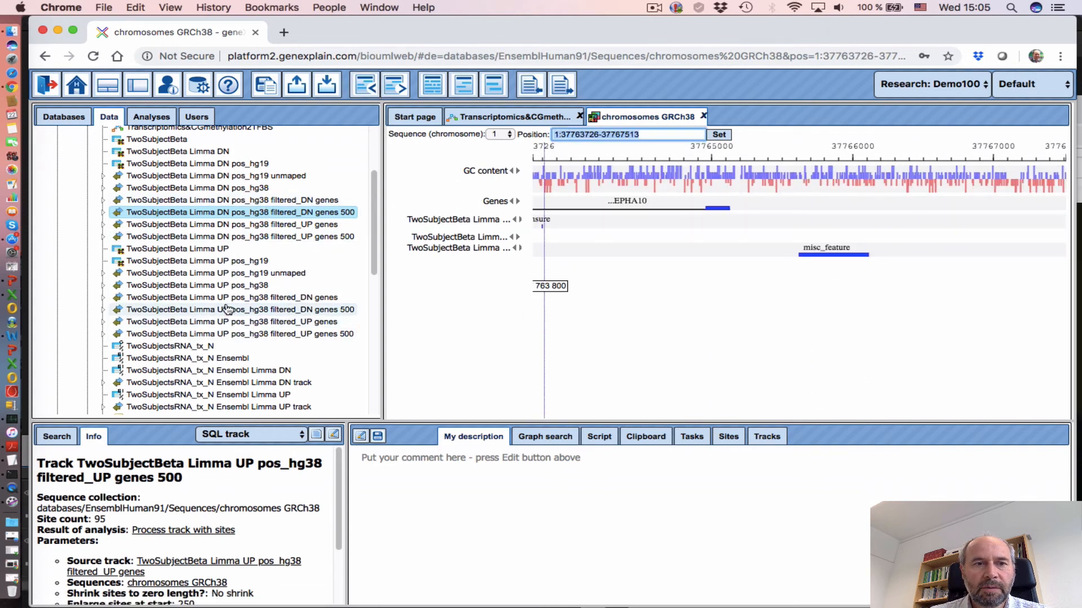
drag(223, 290, 552, 312)
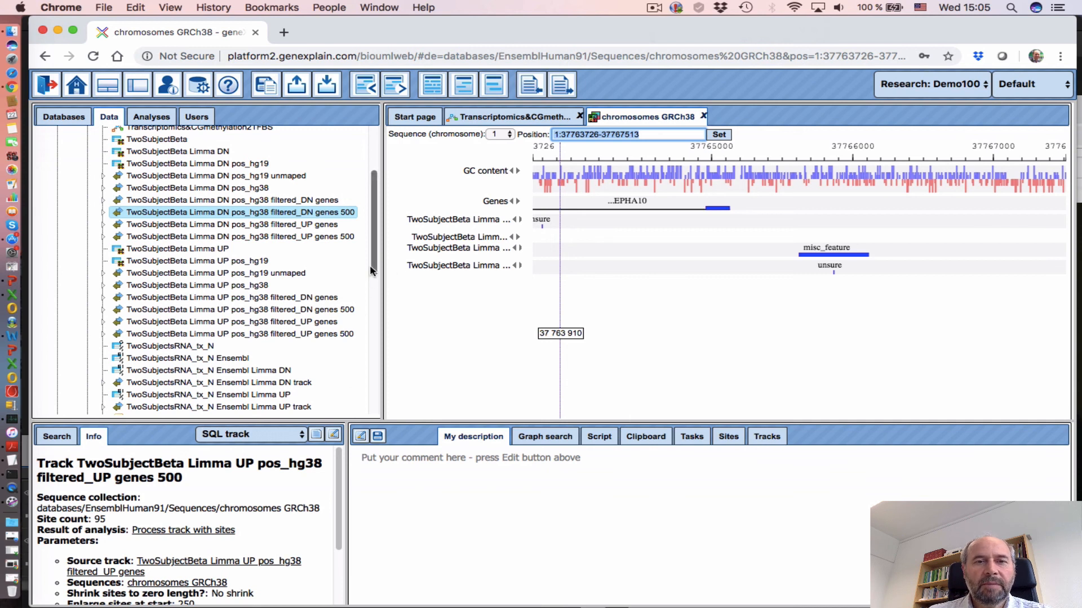
scroll(372, 260, up, 3)
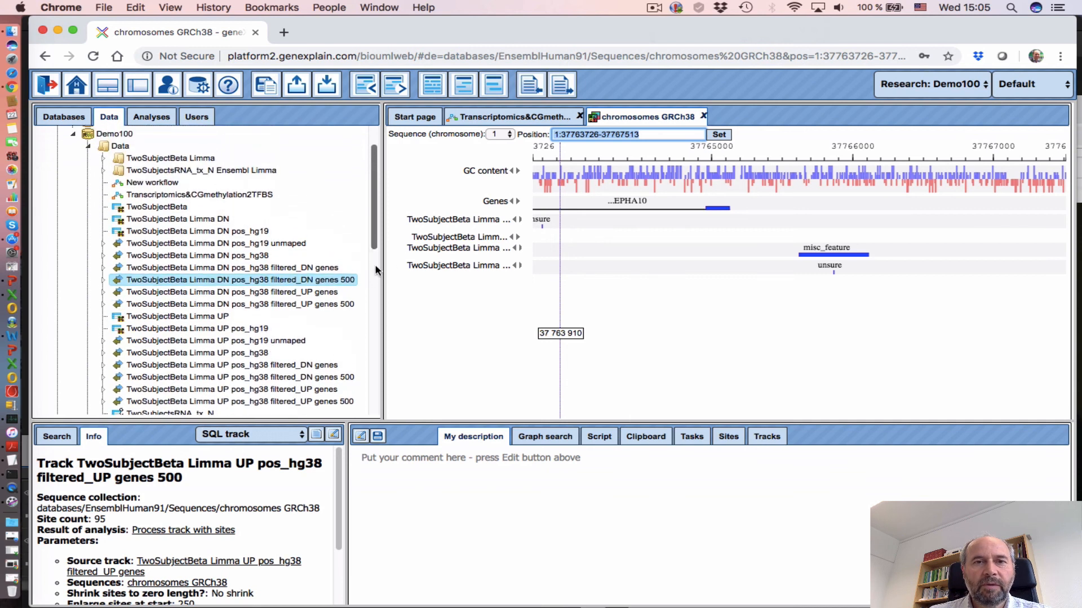